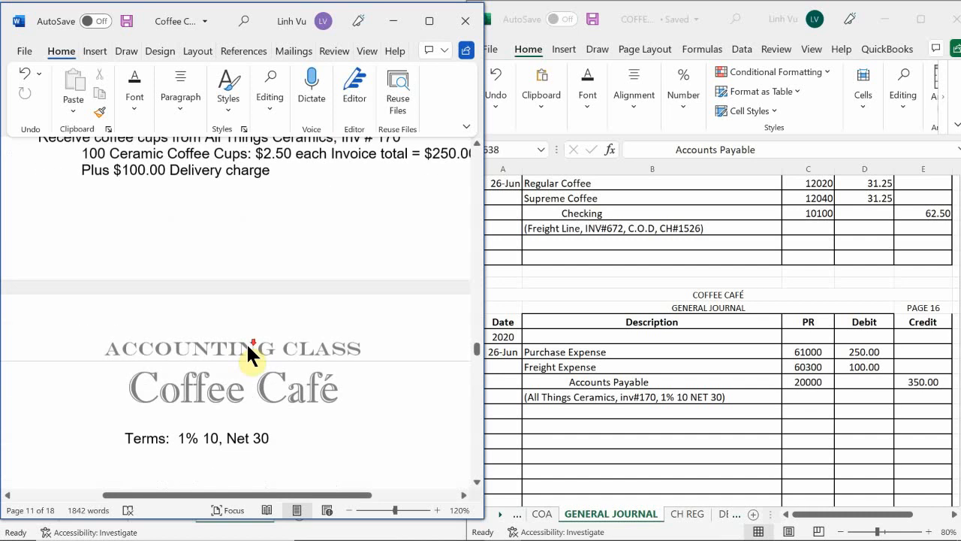
# Copy the descriptions and PR numbers of the 25-Jun in-store sales and in-store use entries in the general journal
pyautogui.scroll(-3, 242, 348)
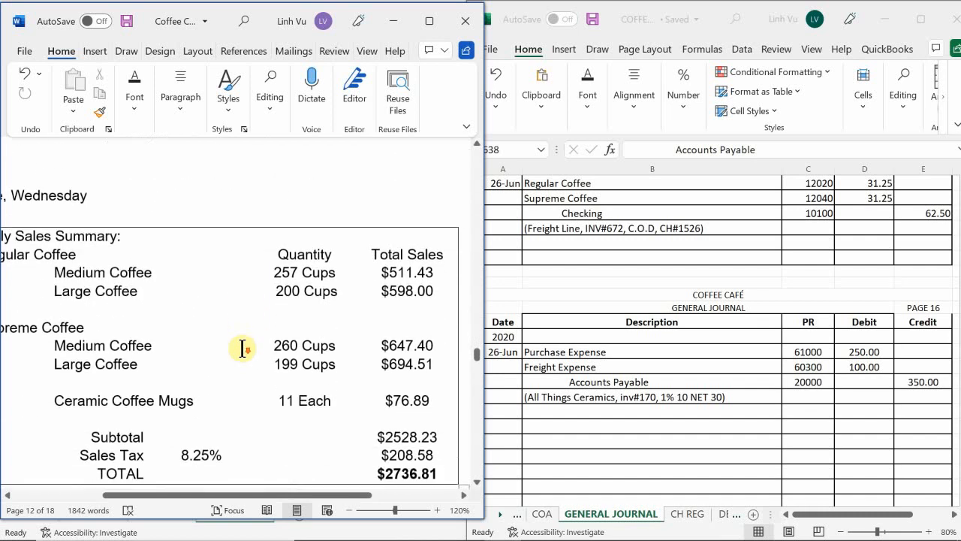
pyautogui.scroll(-1, 242, 347)
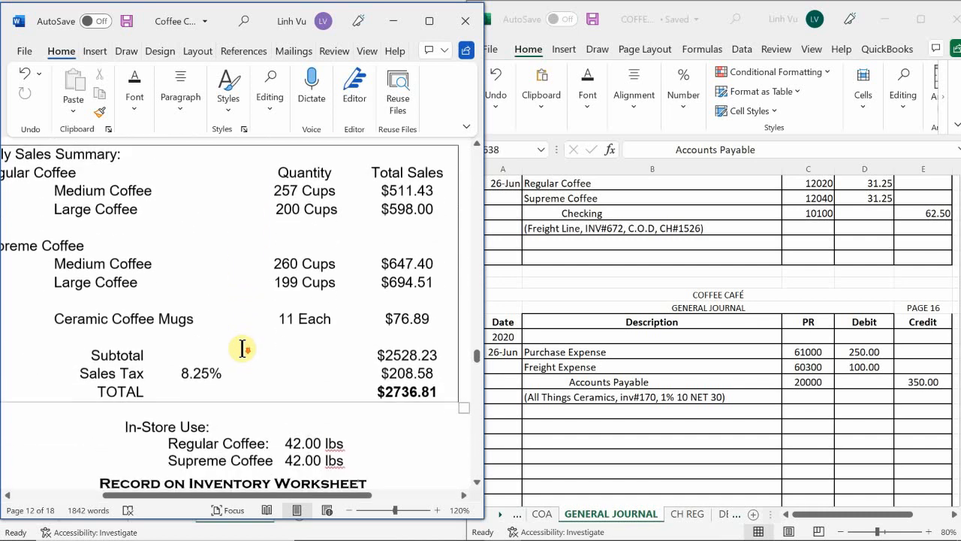
pyautogui.scroll(1, 241, 348)
pyautogui.scroll(1, 242, 348)
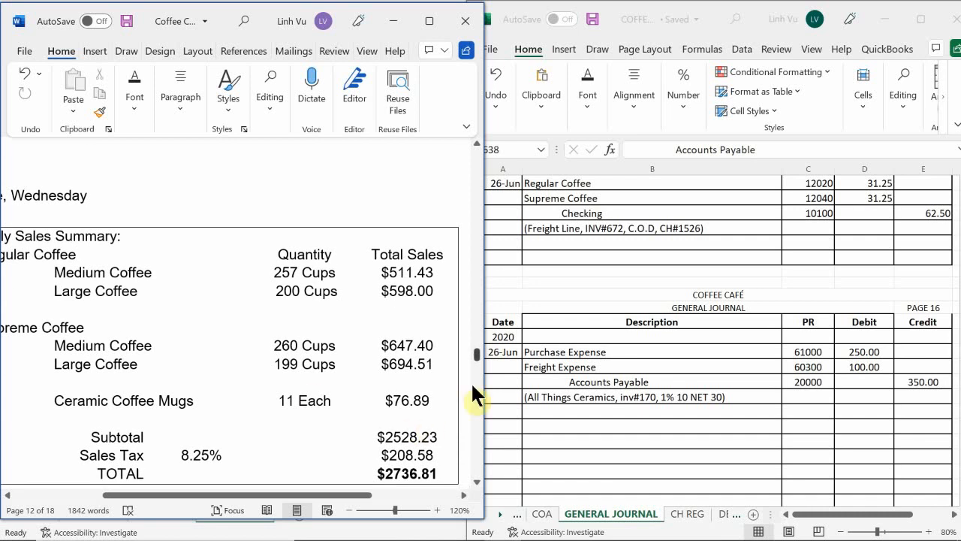
pyautogui.click(629, 410)
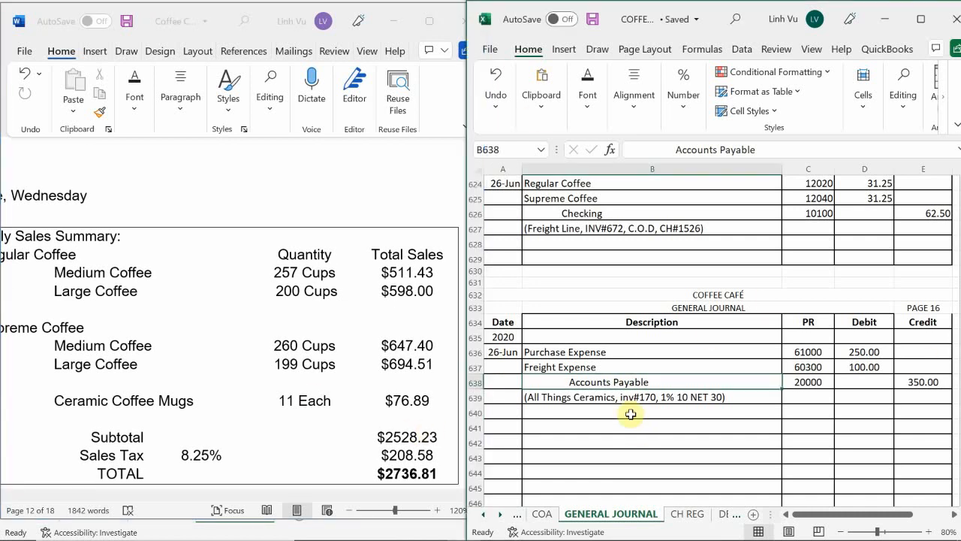
pyautogui.scroll(6, 629, 411)
pyautogui.scroll(2, 629, 412)
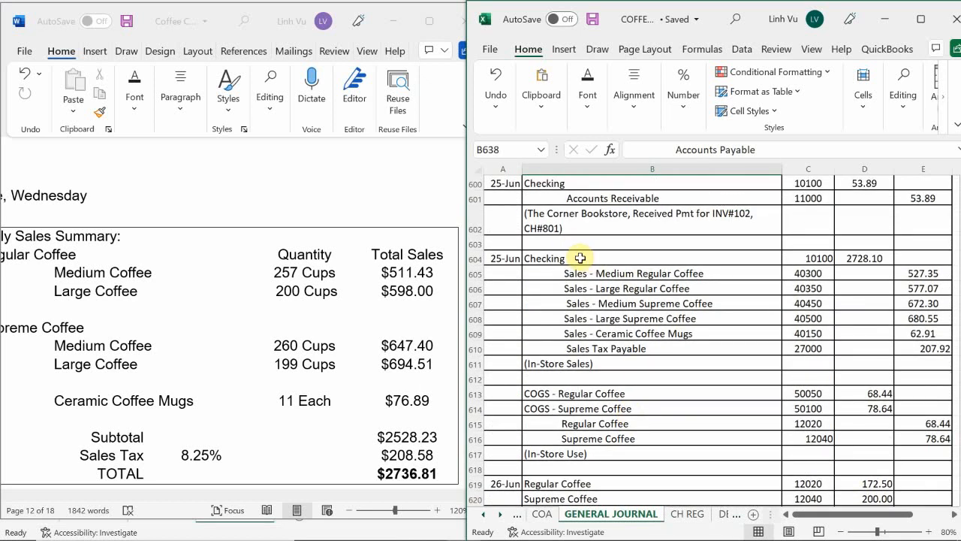
pyautogui.moveTo(579, 257); pyautogui.dragTo(801, 452)
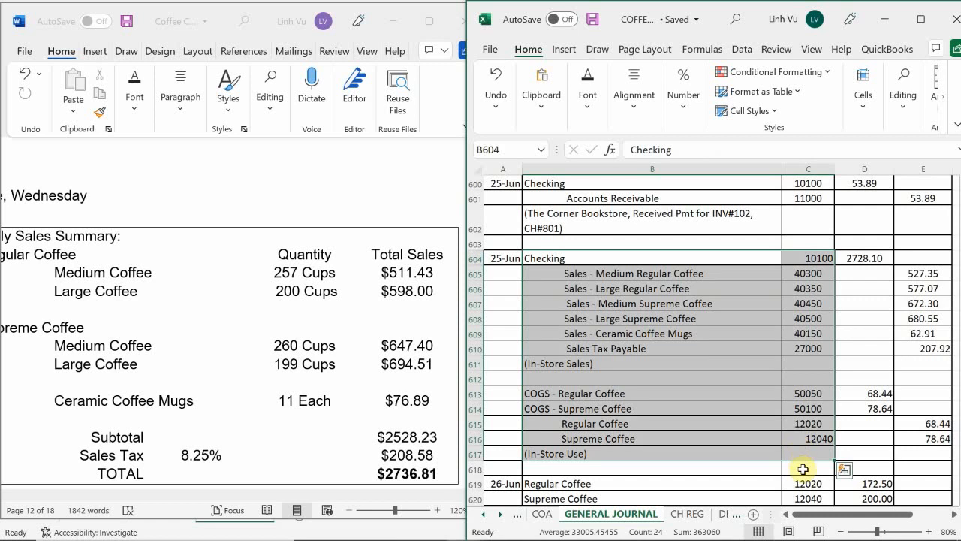
pyautogui.hotkey('ctrl', 'c')
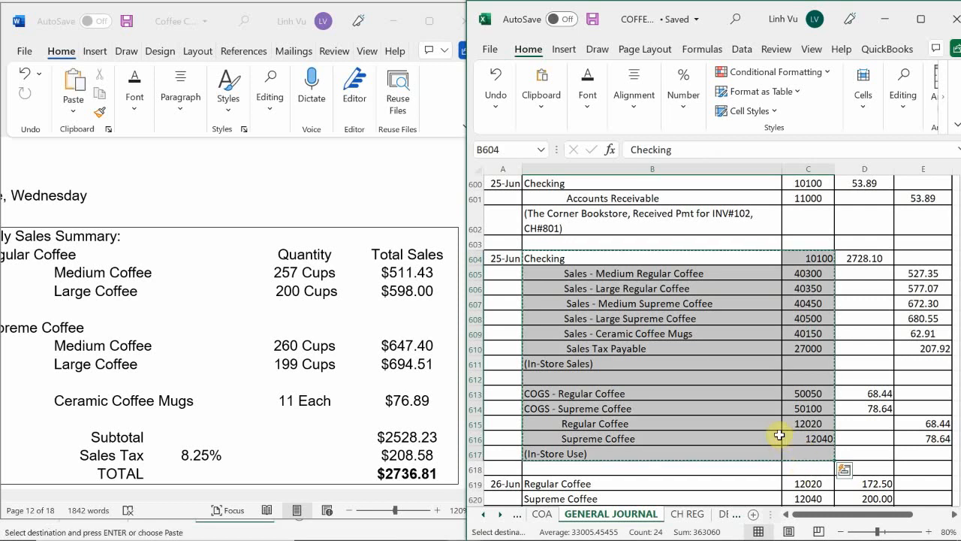
# Paste the copied entry lines at B641 on journal page 16 and enter the date 6/26 beside Checking
pyautogui.scroll(-12, 778, 436)
pyautogui.scroll(2, 582, 350)
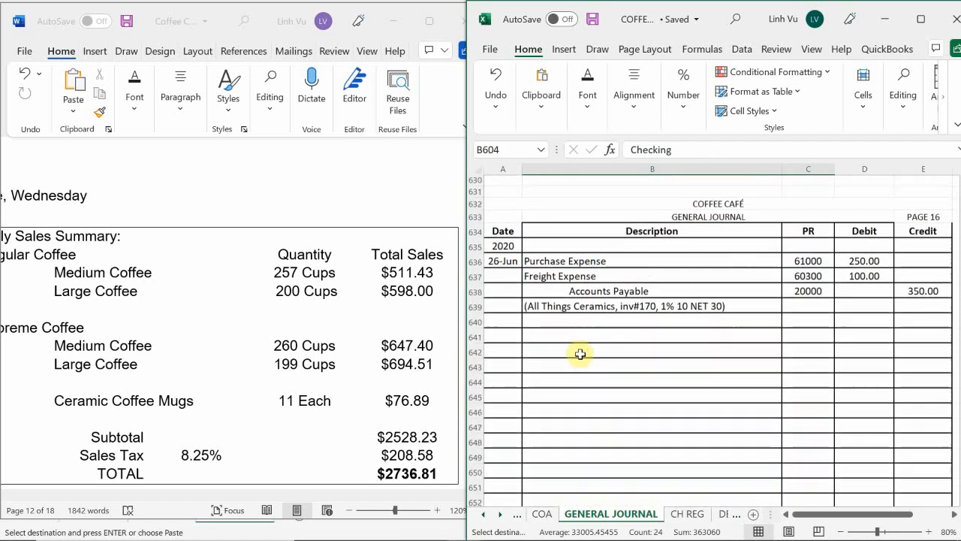
pyautogui.click(547, 336)
pyautogui.hotkey('ctrl', 'v')
pyautogui.click(509, 340)
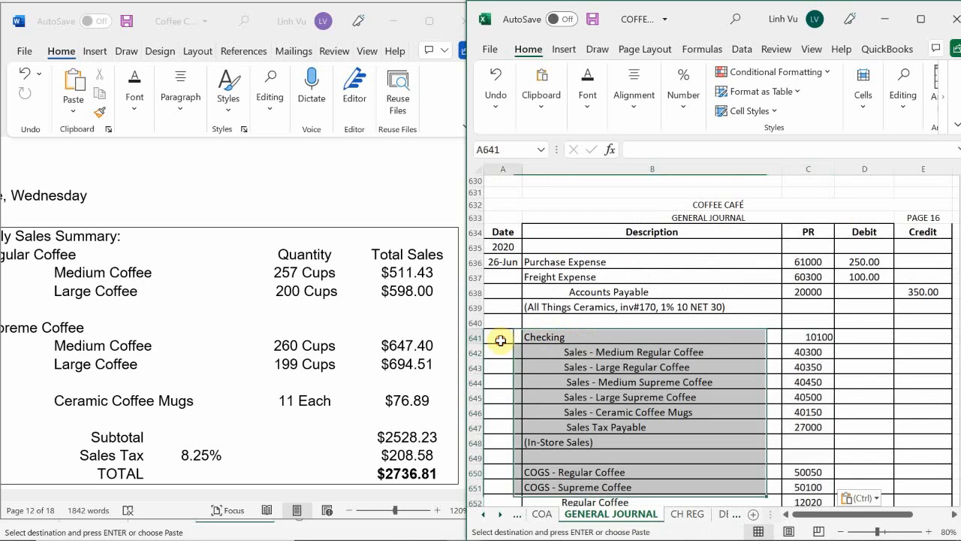
pyautogui.write('6/26')
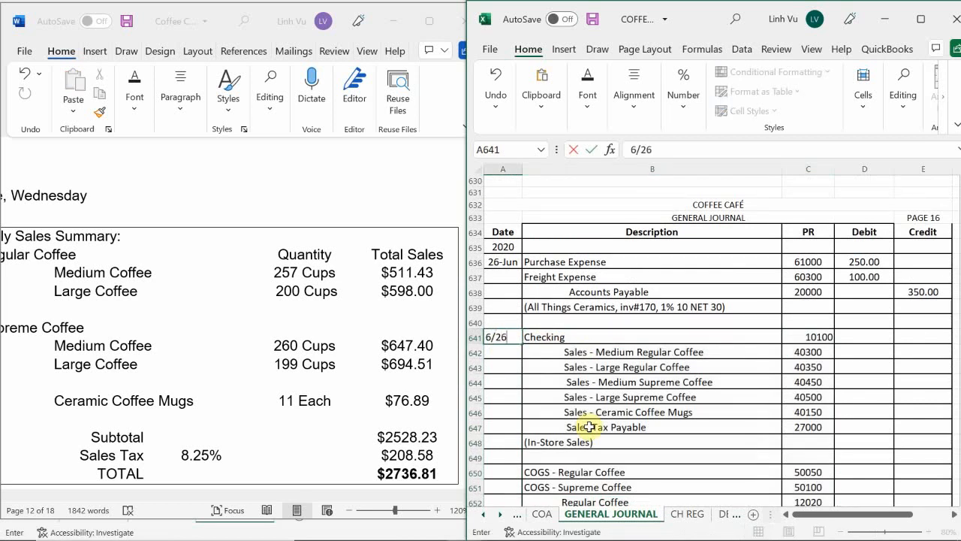
pyautogui.press('Return')
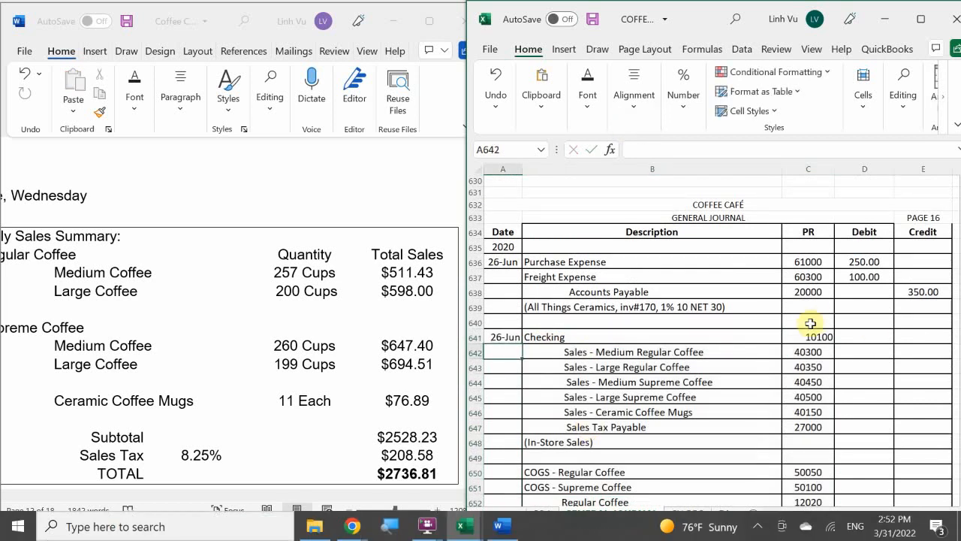
# Enter a SUM formula over E641:E648 as the Checking debit in D641
pyautogui.click(865, 336)
pyautogui.write('=su')
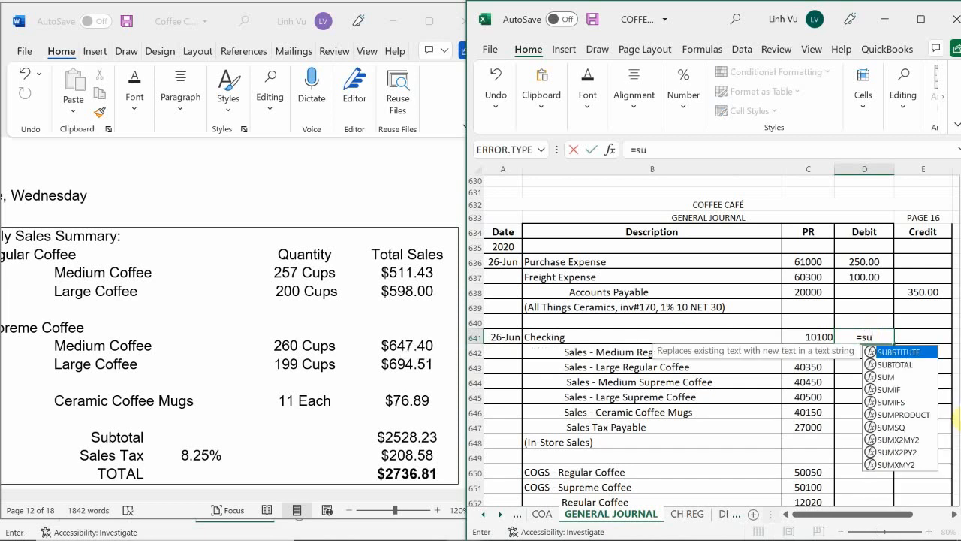
pyautogui.press('BackSpace')
pyautogui.write('u,')
pyautogui.press('BackSpace')
pyautogui.write('m')
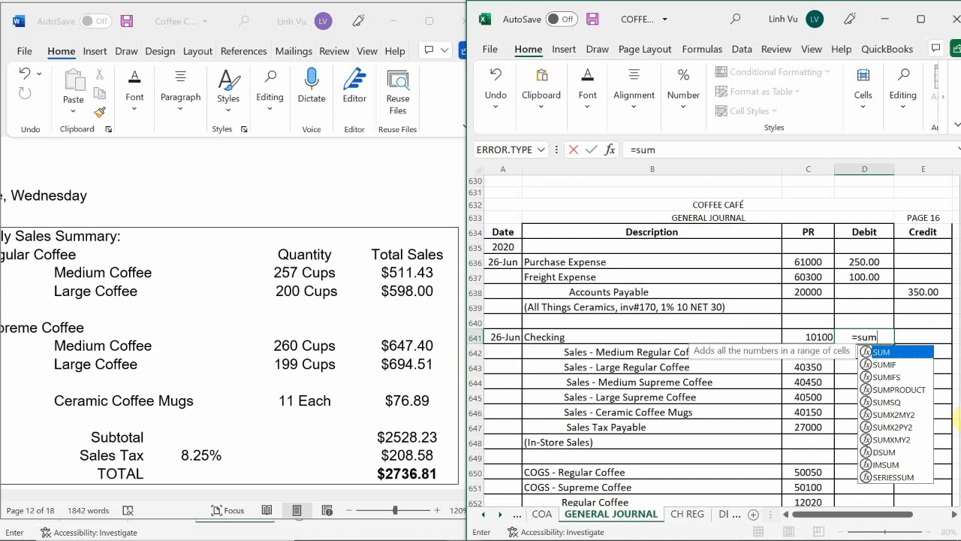
pyautogui.write('(')
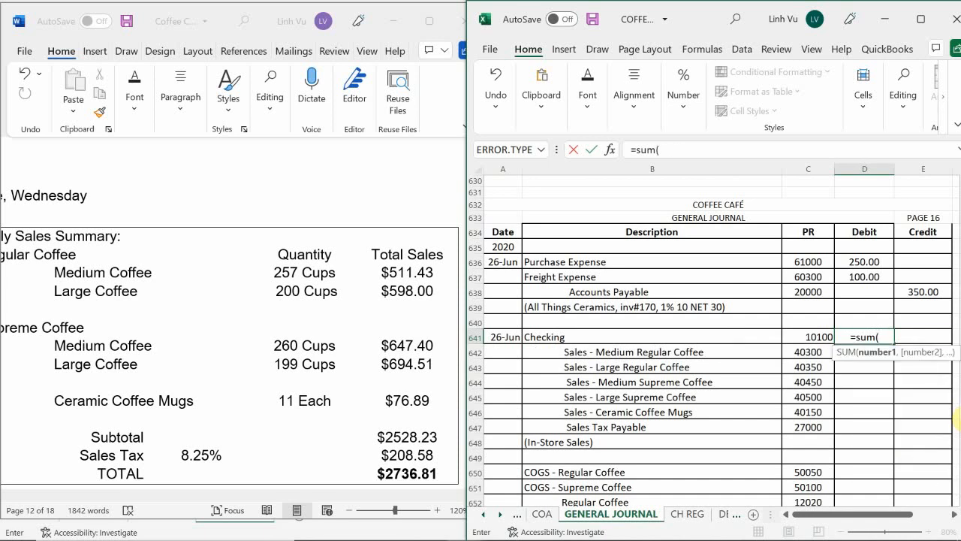
pyautogui.moveTo(923, 336); pyautogui.dragTo(927, 441)
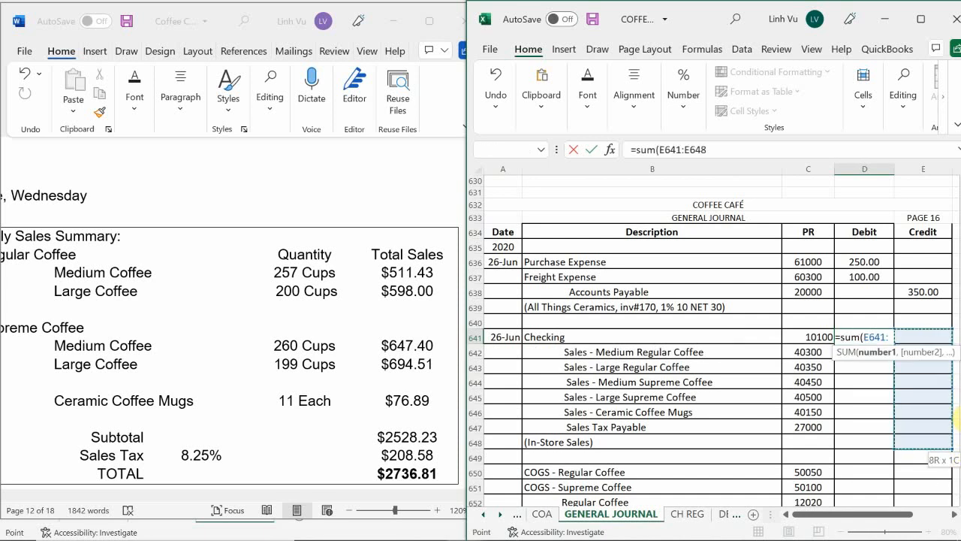
pyautogui.press('Return')
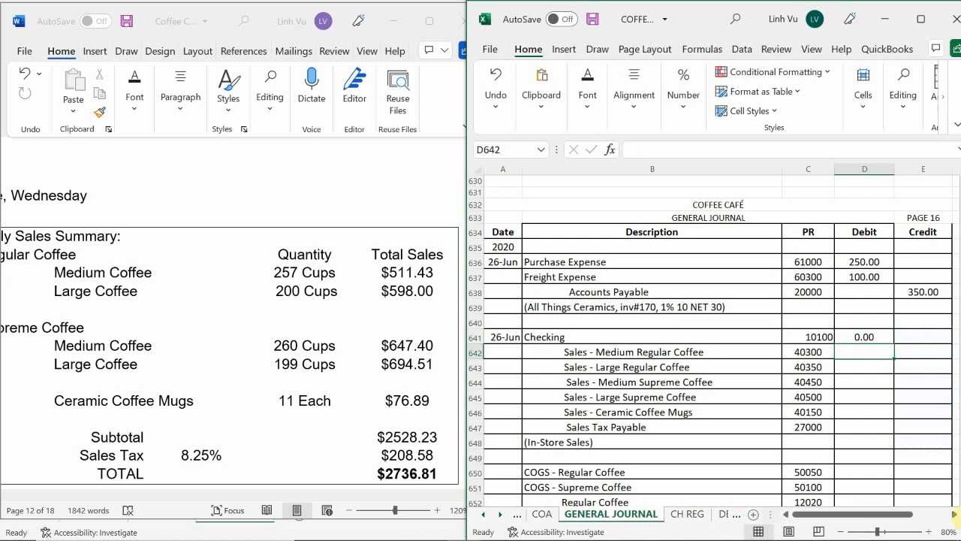
# Enter the regular coffee sales credits: 511.43 for Medium Regular and 598 for Large Regular
pyautogui.click(940, 355)
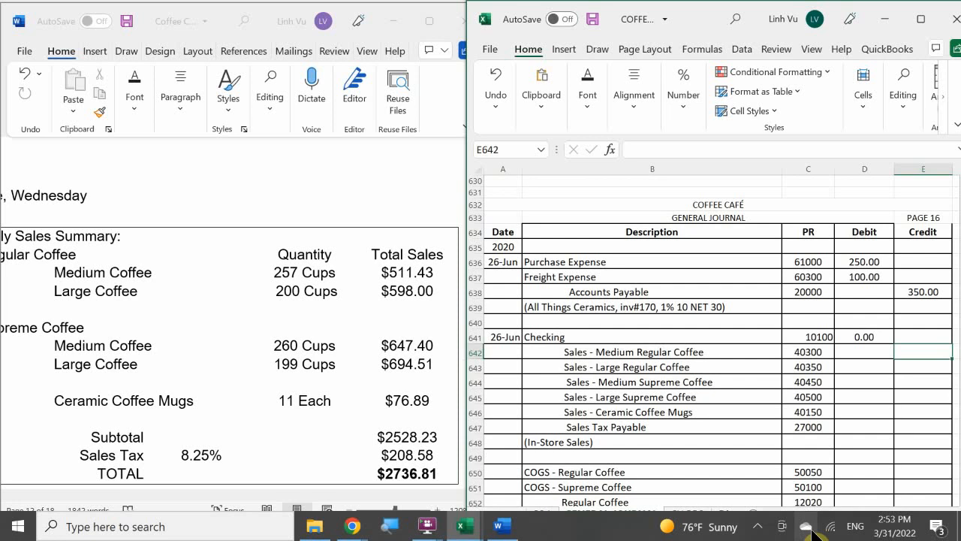
pyautogui.write('511.43')
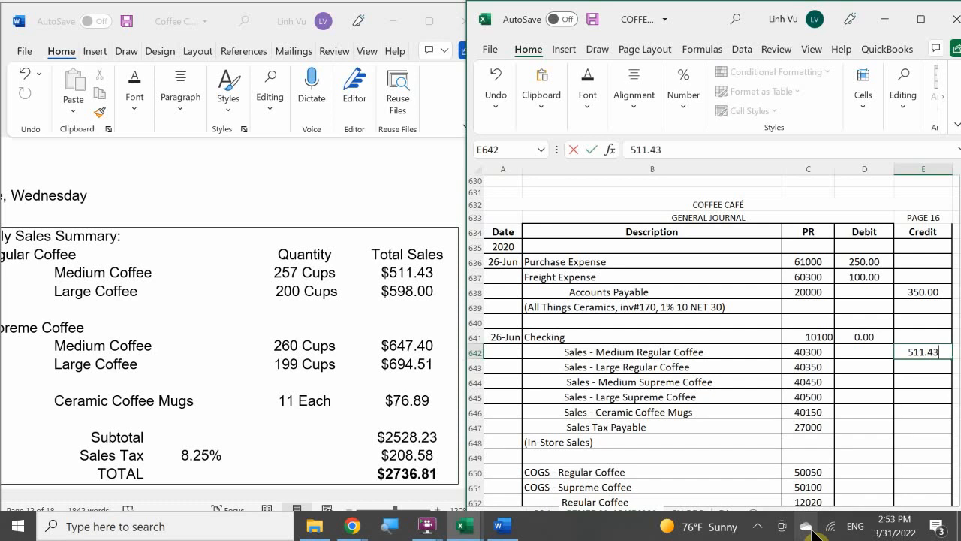
pyautogui.press('Return')
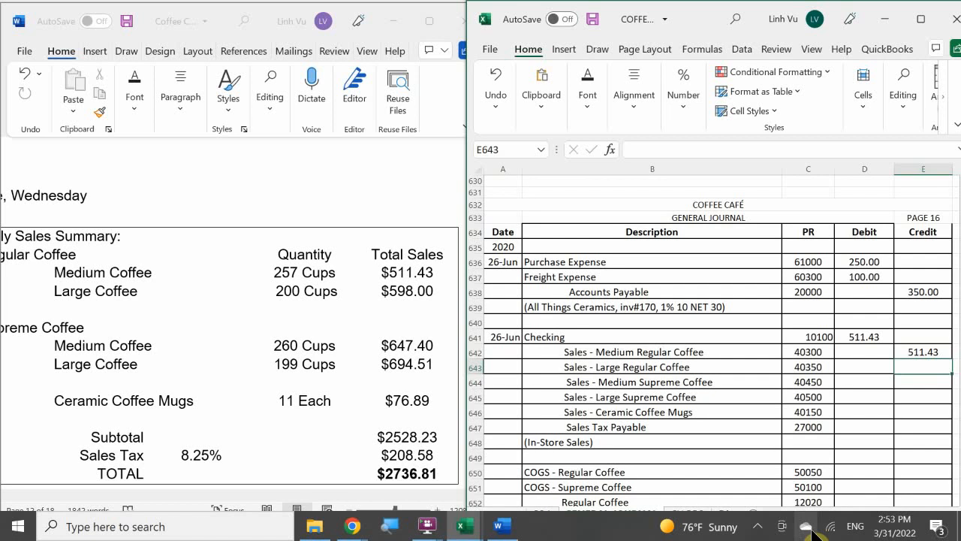
pyautogui.write('598')
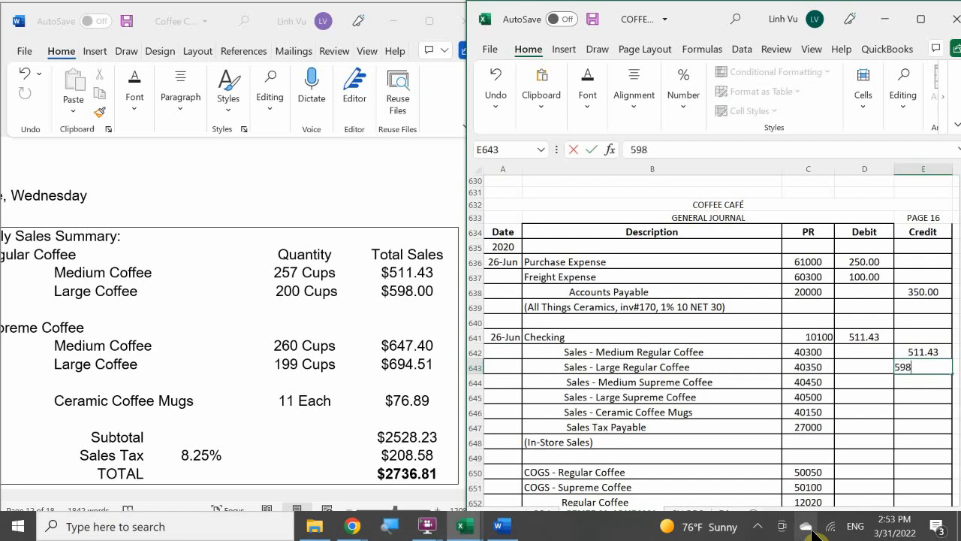
pyautogui.press('Return')
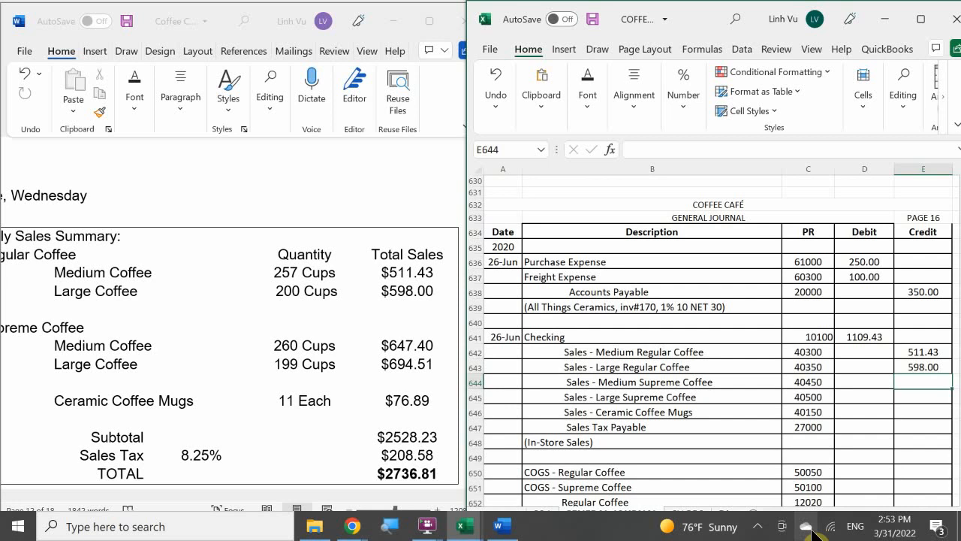
# Enter the supreme coffee sales credits: 647.40 for Medium Supreme and 697.51 for Large Supreme
pyautogui.write('647.40')
pyautogui.press('Return')
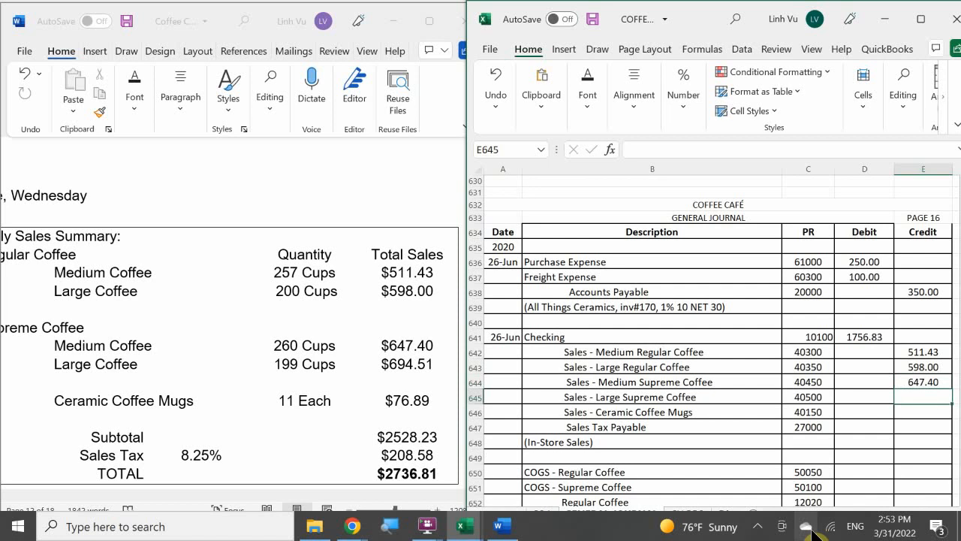
pyautogui.write('697.51')
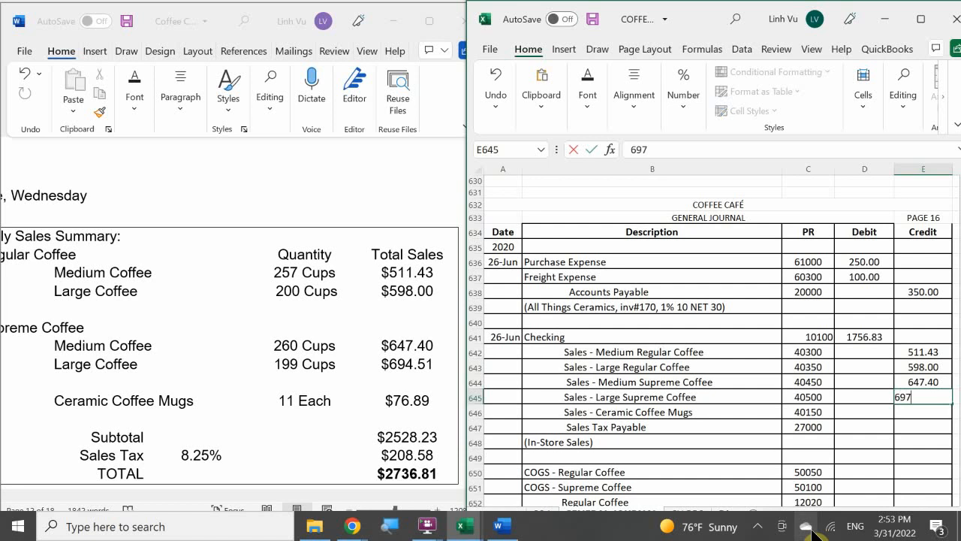
pyautogui.press('Return')
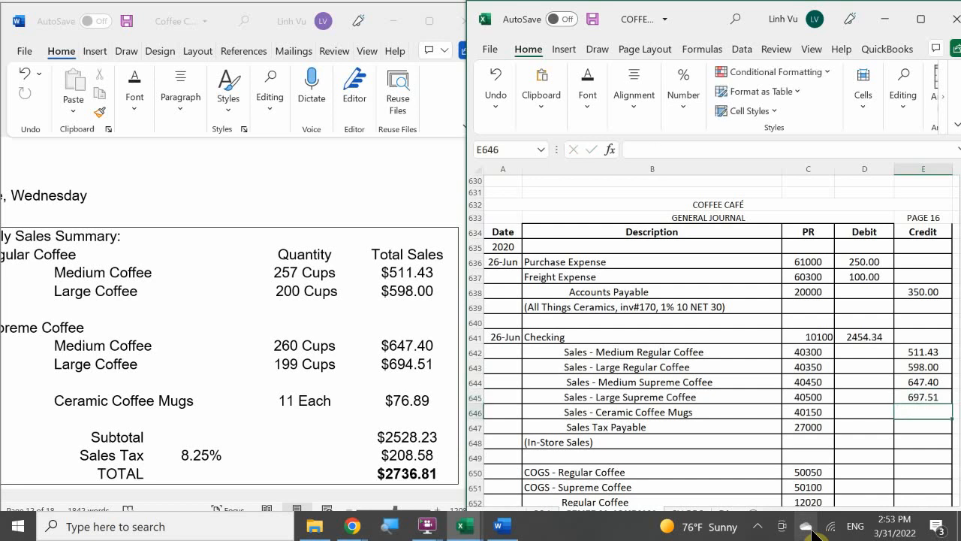
# Enter credits of 76.89 for Ceramic Coffee Mugs sales and 208.58 for Sales Tax Payable
pyautogui.write('76')
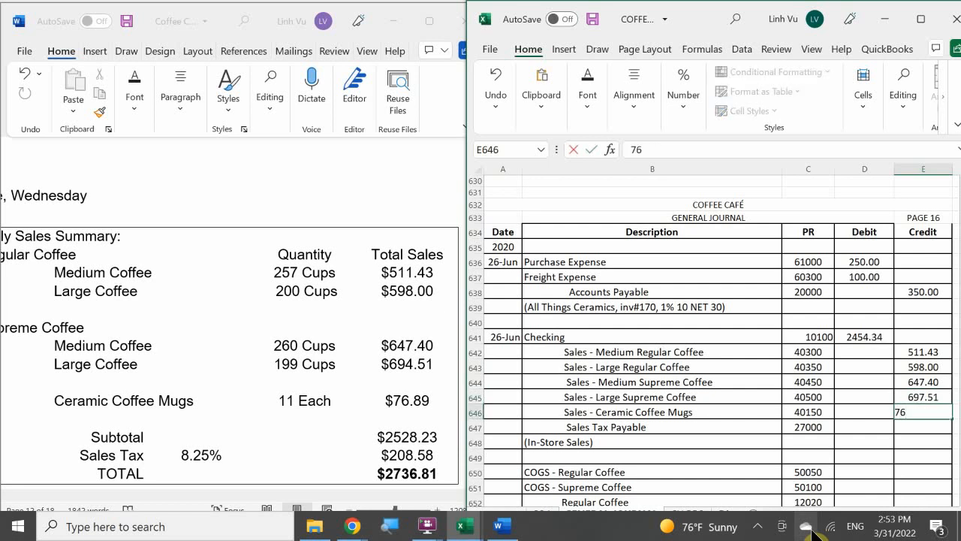
pyautogui.write('.89')
pyautogui.press('Return')
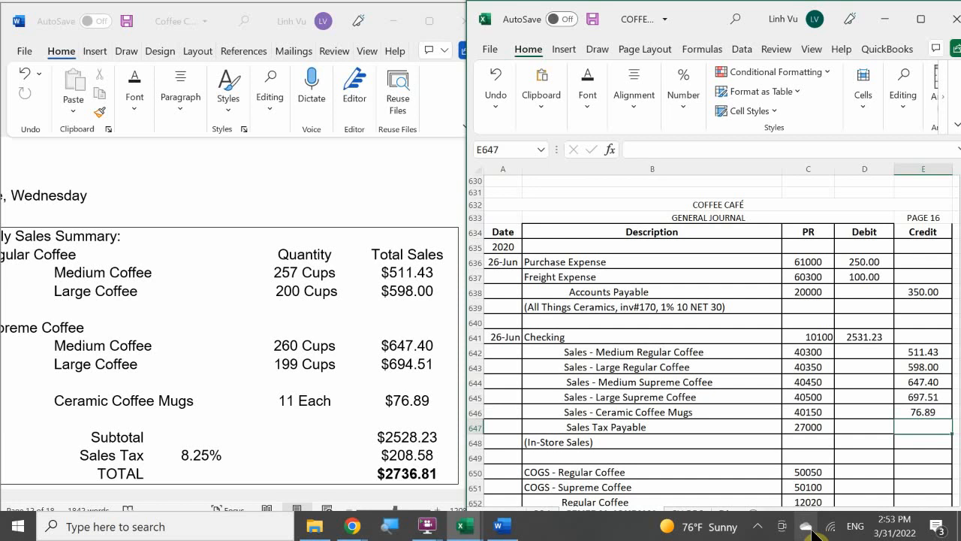
pyautogui.write('208.58')
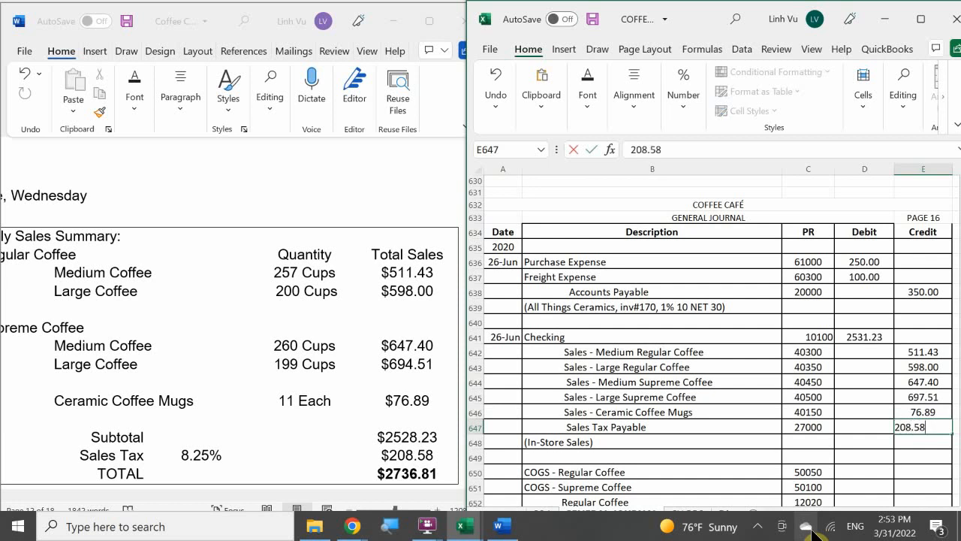
pyautogui.press('Return')
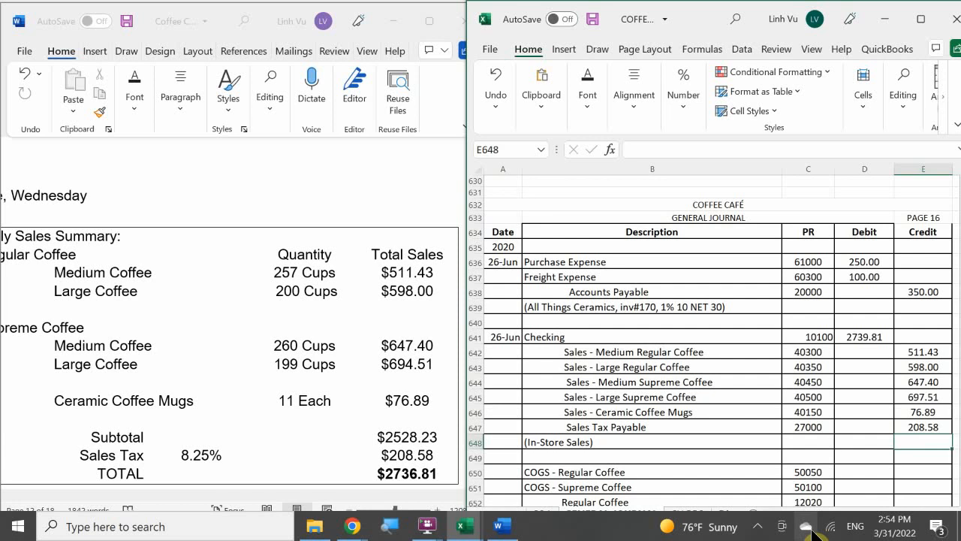
# Correct the Sales - Large Supreme Coffee credit in E645 to 694.51
pyautogui.click(907, 351)
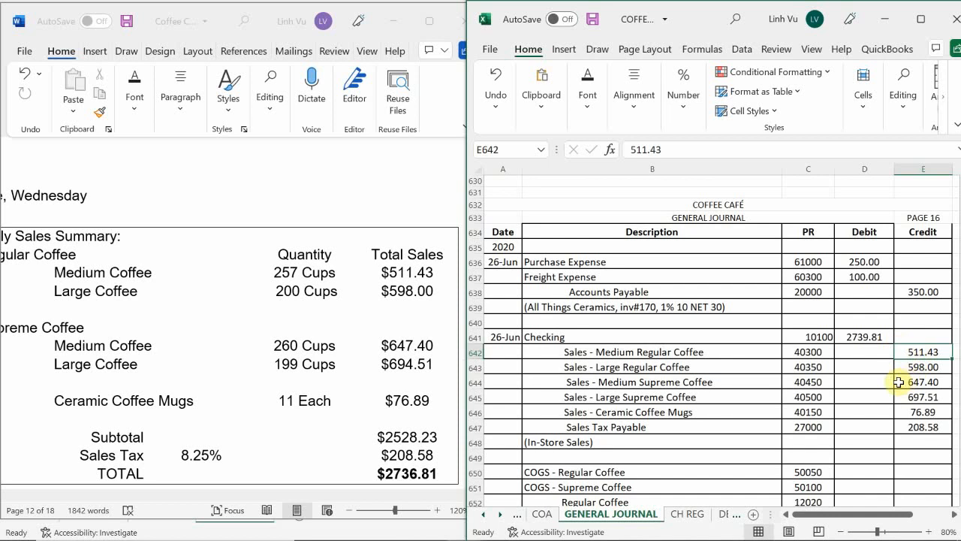
pyautogui.click(922, 396)
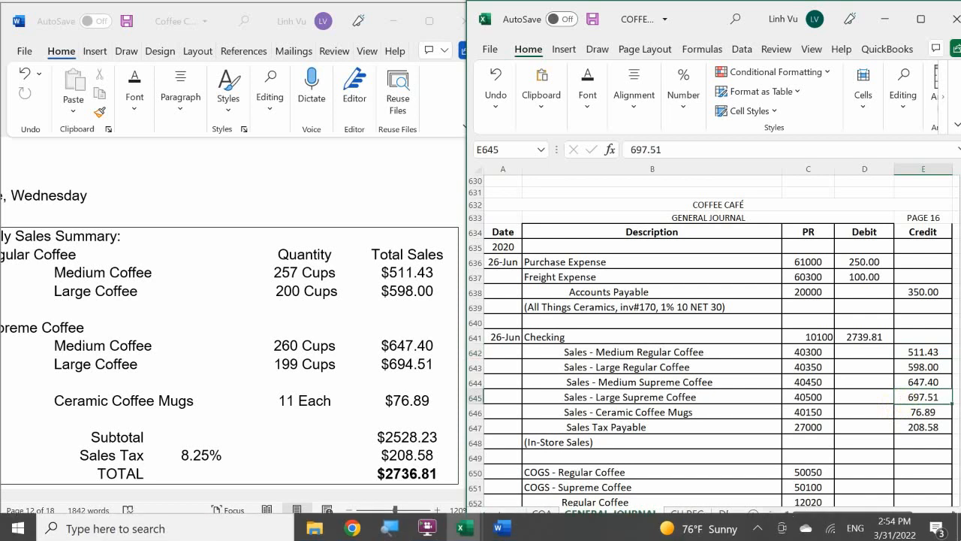
pyautogui.write('694')
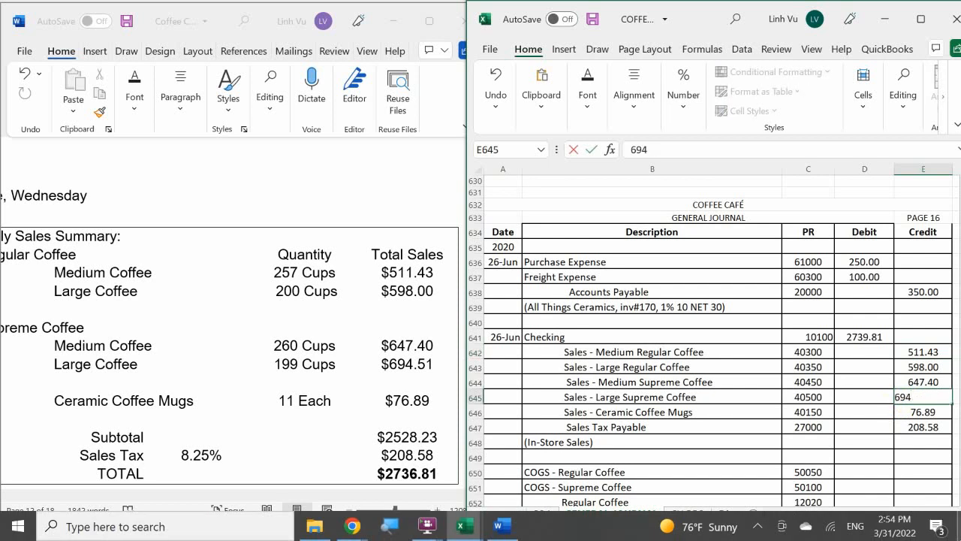
pyautogui.write('.51')
pyautogui.press('Return')
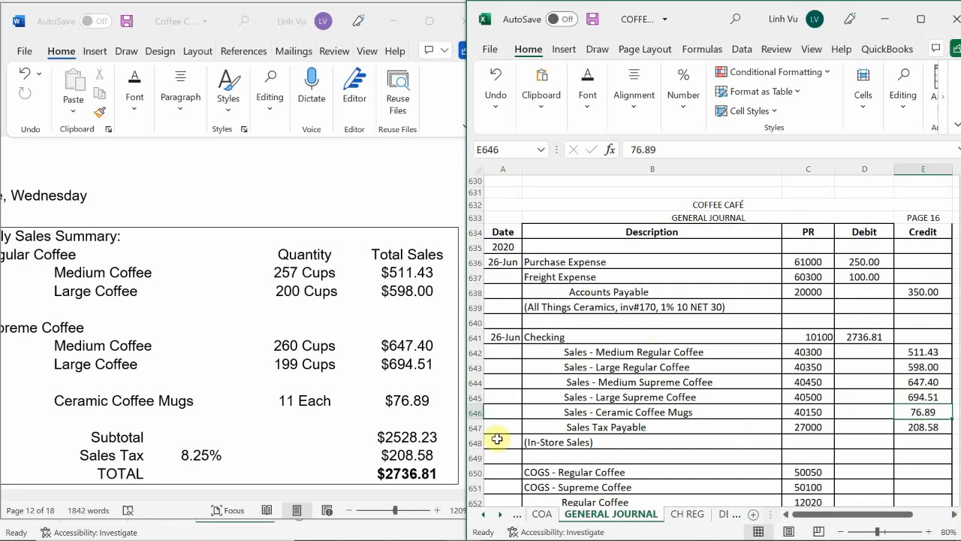
# Switch to the ledger workbook and find the first empty row of the Checking account on the ASSETS sheet
pyautogui.moveTo(451, 538)
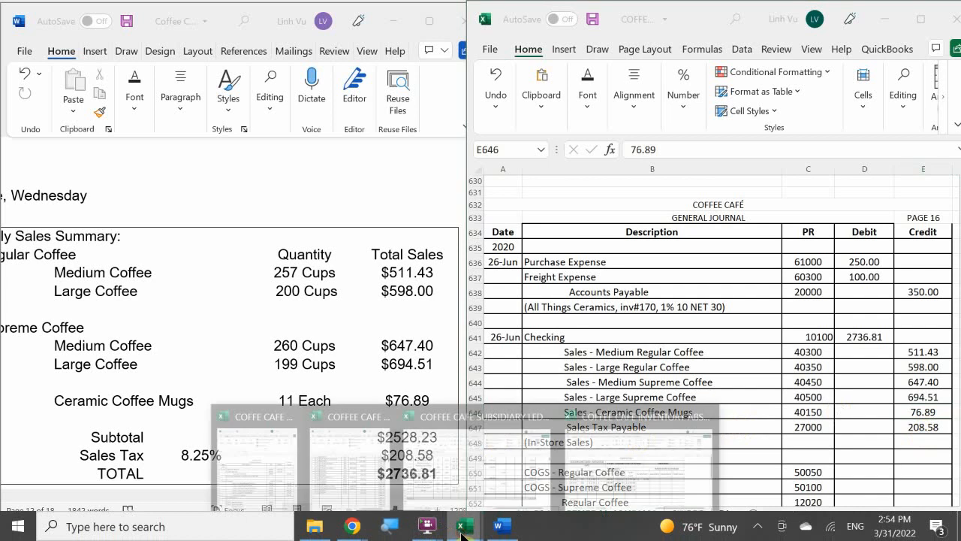
pyautogui.click(343, 476)
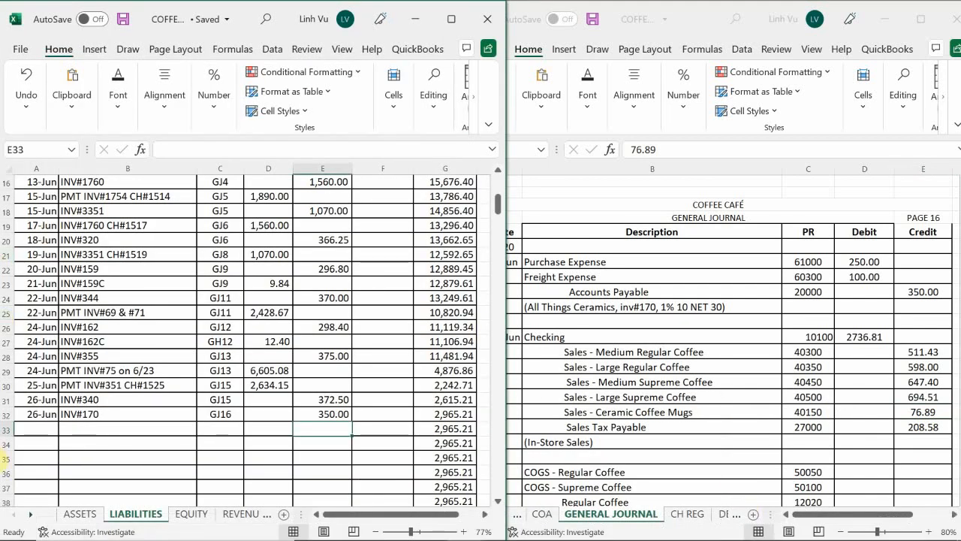
pyautogui.click(90, 513)
pyautogui.click(103, 481)
pyautogui.scroll(20, 99, 409)
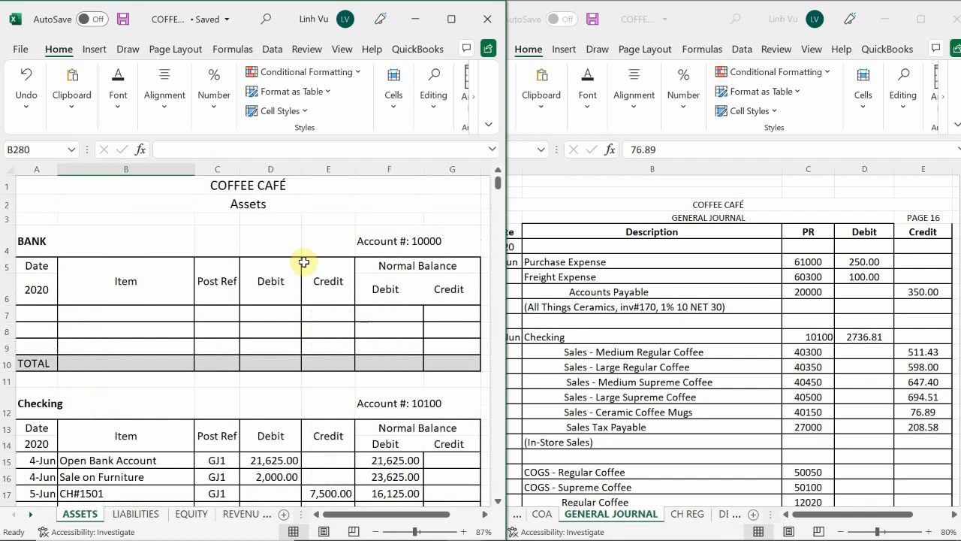
pyautogui.scroll(-12, 128, 420)
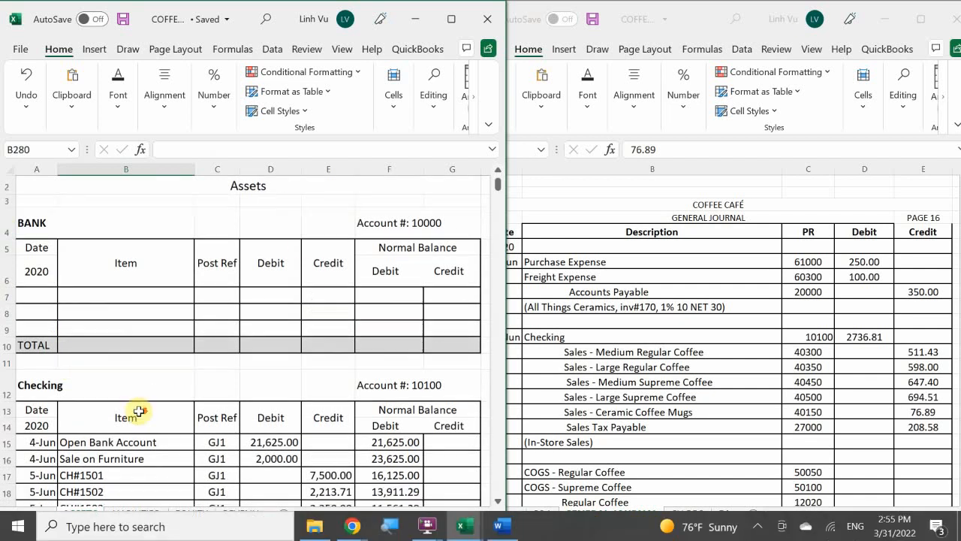
pyautogui.scroll(-4, 106, 441)
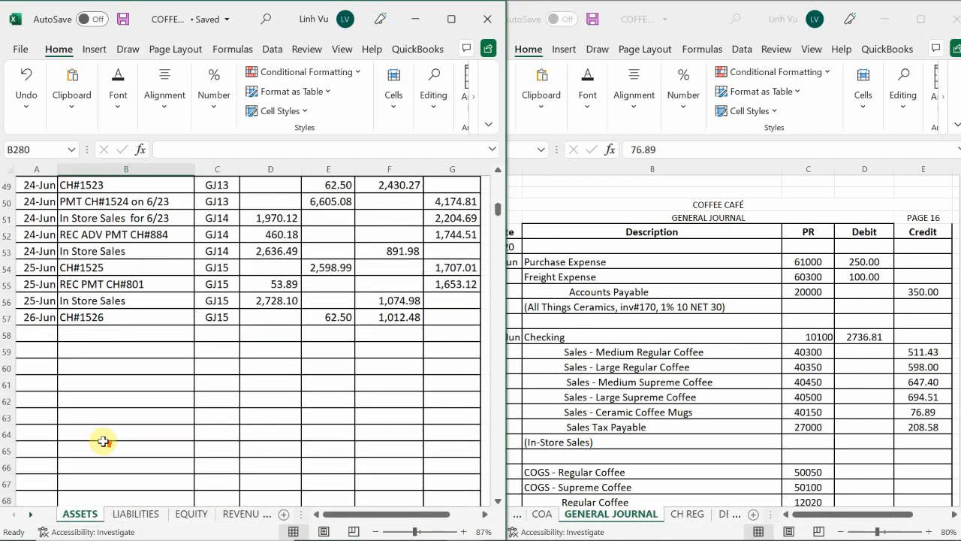
pyautogui.scroll(2, 101, 433)
pyautogui.scroll(1, 99, 431)
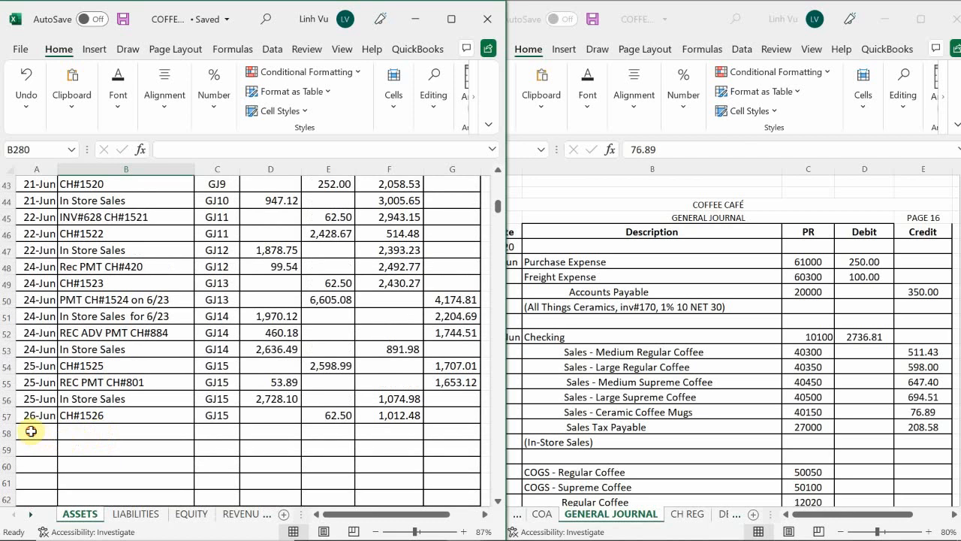
# Date the new Checking entry in A58 as 6/26
pyautogui.click(30, 431)
pyautogui.write('6/27')
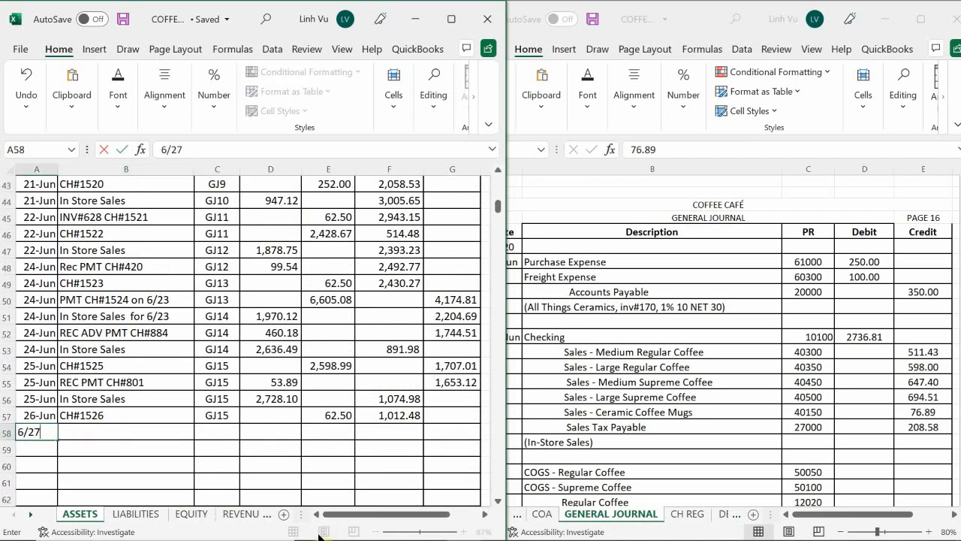
pyautogui.press('Return')
pyautogui.press('Up')
pyautogui.press('Right')
pyautogui.press('Left')
pyautogui.write('6/26')
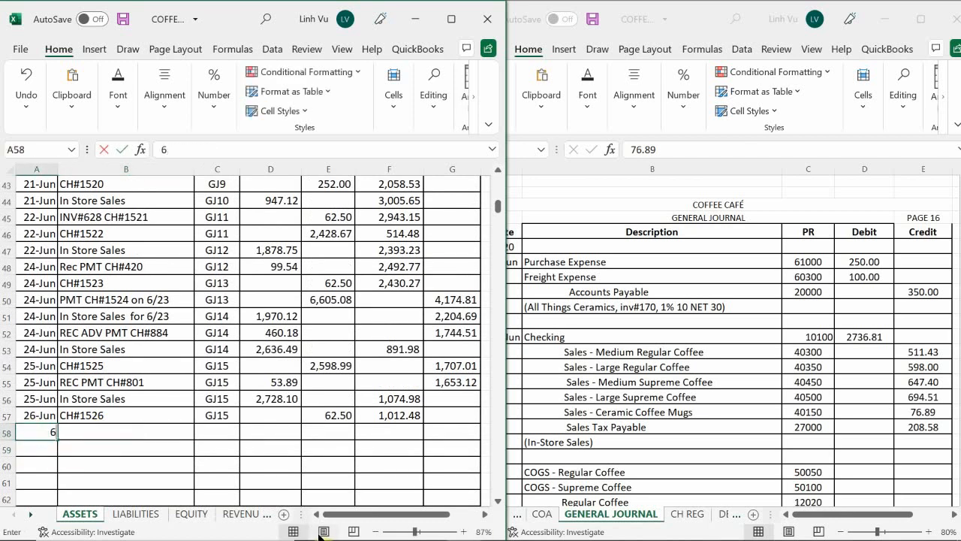
pyautogui.press('Return')
pyautogui.press('Up')
pyautogui.press('Right')
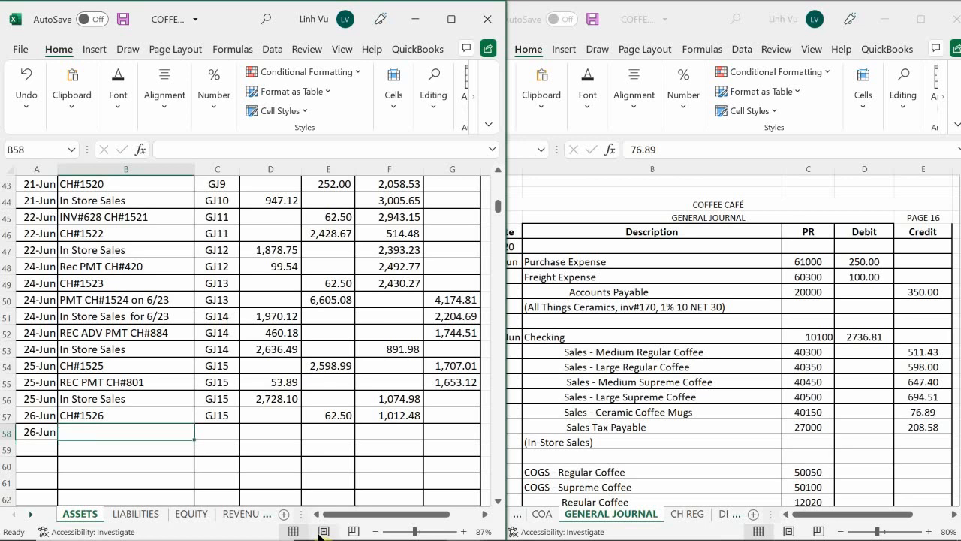
# Fill the item cell B58 with In Store Sales by referencing the 25-Jun In Store Sales entry
pyautogui.write('=')
pyautogui.press('Up')
pyautogui.press('Up')
pyautogui.press('Up')
pyautogui.press('Right')
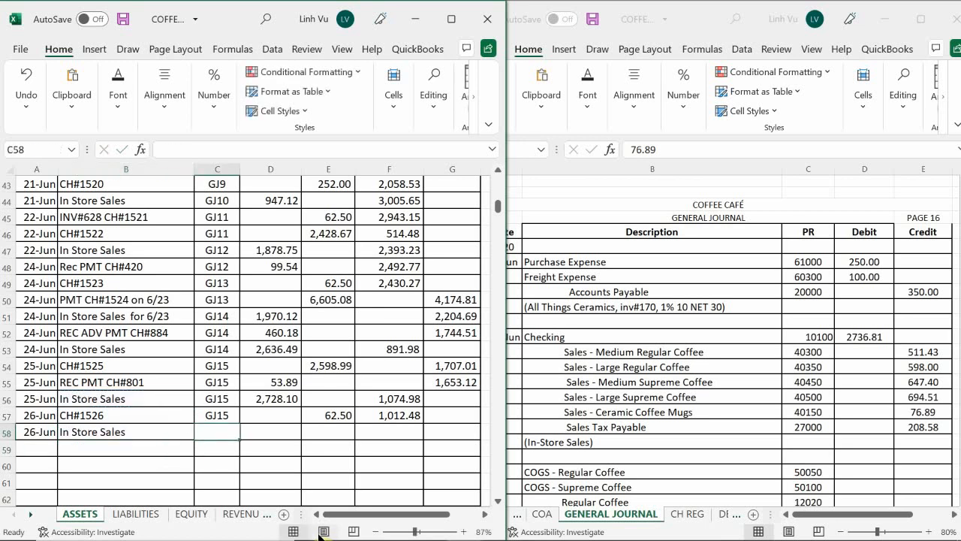
# Enter GJ16 as the post reference of the 26-Jun In Store Sales entry in Checking
pyautogui.write('=')
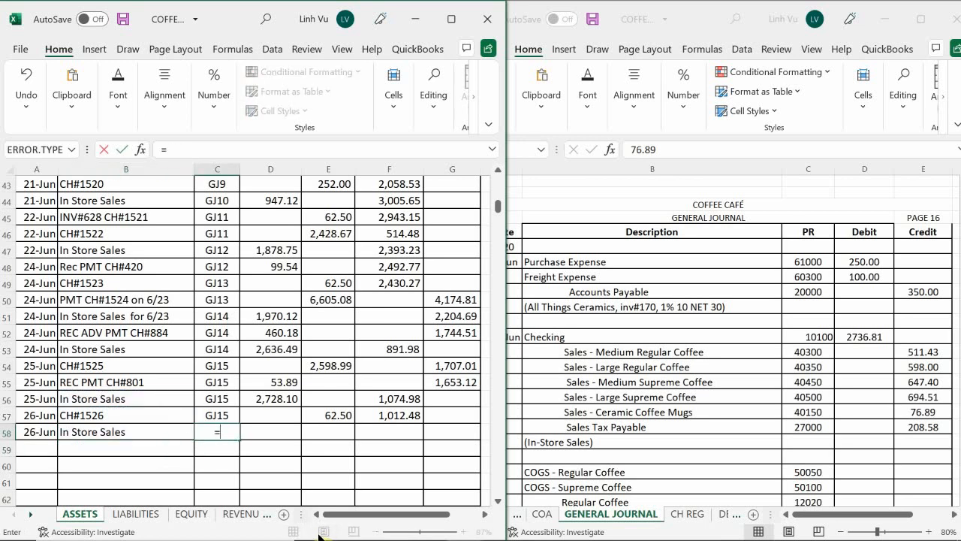
pyautogui.press('BackSpace')
pyautogui.write('GJ16')
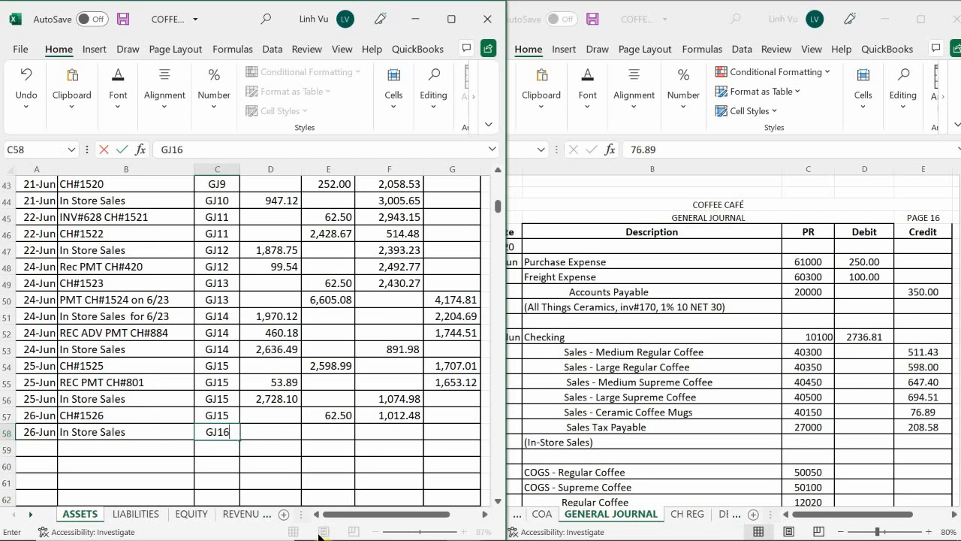
pyautogui.press('Return')
pyautogui.press('Right')
pyautogui.press('Up')
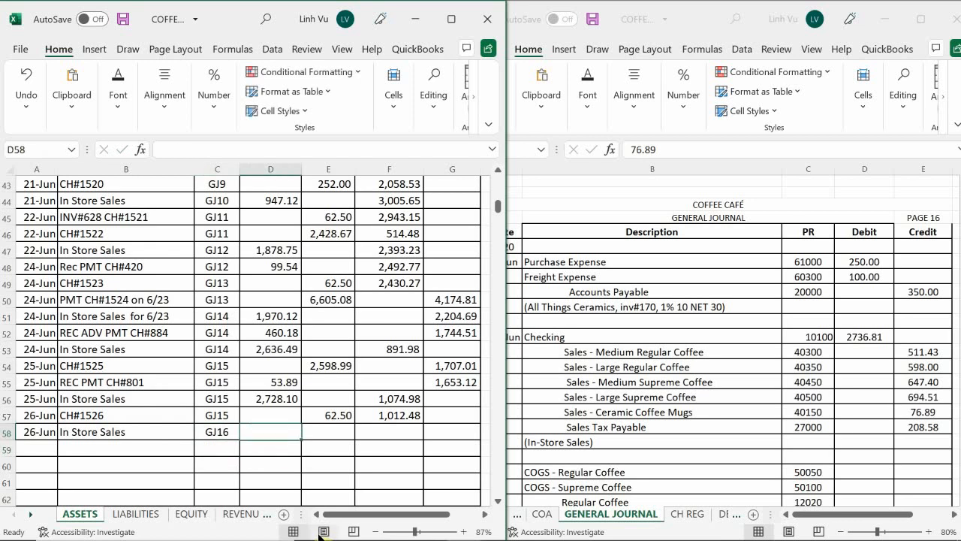
# Enter a debit of 2736.81 for the 26-Jun In Store Sales entry in Checking
pyautogui.write('27')
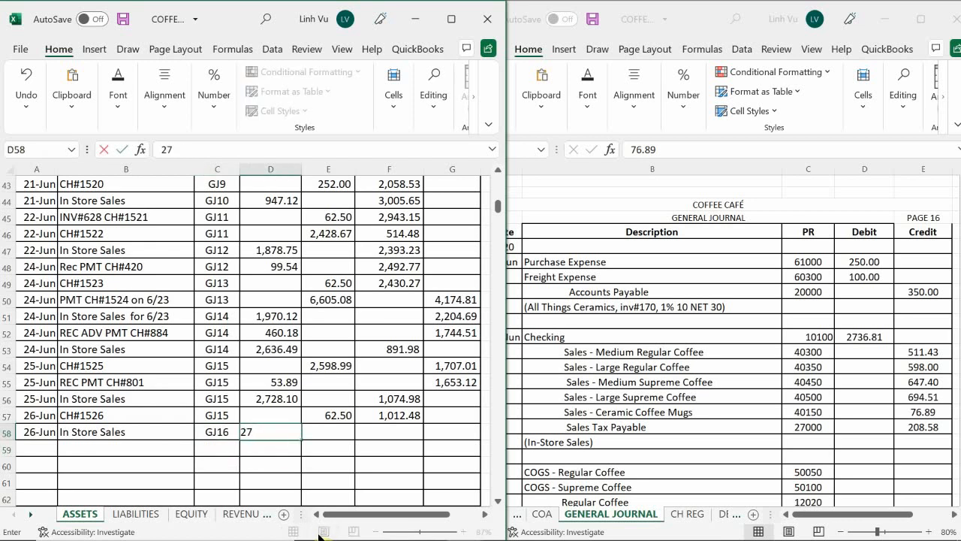
pyautogui.write('36')
pyautogui.write('.81')
pyautogui.press('Return')
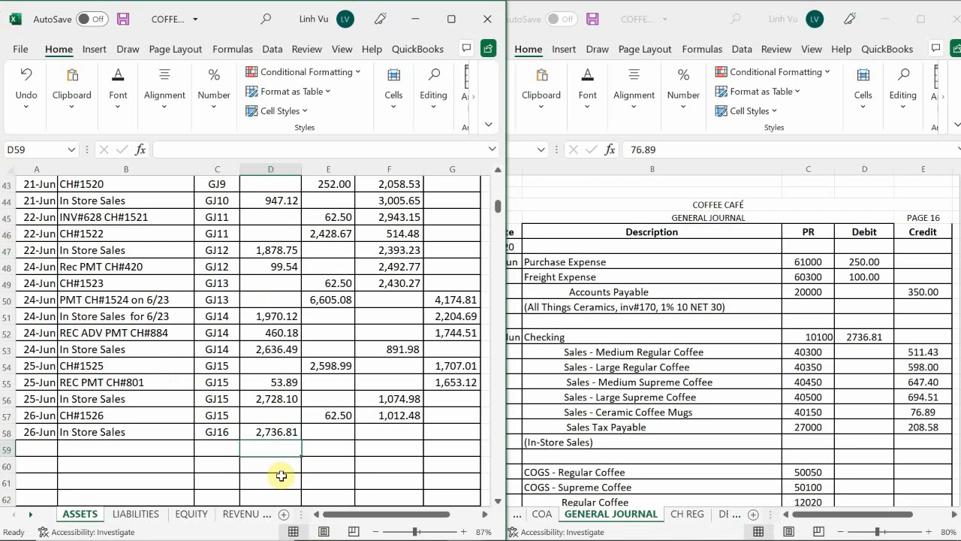
# Extend the Checking running balance formula from F57 down to F58
pyautogui.moveTo(313, 527)
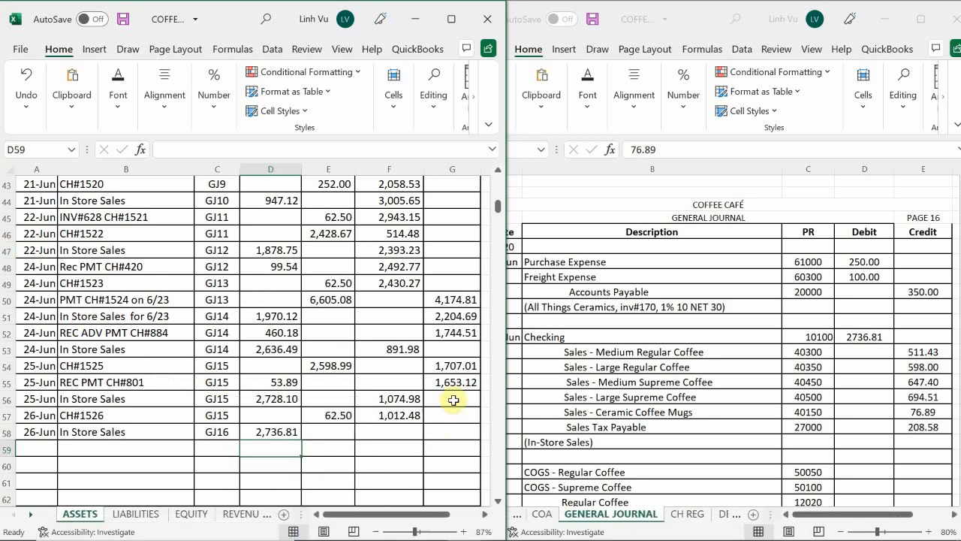
pyautogui.click(469, 382)
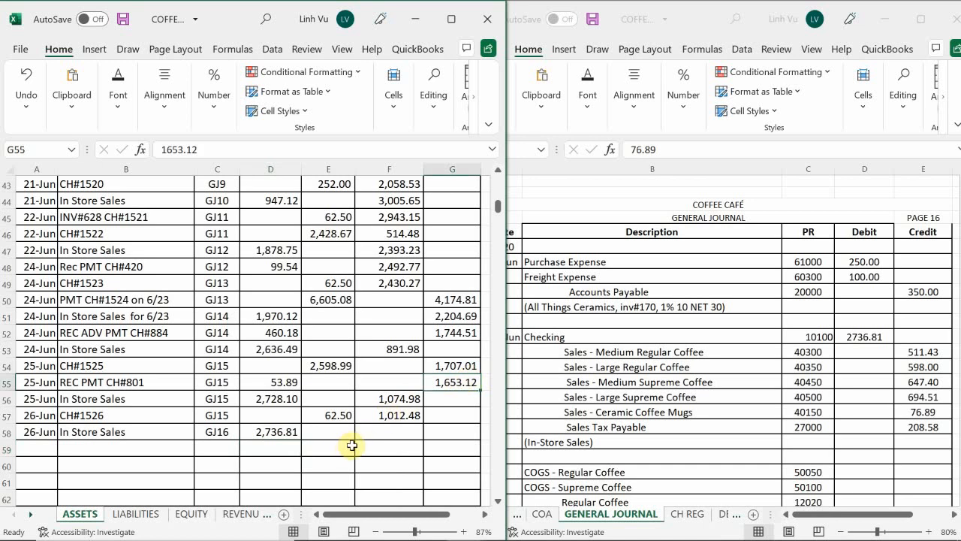
pyautogui.click(390, 421)
pyautogui.moveTo(424, 423); pyautogui.dragTo(425, 441)
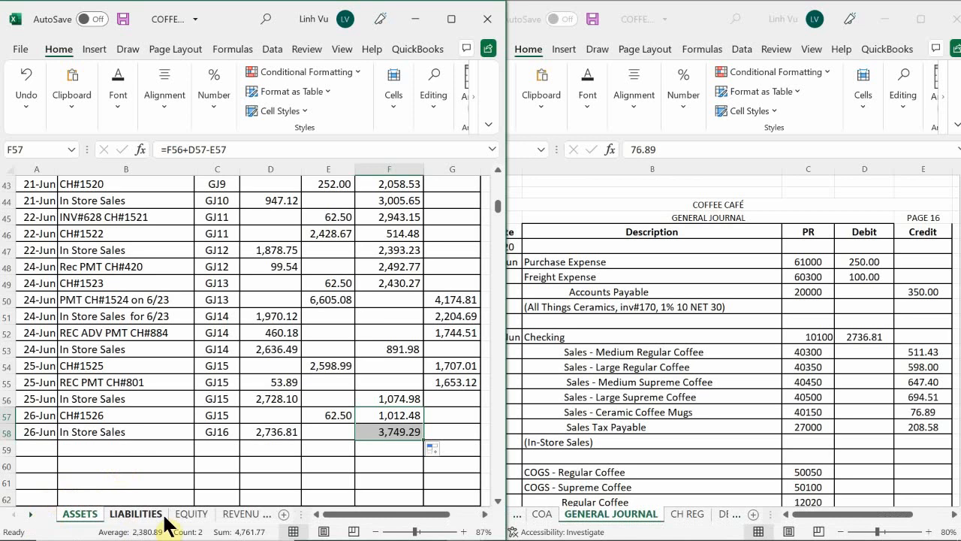
# On the REVENUES sheet, start a new Sales – Ceramic Coffee Mugs entry in row 67 dated 6/26
pyautogui.click(240, 517)
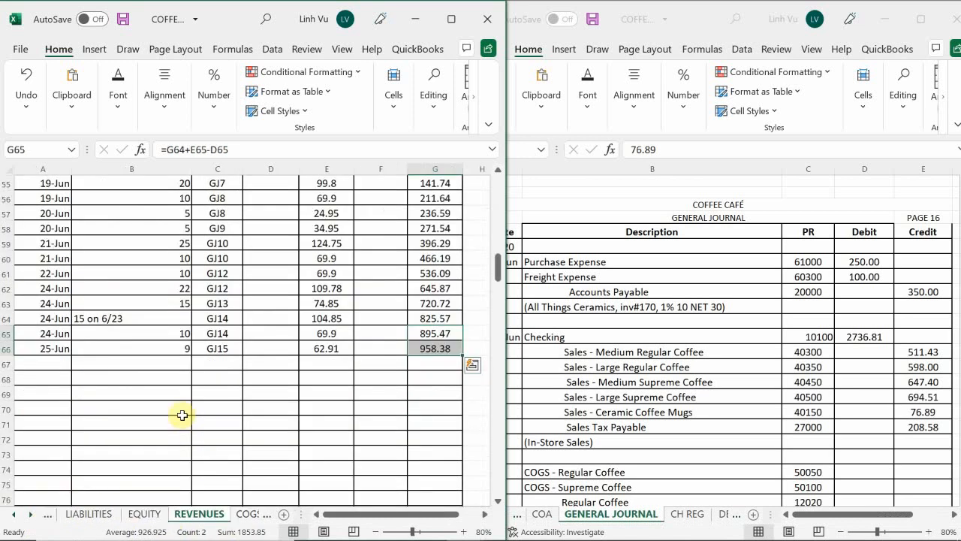
pyautogui.click(183, 415)
pyautogui.scroll(2, 184, 418)
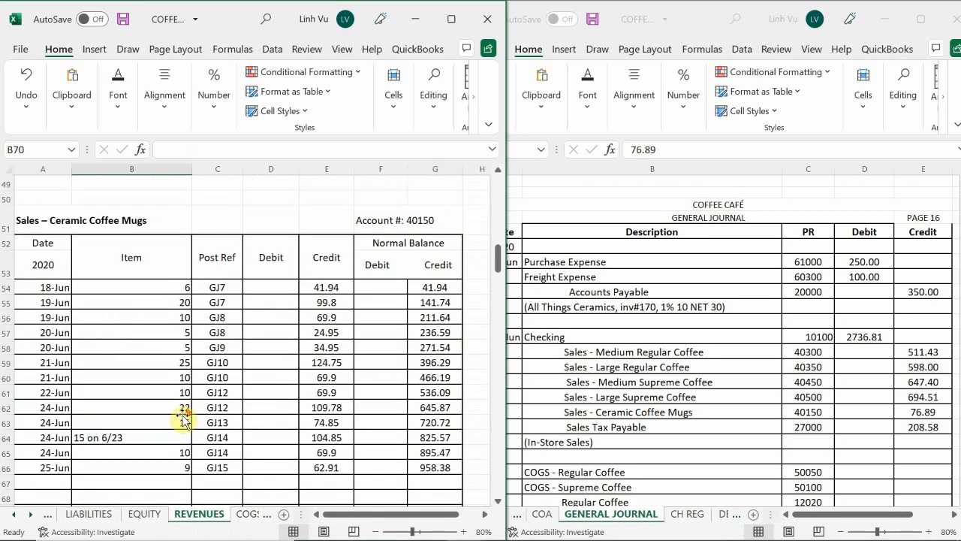
pyautogui.scroll(-1, 77, 331)
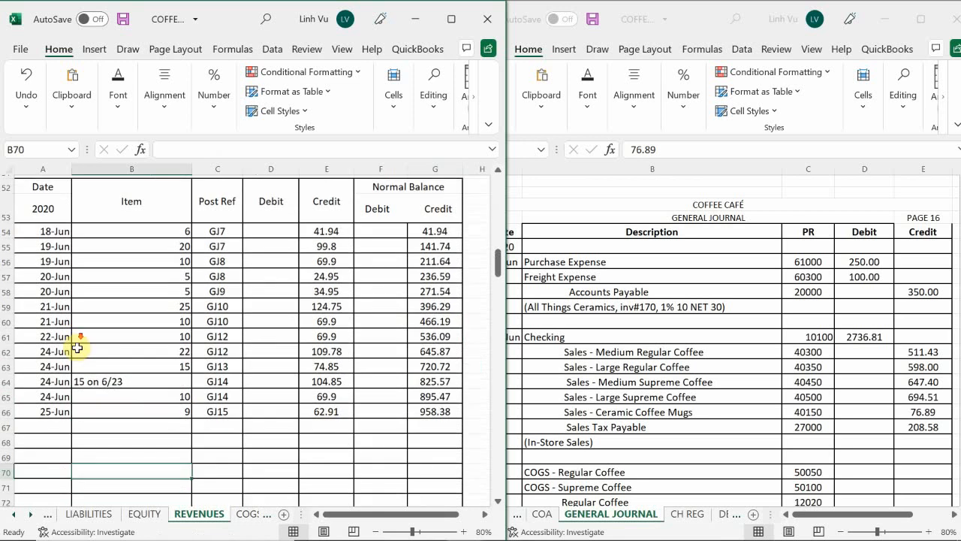
pyautogui.click(58, 423)
pyautogui.write('6/')
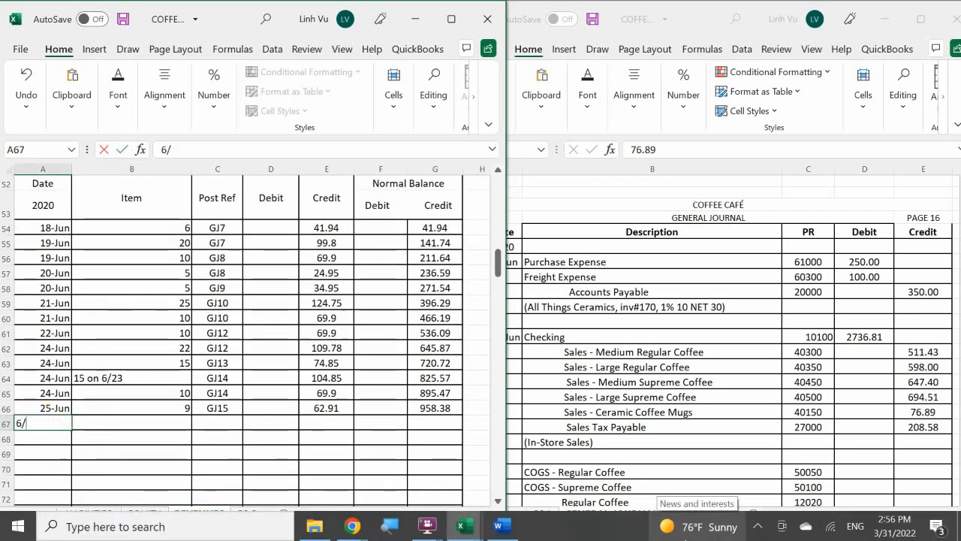
pyautogui.press('BackSpace')
pyautogui.press('BackSpace')
pyautogui.write('6/26')
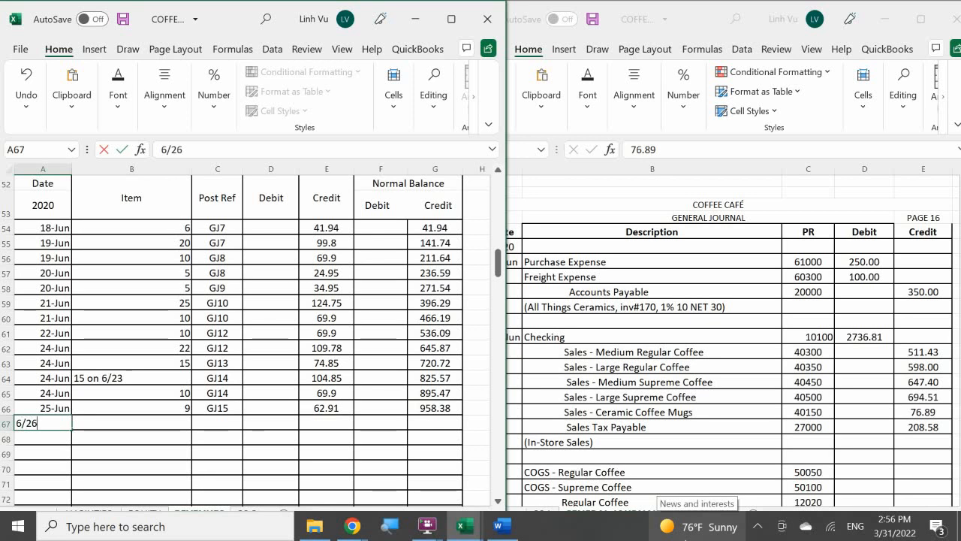
pyautogui.press('Tab')
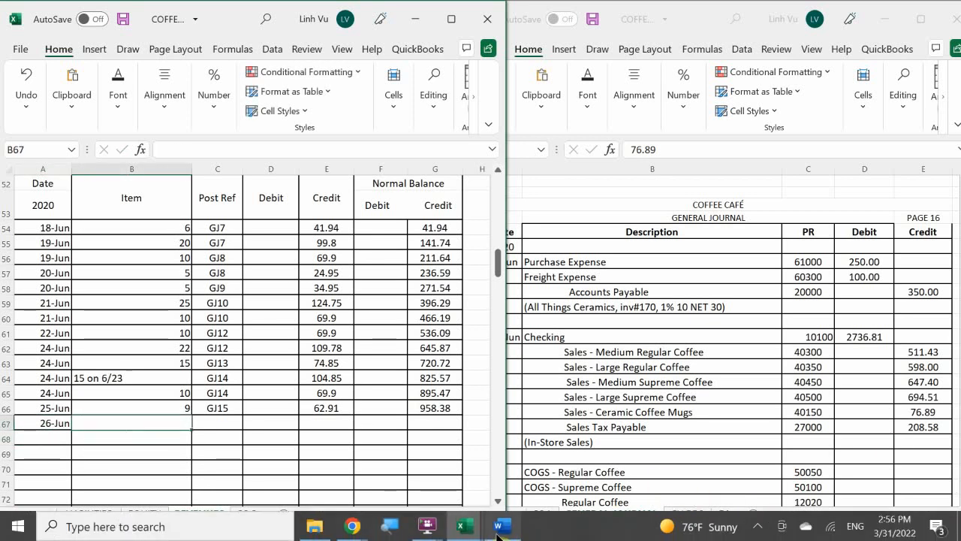
# Enter a quantity of 11 as the item of the 26-Jun Ceramic Coffee Mugs entry
pyautogui.moveTo(502, 526)
pyautogui.moveTo(500, 475)
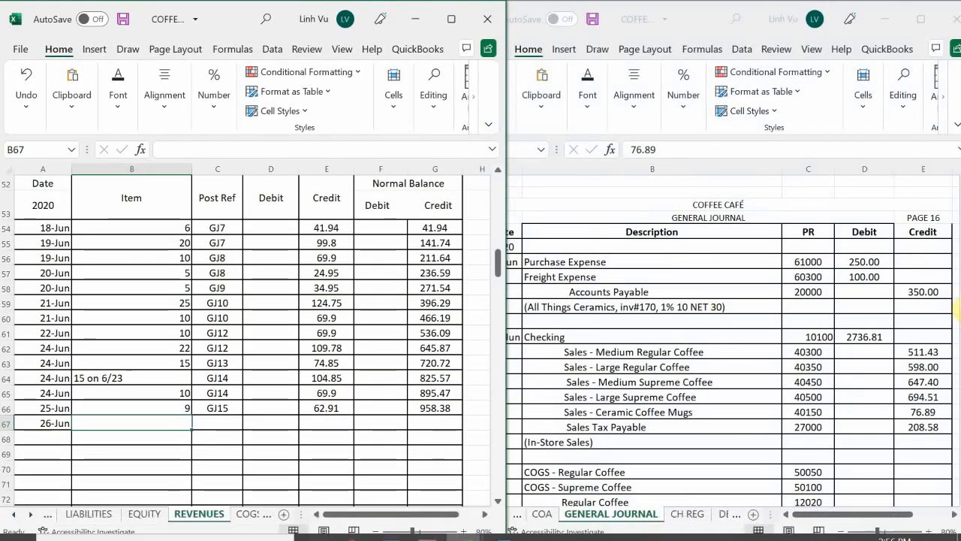
pyautogui.write('11')
pyautogui.press('Return')
pyautogui.press('Right')
pyautogui.press('Up')
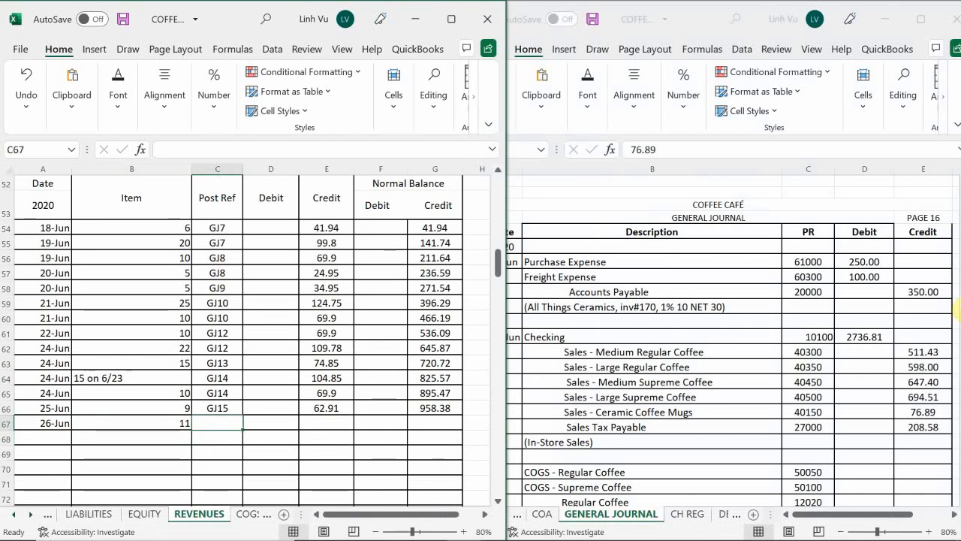
# Enter GJ16 as the post reference of the 26-Jun Ceramic Coffee Mugs entry
pyautogui.write('GJ')
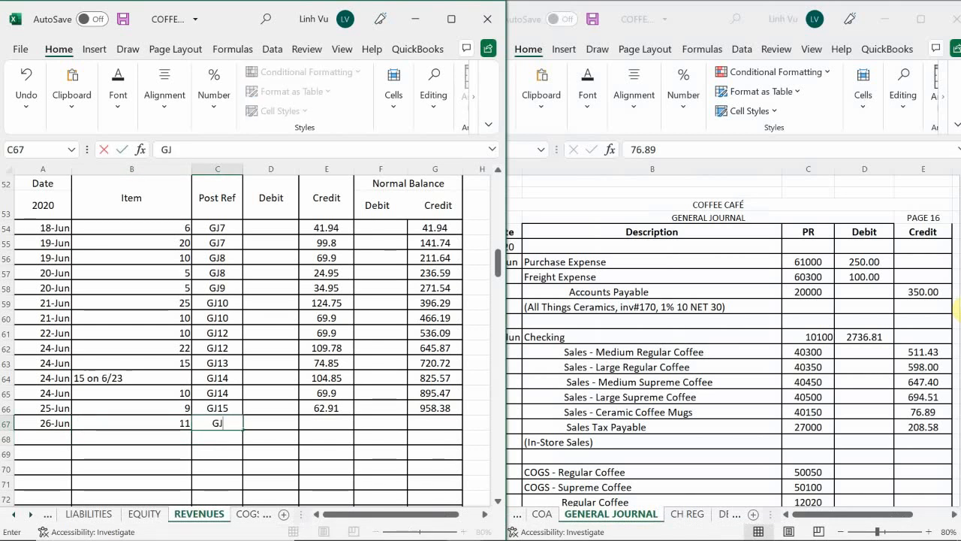
pyautogui.write('16')
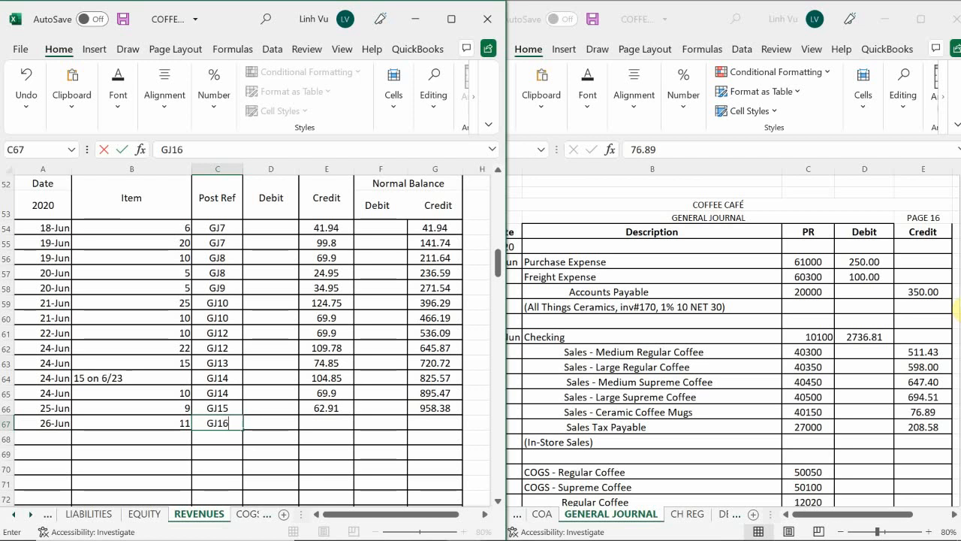
pyautogui.press('Return')
pyautogui.press('Right')
pyautogui.press('Up')
pyautogui.press('Right')
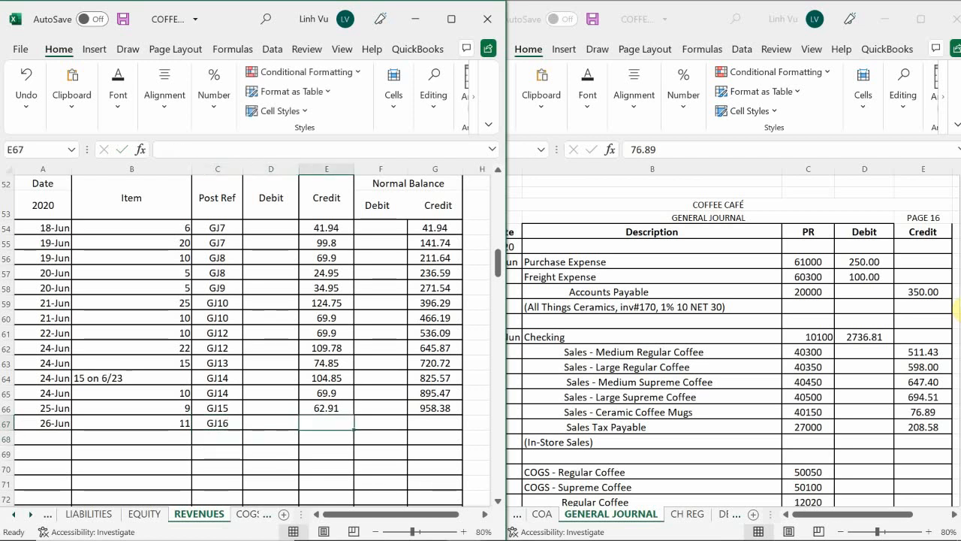
pyautogui.write('7')
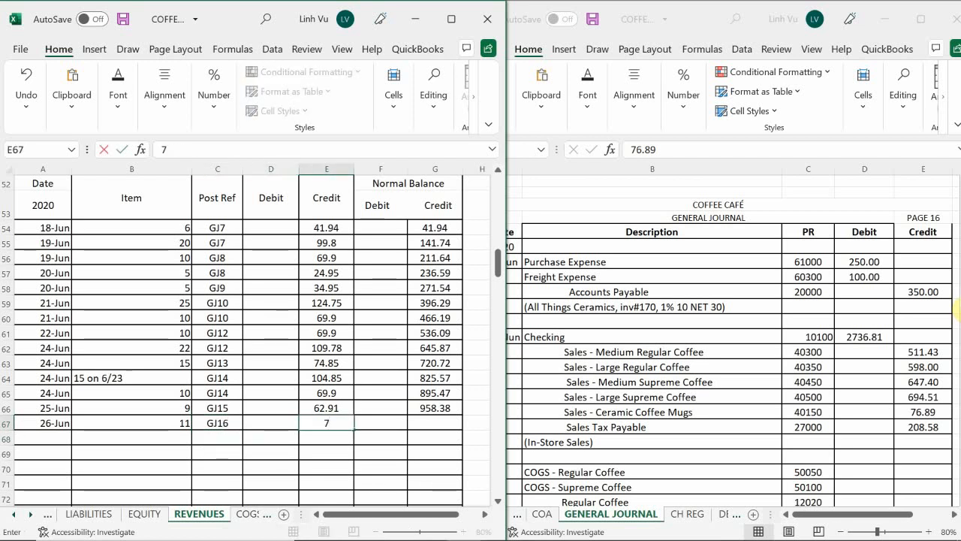
pyautogui.write('6.89+')
pyautogui.press('Return')
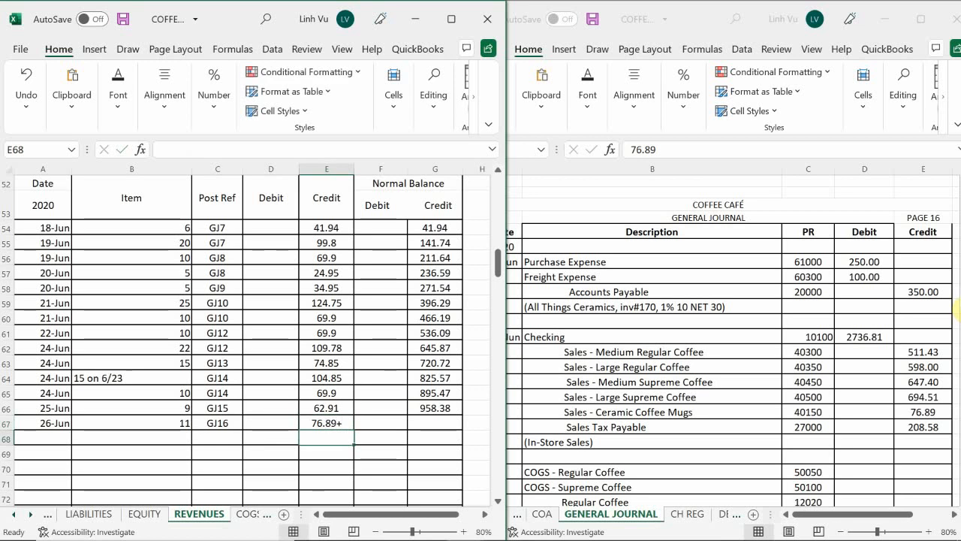
pyautogui.press('Up')
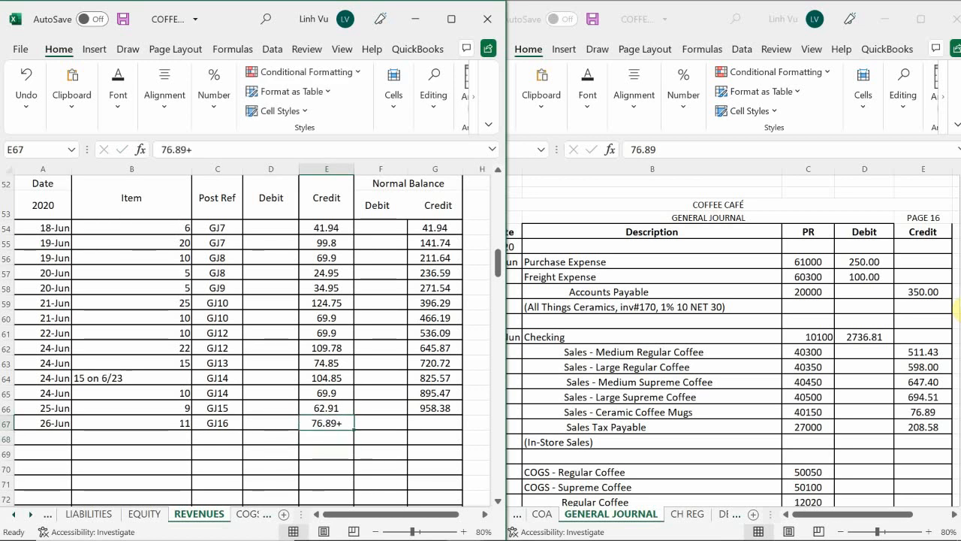
pyautogui.write('76.896')
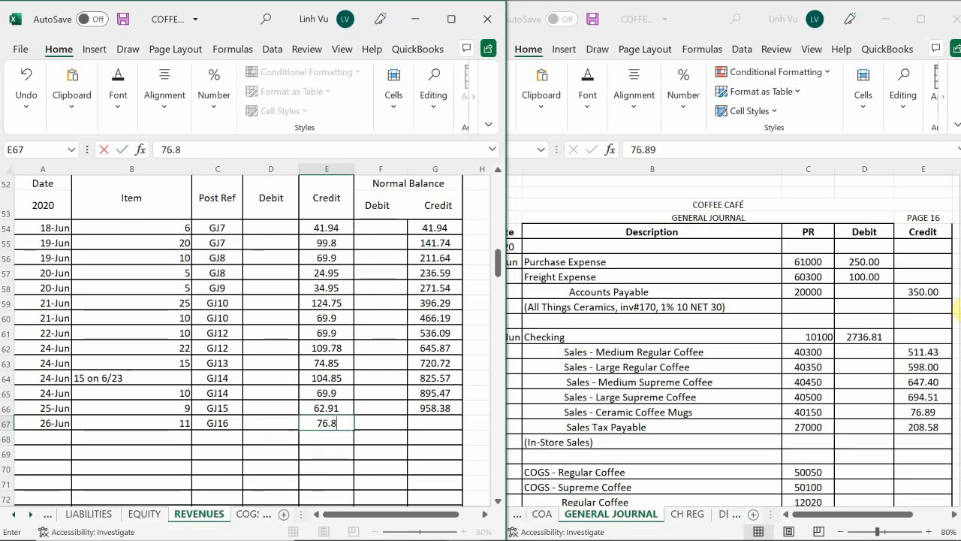
pyautogui.press('Return')
pyautogui.press('Up')
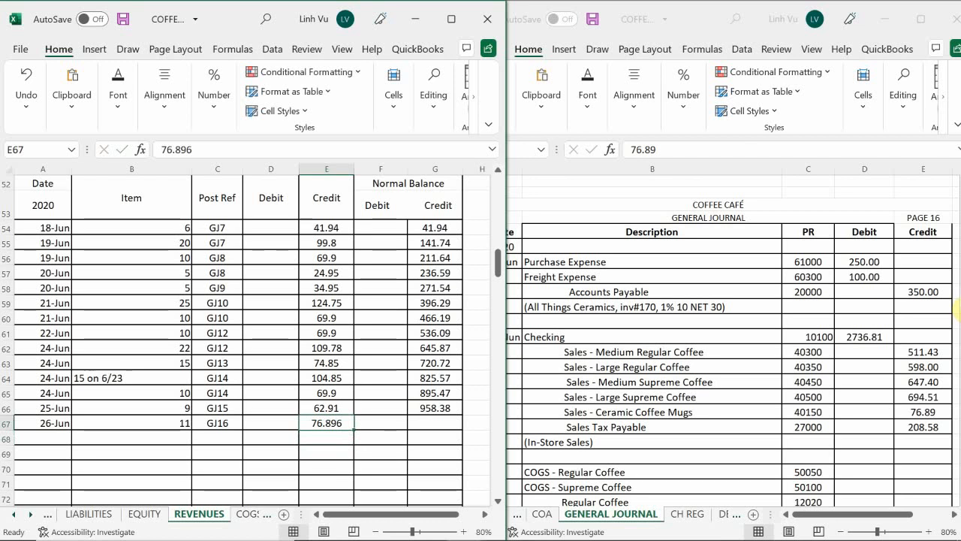
# Enter a credit of 76.89 for the 26-Jun Ceramic Coffee Mugs entry and extend the running balance formula from G66 to G67
pyautogui.write('76.89')
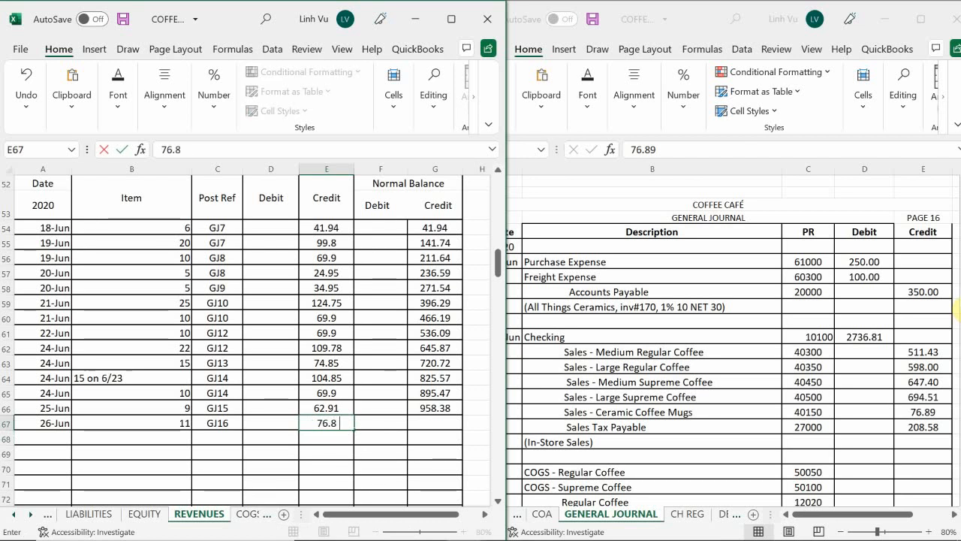
pyautogui.press('Return')
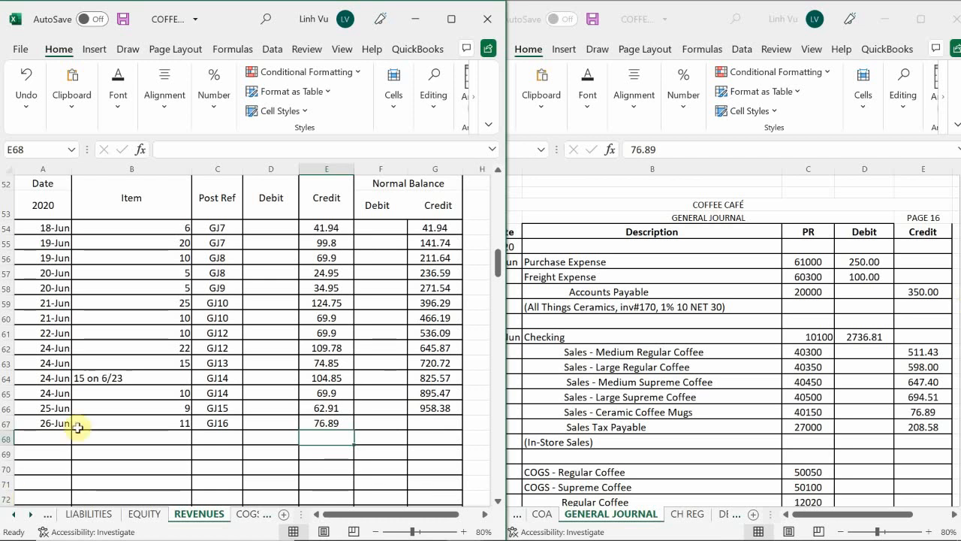
pyautogui.click(430, 407)
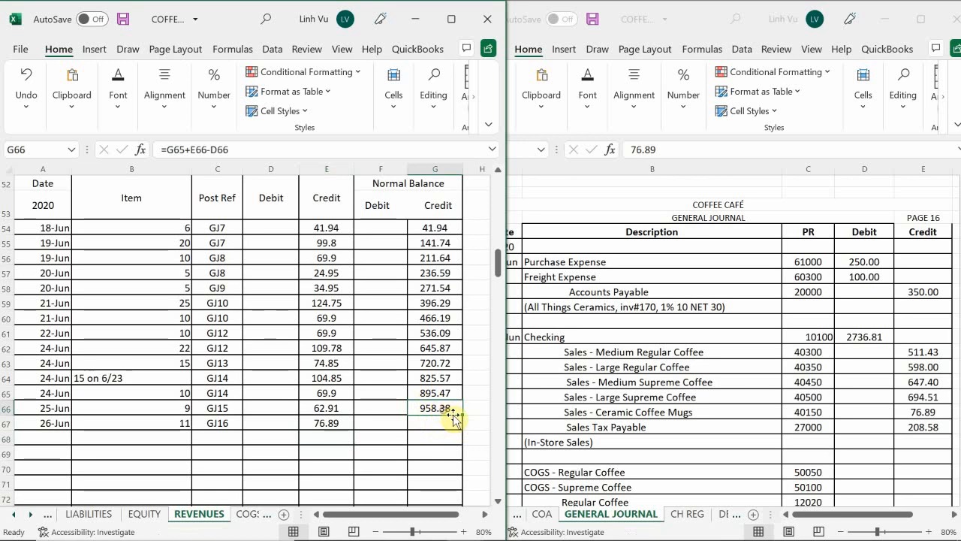
pyautogui.moveTo(461, 416); pyautogui.dragTo(464, 430)
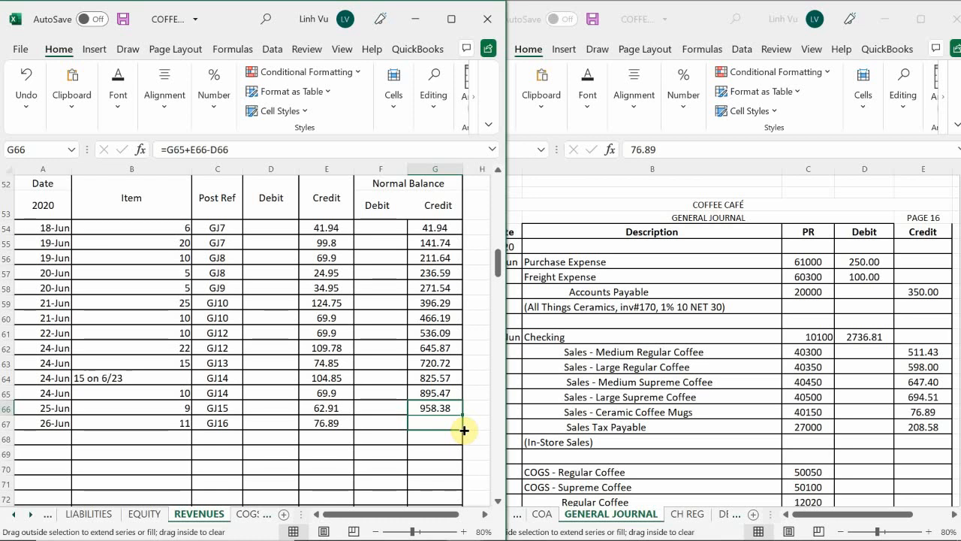
pyautogui.moveTo(464, 430); pyautogui.dragTo(464, 430)
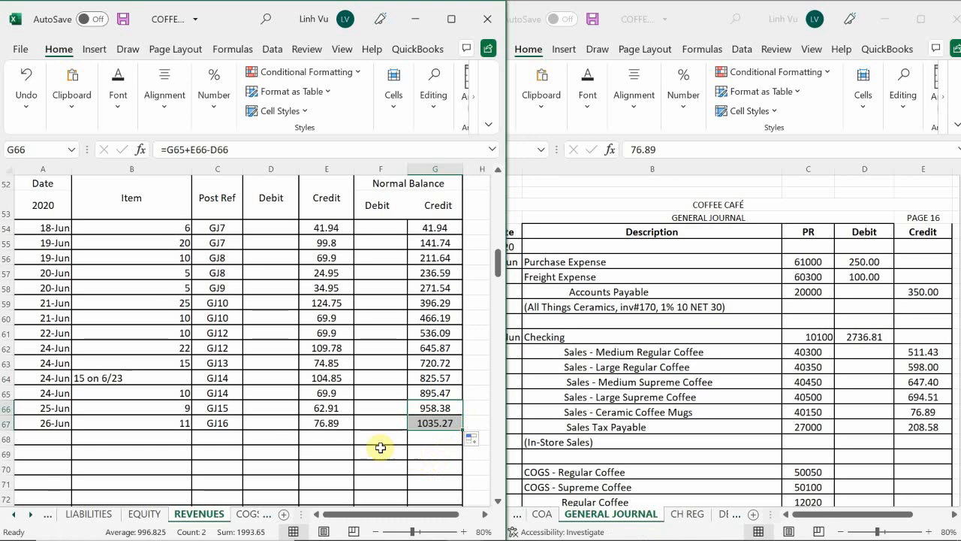
# Start a new Sales – Medium Regular Coffee entry in row 95 dated 6/26
pyautogui.click(156, 421)
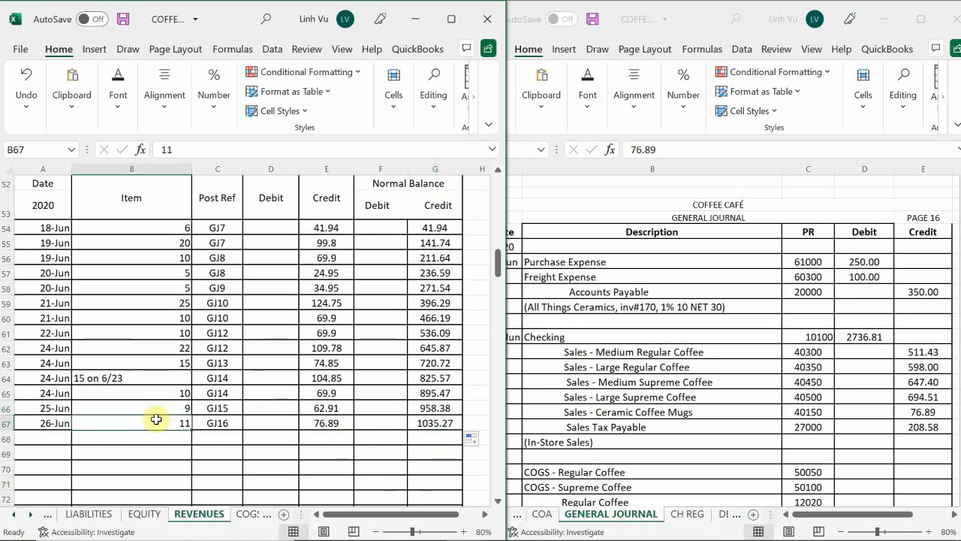
pyautogui.scroll(-9, 156, 419)
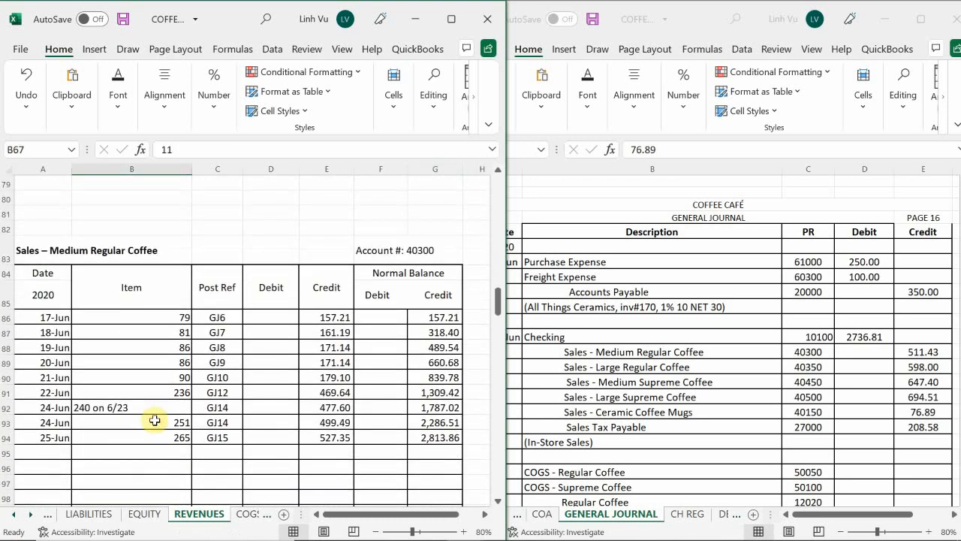
pyautogui.scroll(1, 156, 417)
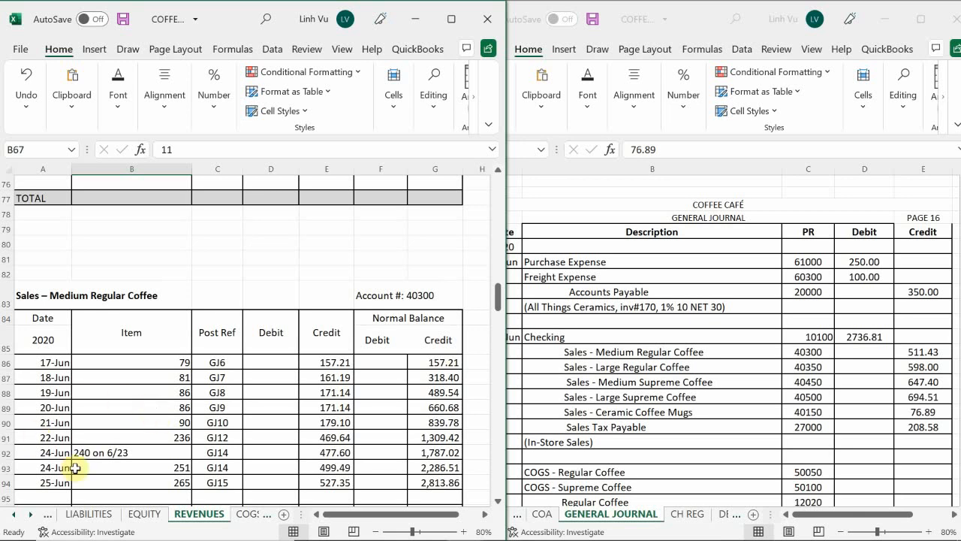
pyautogui.scroll(-1, 83, 455)
pyautogui.click(52, 450)
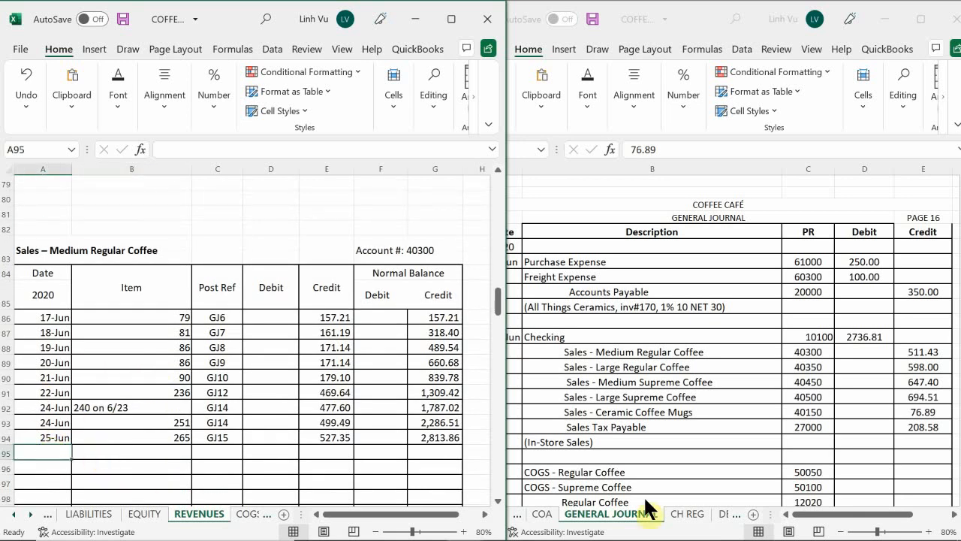
pyautogui.write('6/2')
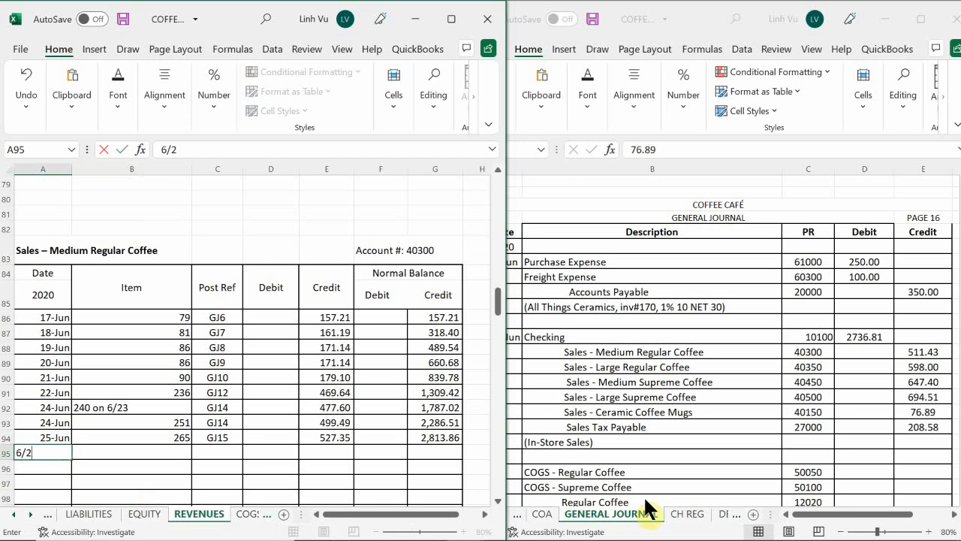
pyautogui.write('8')
pyautogui.press('BackSpace')
pyautogui.write('6')
pyautogui.press('Return')
# Check the daily sales summary in the Word scenario and enter 257 as the item of the 26-Jun Medium Regular Coffee entry
pyautogui.press('Up')
pyautogui.press('Right')
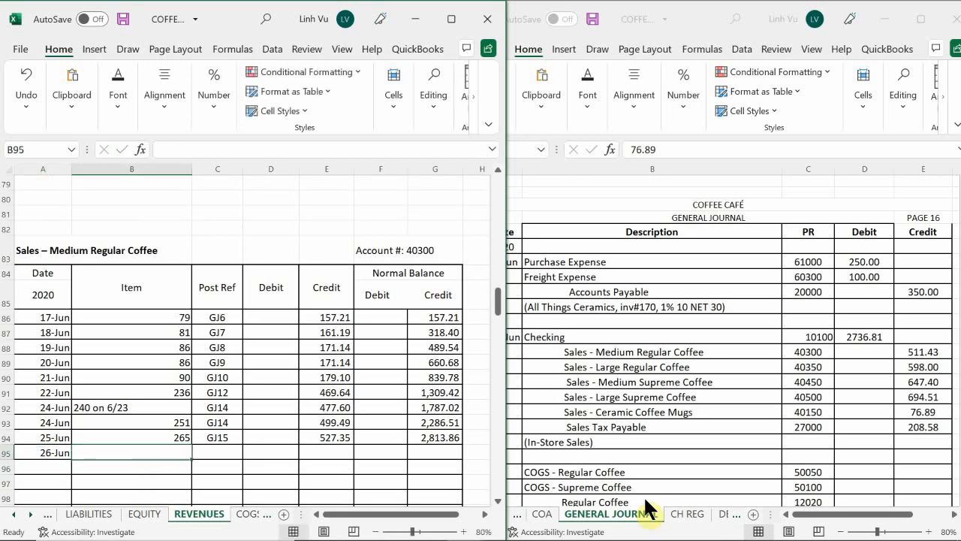
pyautogui.moveTo(893, 531)
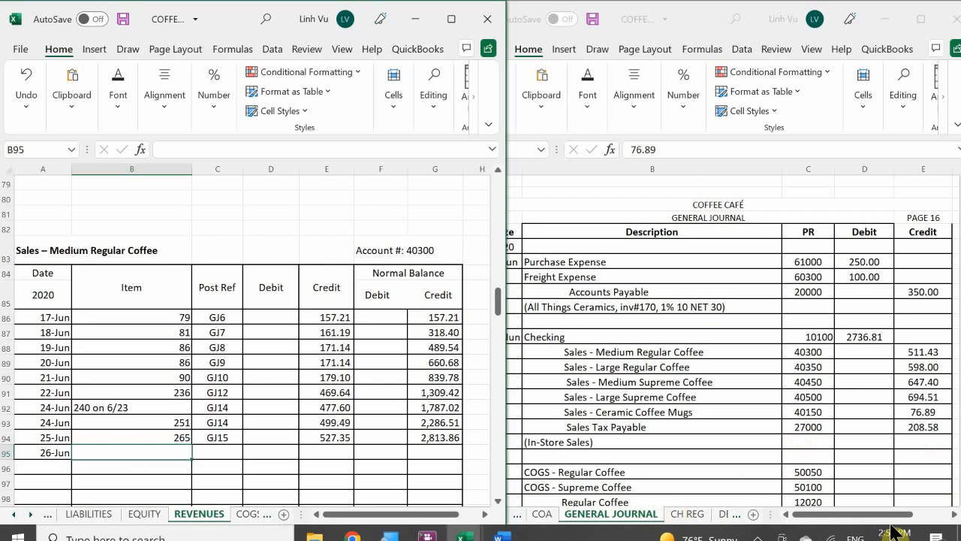
pyautogui.moveTo(501, 525)
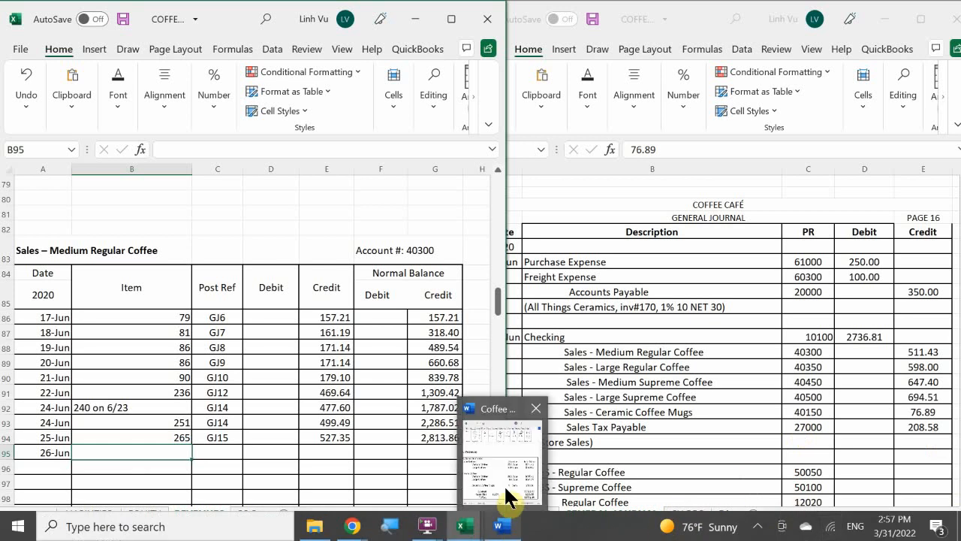
pyautogui.moveTo(506, 496)
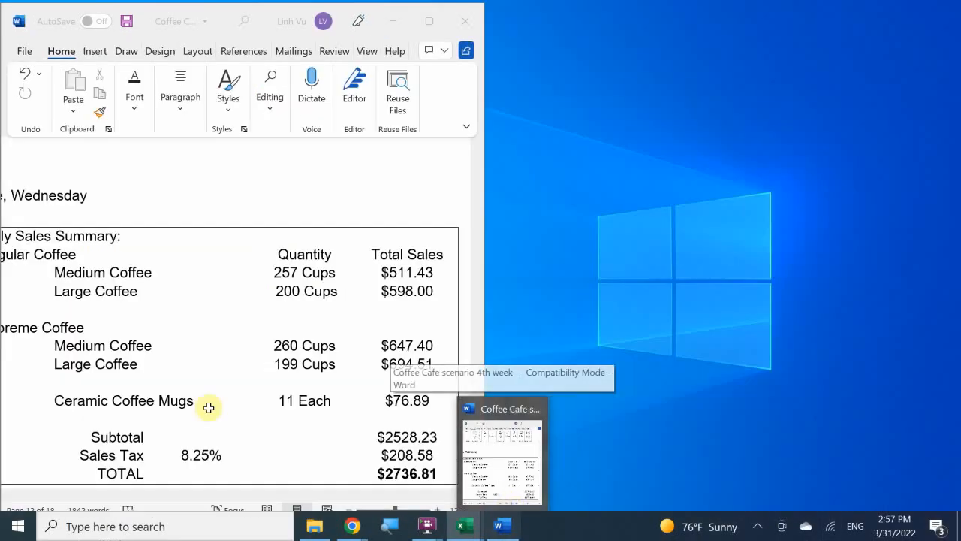
pyautogui.write('26-Jun')
pyautogui.press('Tab')
pyautogui.write('257')
pyautogui.press('Return')
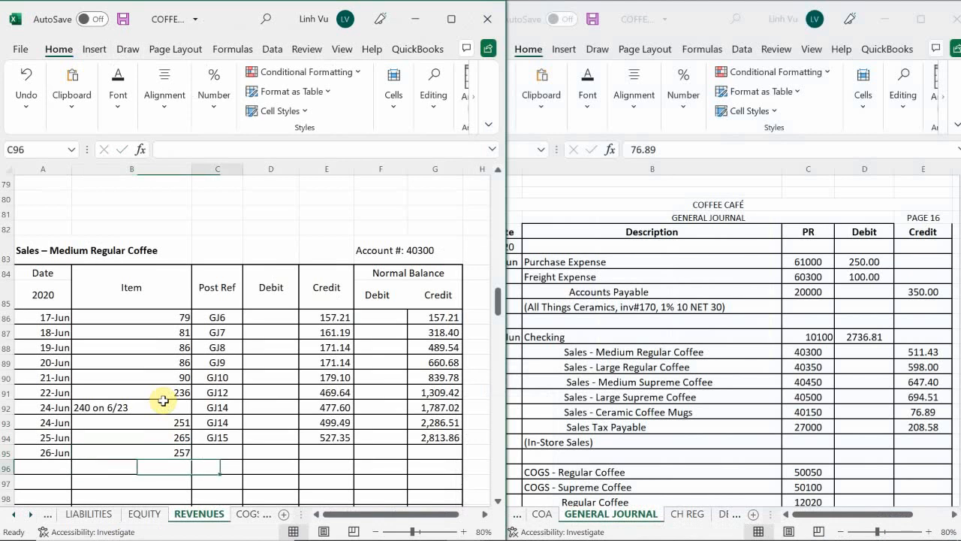
# Enter post reference GJ16 and a credit of 511.43 for the 26-Jun Medium Regular Coffee entry
pyautogui.press('Up')
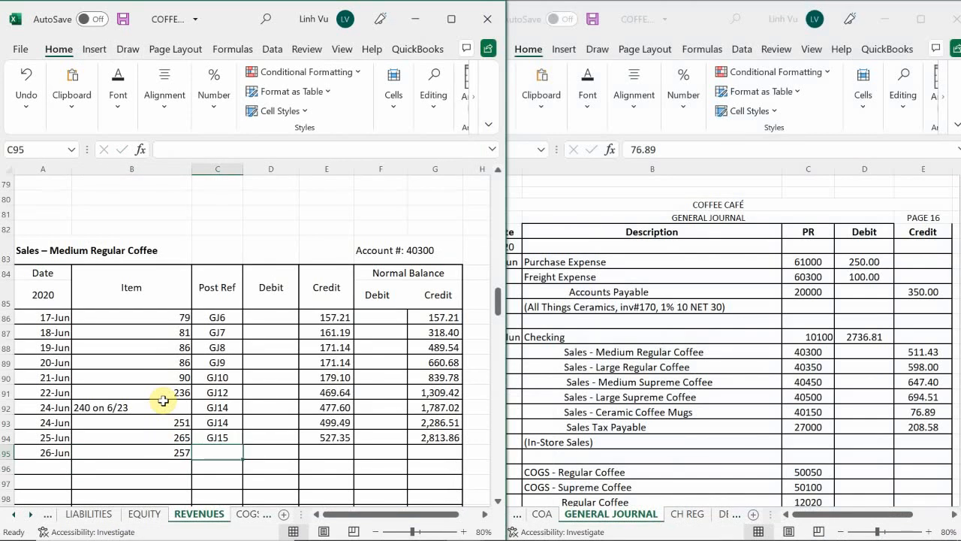
pyautogui.write('GJ16')
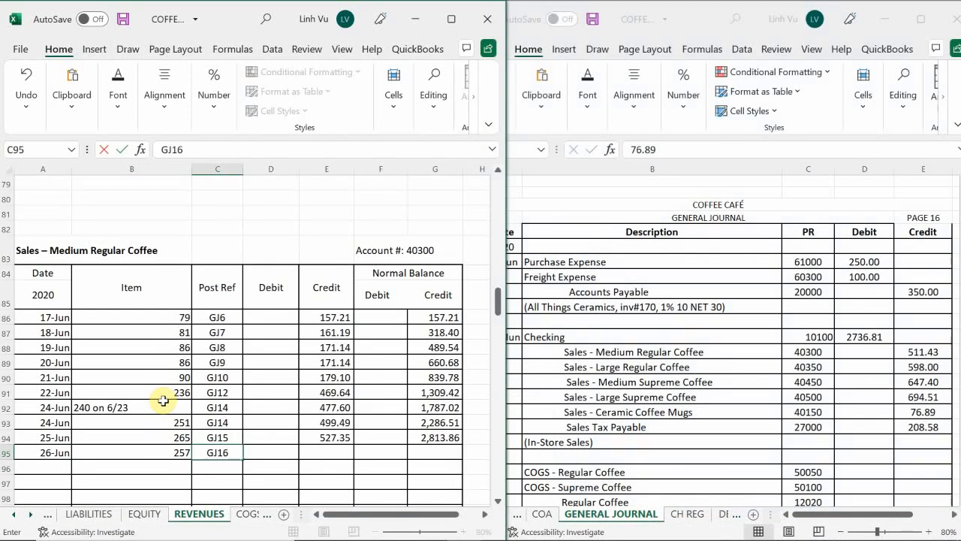
pyautogui.press('Tab')
pyautogui.press('Tab')
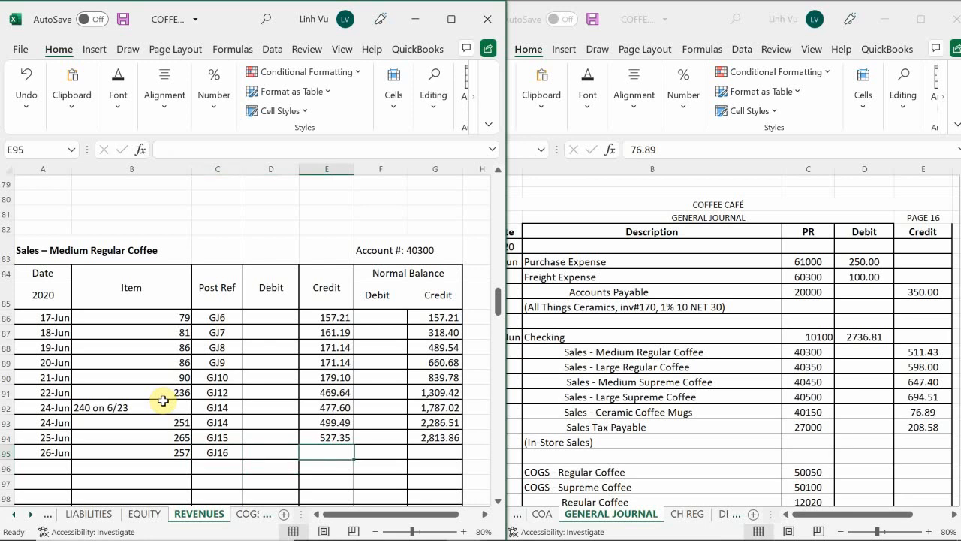
pyautogui.write('511')
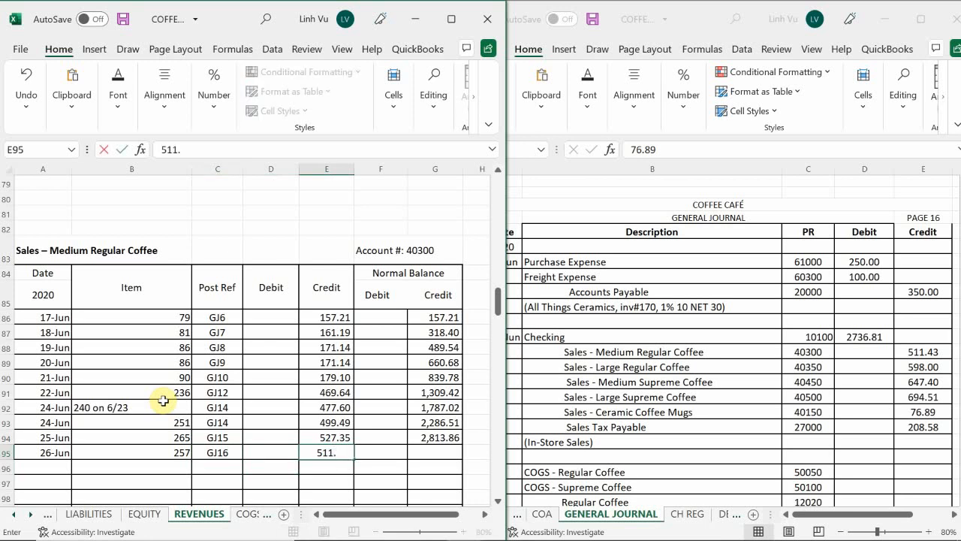
pyautogui.write('.43')
pyautogui.press('Return')
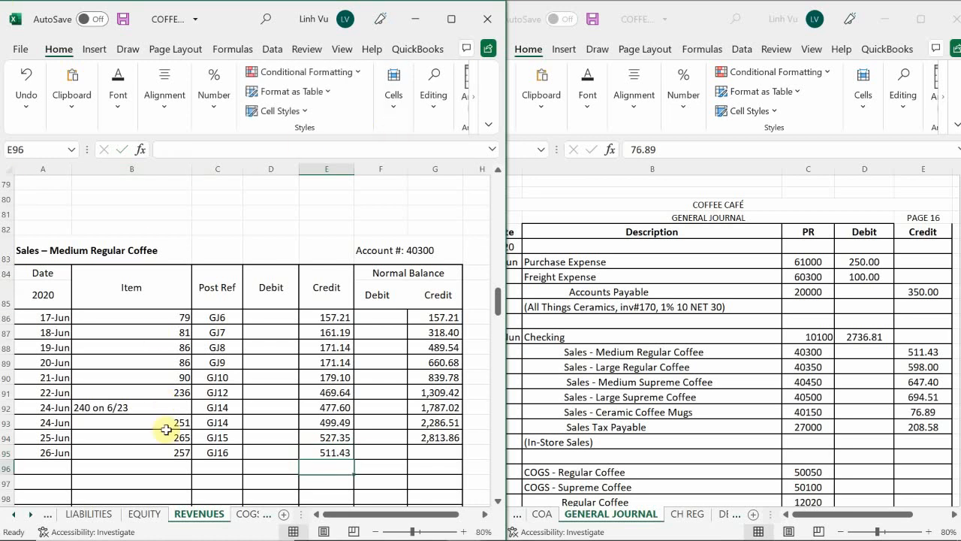
# Extend the Medium Regular Coffee running balance formula from G94 down to G95
pyautogui.click(436, 423)
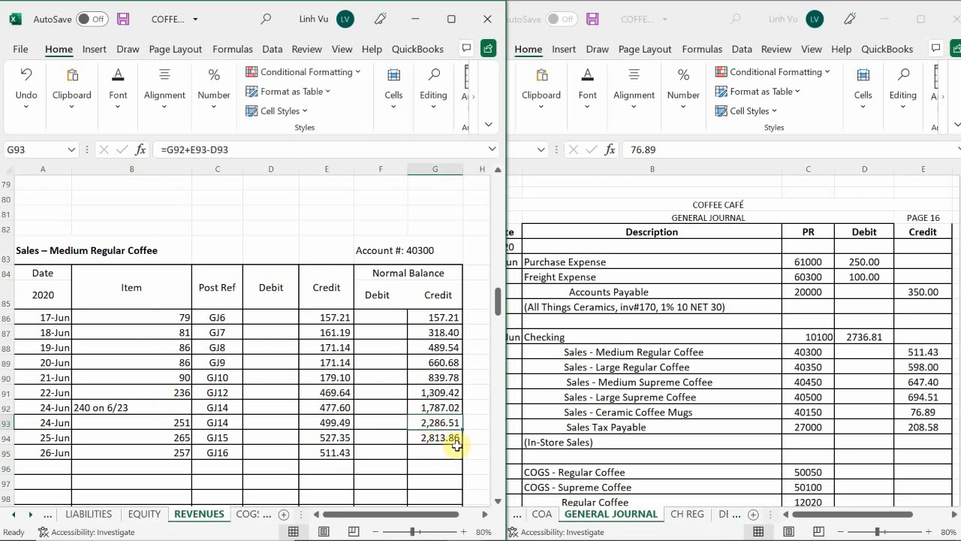
pyautogui.click(456, 440)
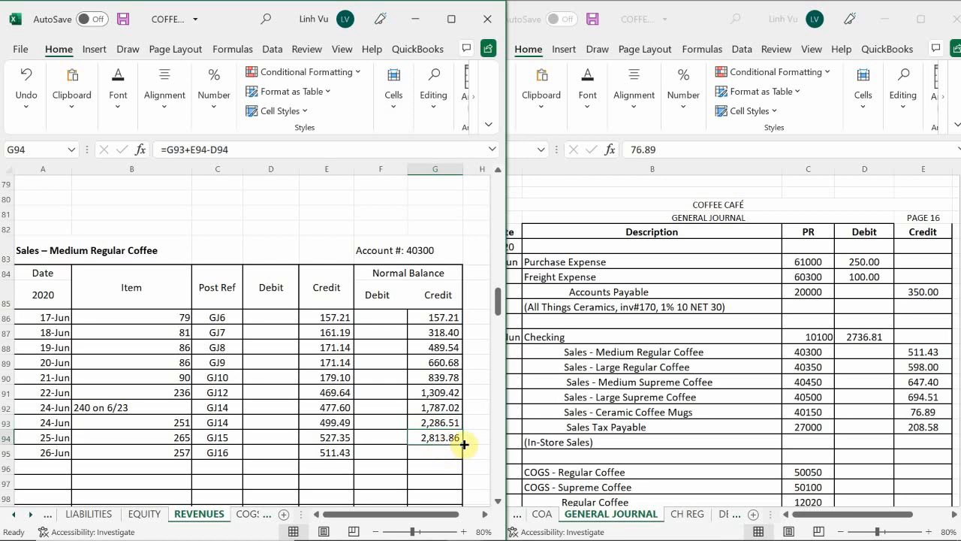
pyautogui.moveTo(464, 445); pyautogui.dragTo(462, 457)
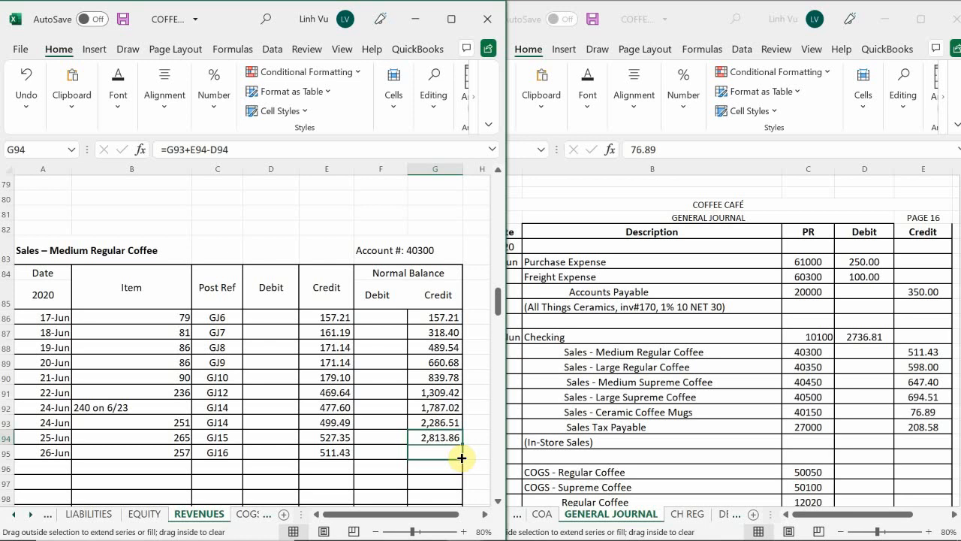
pyautogui.moveTo(462, 457); pyautogui.dragTo(462, 457)
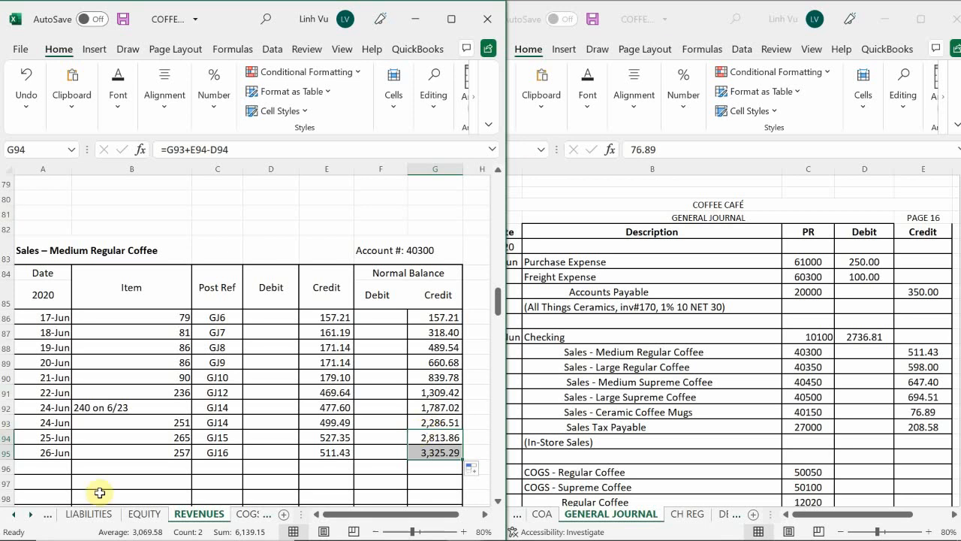
# Start a new Sales – Large Regular Coffee entry in row 117 dated 6/26
pyautogui.click(143, 403)
pyautogui.scroll(-1, 145, 403)
pyautogui.scroll(-7, 145, 403)
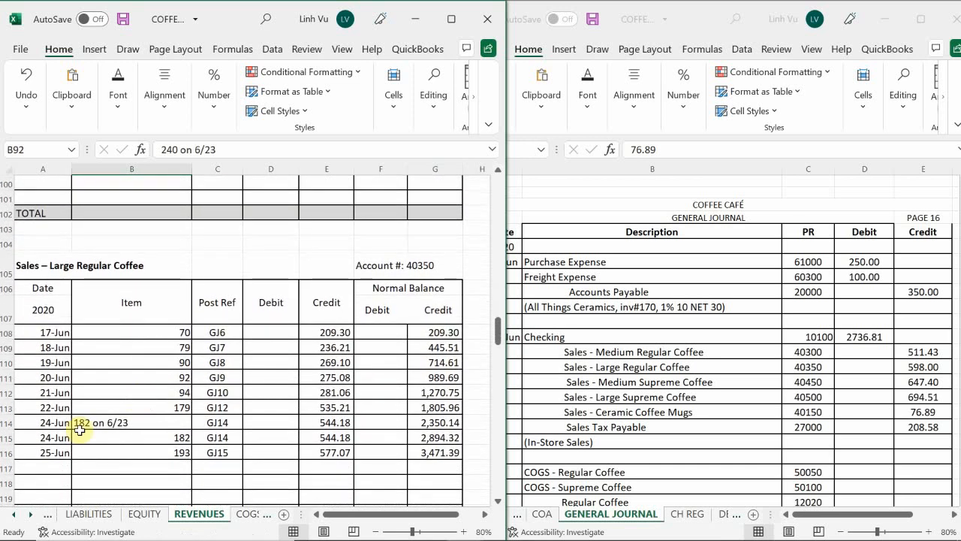
pyautogui.click(52, 469)
pyautogui.write('6/')
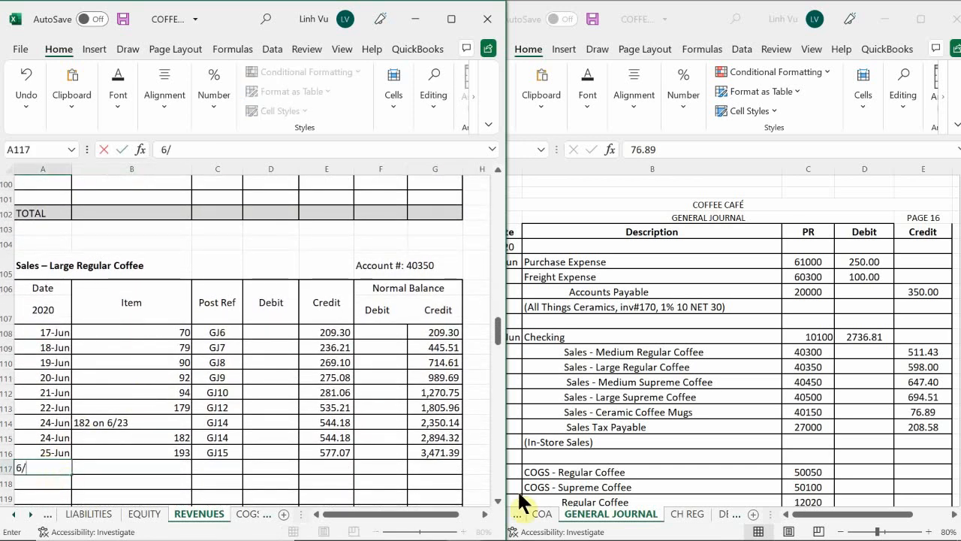
pyautogui.write('26')
pyautogui.press('Return')
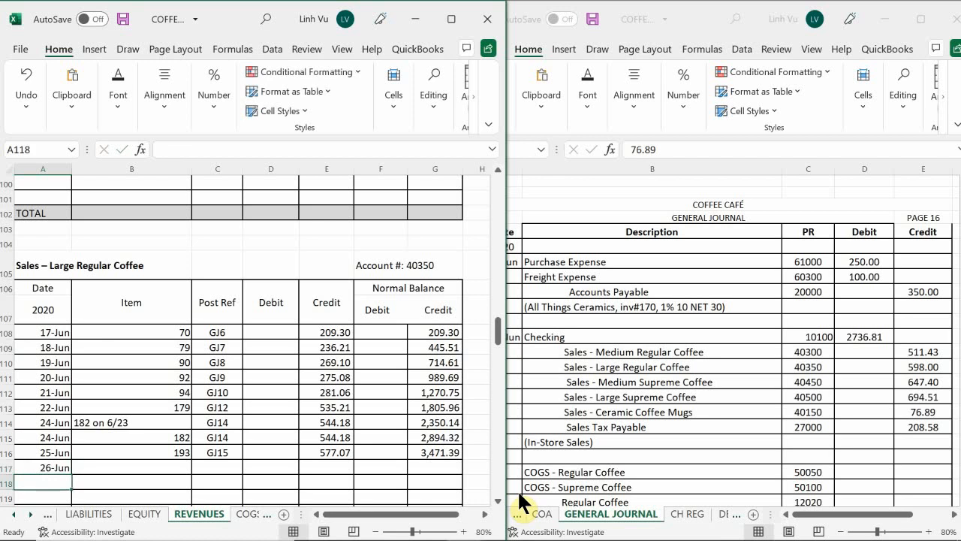
# Check the Word sales summary and enter 200 as the item of the 26-Jun Large Regular Coffee entry
pyautogui.press('Right')
pyautogui.press('Up')
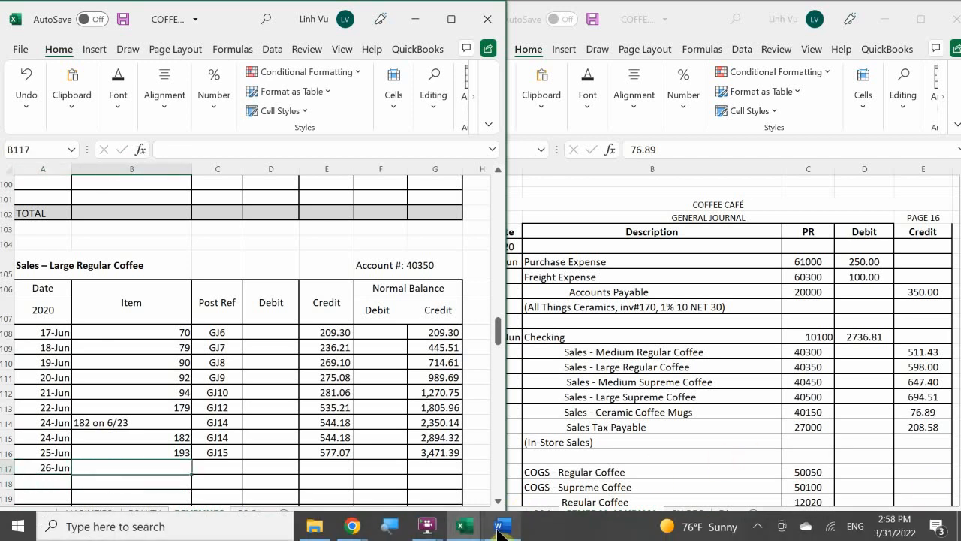
pyautogui.click(501, 531)
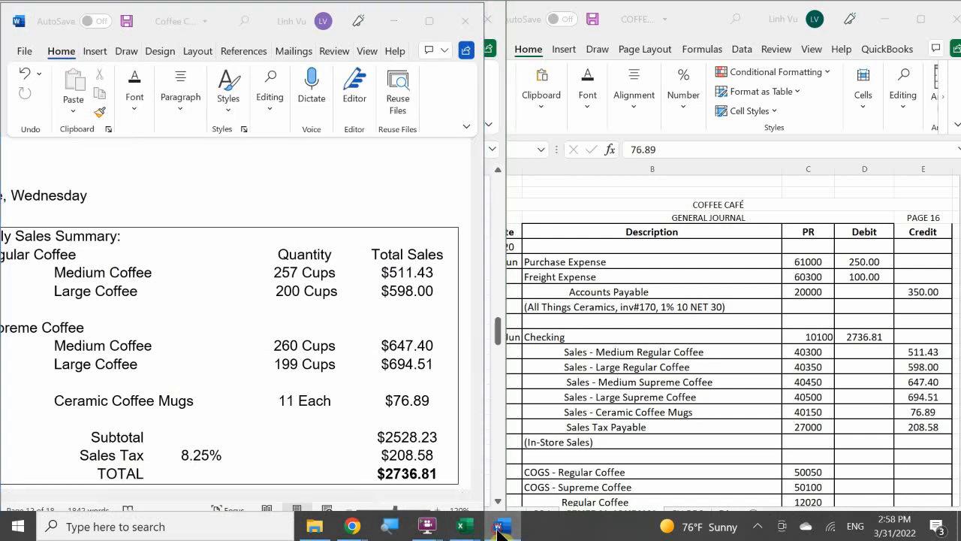
pyautogui.click(499, 532)
pyautogui.write('200')
pyautogui.press('Return')
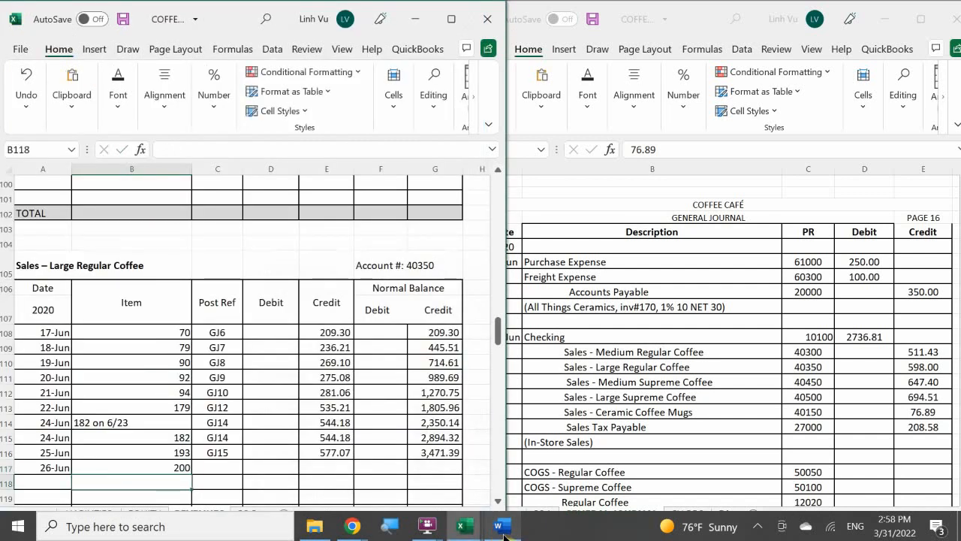
# Enter post reference GJ16 and a credit of 598 for the 26-Jun Large Regular Coffee entry
pyautogui.press('Up')
pyautogui.press('Right')
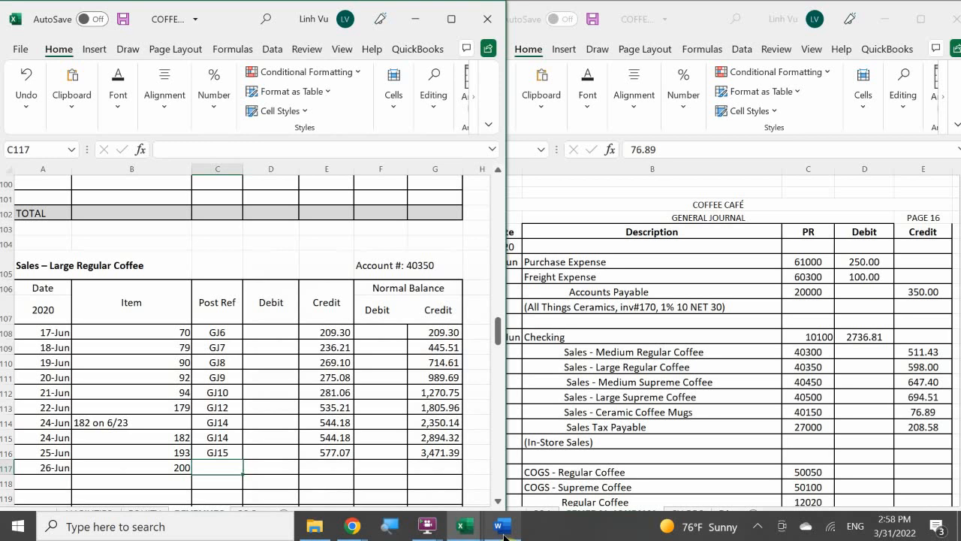
pyautogui.write('GJ')
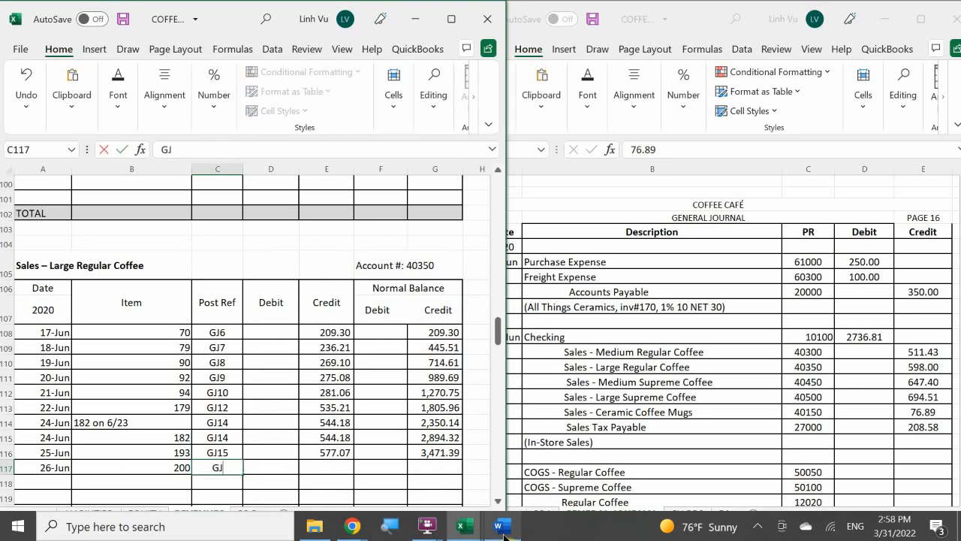
pyautogui.write('16')
pyautogui.press('Return')
pyautogui.press('Up')
pyautogui.press('Right')
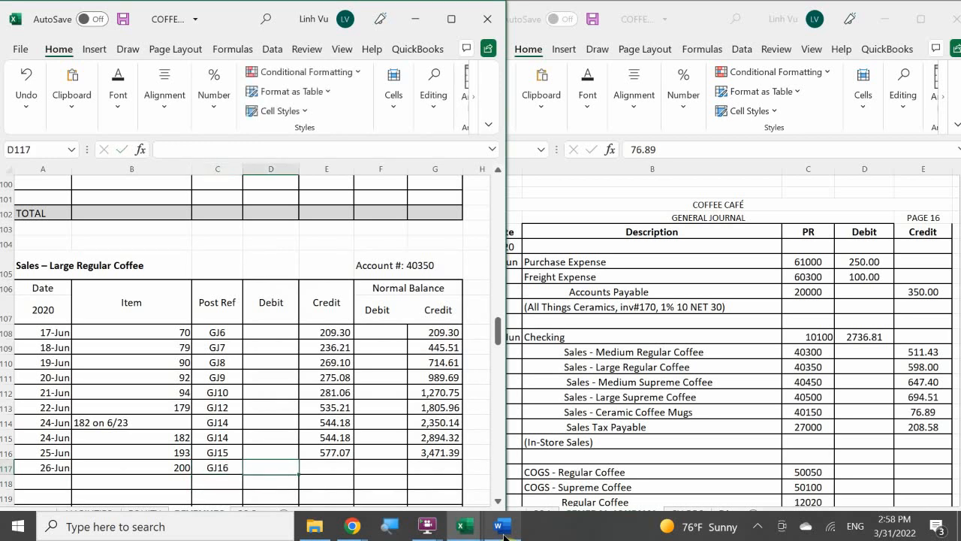
pyautogui.press('Right')
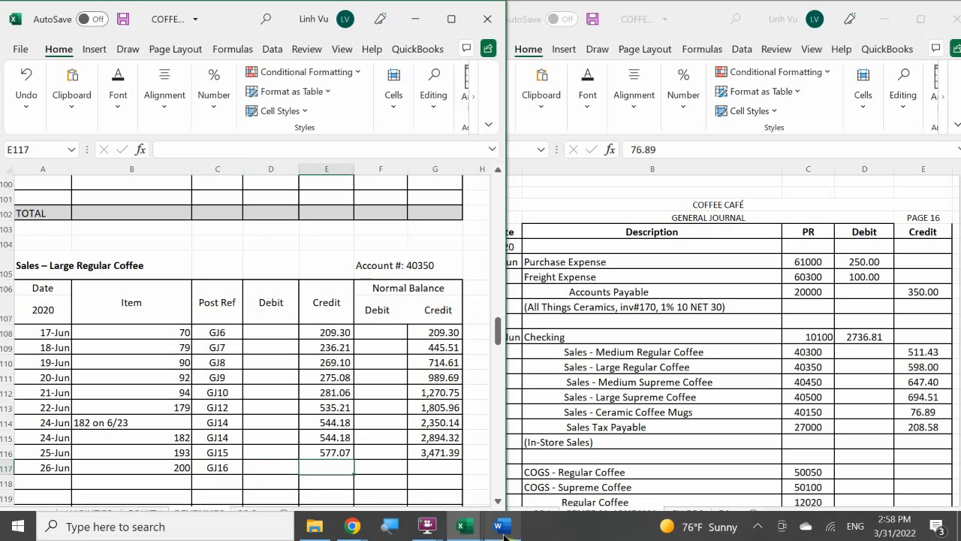
pyautogui.write('598')
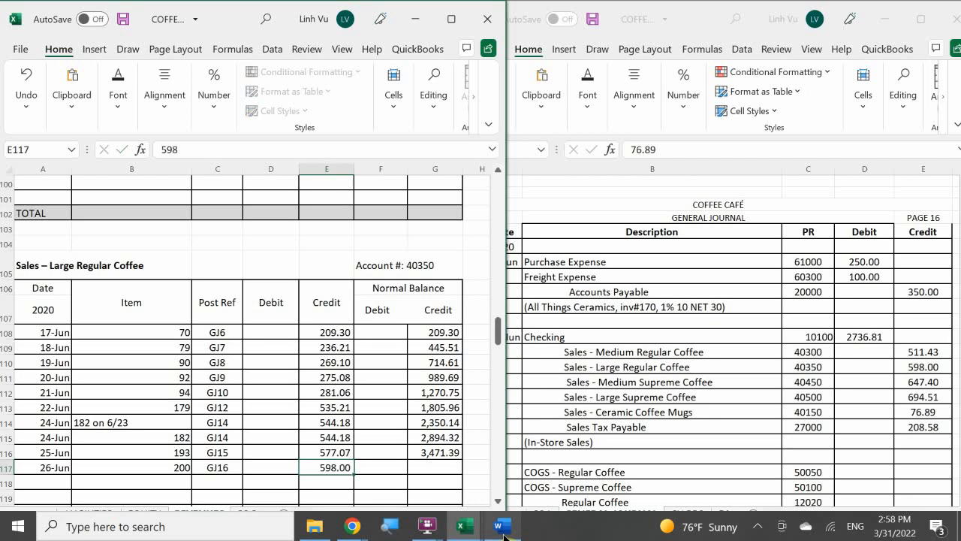
pyautogui.press('Return')
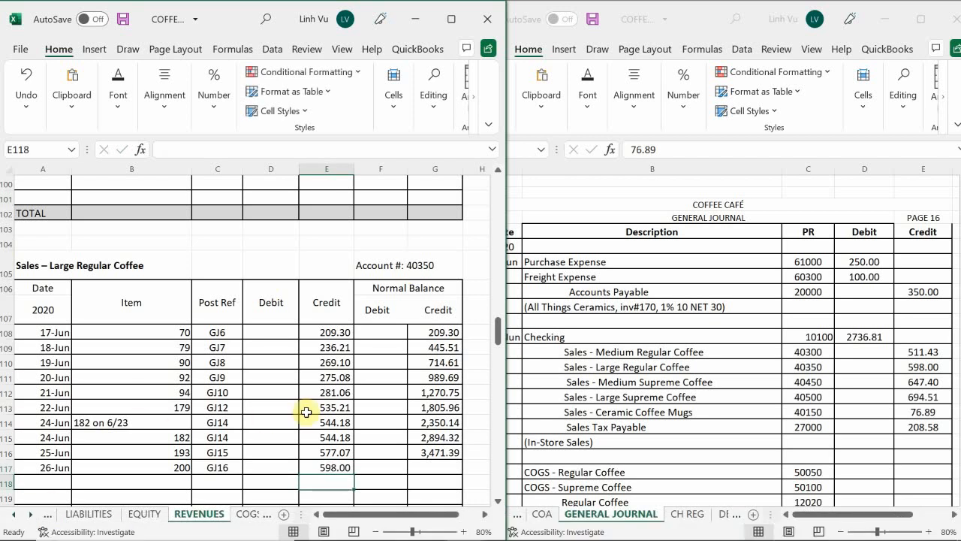
# Extend the Large Regular Coffee running balance formula from G116 down to G117
pyautogui.scroll(-1, 321, 406)
pyautogui.click(446, 408)
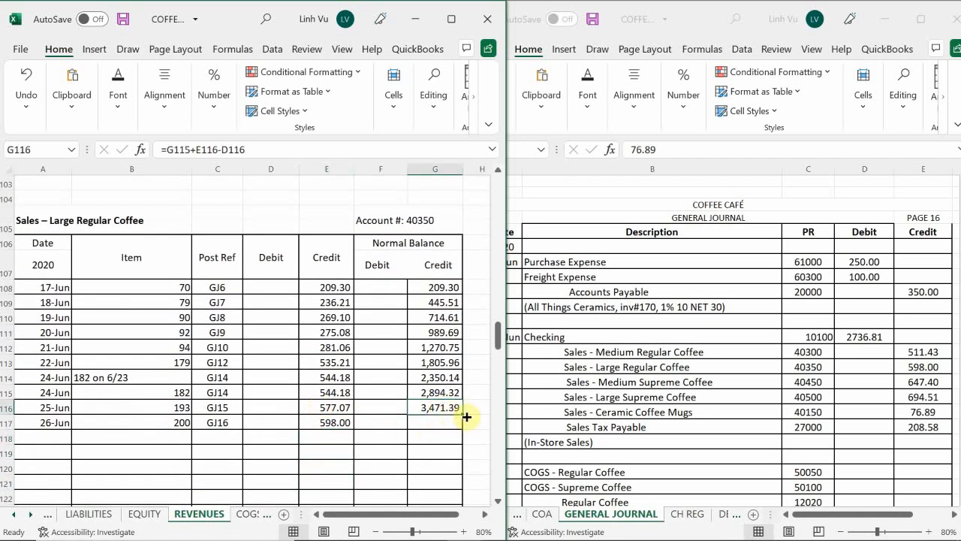
pyautogui.moveTo(460, 414); pyautogui.dragTo(459, 431)
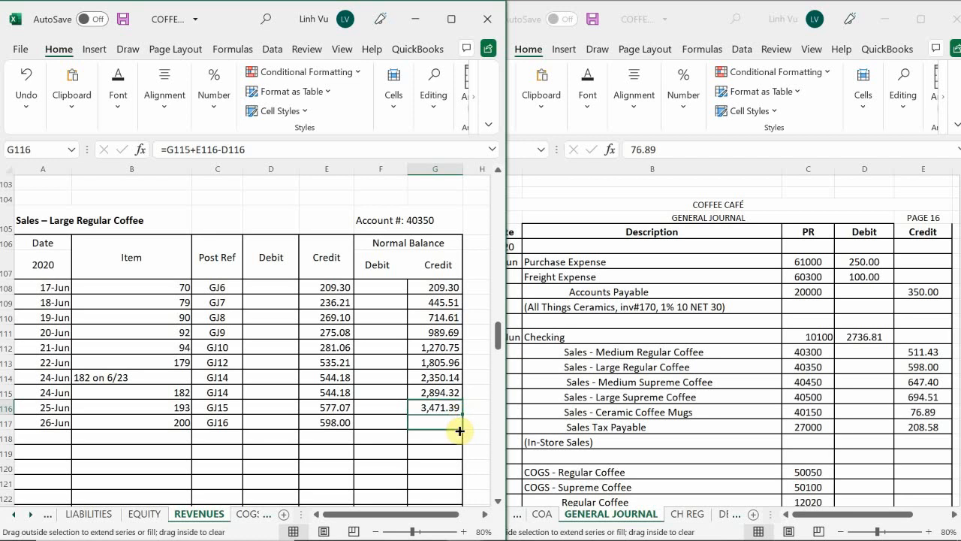
pyautogui.moveTo(460, 430); pyautogui.dragTo(459, 431)
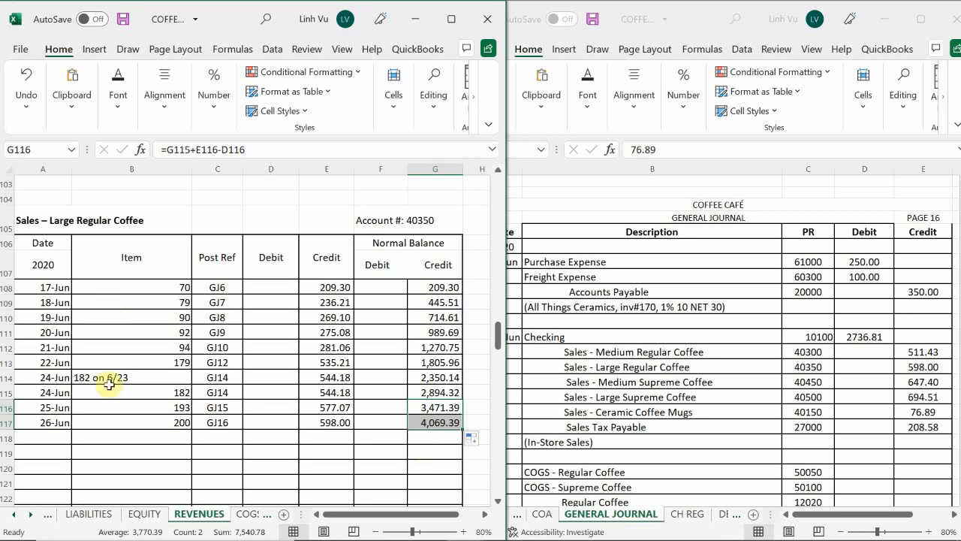
# Start a new Sales – Medium Supreme Coffee entry in row 141 dated 6/26
pyautogui.scroll(-8, 101, 369)
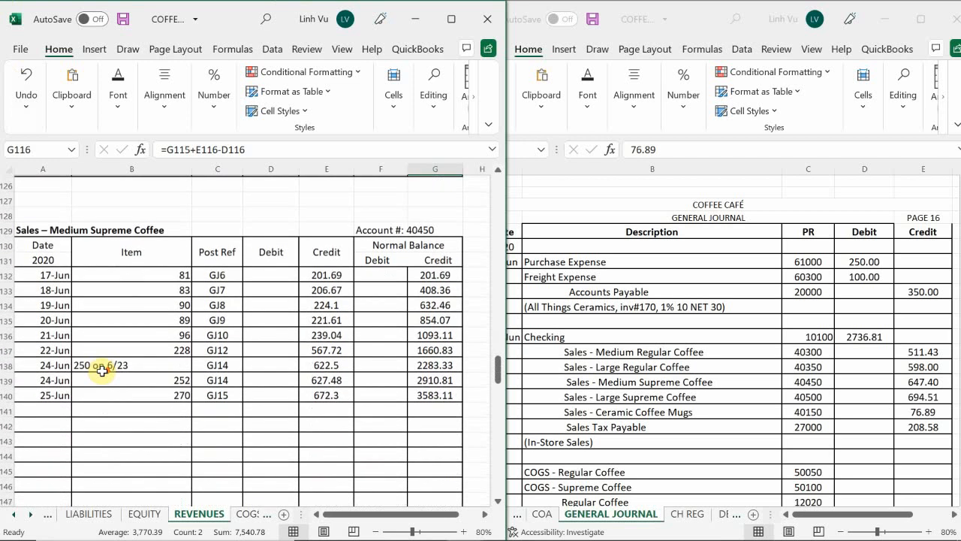
pyautogui.click(45, 407)
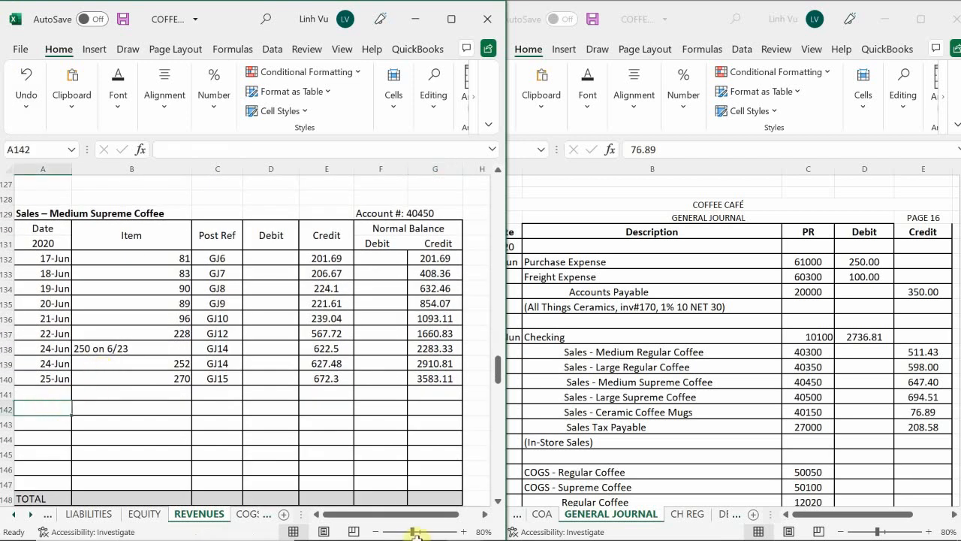
pyautogui.press('Up')
pyautogui.write('6/')
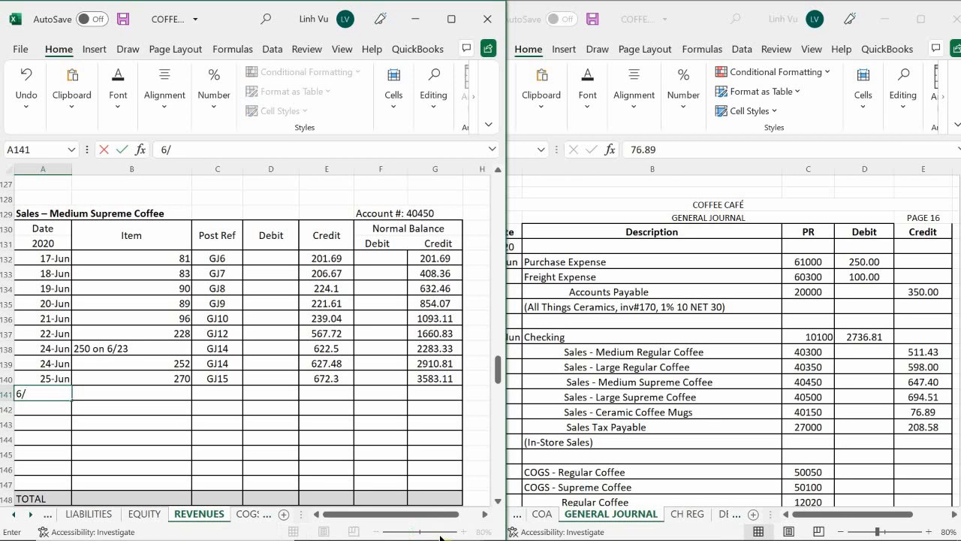
pyautogui.write('26')
pyautogui.press('Return')
pyautogui.press('Up')
pyautogui.press('Right')
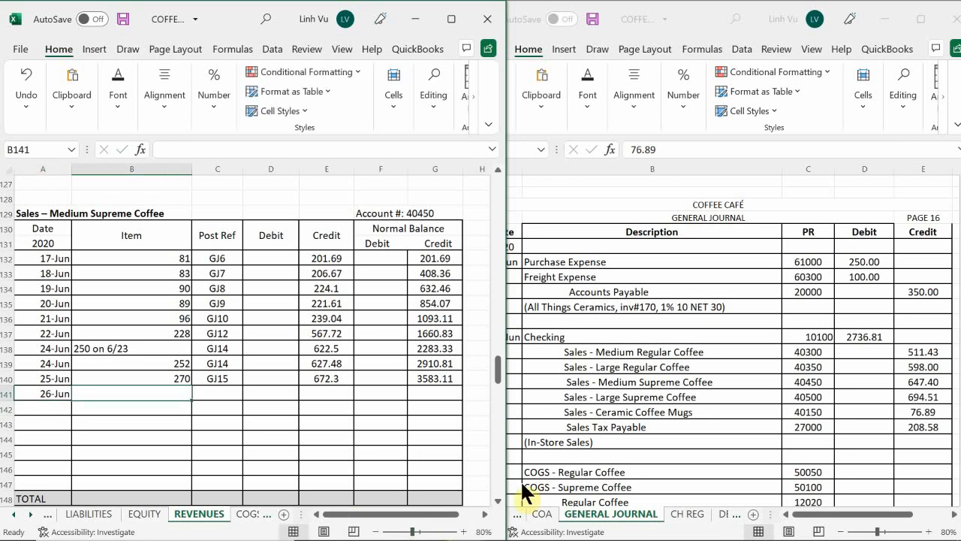
# Check the Word sales summary and enter item 260 and post reference GJ16 for the 26-Jun Medium Supreme Coffee entry
pyautogui.moveTo(496, 535)
pyautogui.moveTo(507, 486)
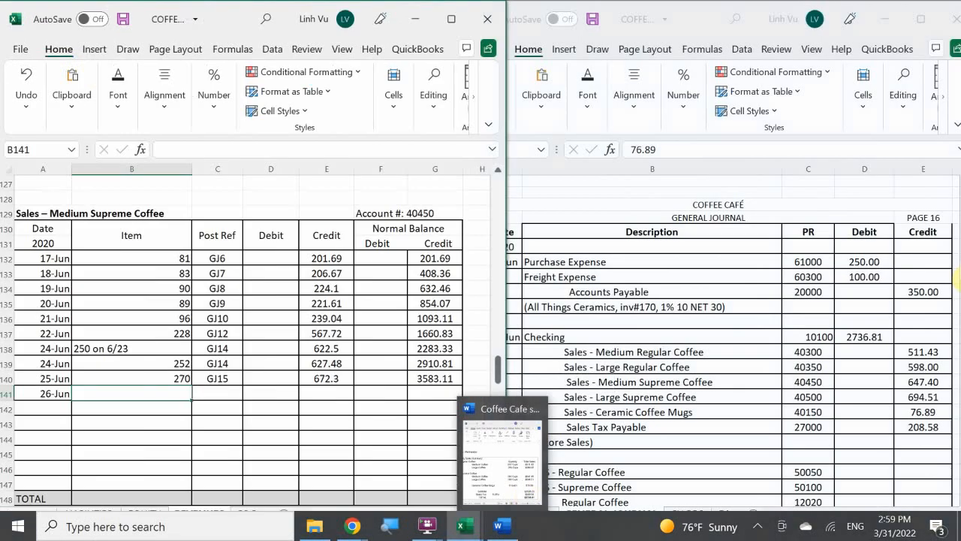
pyautogui.press('Tab')
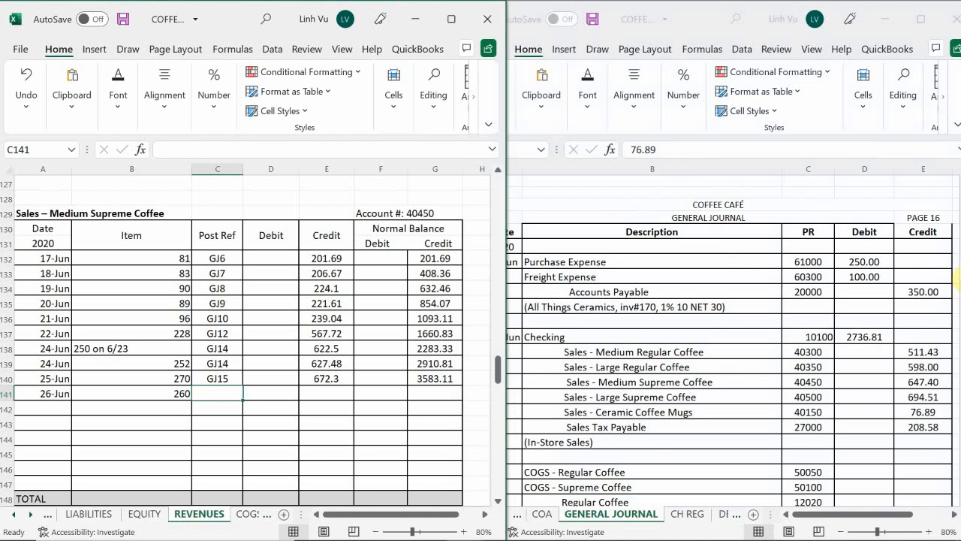
pyautogui.write('GJ16')
pyautogui.press('Return')
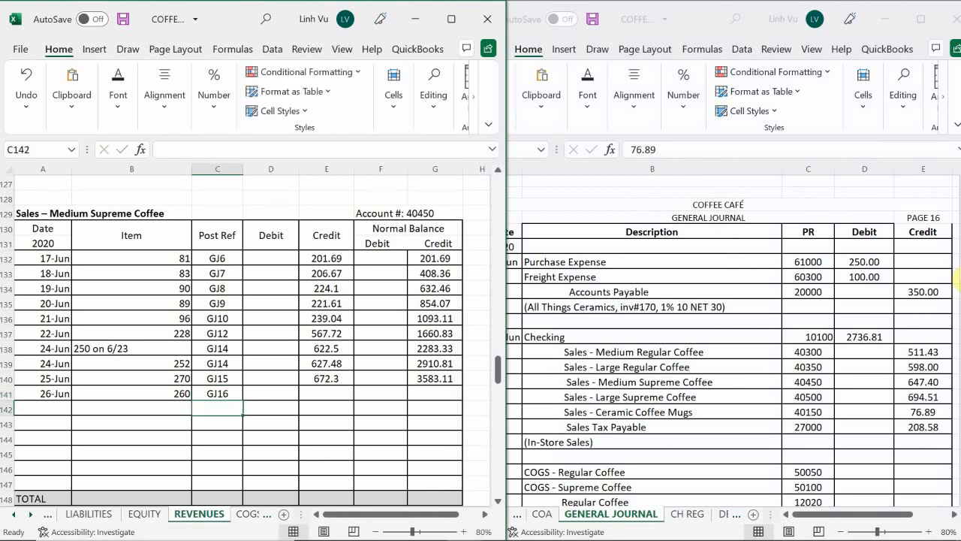
# Credit 647.40 to the 26-Jun Medium Supreme Coffee entry and extend the running balance formula from G140 to G141
pyautogui.press('Up')
pyautogui.press('Right')
pyautogui.press('Right')
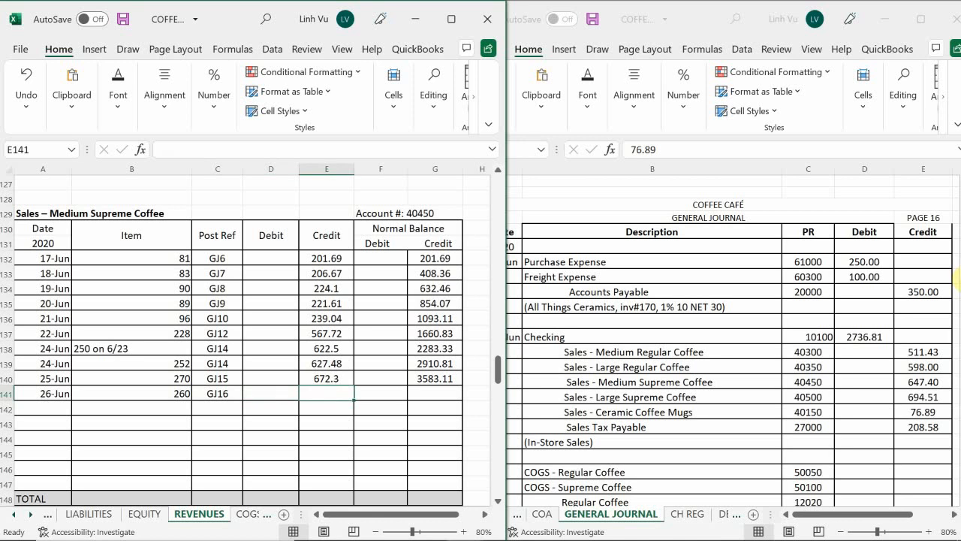
pyautogui.write('647.40')
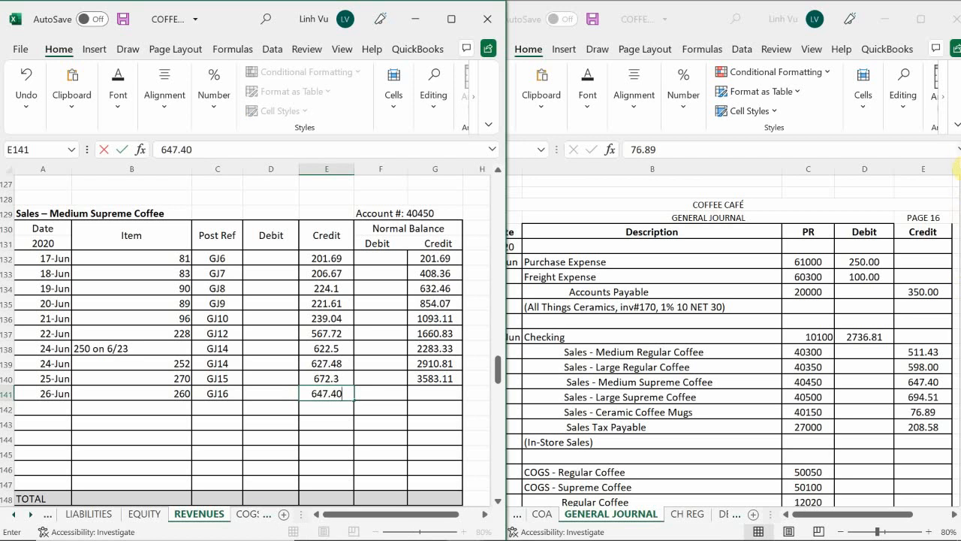
pyautogui.press('Return')
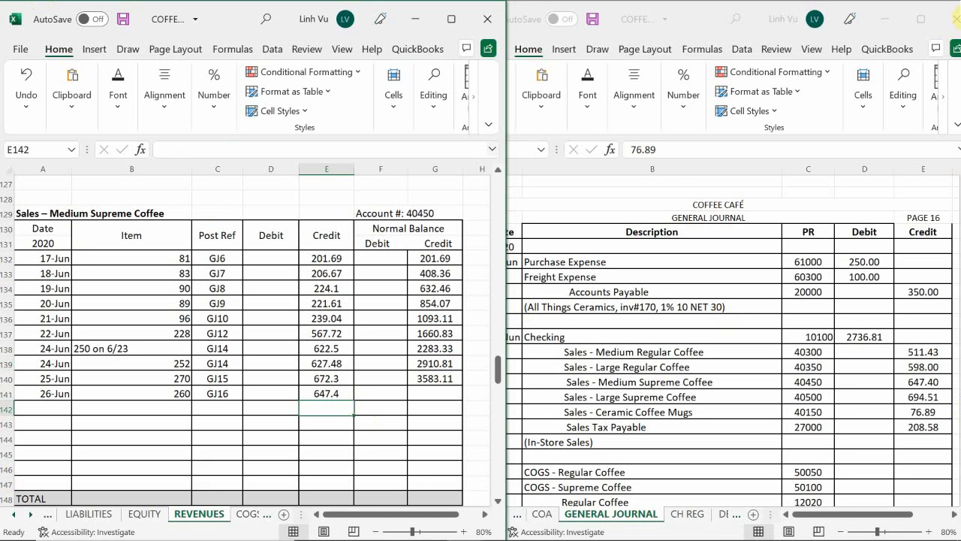
pyautogui.click(439, 378)
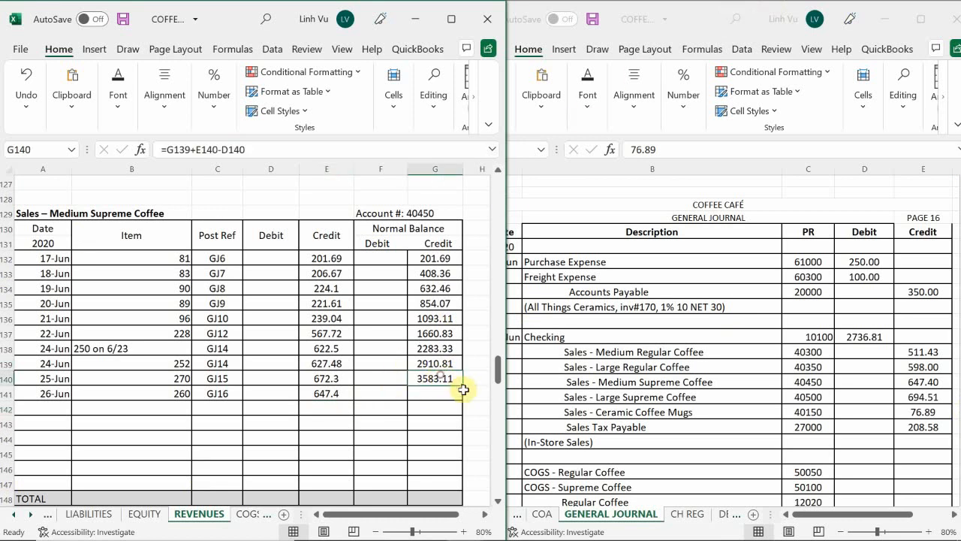
pyautogui.moveTo(463, 386); pyautogui.dragTo(463, 402)
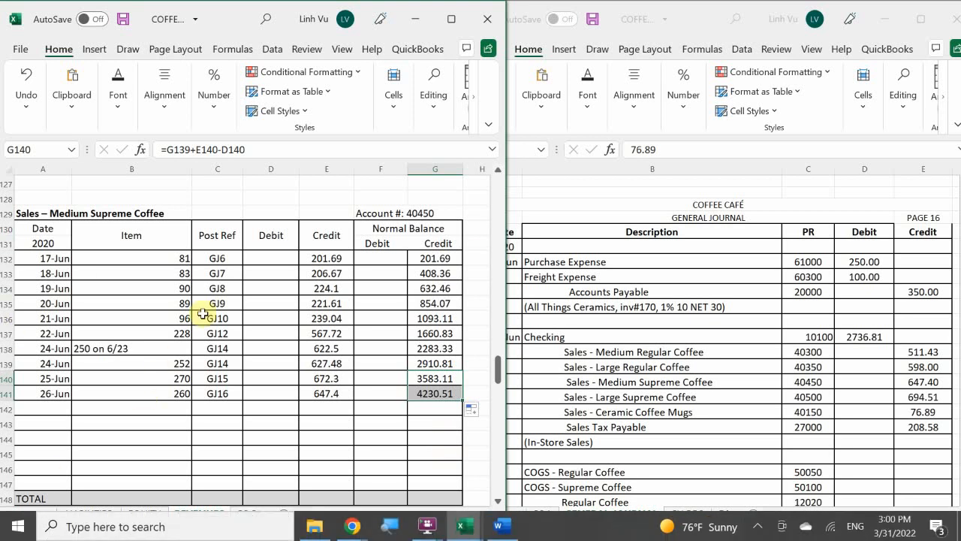
# Start a new Sales – Large Supreme Coffee entry in row 164 dated 6/26
pyautogui.scroll(-8, 199, 315)
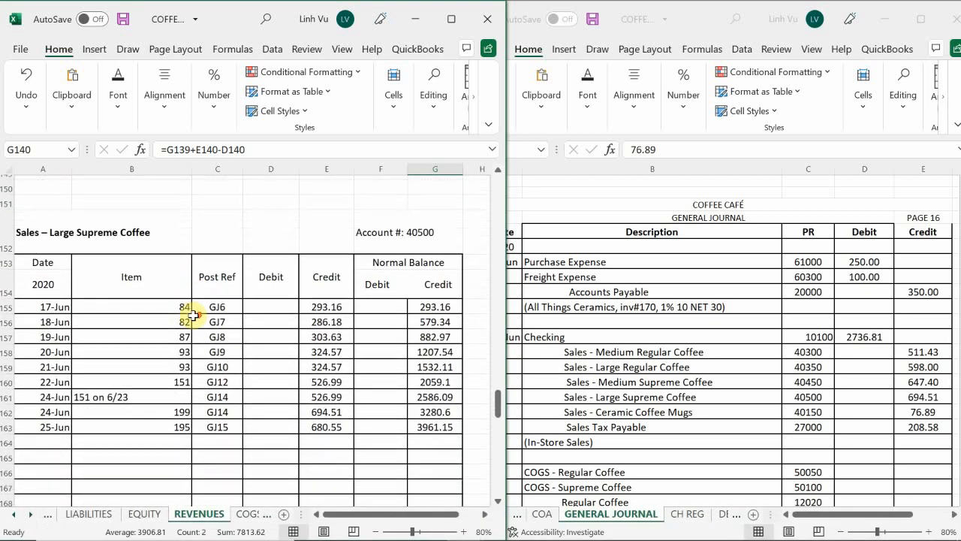
pyautogui.scroll(-2, 192, 313)
pyautogui.scroll(2, 412, 303)
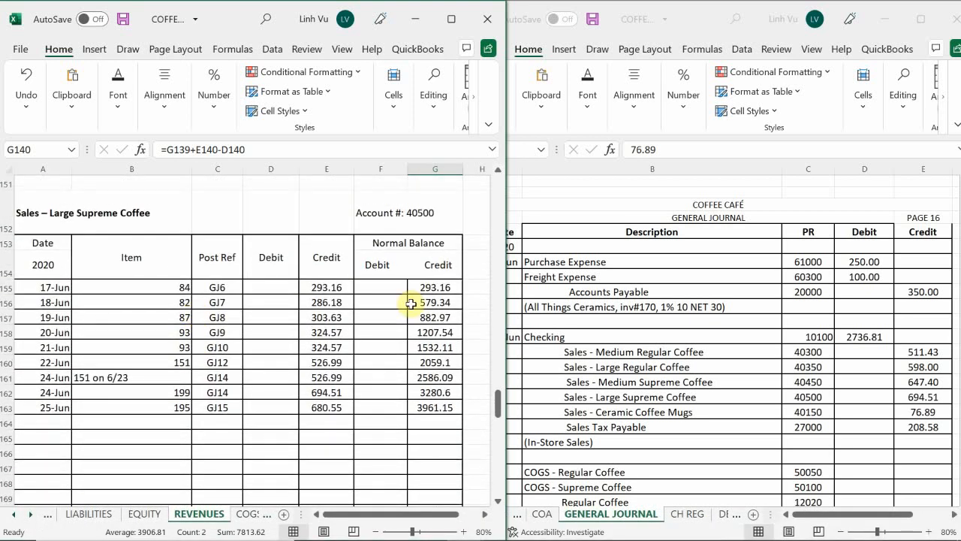
pyautogui.click(39, 421)
pyautogui.write('6/26')
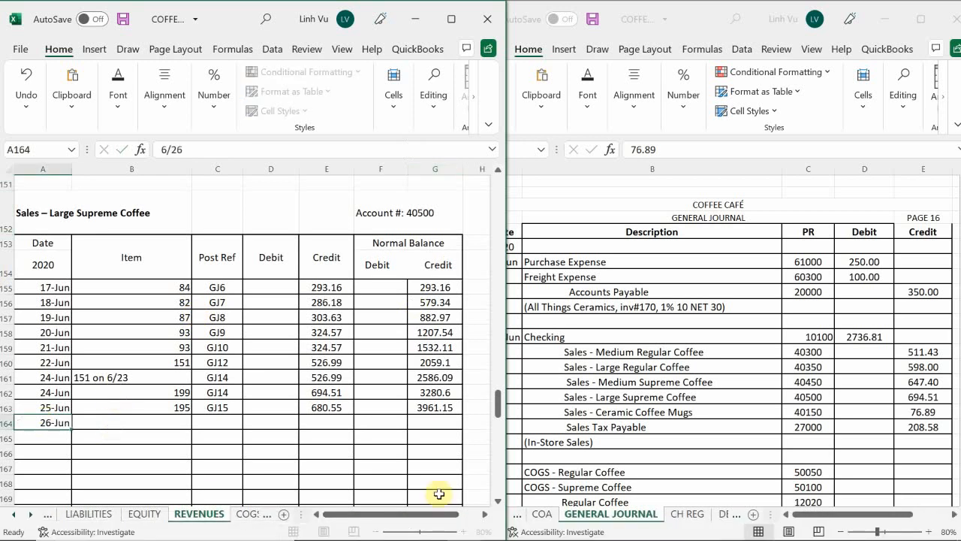
pyautogui.press('Return')
pyautogui.press('Right')
pyautogui.press('Up')
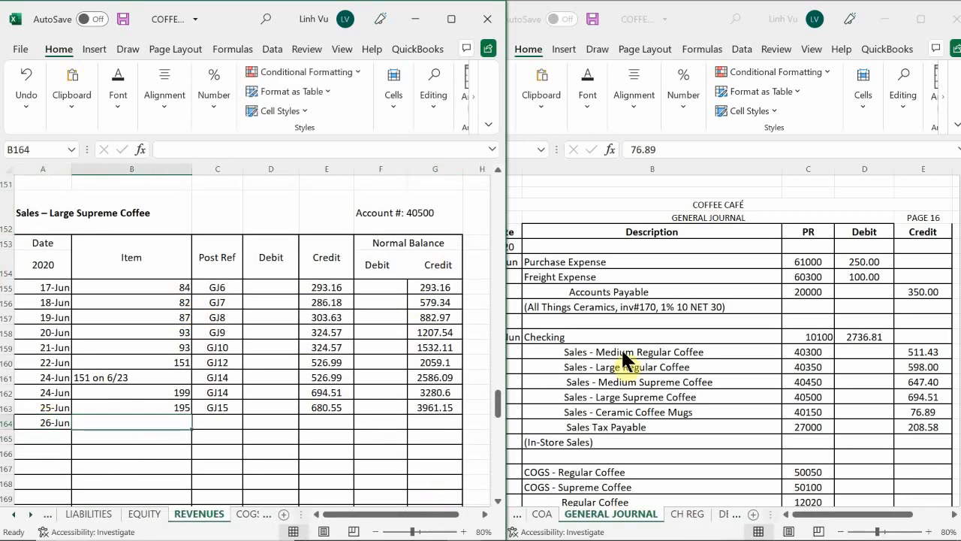
# Check the Word sales summary and enter item 199 and post reference GJ16 for the 26-Jun Large Supreme Coffee entry
pyautogui.moveTo(503, 526)
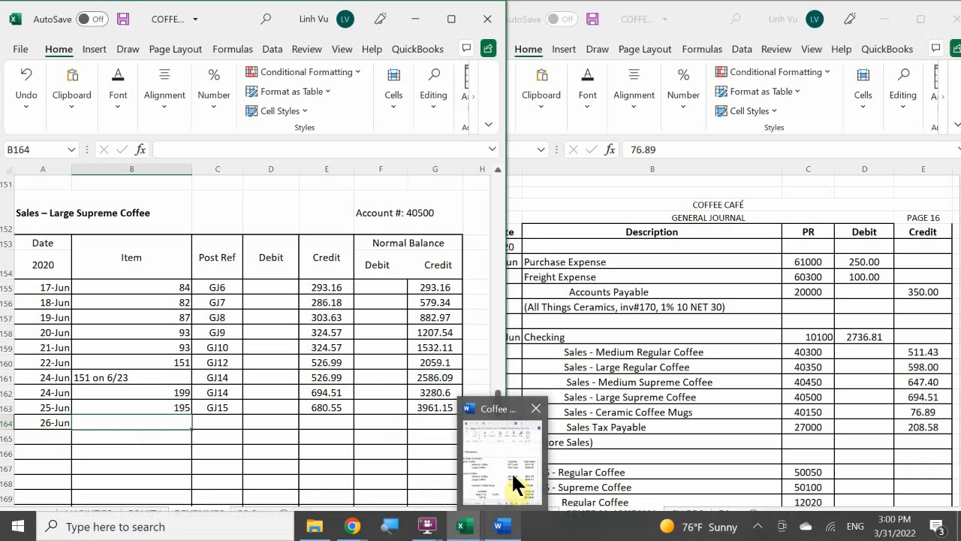
pyautogui.moveTo(512, 471)
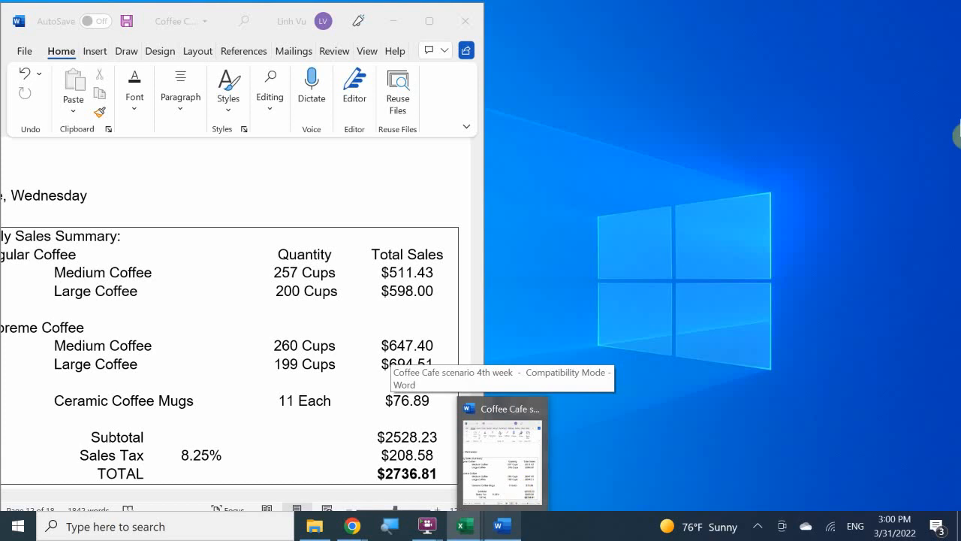
pyautogui.write('199')
pyautogui.press('Tab')
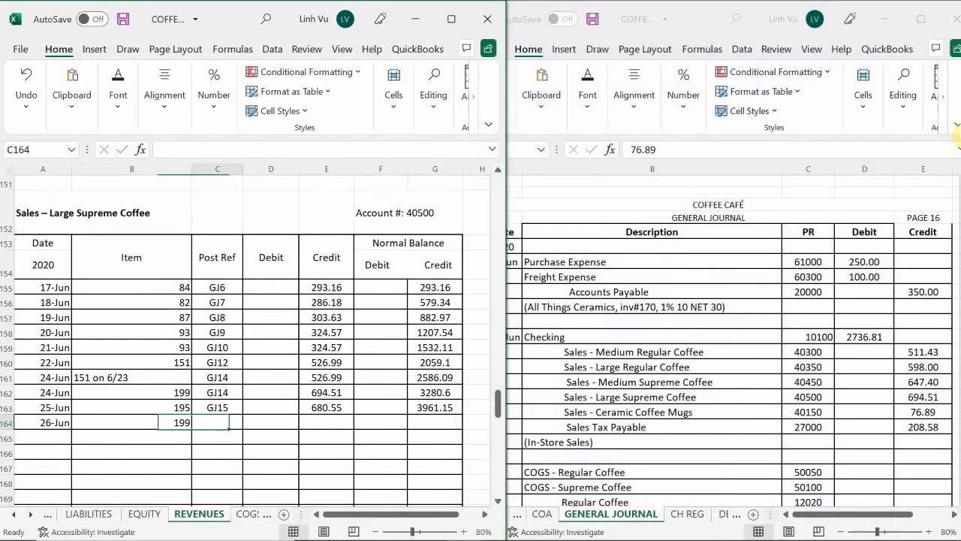
pyautogui.write('G')
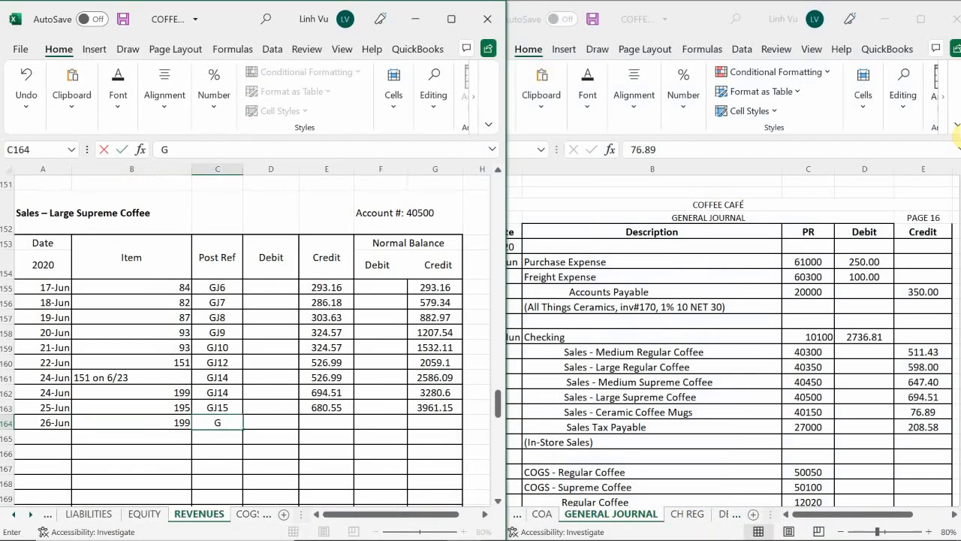
pyautogui.write('J16')
pyautogui.press('Return')
# Enter a credit of 694.51 for the 26-Jun Large Supreme Coffee entry
pyautogui.press('Up')
pyautogui.press('Right')
pyautogui.press('Right')
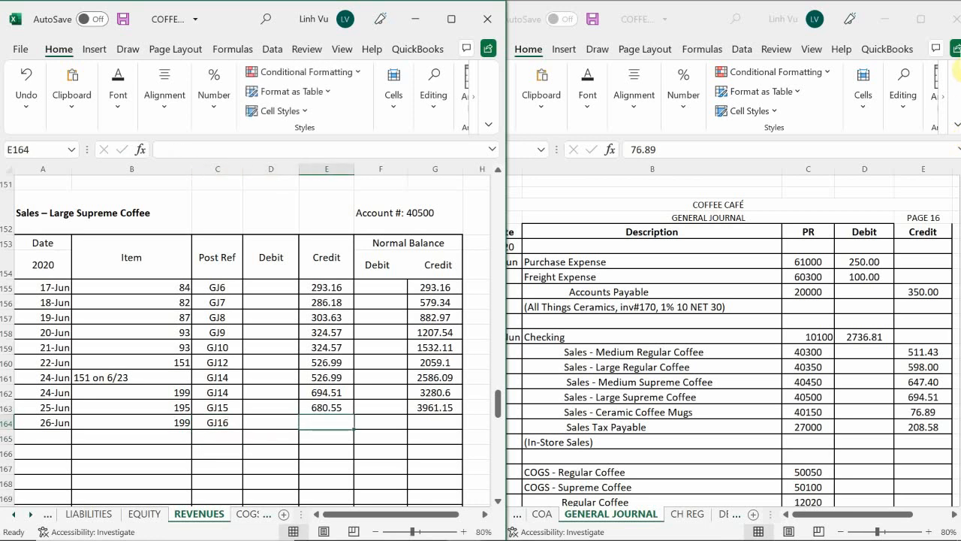
pyautogui.write('69')
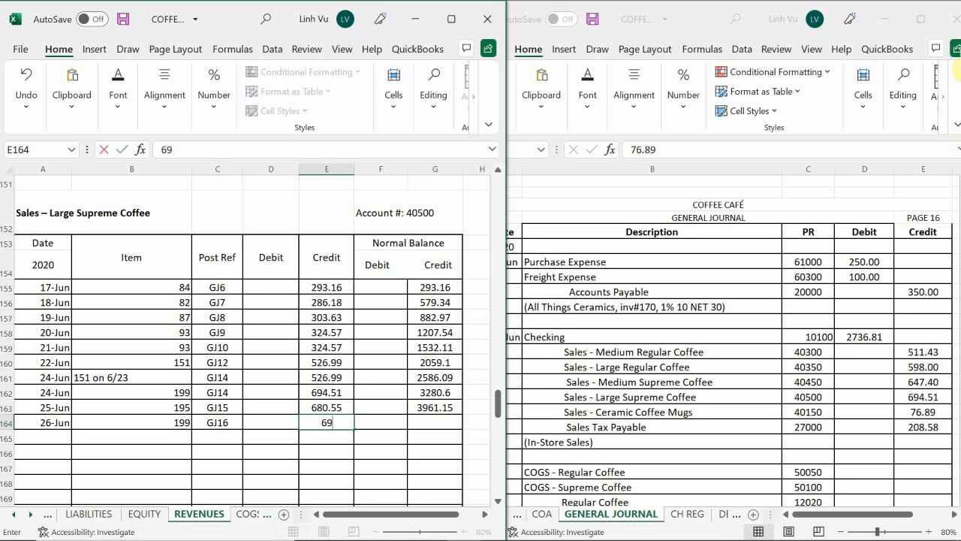
pyautogui.write('4.51')
pyautogui.press('Return')
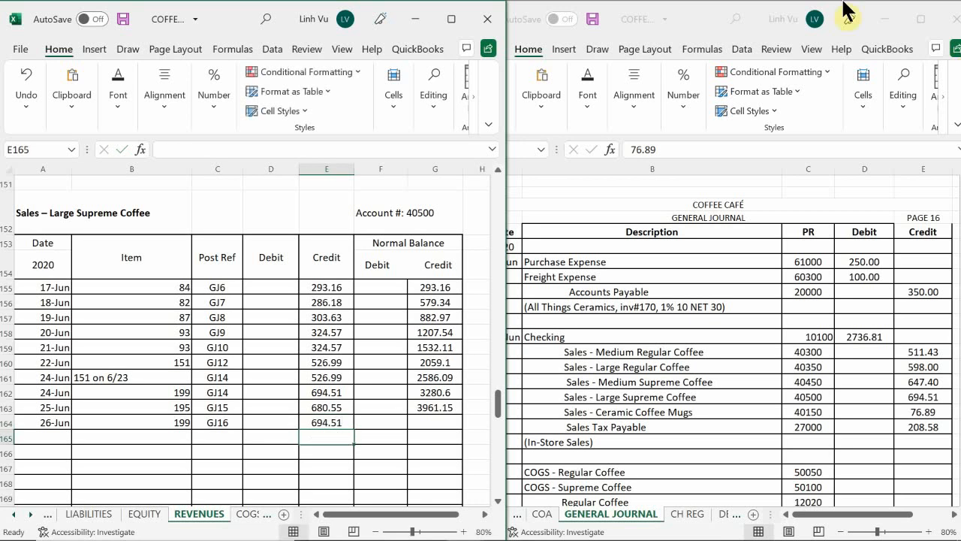
# Extend the Large Supreme Coffee running balance formula from G163 down to G164
pyautogui.scroll(-2, 25, 503)
pyautogui.scroll(3, 25, 503)
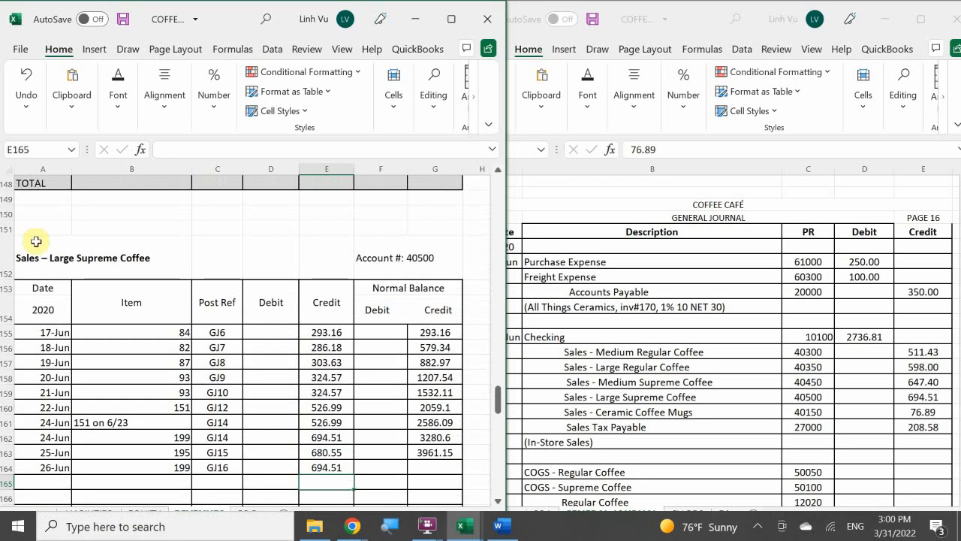
pyautogui.scroll(-1, 251, 411)
pyautogui.scroll(-1, 252, 412)
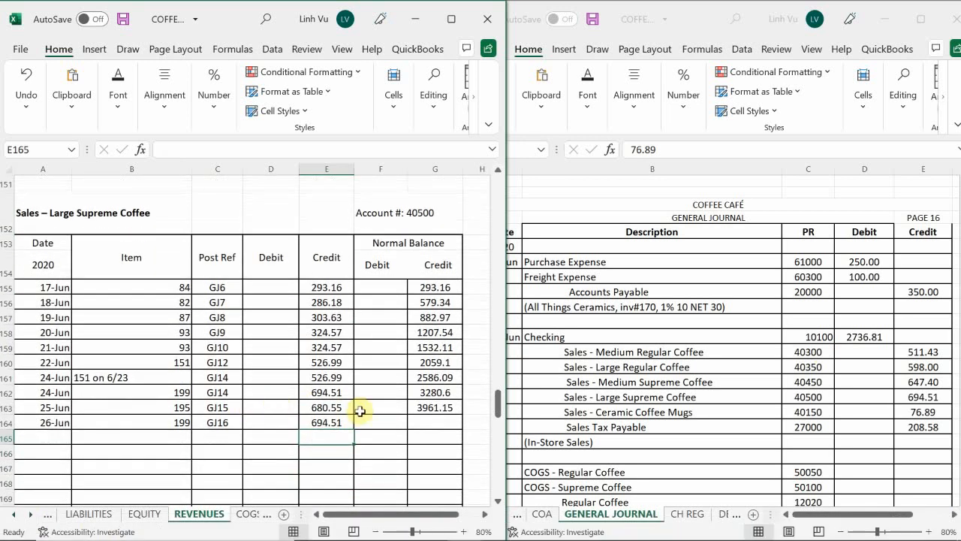
pyautogui.click(434, 407)
pyautogui.moveTo(463, 412); pyautogui.dragTo(462, 428)
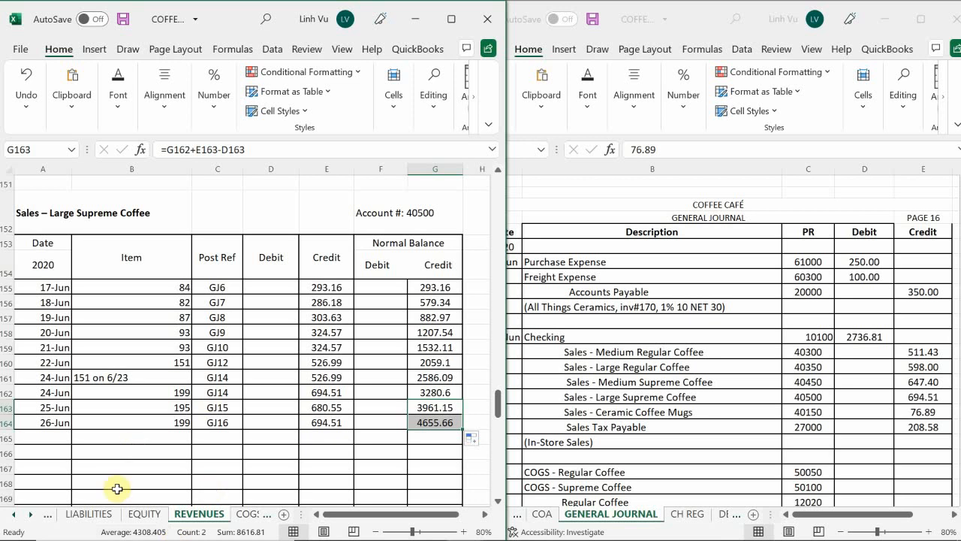
# Start a new Sales Tax Payable entry in row 231 of the LIABILITIES sheet dated 6/26
pyautogui.click(91, 515)
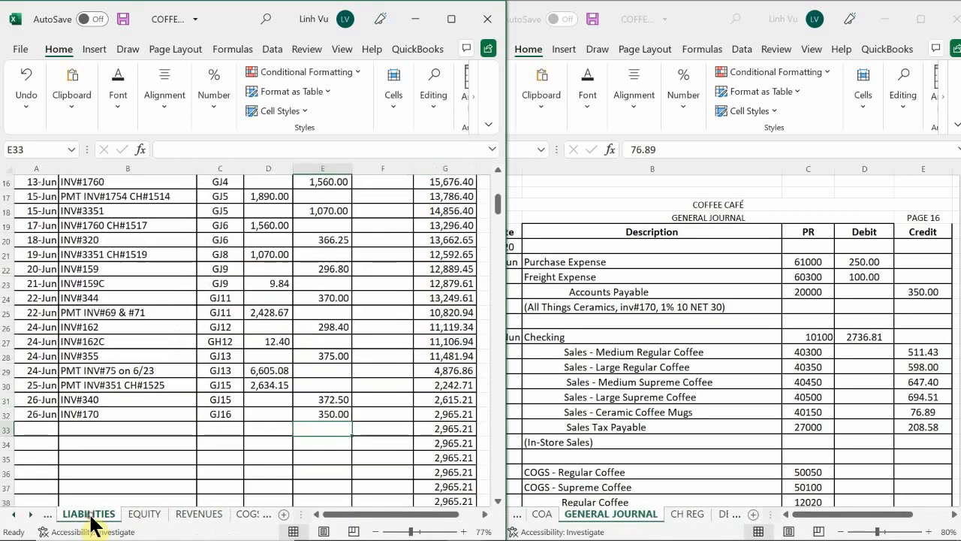
pyautogui.click(102, 445)
pyautogui.scroll(-17, 100, 427)
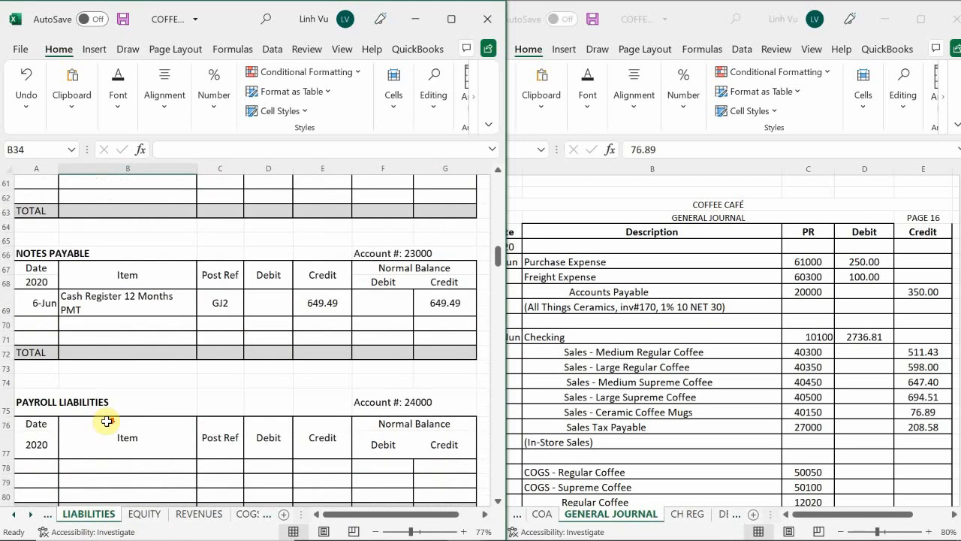
pyautogui.scroll(-20, 111, 408)
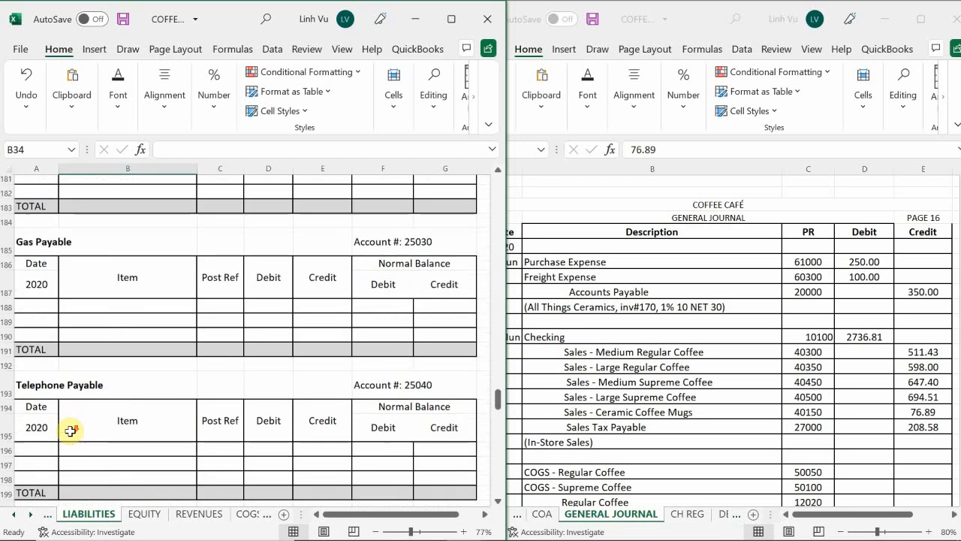
pyautogui.scroll(-3, 70, 431)
pyautogui.scroll(4, 70, 431)
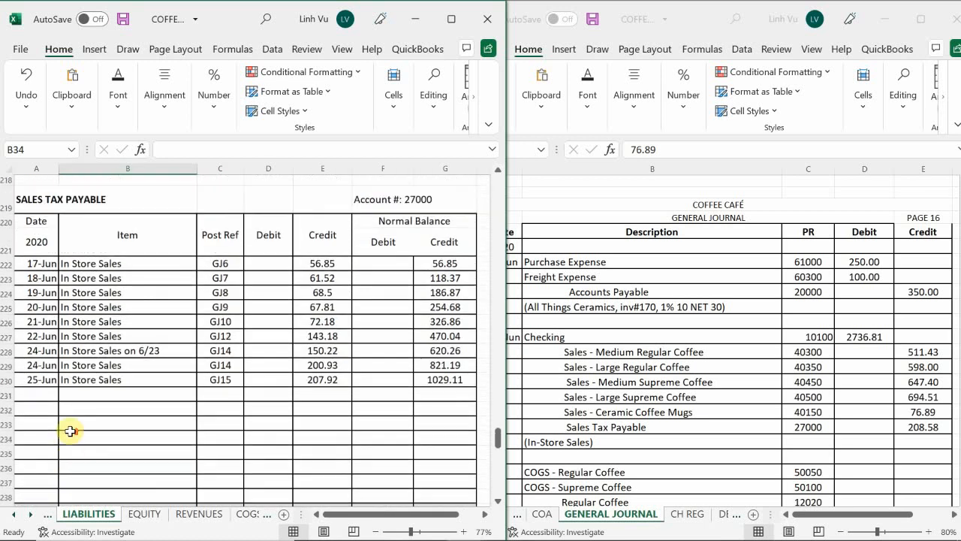
pyautogui.click(37, 414)
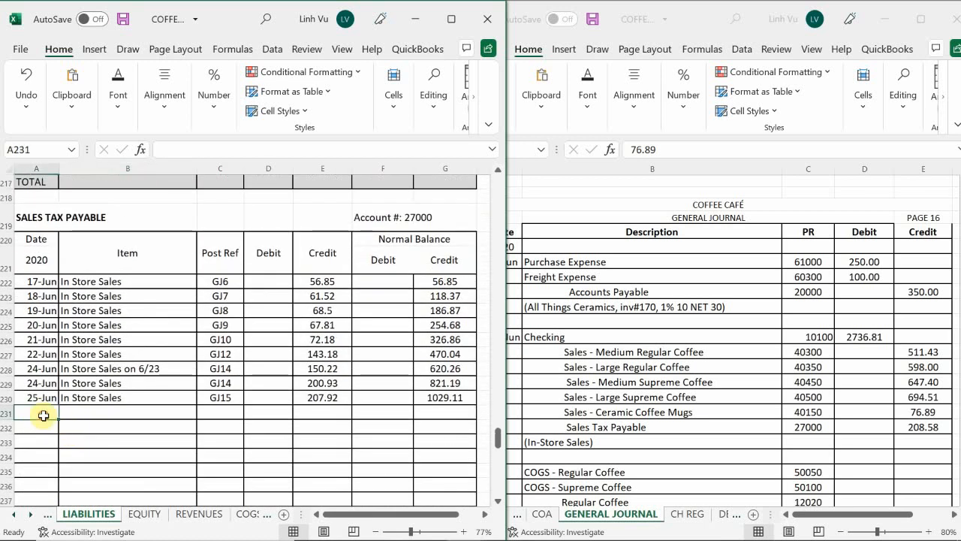
pyautogui.write('6/26')
pyautogui.press('Return')
pyautogui.press('Right')
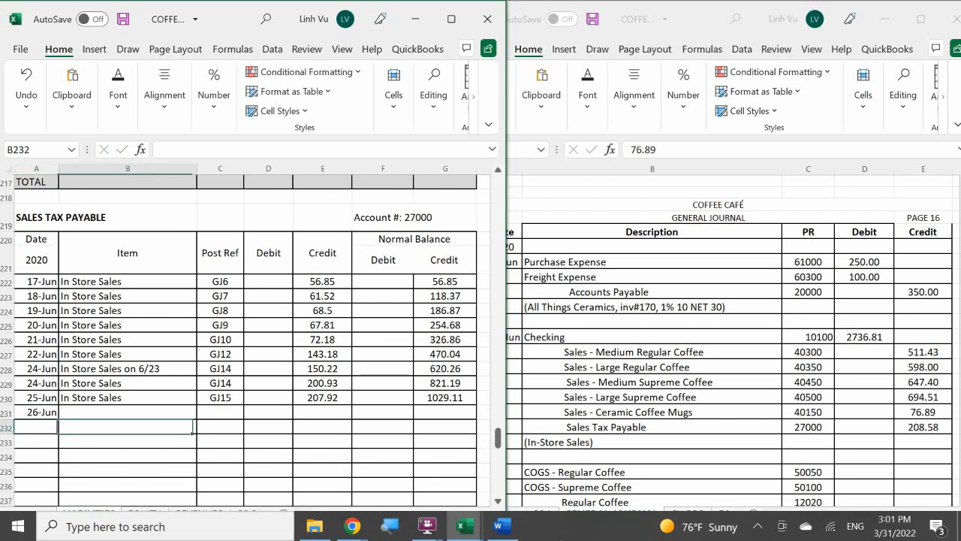
# Copy the item description In Store Sales from the row above and enter post reference GJ16 for the 26-Jun Sales Tax Payable entry
pyautogui.press('Up')
pyautogui.write('=')
pyautogui.press('Up')
pyautogui.press('Return')
pyautogui.press('Right')
pyautogui.press('Up')
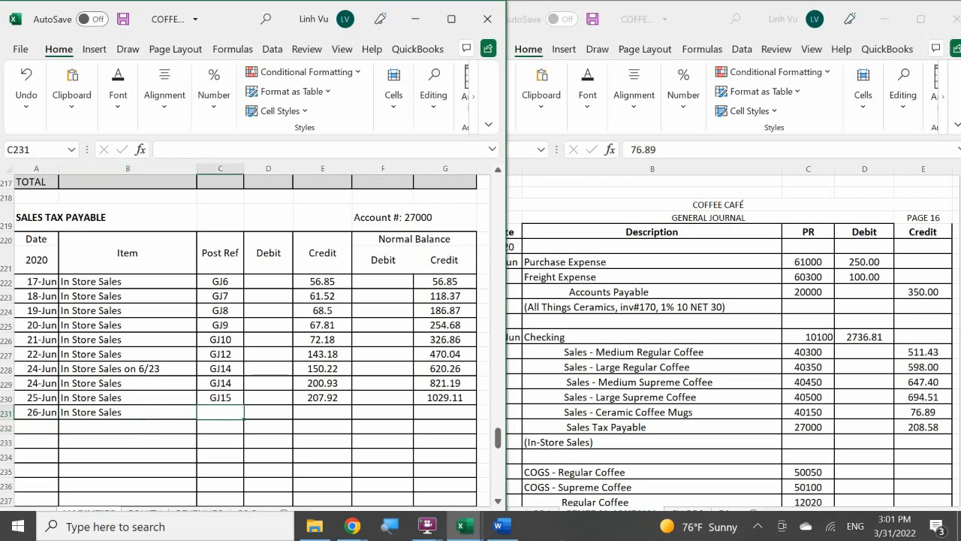
pyautogui.write('GJ16')
pyautogui.press('Return')
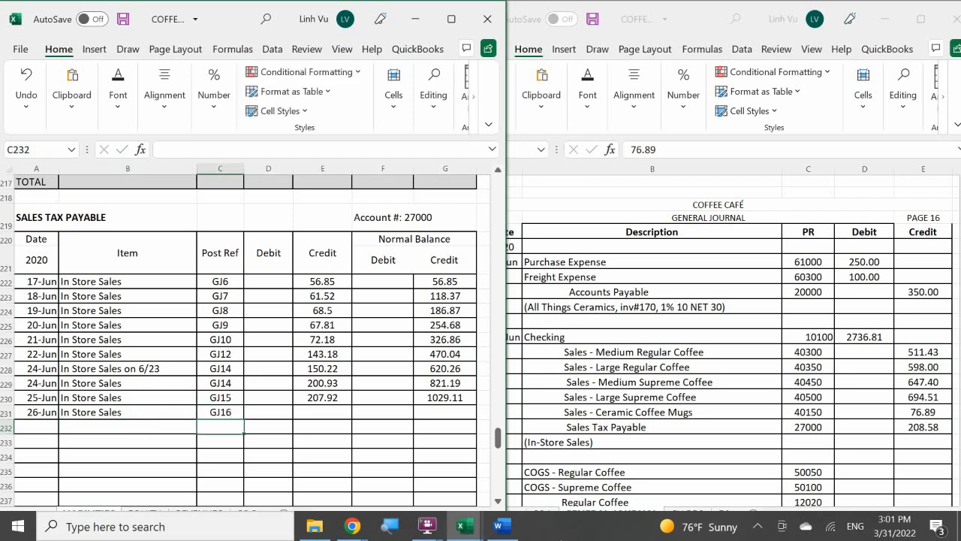
# Enter a credit of 208.58 for the 26-Jun Sales Tax Payable entry and extend the running balance formula from G230 down to G231
pyautogui.press('Right')
pyautogui.press('Up')
pyautogui.press('Right')
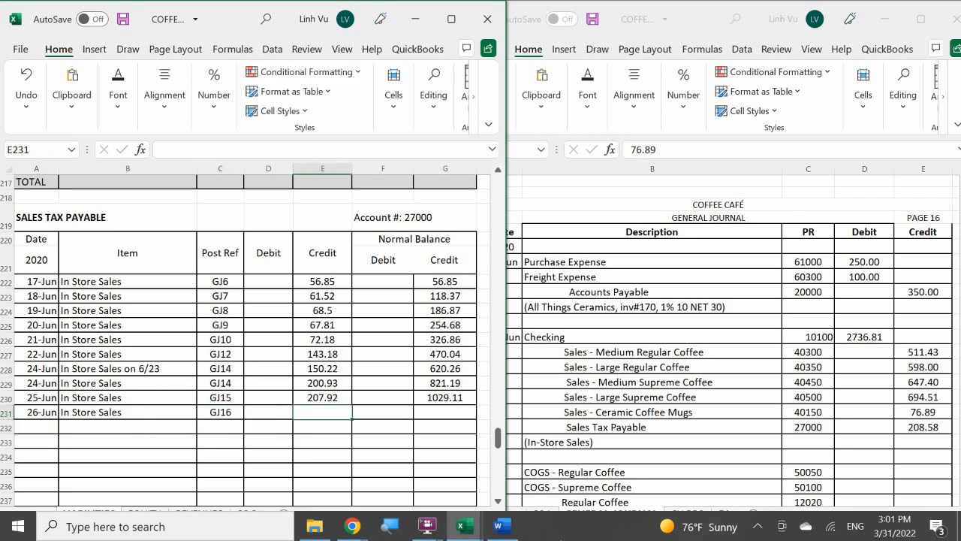
pyautogui.write('208.')
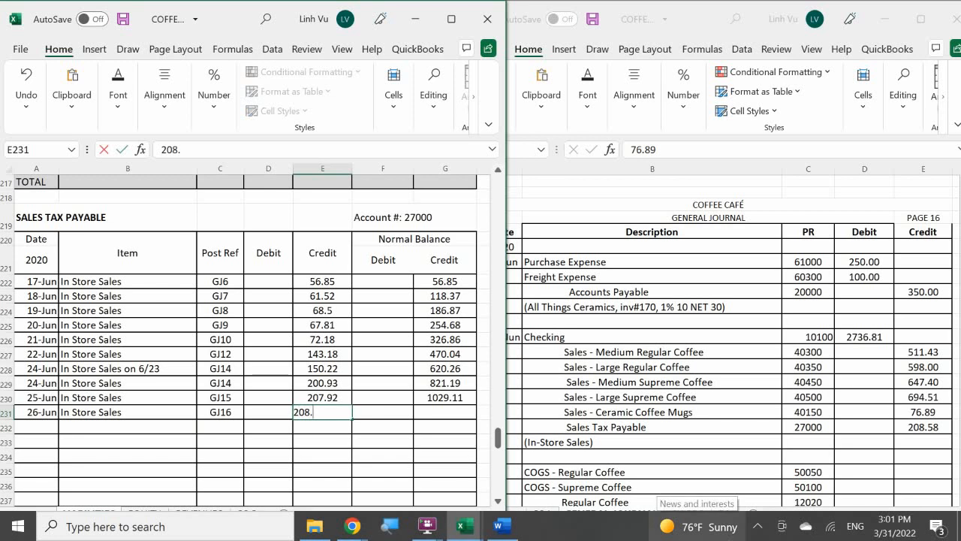
pyautogui.write('58')
pyautogui.press('Return')
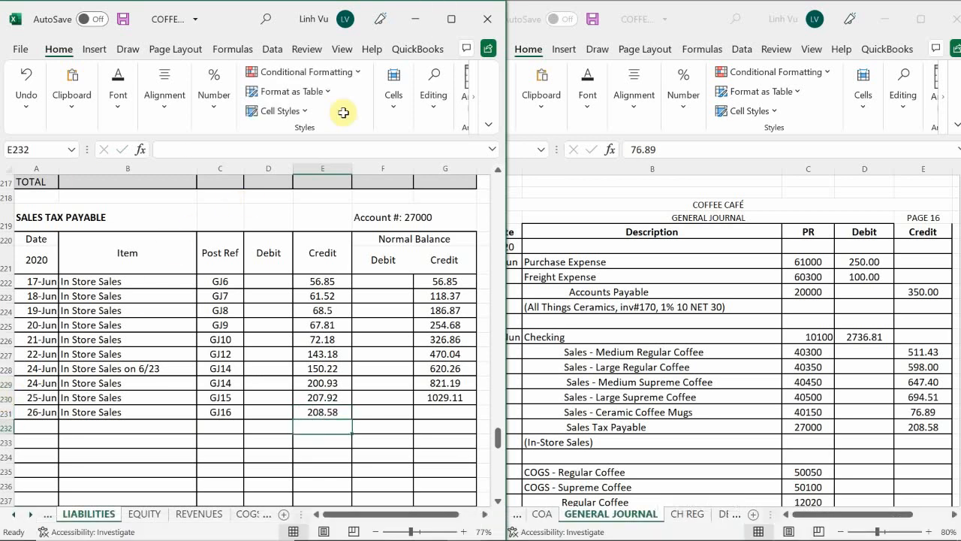
pyautogui.click(430, 394)
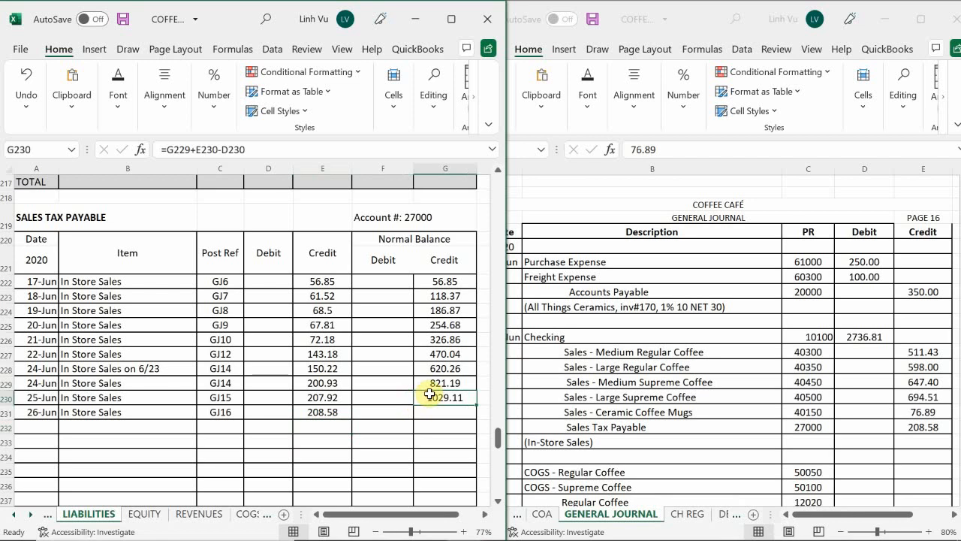
pyautogui.moveTo(476, 405); pyautogui.dragTo(477, 419)
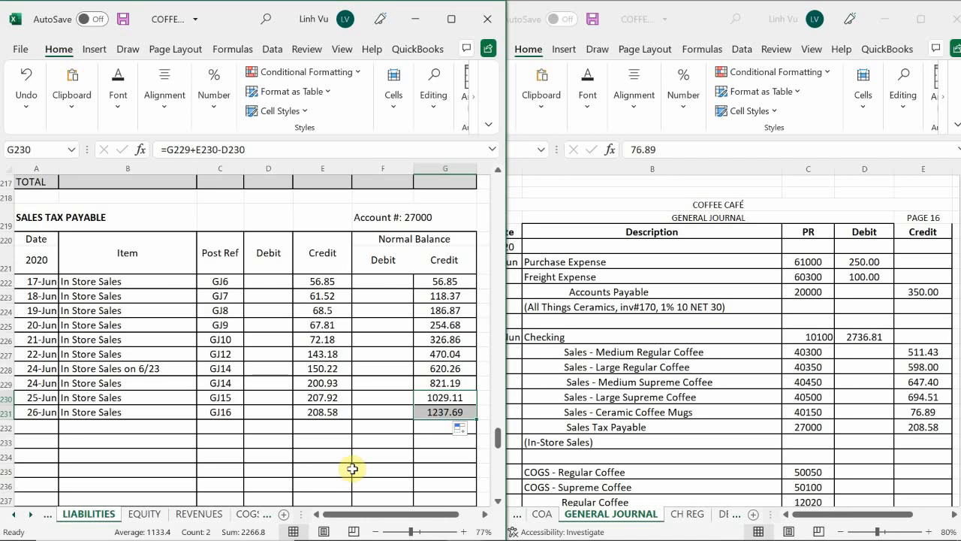
# Check the in-store coffee use below the Word sales summary and the COGS lines in the general journal
pyautogui.moveTo(536, 538)
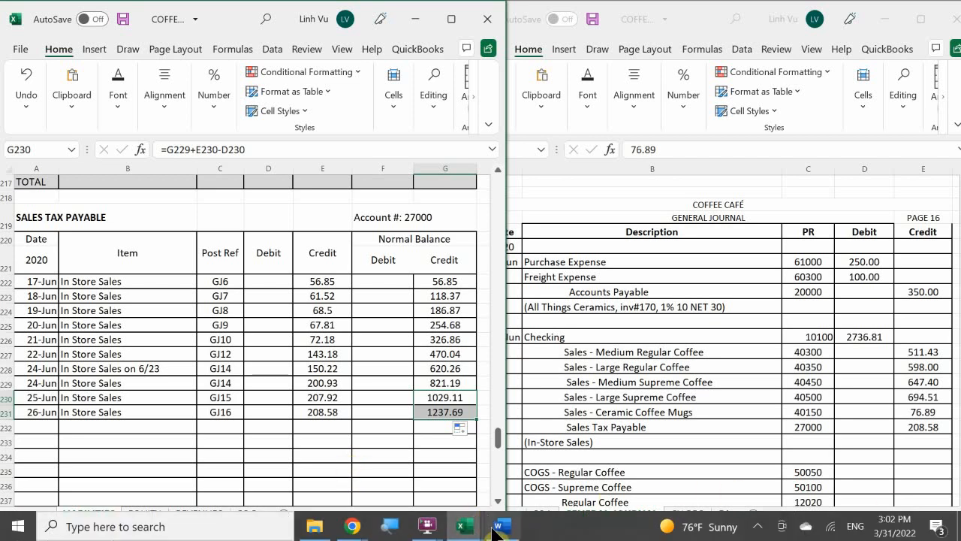
pyautogui.click(497, 528)
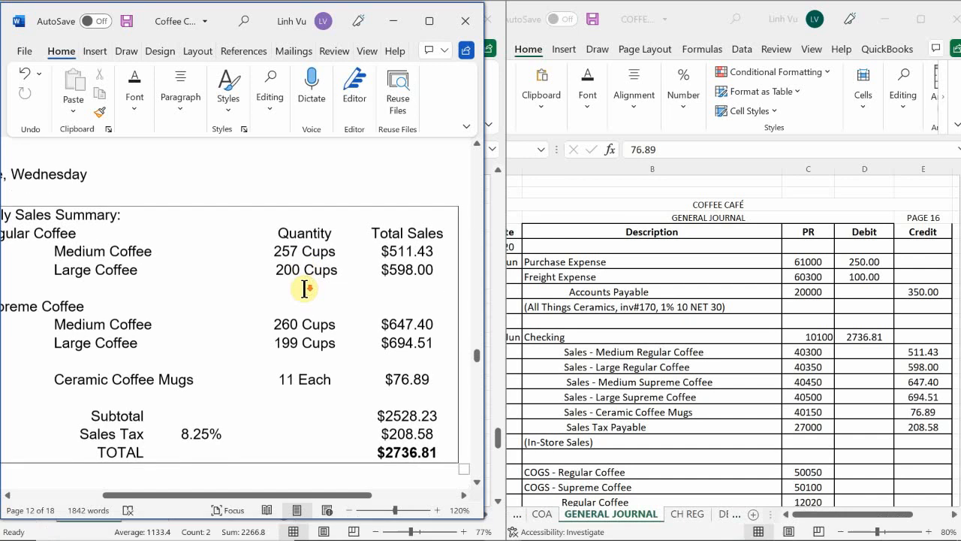
pyautogui.scroll(-3, 304, 289)
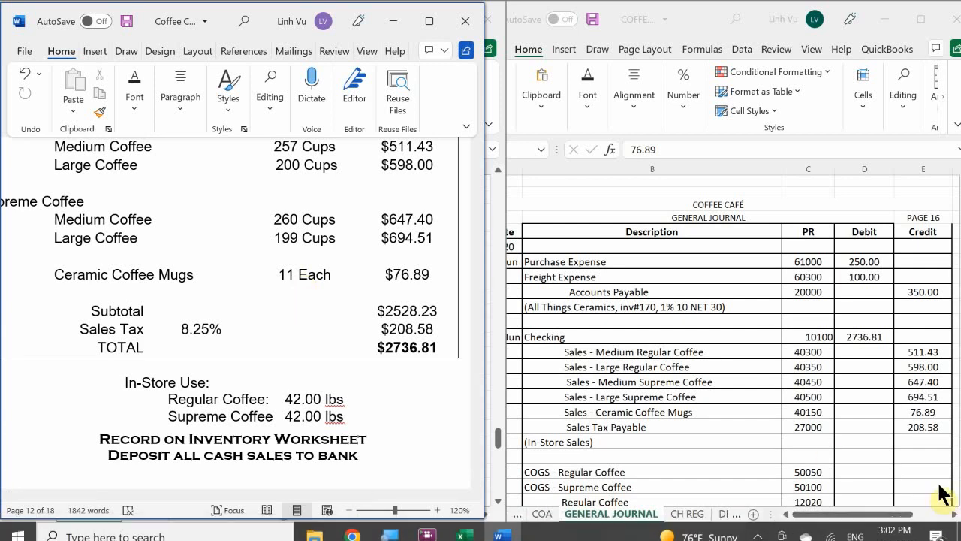
pyautogui.click(709, 403)
pyautogui.scroll(-2, 708, 406)
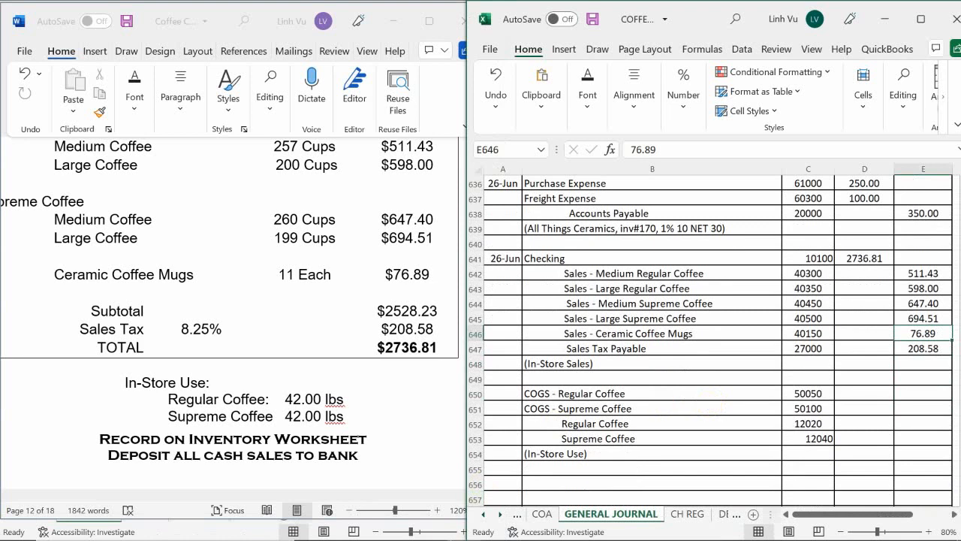
# Switch to the Coffee Cafe inventory workbook and start a new entry dated 6/26 in row 25 of the REG COFFEE sheet
pyautogui.moveTo(491, 530)
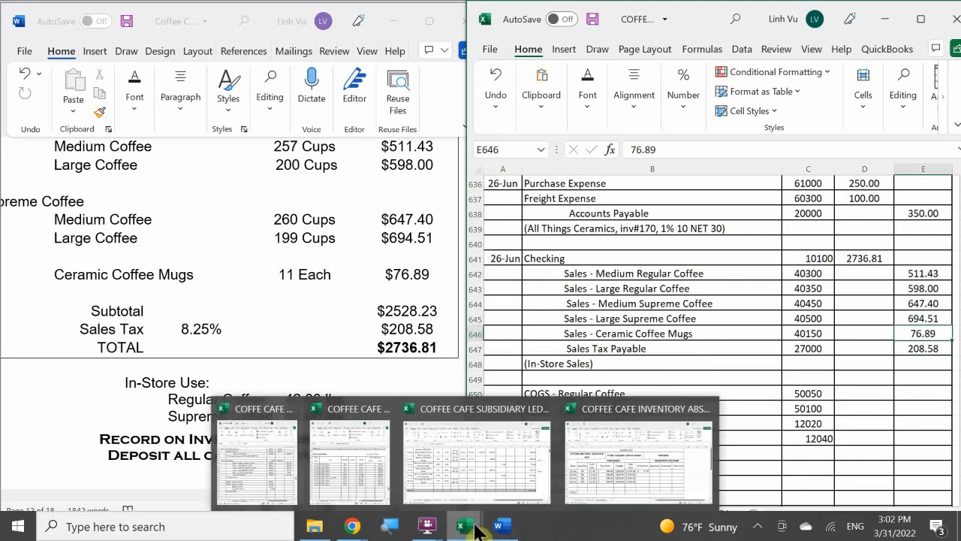
pyautogui.moveTo(378, 485)
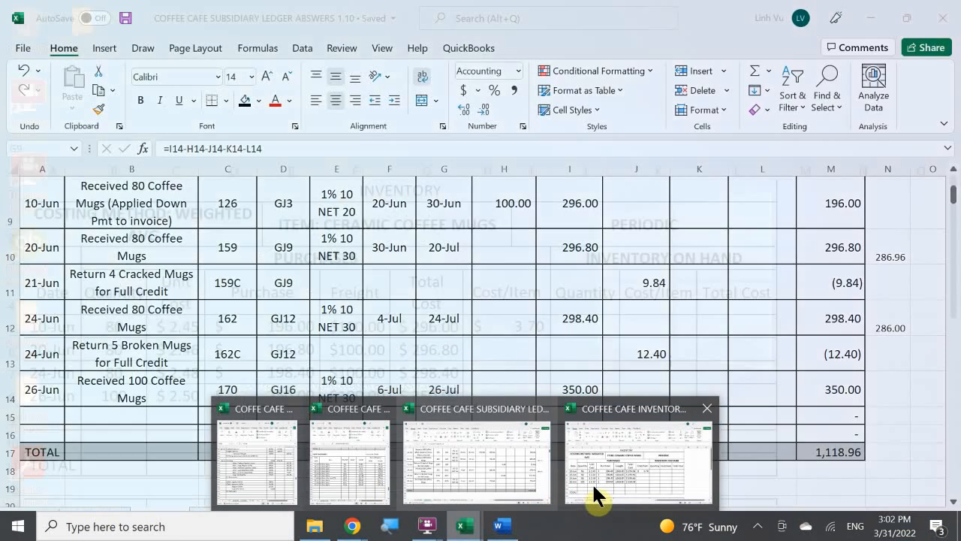
pyautogui.click(633, 473)
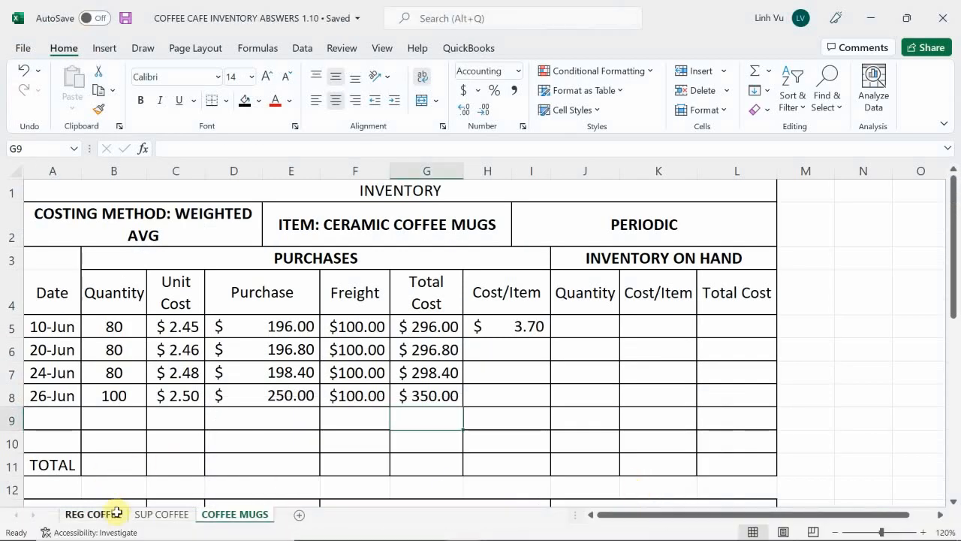
pyautogui.click(93, 515)
pyautogui.click(41, 443)
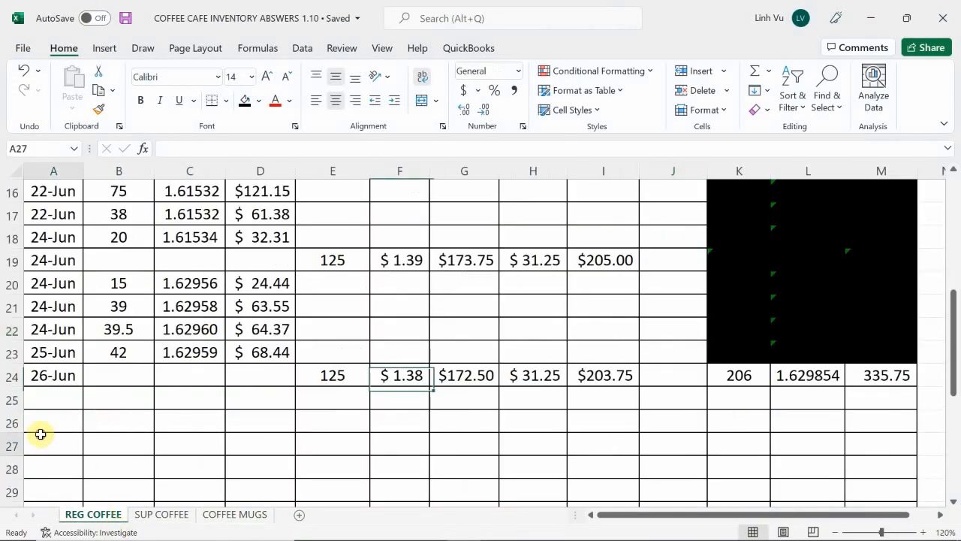
pyautogui.click(47, 399)
pyautogui.write('6/')
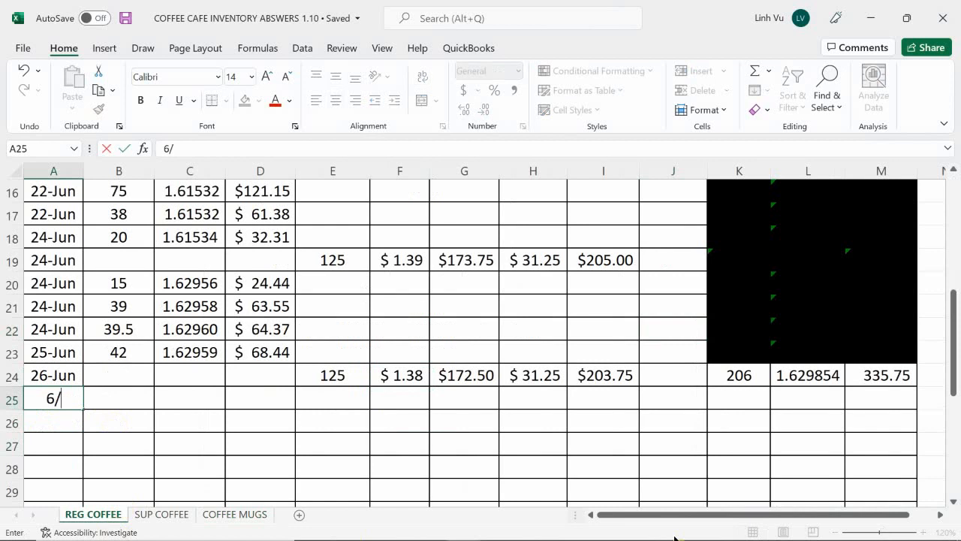
pyautogui.write('26')
pyautogui.press('Return')
# Enter a quantity of 42 in B25 and link the unit cost in C25 to L24 for the 26-Jun regular coffee use
pyautogui.press('Right')
pyautogui.press('Up')
pyautogui.write('42')
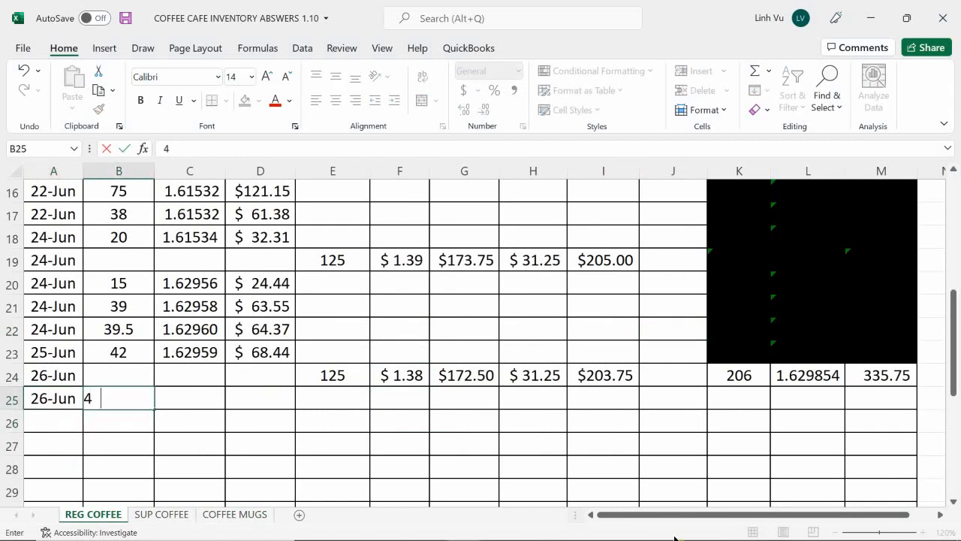
pyautogui.press('Return')
pyautogui.press('Right')
pyautogui.press('Up')
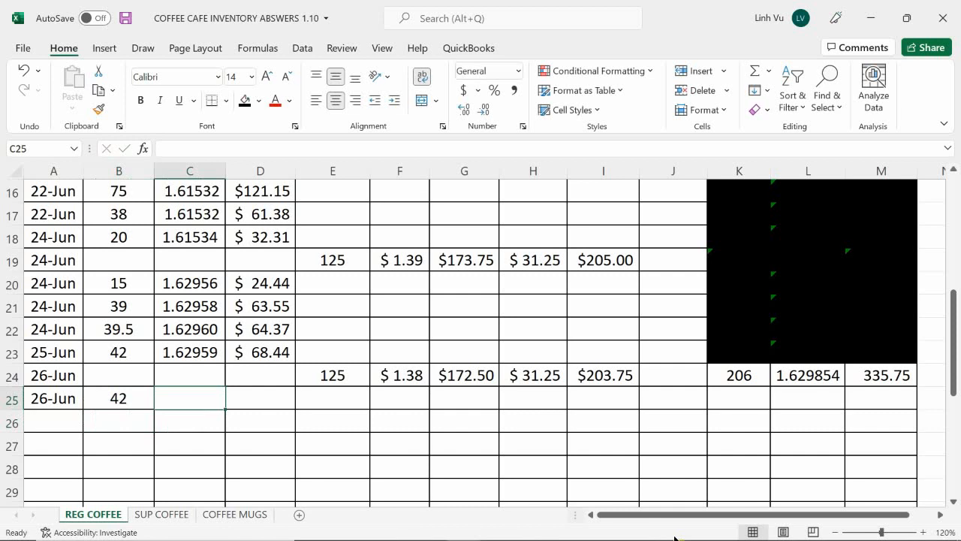
pyautogui.write('=')
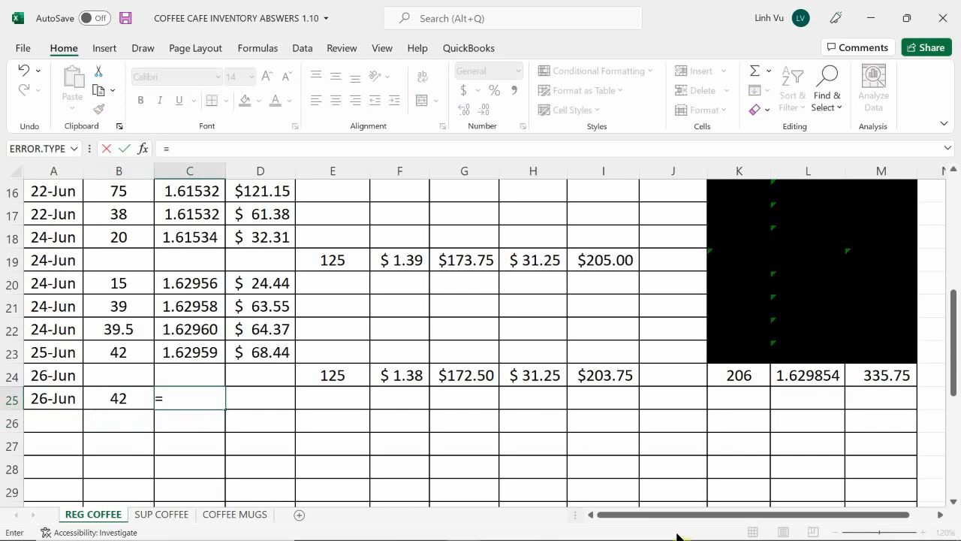
pyautogui.click(792, 376)
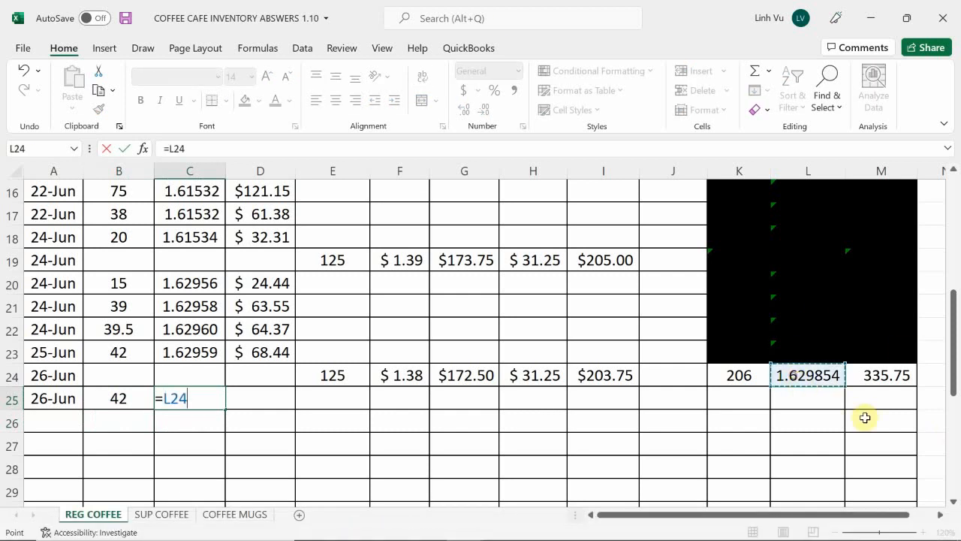
pyautogui.press('Return')
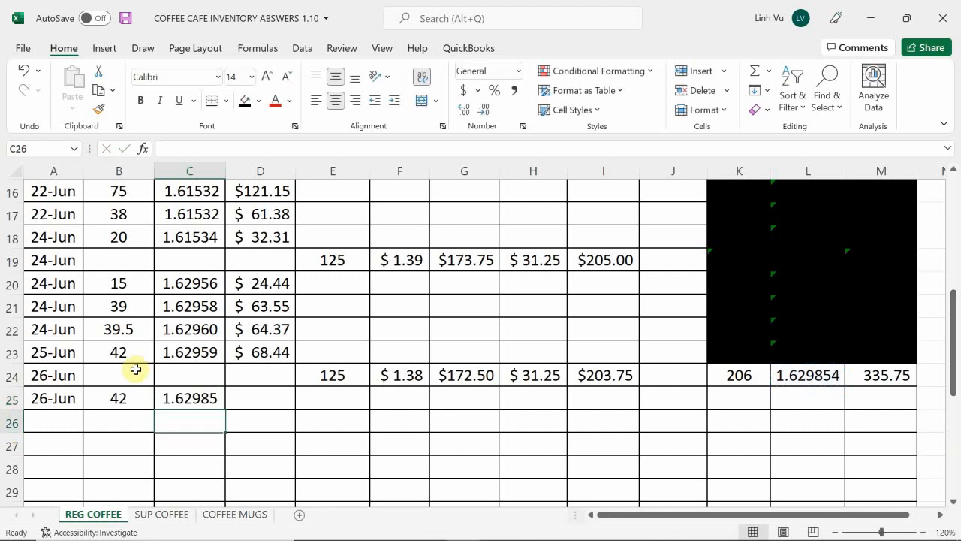
# Calculate the 26-Jun regular coffee total cost in D25 with a ROUND formula multiplying B25 by C25 to 2 decimals
pyautogui.click(248, 399)
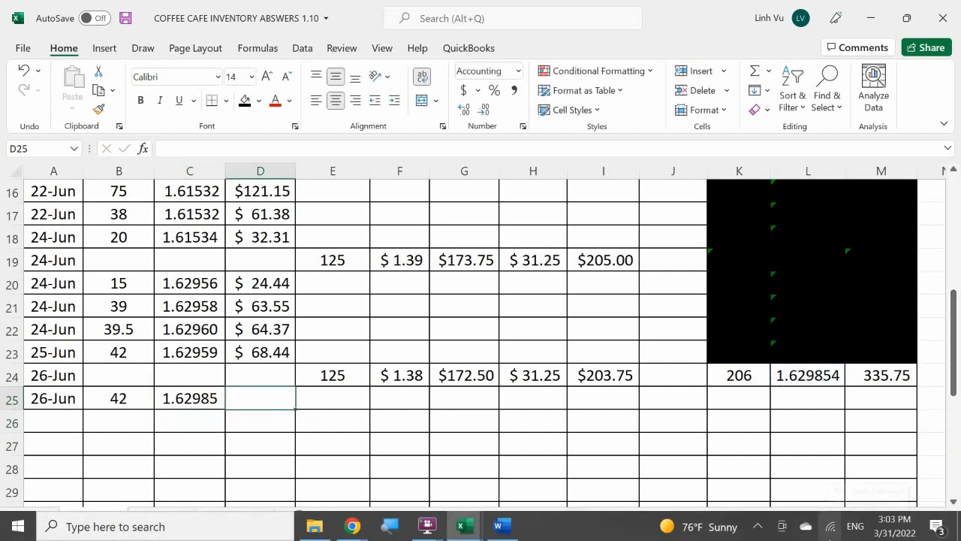
pyautogui.press('F2')
pyautogui.write('=')
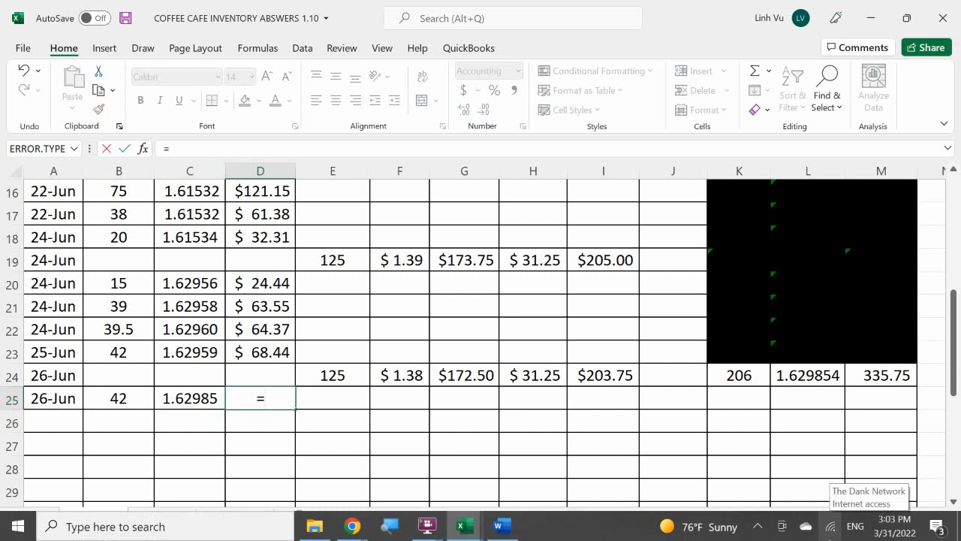
pyautogui.write('round(')
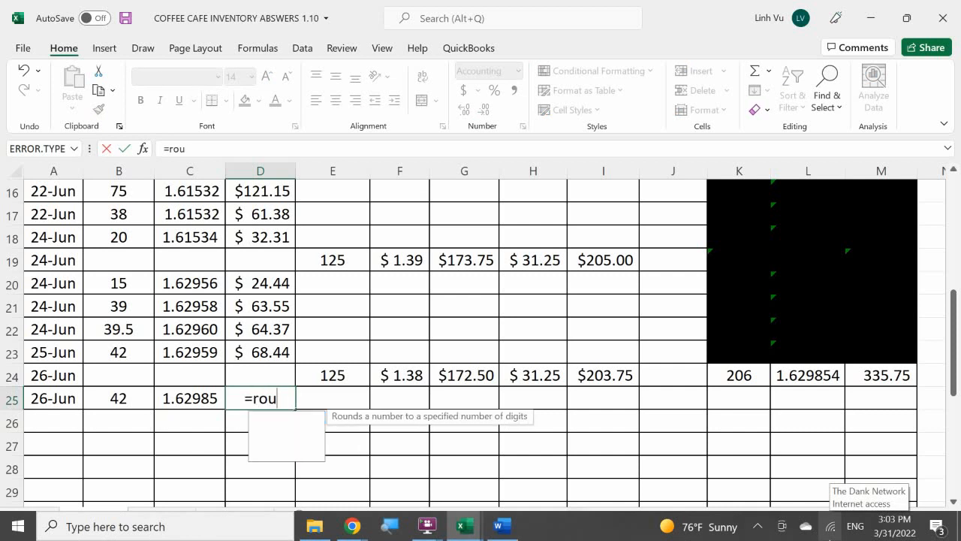
pyautogui.press('Left')
pyautogui.press('Left')
pyautogui.press('Left')
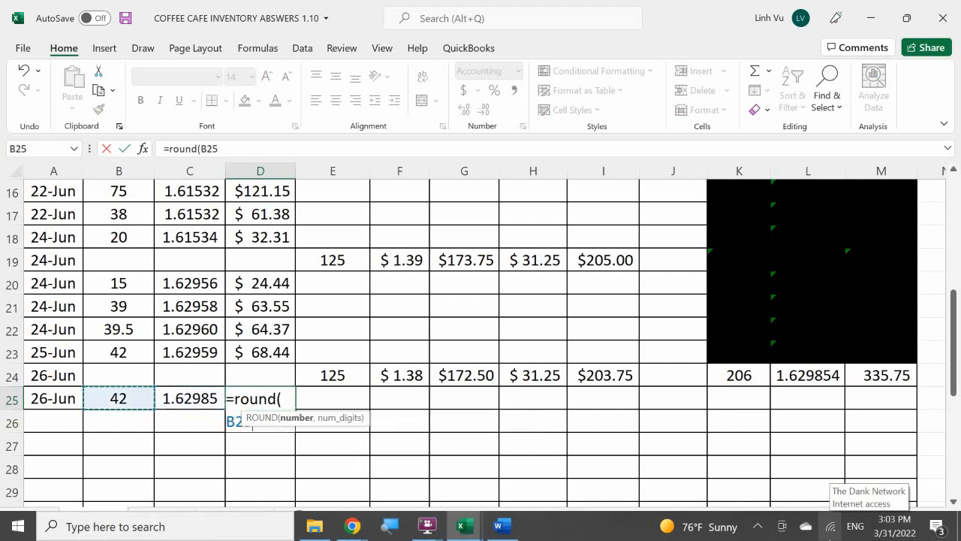
pyautogui.press('Right')
pyautogui.write('*')
pyautogui.press('Left')
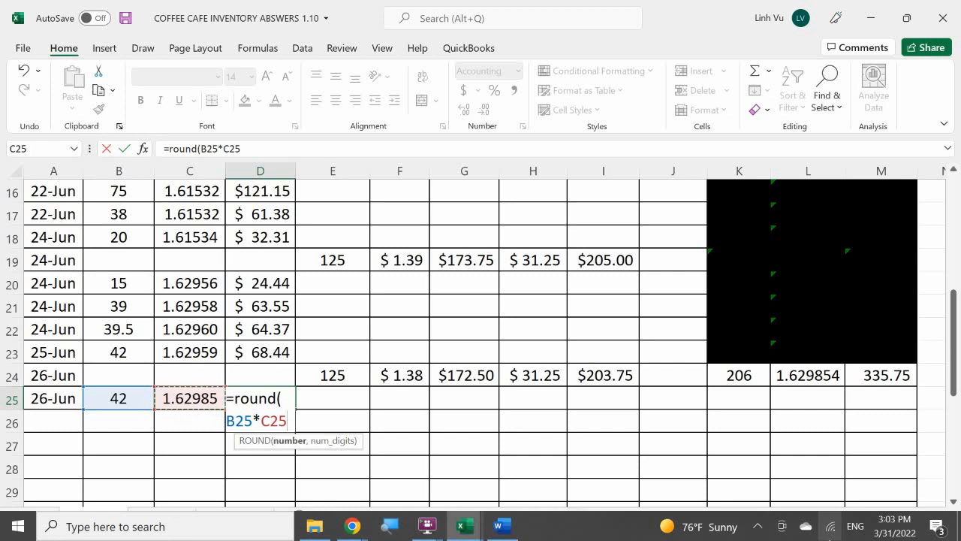
pyautogui.press('Return')
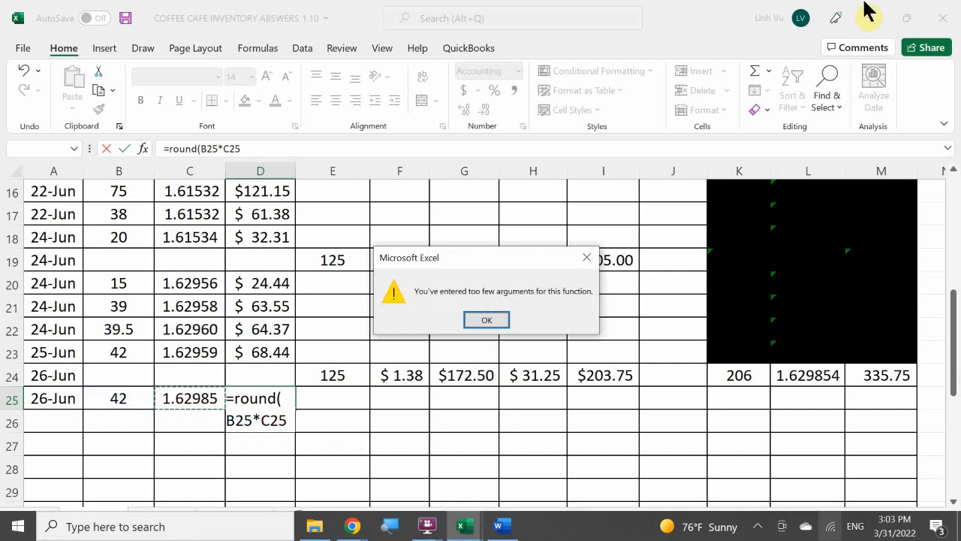
pyautogui.click(467, 321)
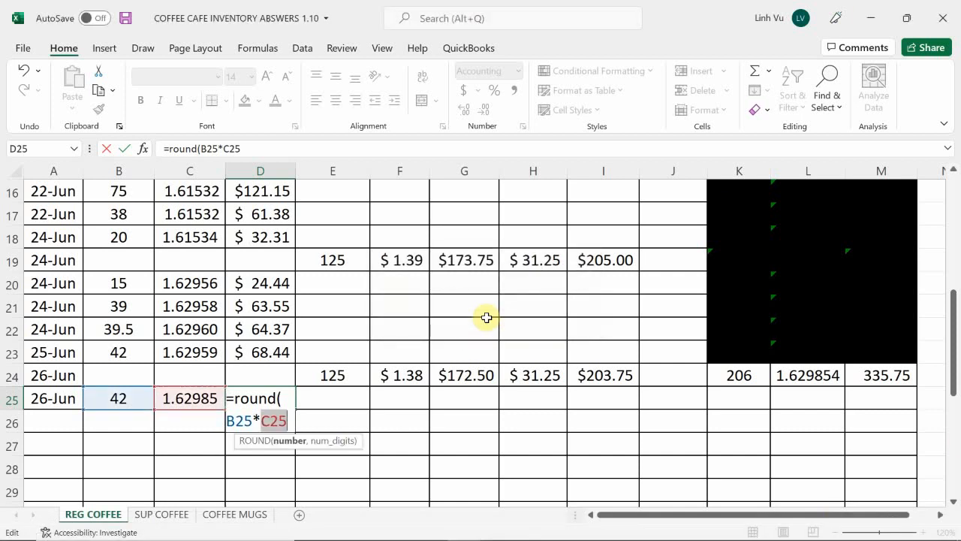
pyautogui.press('Right')
pyautogui.write(',')
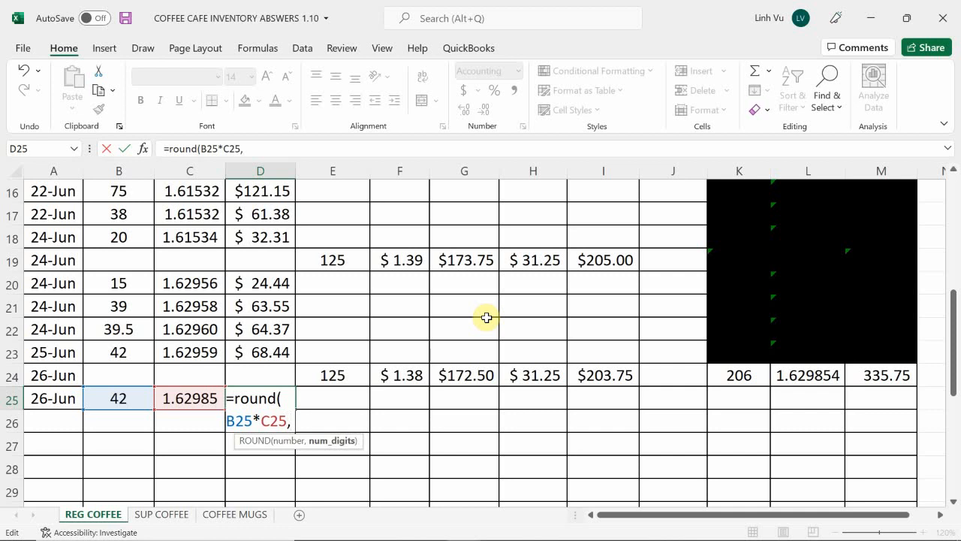
pyautogui.write('2)')
pyautogui.press('Return')
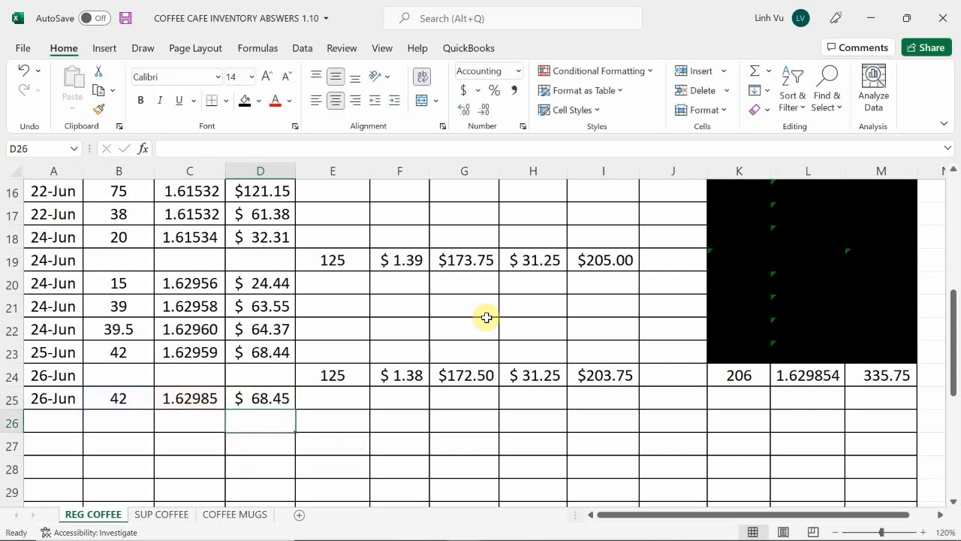
# Calculate the remaining regular coffee quantity in K25 by subtracting B25 from K24
pyautogui.click(753, 393)
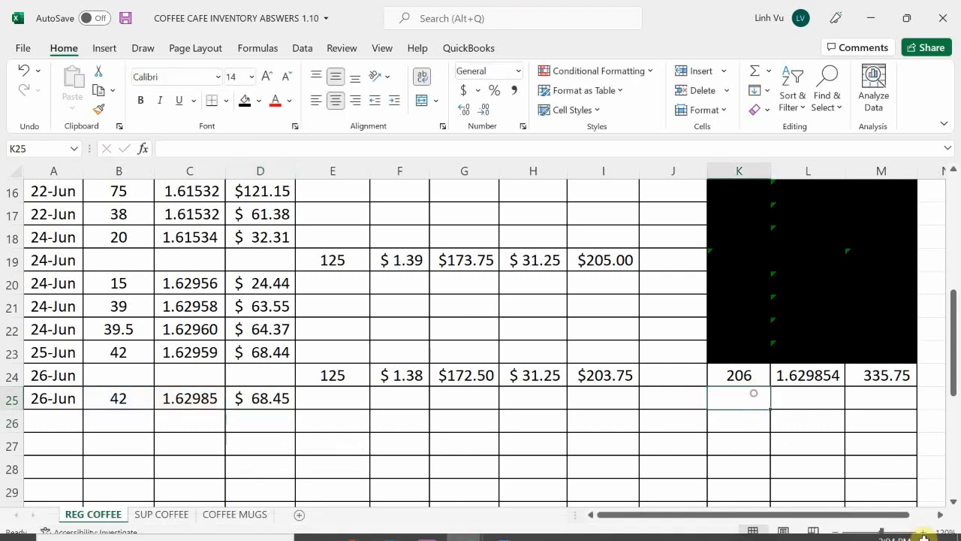
pyautogui.write('=')
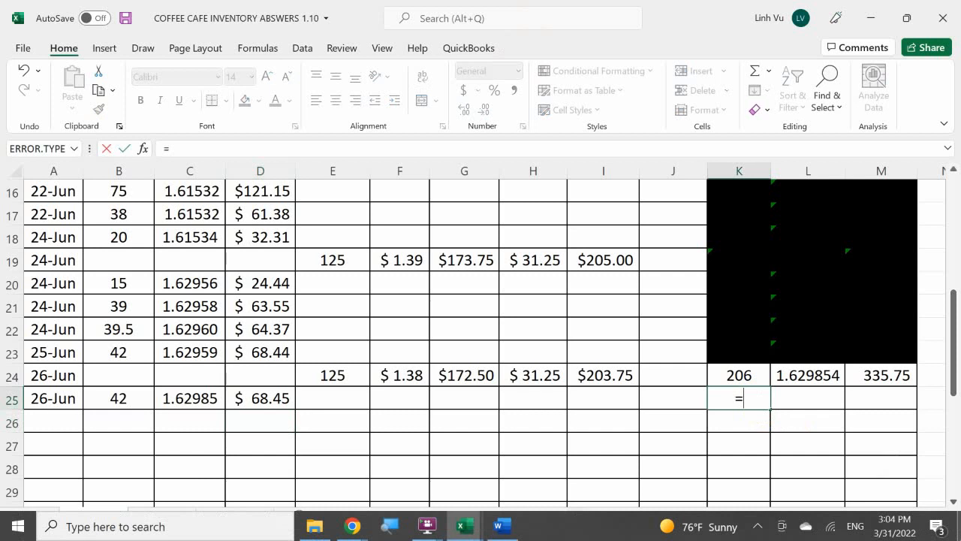
pyautogui.press('Up')
pyautogui.write('-')
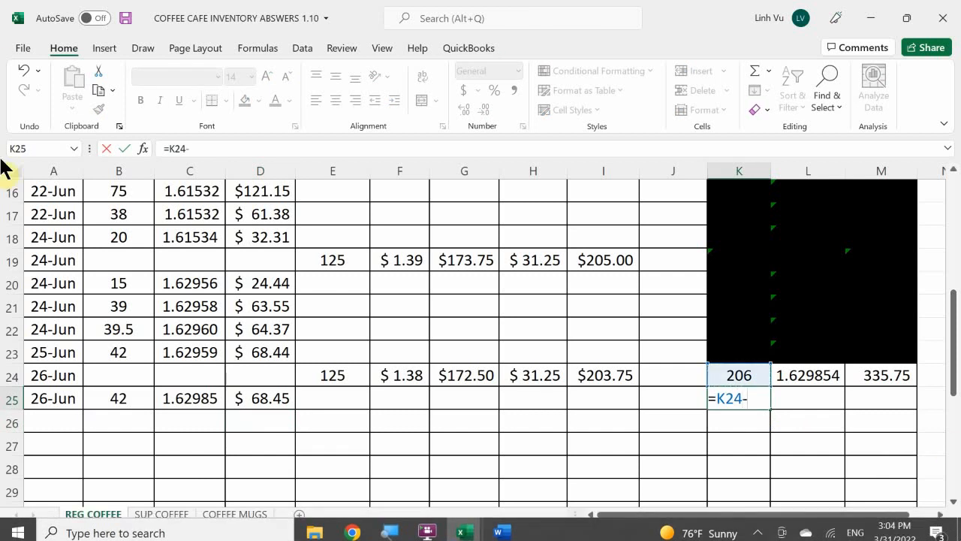
pyautogui.click(122, 398)
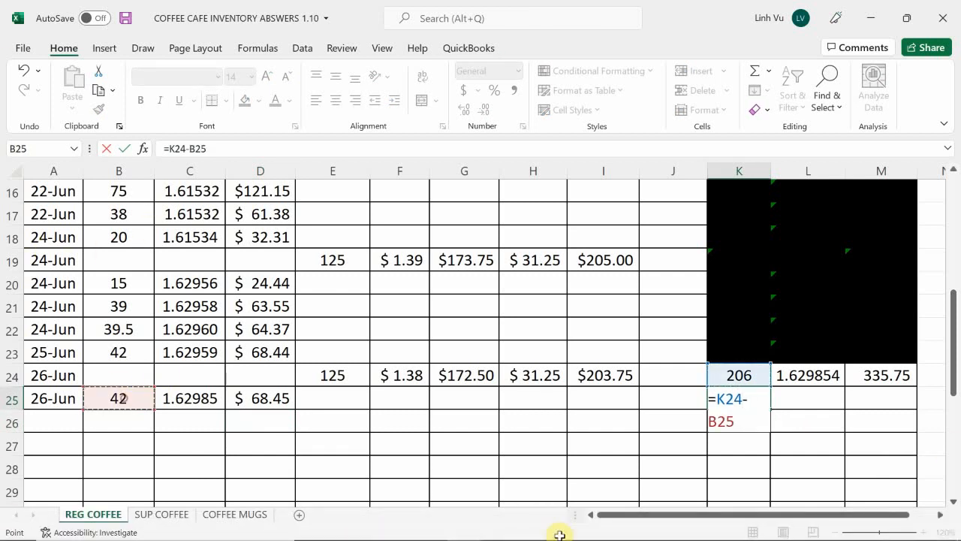
pyautogui.press('Return')
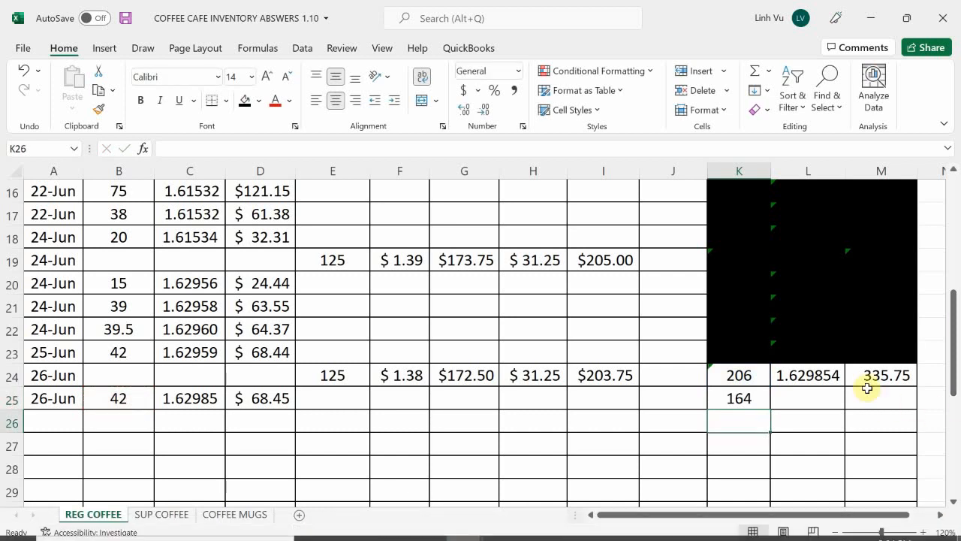
# Calculate the remaining regular coffee inventory total in M25 by subtracting D25 from M24
pyautogui.click(891, 414)
pyautogui.press('Up')
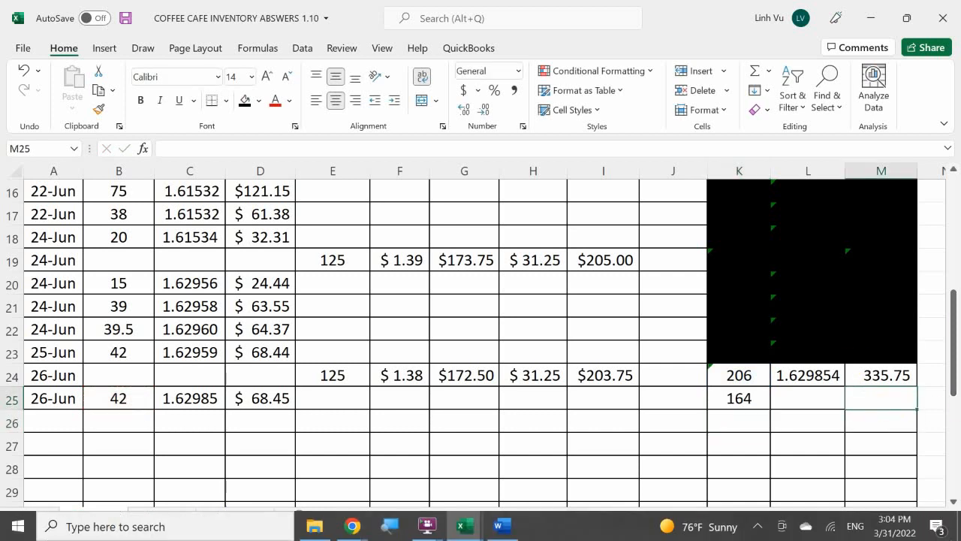
pyautogui.write('=')
pyautogui.press('Up')
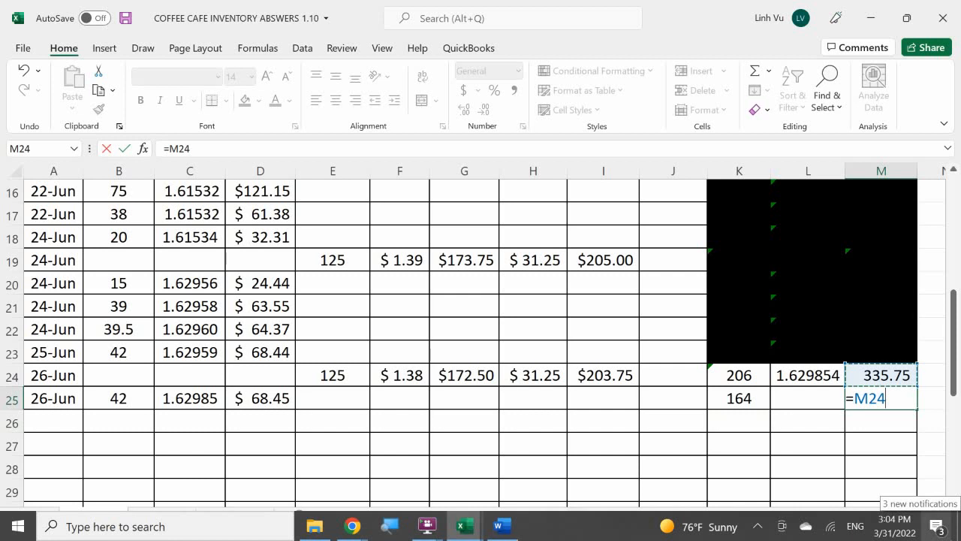
pyautogui.write('-')
pyautogui.click(268, 398)
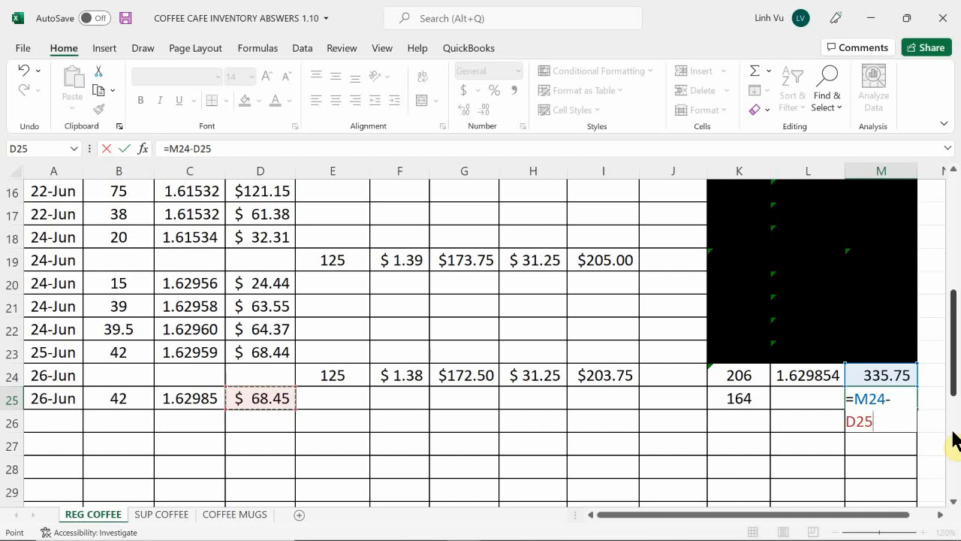
pyautogui.press('Return')
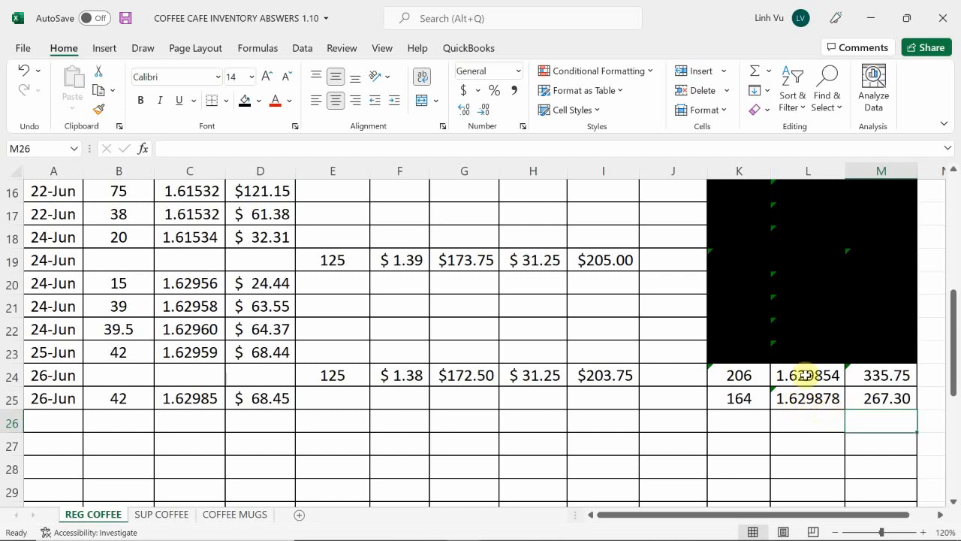
# Black out the previous balance cells K24:M24 with a black fill
pyautogui.click(746, 374)
pyautogui.moveTo(745, 374); pyautogui.dragTo(874, 374)
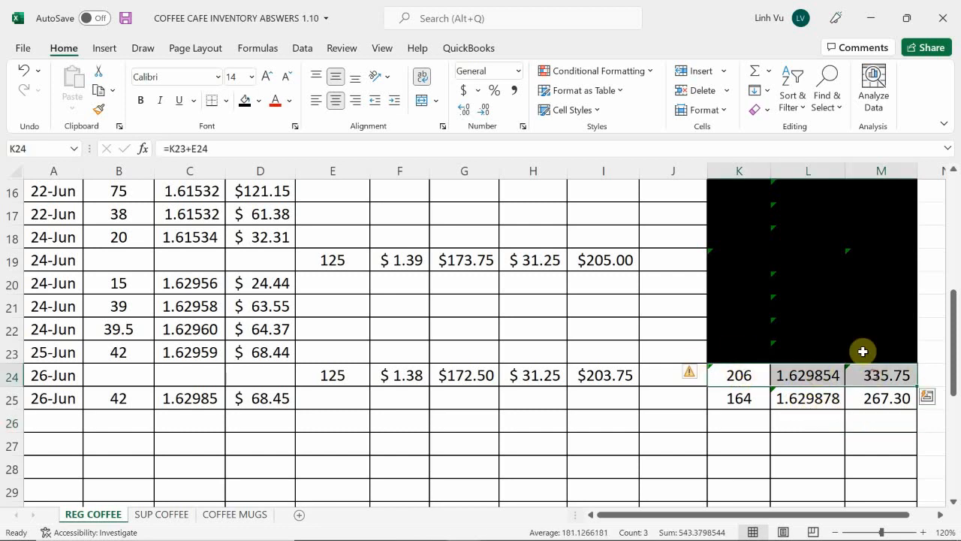
pyautogui.click(245, 100)
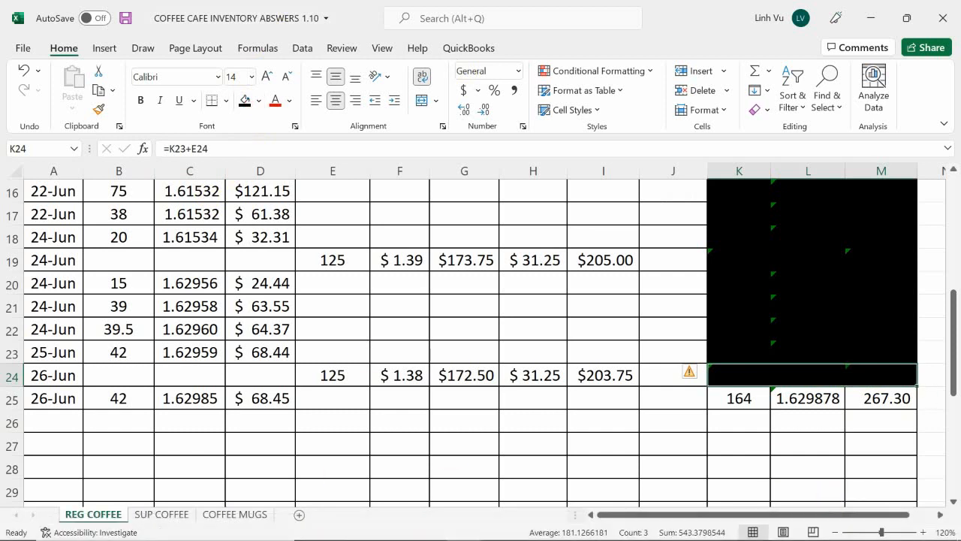
# Start a new entry in row 31 of the SUP COFFEE sheet with the date 6/26 and a quantity of 42
pyautogui.click(150, 515)
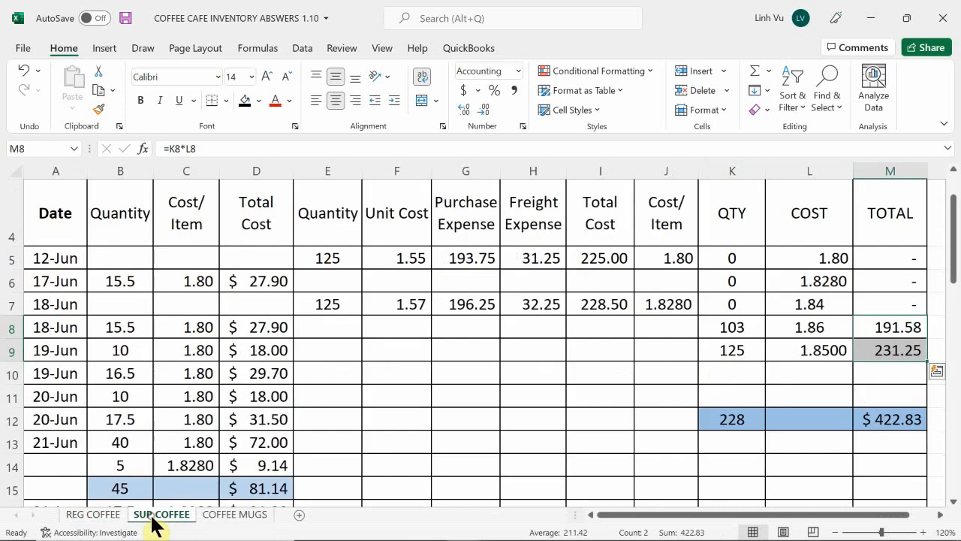
pyautogui.scroll(-1, 104, 467)
pyautogui.scroll(-5, 103, 467)
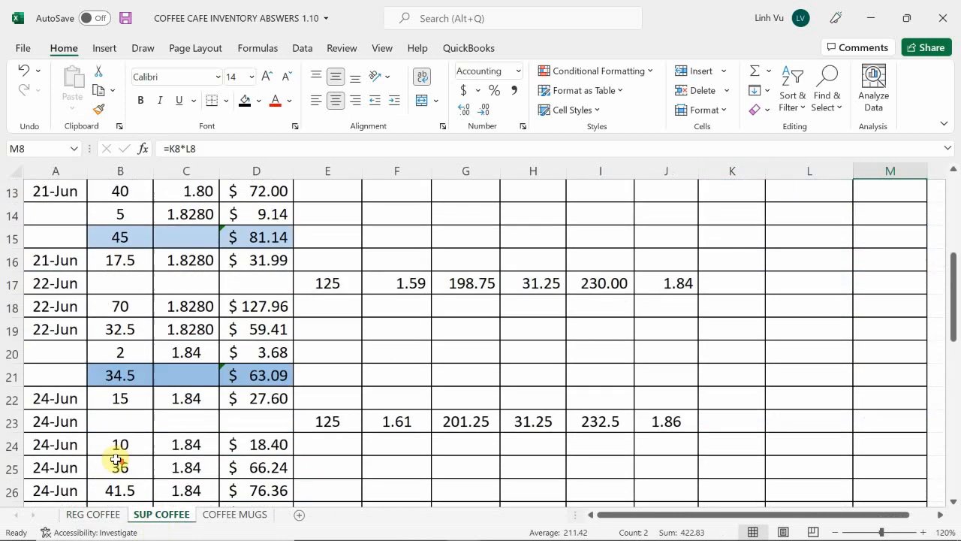
pyautogui.scroll(-1, 116, 459)
pyautogui.click(49, 398)
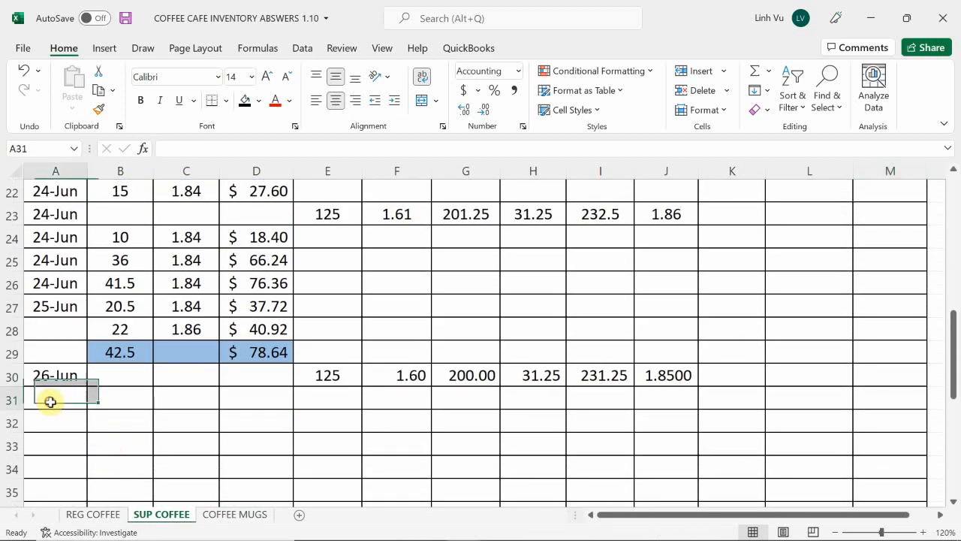
pyautogui.moveTo(427, 526)
pyautogui.write('6/')
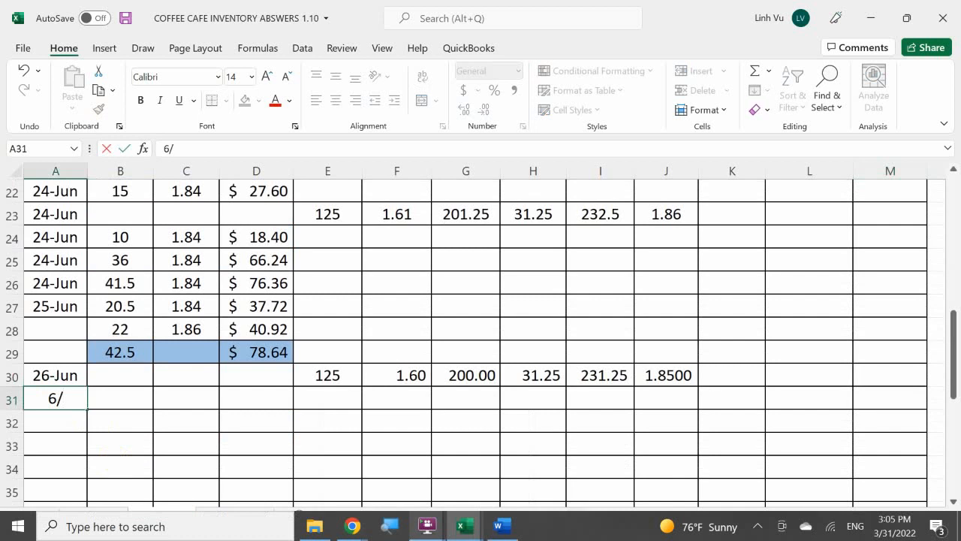
pyautogui.write('26')
pyautogui.press('Tab')
pyautogui.write('42')
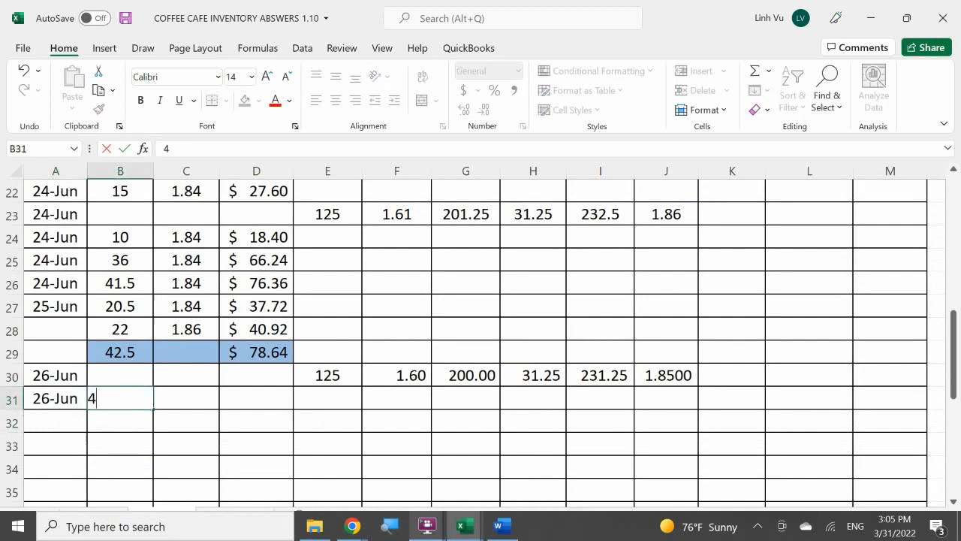
# Link the cost per item in C31 to the 1.86 layer cost in L8 for the 26-Jun entry
pyautogui.press('Down')
pyautogui.press('Right')
pyautogui.press('Up')
pyautogui.write('=')
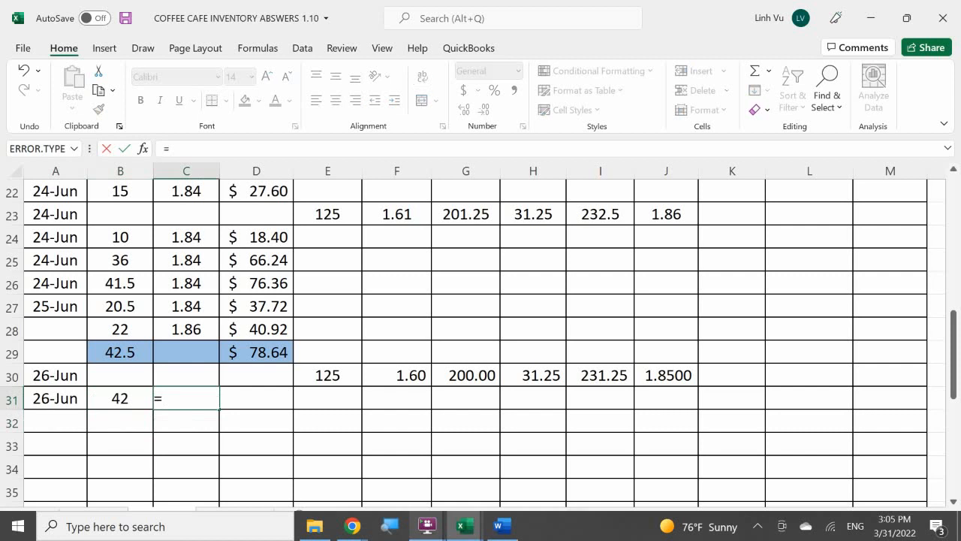
pyautogui.scroll(5, 774, 416)
pyautogui.scroll(2, 774, 416)
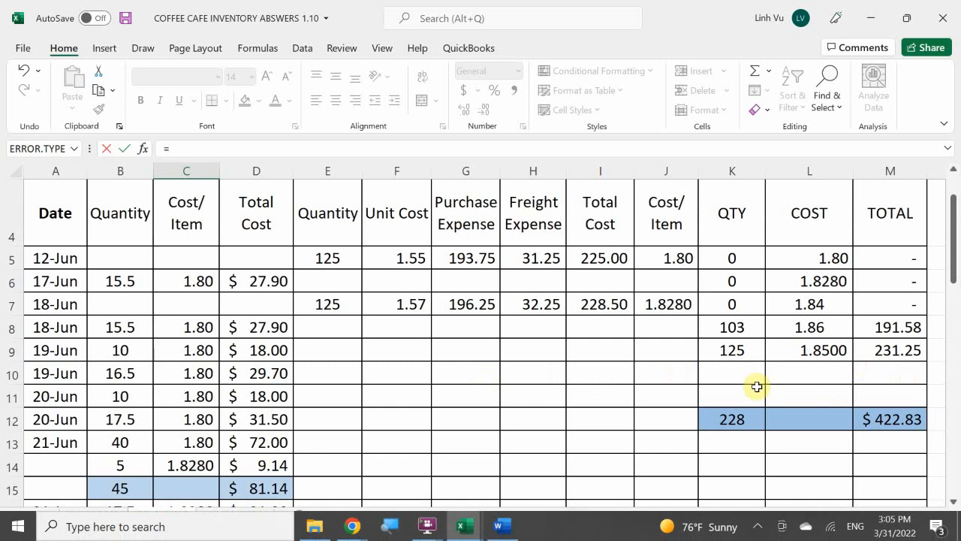
pyautogui.click(791, 325)
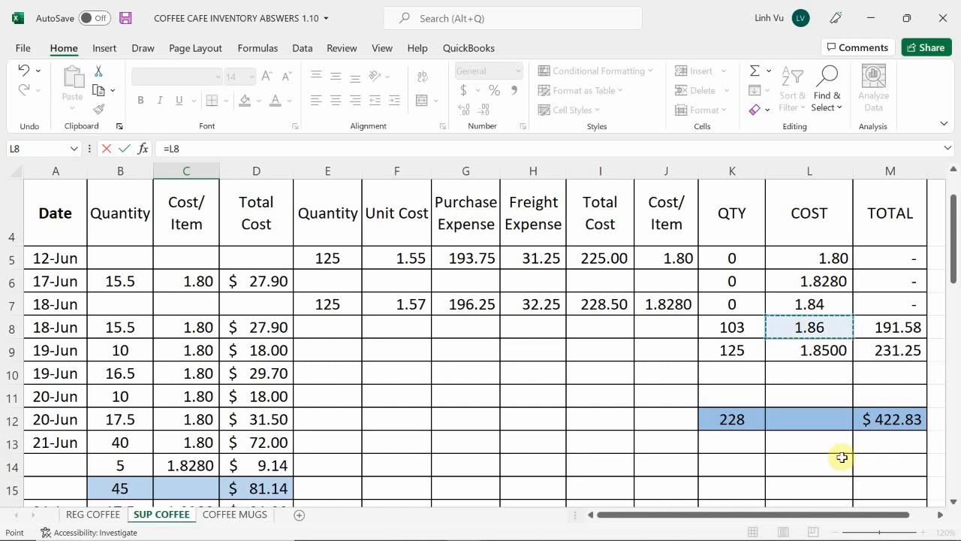
pyautogui.press('Return')
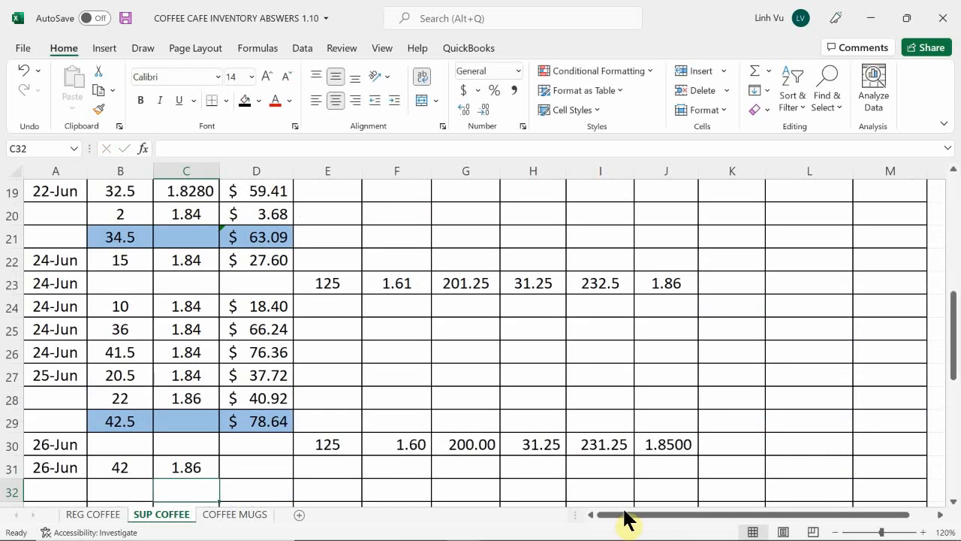
# Calculate the 26-Jun total cost in D31 of the SUP COFFEE sheet as B31 times C31, rounded to 2 decimals
pyautogui.click(256, 469)
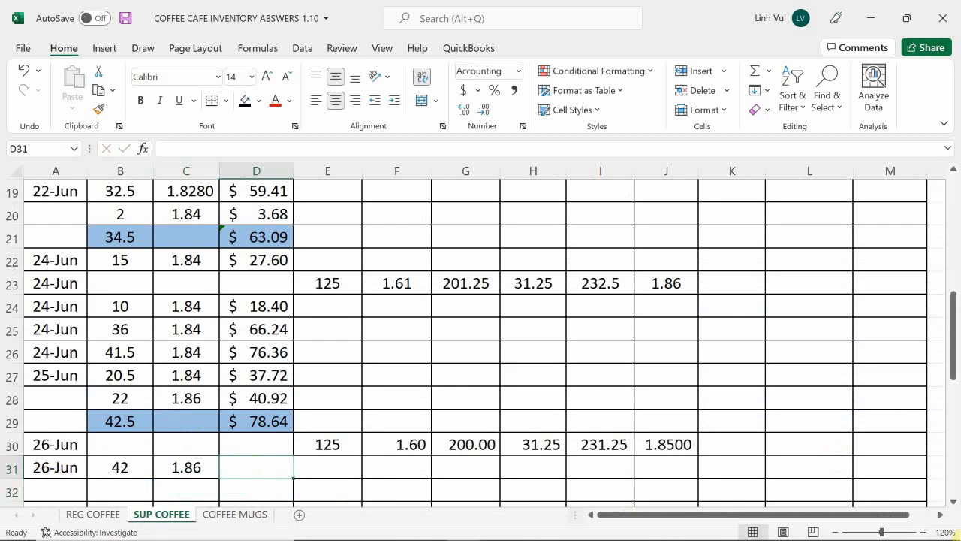
pyautogui.write('=round(')
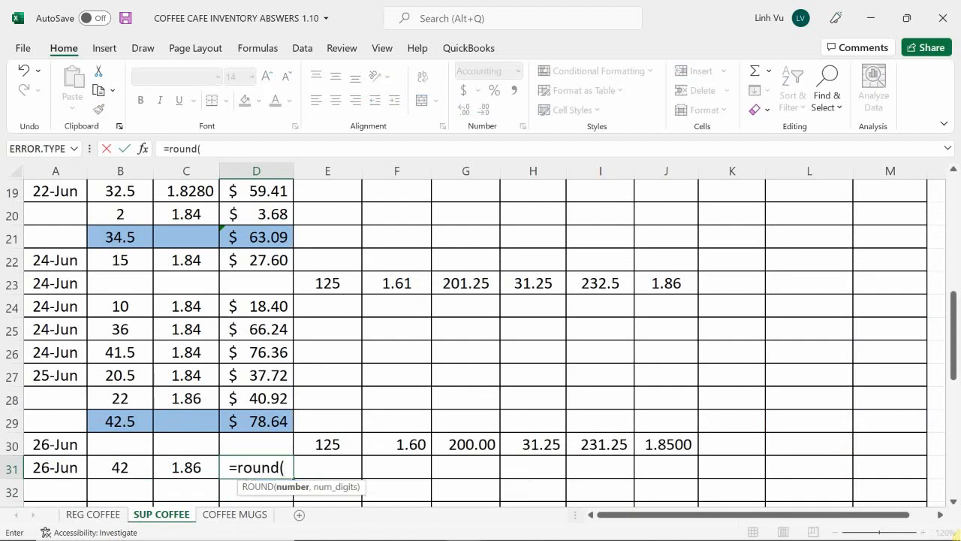
pyautogui.click(121, 468)
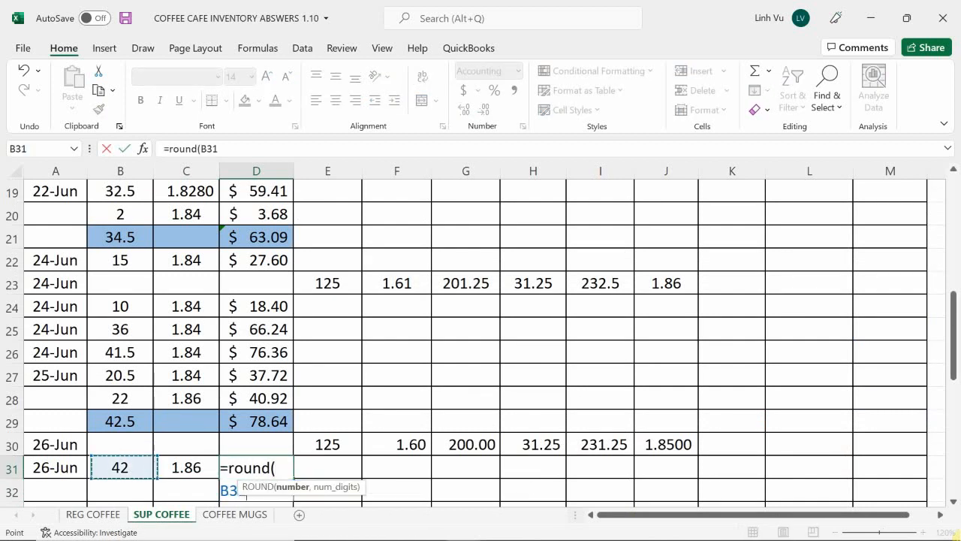
pyautogui.write('*')
pyautogui.click(186, 468)
pyautogui.write('m')
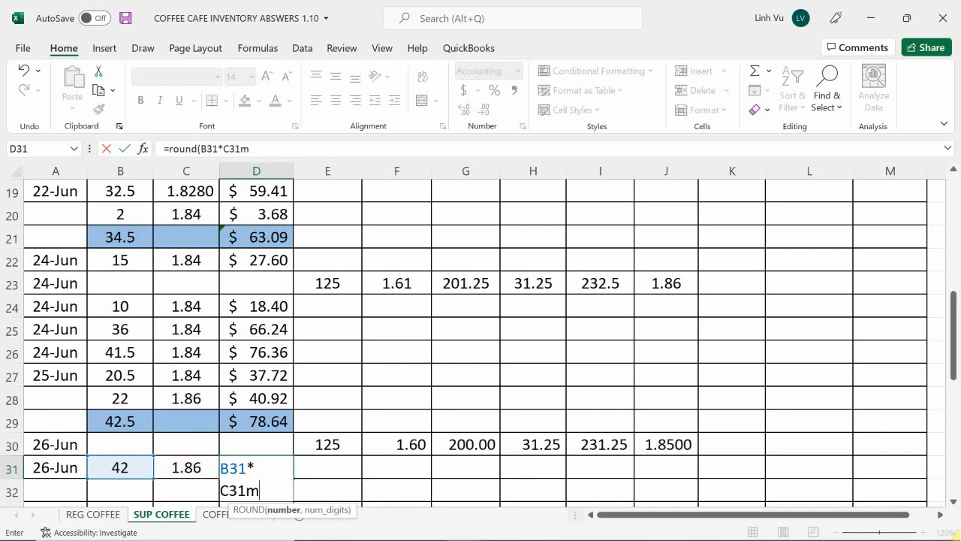
pyautogui.press('BackSpace')
pyautogui.write(',')
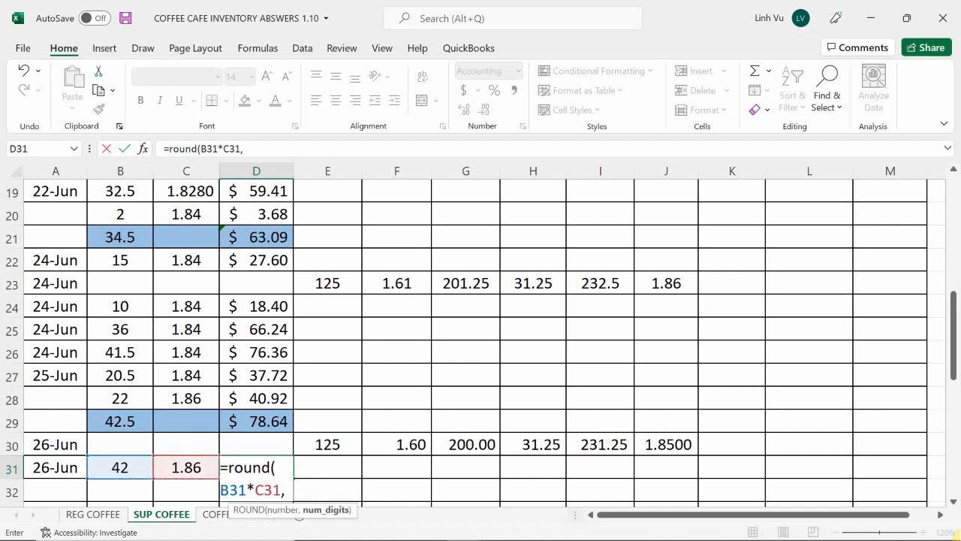
pyautogui.write('2')
pyautogui.press('Return')
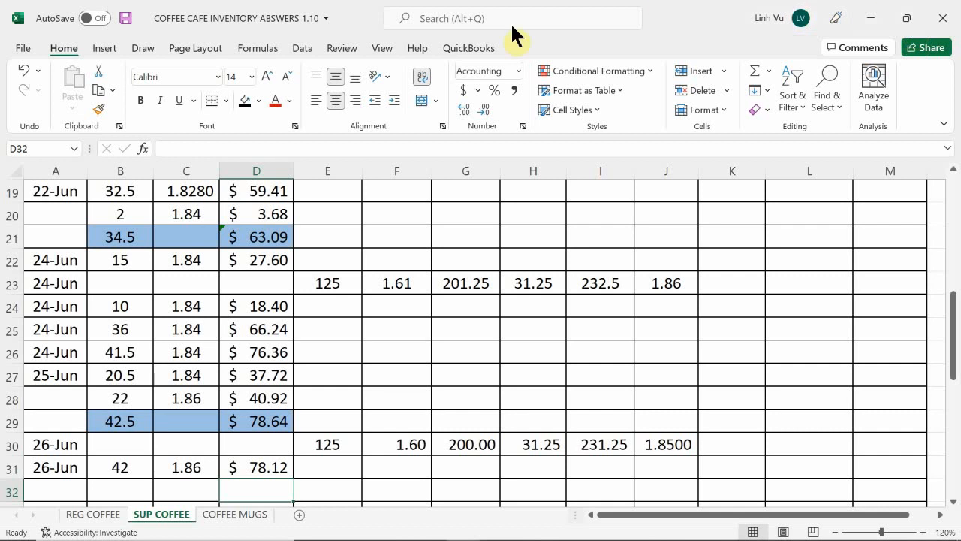
# Reduce the on-hand quantity of the 1.86 supreme coffee layer in K8 with the formula =103-42
pyautogui.scroll(4, 804, 323)
pyautogui.scroll(3, 804, 322)
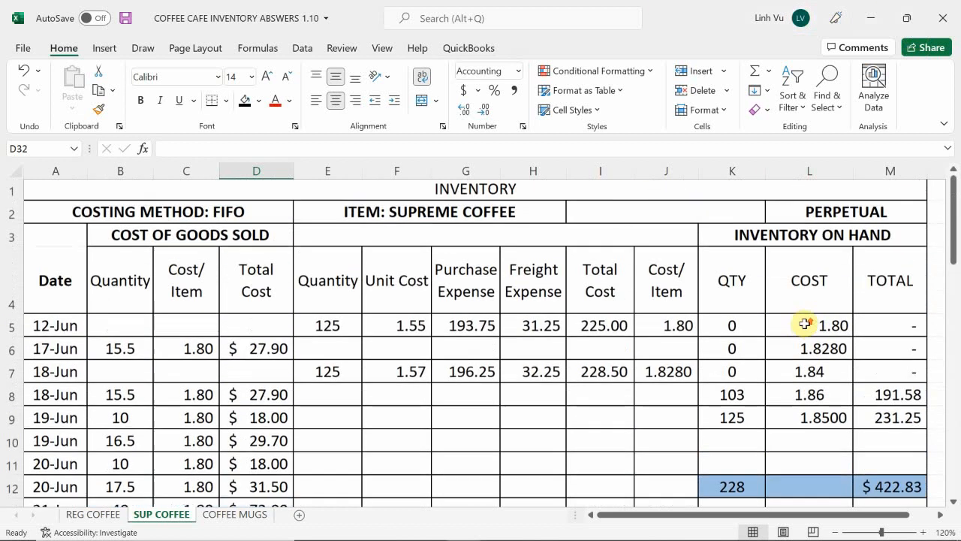
pyautogui.click(715, 396)
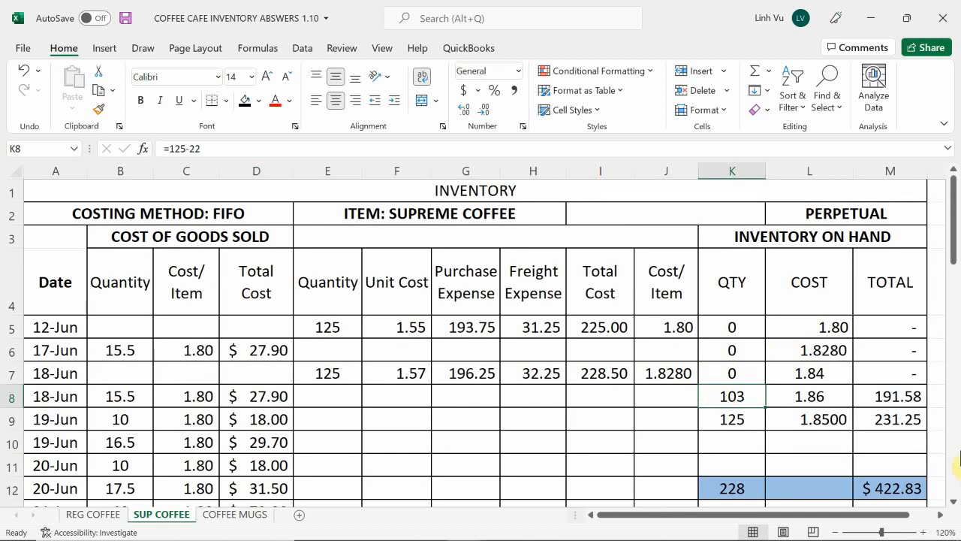
pyautogui.write('=103-42')
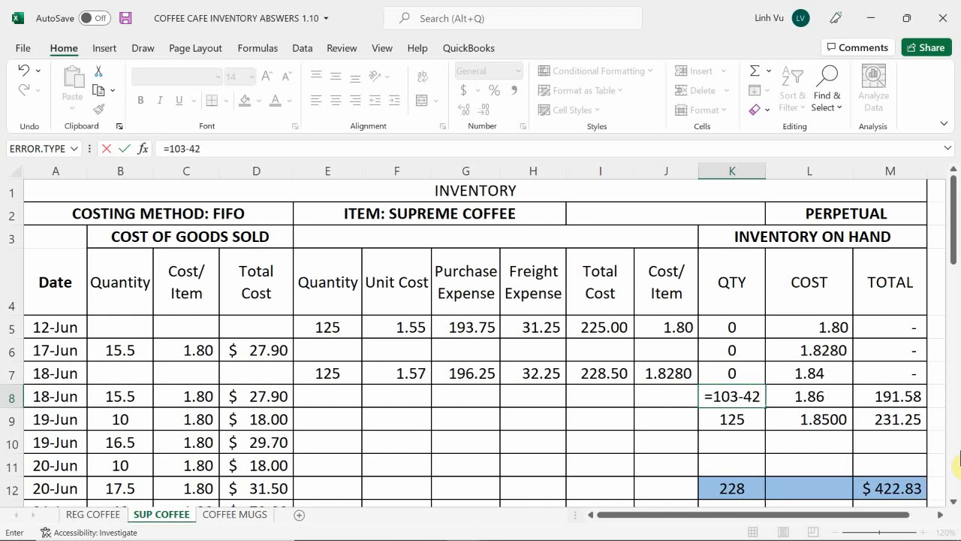
pyautogui.press('Return')
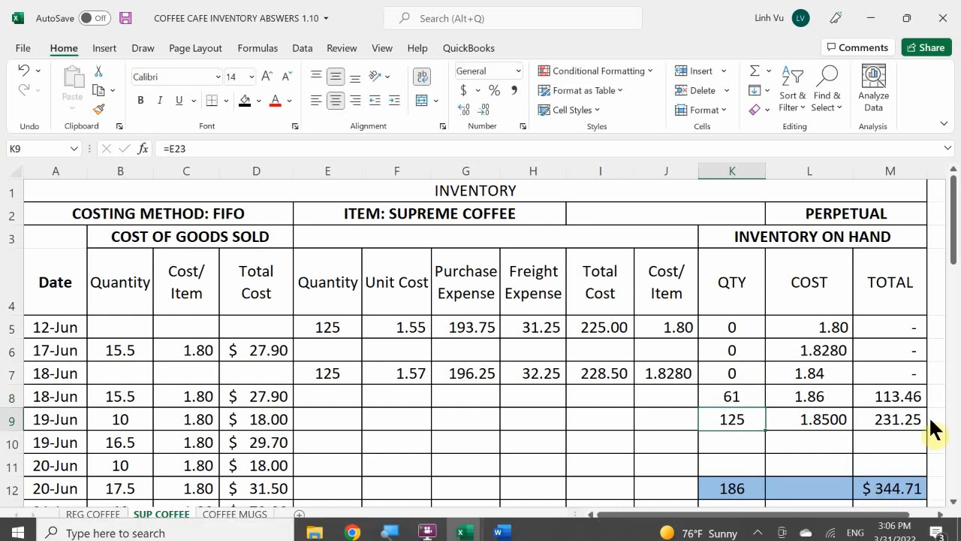
# Enter the 26-Jun regular coffee cost of 68.45 from REG COFFEE as the COGS - Regular Coffee debit in D650 of the general journal
pyautogui.scroll(-1, 791, 420)
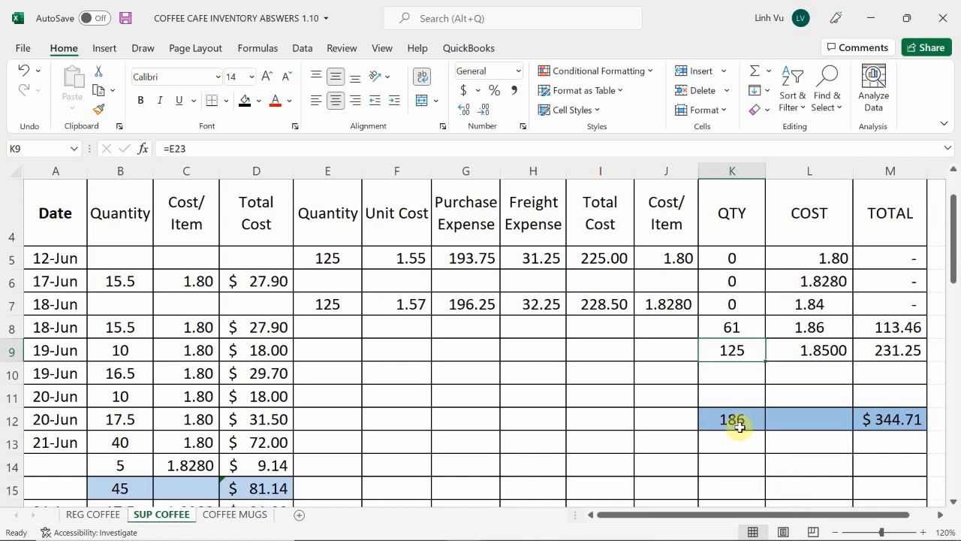
pyautogui.scroll(-4, 741, 427)
pyautogui.scroll(-3, 742, 427)
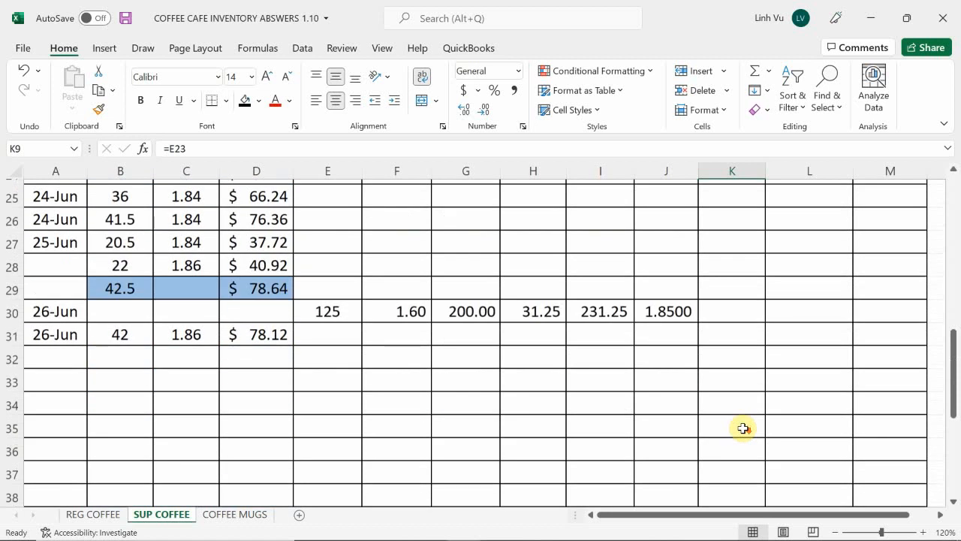
pyautogui.scroll(2, 742, 427)
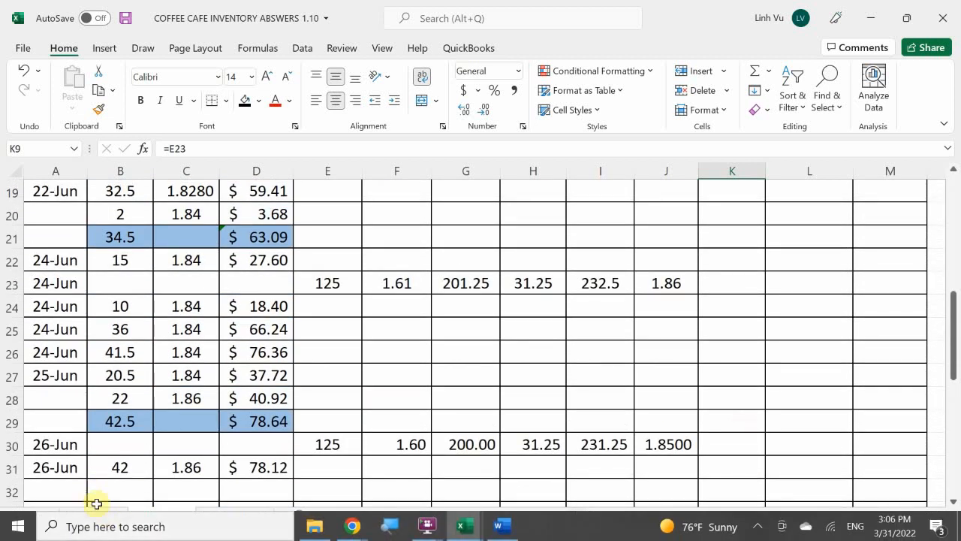
pyautogui.click(108, 517)
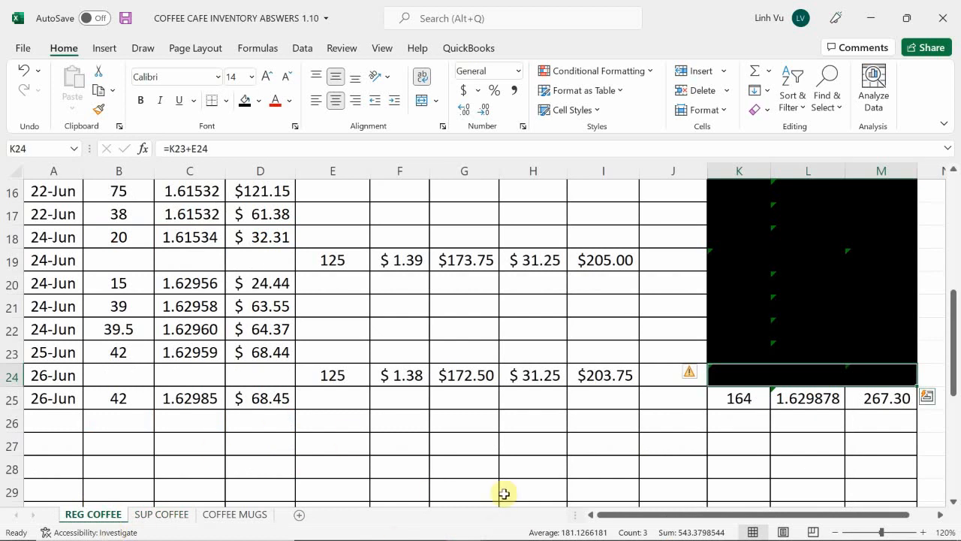
pyautogui.moveTo(463, 526)
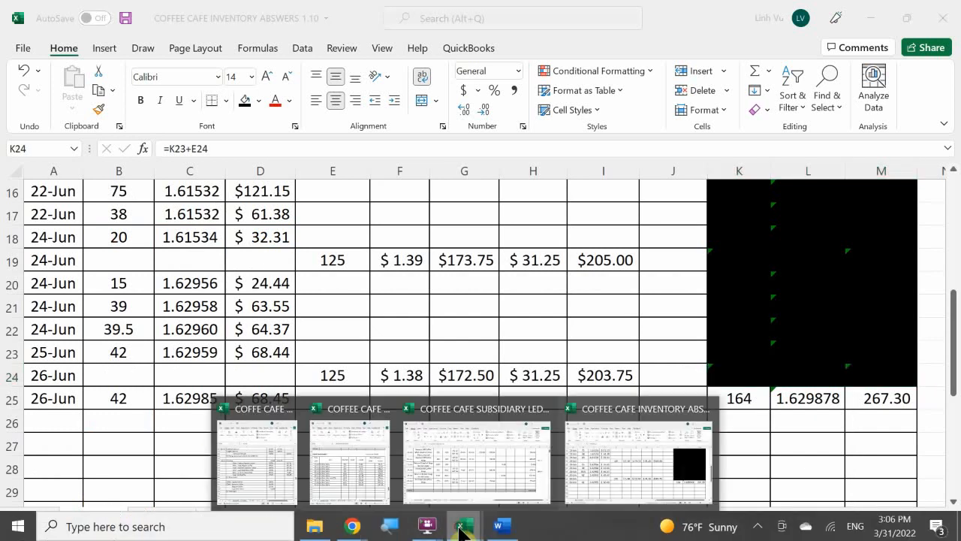
pyautogui.click(254, 472)
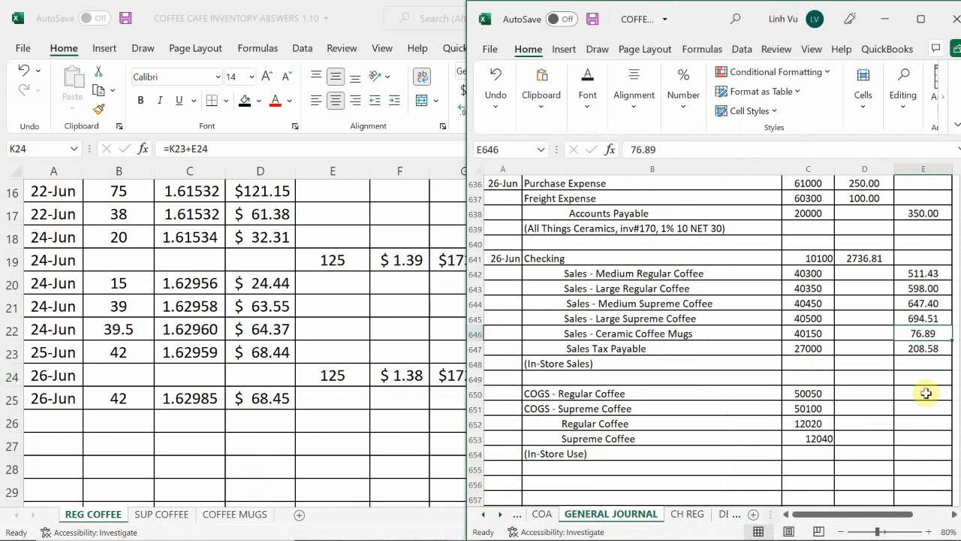
pyautogui.click(865, 395)
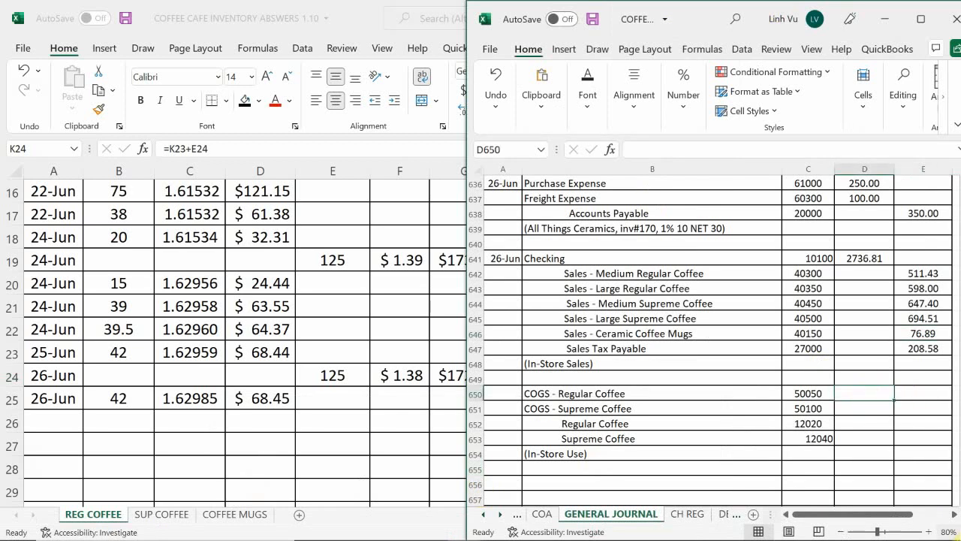
pyautogui.write('68.45')
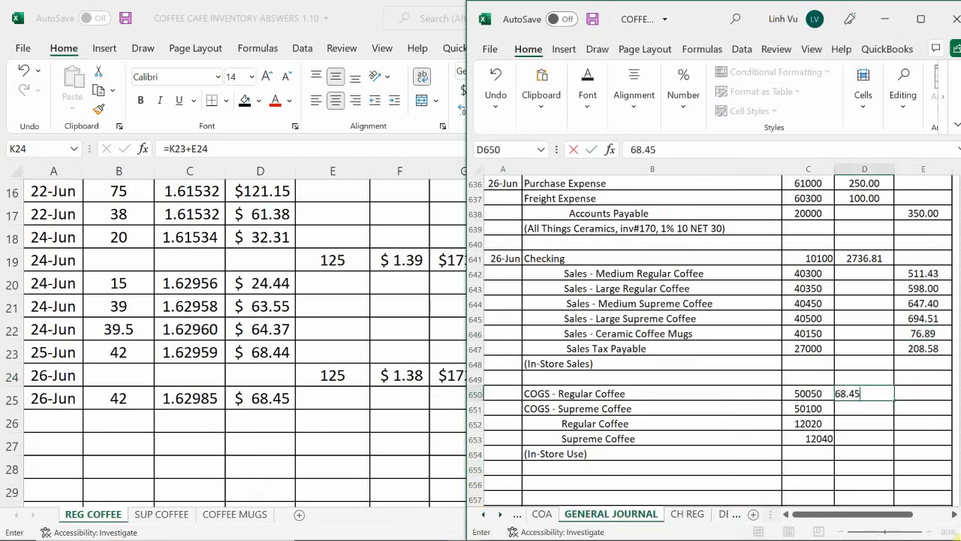
pyautogui.press('Return')
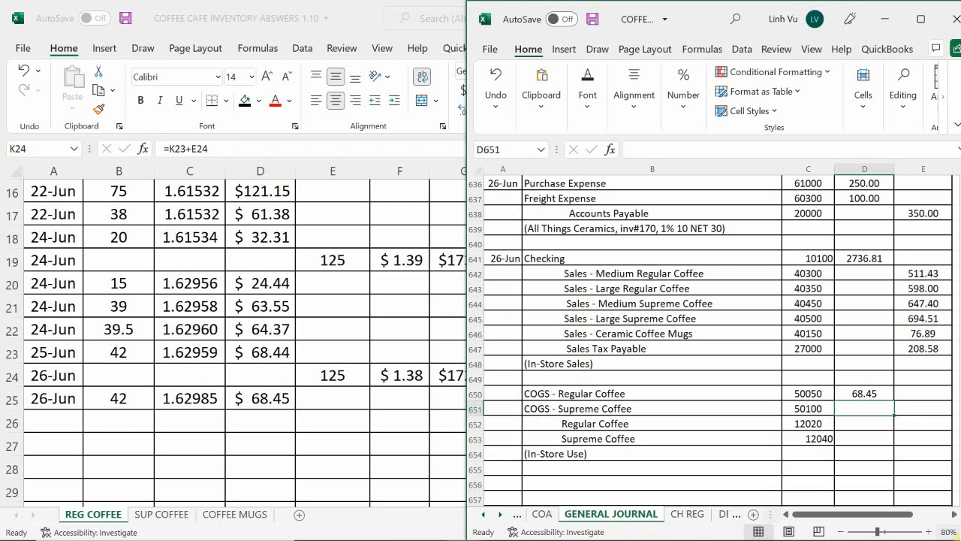
# Link the Regular Coffee credit in E652 to the COGS debit in D650
pyautogui.press('Down')
pyautogui.press('Right')
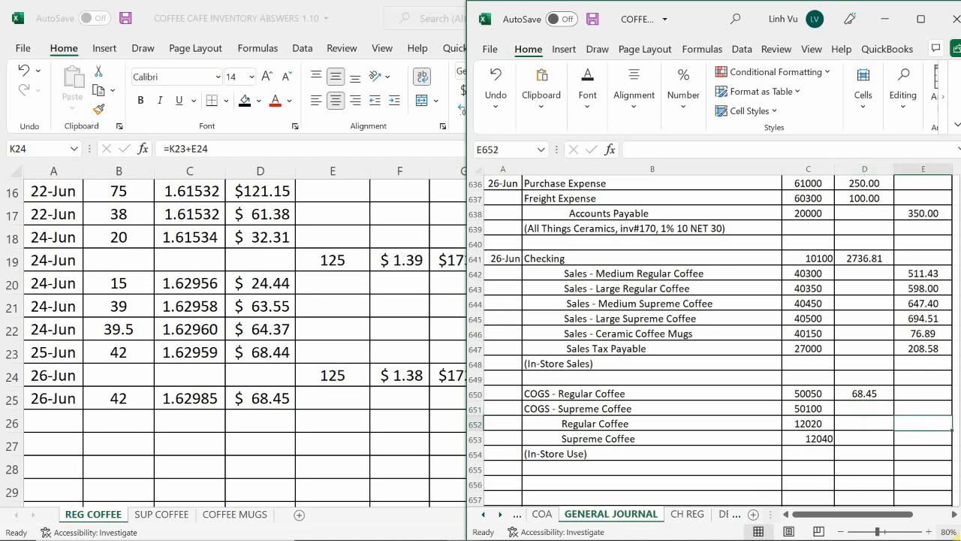
pyautogui.write('=')
pyautogui.press('Left')
pyautogui.press('Up')
pyautogui.press('Up')
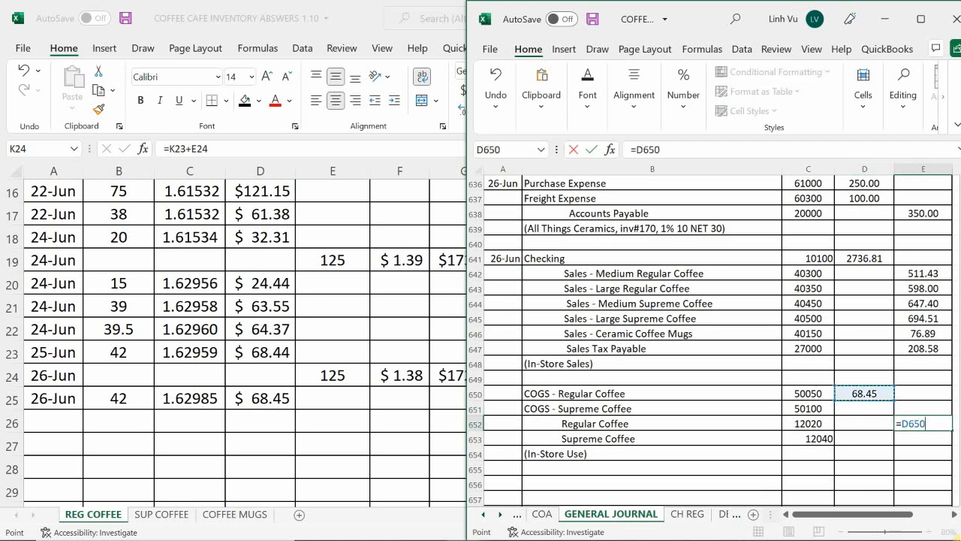
pyautogui.press('Return')
# Look up the 26-Jun cost on the SUP COFFEE sheet and enter 78.12 as the COGS - Supreme Coffee debit in D651 of the journal
pyautogui.press('Up')
pyautogui.press('Up')
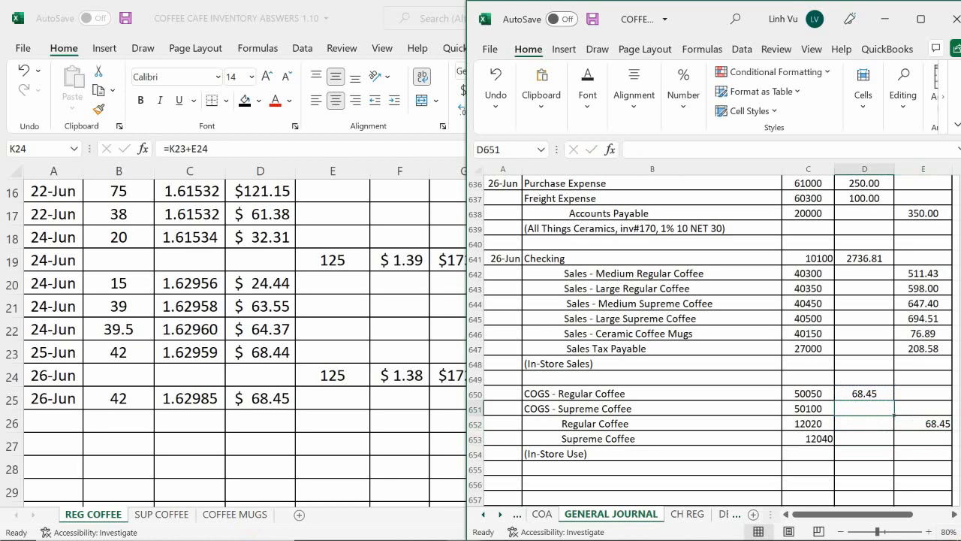
pyautogui.click(164, 515)
pyautogui.click(164, 515)
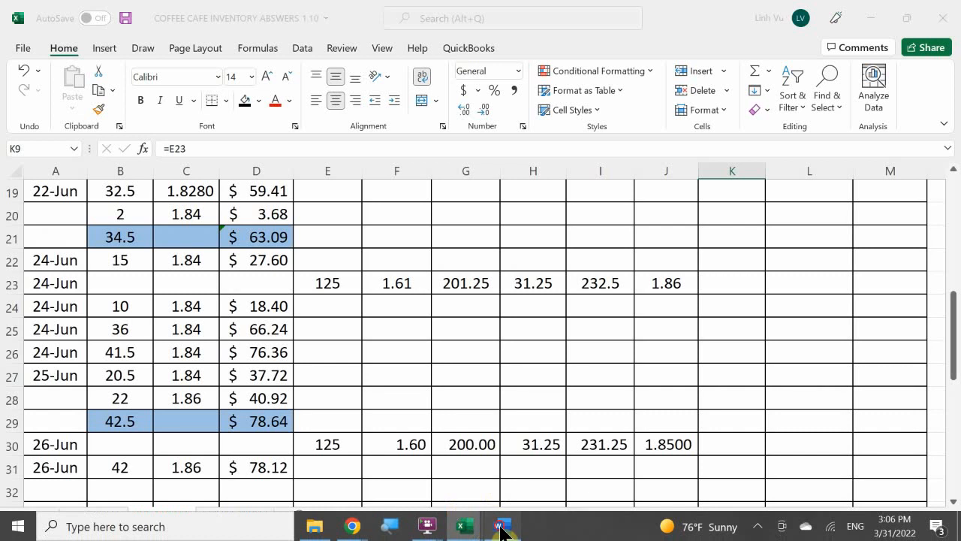
pyautogui.click(499, 525)
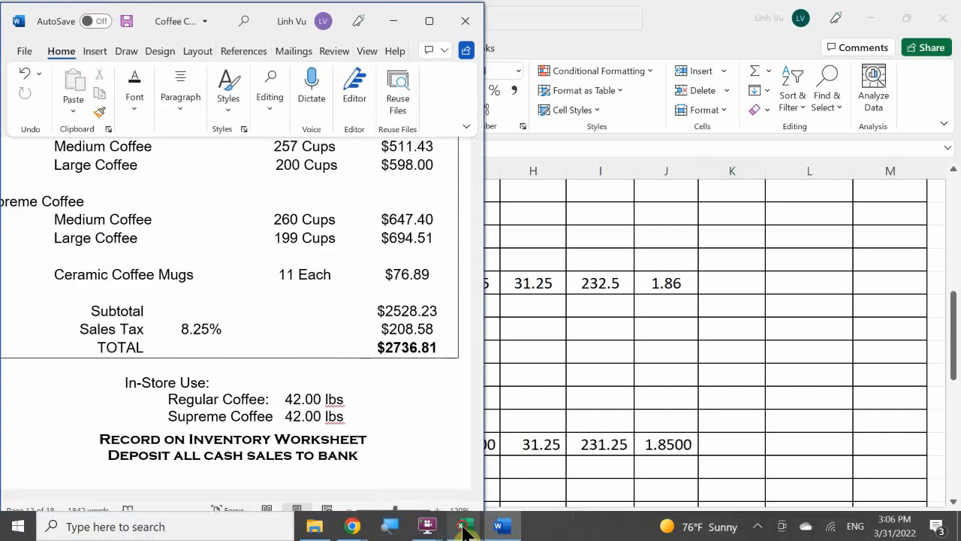
pyautogui.moveTo(461, 524)
pyautogui.click(274, 479)
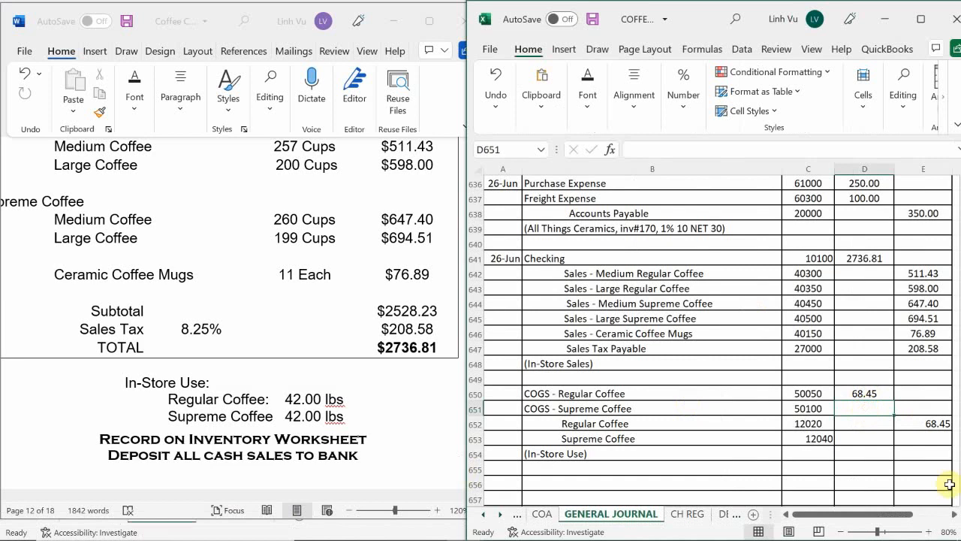
pyautogui.write('78.12')
pyautogui.press('Return')
pyautogui.press('Return')
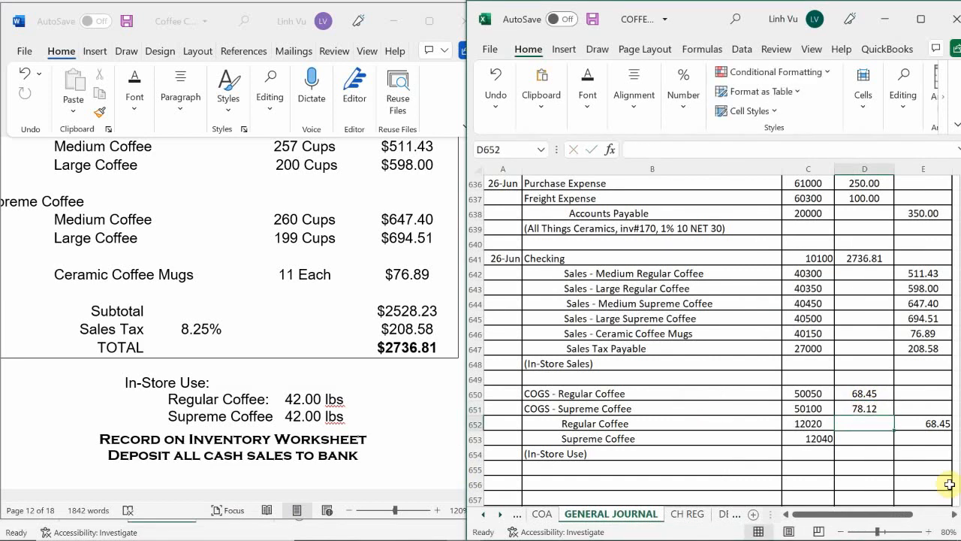
# Link the Supreme Coffee credit in E653 to the COGS debit in D651
pyautogui.press('Right')
pyautogui.write('=')
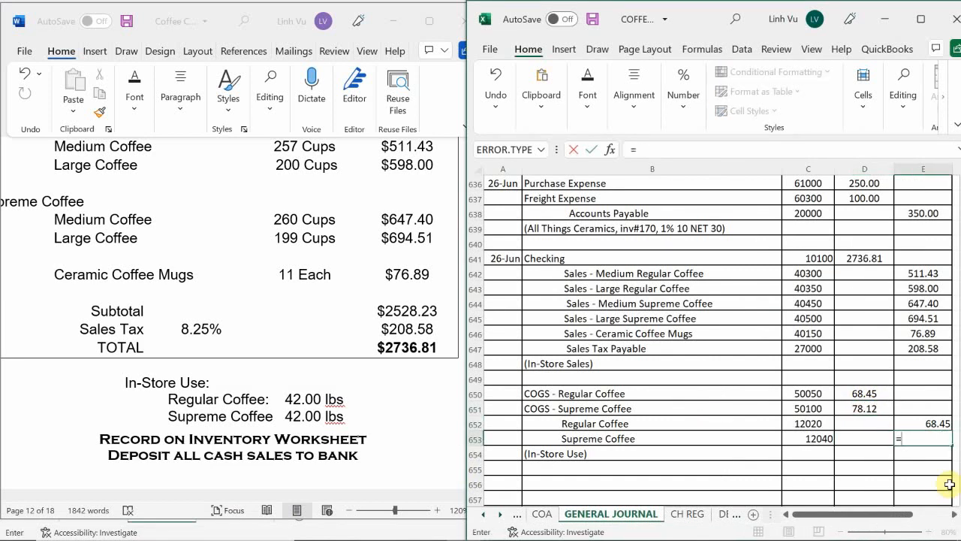
pyautogui.press('Left')
pyautogui.press('Up')
pyautogui.press('Up')
pyautogui.press('Return')
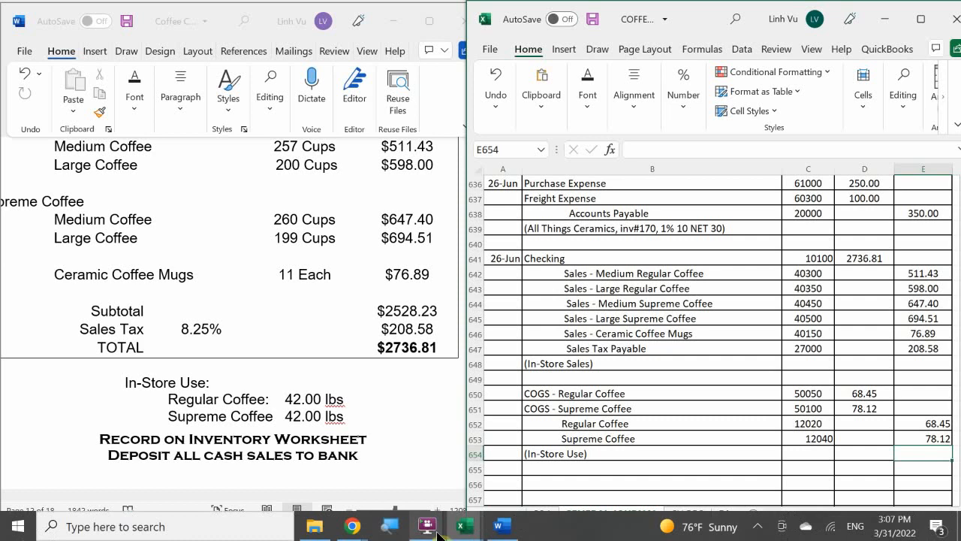
# Switch to the ledger workbook's COGS sheet and date the COGS – Regular Coffee entry 26-Jun in A30
pyautogui.moveTo(447, 518)
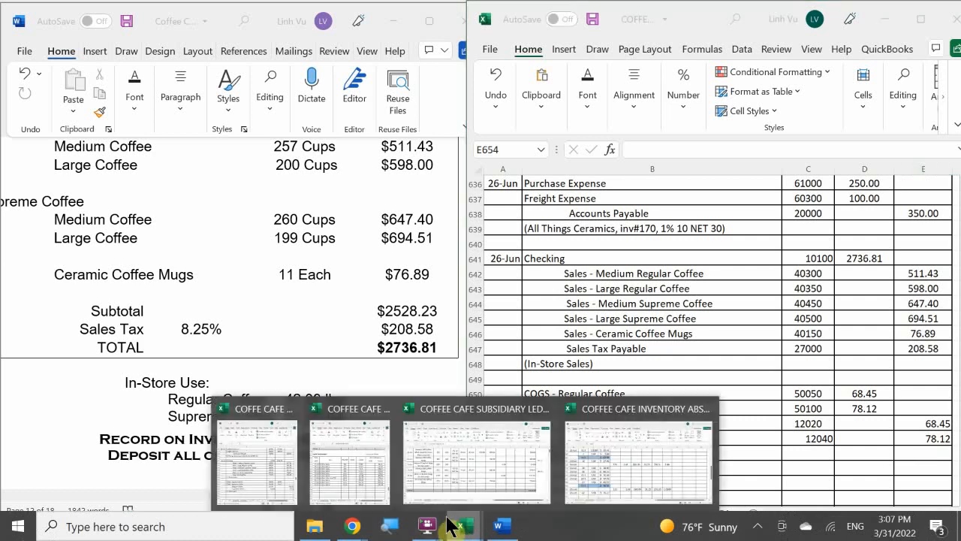
pyautogui.click(339, 459)
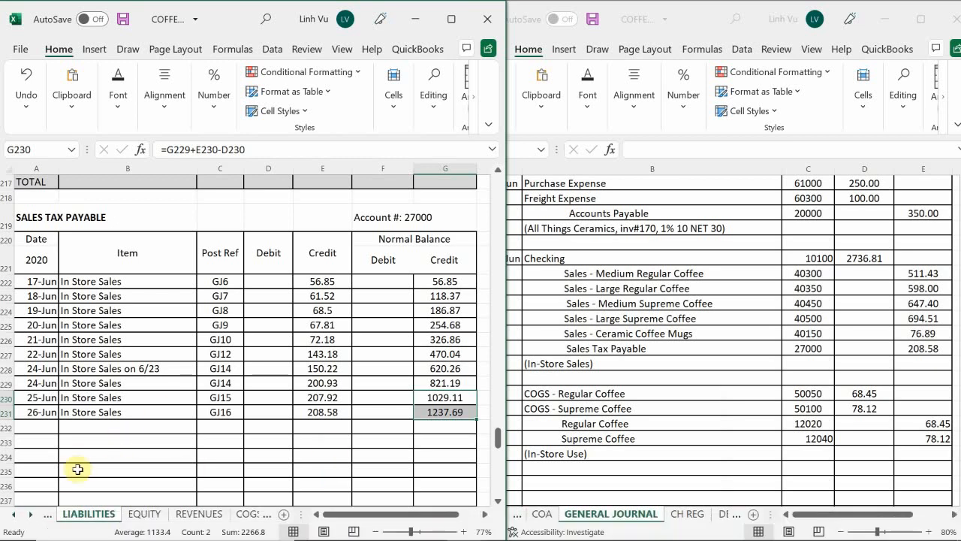
pyautogui.click(248, 515)
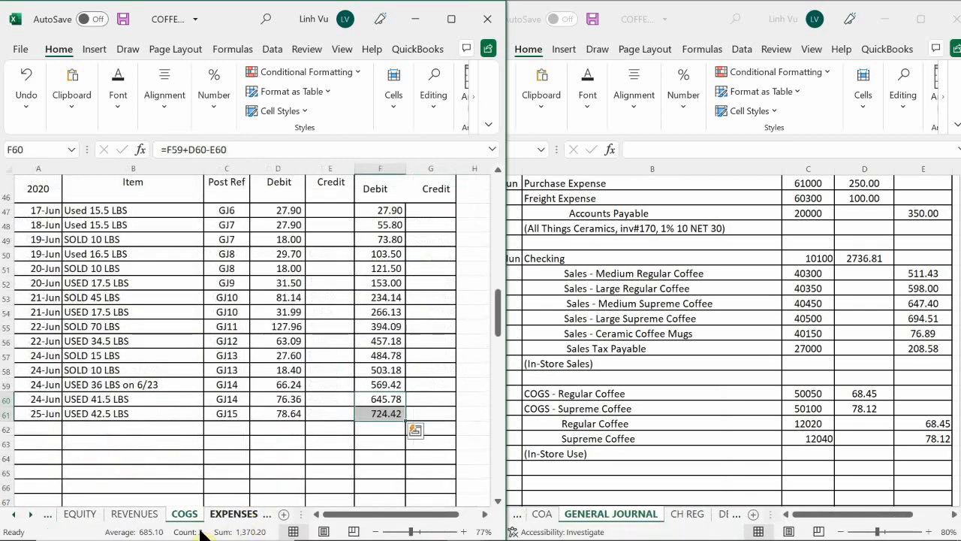
pyautogui.click(189, 470)
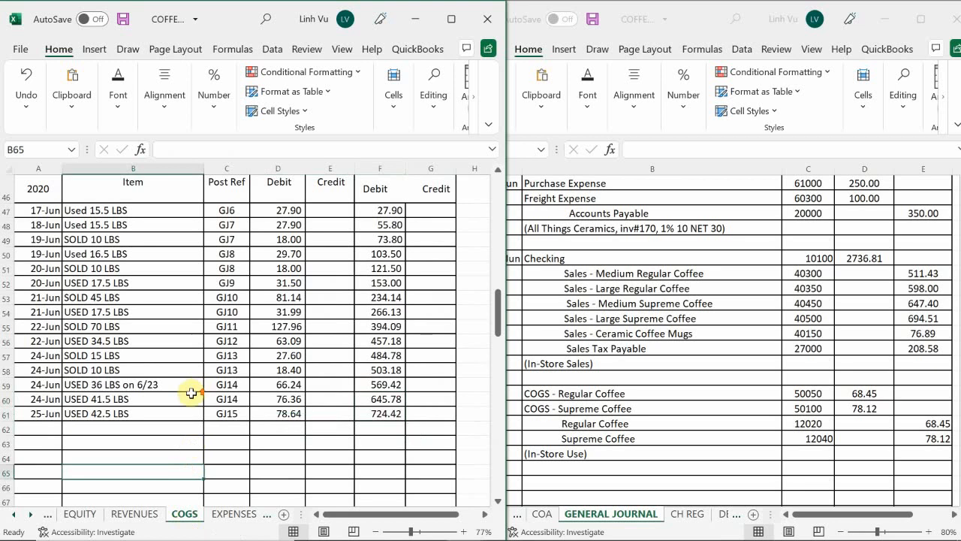
pyautogui.scroll(15, 188, 392)
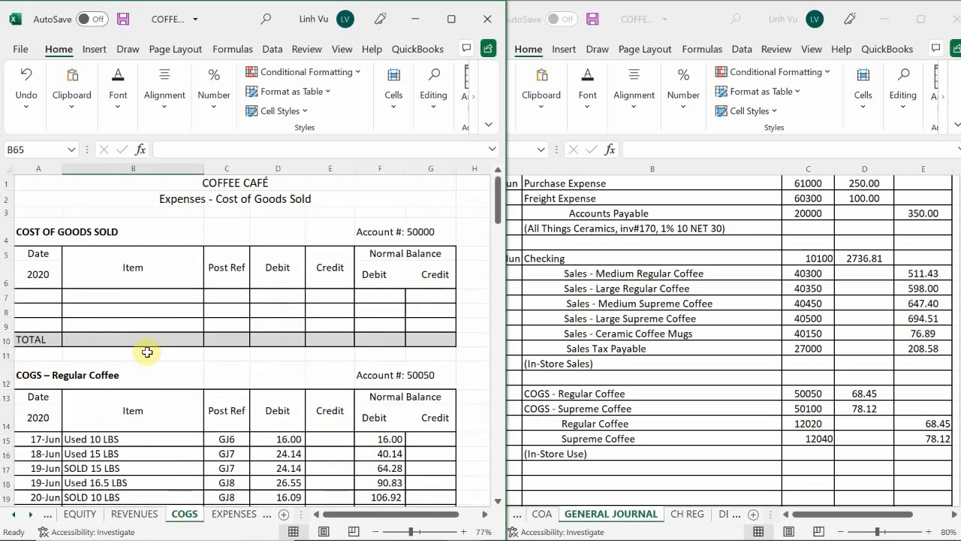
pyautogui.scroll(-3, 146, 350)
pyautogui.scroll(-3, 136, 359)
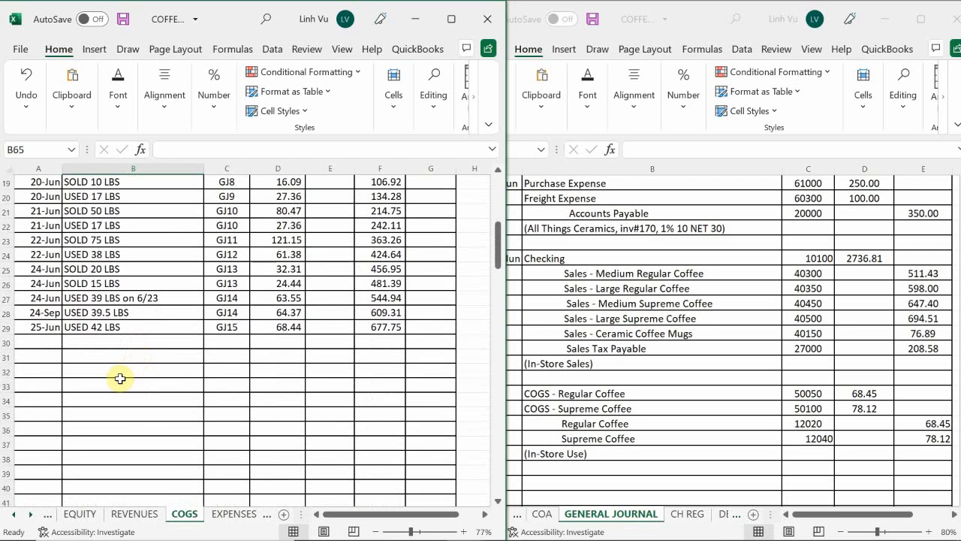
pyautogui.scroll(1, 120, 378)
pyautogui.click(34, 383)
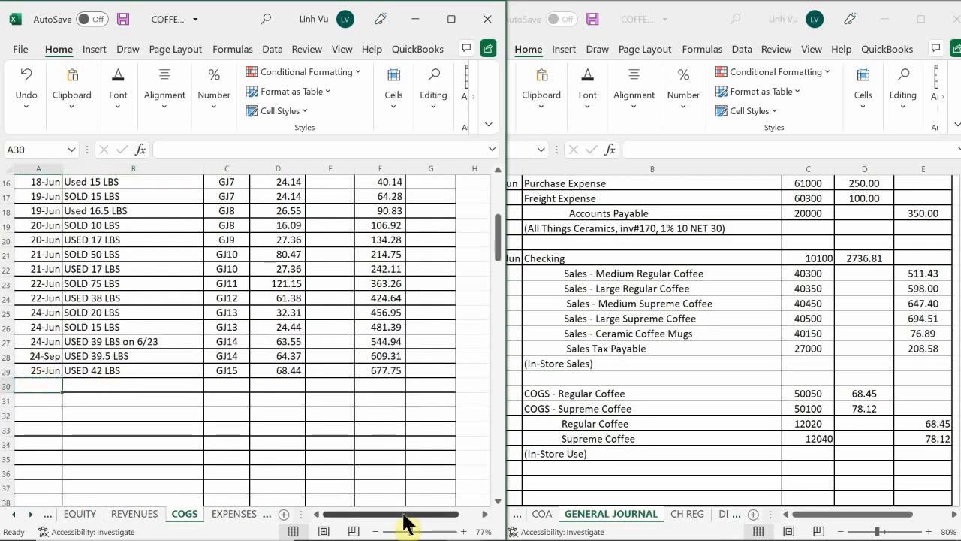
pyautogui.write('6/')
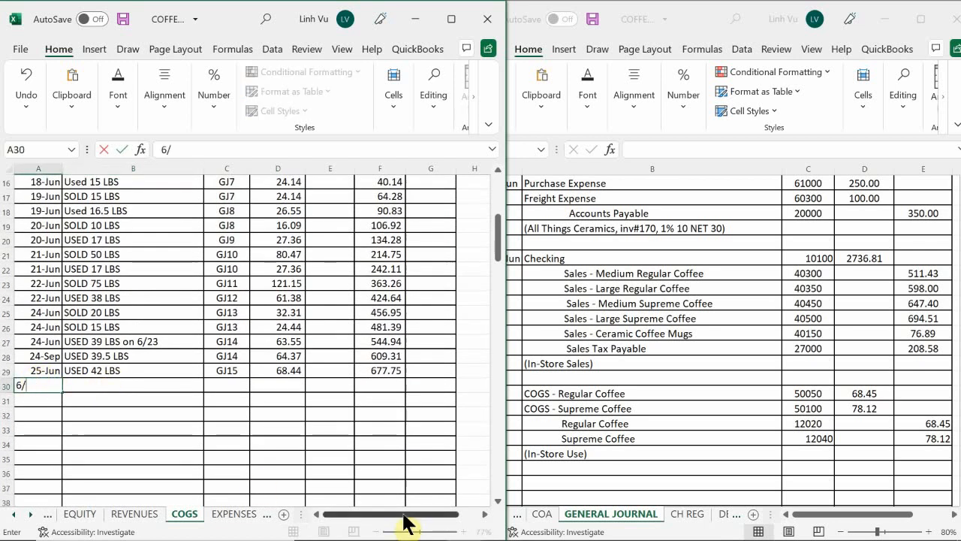
pyautogui.write('26-Jun')
pyautogui.press('Tab')
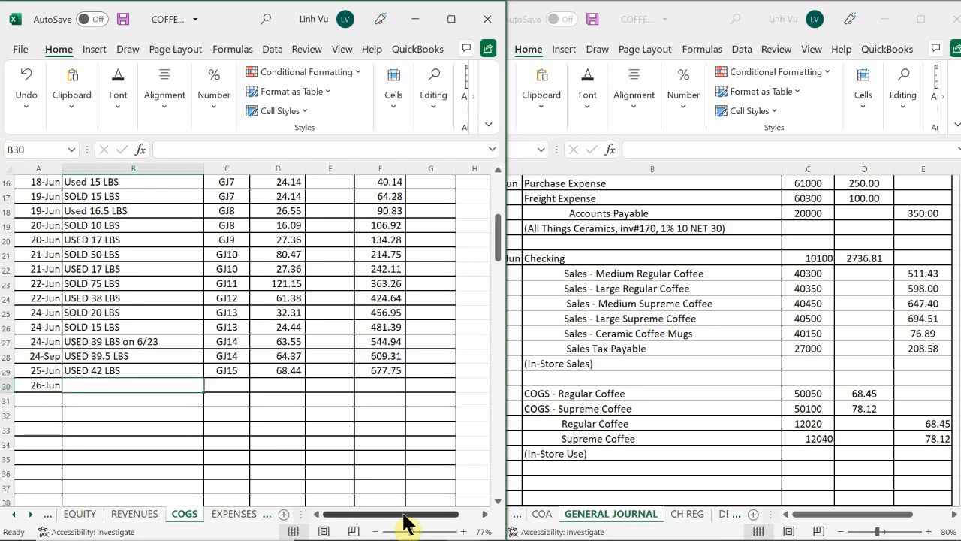
# Link the item in B30 to the USED 42 LBS entry above it and set the post reference in C30 to GJ16
pyautogui.write('=')
pyautogui.press('Up')
pyautogui.press('Return')
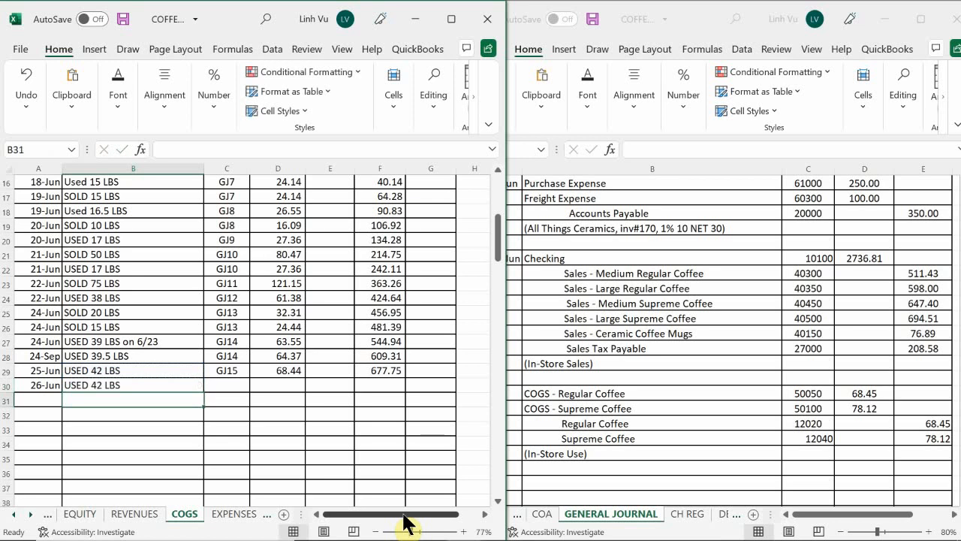
pyautogui.press('Right')
pyautogui.press('Up')
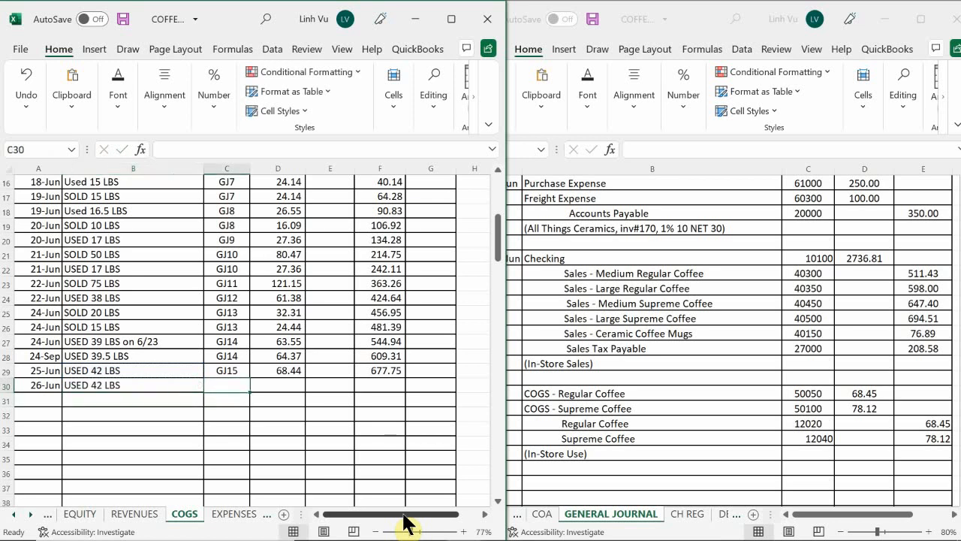
pyautogui.write('GJ16')
pyautogui.press('Return')
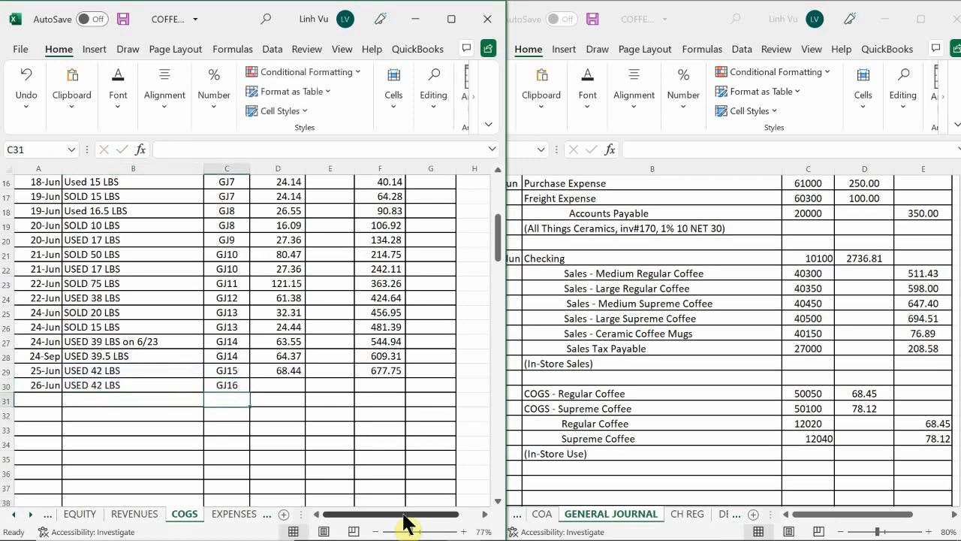
# Enter the 68.45 debit in D30 for regular coffee and extend the running balance formula from F29 to F30
pyautogui.press('Right')
pyautogui.press('Up')
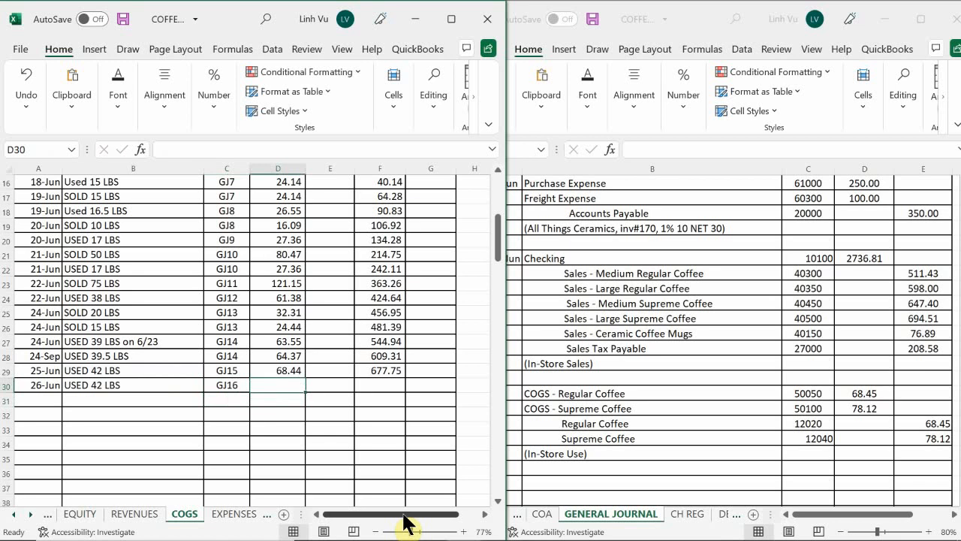
pyautogui.write('6')
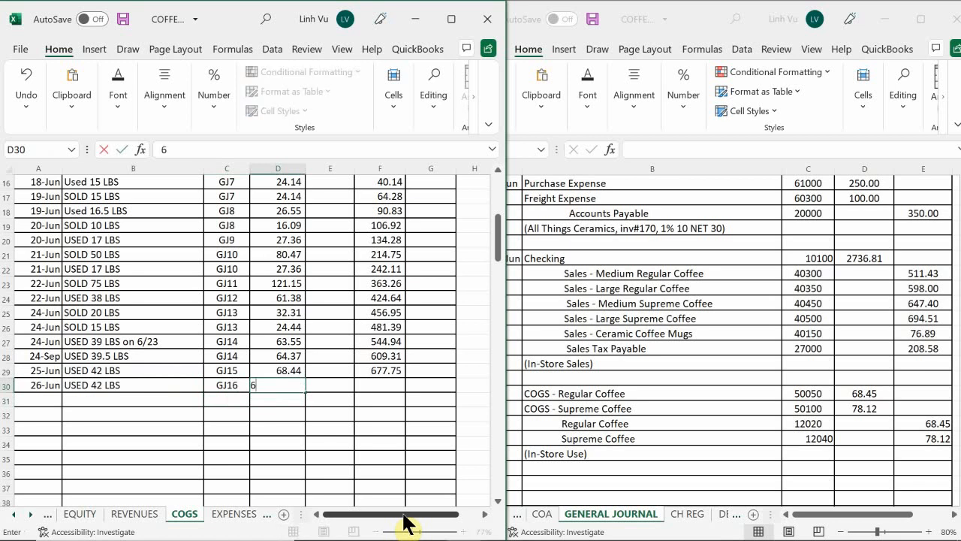
pyautogui.write('8.45')
pyautogui.press('Return')
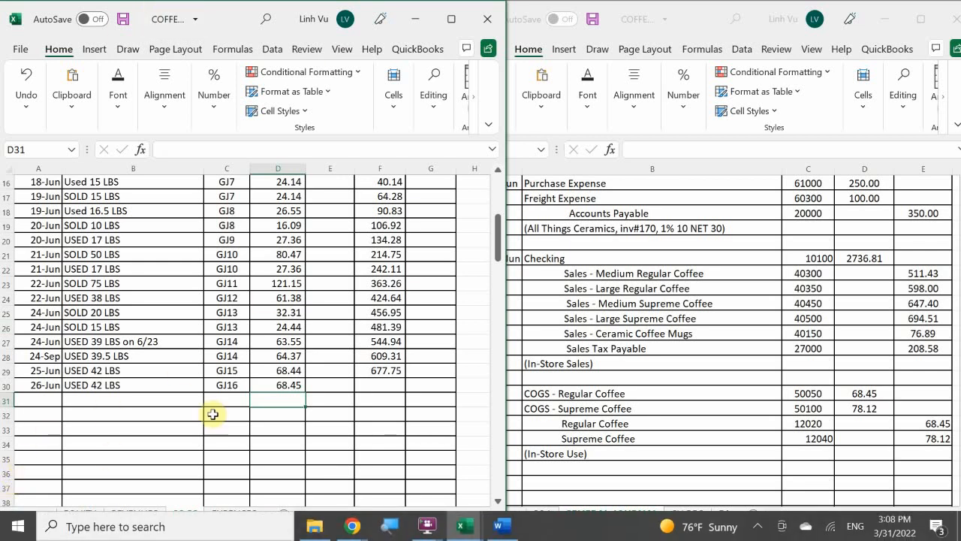
pyautogui.click(386, 369)
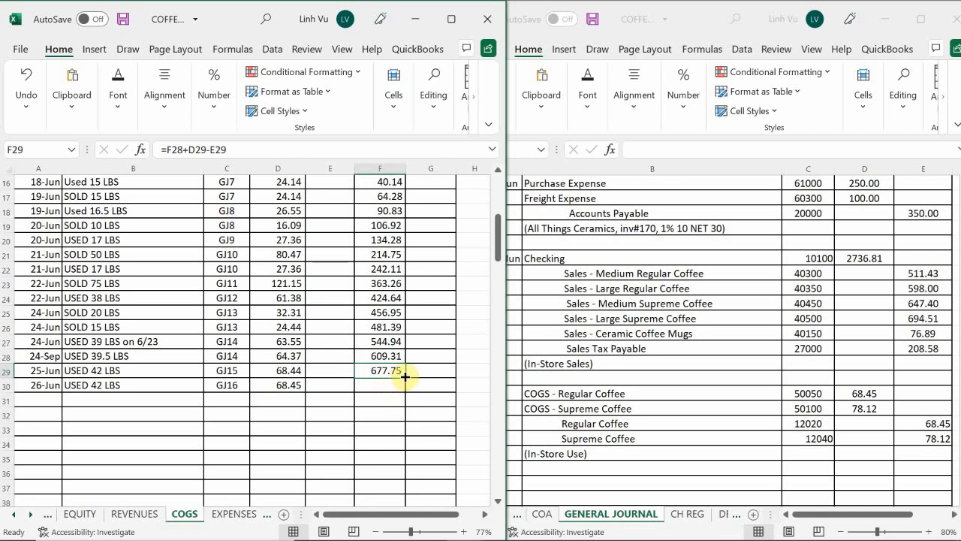
pyautogui.moveTo(407, 395); pyautogui.dragTo(407, 396)
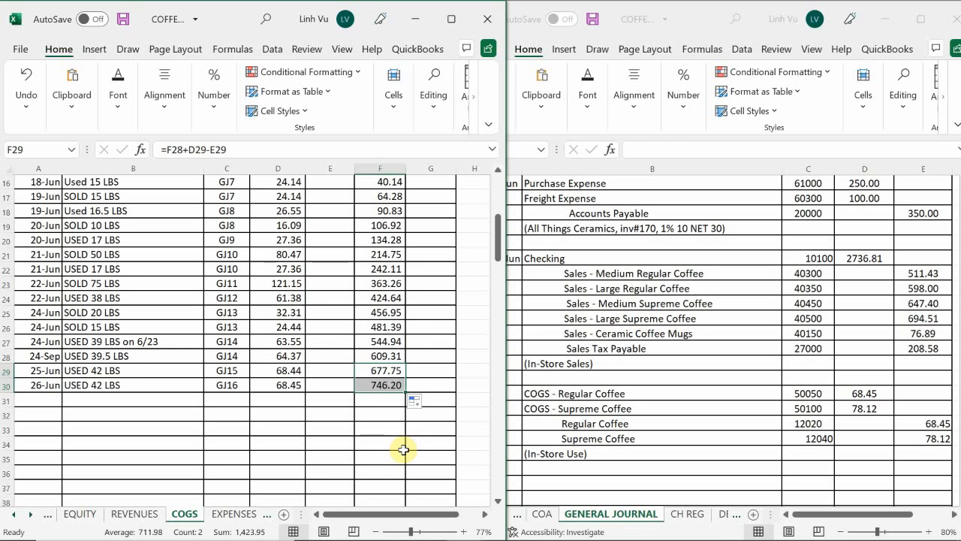
# Date the next entry in the COGS – Supreme Coffee account 26-Jun in A62
pyautogui.click(197, 433)
pyautogui.scroll(-5, 198, 432)
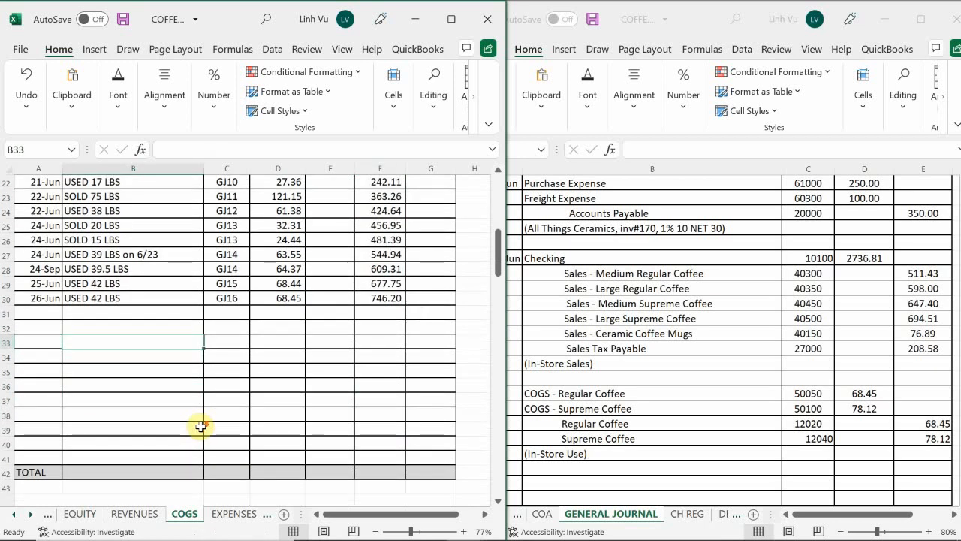
pyautogui.scroll(-6, 201, 427)
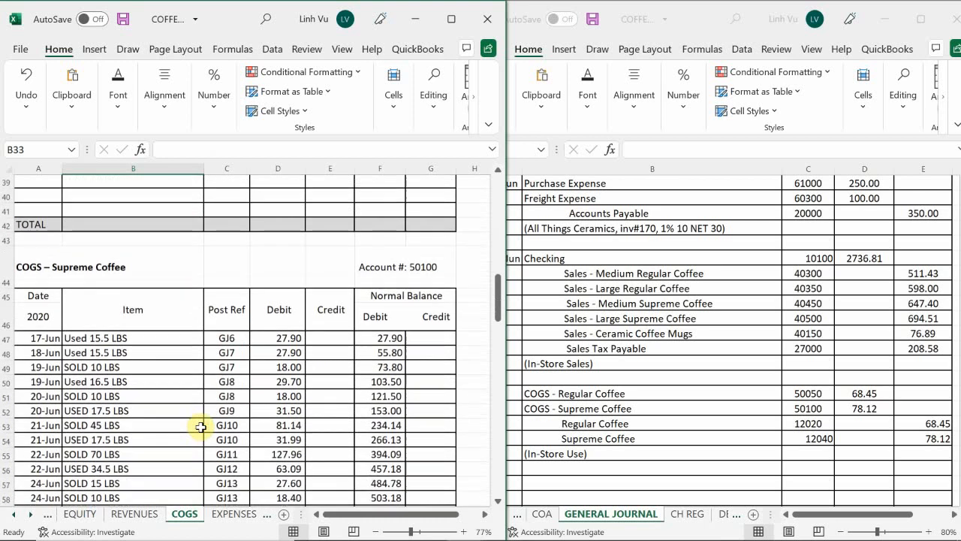
pyautogui.scroll(1, 201, 427)
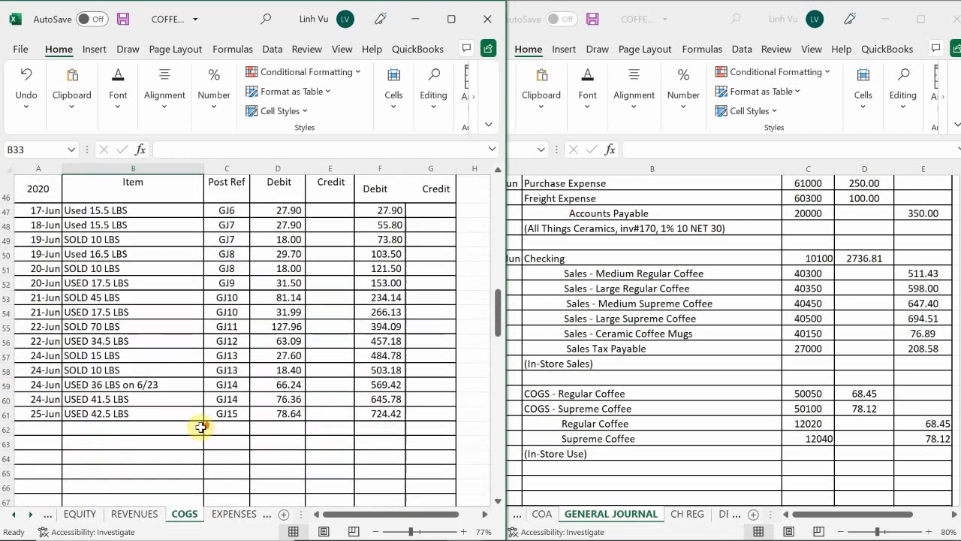
pyautogui.click(24, 426)
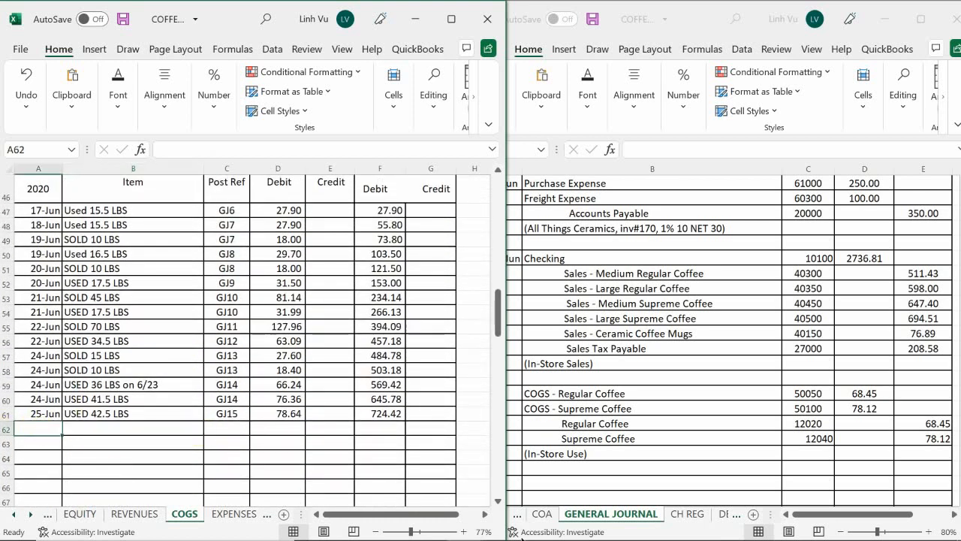
pyautogui.write('6/26')
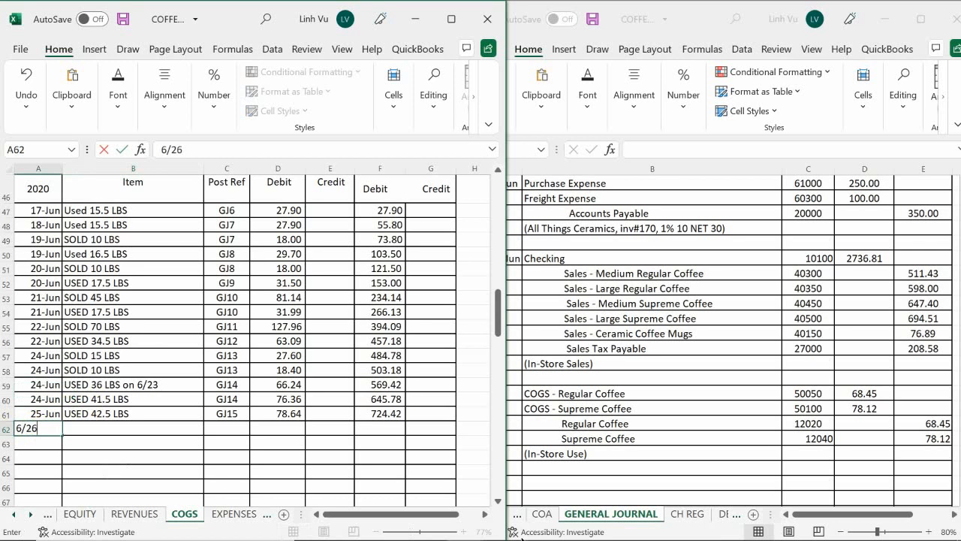
pyautogui.press('Return')
# Describe the 26-Jun supreme coffee entry as USED 42 LBS in B62, with post reference GJ16 in C62
pyautogui.press('Right')
pyautogui.press('Up')
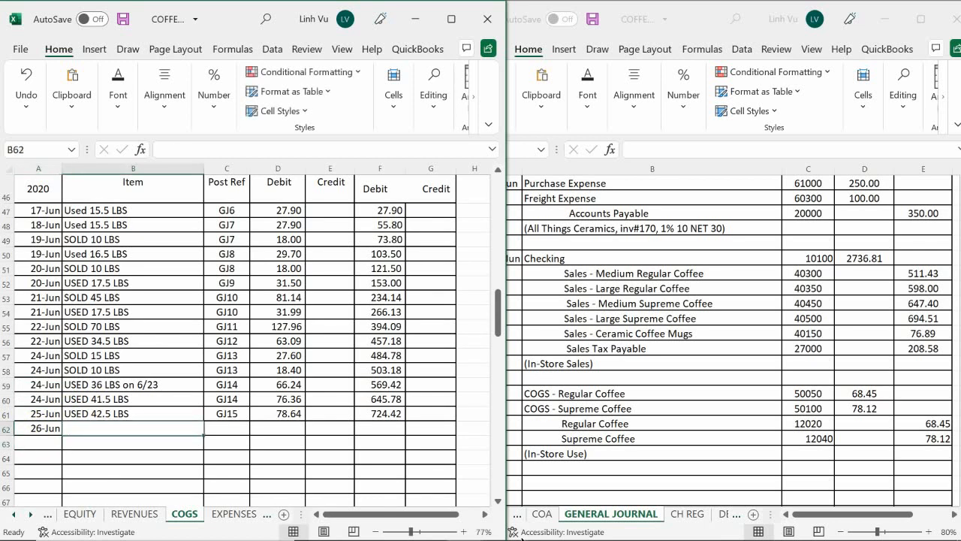
pyautogui.write('U')
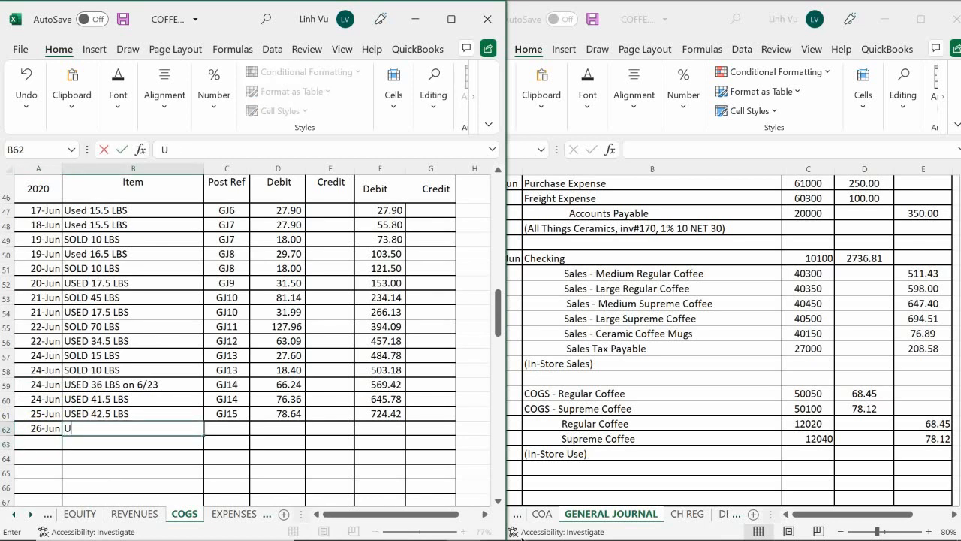
pyautogui.write('SED 42')
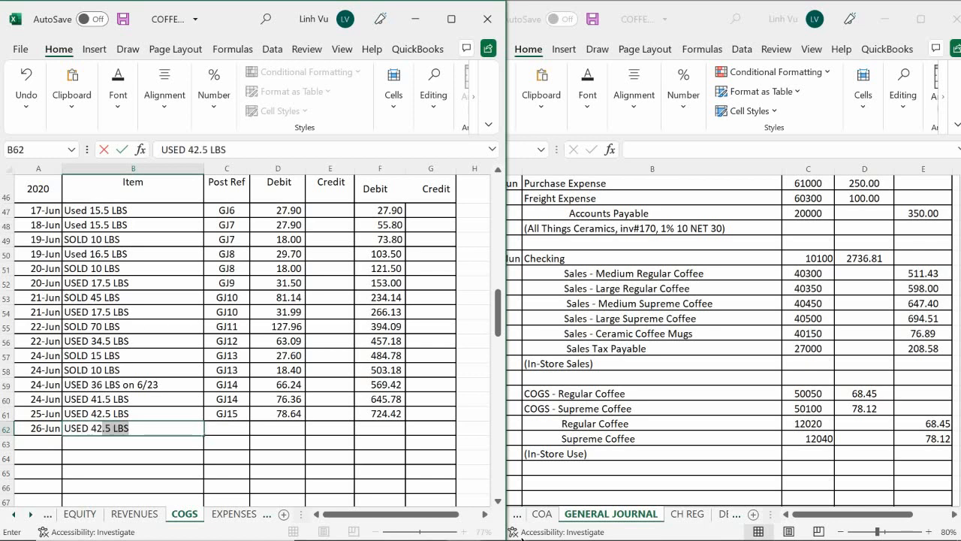
pyautogui.write(' LBS')
pyautogui.hotkey('ctrl', 'Return')
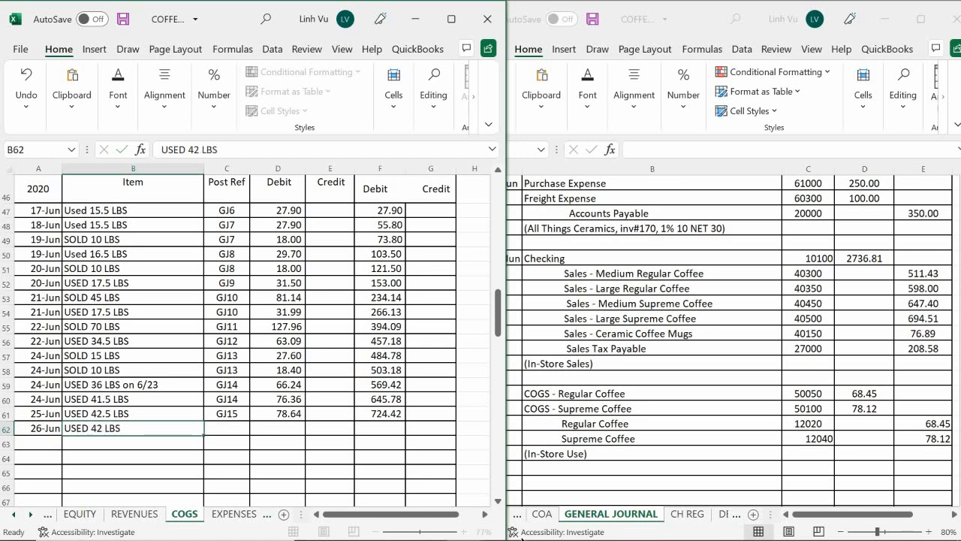
pyautogui.press('Tab')
pyautogui.write('GJ')
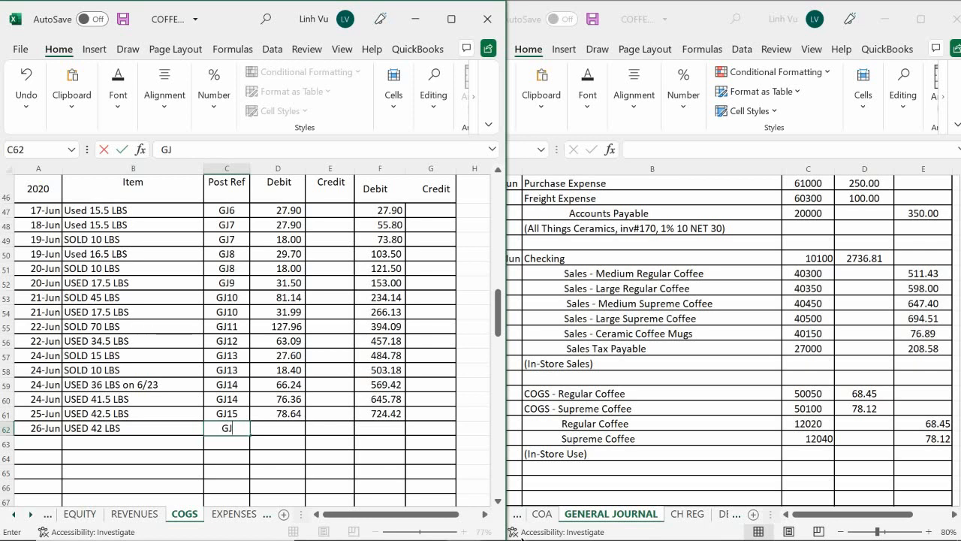
pyautogui.write('16')
pyautogui.press('Tab')
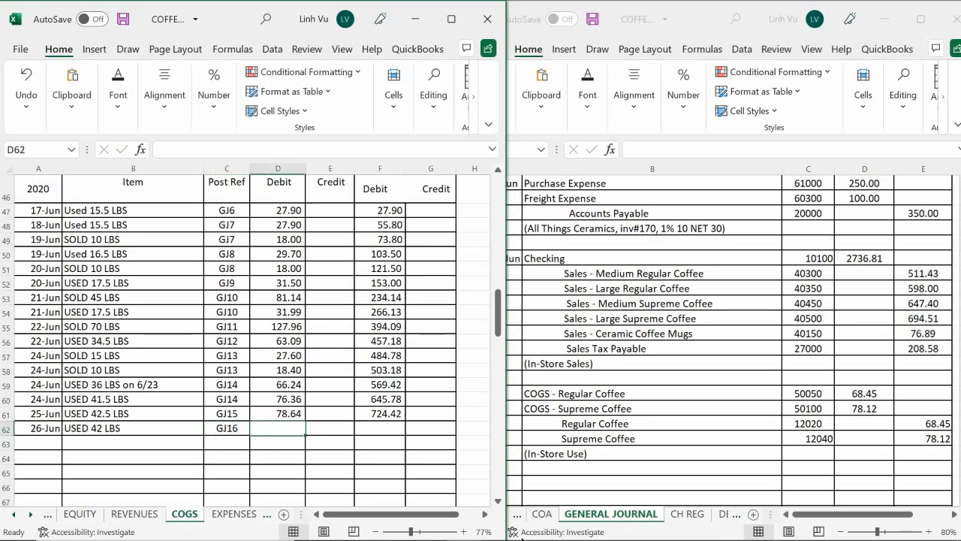
# Enter the 78.12 debit in D62 for supreme coffee and extend the running balance formula from F61 to F62
pyautogui.write('78')
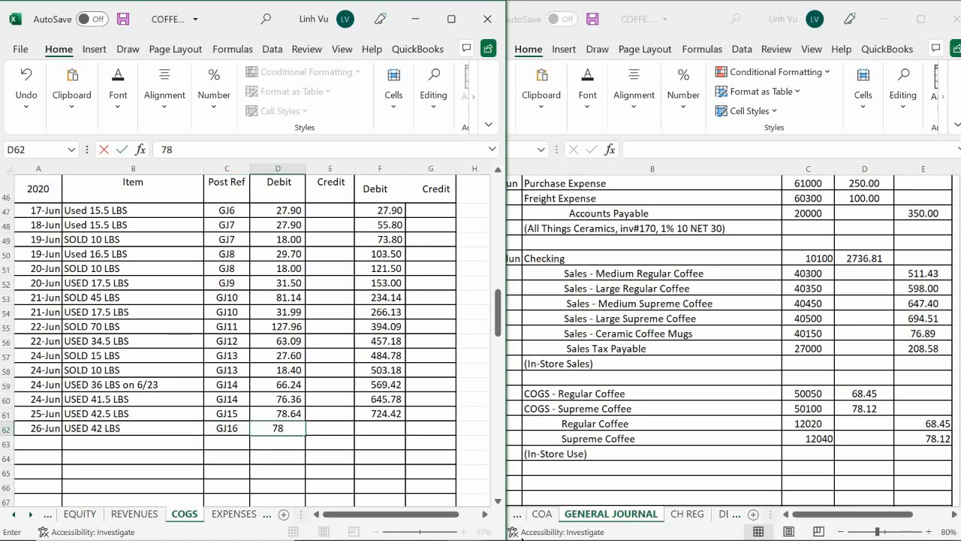
pyautogui.write('.')
pyautogui.write('12')
pyautogui.press('Return')
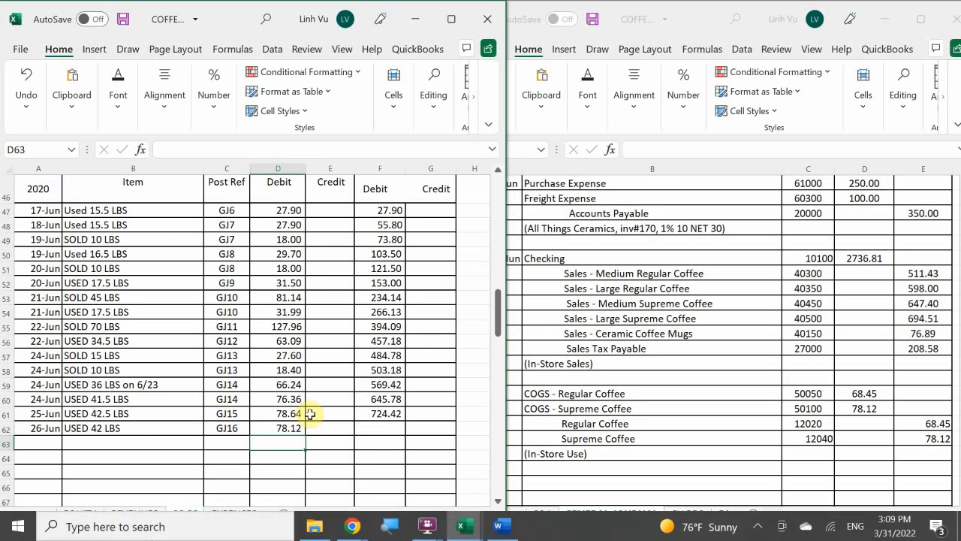
pyautogui.click(387, 412)
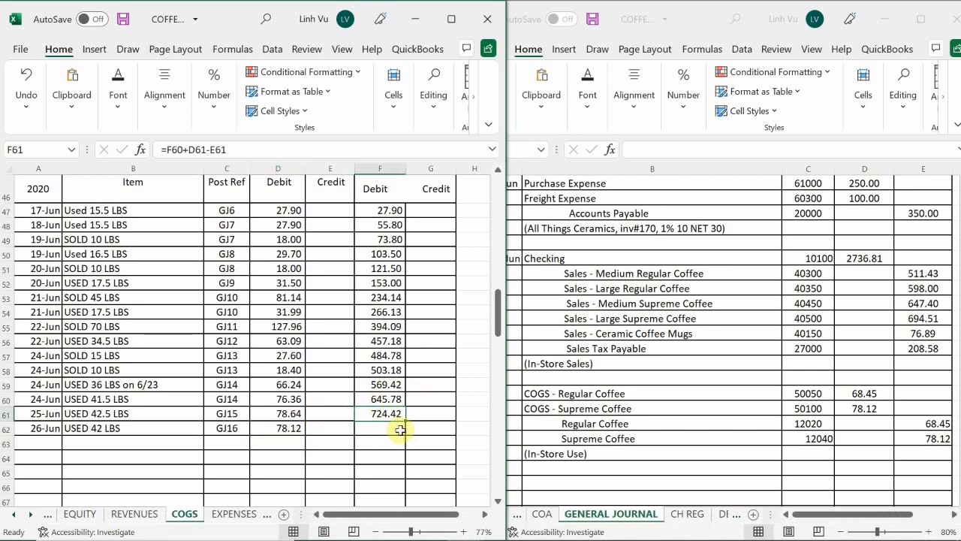
pyautogui.moveTo(405, 420); pyautogui.dragTo(405, 437)
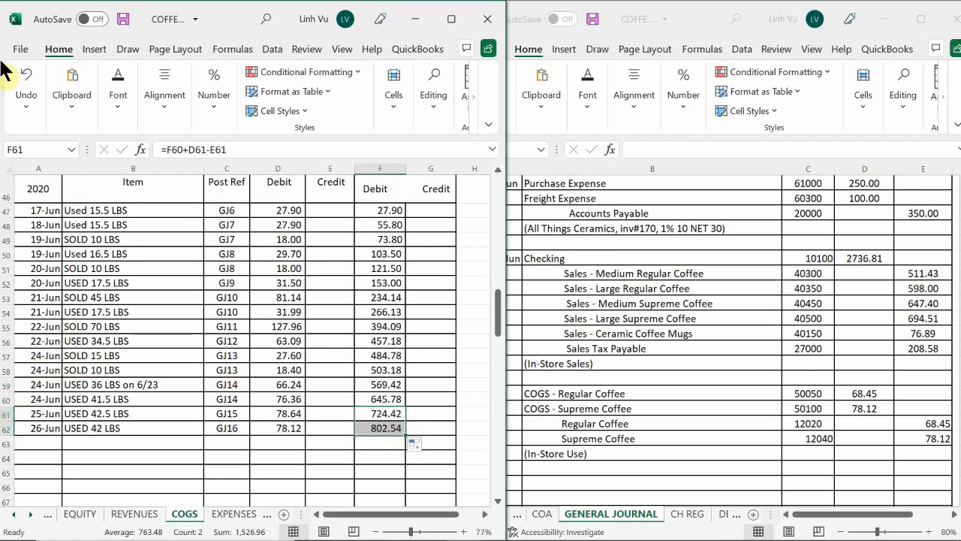
# Date the next entry in the Regular Coffee inventory account on the ASSETS sheet 26-Jun in A230
pyautogui.click(12, 513)
pyautogui.click(12, 513)
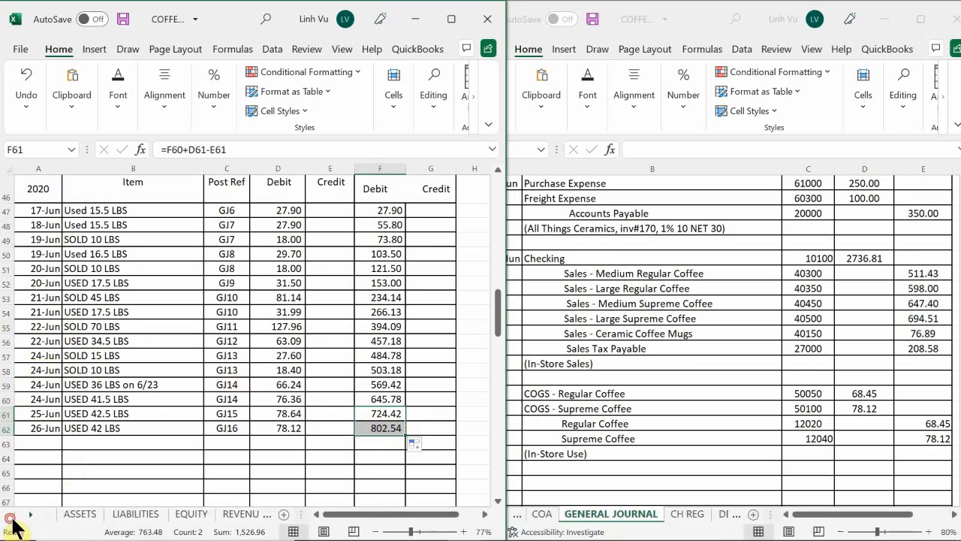
pyautogui.click(78, 515)
pyautogui.click(97, 449)
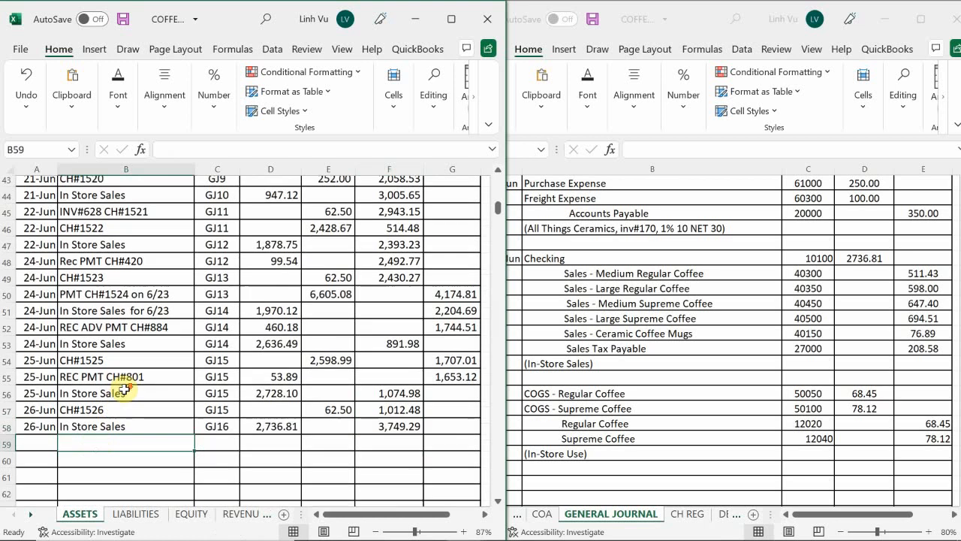
pyautogui.scroll(-15, 124, 389)
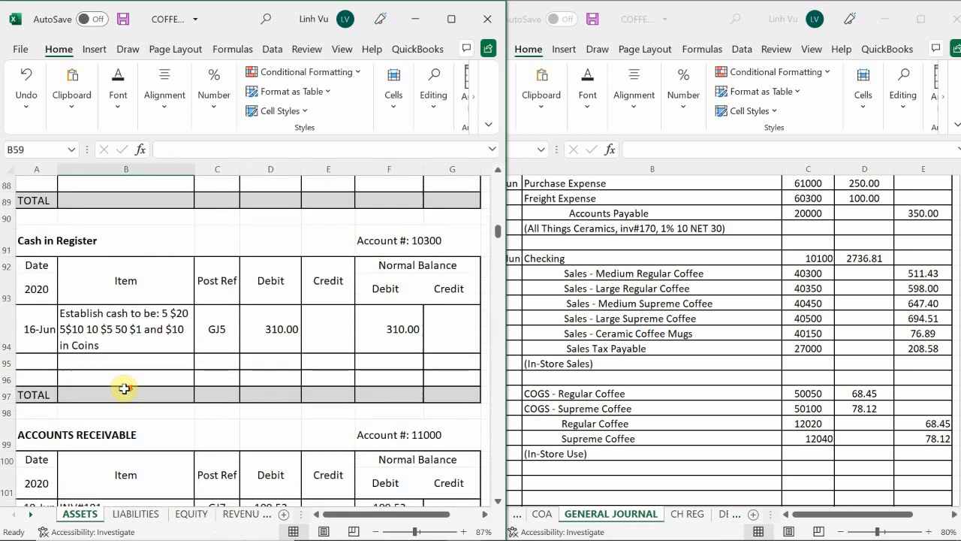
pyautogui.scroll(-11, 124, 389)
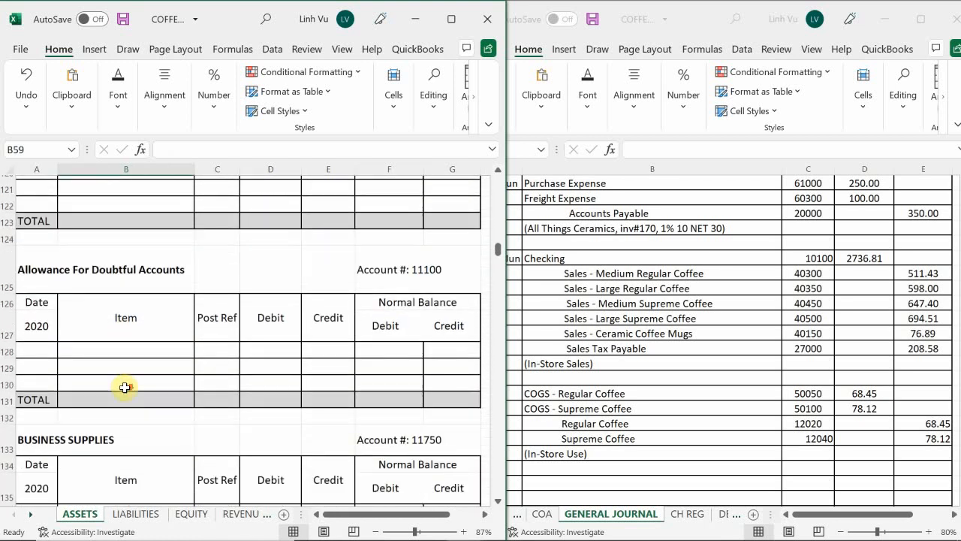
pyautogui.scroll(-7, 125, 387)
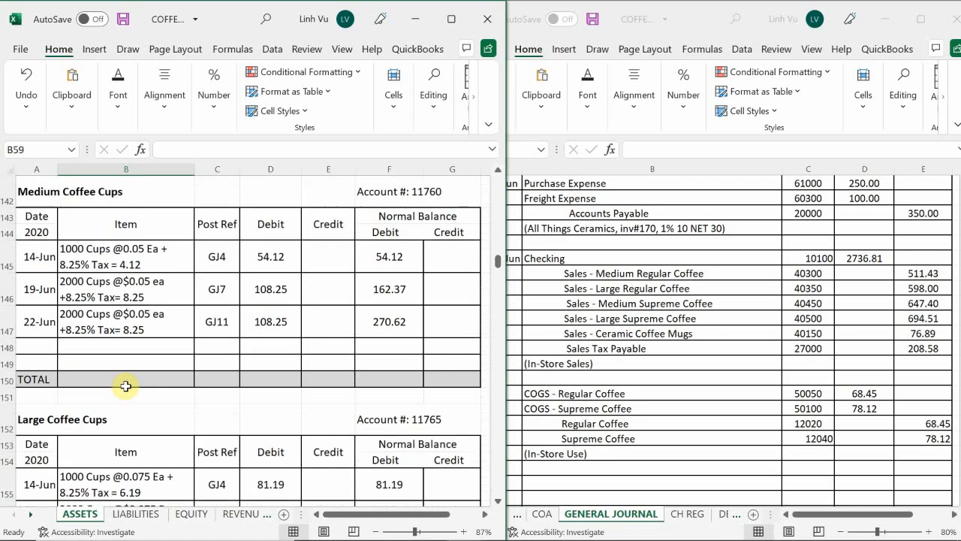
pyautogui.scroll(-7, 126, 386)
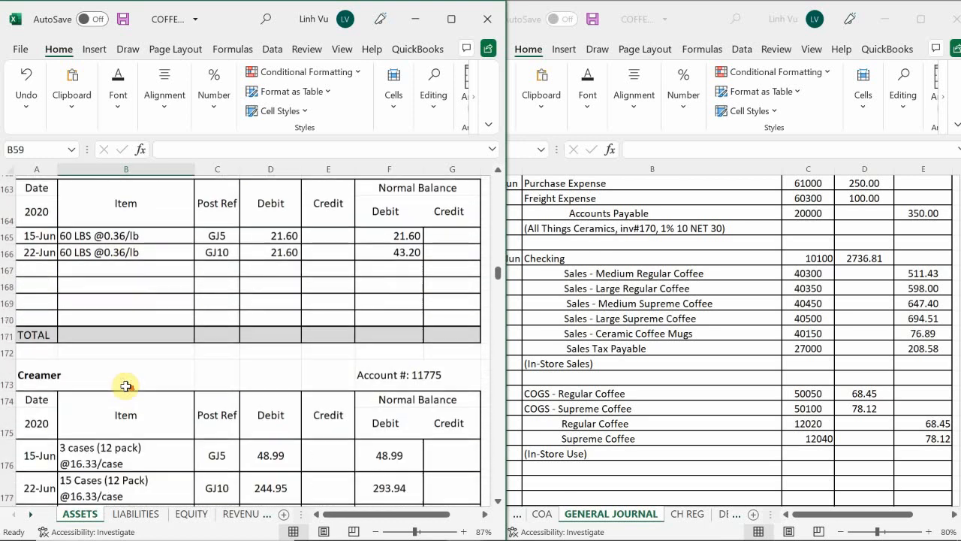
pyautogui.scroll(-10, 125, 385)
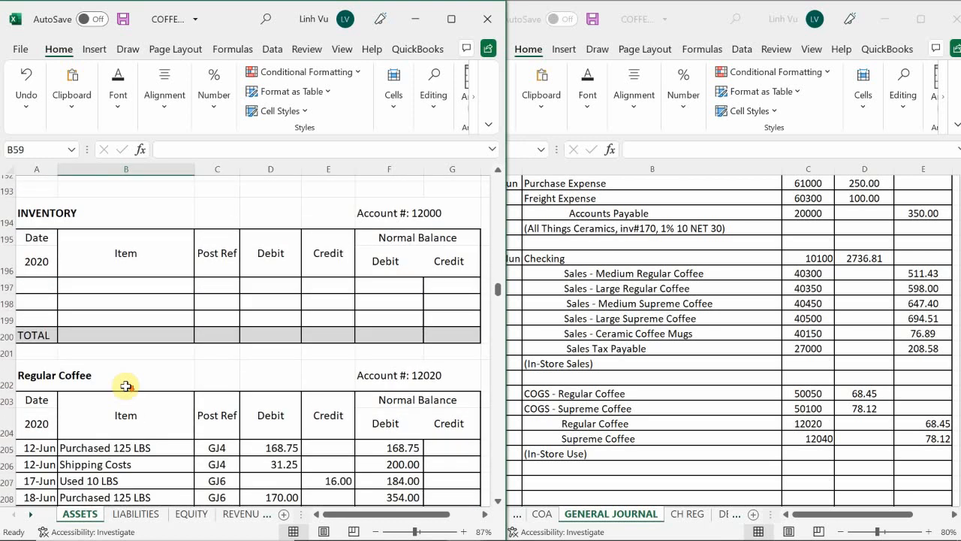
pyautogui.scroll(-3, 126, 385)
pyautogui.scroll(1, 125, 385)
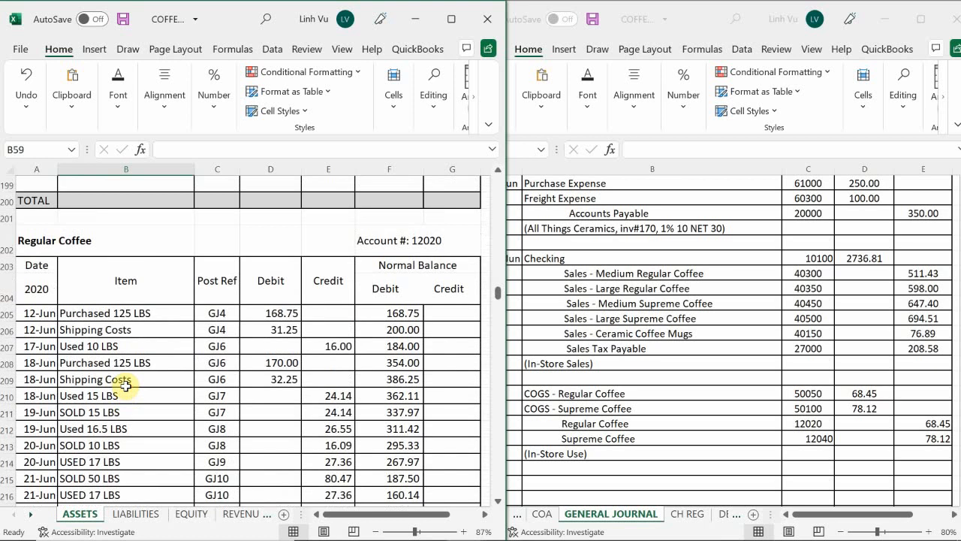
pyautogui.scroll(-5, 125, 385)
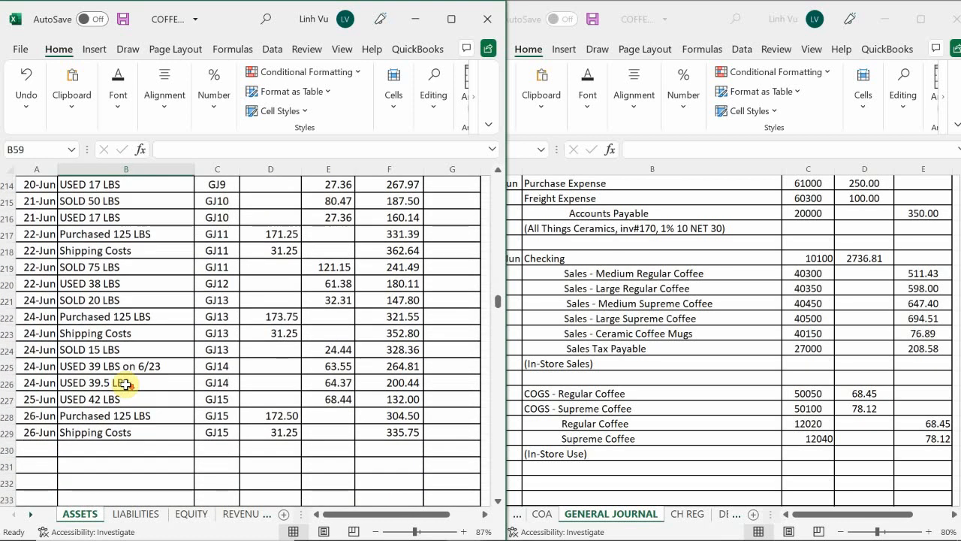
pyautogui.scroll(-1, 126, 384)
pyautogui.click(25, 397)
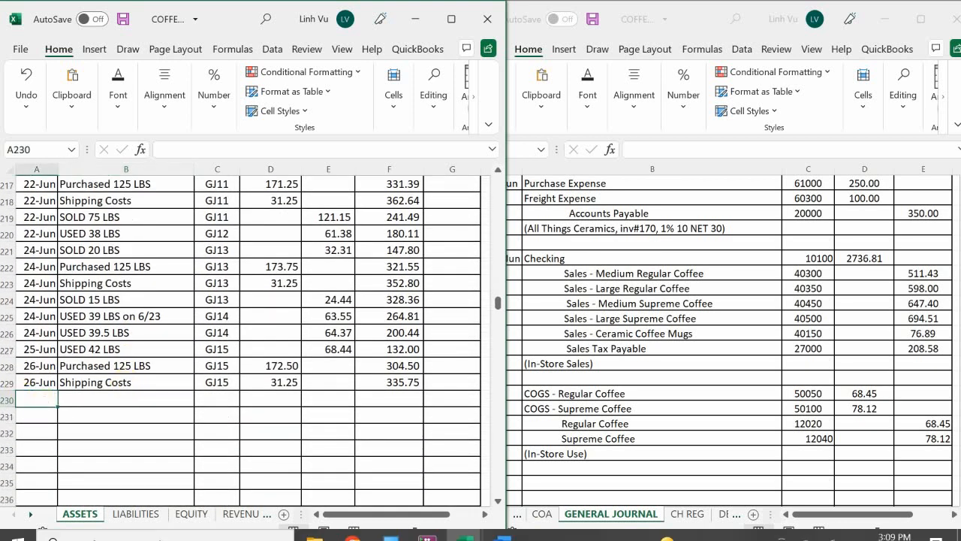
pyautogui.write('6/26')
pyautogui.press('Return')
# Describe the 26-Jun entry as USED 42 LBS in B230 with a formula referencing the 25-Jun description in B227
pyautogui.press('Right')
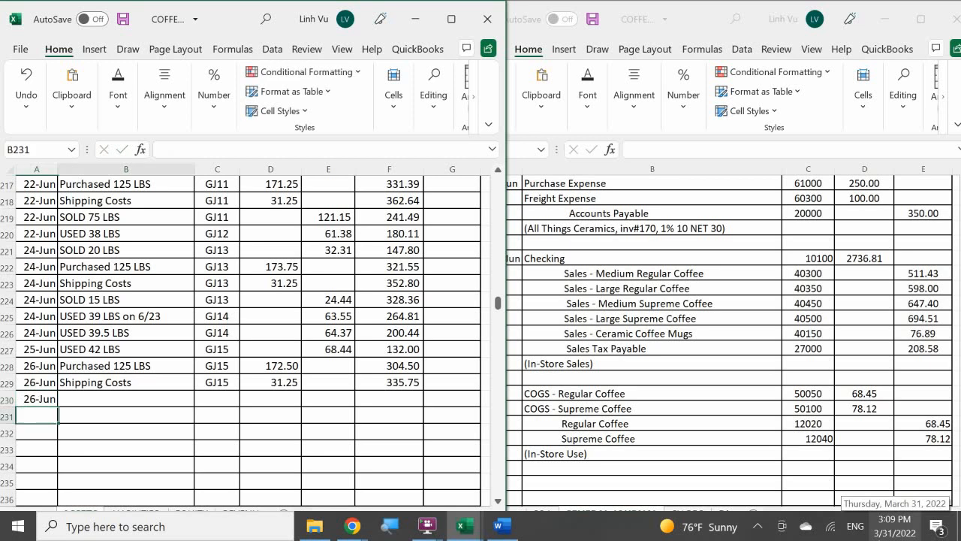
pyautogui.press('Up')
pyautogui.write('=')
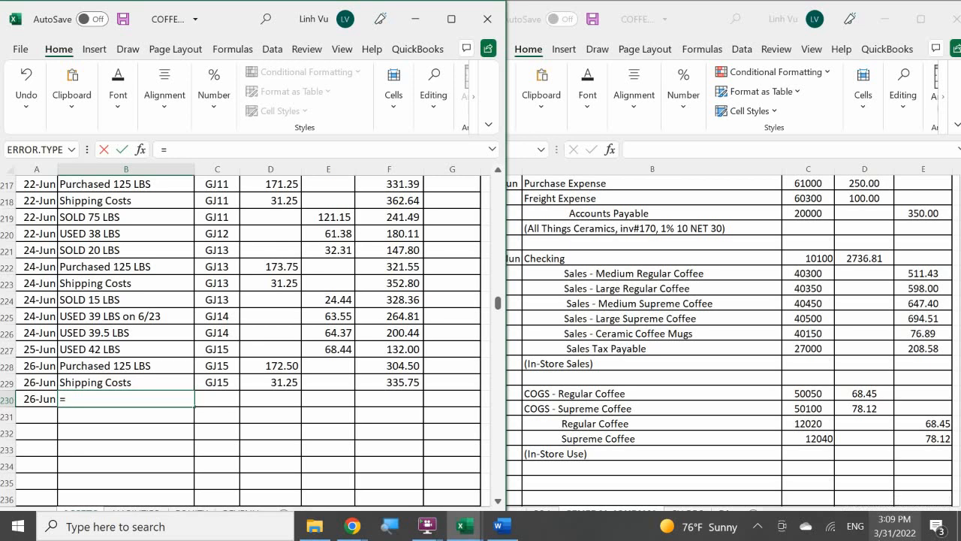
pyautogui.press('Up')
pyautogui.press('Up')
pyautogui.press('Up')
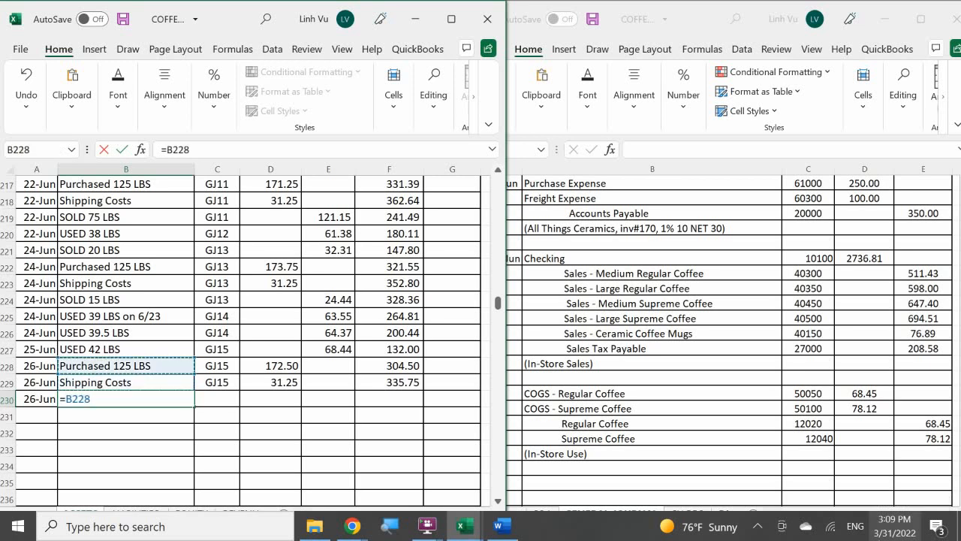
pyautogui.press('Return')
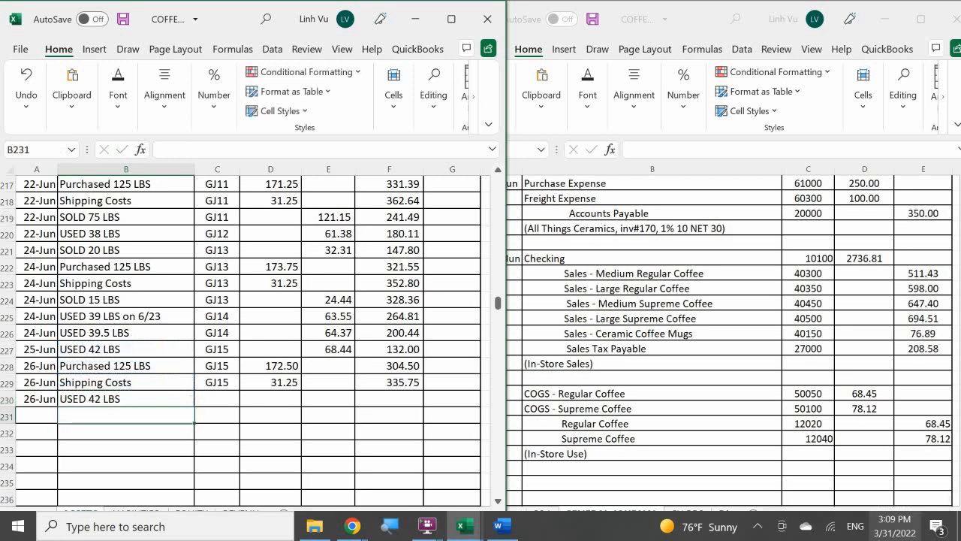
# Enter GJ16 as the post reference for the 26-Jun regular coffee entry in C230
pyautogui.press('Right')
pyautogui.press('Up')
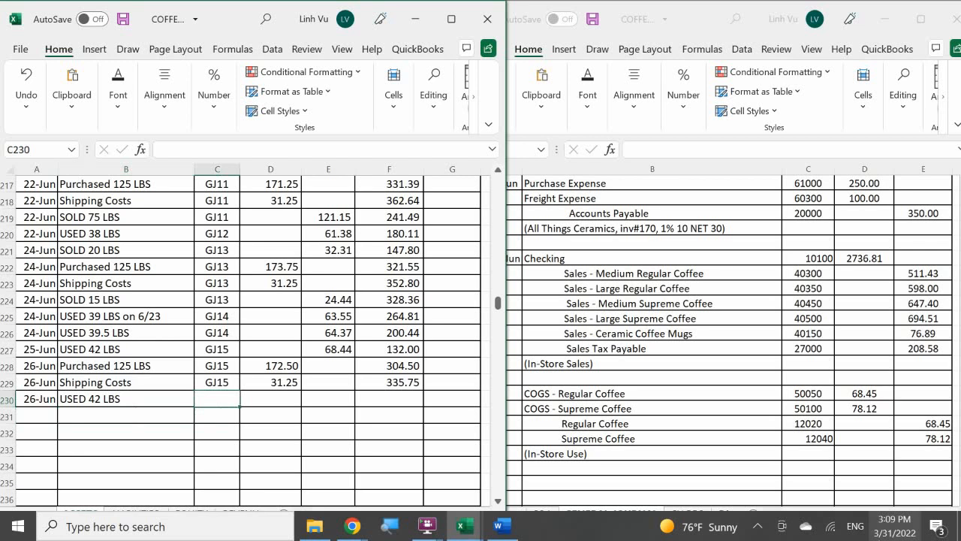
pyautogui.write('GJ')
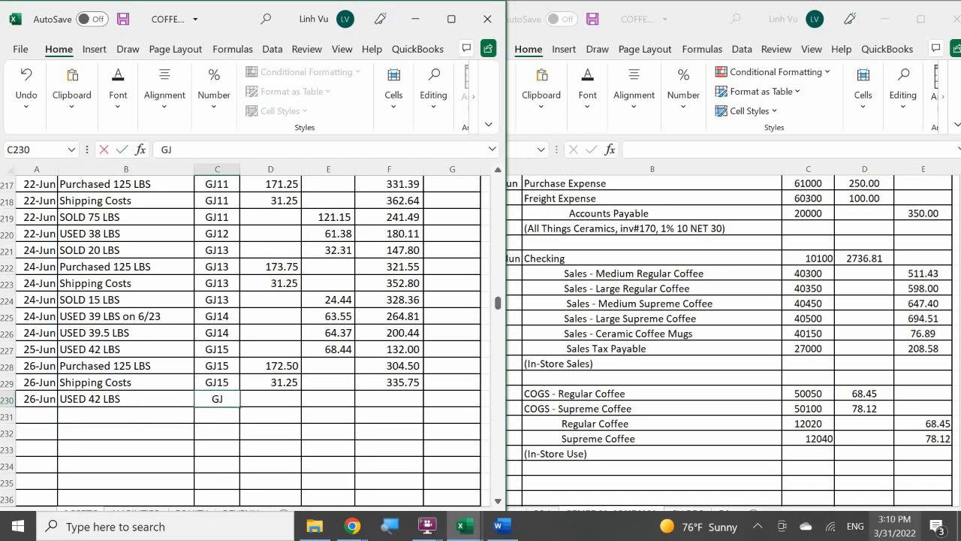
pyautogui.write('16')
pyautogui.press('Return')
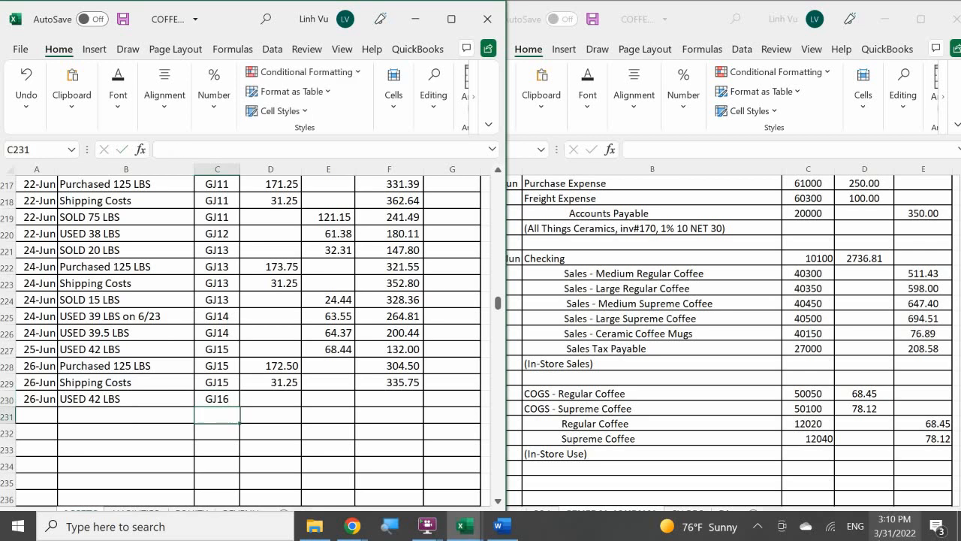
# Enter the 68.45 credit for the 26-Jun regular coffee use in E230
pyautogui.press('Right')
pyautogui.press('Up')
pyautogui.press('Right')
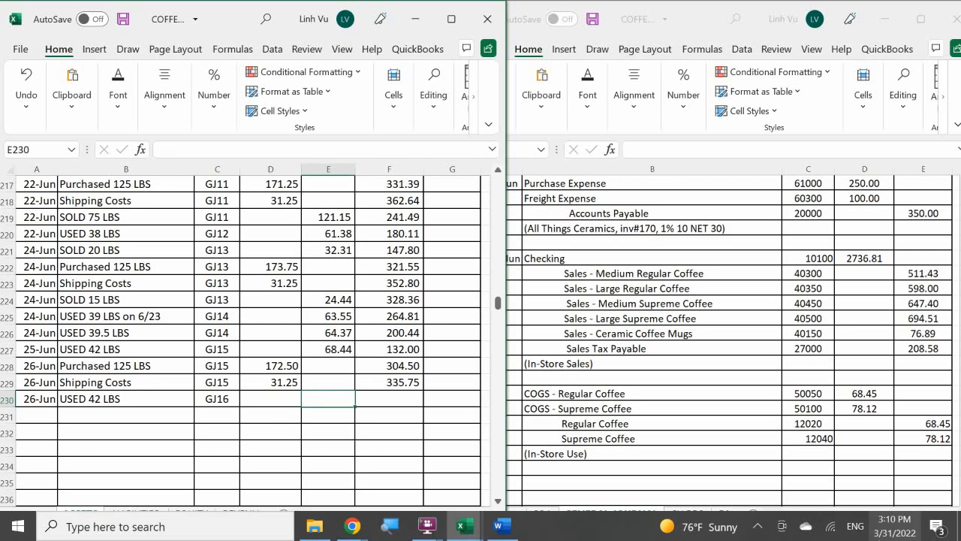
pyautogui.write('76')
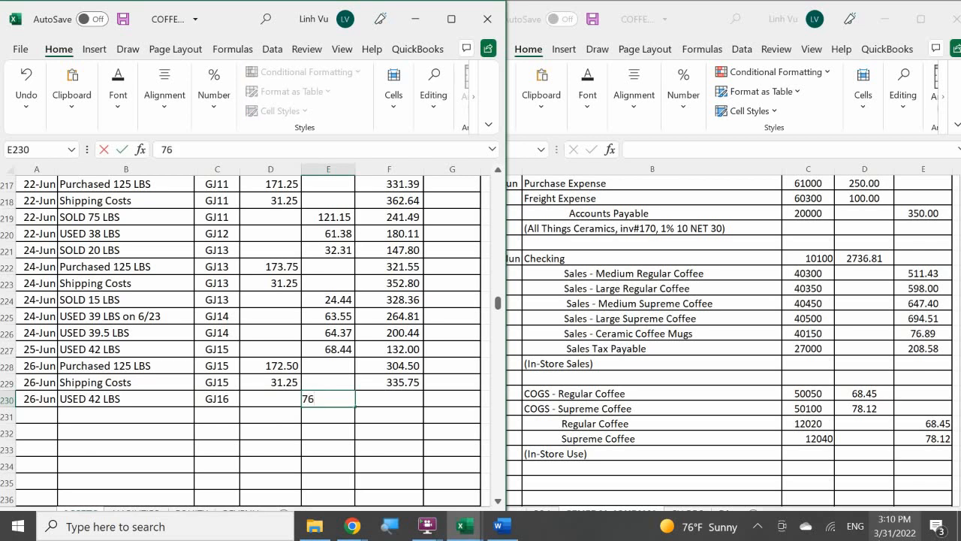
pyautogui.press('BackSpace')
pyautogui.press('BackSpace')
pyautogui.write('68.45')
pyautogui.press('Return')
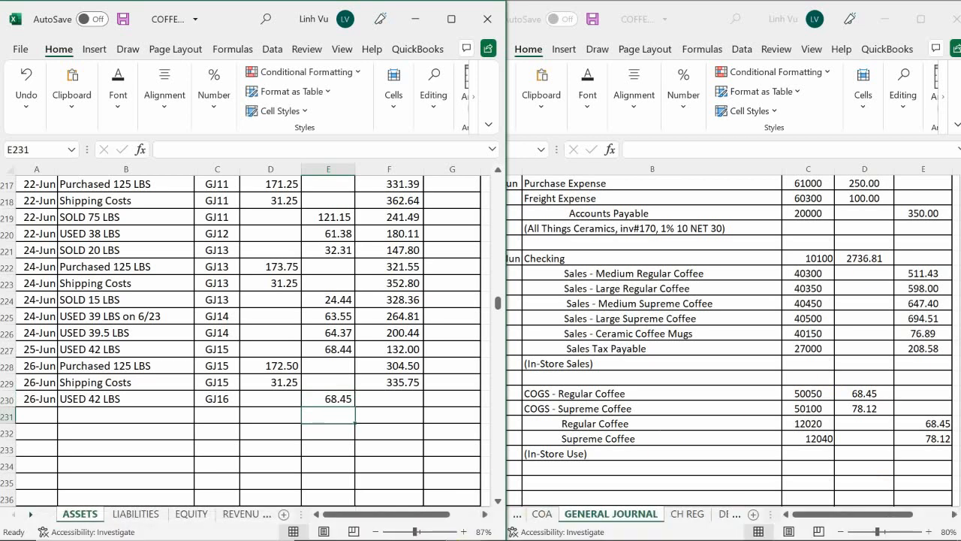
# Switch to the COFFEE CAFE INVENTORY ABSWERS 1.10 workbook and check the 26-Jun rows on the REG COFFEE sheet
pyautogui.click(459, 528)
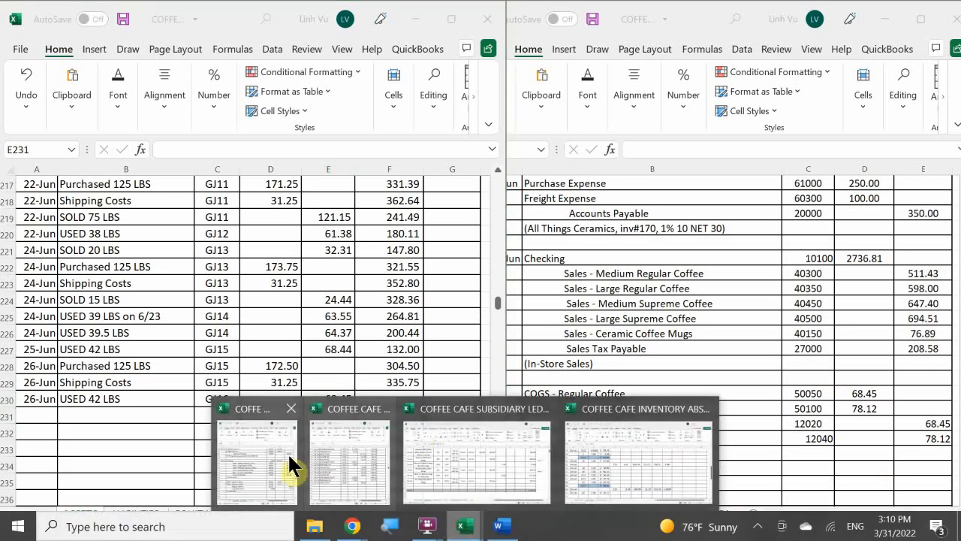
pyautogui.click(608, 442)
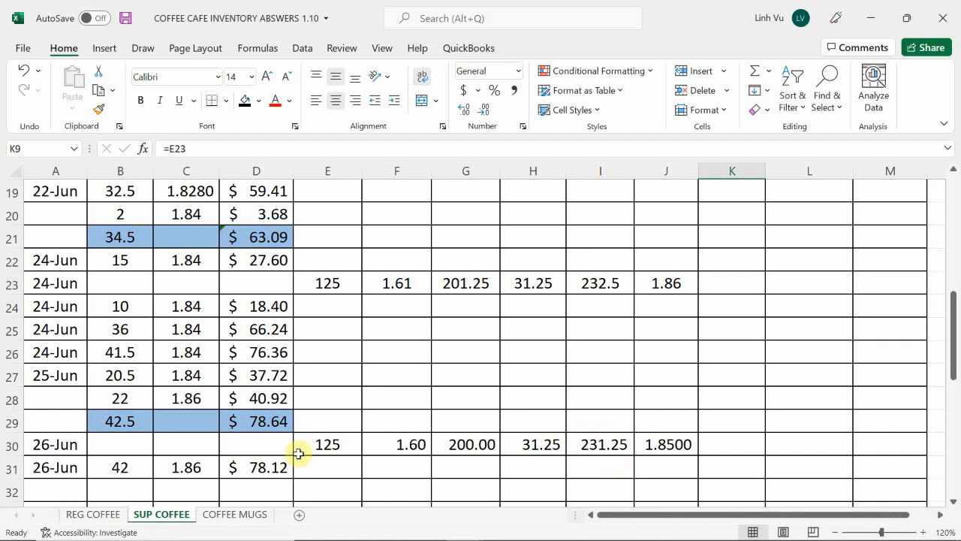
pyautogui.click(120, 516)
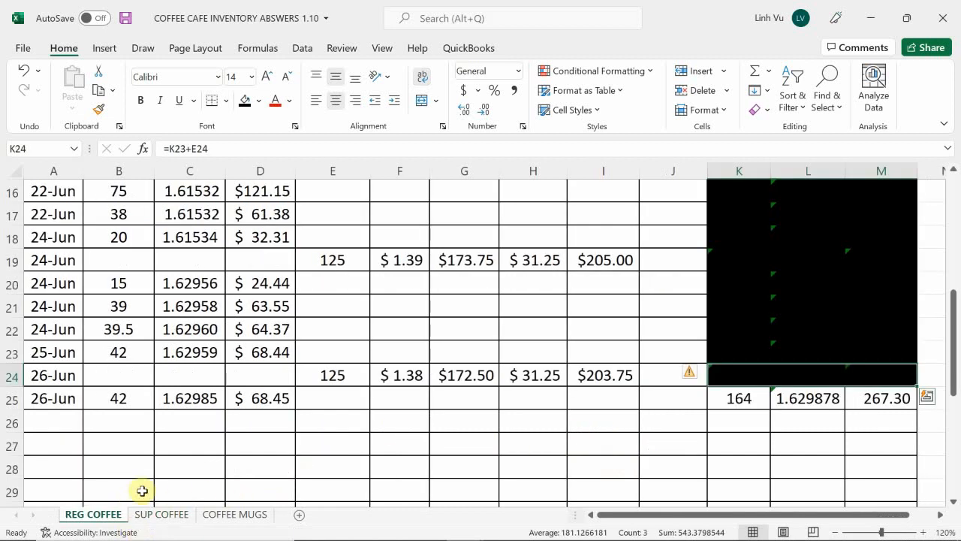
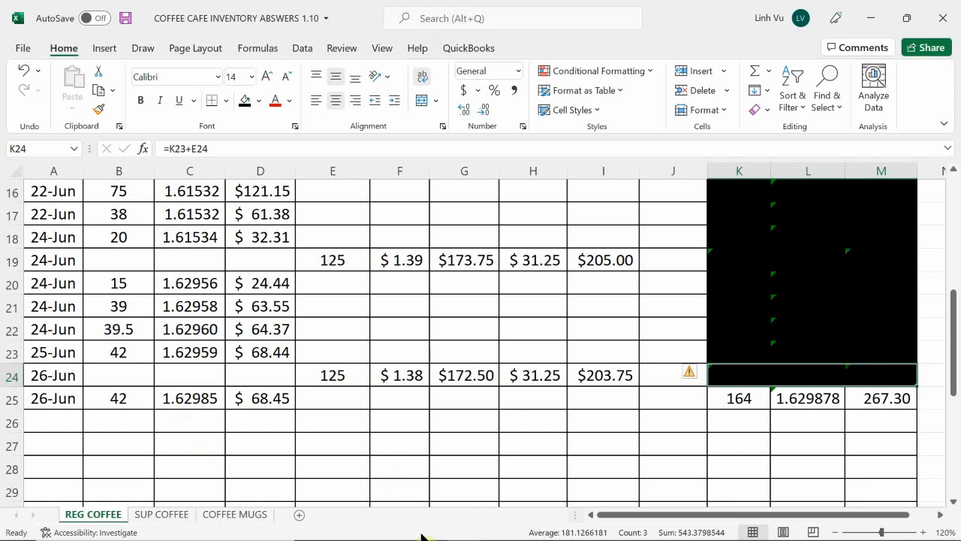
# On the REG COFFEE sheet, clear the black fill from K21:M24 to review the running balances and reapply the black fill
pyautogui.moveTo(429, 539)
pyautogui.moveTo(465, 529)
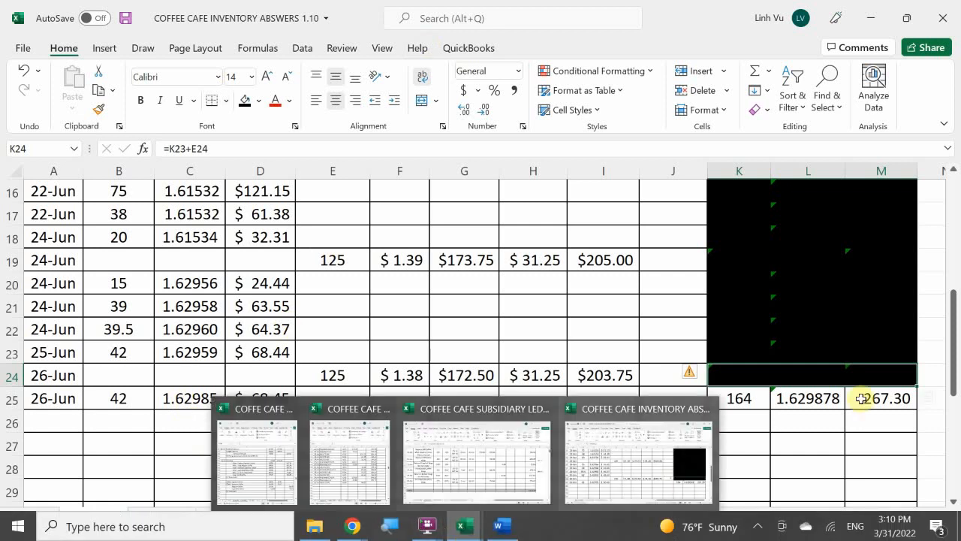
pyautogui.moveTo(733, 318); pyautogui.dragTo(863, 379)
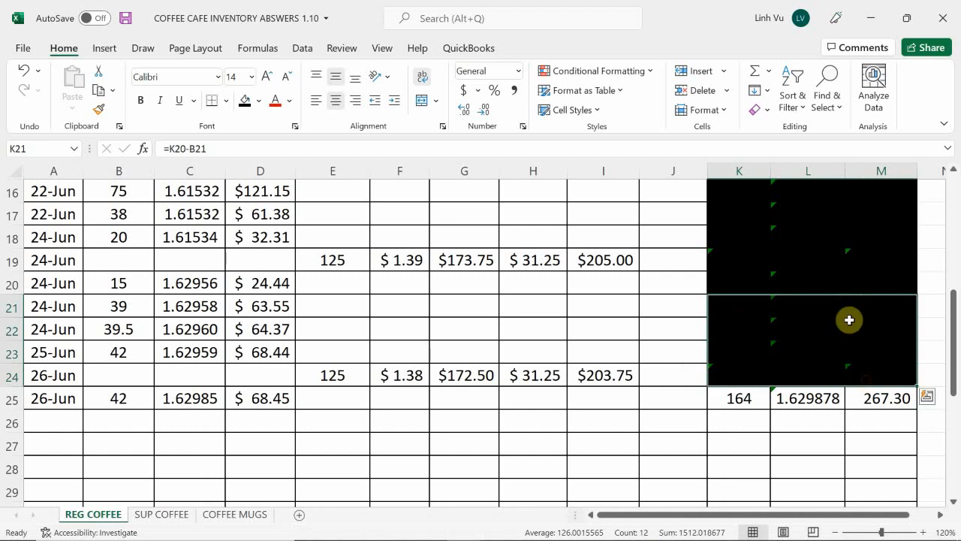
pyautogui.click(263, 100)
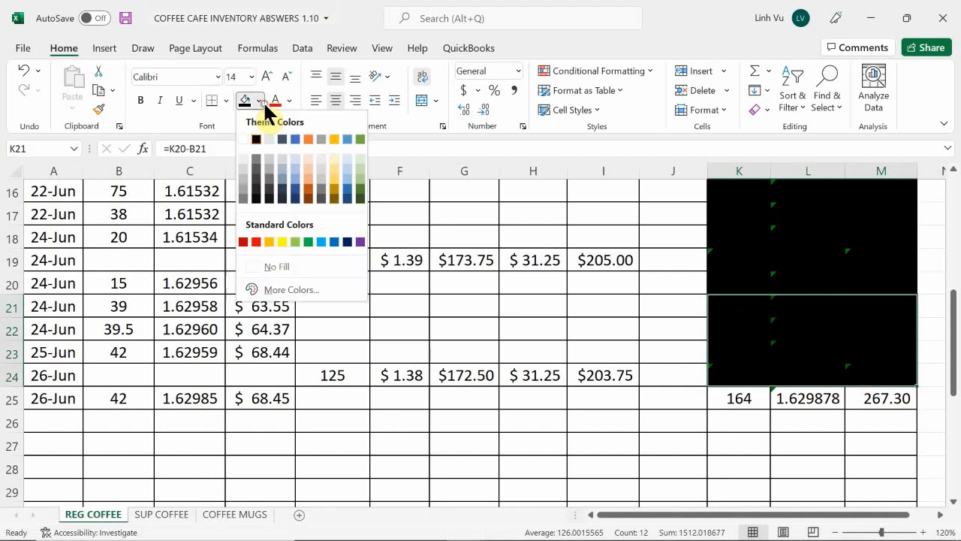
pyautogui.click(286, 268)
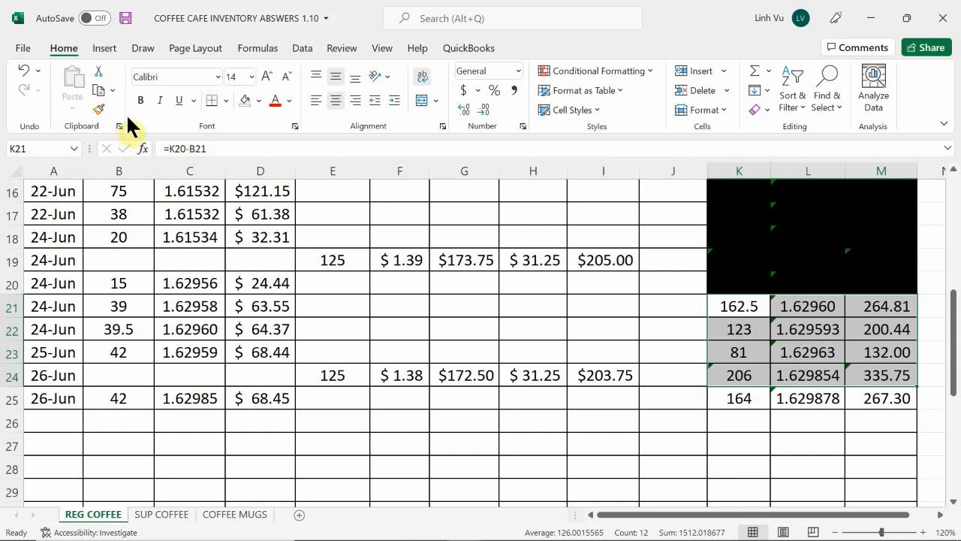
pyautogui.click(258, 101)
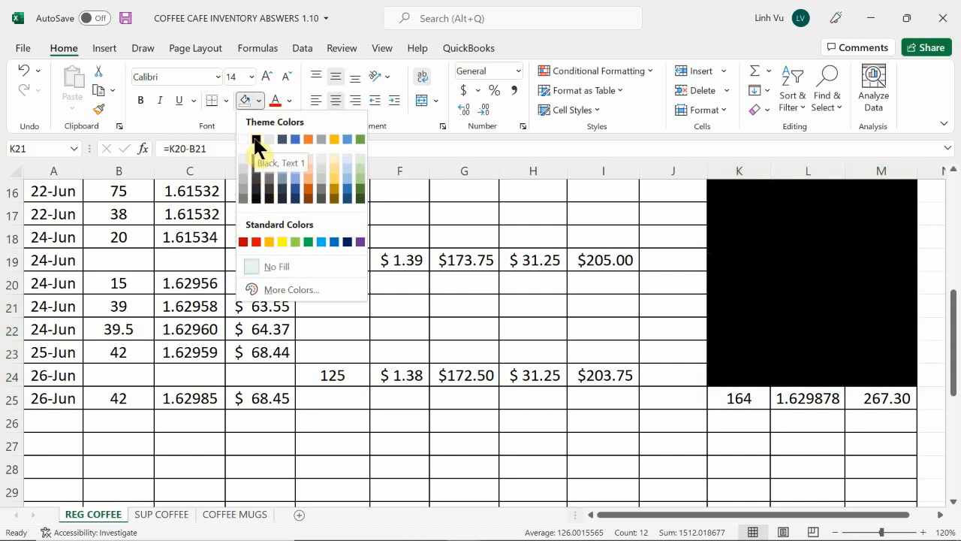
pyautogui.click(255, 141)
pyautogui.click(692, 419)
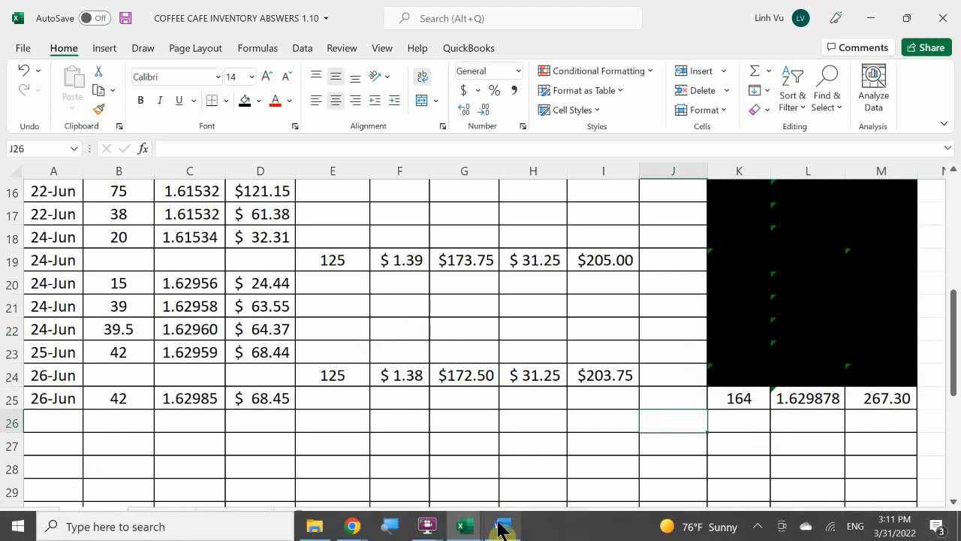
# Switch to the ledger's ASSETS sheet and extend the Regular Coffee running balance formula from F229 to F230
pyautogui.click(477, 526)
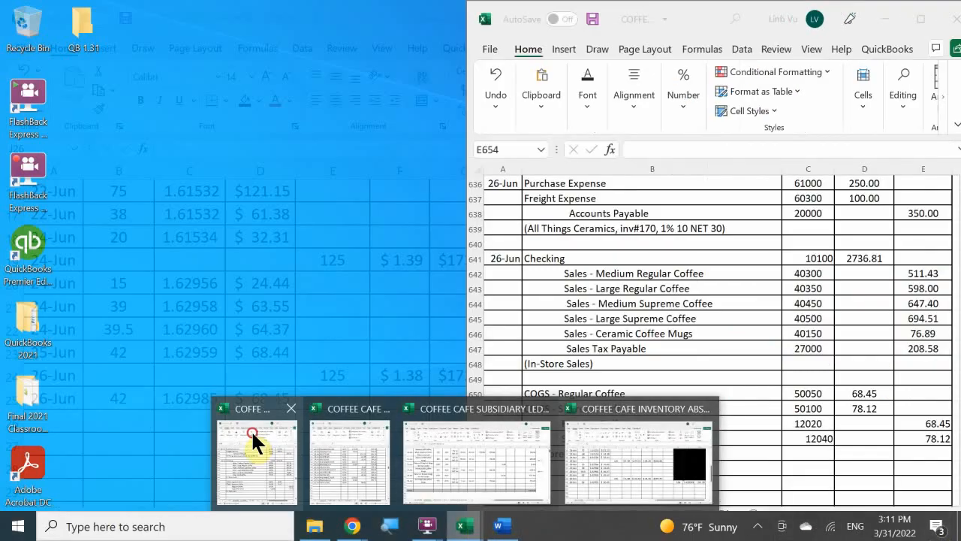
pyautogui.click(252, 430)
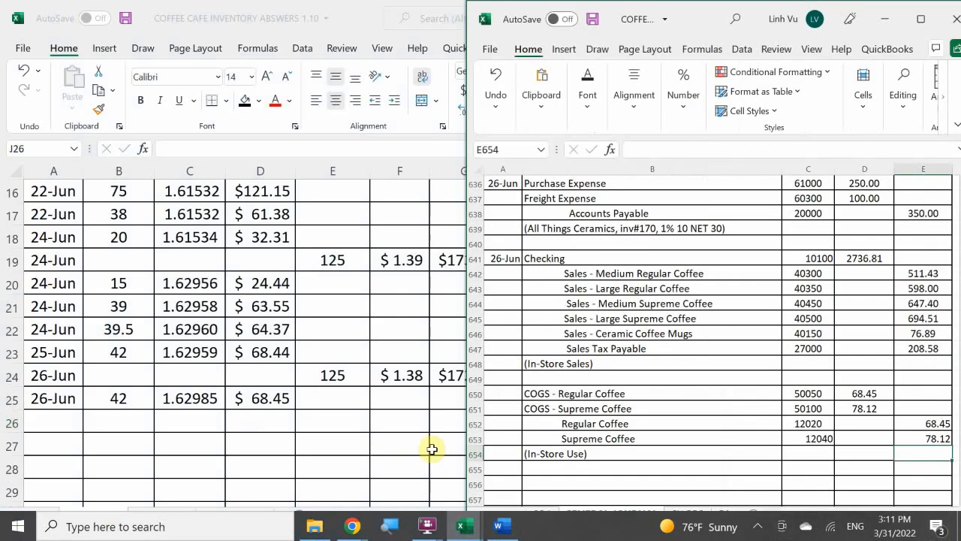
pyautogui.click(461, 524)
pyautogui.click(349, 444)
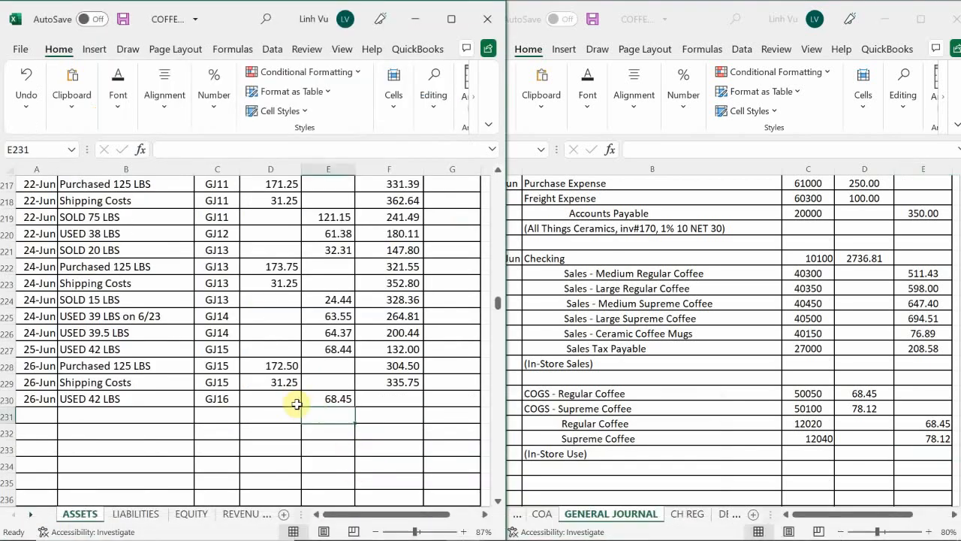
pyautogui.click(393, 401)
pyautogui.click(402, 381)
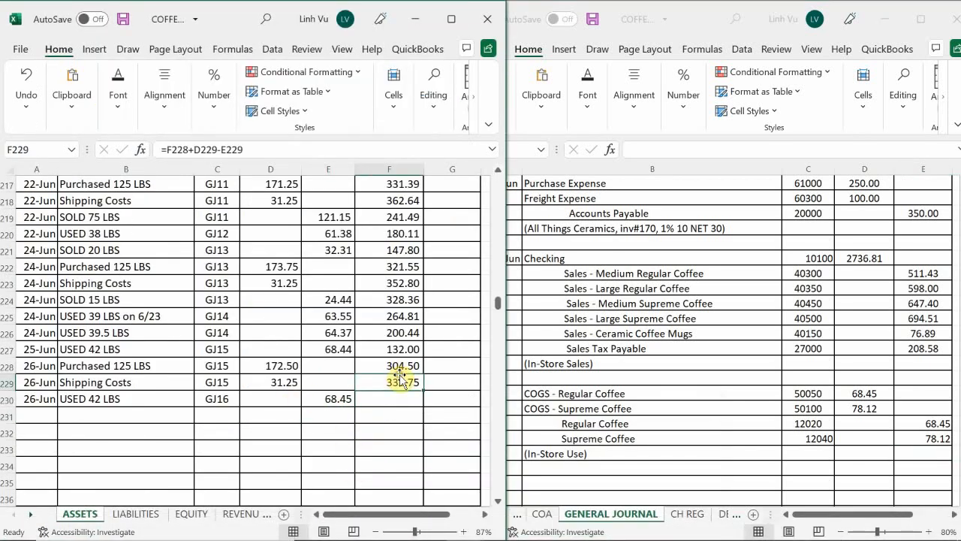
pyautogui.moveTo(426, 392); pyautogui.dragTo(428, 407)
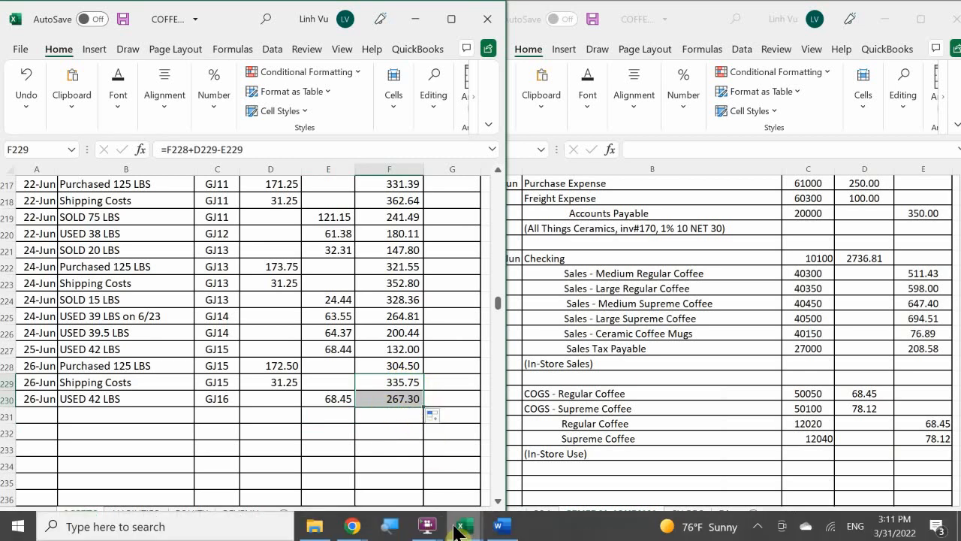
# Check the remaining stock on the inventory workbook's SUP COFFEE sheet and the in-store sales and use page in the Word document
pyautogui.moveTo(464, 525)
pyautogui.moveTo(632, 477)
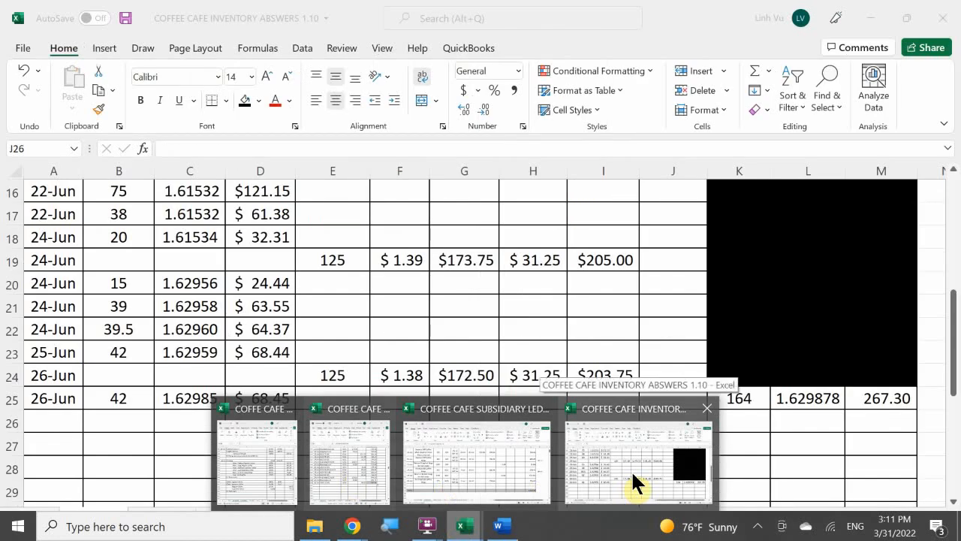
pyautogui.click(632, 477)
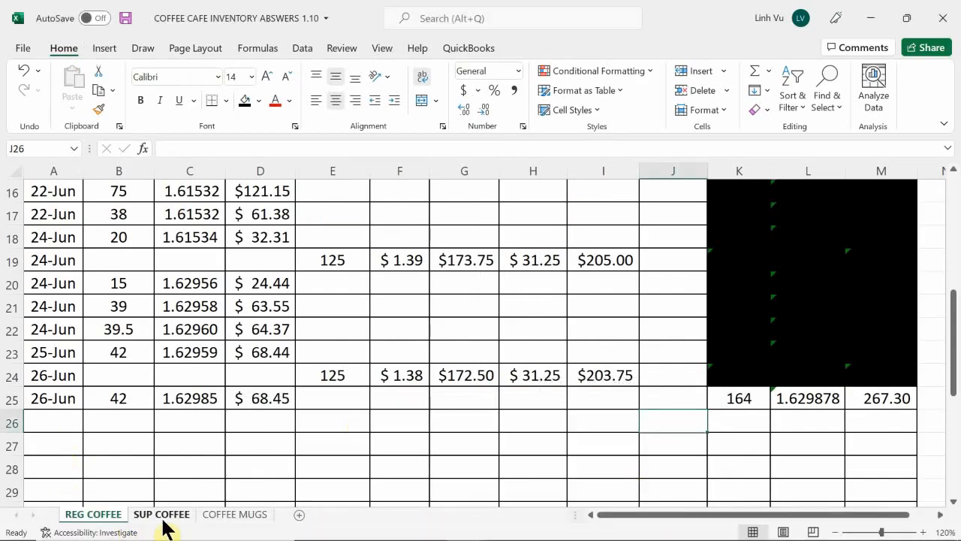
pyautogui.click(170, 518)
pyautogui.scroll(5, 736, 373)
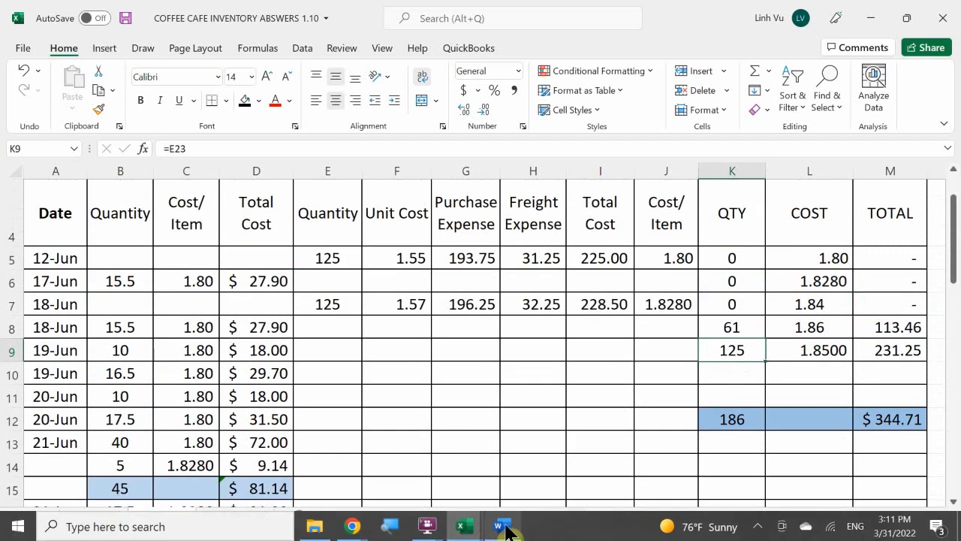
pyautogui.click(501, 526)
pyautogui.moveTo(468, 527)
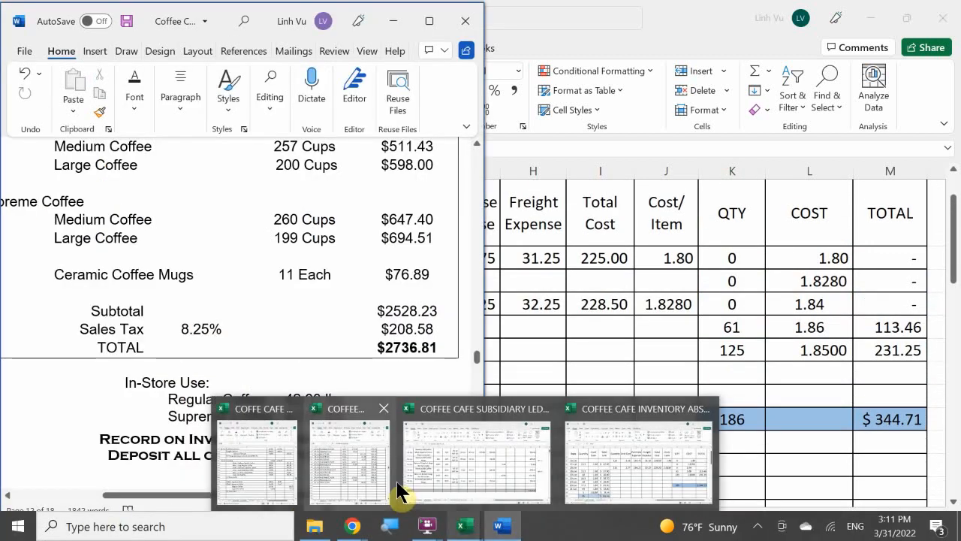
# In the ledger's Supreme Coffee account on the ASSETS sheet, re-enter 6/26 as the date of the latest Shipping Costs row in A274
pyautogui.click(347, 462)
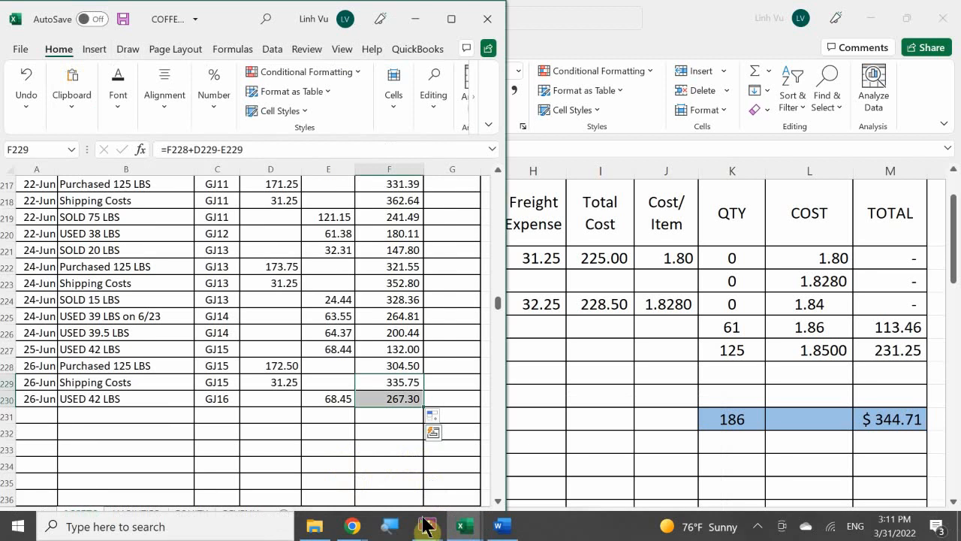
pyautogui.click(461, 527)
pyautogui.click(334, 462)
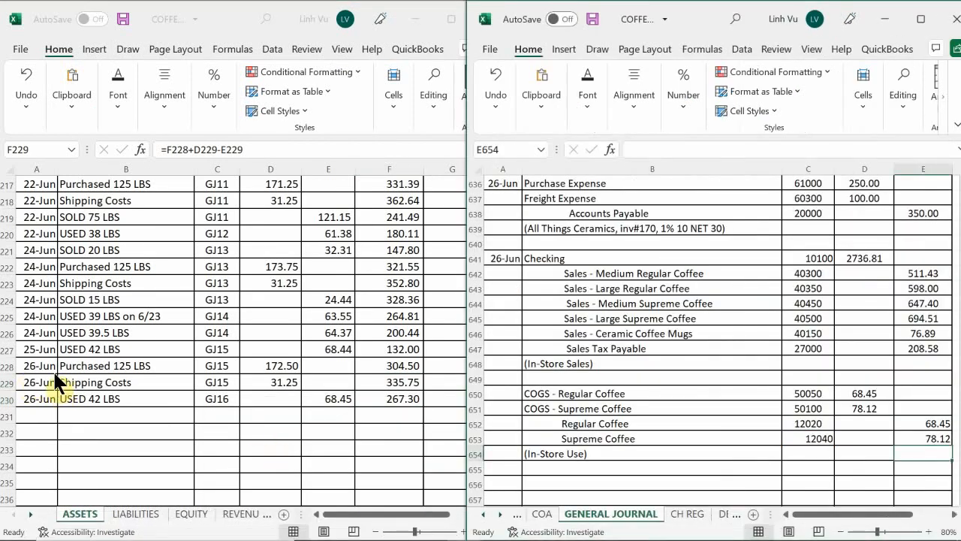
pyautogui.scroll(-4, 58, 382)
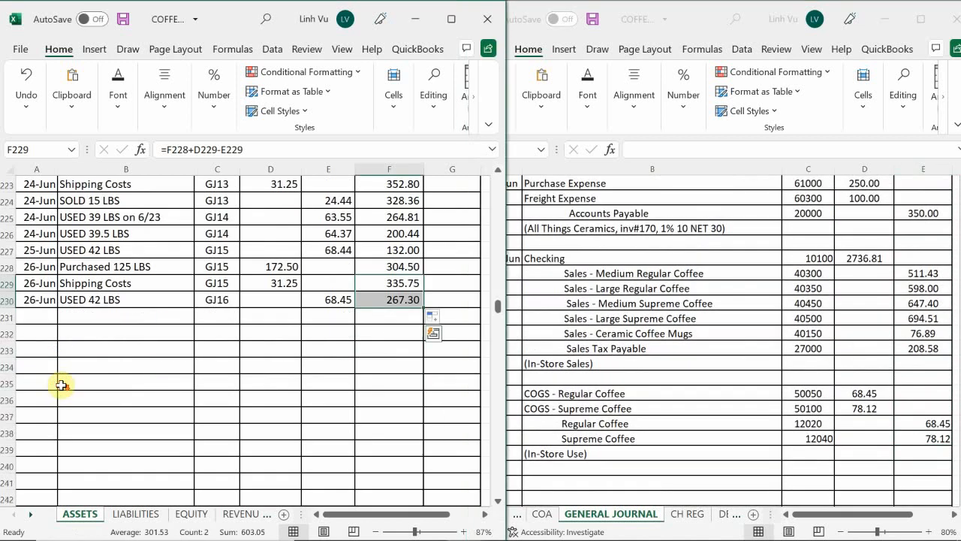
pyautogui.scroll(-9, 61, 385)
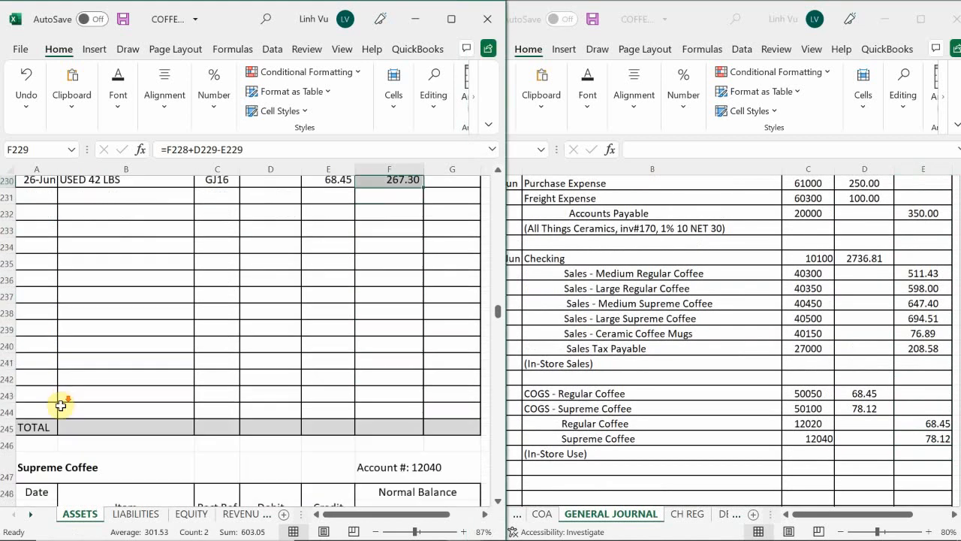
pyautogui.scroll(-4, 61, 423)
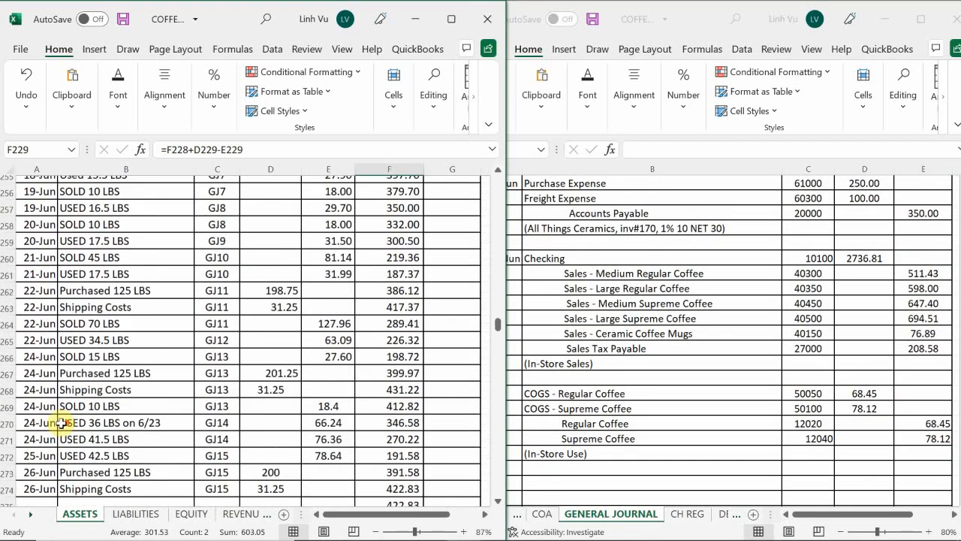
pyautogui.click(34, 384)
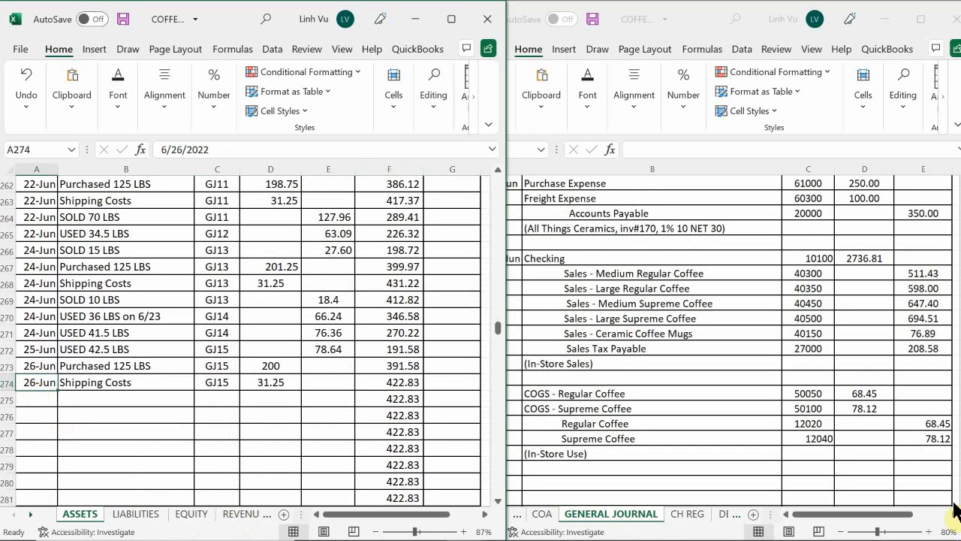
pyautogui.write('6')
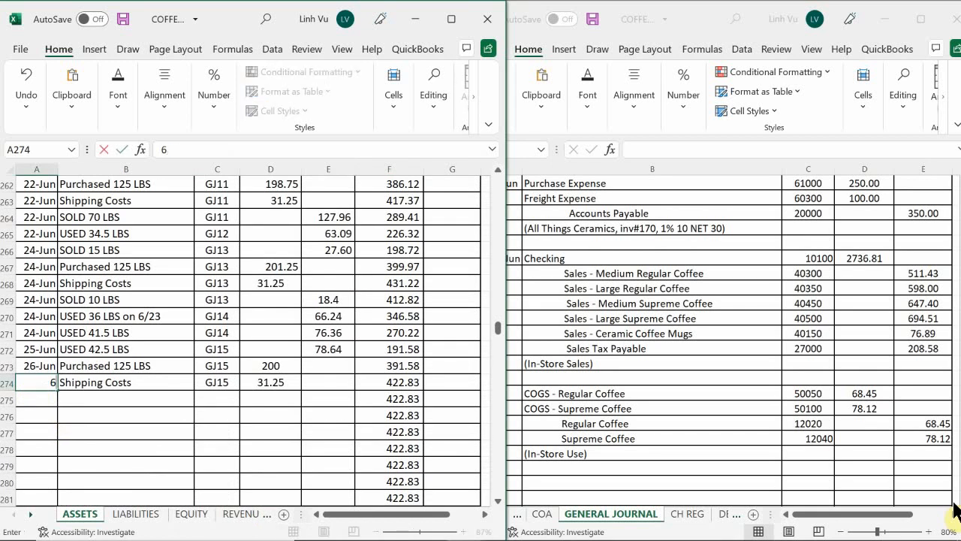
pyautogui.write('/26')
pyautogui.press('Return')
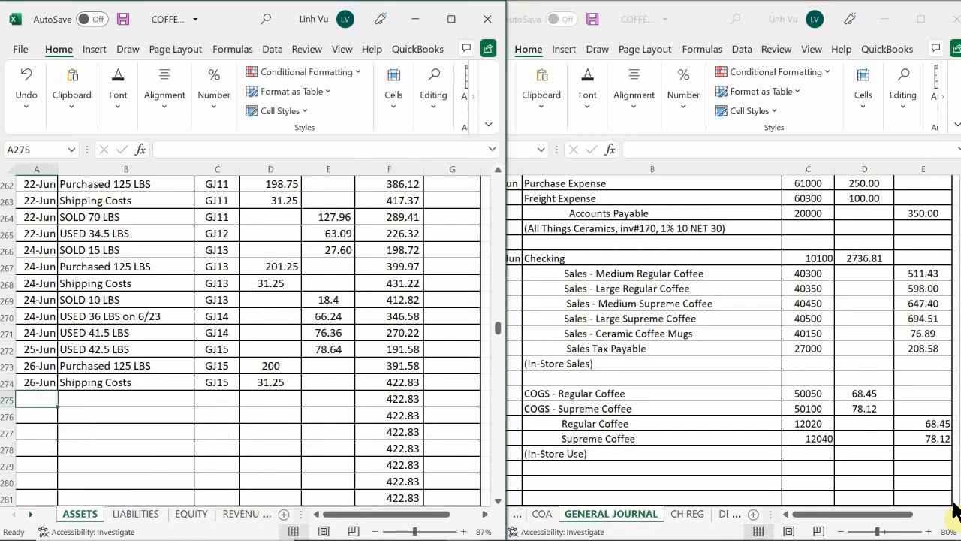
pyautogui.press('Up')
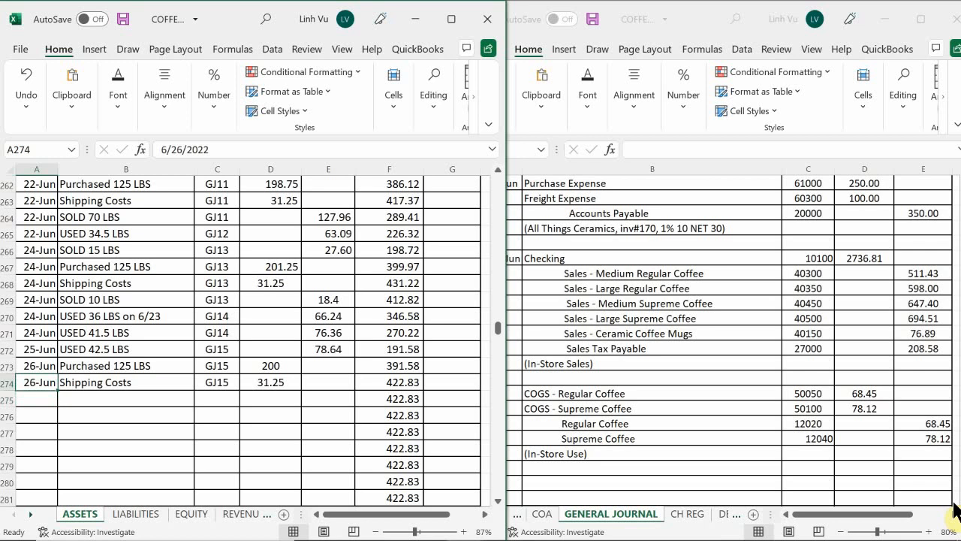
# Start a new Supreme Coffee entry dated 6/26 in A275 with the description USED 42 LBS in B275
pyautogui.press('Down')
pyautogui.write('6/26')
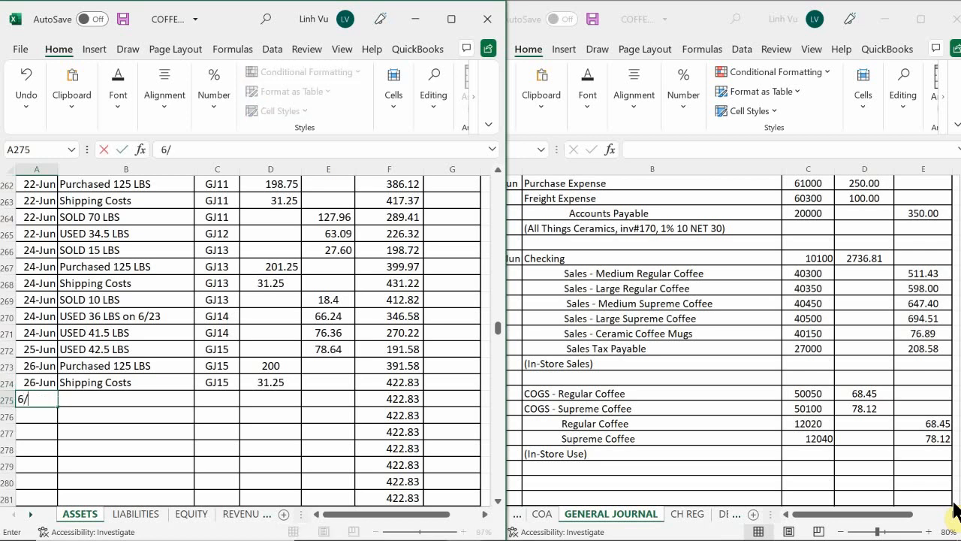
pyautogui.press('Return')
pyautogui.press('Right')
pyautogui.press('Up')
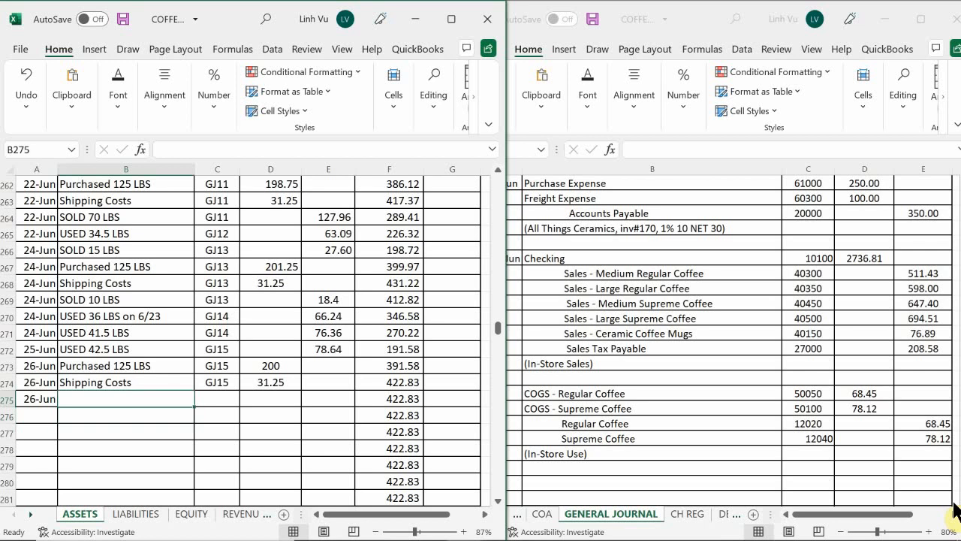
pyautogui.write('U')
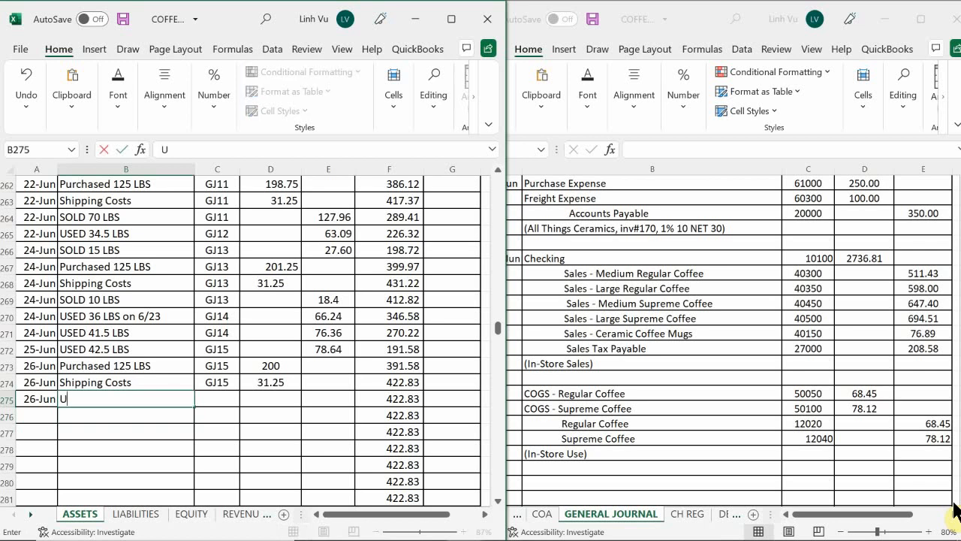
pyautogui.write('SED 42 LBS')
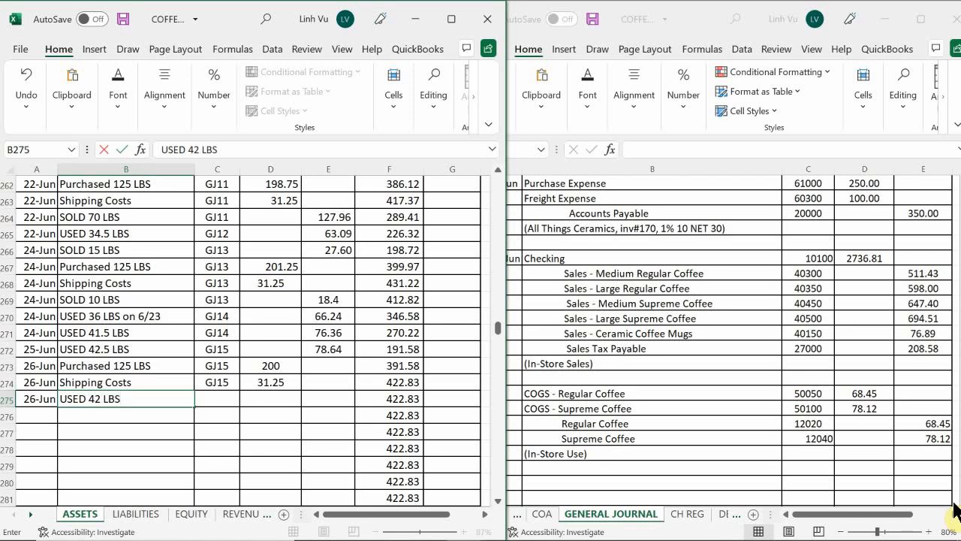
# Enter GJ16 as the post reference in C275 and the 78.12 credit in E275 for the Supreme Coffee use
pyautogui.press('Tab')
pyautogui.write('GJ16')
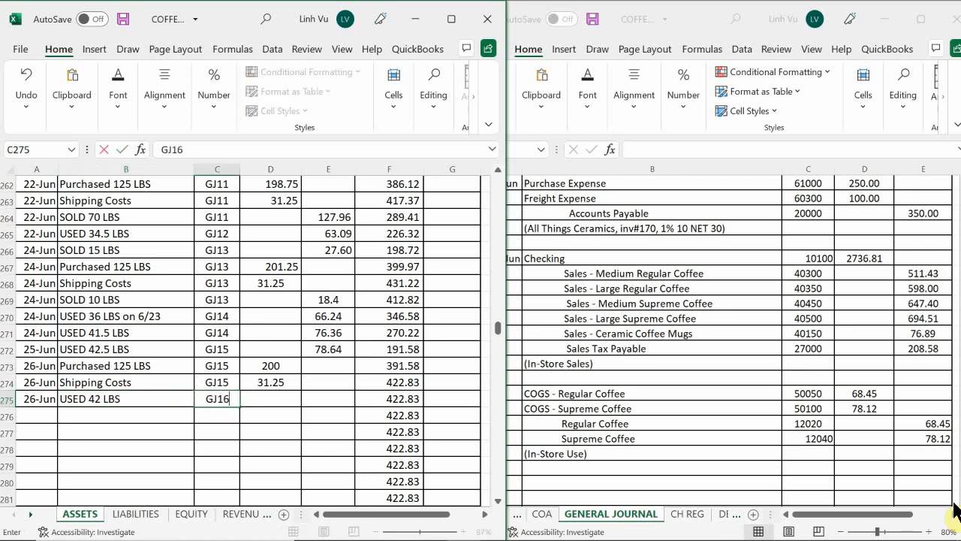
pyautogui.press('Tab')
pyautogui.press('Tab')
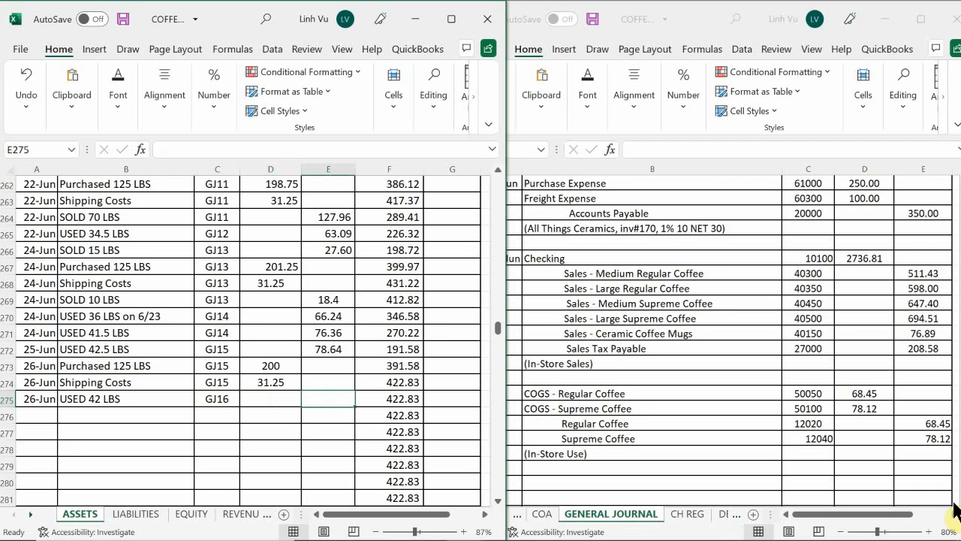
pyautogui.write('78.')
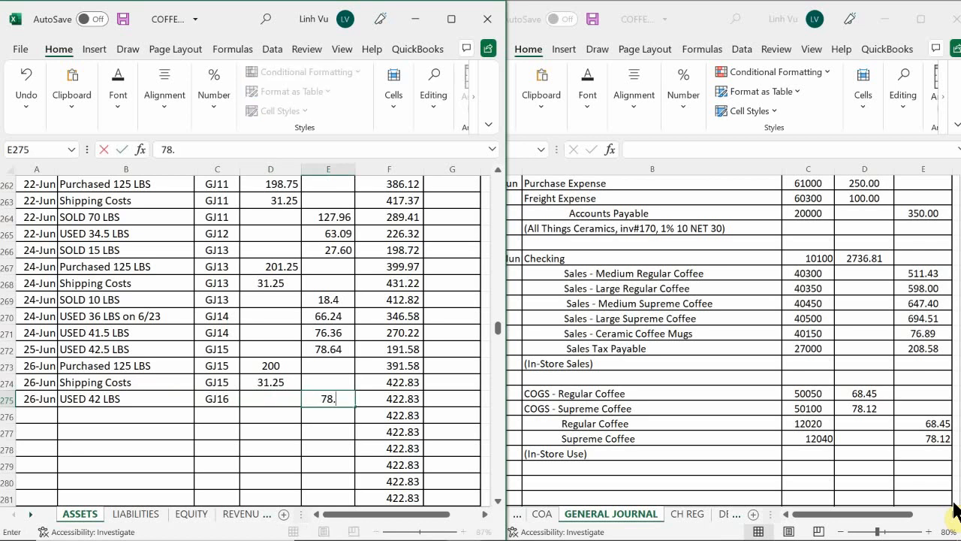
pyautogui.write('12')
pyautogui.press('Return')
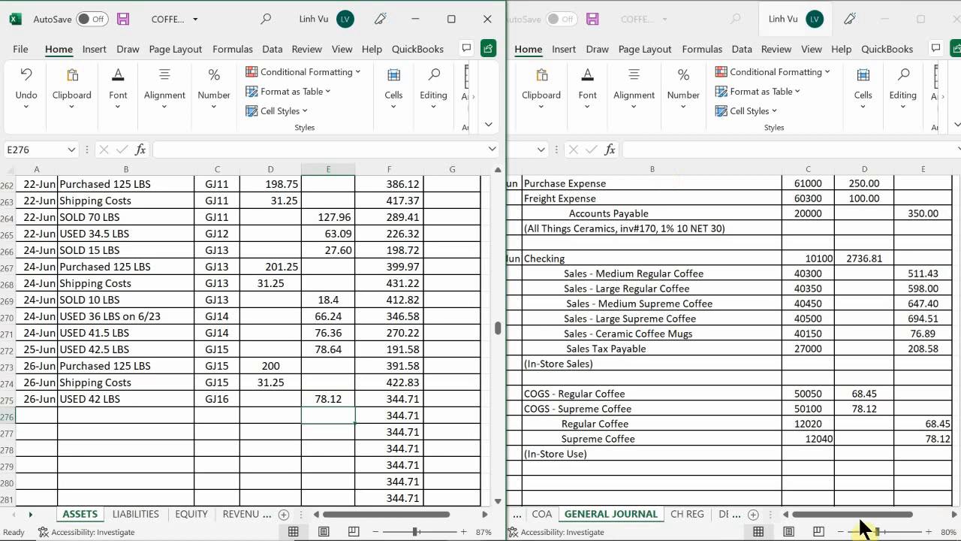
# Switch to the COFFEE CAFE INVENTORY ABSWERS 1.10 workbook and check the Supreme Coffee inventory total on the SUP COFFEE sheet
pyautogui.moveTo(502, 530)
pyautogui.moveTo(465, 526)
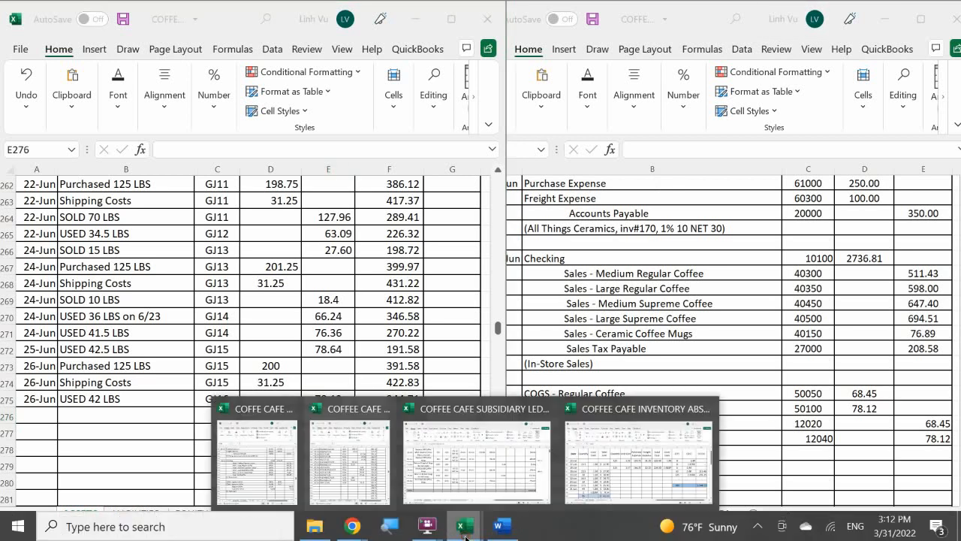
pyautogui.click(655, 475)
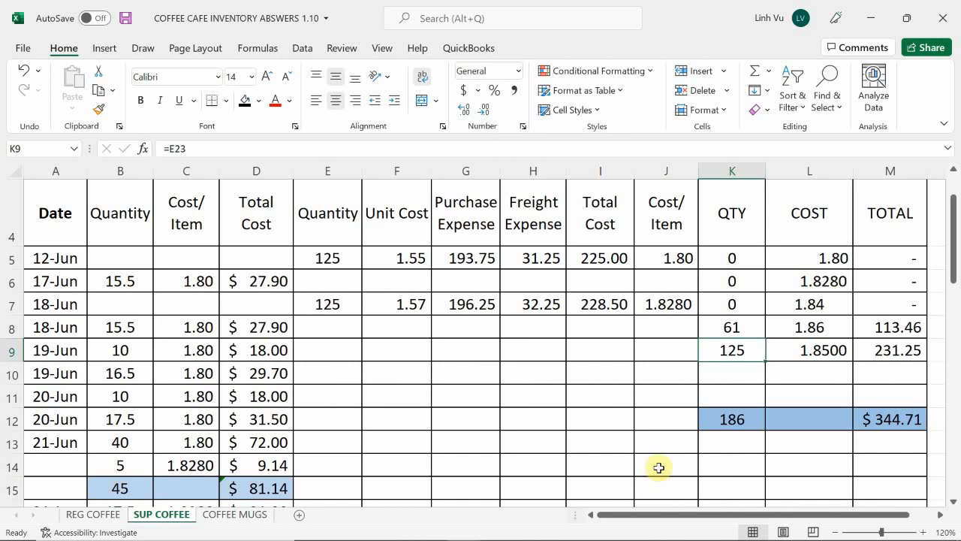
pyautogui.moveTo(184, 536)
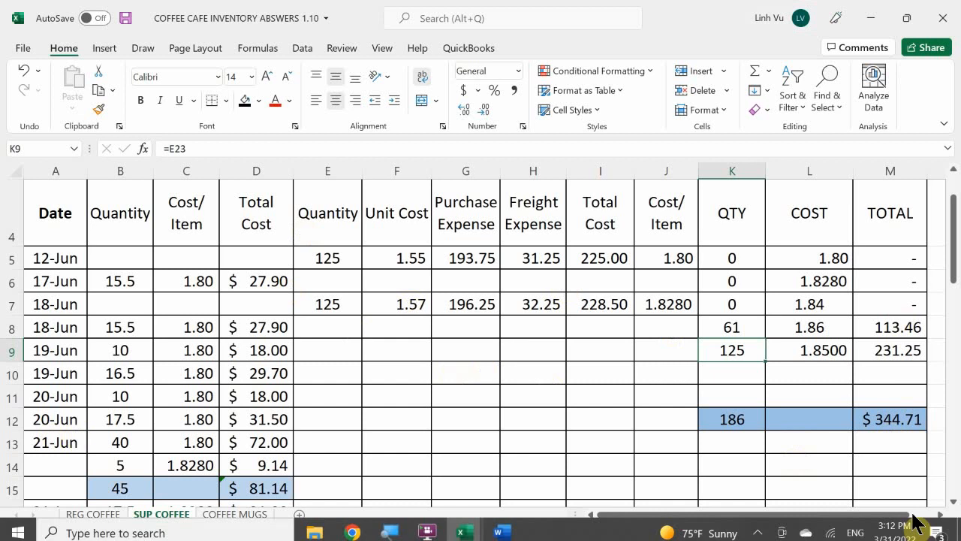
# Switch from the inventory workbook back to the general journal and ledger workbooks to view the Supreme Coffee account entries
pyautogui.click(464, 525)
pyautogui.moveTo(471, 489)
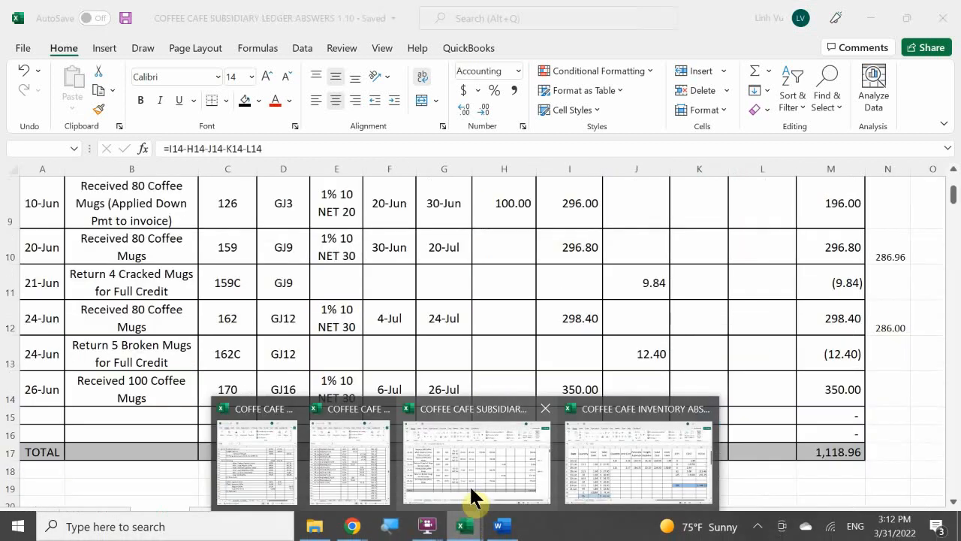
pyautogui.moveTo(624, 461)
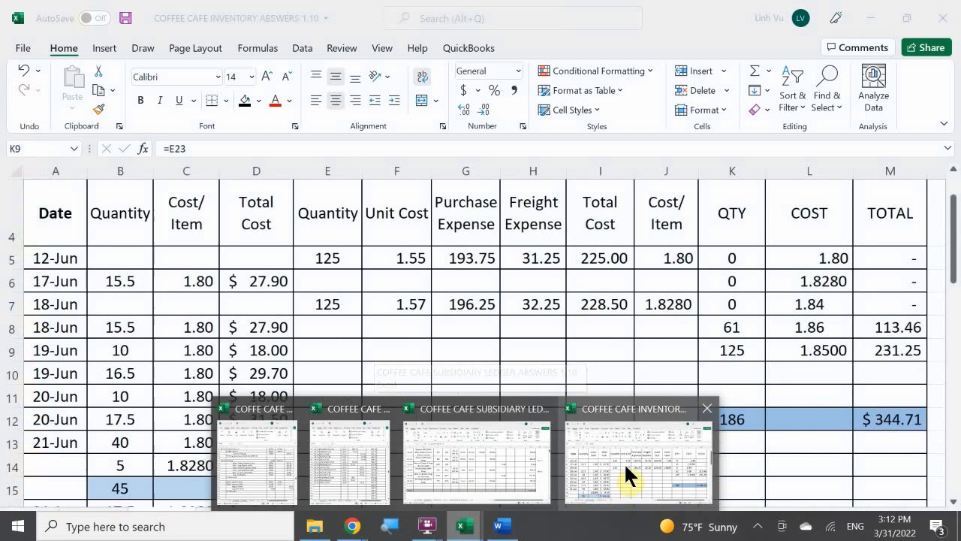
pyautogui.click(624, 462)
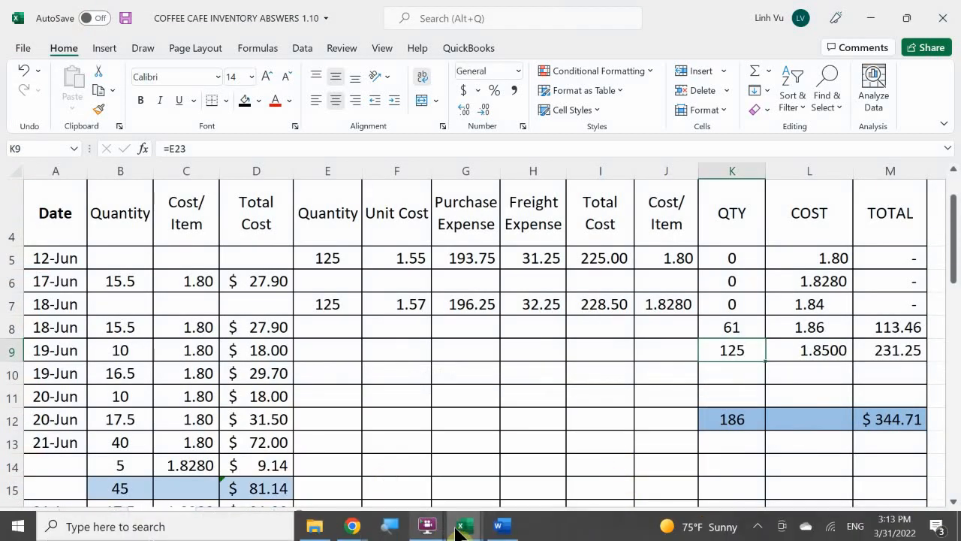
pyautogui.moveTo(463, 523)
pyautogui.click(272, 446)
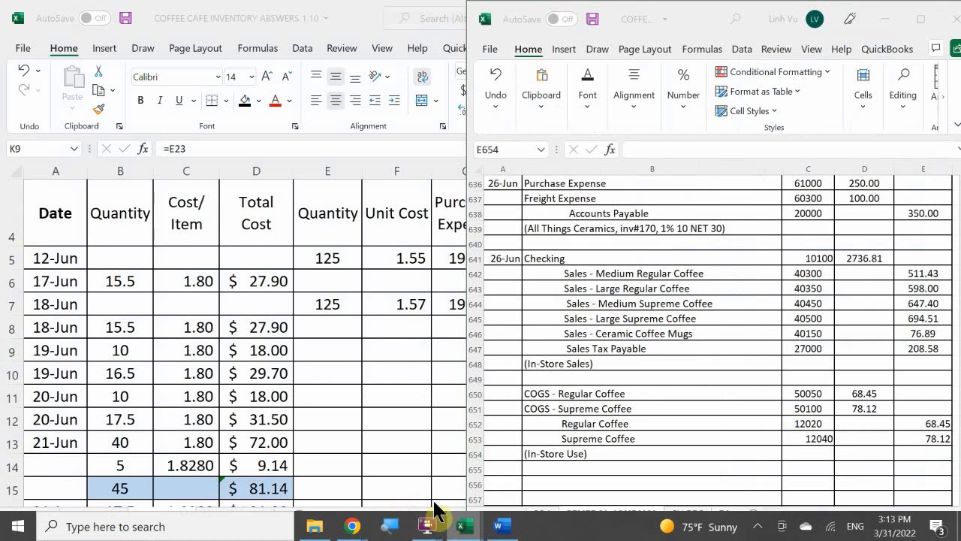
pyautogui.click(355, 457)
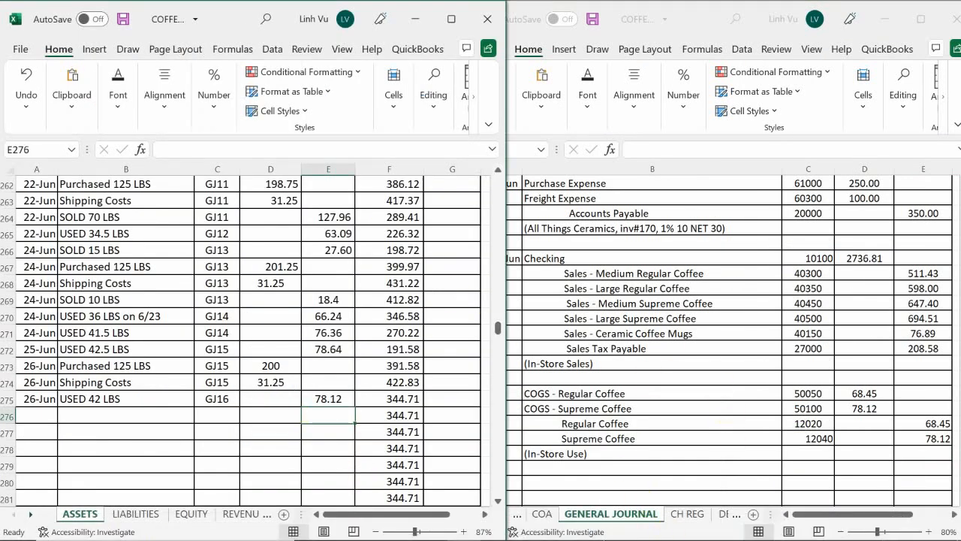
# Bring up the Coffee Café transaction document in Word and open the DEPOSITS sheet of the journal workbook in Excel
pyautogui.click(499, 526)
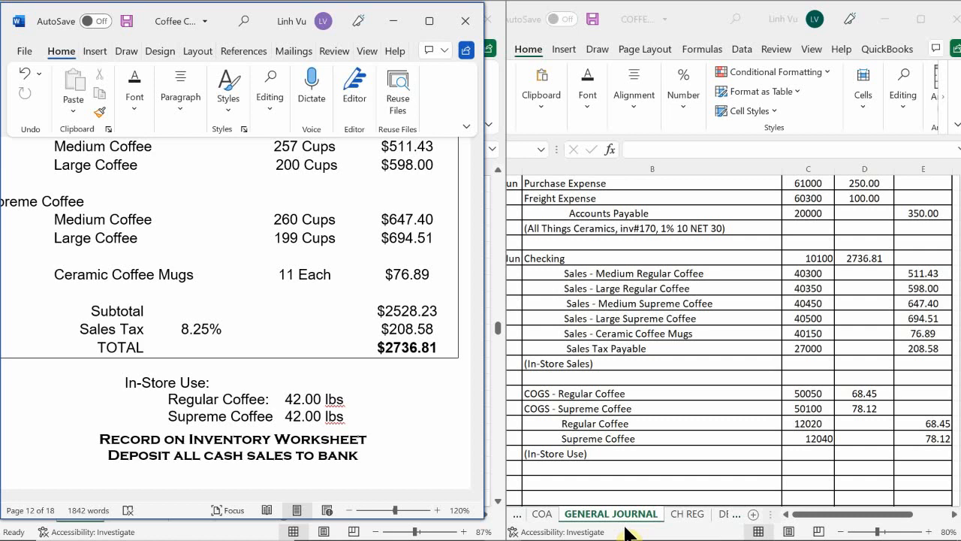
pyautogui.click(723, 523)
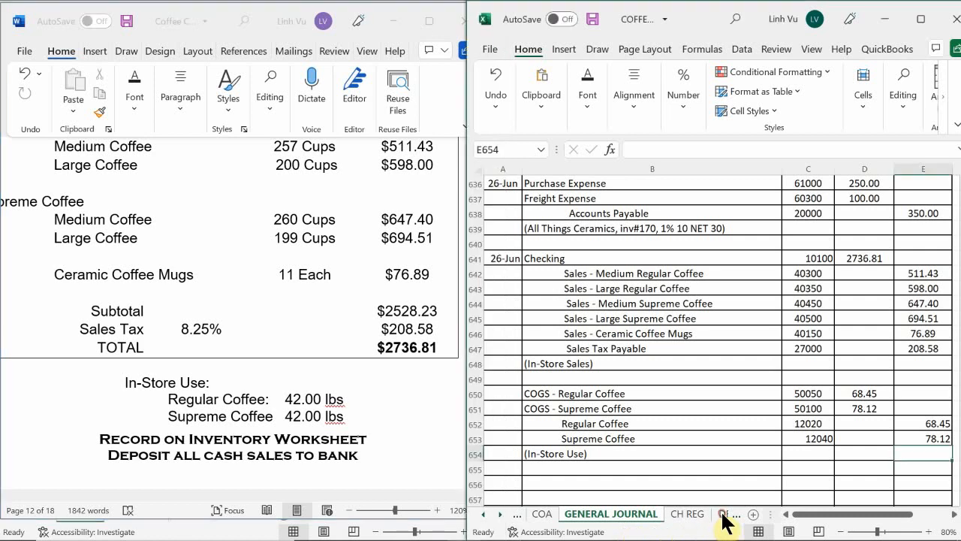
pyautogui.click(723, 515)
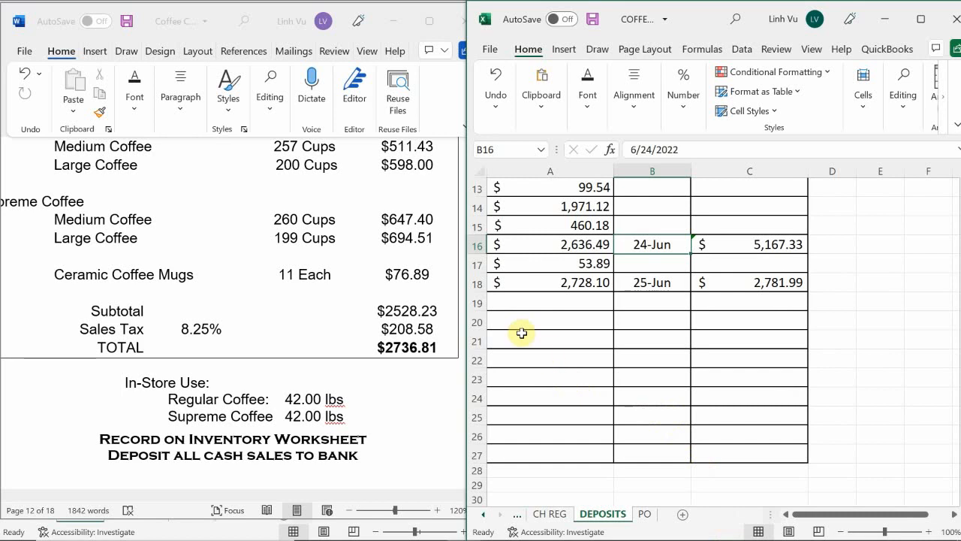
# Enter the in-store sales total of 2736.81 as a new deposit amount in A19 of the DEPOSITS sheet
pyautogui.click(564, 305)
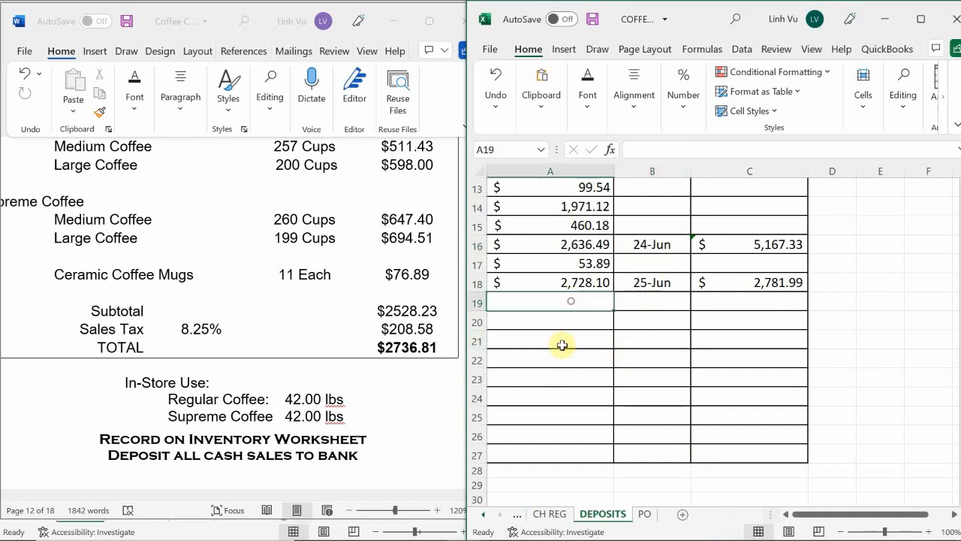
pyautogui.scroll(1, 557, 376)
pyautogui.scroll(1, 560, 411)
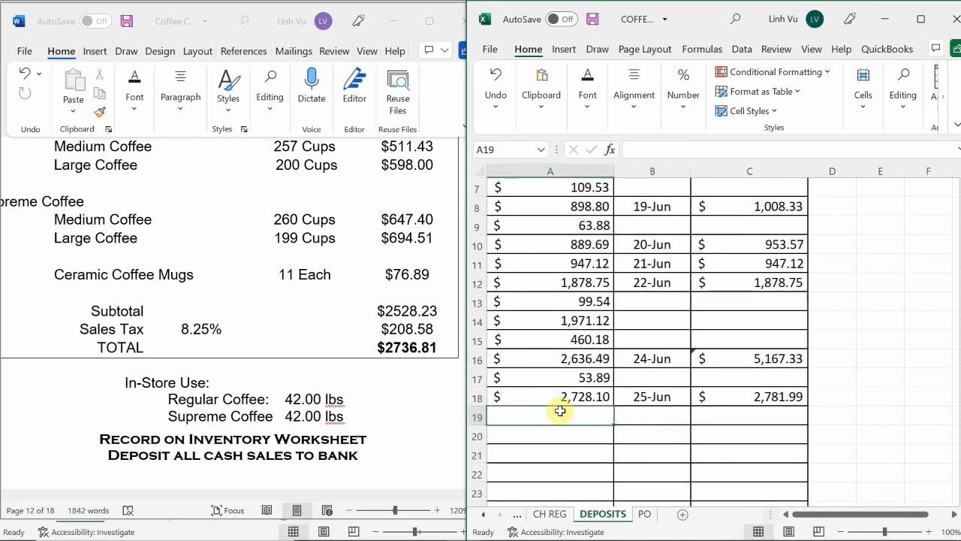
pyautogui.write('2,73')
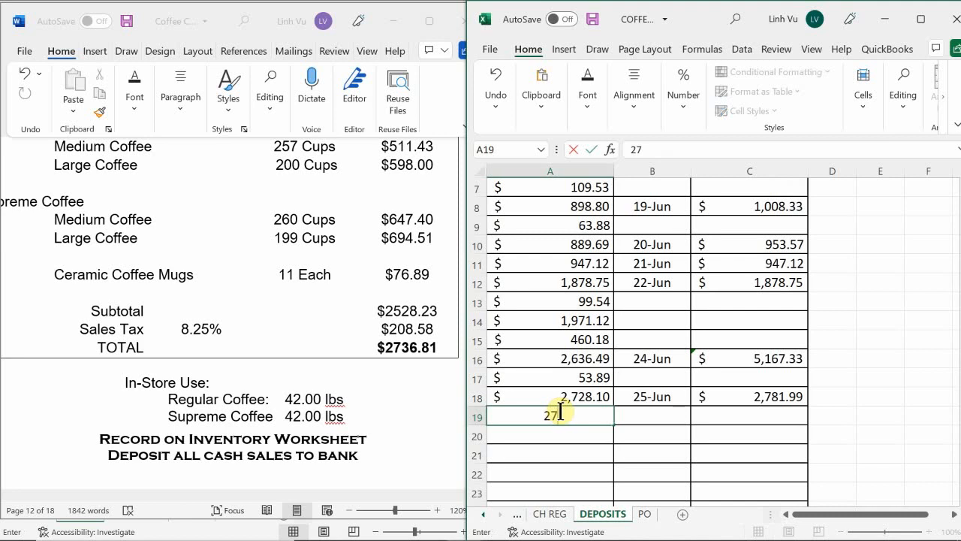
pyautogui.write('6.81')
pyautogui.press('Return')
# Date the new deposit 6/26 in B19 and set its deposit total in C19 with a formula referencing A19
pyautogui.press('Right')
pyautogui.press('Up')
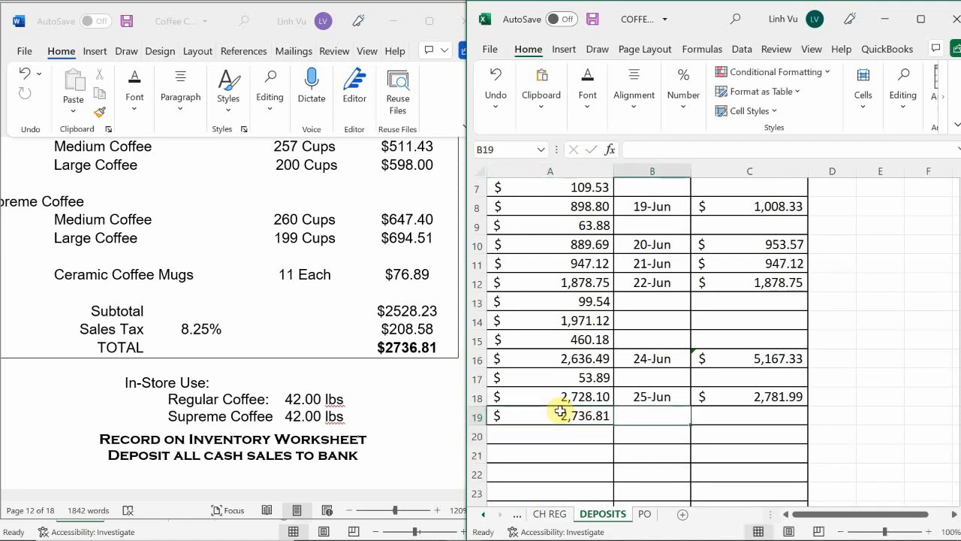
pyautogui.write('6/26')
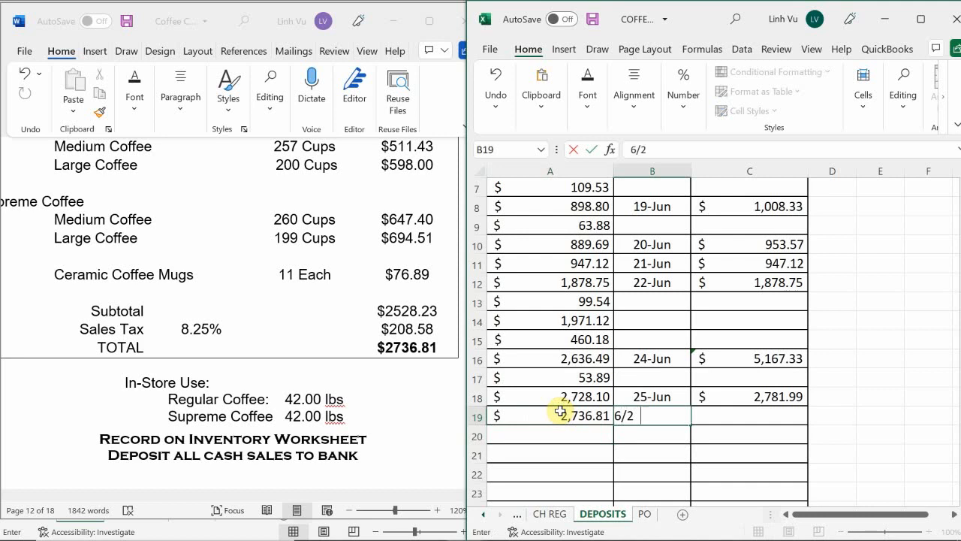
pyautogui.press('Tab')
pyautogui.write('=')
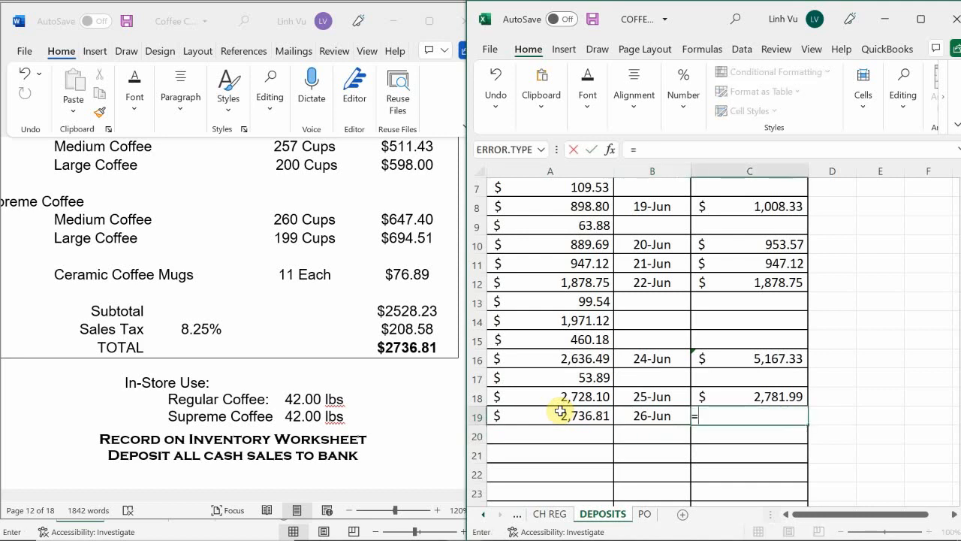
pyautogui.click(561, 412)
pyautogui.press('Return')
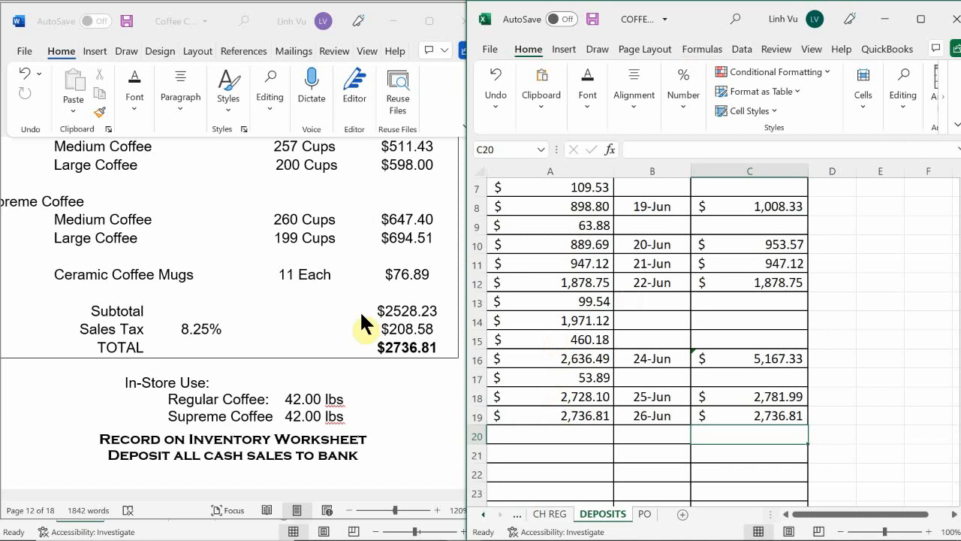
# Locate the 27 June Super "A" Market delivery invoice in the Word document and return to the workbook's GENERAL JOURNAL sheet
pyautogui.click(215, 425)
pyautogui.scroll(-3, 253, 422)
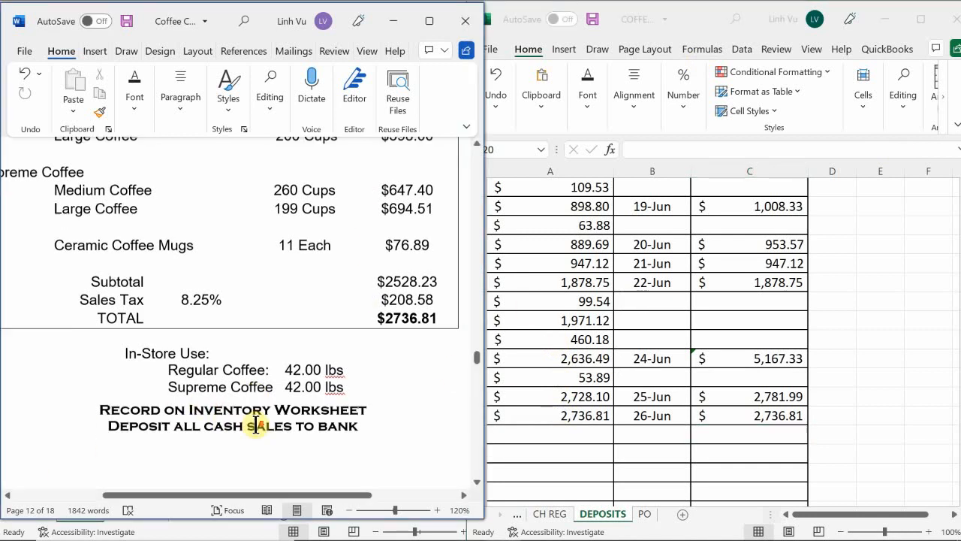
pyautogui.scroll(-10, 255, 424)
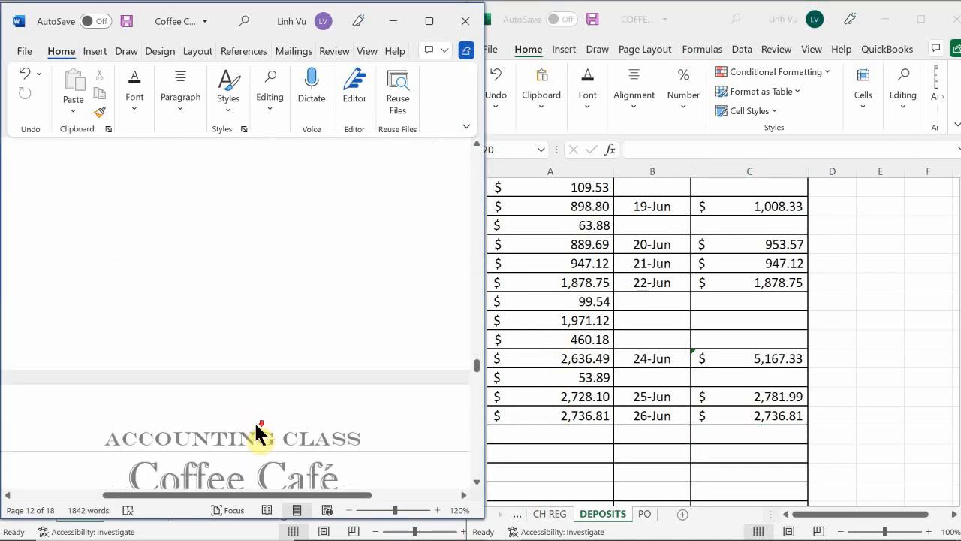
pyautogui.scroll(-6, 255, 432)
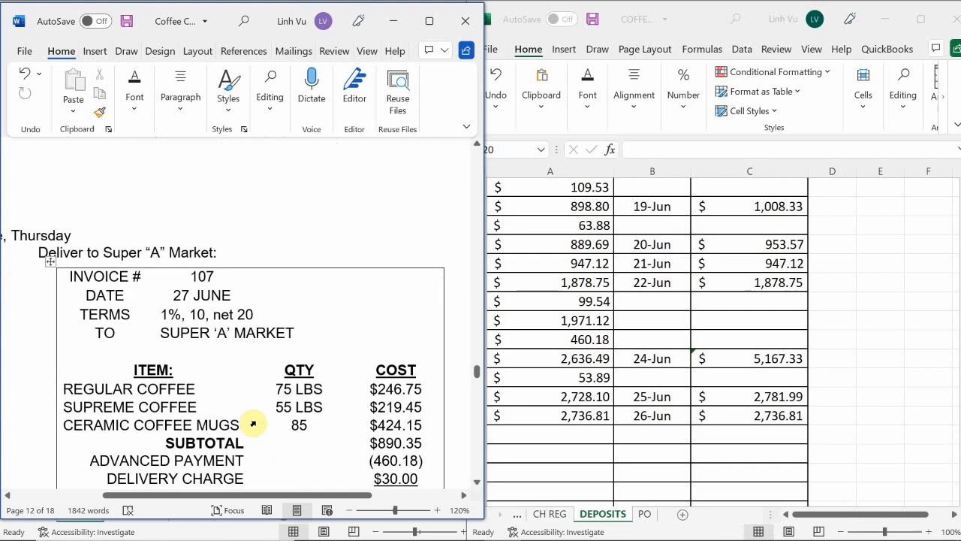
pyautogui.click(563, 418)
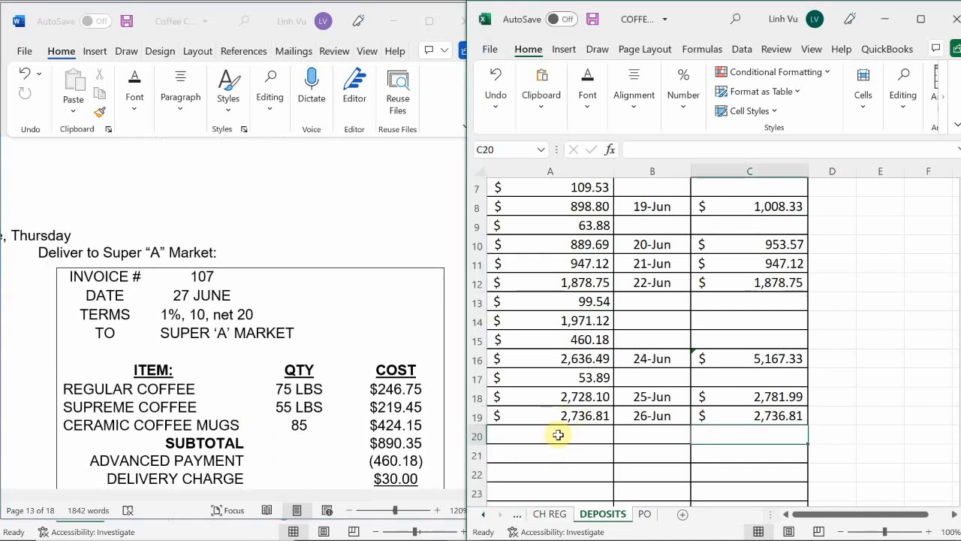
pyautogui.click(482, 513)
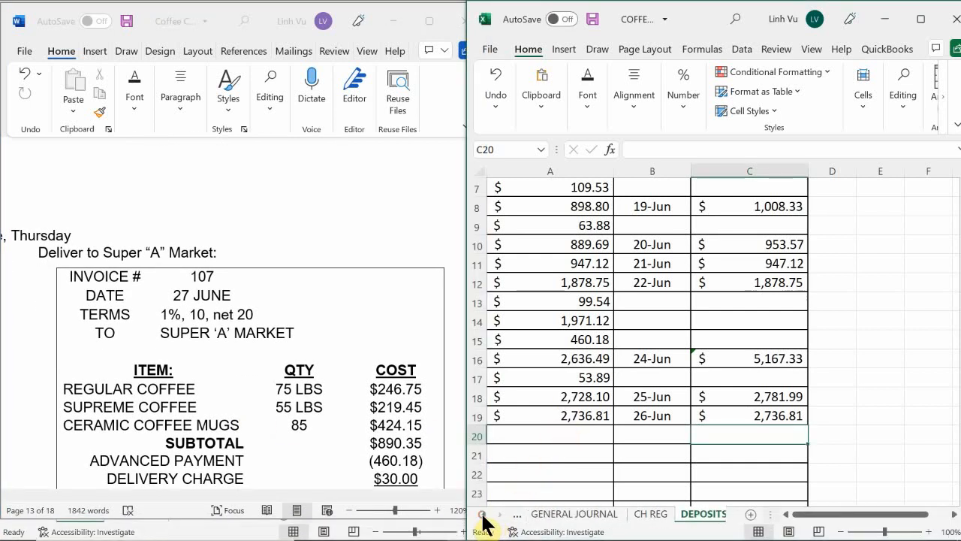
pyautogui.click(574, 513)
pyautogui.scroll(-3, 575, 408)
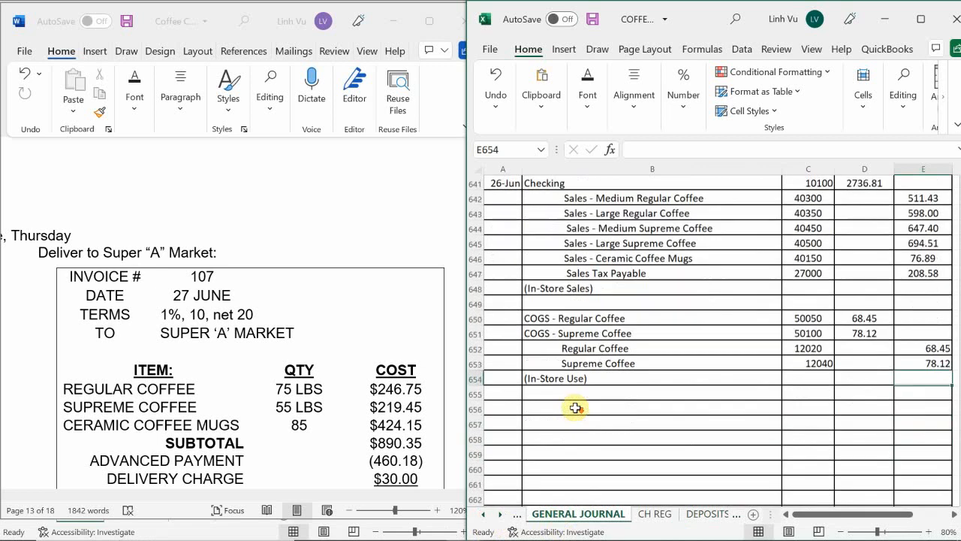
# Review the Super "A" Market invoice down to its amount due and start a journal entry dated 6/27 in A656
pyautogui.scroll(1, 575, 407)
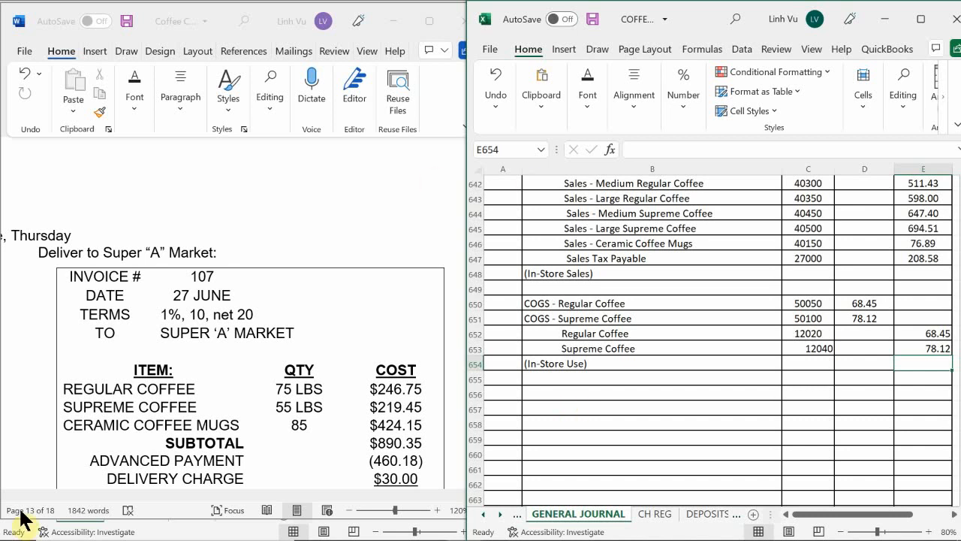
pyautogui.scroll(-1, 259, 422)
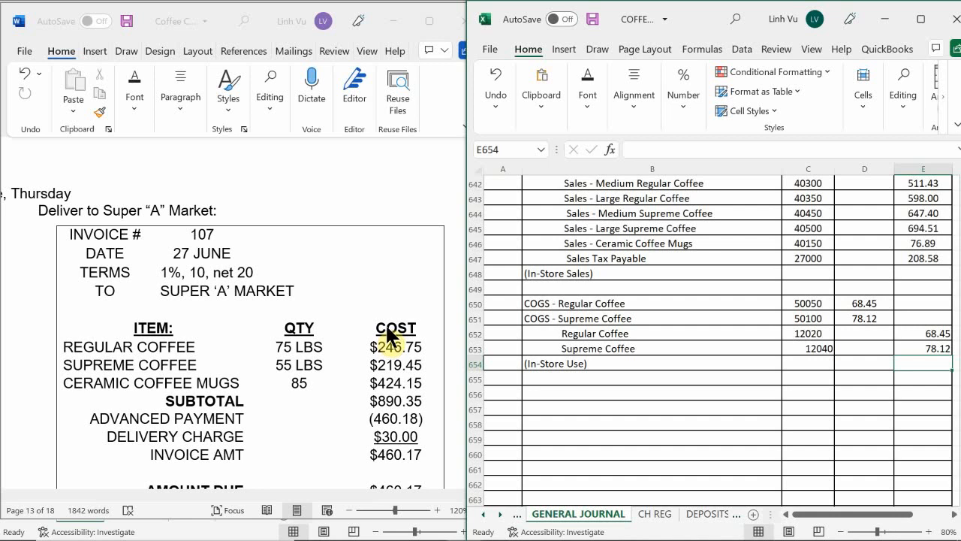
pyautogui.scroll(-1, 392, 304)
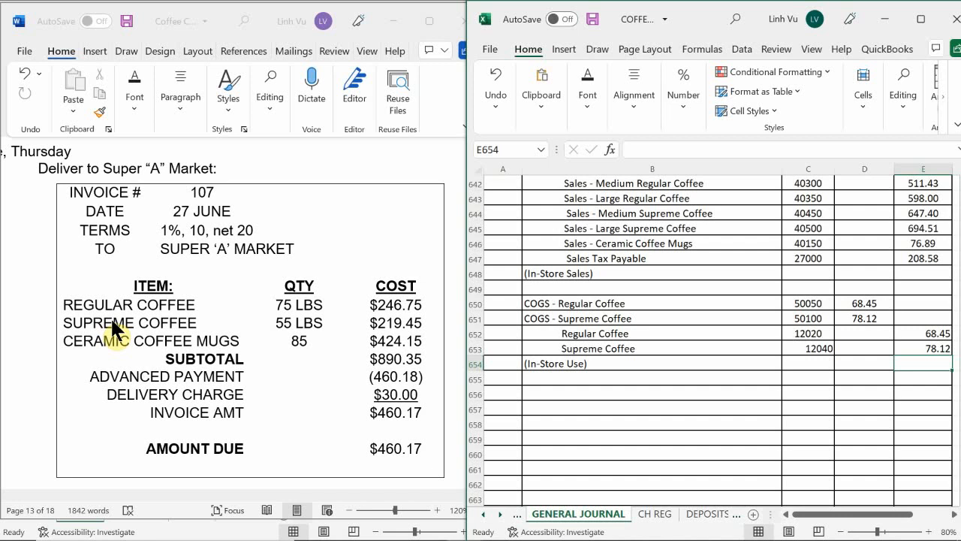
pyautogui.scroll(-1, 128, 276)
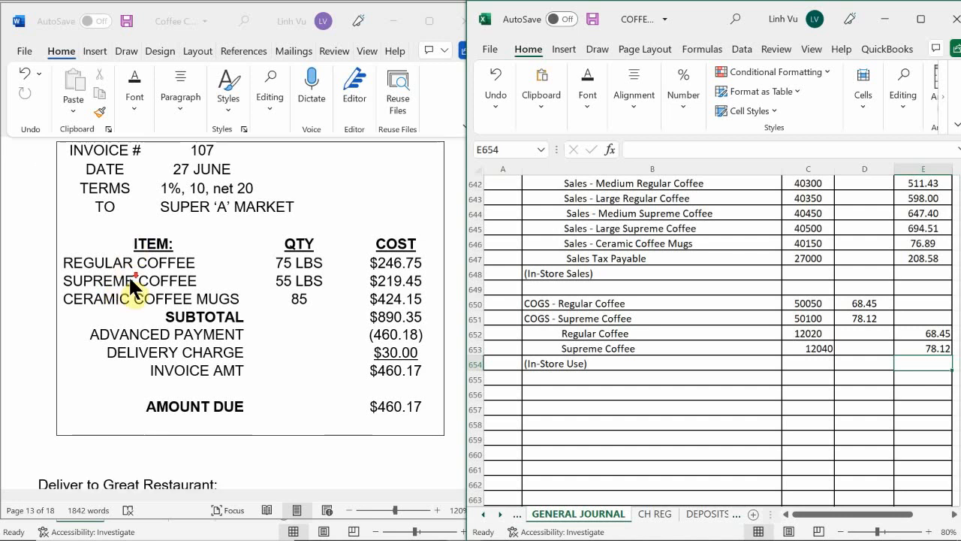
pyautogui.scroll(2, 128, 274)
pyautogui.scroll(-1, 128, 275)
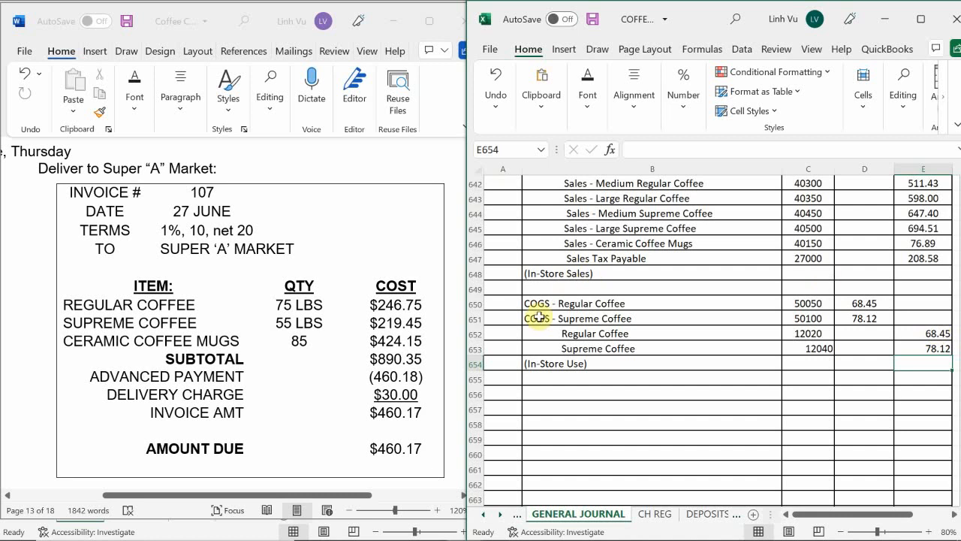
pyautogui.click(509, 395)
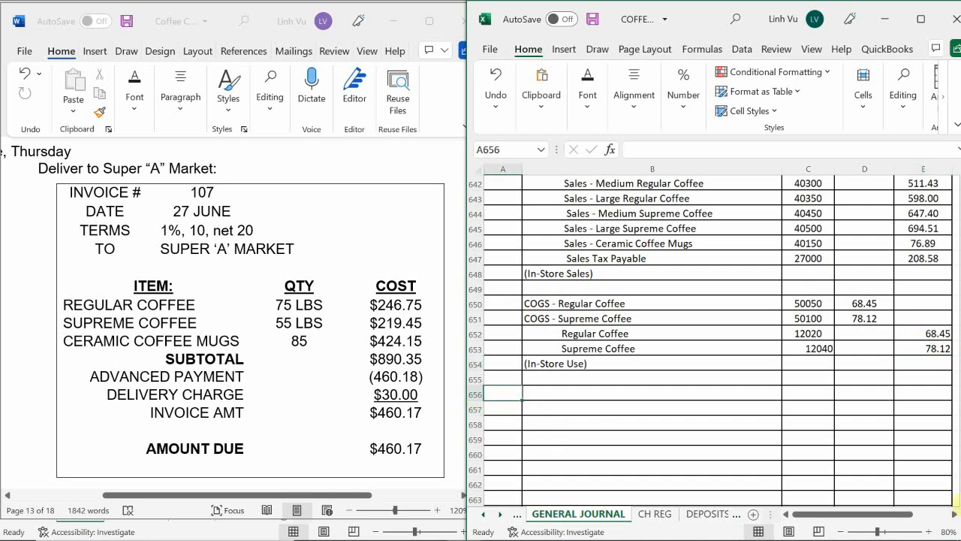
pyautogui.write('6/')
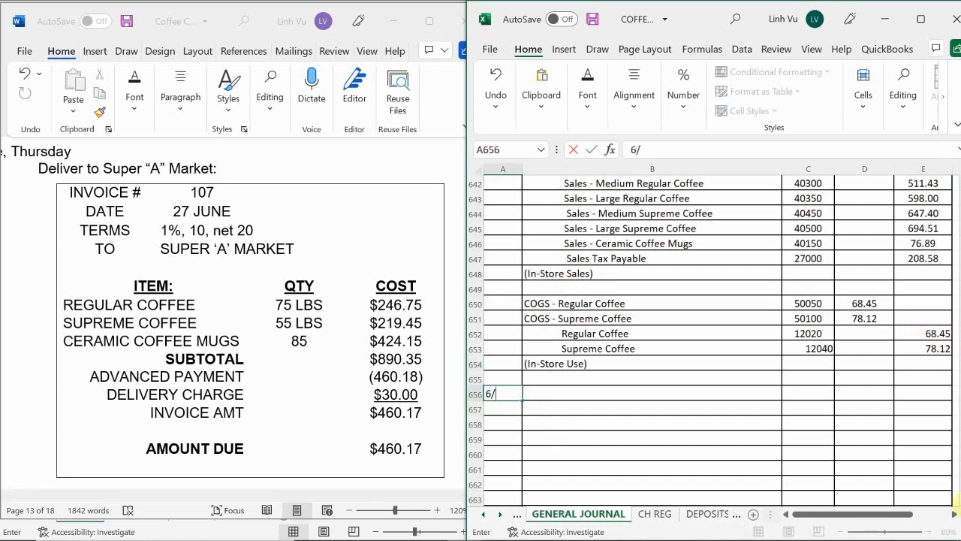
pyautogui.write('27')
pyautogui.press('Return')
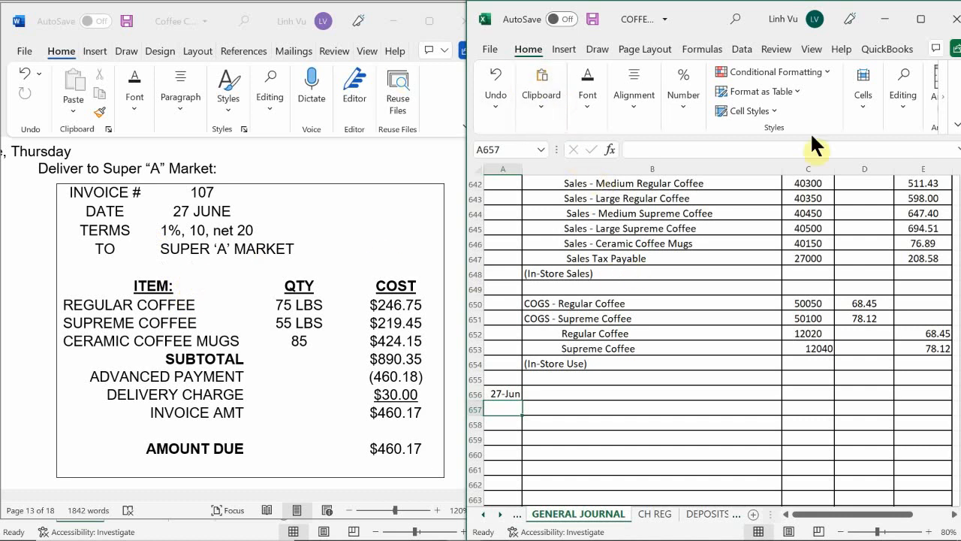
# Enter 6/27 as the date of the COGS - Regular Coffee line in A650
pyautogui.click(500, 303)
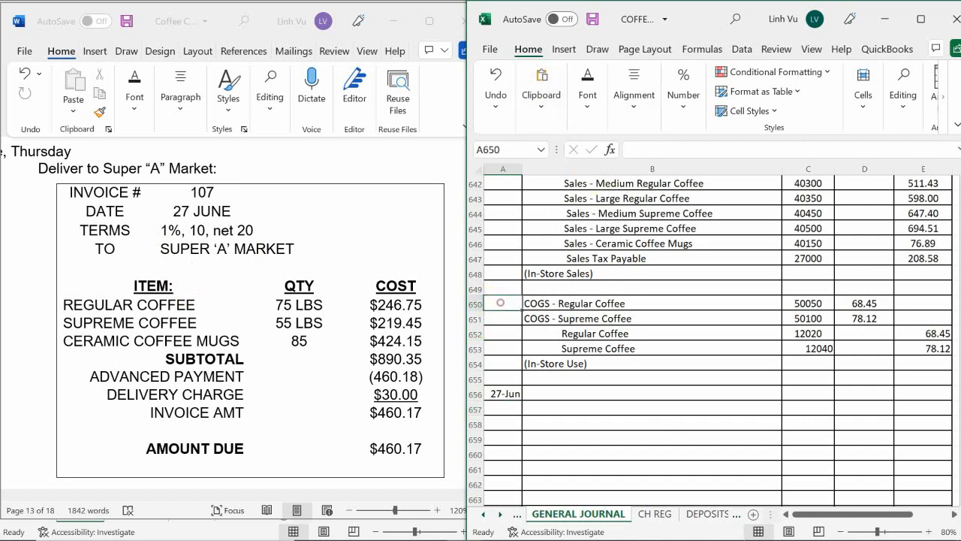
pyautogui.write('6/27')
pyautogui.press('Return')
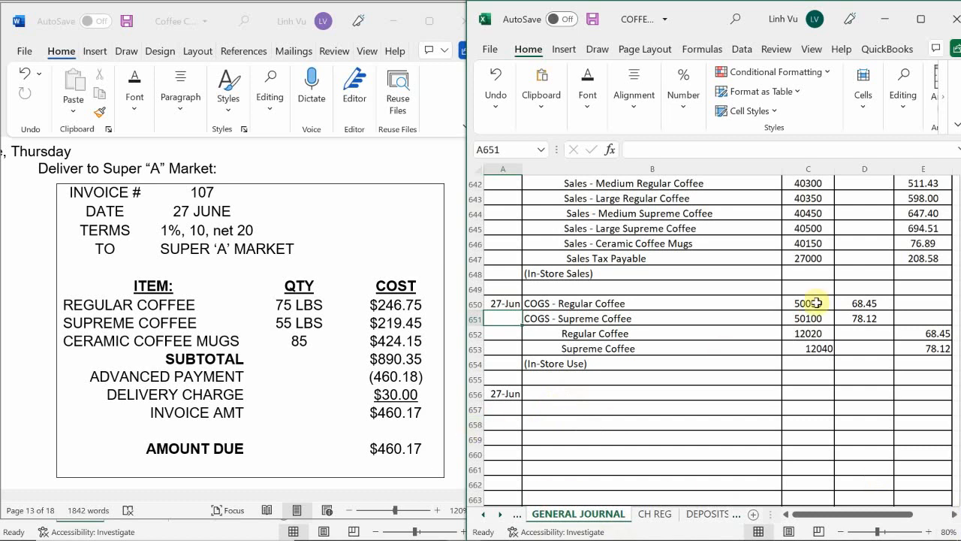
# Enter Accounts Receivables as the first account of the 27-Jun journal entry in B656
pyautogui.click(549, 393)
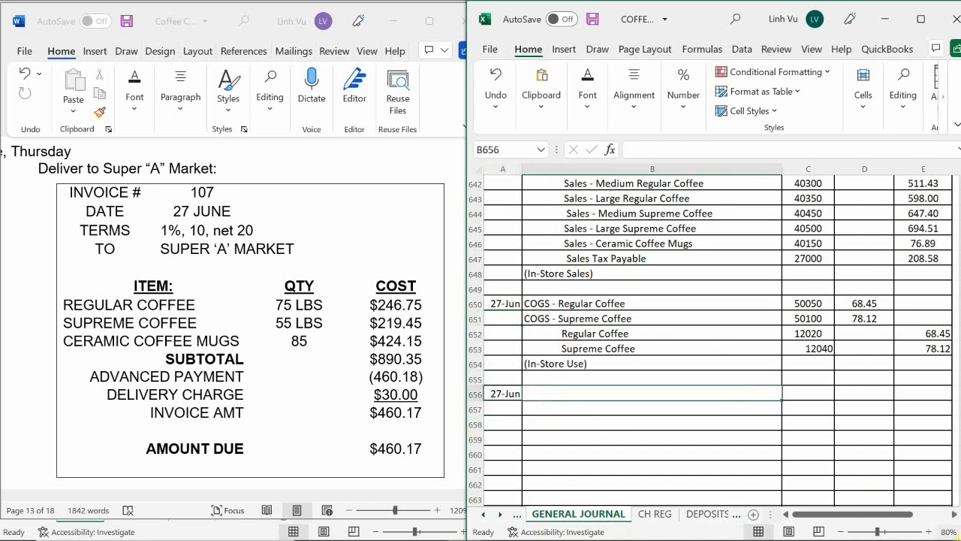
pyautogui.write('Accou')
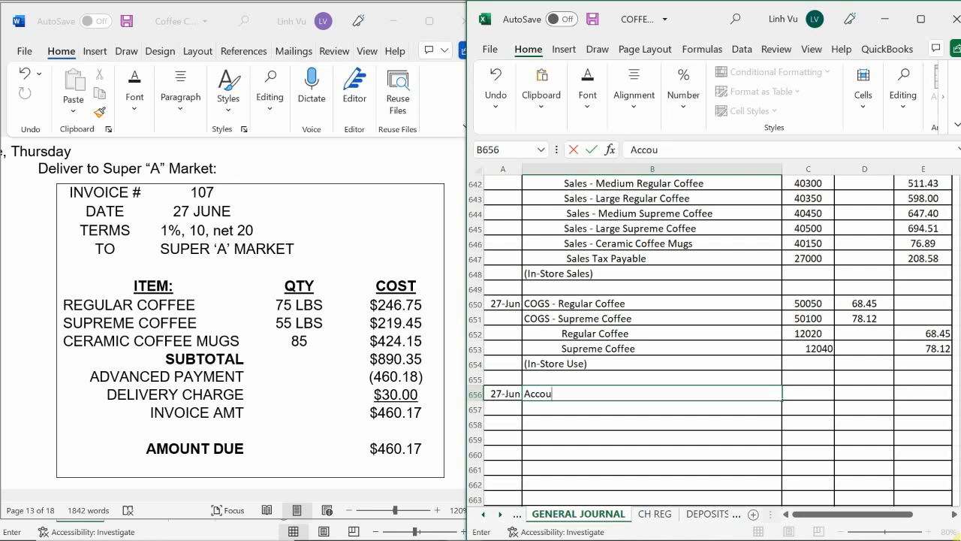
pyautogui.write('nts')
pyautogui.write('a')
pyautogui.press('BackSpace')
pyautogui.press('BackSpace')
pyautogui.write('Receivables')
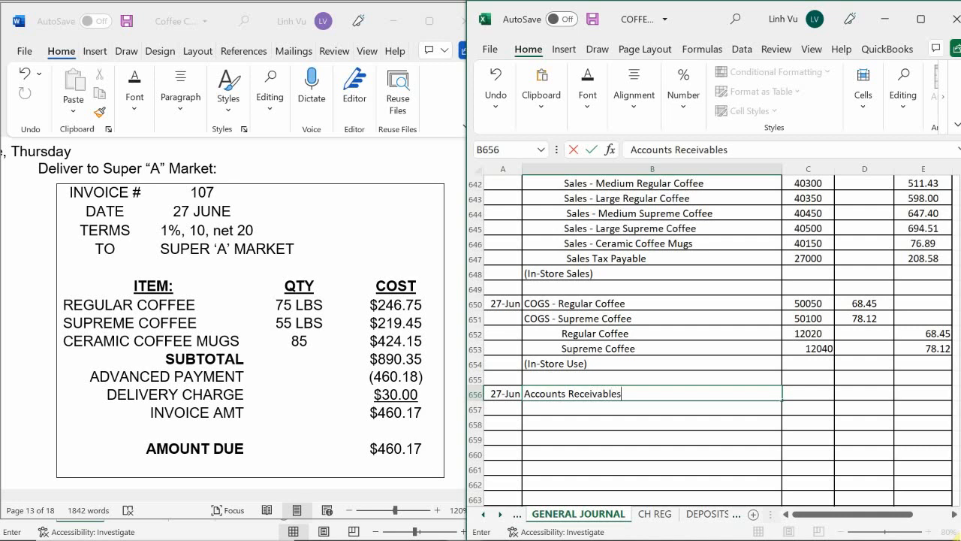
pyautogui.press('Return')
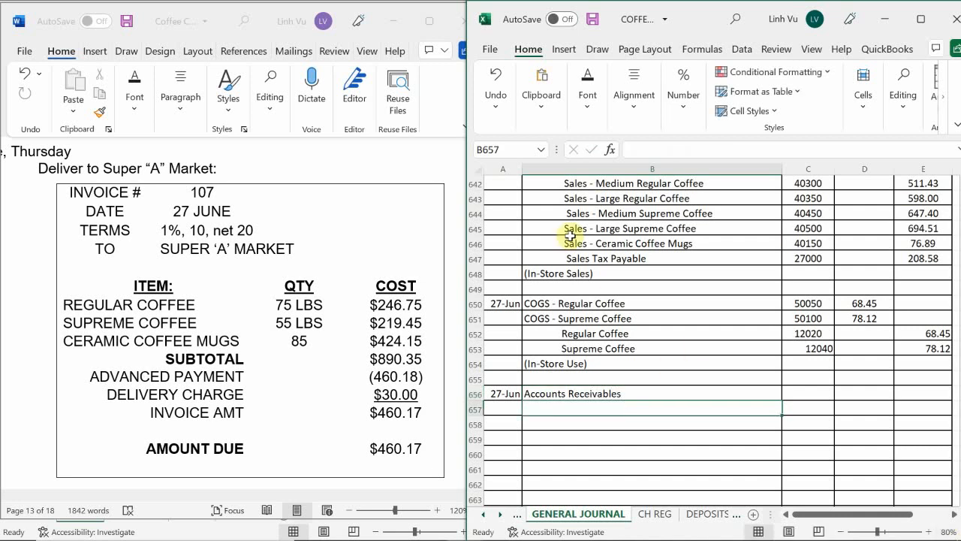
# Copy the sales and COGS account lines with their PR numbers (B527:C537) from the 24-Jun Corner Bookstore INV#105 entries
pyautogui.scroll(7, 572, 317)
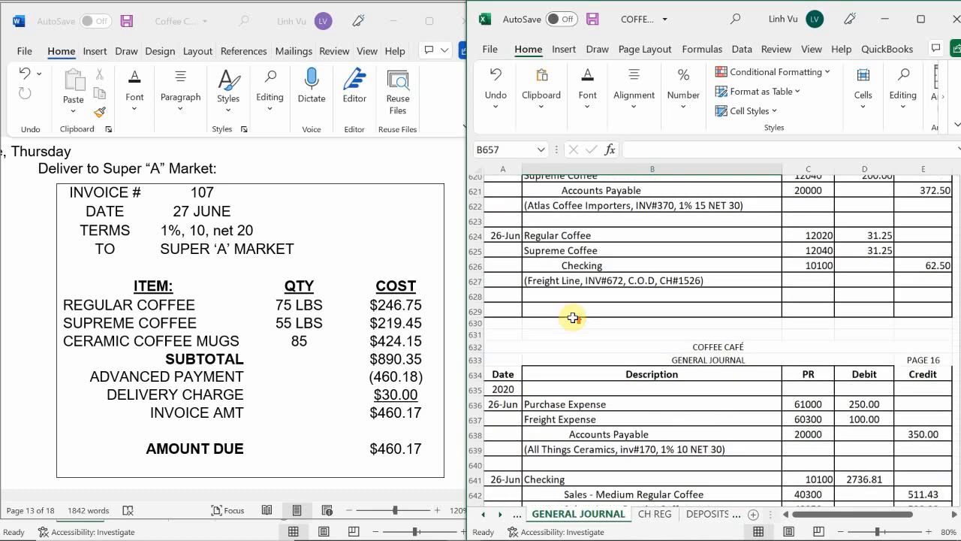
pyautogui.scroll(9, 573, 318)
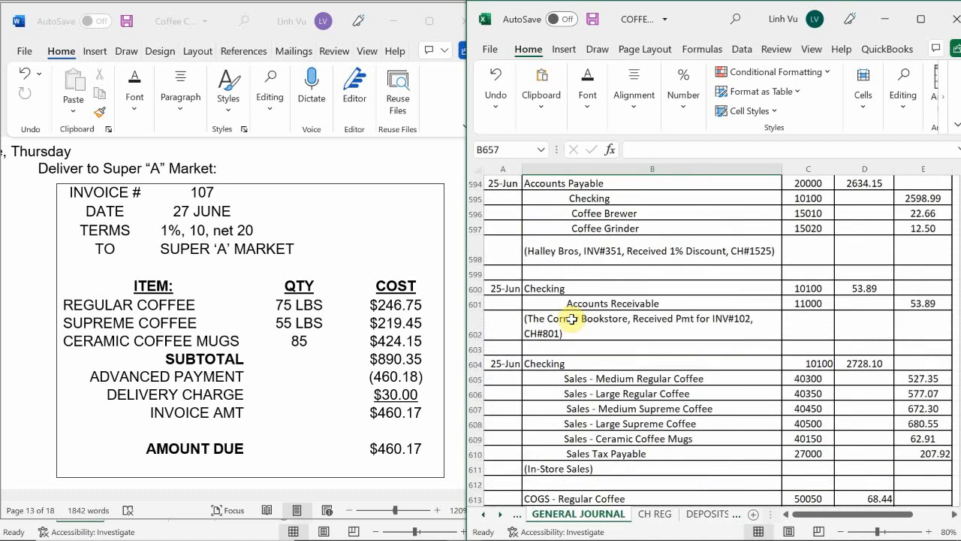
pyautogui.scroll(10, 572, 319)
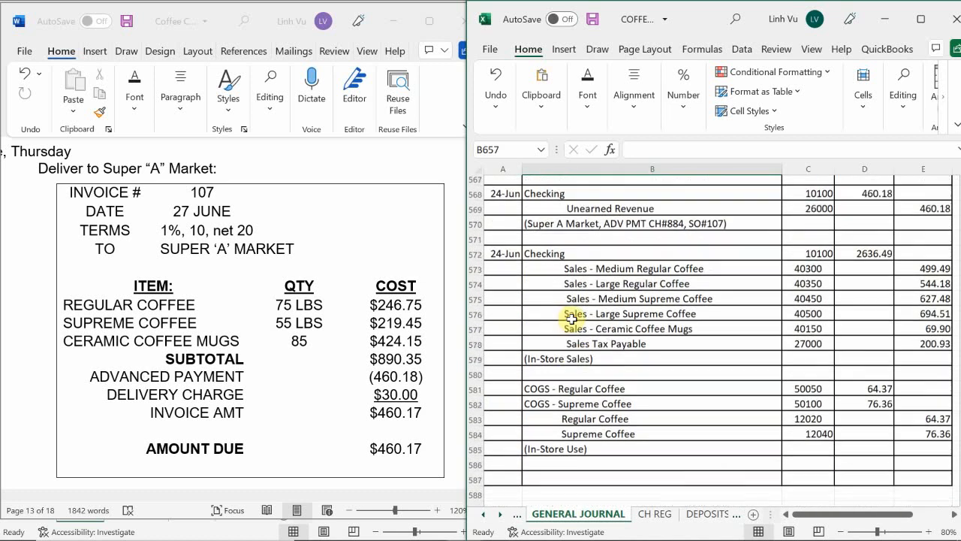
pyautogui.scroll(5, 572, 319)
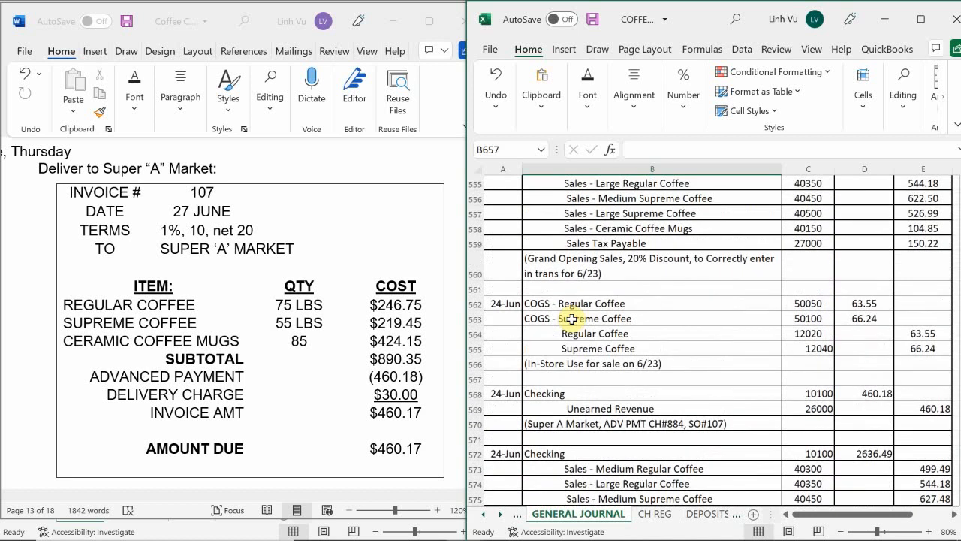
pyautogui.scroll(6, 572, 319)
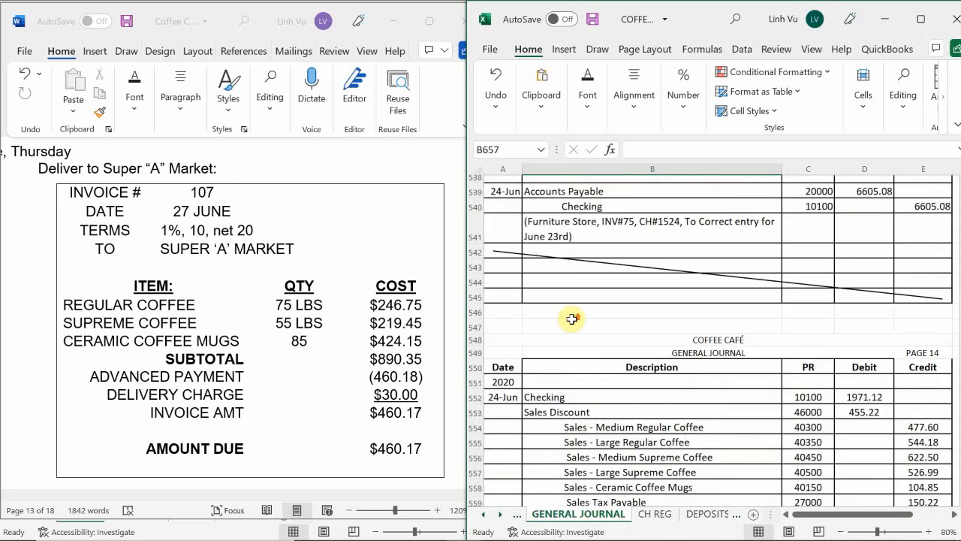
pyautogui.scroll(3, 572, 319)
pyautogui.scroll(2, 572, 319)
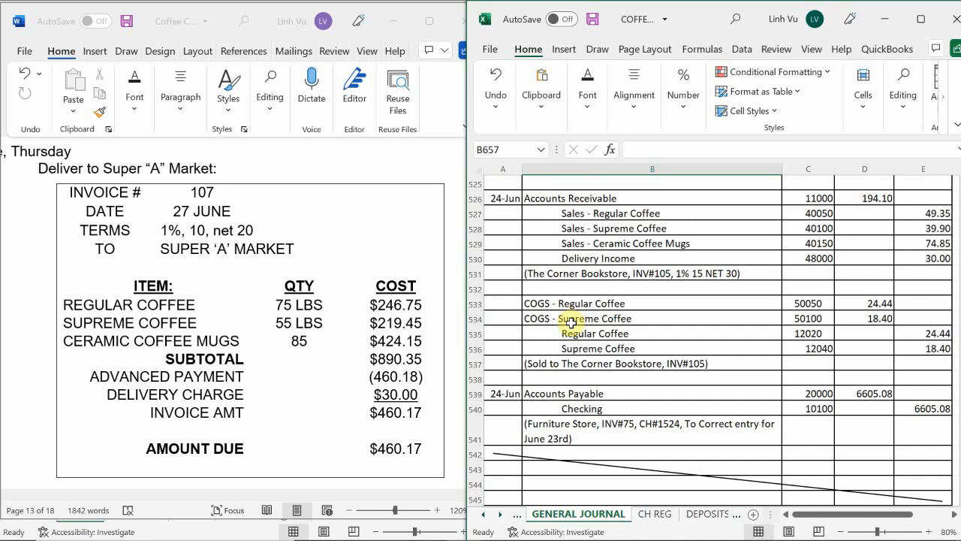
pyautogui.scroll(1, 572, 336)
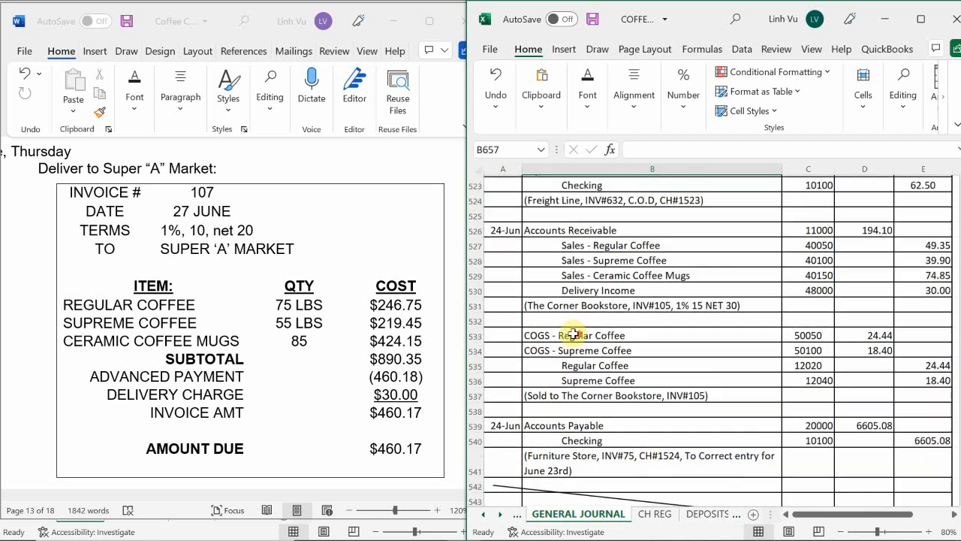
pyautogui.scroll(1, 571, 334)
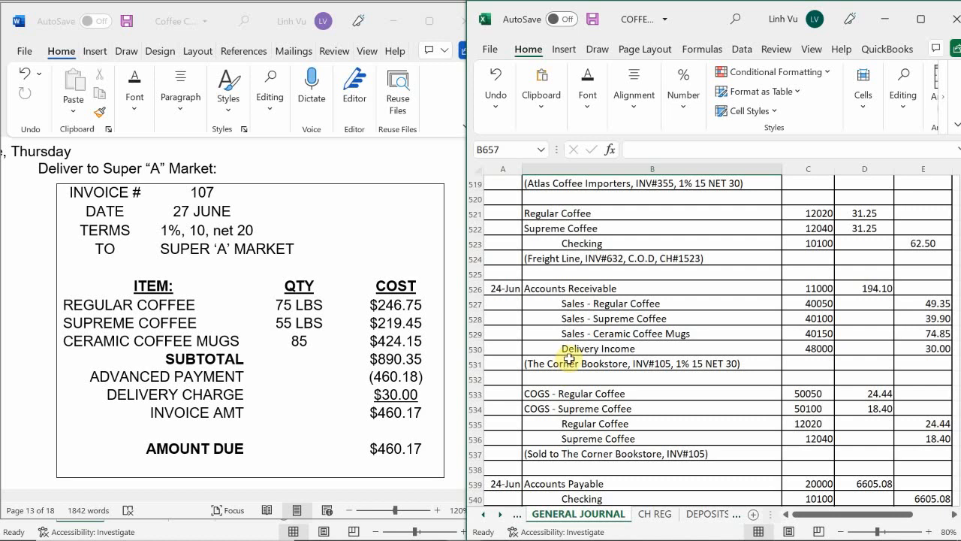
pyautogui.click(555, 303)
pyautogui.moveTo(556, 303); pyautogui.dragTo(792, 447)
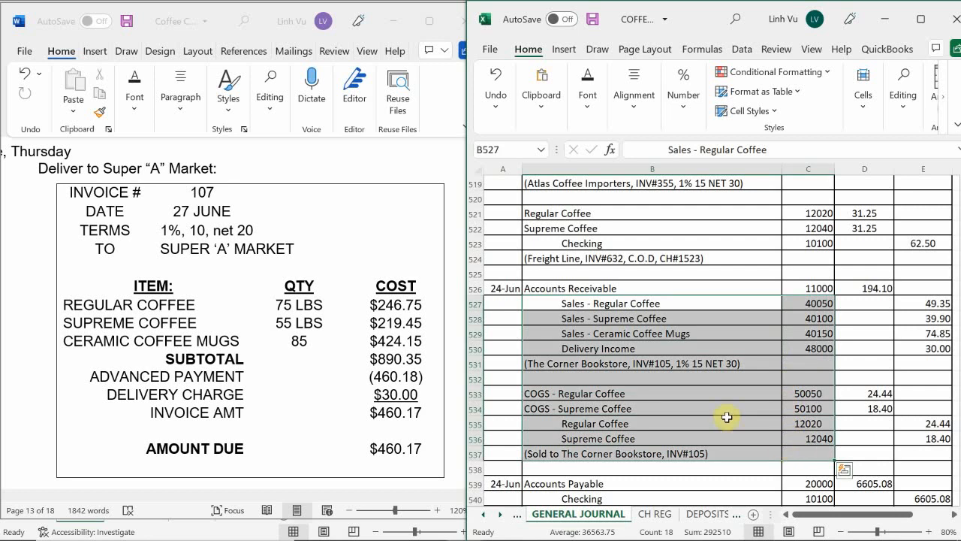
pyautogui.hotkey('ctrl', 'c')
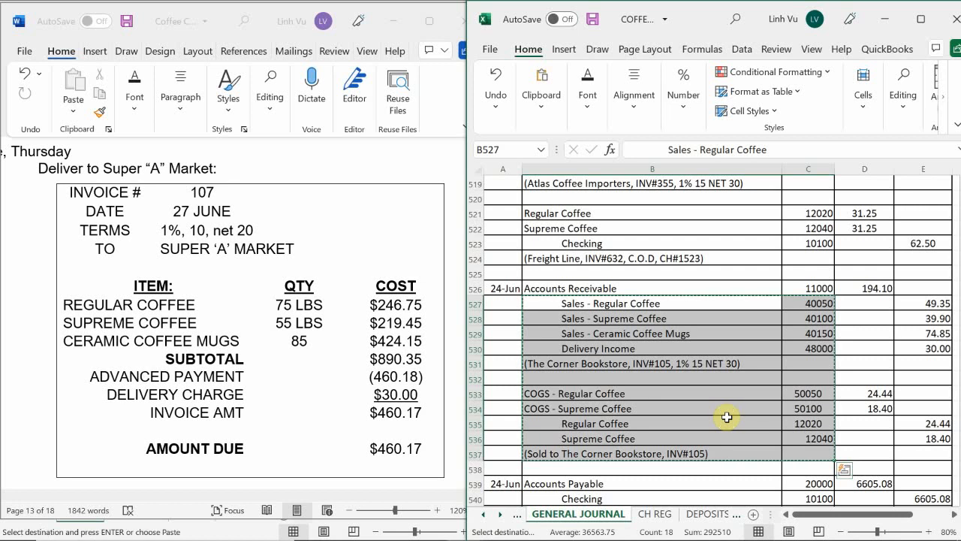
# Paste the copied account lines and PR numbers into the 27-Jun entry starting at B658
pyautogui.scroll(-2, 669, 334)
pyautogui.scroll(-17, 670, 334)
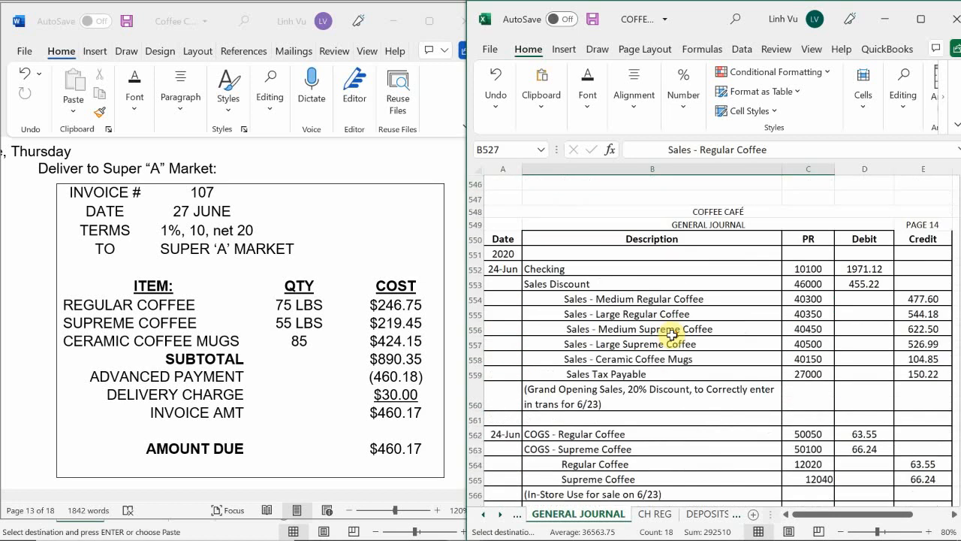
pyautogui.scroll(-9, 672, 338)
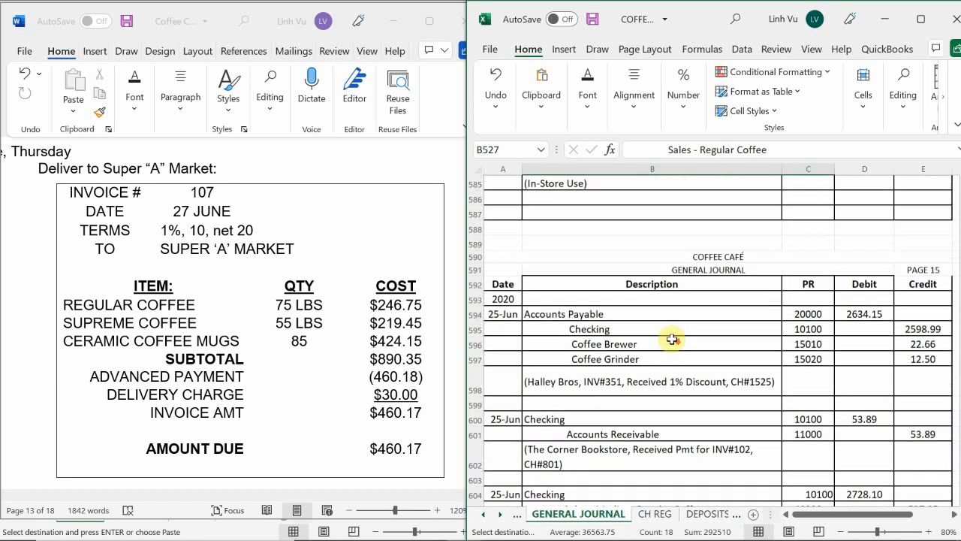
pyautogui.scroll(-7, 672, 340)
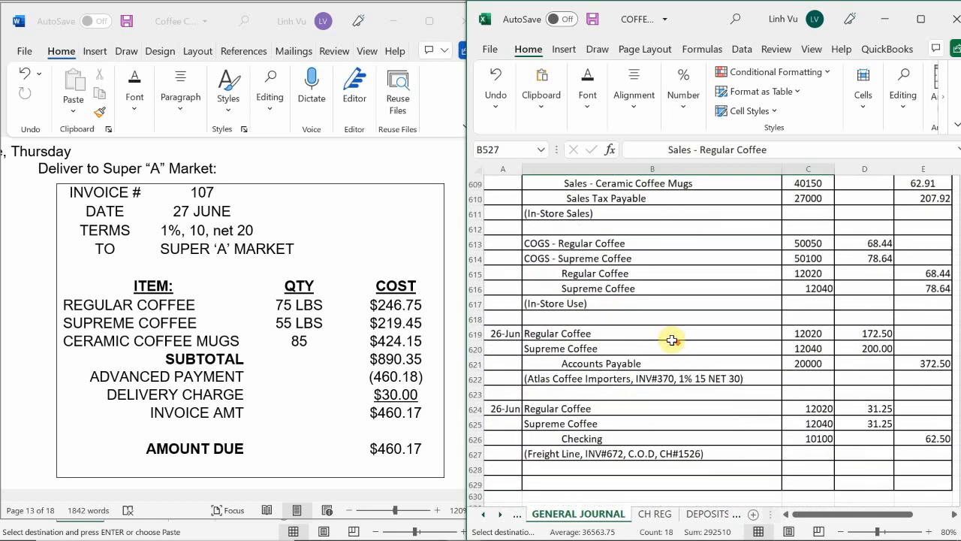
pyautogui.scroll(-6, 672, 340)
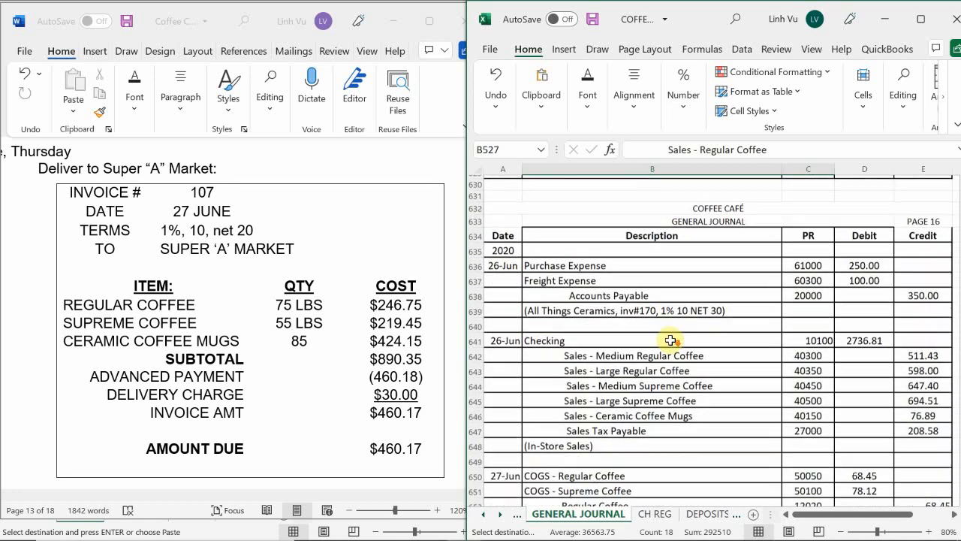
pyautogui.scroll(-3, 667, 339)
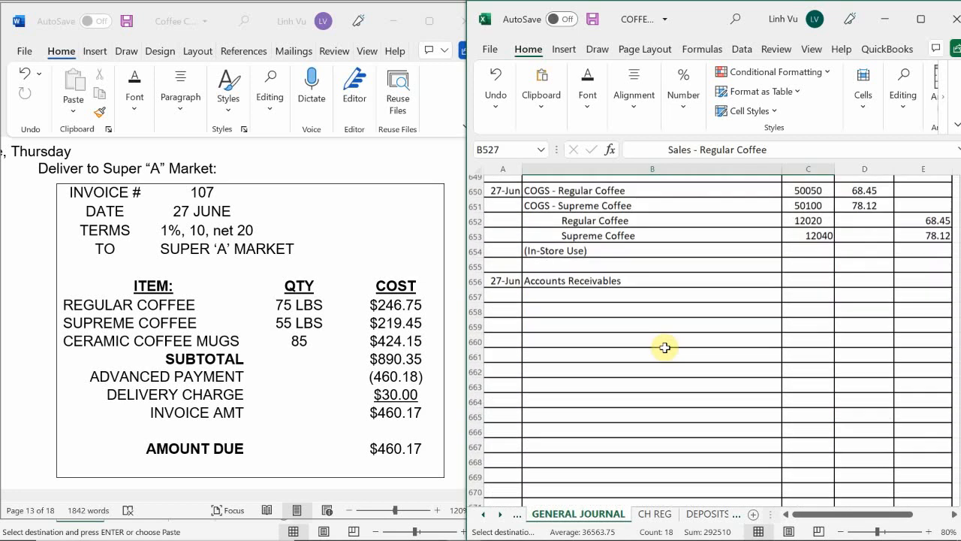
pyautogui.scroll(1, 665, 347)
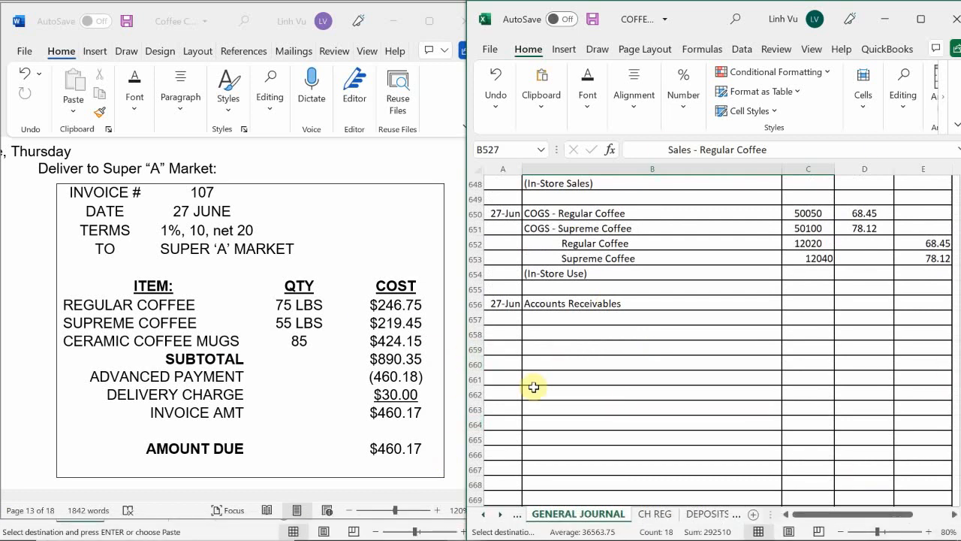
pyautogui.click(549, 336)
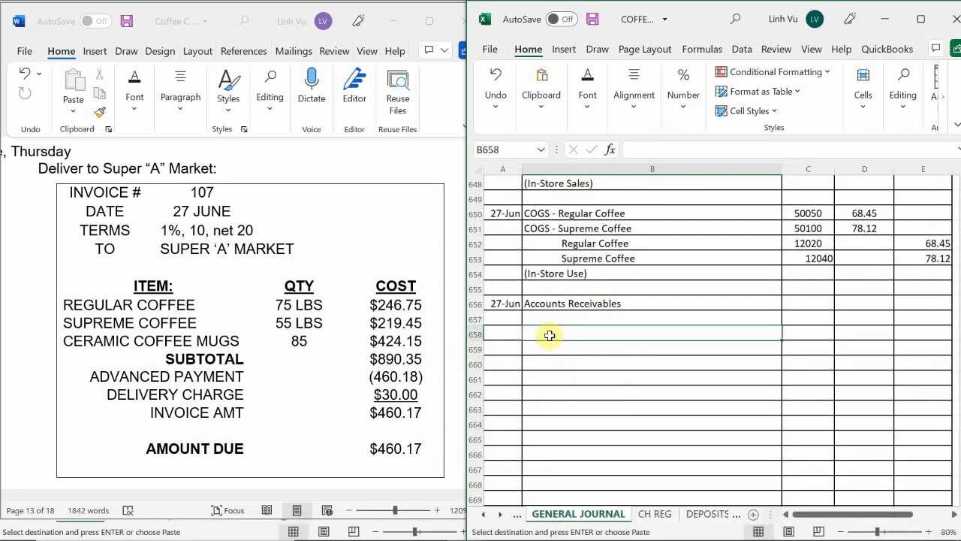
pyautogui.hotkey('ctrl', 'v')
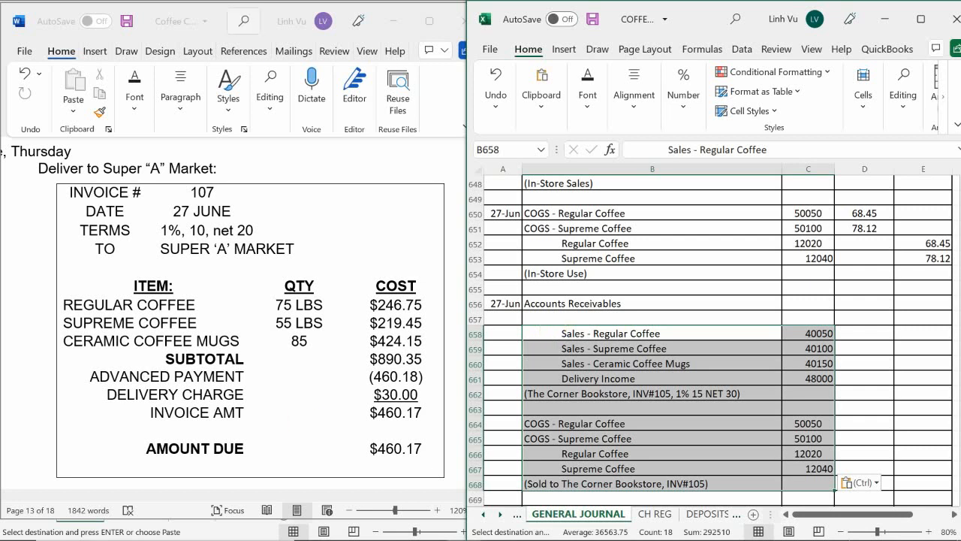
# Enter Unearned Revenue as the second account of the 27-Jun entry in B657
pyautogui.click(553, 319)
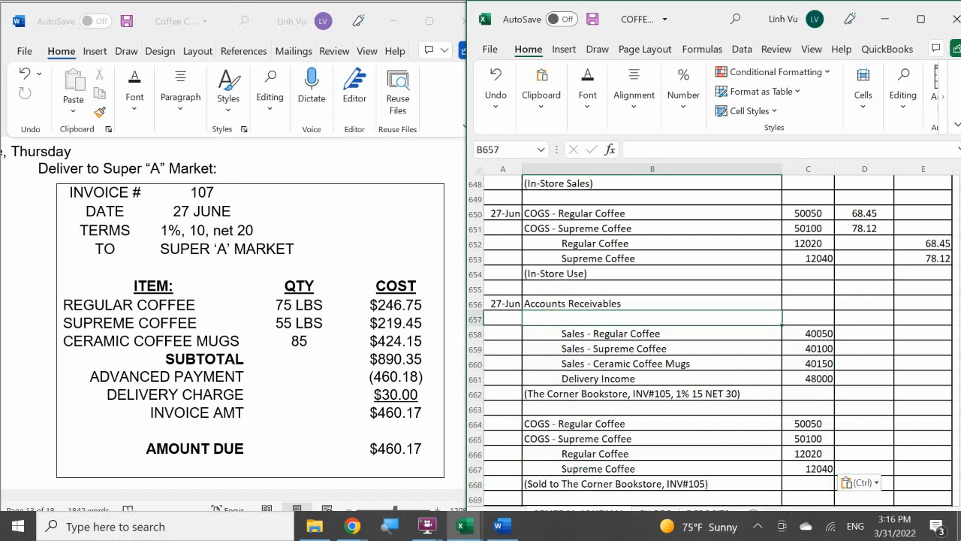
pyautogui.write('Y')
pyautogui.press('BackSpace')
pyautogui.write('Unearn')
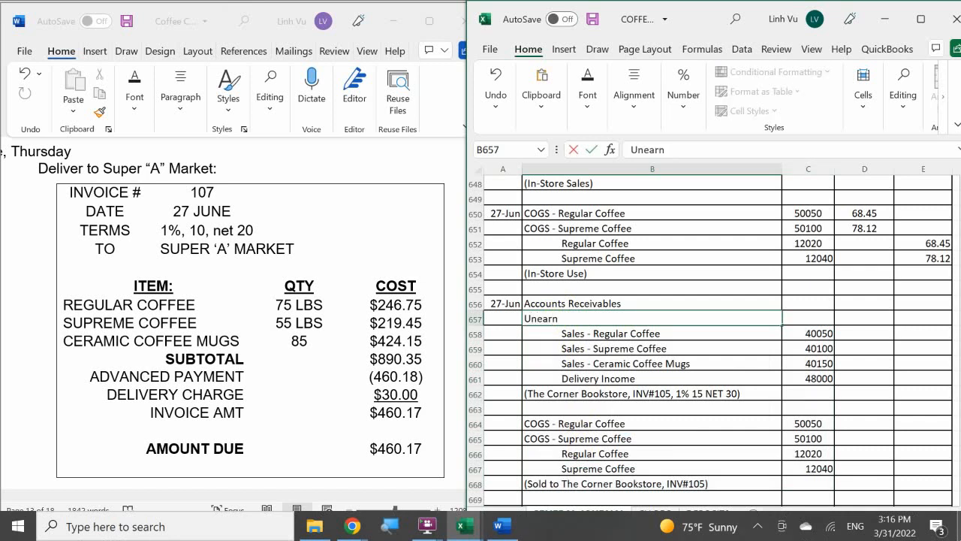
pyautogui.write('ed Revenue')
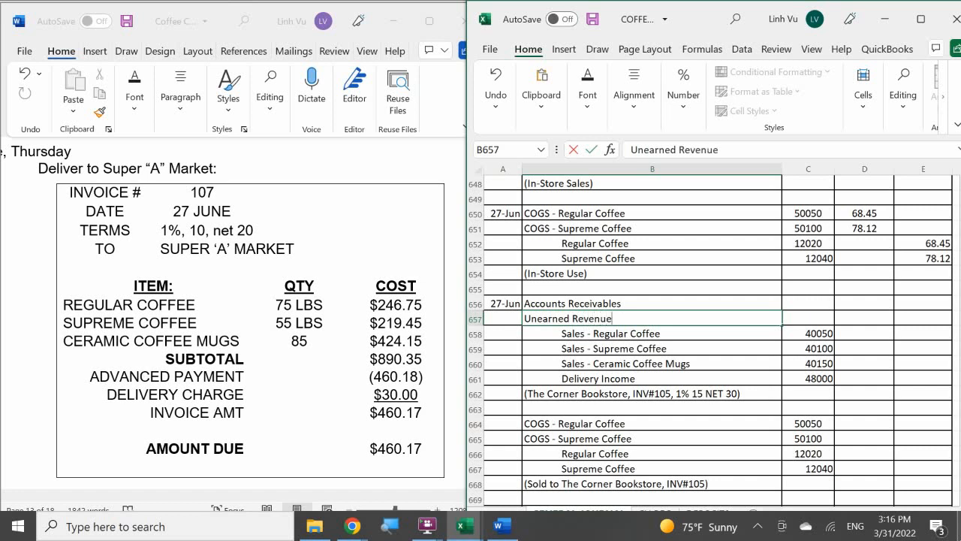
pyautogui.press('Right')
# Enter 11000 as the PR number for Accounts Receivables in C656
pyautogui.press('Up')
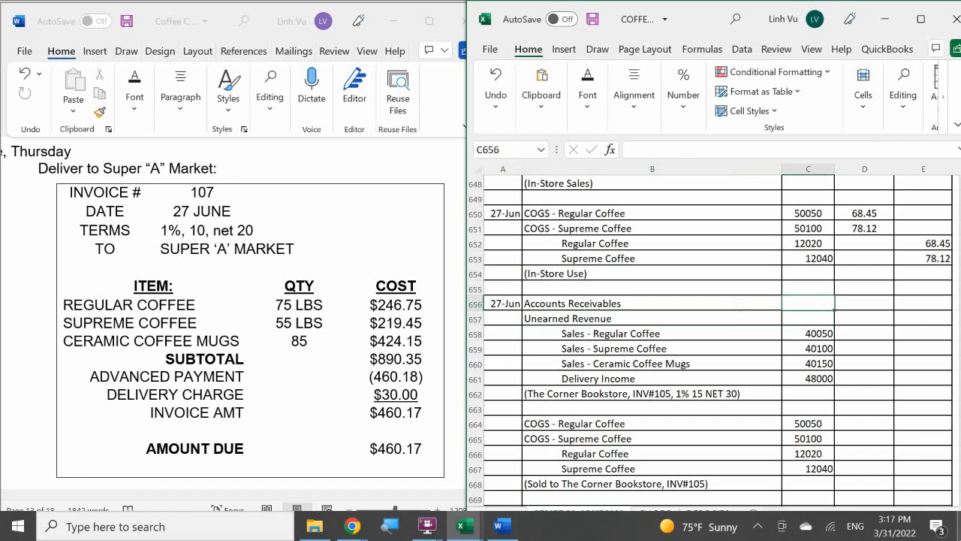
pyautogui.write('11000')
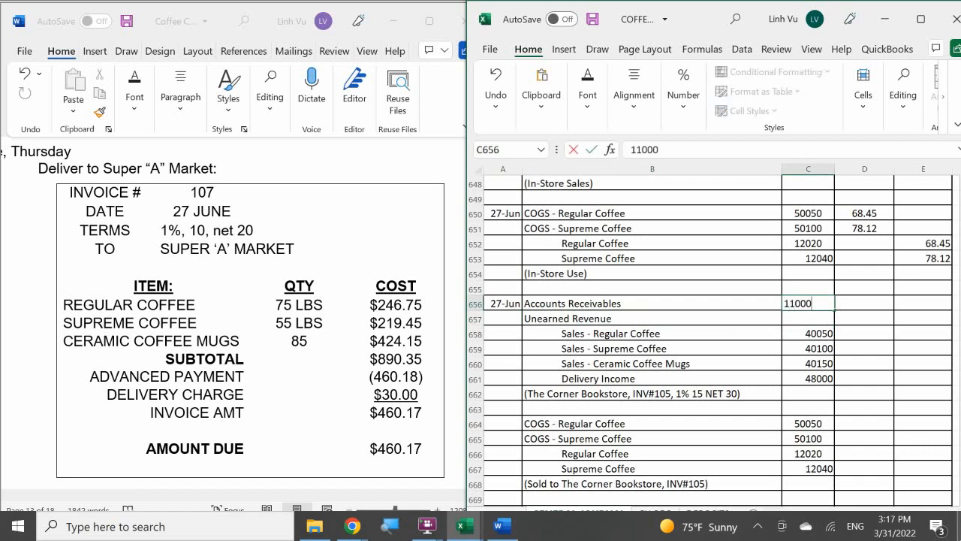
pyautogui.press('Return')
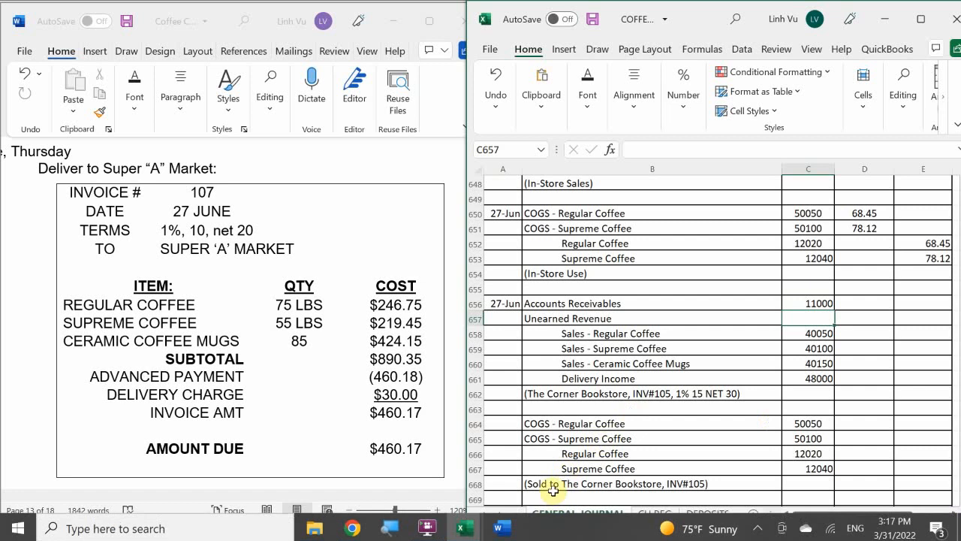
# Look up the Unearned Revenue number on the COA sheet and enter 26000 as its PR number in C657 of GENERAL JOURNAL
pyautogui.click(482, 516)
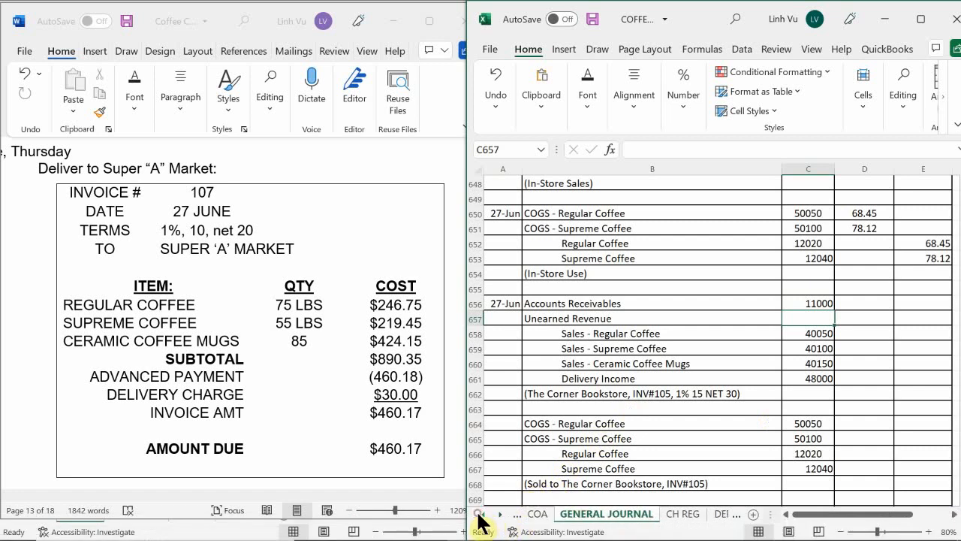
pyautogui.click(535, 518)
pyautogui.scroll(10, 858, 409)
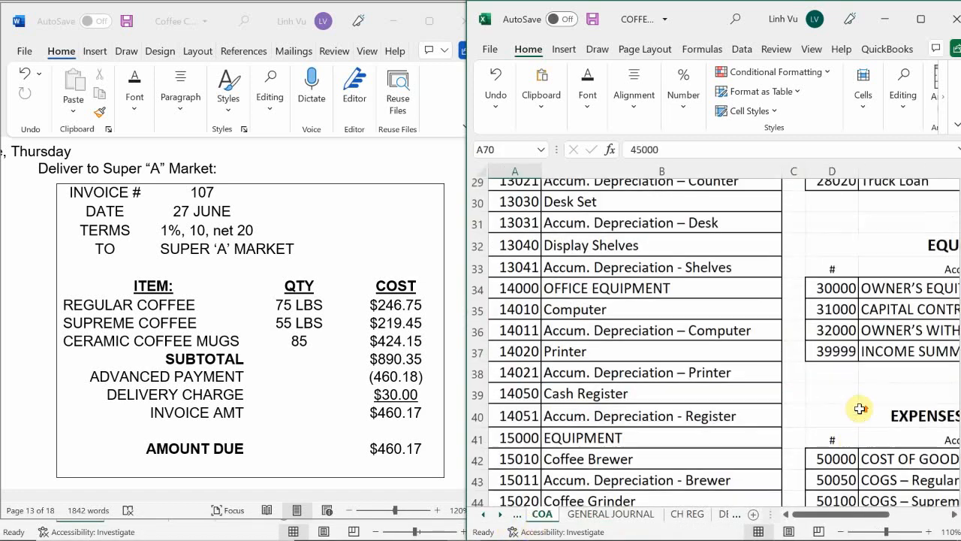
pyautogui.scroll(-3, 858, 412)
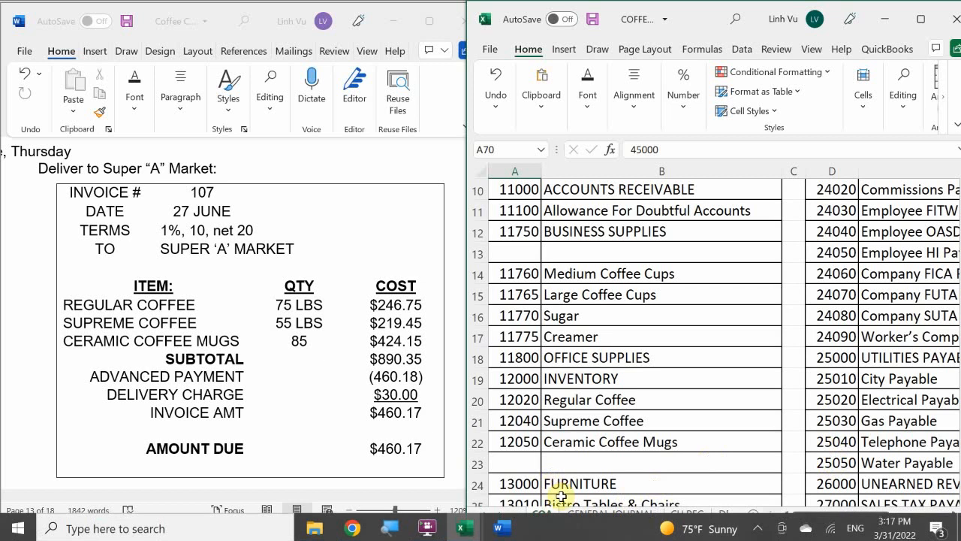
pyautogui.click(593, 516)
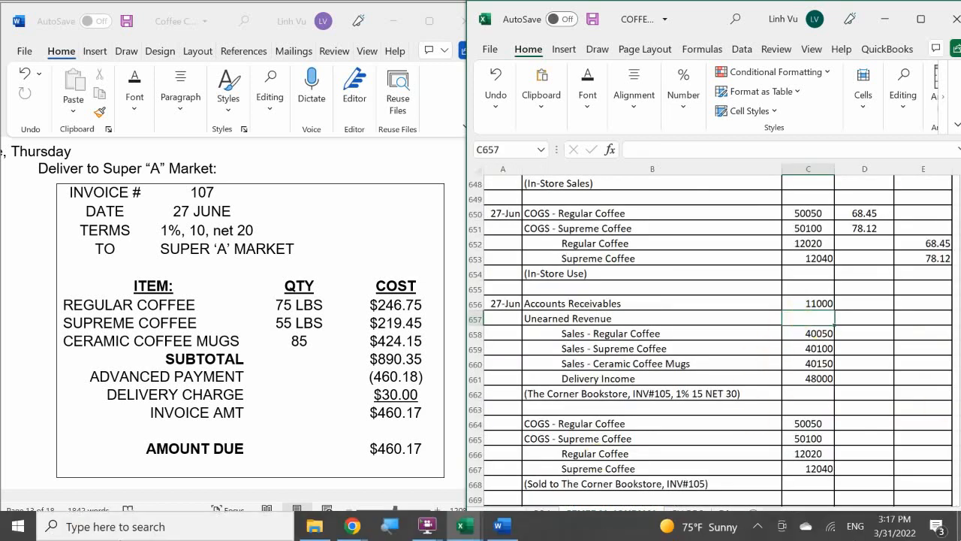
pyautogui.write('26000')
pyautogui.press('Return')
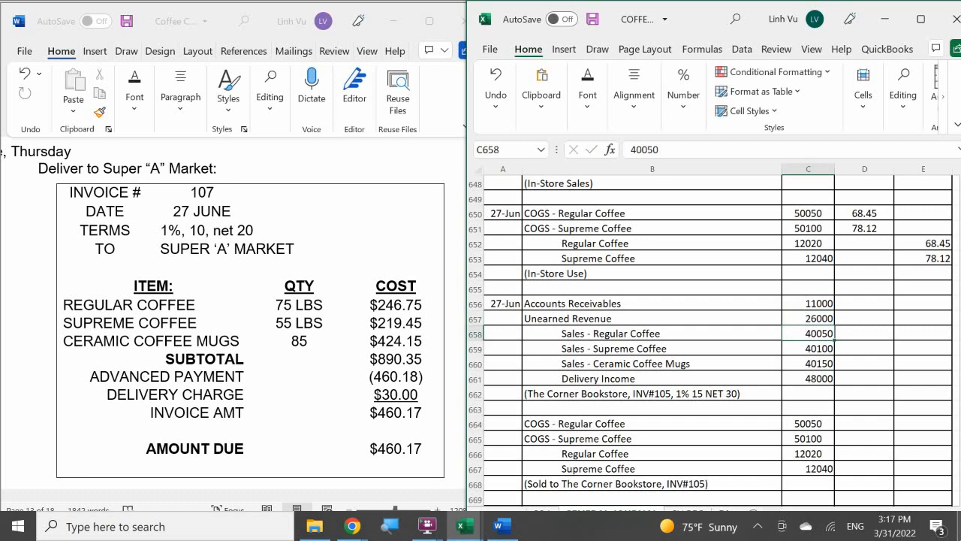
# Enter the 27-Jun debits: 460.17 for Accounts Receivables in D656 and 460.18 for Unearned Revenue in D657
pyautogui.press('Up')
pyautogui.press('Right')
pyautogui.press('Up')
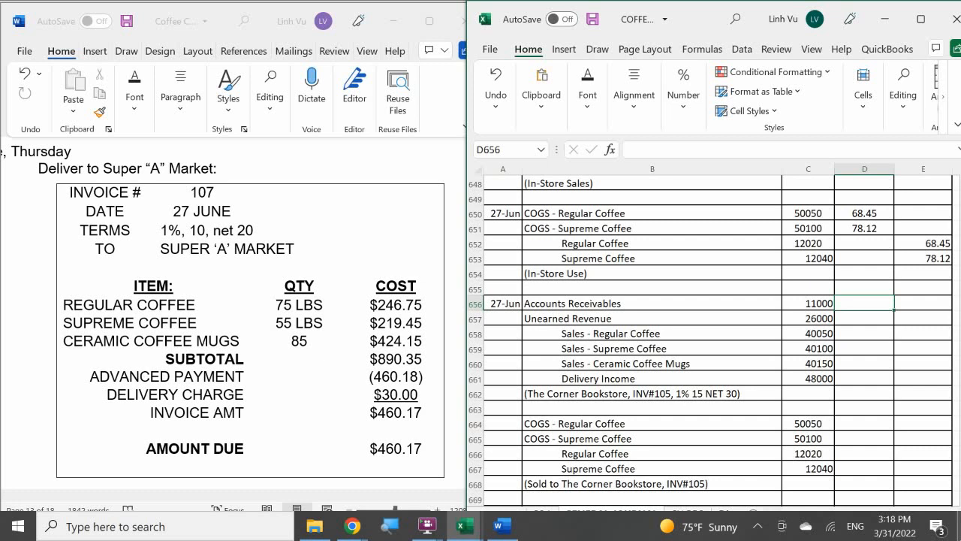
pyautogui.write('460.17')
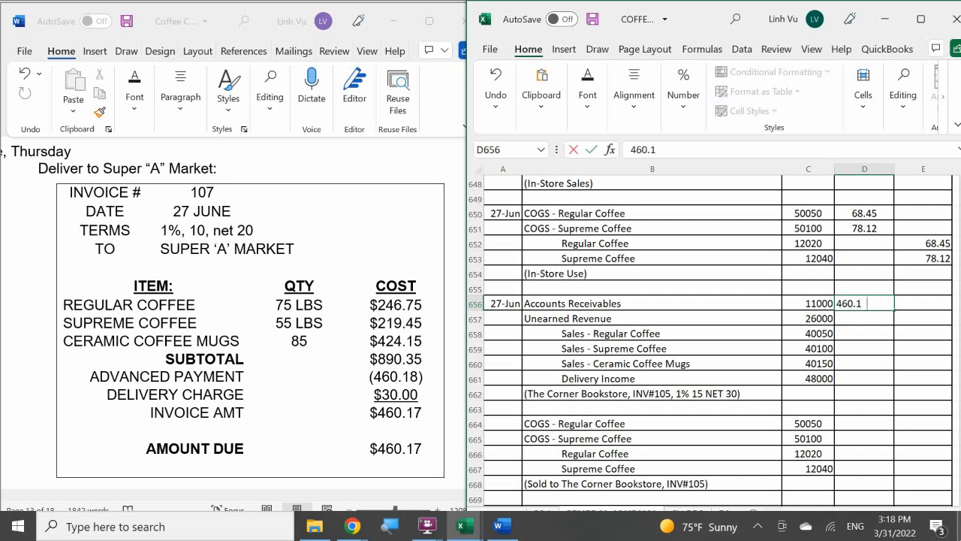
pyautogui.press('Return')
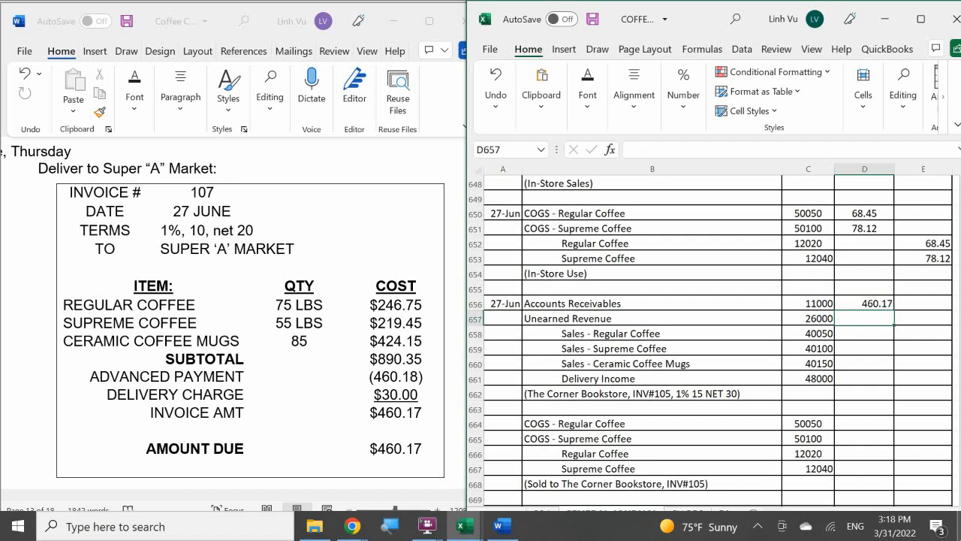
pyautogui.write('460.18')
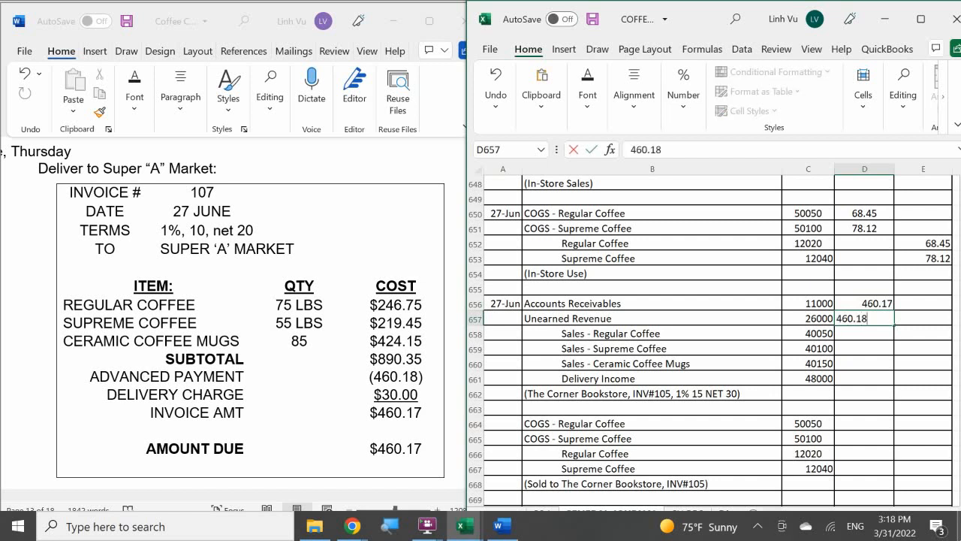
pyautogui.press('Return')
# Enter the 27-Jun credits in E658:E661: 246.75 Regular Coffee, 219.45 Supreme Coffee, 424.15 Ceramic Coffee Mugs and 30 Delivery Income
pyautogui.press('Right')
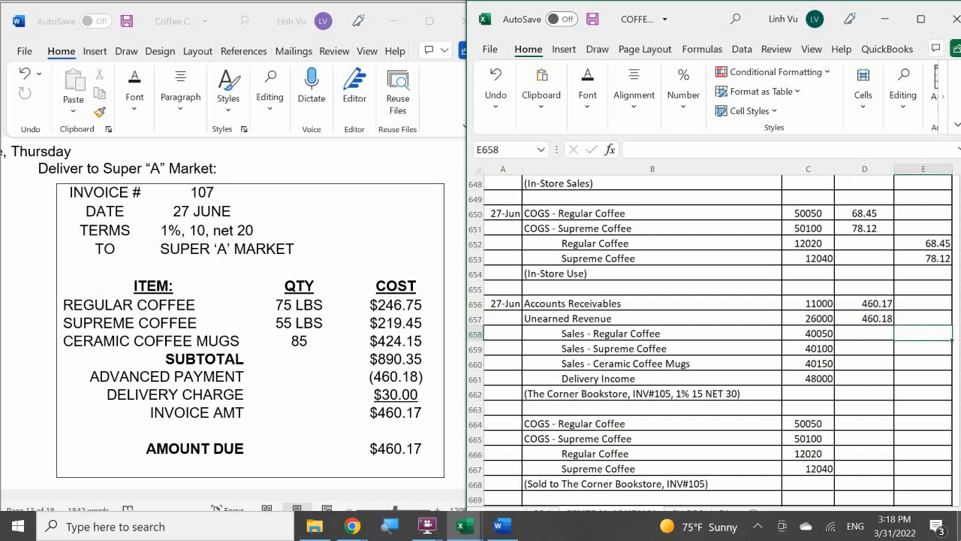
pyautogui.write('246.75')
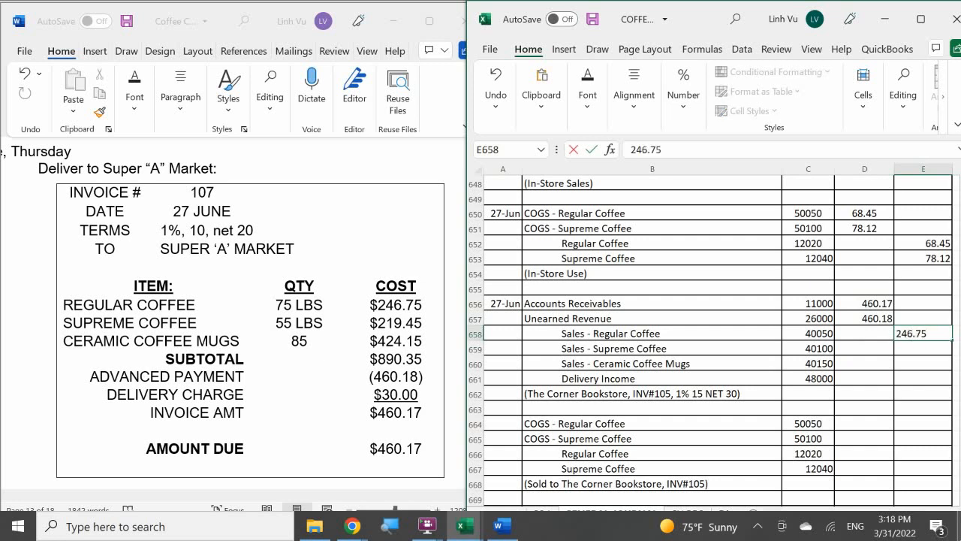
pyautogui.press('Return')
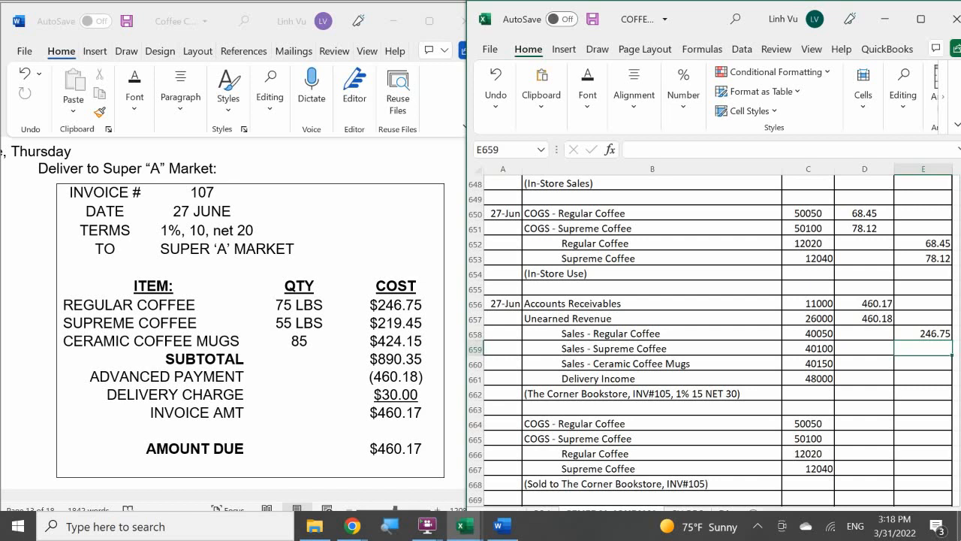
pyautogui.write('219.45')
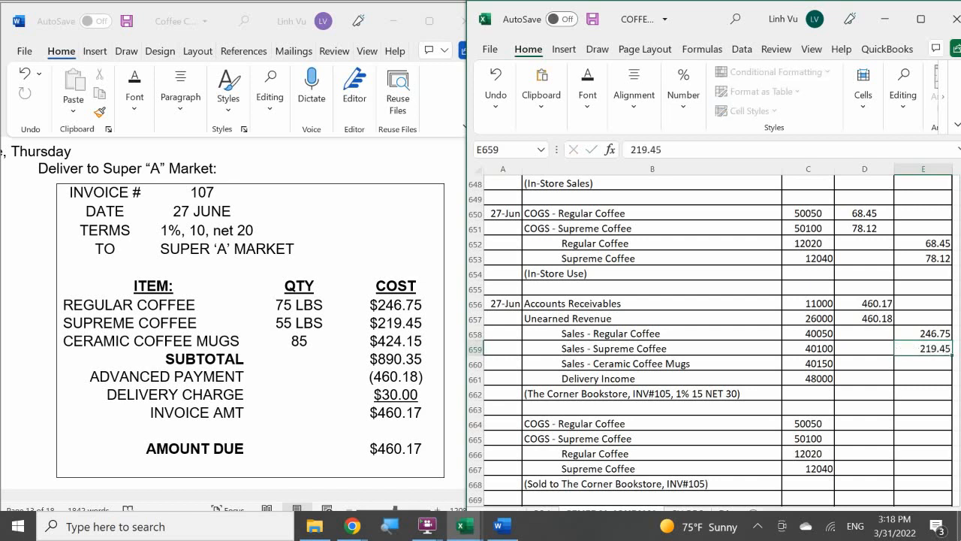
pyautogui.press('Return')
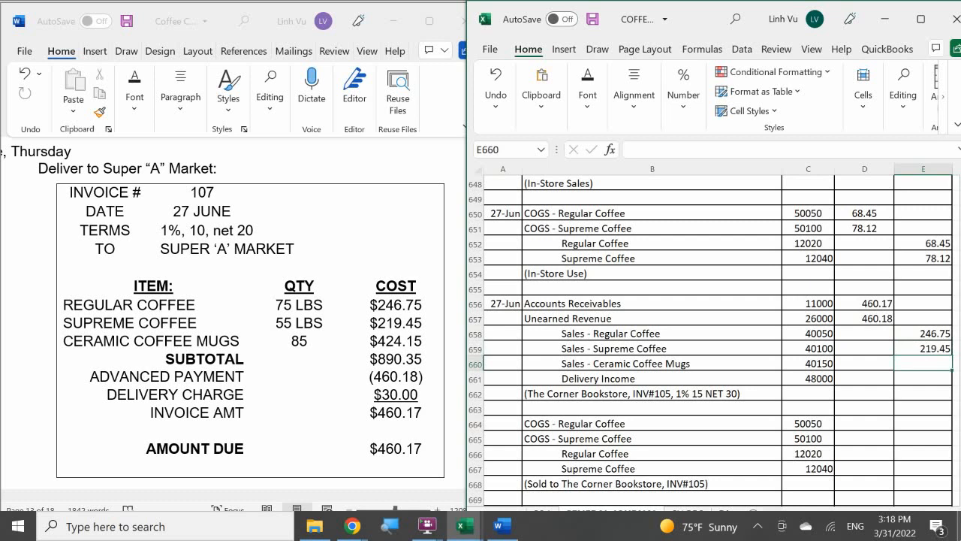
pyautogui.write('424.15')
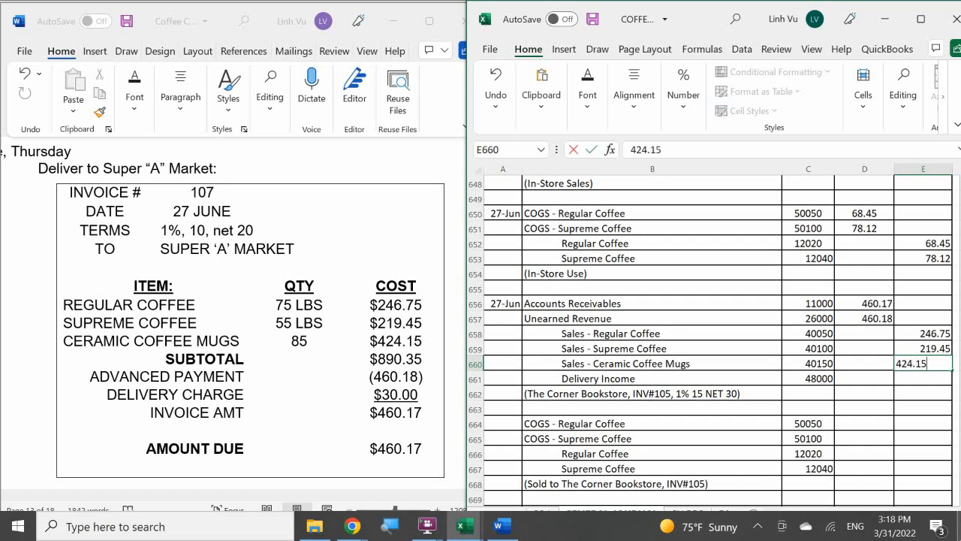
pyautogui.press('Return')
pyautogui.write('30')
pyautogui.press('Return')
pyautogui.press('Left')
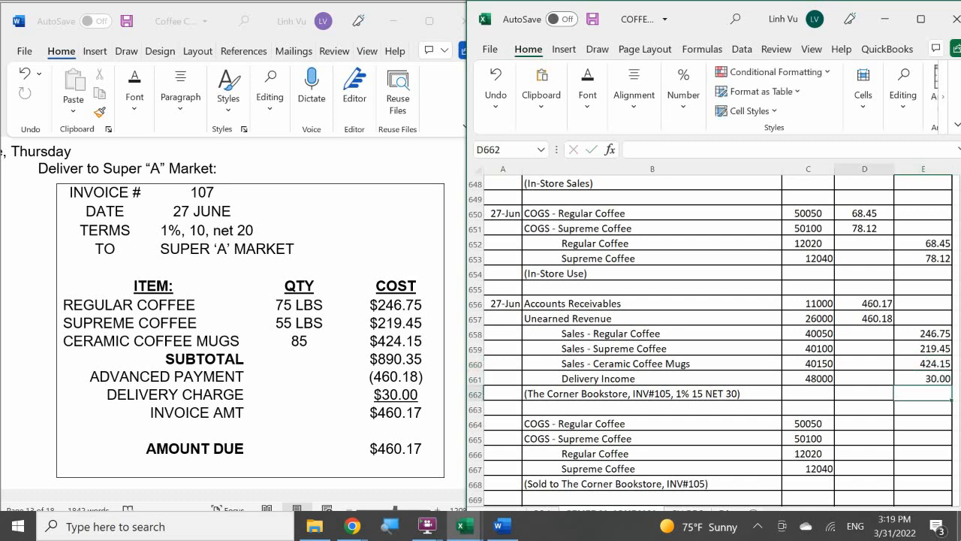
pyautogui.write('=sim')
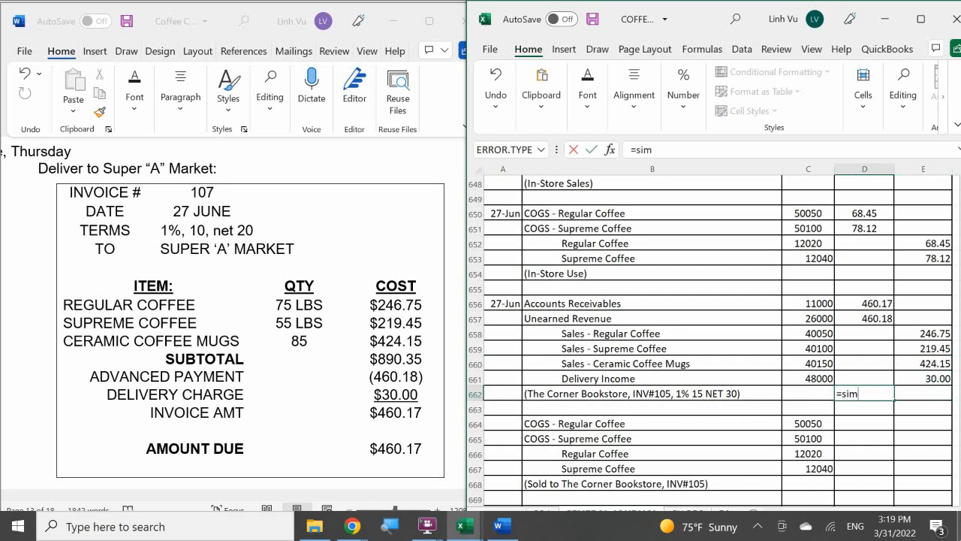
pyautogui.write('*')
pyautogui.moveTo(864, 379); pyautogui.dragTo(864, 304)
pyautogui.press('Return')
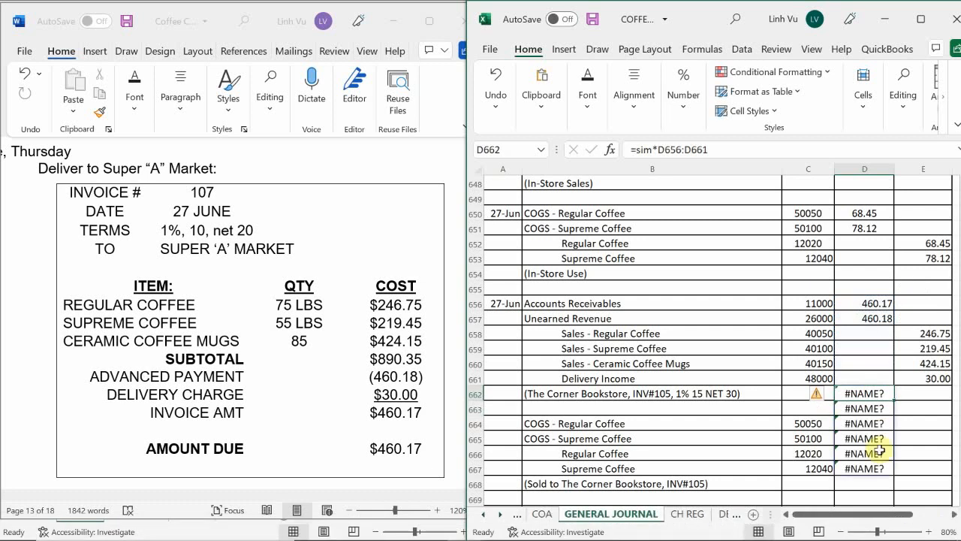
pyautogui.press('Delete')
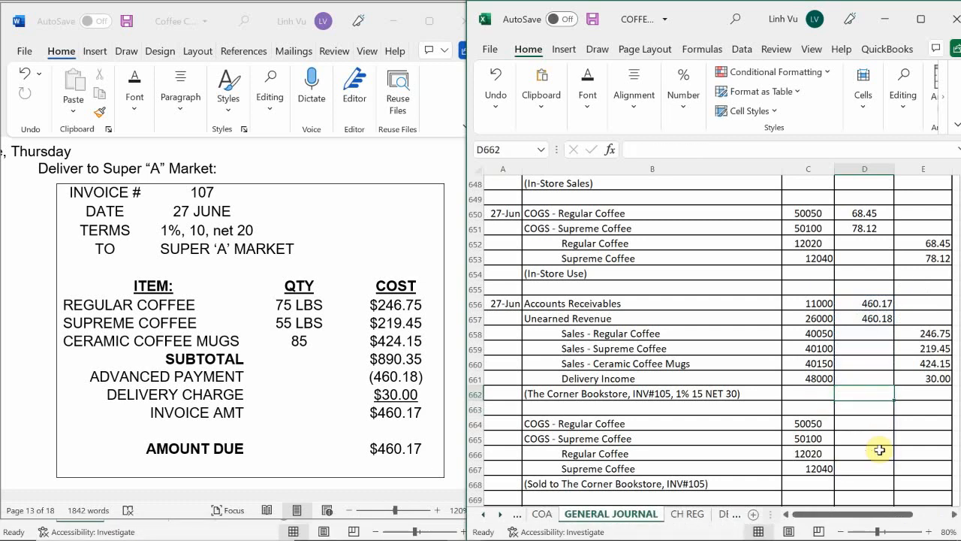
pyautogui.press('Down')
pyautogui.write('=si')
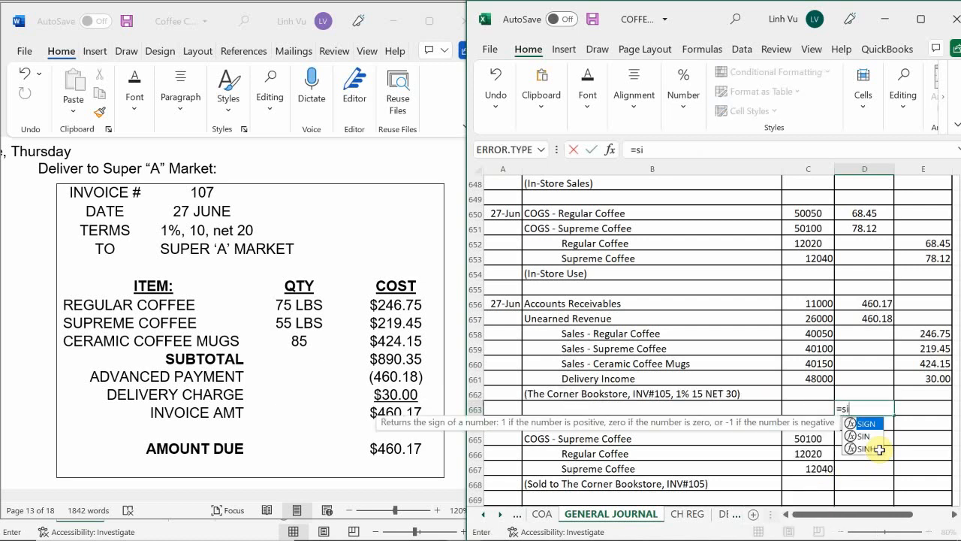
pyautogui.press('BackSpace')
pyautogui.write('y')
pyautogui.press('BackSpace')
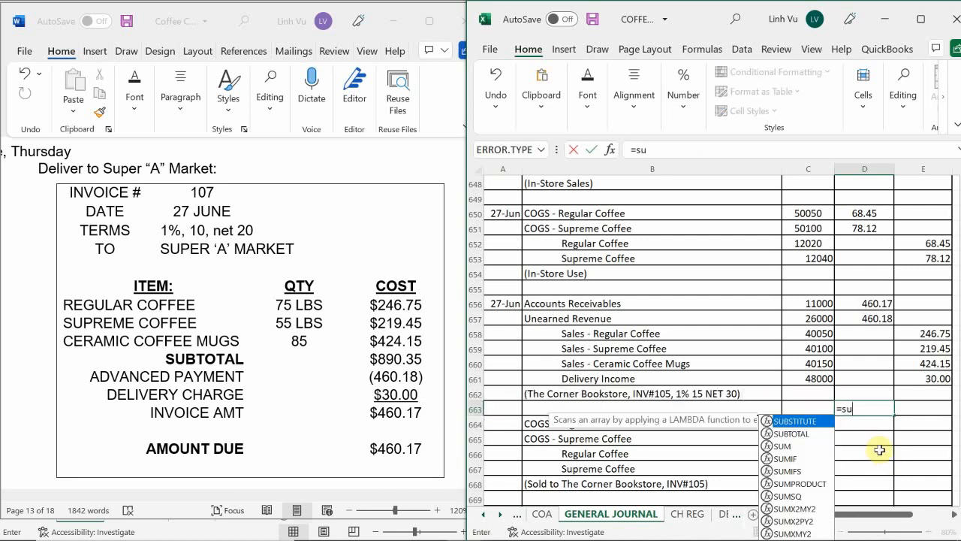
pyautogui.write('un')
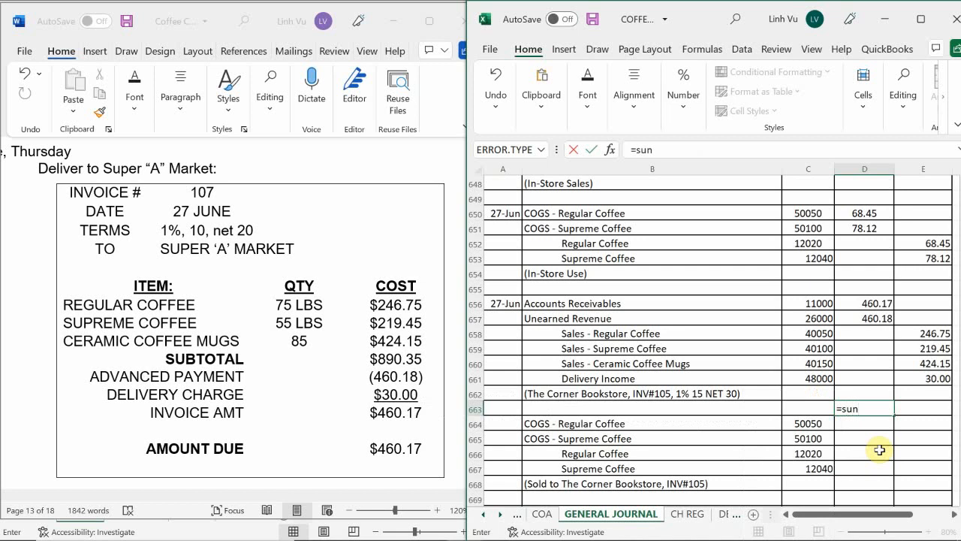
pyautogui.write('(')
pyautogui.press('Up')
pyautogui.hotkey('shift', 'Up')
pyautogui.hotkey('shift', 'Up')
pyautogui.hotkey('shift', 'Up')
pyautogui.hotkey('shift', 'Up')
pyautogui.hotkey('shift', 'Up')
pyautogui.hotkey('shift', 'Up')
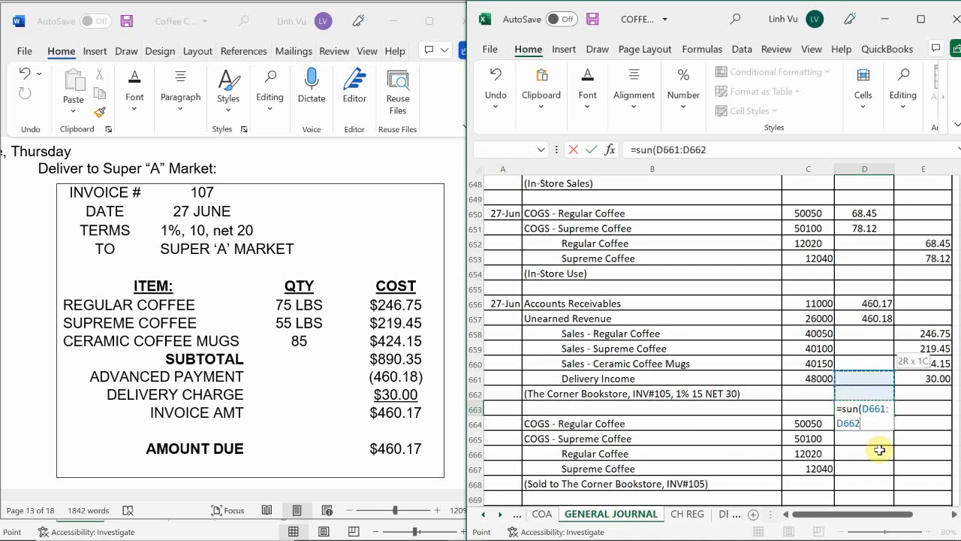
pyautogui.press('Return')
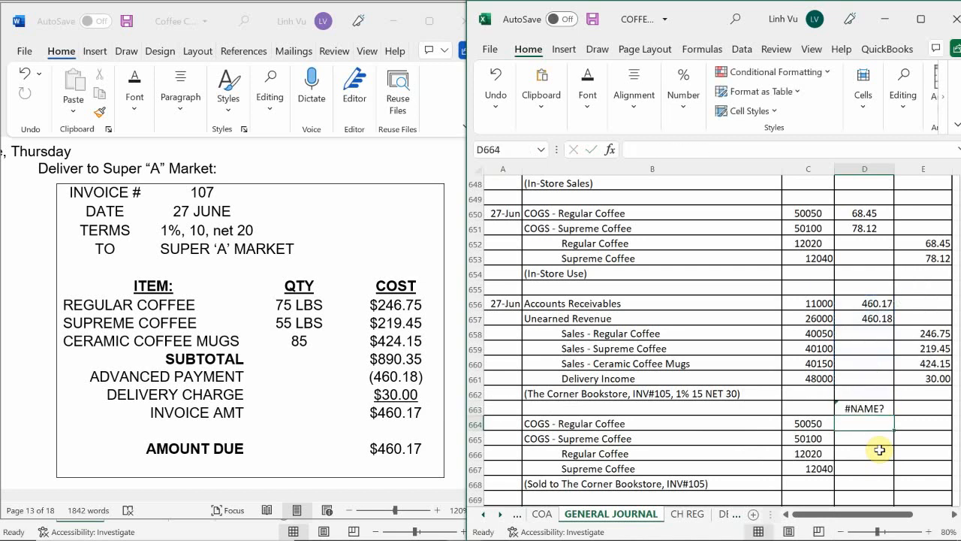
# Total the 27-Jun debits with a SUM of D656:D662 in D663 and copy the formula to E663 for the credits
pyautogui.click(878, 408)
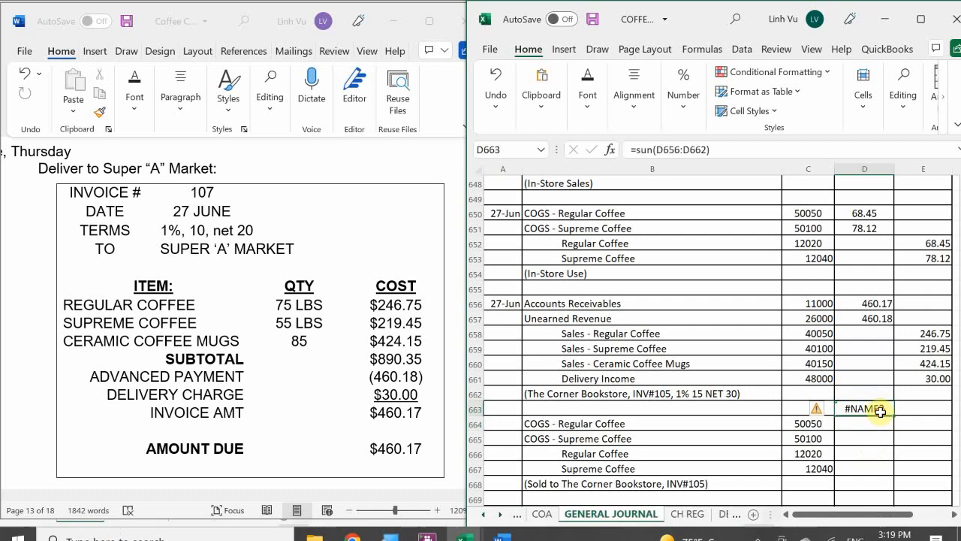
pyautogui.write('=s')
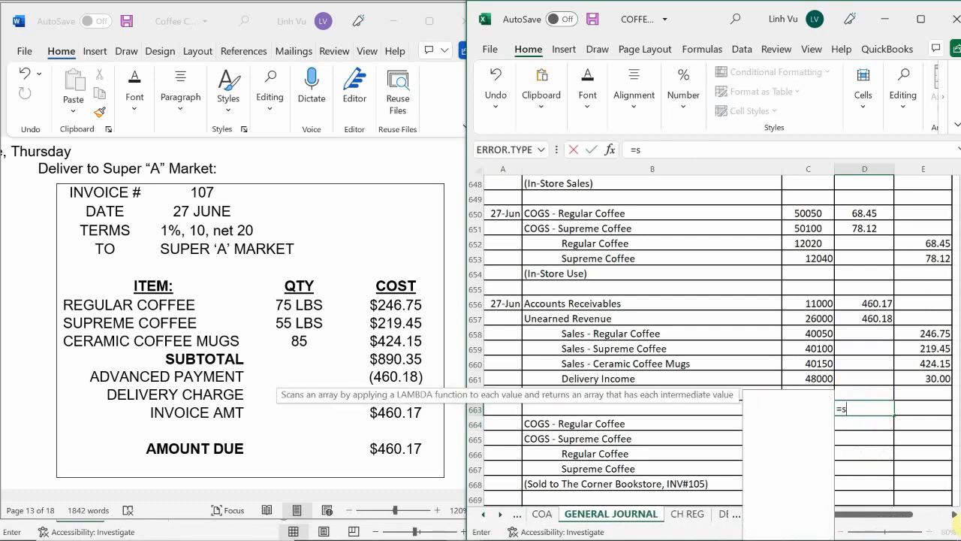
pyautogui.write('u,')
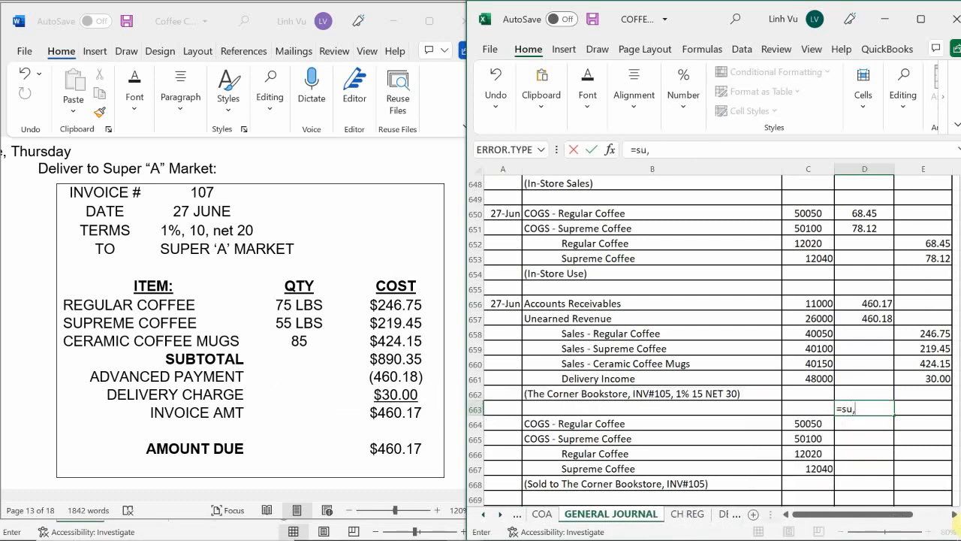
pyautogui.press('BackSpace')
pyautogui.write('m(')
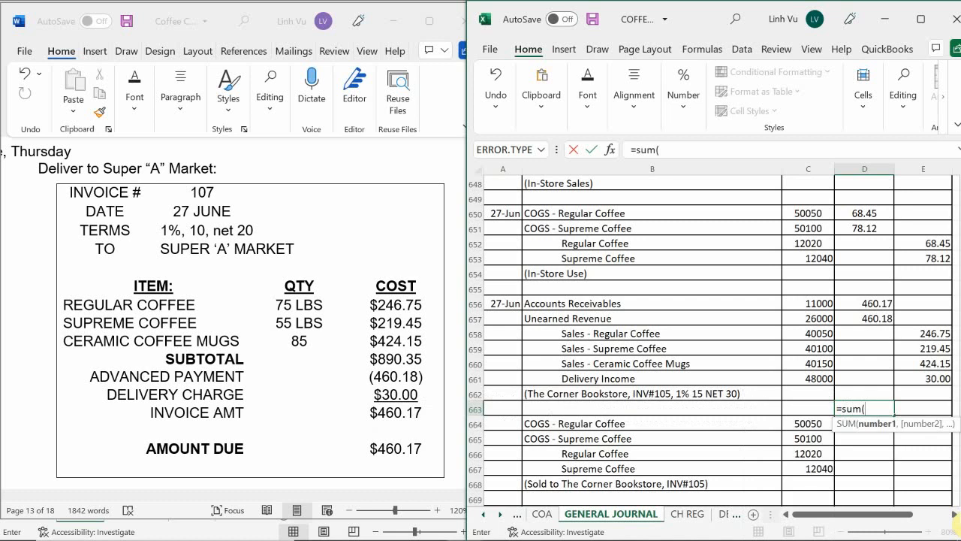
pyautogui.press('Up')
pyautogui.hotkey('shift', 'Up')
pyautogui.hotkey('shift', 'Up')
pyautogui.hotkey('shift', 'Up')
pyautogui.hotkey('shift', 'Up')
pyautogui.hotkey('shift', 'Up')
pyautogui.hotkey('shift', 'Up')
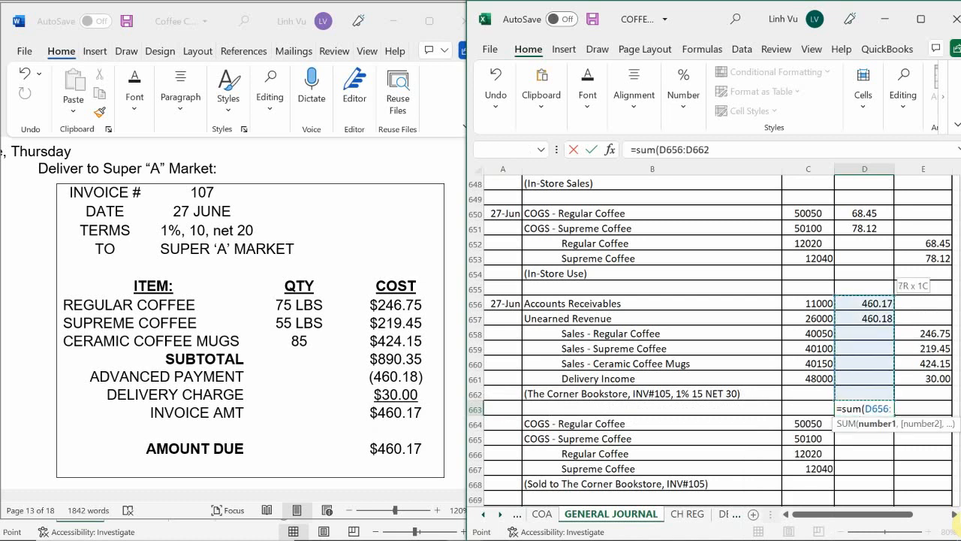
pyautogui.press('Return')
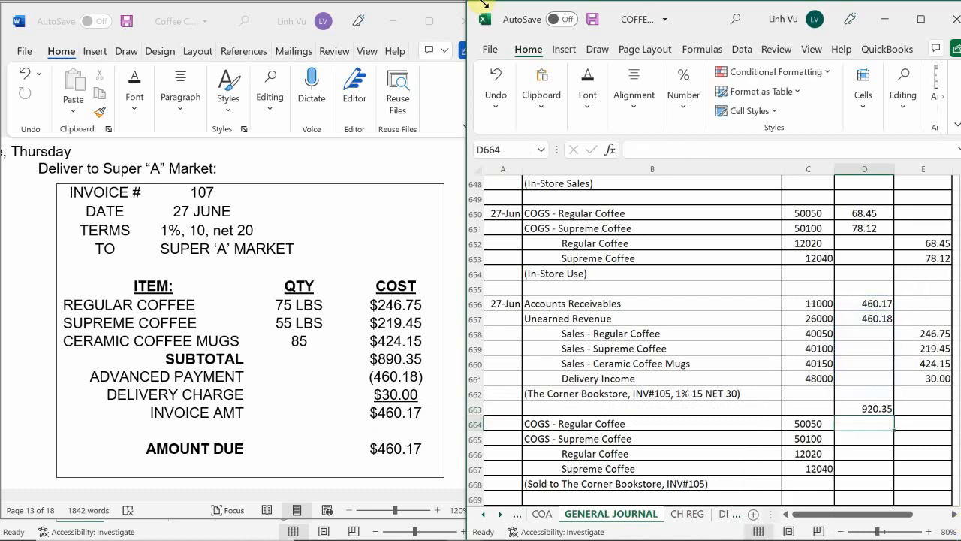
pyautogui.click(869, 406)
pyautogui.moveTo(893, 413); pyautogui.dragTo(939, 411)
pyautogui.click(930, 408)
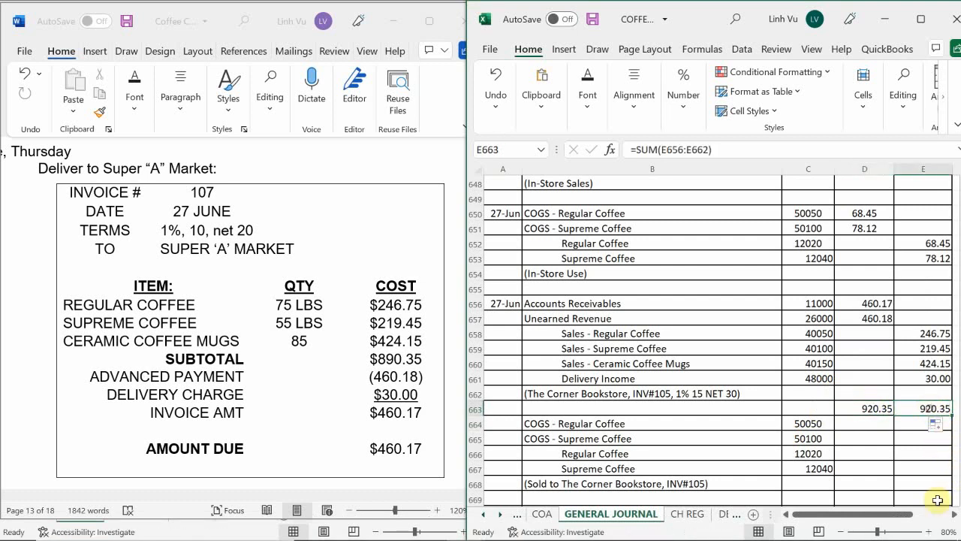
# Clear the check totals from E663 and D663
pyautogui.press('BackSpace')
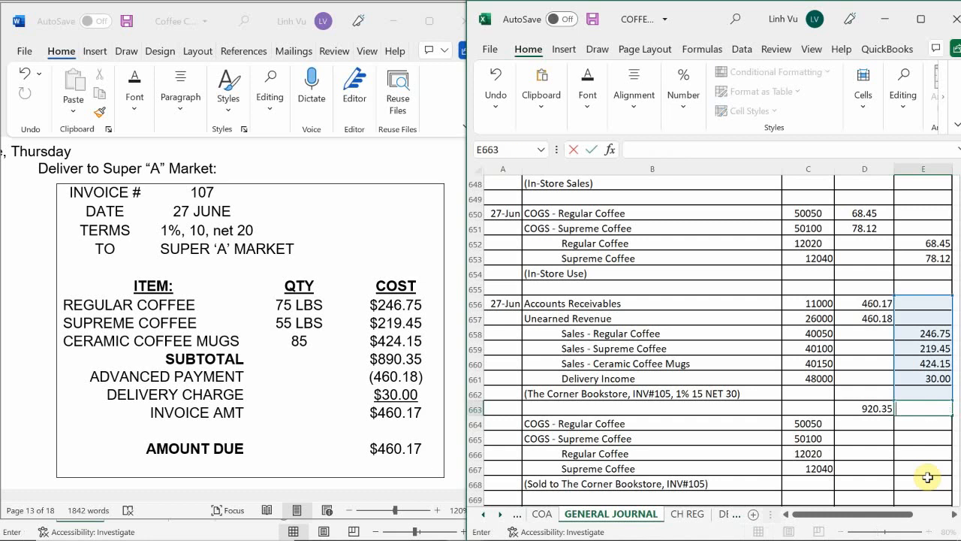
pyautogui.press('Left')
pyautogui.press('BackSpace')
pyautogui.press('Return')
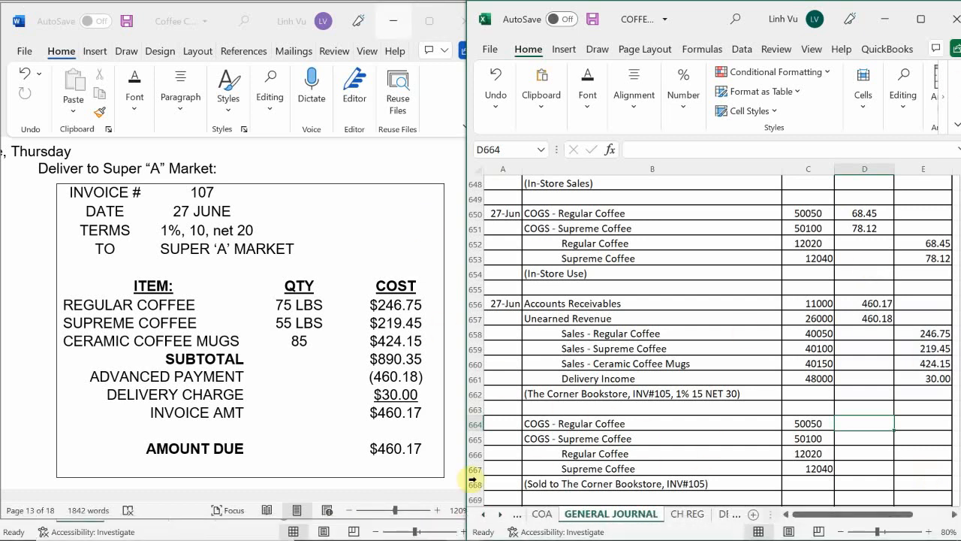
# Replace the entry description in B662 with "(Super A Market, INV#107, 1% 10 NET20)"
pyautogui.click(587, 392)
pyautogui.press('BackSpace')
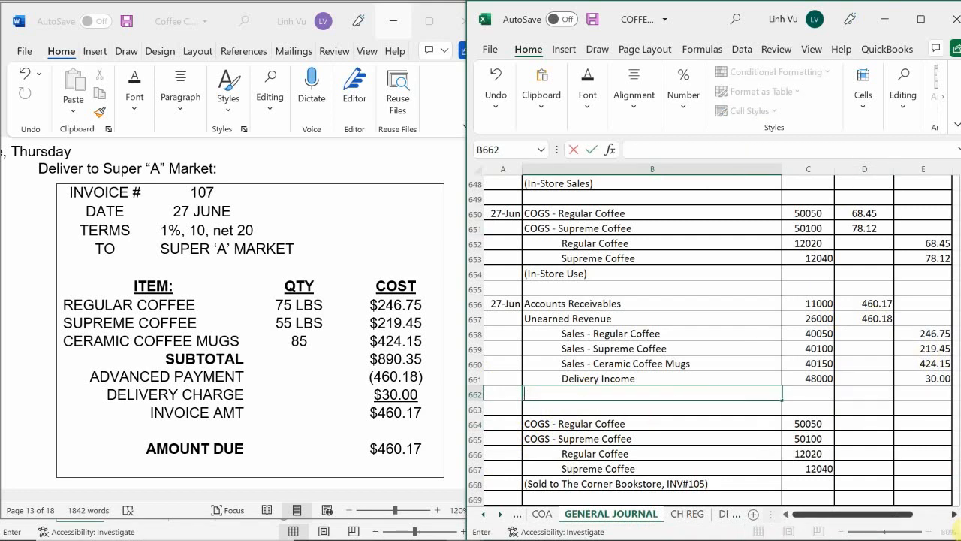
pyautogui.write('(Super A Ma')
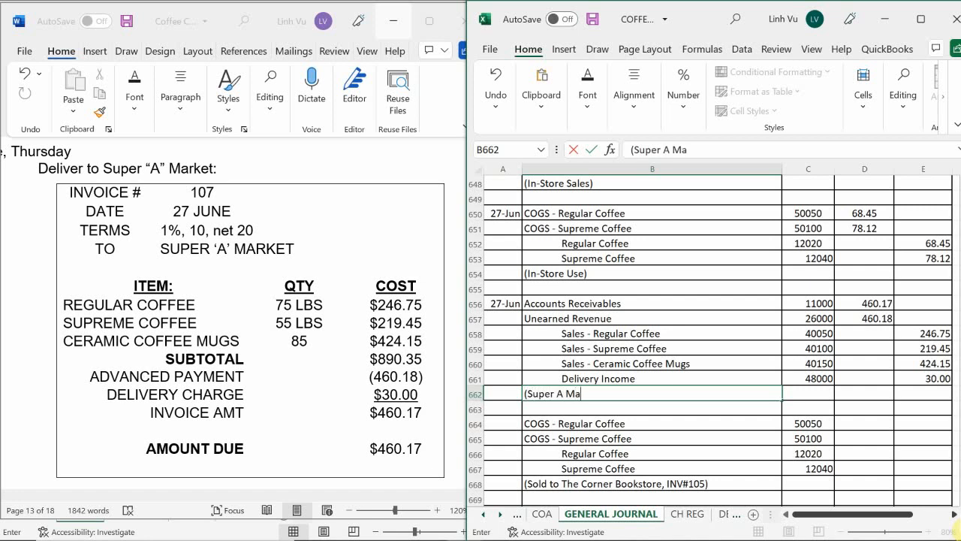
pyautogui.write('rket, INV#')
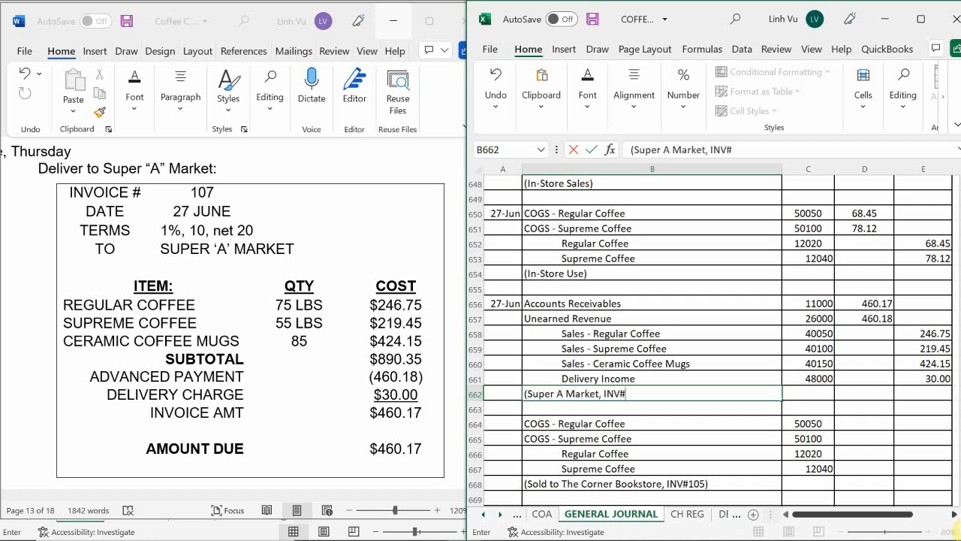
pyautogui.write('107,')
pyautogui.write('1% 10 B')
pyautogui.press('BackSpace')
pyautogui.write('NET')
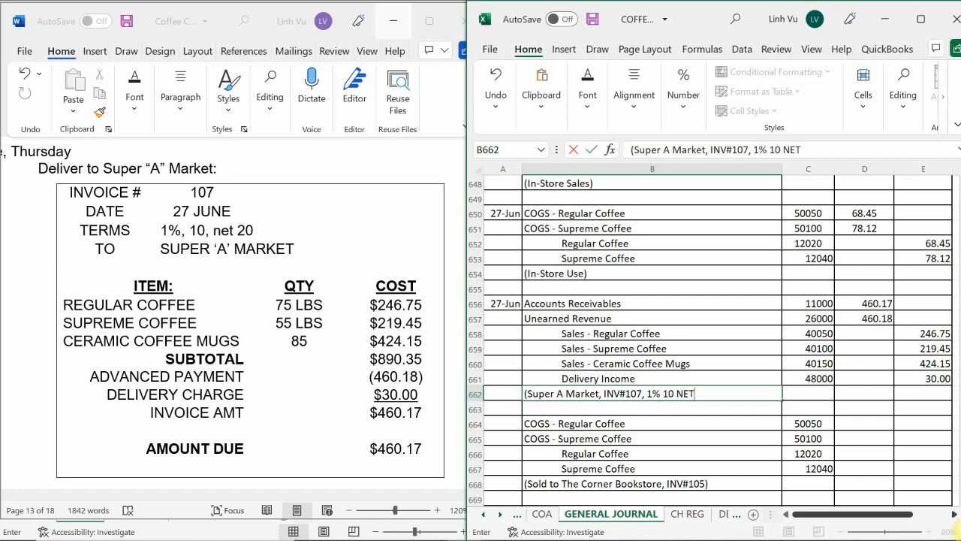
pyautogui.write('20)')
pyautogui.press('Return')
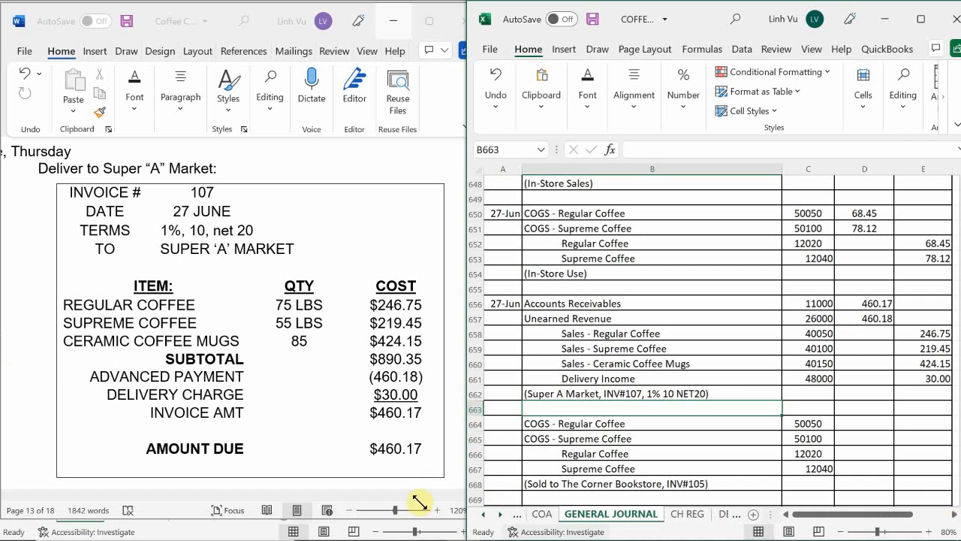
# Switch to the account ledger workbook's ASSETS sheet and locate the Accounts Receivable ledger
pyautogui.moveTo(463, 525)
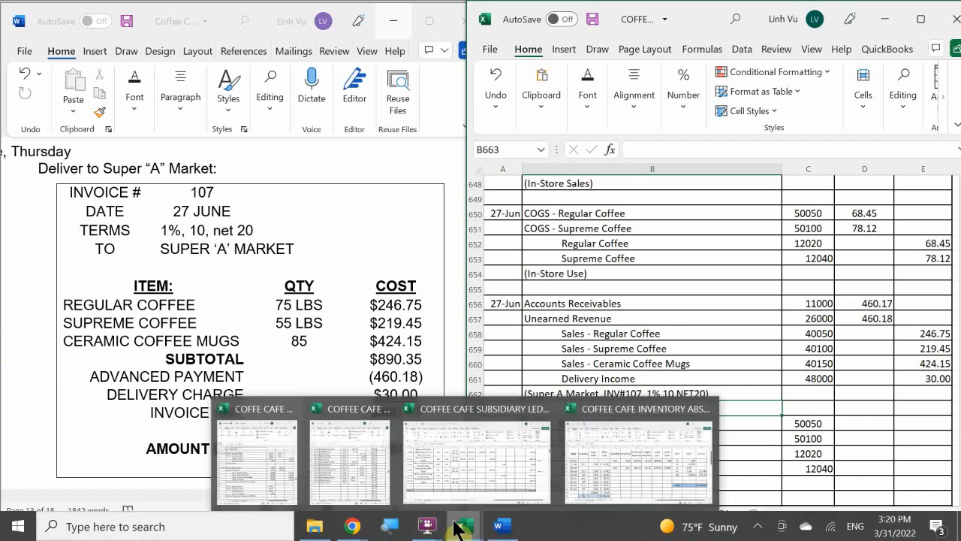
pyautogui.click(388, 470)
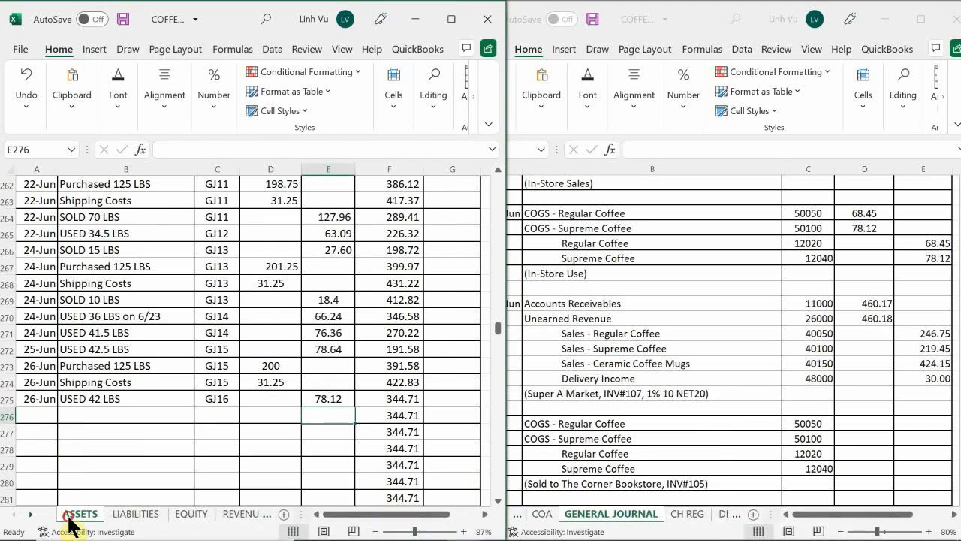
pyautogui.click(92, 445)
pyautogui.scroll(-10, 94, 443)
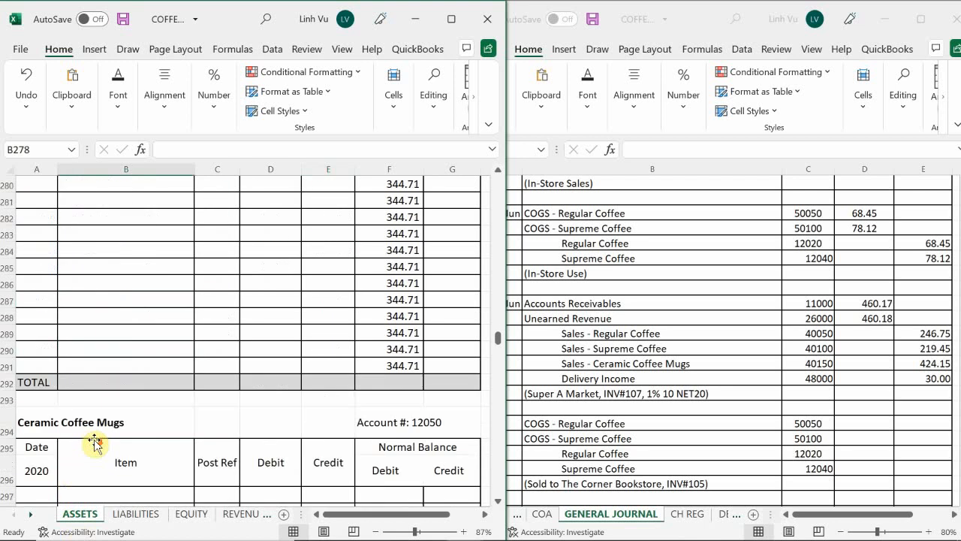
pyautogui.scroll(-12, 94, 443)
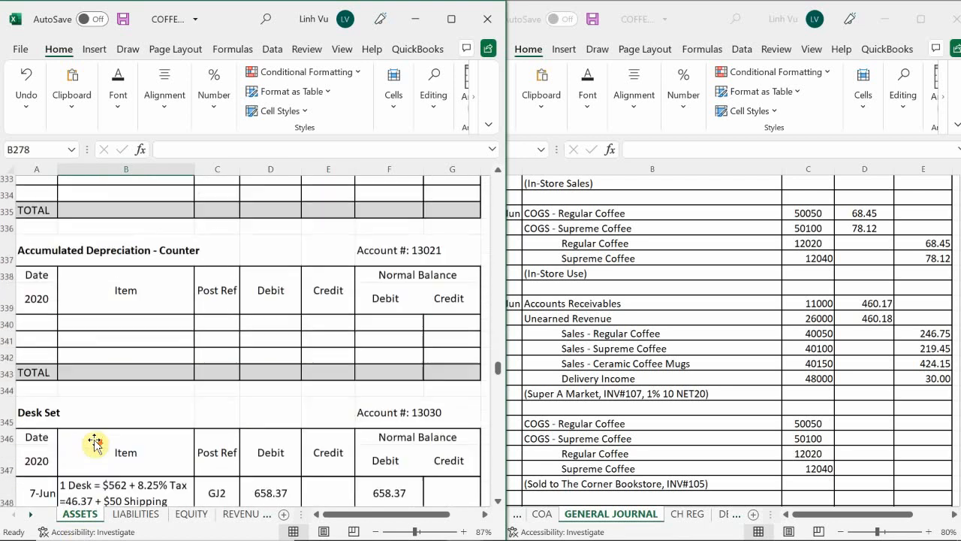
pyautogui.scroll(20, 94, 443)
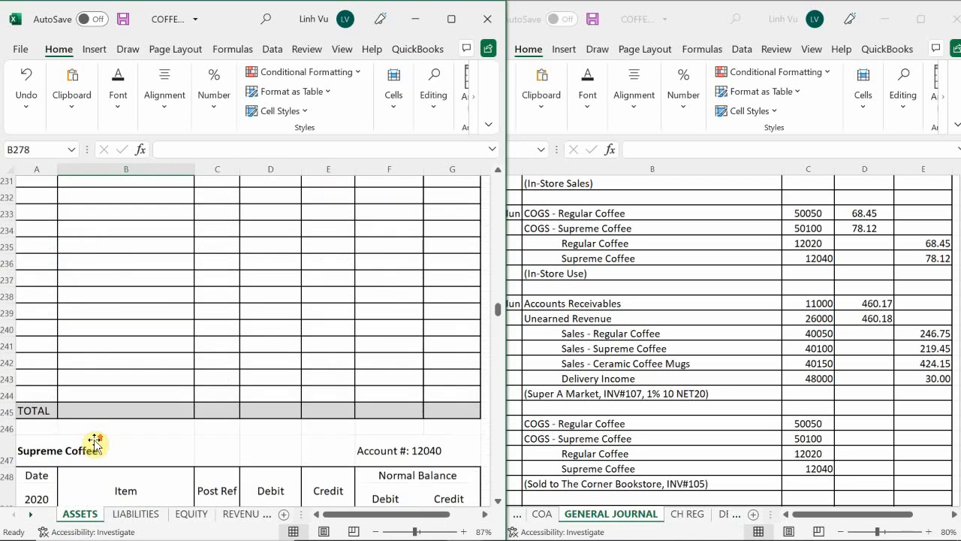
pyautogui.scroll(10, 94, 443)
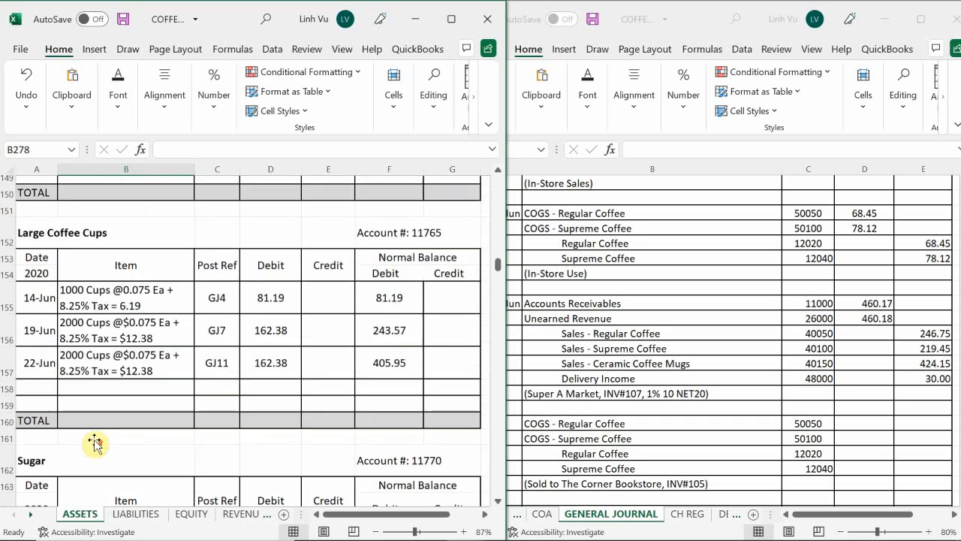
pyautogui.scroll(-2, 94, 443)
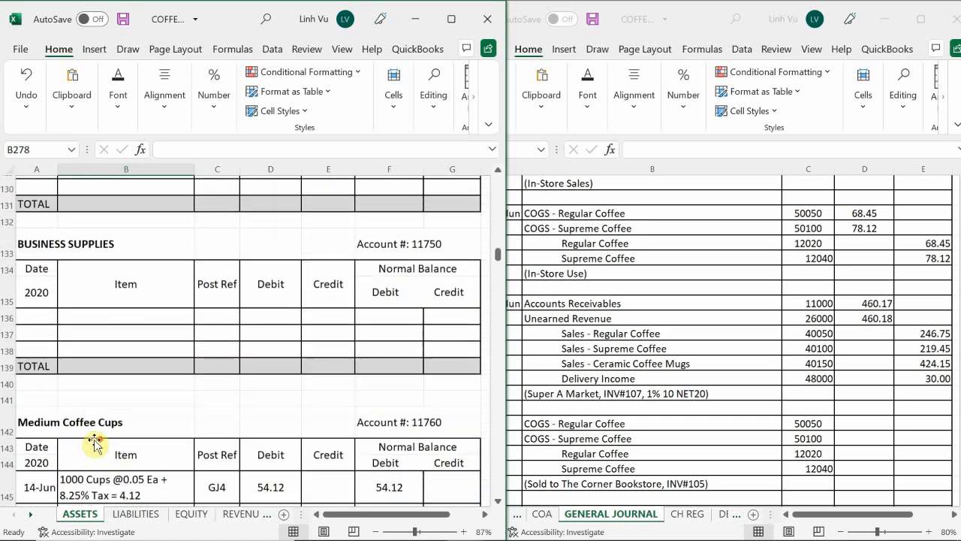
pyautogui.scroll(-3, 94, 443)
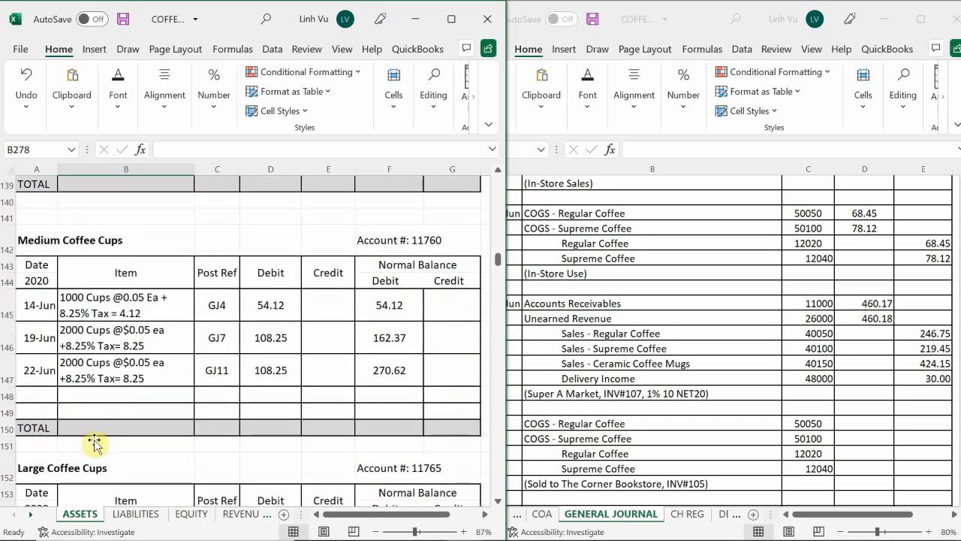
pyautogui.scroll(6, 94, 443)
pyautogui.scroll(8, 94, 443)
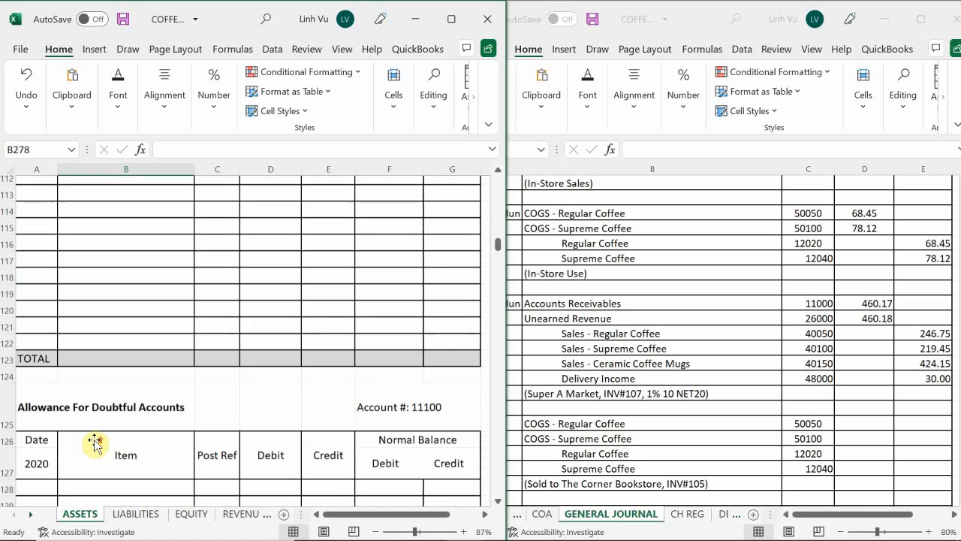
pyautogui.scroll(1, 94, 443)
pyautogui.scroll(-1, 95, 444)
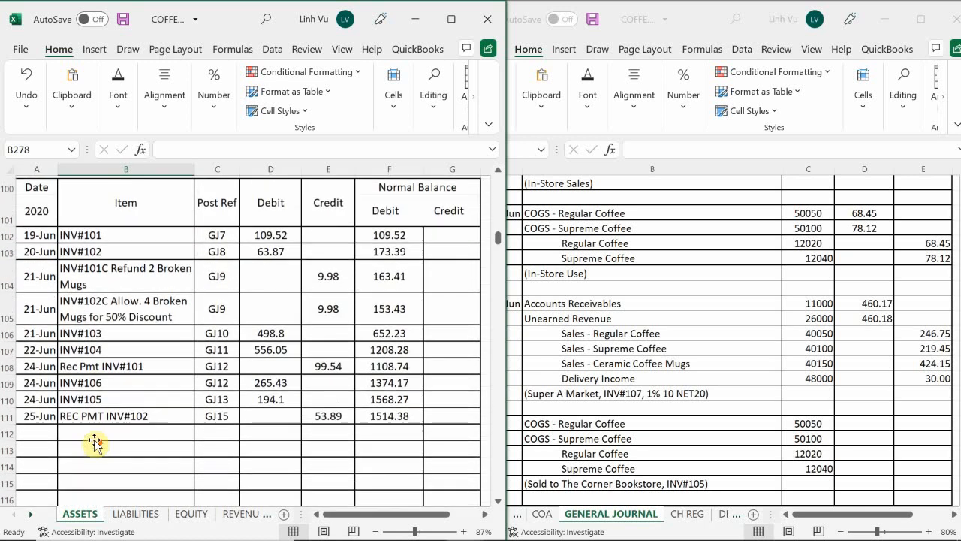
# Start a new Accounts Receivable posting in row 112 with the date 27-Jun and item INV#107
pyautogui.click(43, 434)
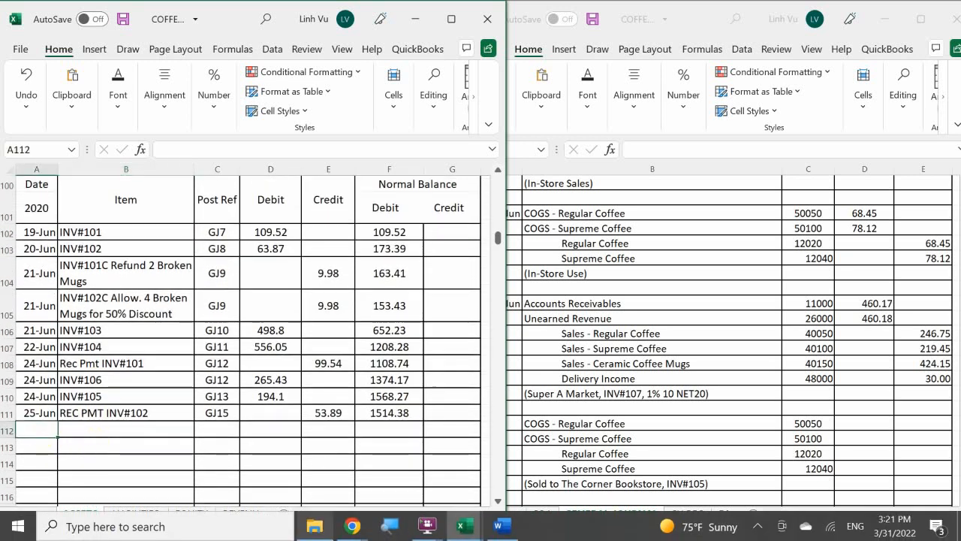
pyautogui.write('6/')
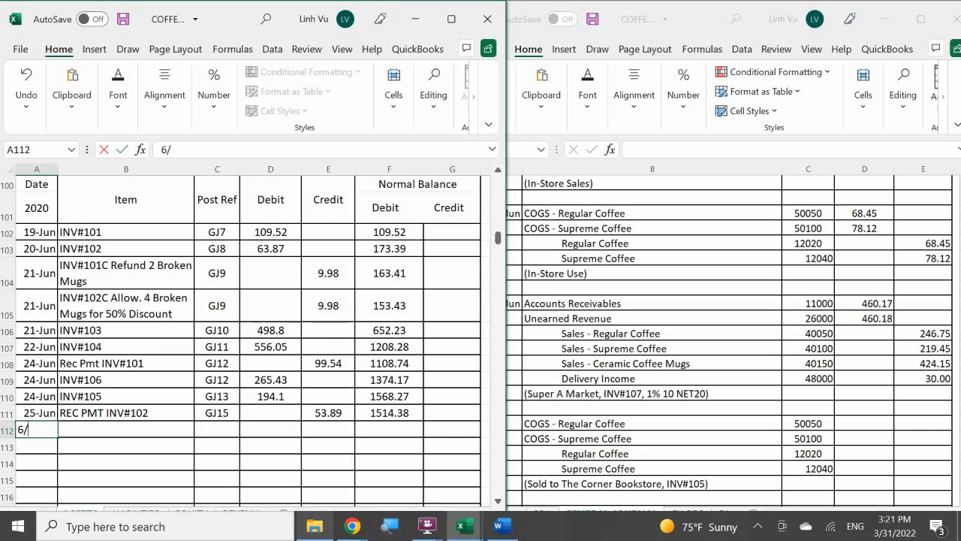
pyautogui.write('27-Jun')
pyautogui.press('Tab')
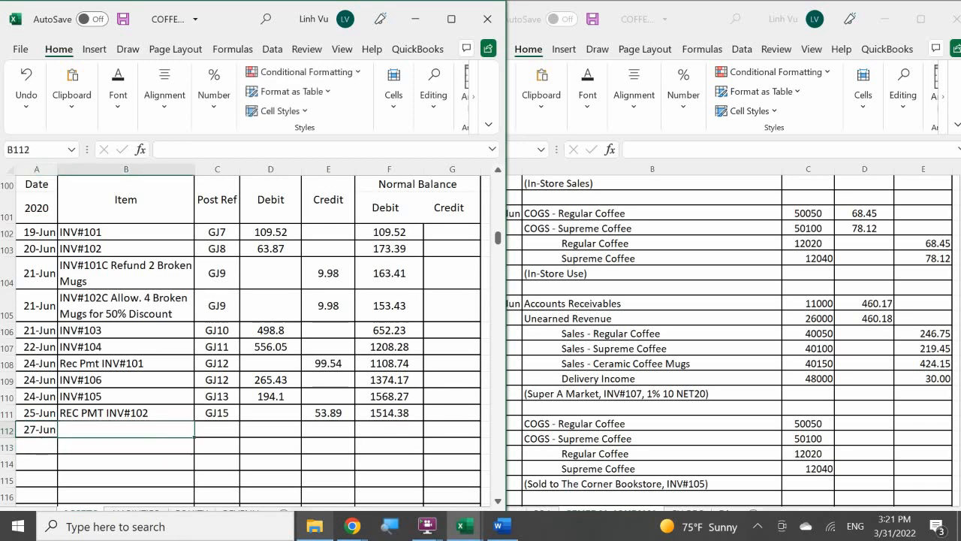
pyautogui.write('INV#107')
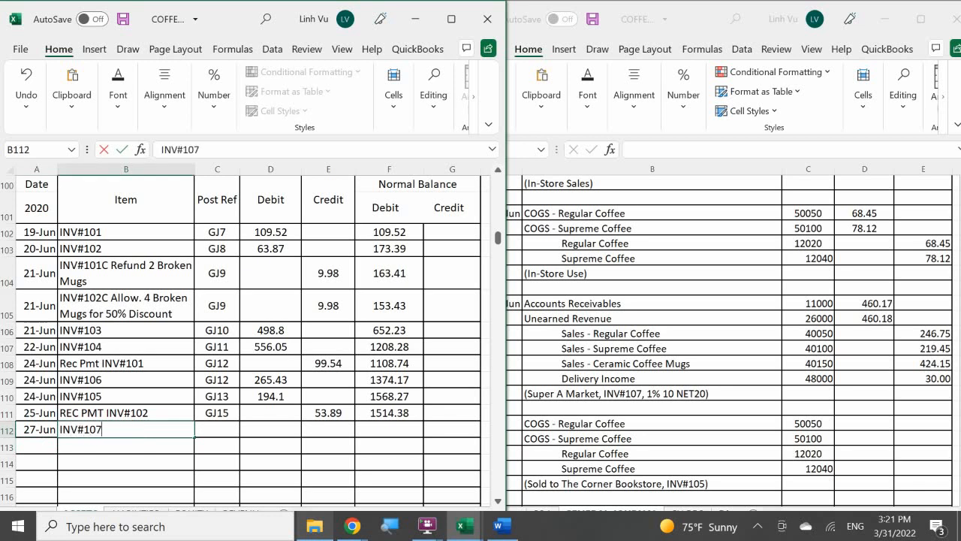
pyautogui.press('Return')
# Enter post reference GJ16 in C112 and a debit of 460.17 in D112 for the INV#107 posting
pyautogui.press('Tab')
pyautogui.press('Up')
pyautogui.write('GK')
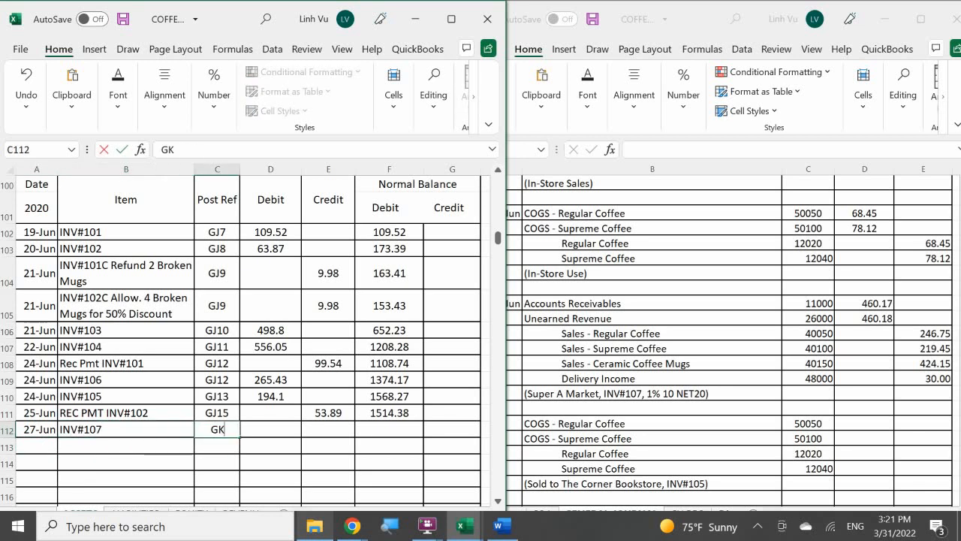
pyautogui.press('BackSpace')
pyautogui.write('J16')
pyautogui.press('Return')
pyautogui.press('Tab')
pyautogui.press('Up')
pyautogui.press('Right')
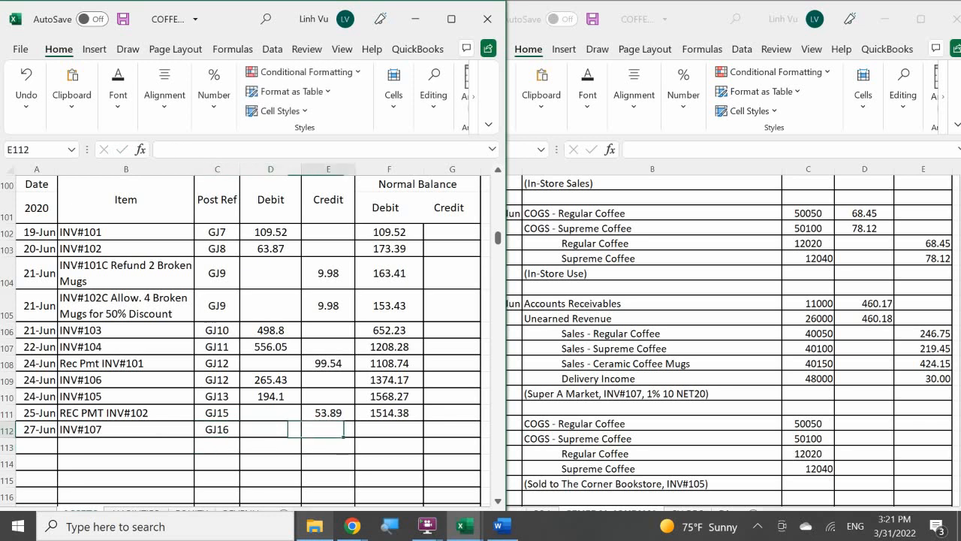
pyautogui.press('Left')
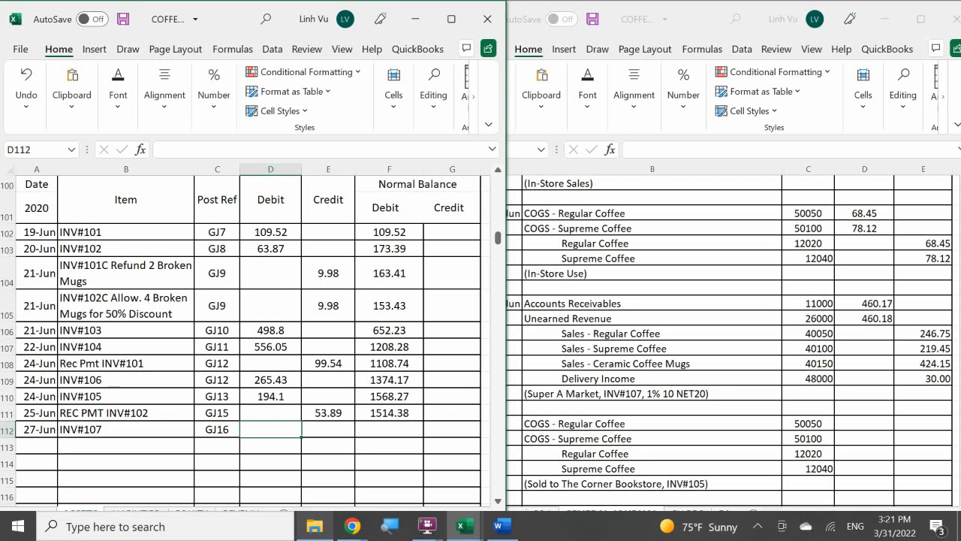
pyautogui.write('460.17')
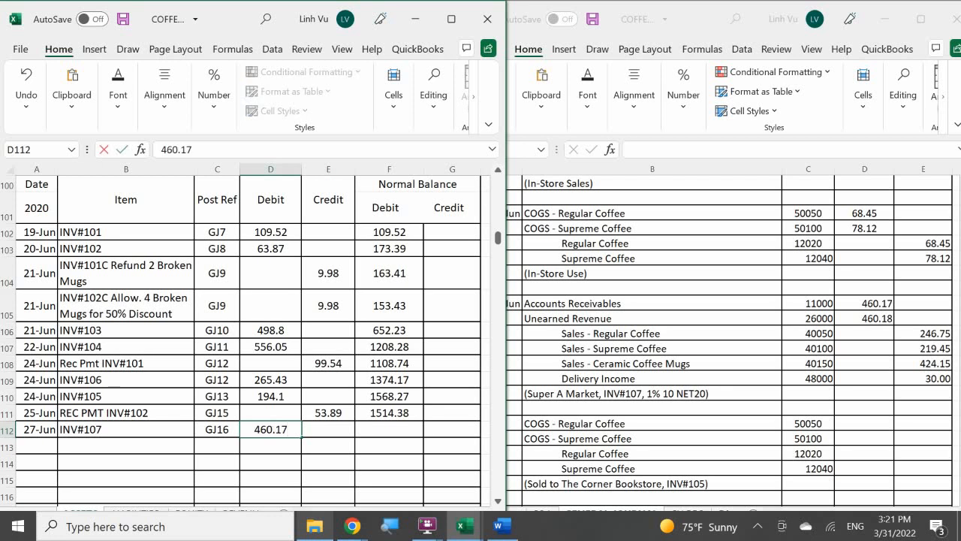
pyautogui.press('Return')
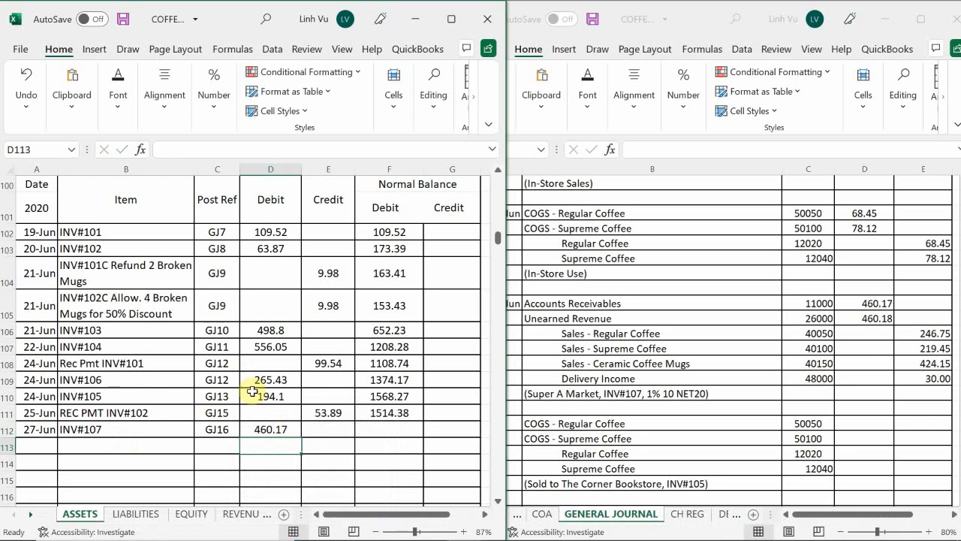
# Copy the Accounts Receivable running balance formula from F111 down to F112
pyautogui.click(402, 412)
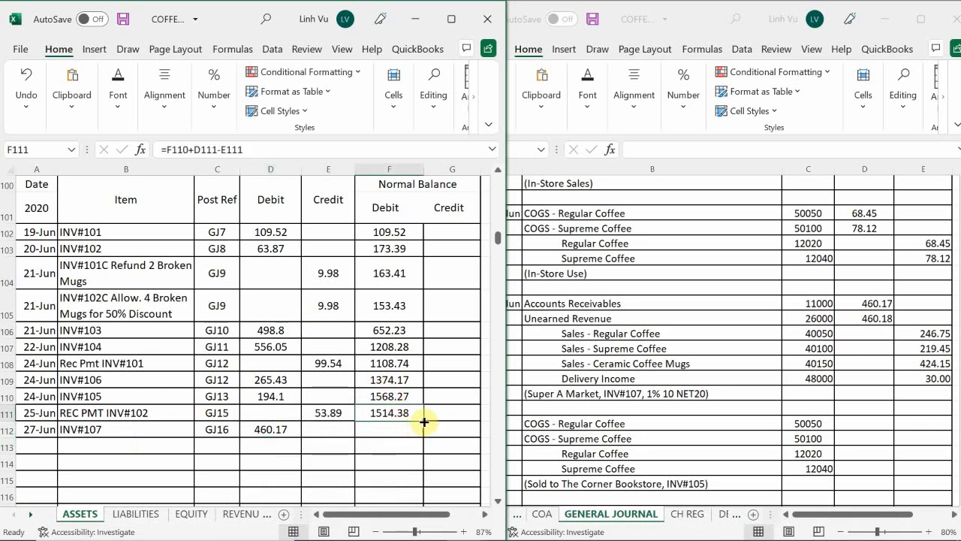
pyautogui.moveTo(425, 422); pyautogui.dragTo(424, 435)
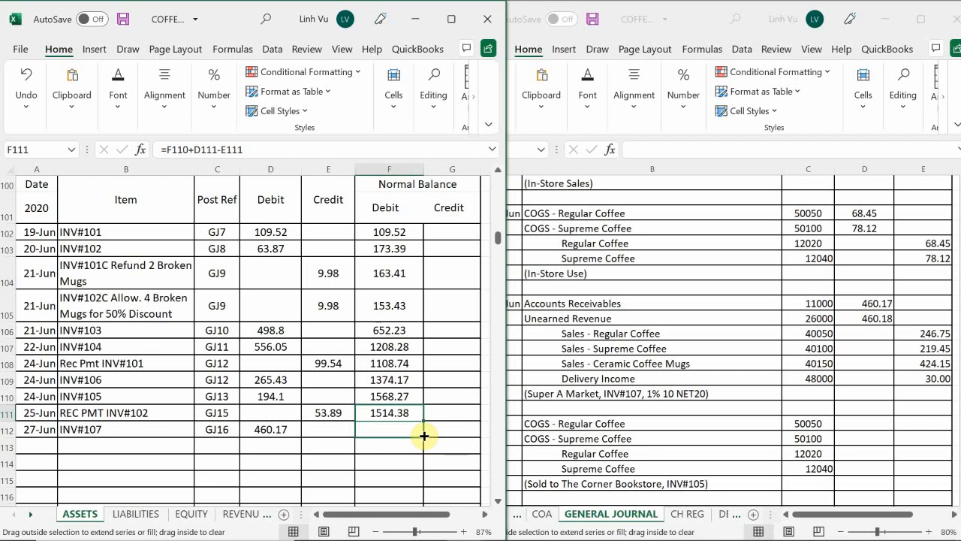
pyautogui.moveTo(424, 435); pyautogui.dragTo(424, 436)
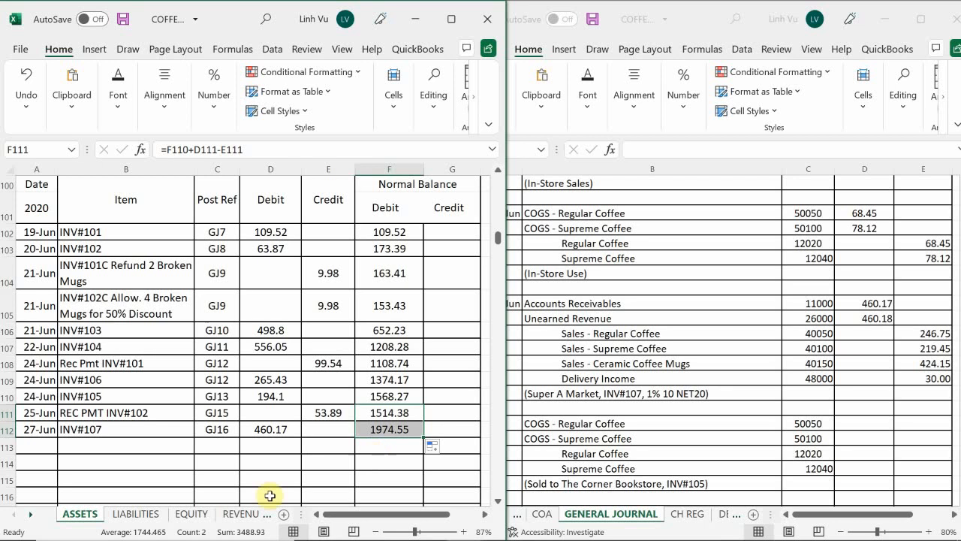
# Open the LIABILITIES sheet and locate the Unearned Revenue ledger, account 26000
pyautogui.click(132, 513)
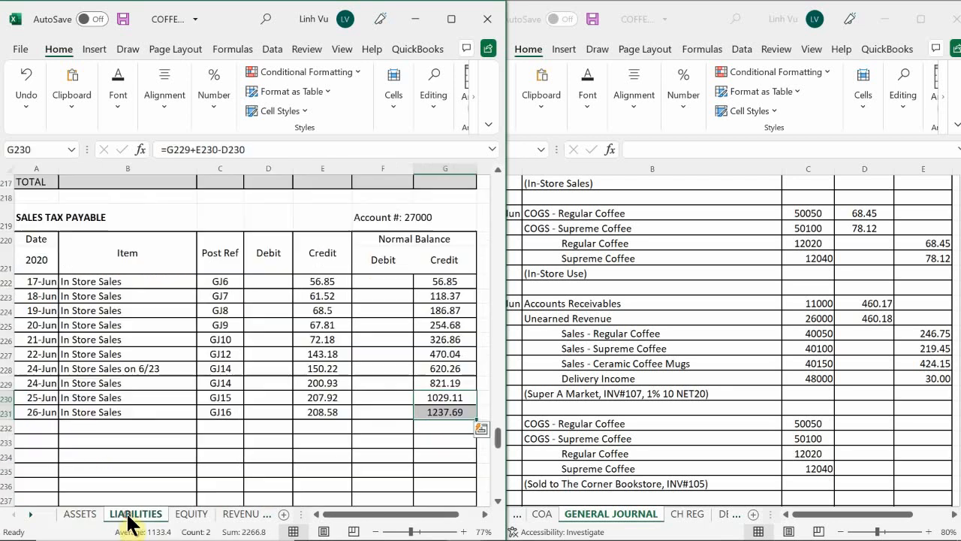
pyautogui.scroll(-20, 129, 402)
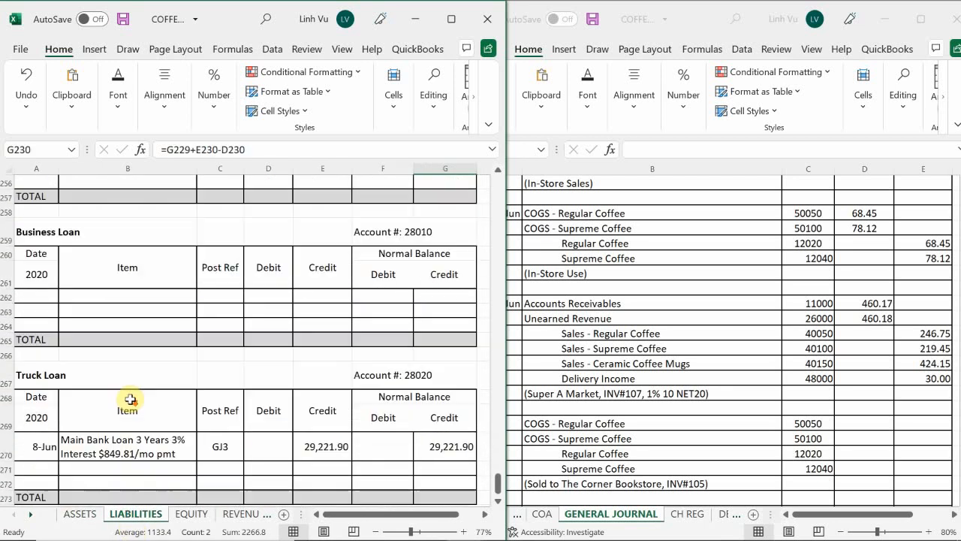
pyautogui.scroll(20, 130, 399)
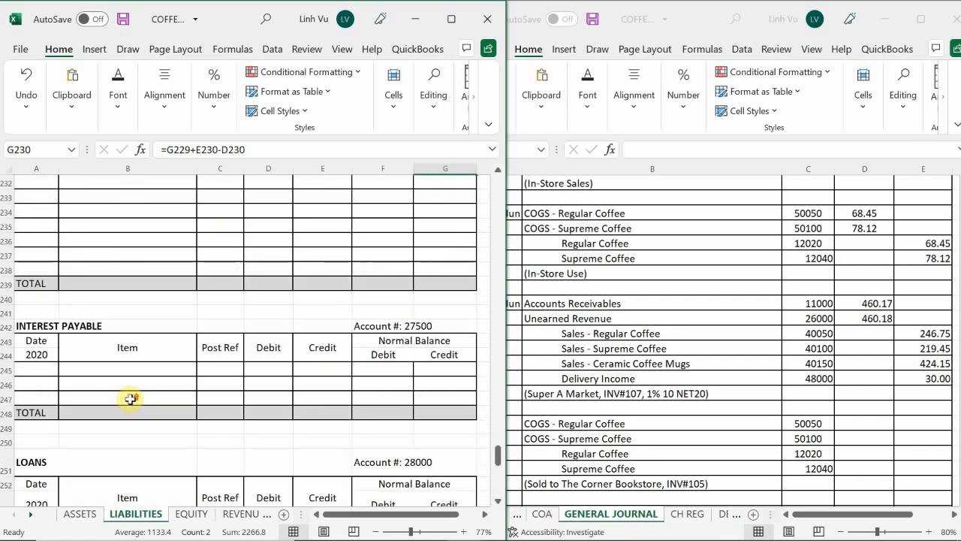
pyautogui.scroll(12, 130, 399)
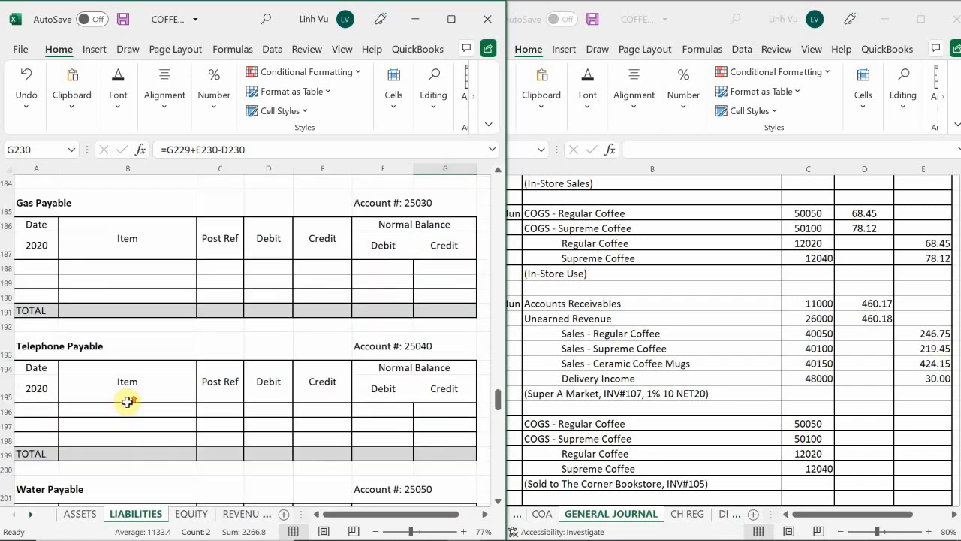
pyautogui.scroll(9, 127, 403)
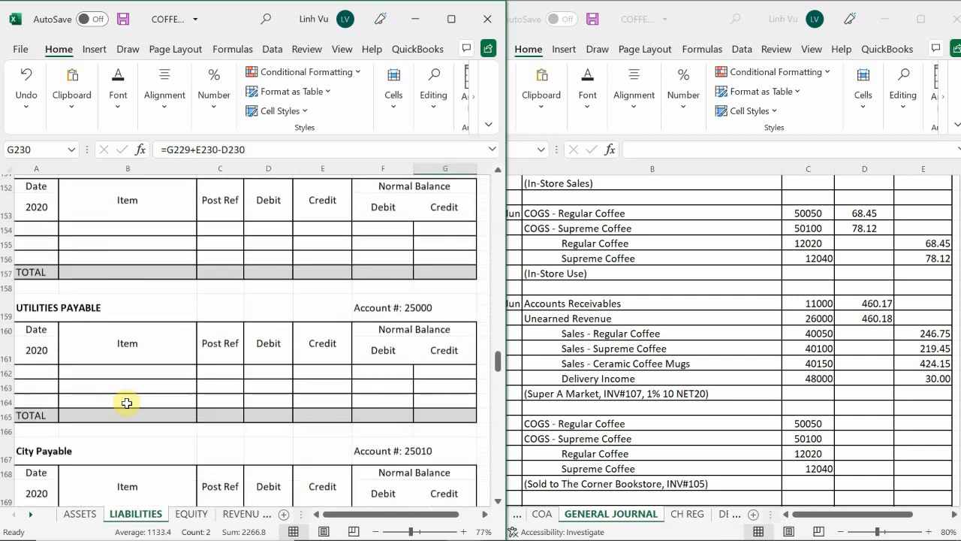
pyautogui.scroll(9, 127, 404)
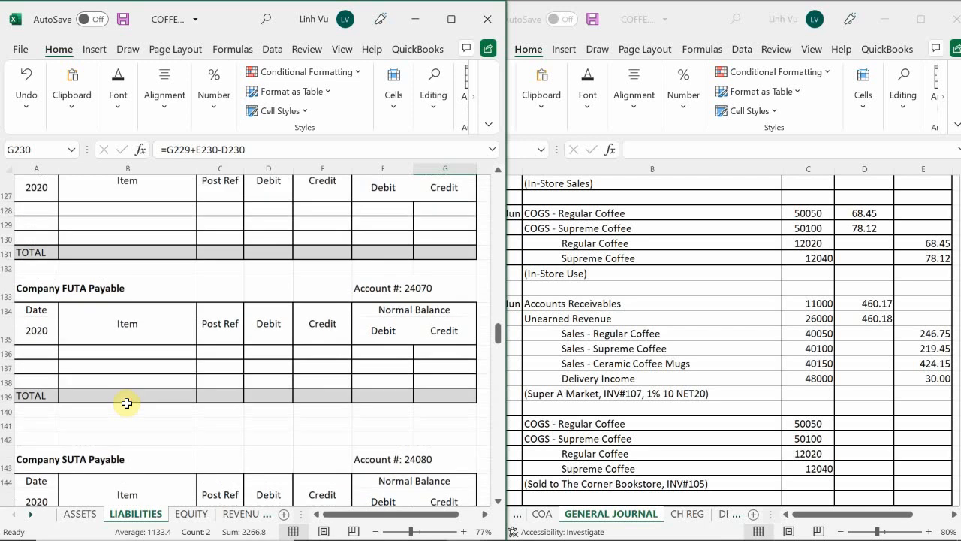
pyautogui.scroll(4, 127, 403)
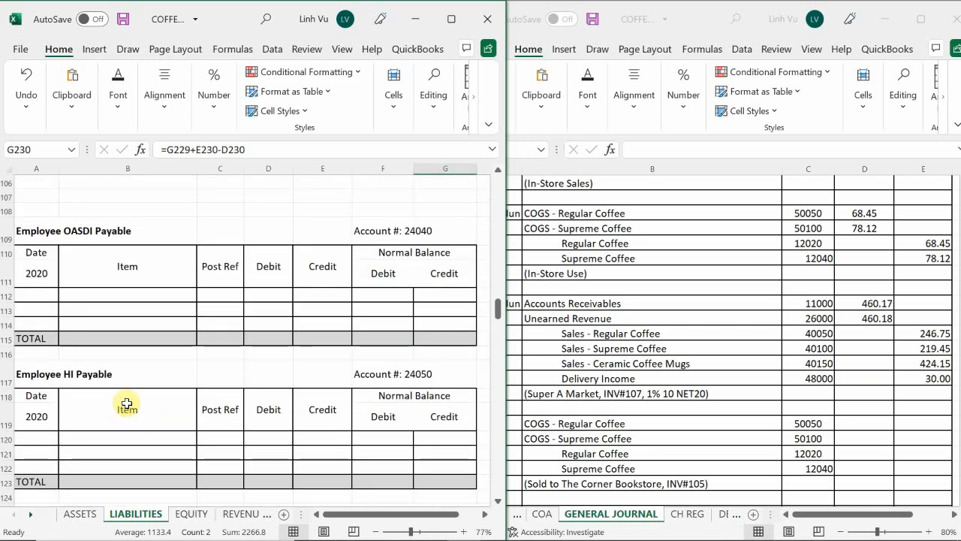
pyautogui.scroll(-19, 127, 403)
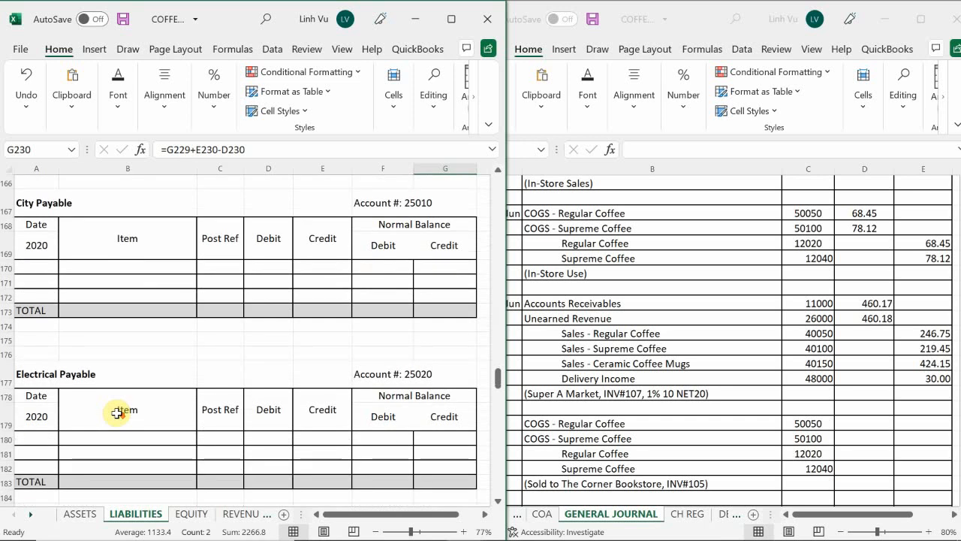
pyautogui.scroll(-11, 117, 412)
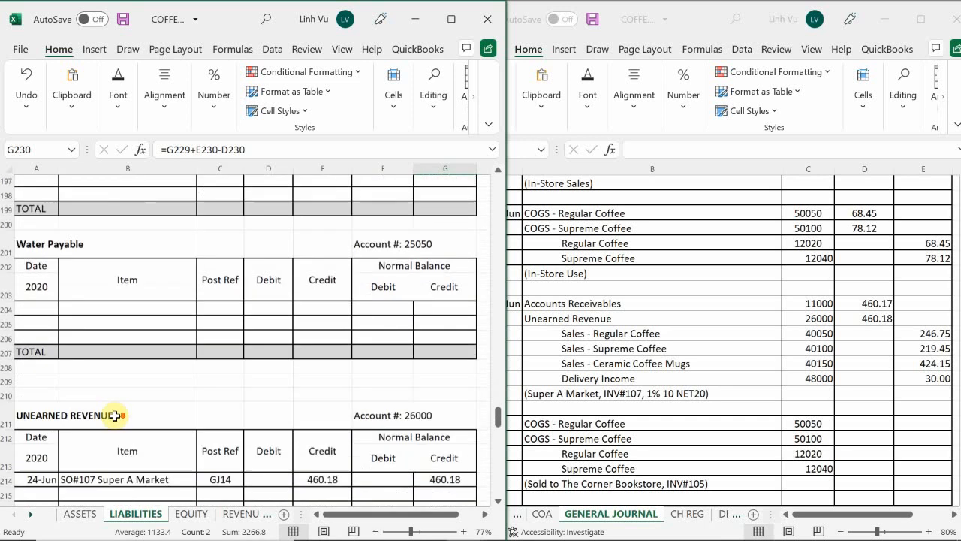
pyautogui.scroll(-3, 115, 416)
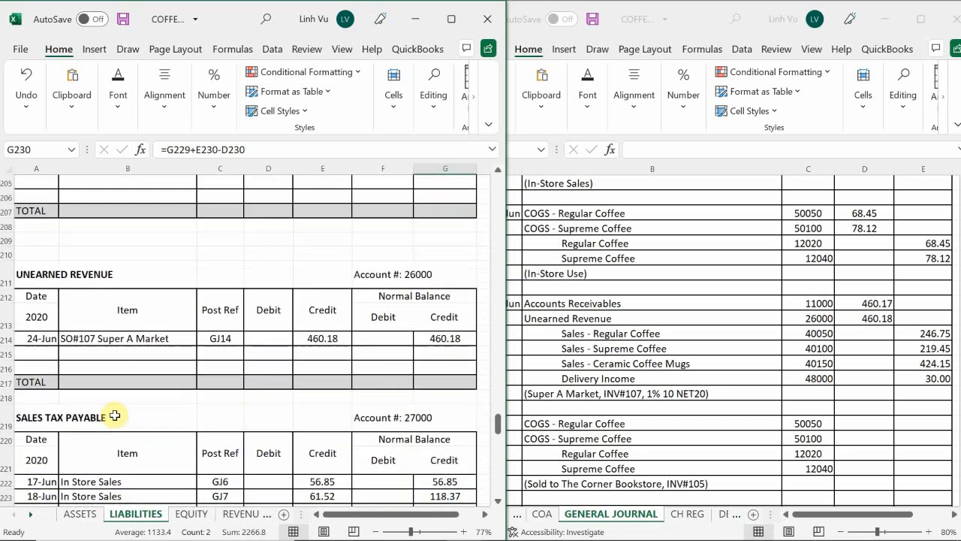
pyautogui.scroll(2, 112, 415)
# Start a new Unearned Revenue posting in row 215 with the date 27-Jun
pyautogui.click(42, 411)
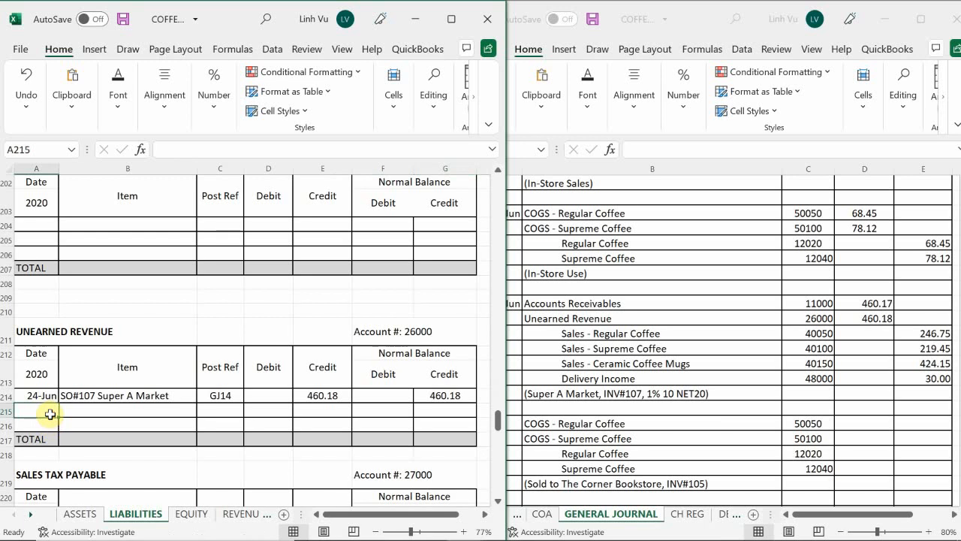
pyautogui.write('6')
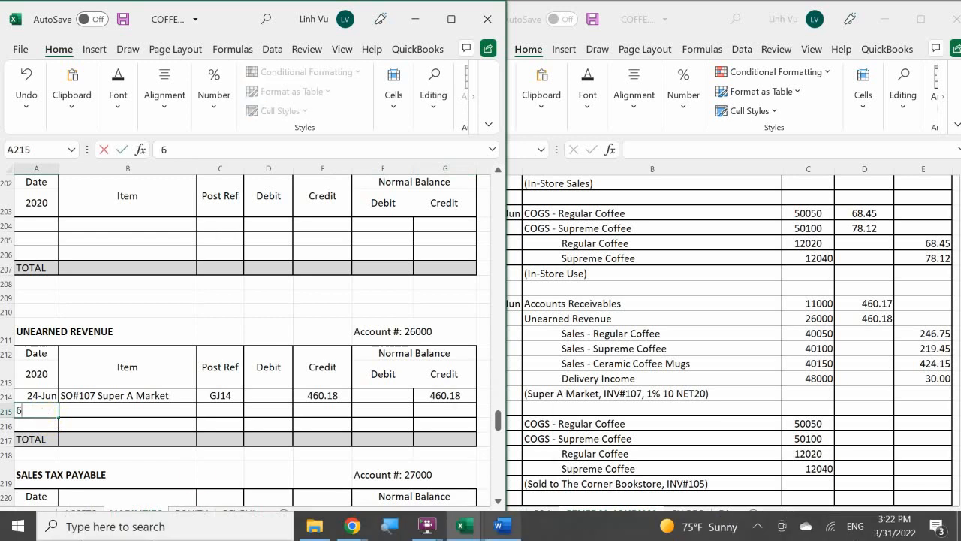
pyautogui.write('/27')
pyautogui.press('Return')
pyautogui.press('Right')
pyautogui.press('Up')
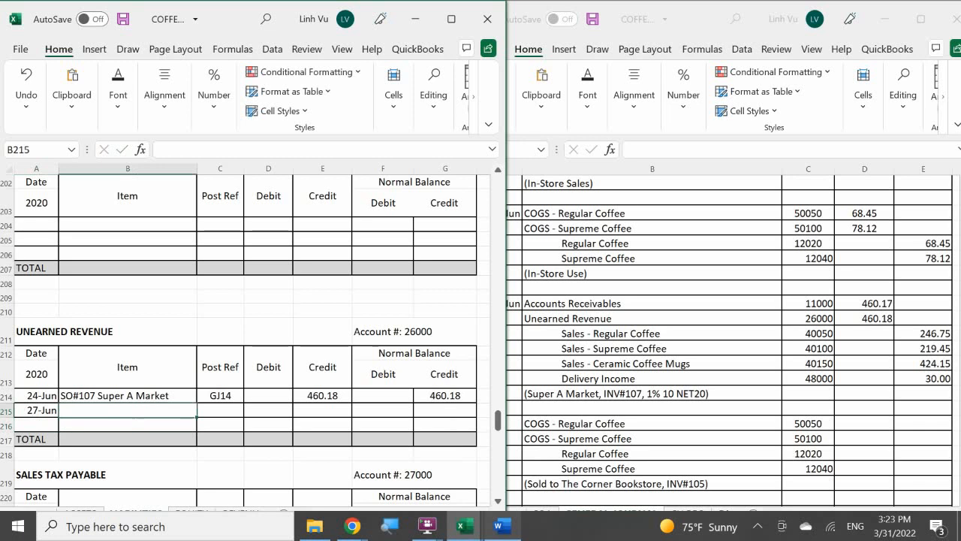
# Enter the item description "Applied ADV PMT ro INV#107" in B215 for the Unearned Revenue posting
pyautogui.write('A')
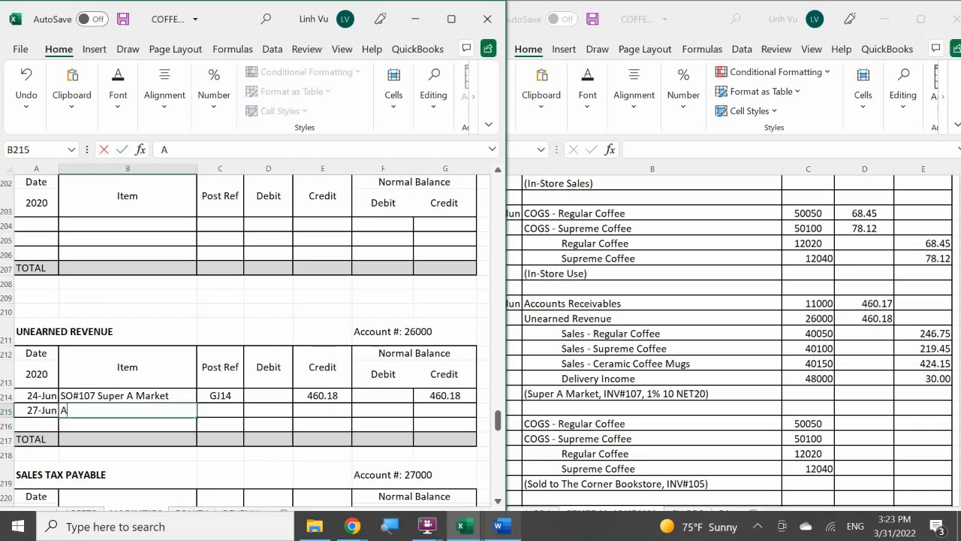
pyautogui.write('pplied')
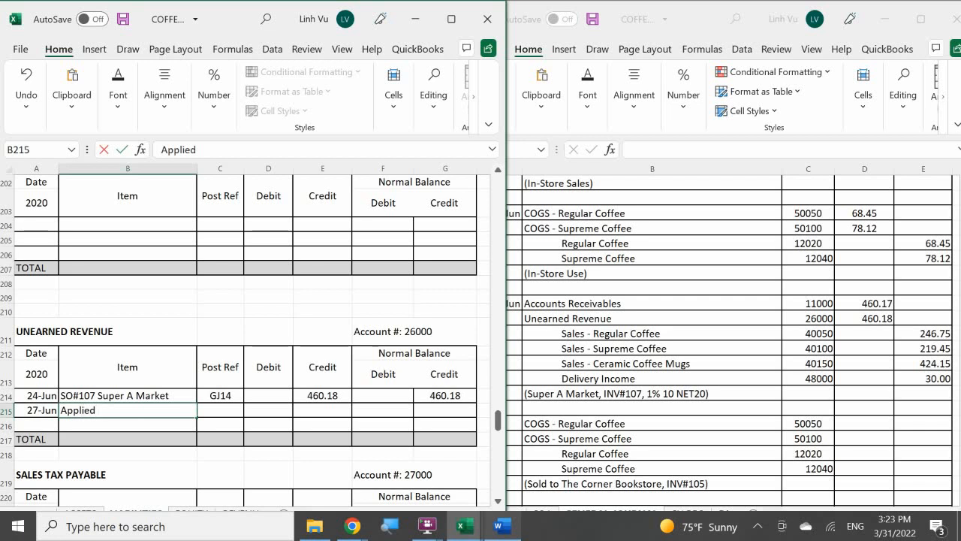
pyautogui.write(' AD')
pyautogui.write('V')
pyautogui.write(' O')
pyautogui.press('BackSpace')
pyautogui.write('OM')
pyautogui.press('BackSpace')
pyautogui.press('BackSpace')
pyautogui.write('PMT')
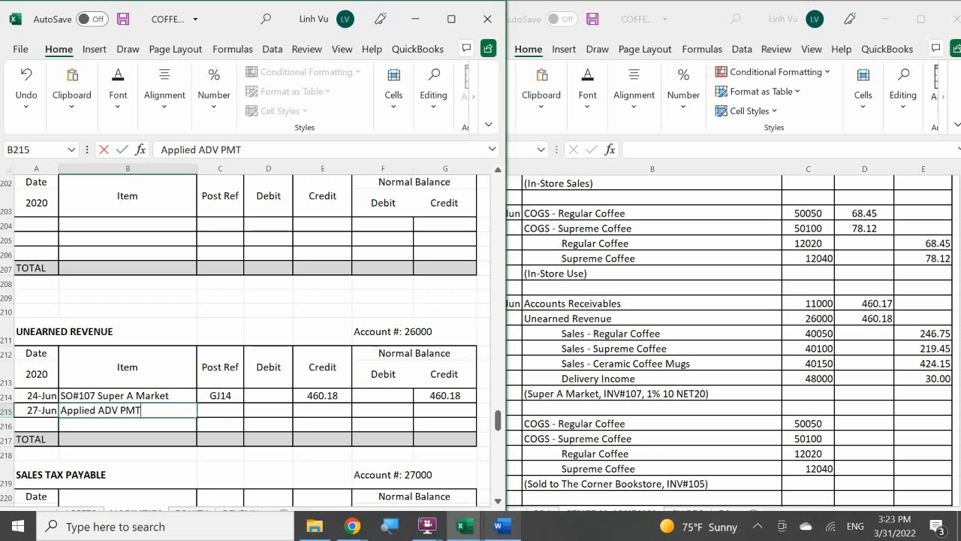
pyautogui.write(' ro INV')
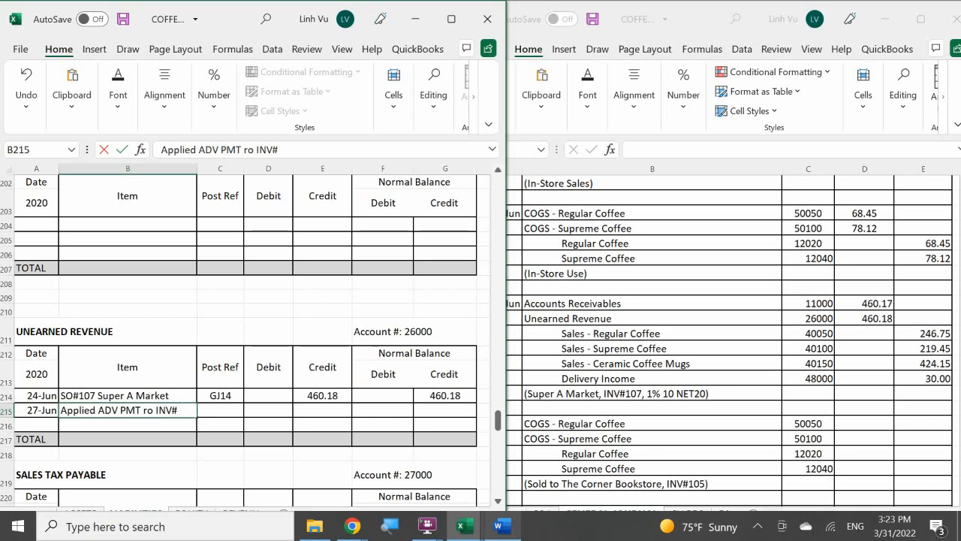
pyautogui.write('#107')
pyautogui.press('Return')
pyautogui.press('Right')
pyautogui.press('Up')
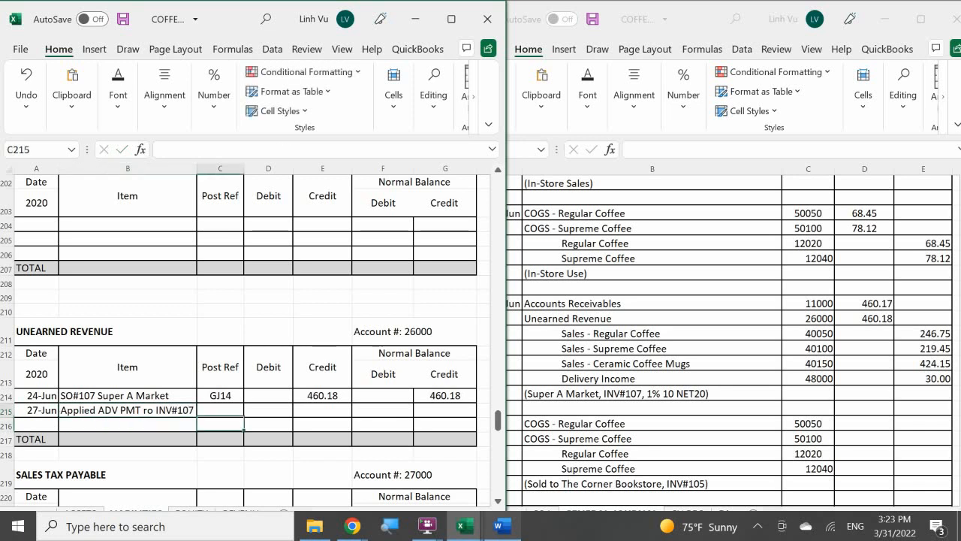
# Enter post reference GJ16 in C215 and a debit of 460.18 in D215 for the Unearned Revenue posting
pyautogui.write('GJ14')
pyautogui.press('BackSpace')
pyautogui.write('6')
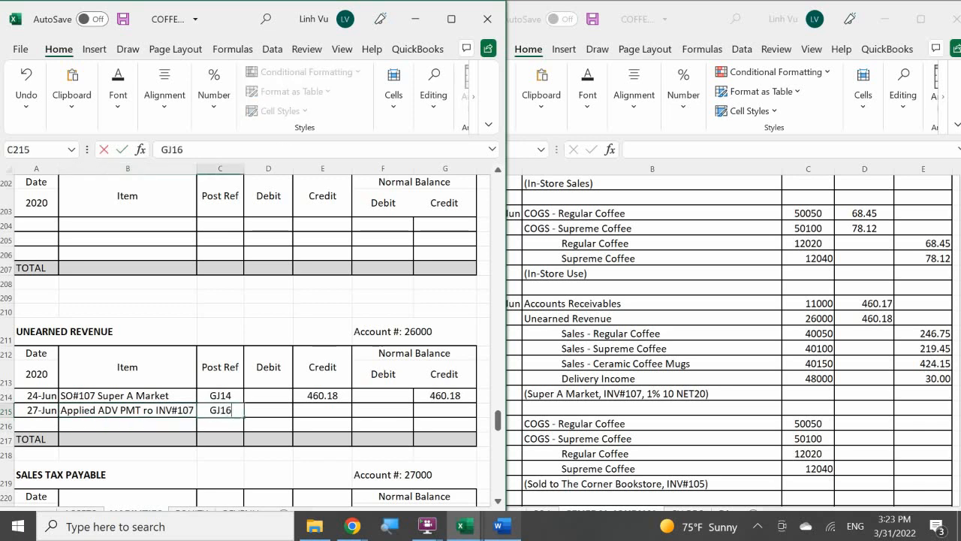
pyautogui.press('Return')
pyautogui.press('Right')
pyautogui.press('Up')
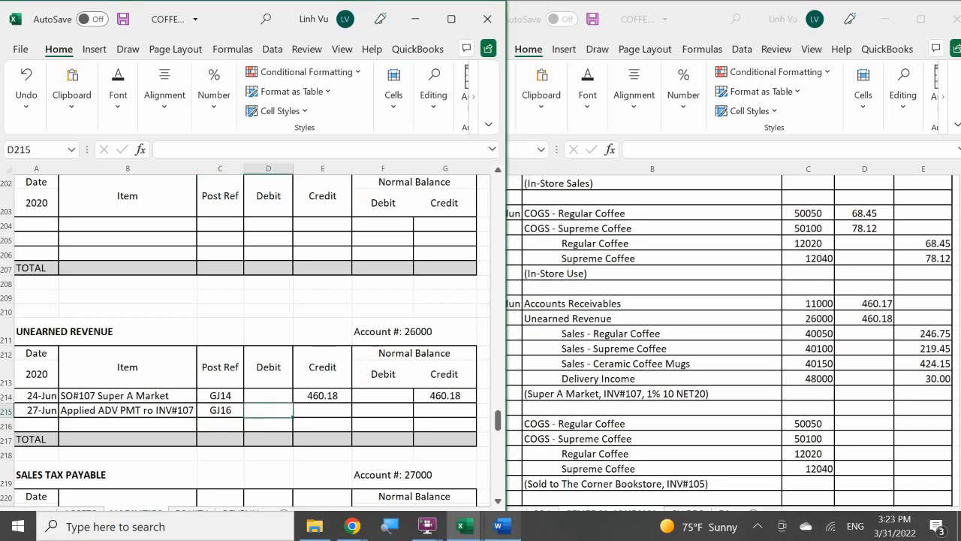
pyautogui.write('460.18')
pyautogui.press('Return')
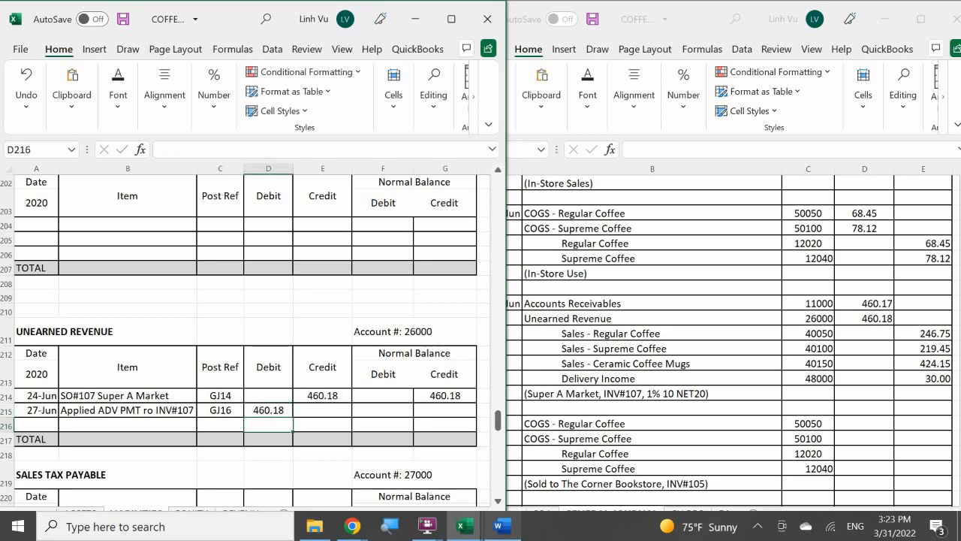
# Calculate the Unearned Revenue running credit balance in G215 with the formula =G214+E215-D215
pyautogui.click(391, 410)
pyautogui.press('Up')
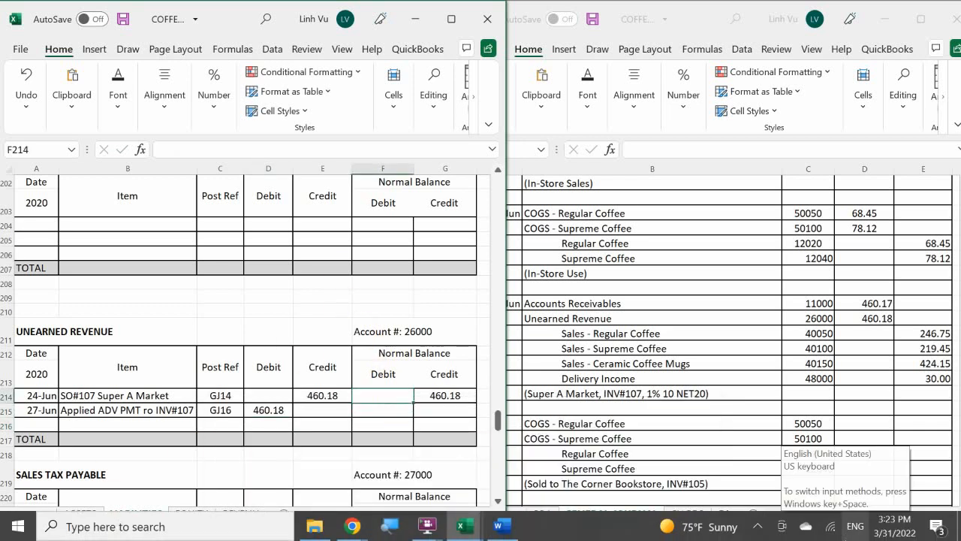
pyautogui.press('Right')
pyautogui.press('Down')
pyautogui.write('=')
pyautogui.press('Up')
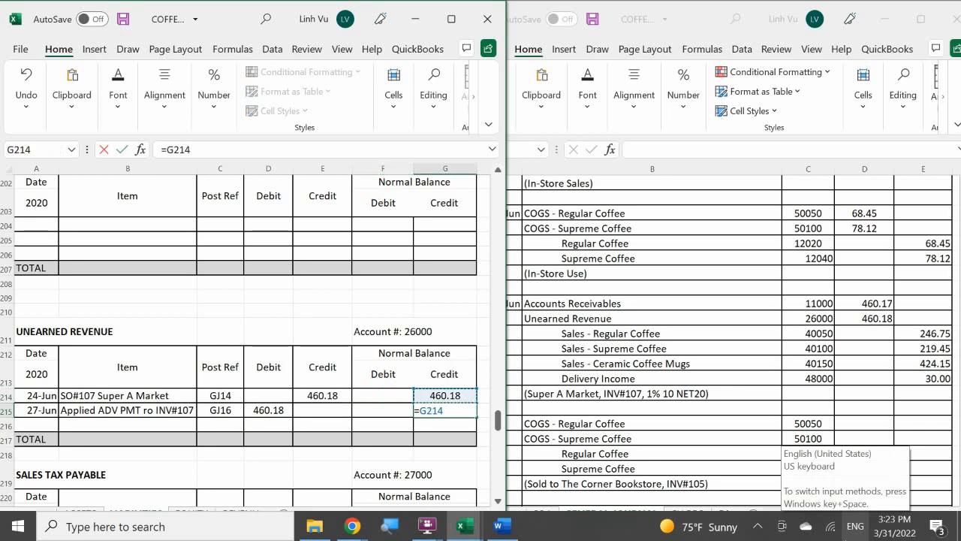
pyautogui.write('+')
pyautogui.press('Left')
pyautogui.press('Left')
pyautogui.write('-')
pyautogui.press('Left')
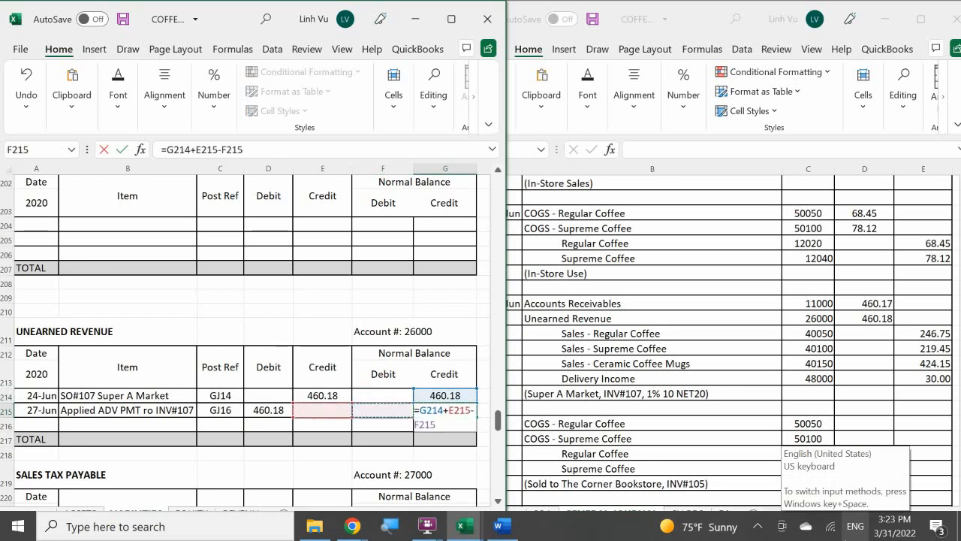
pyautogui.press('Left')
pyautogui.press('Left')
pyautogui.press('Return')
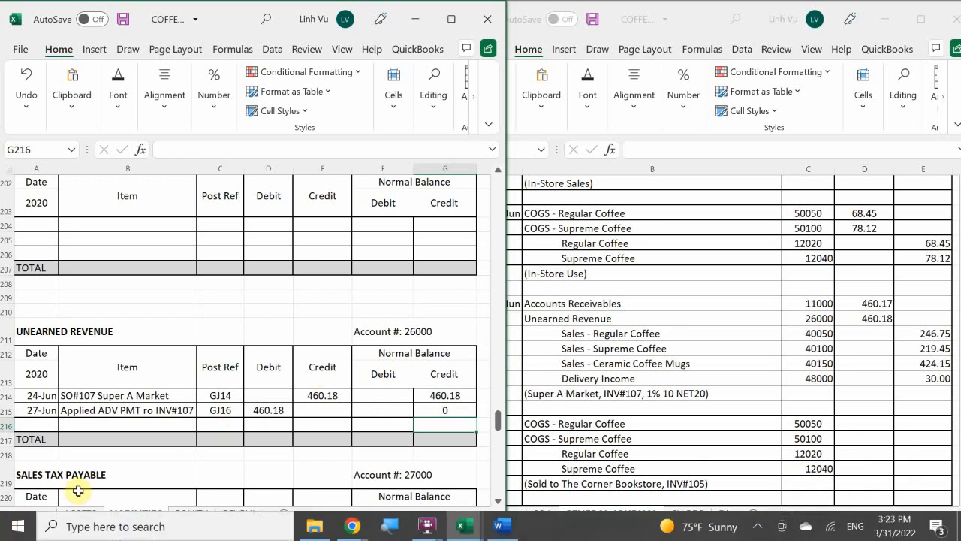
# Open the REVENUES sheet and locate the Sales – Regular Coffee ledger, account 40050
pyautogui.click(242, 515)
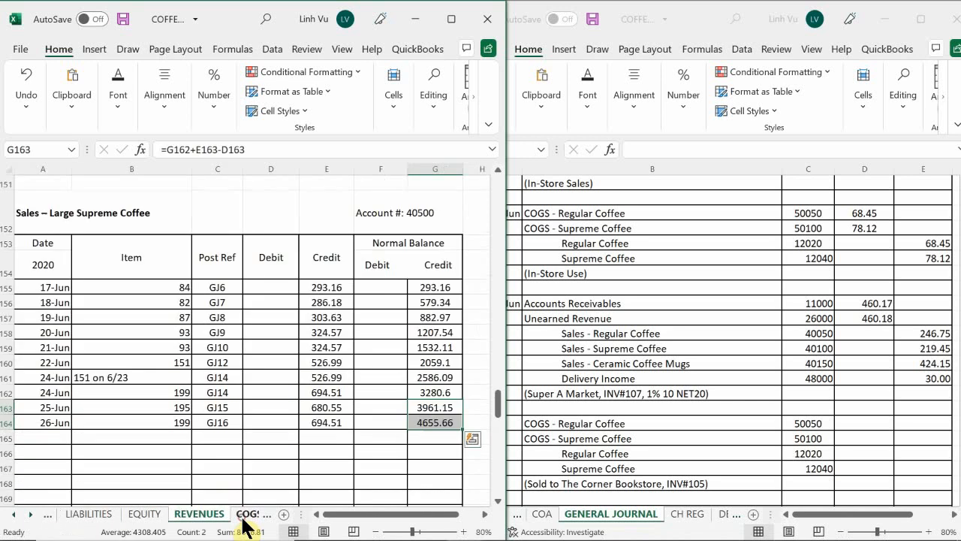
pyautogui.click(216, 419)
pyautogui.scroll(20, 216, 415)
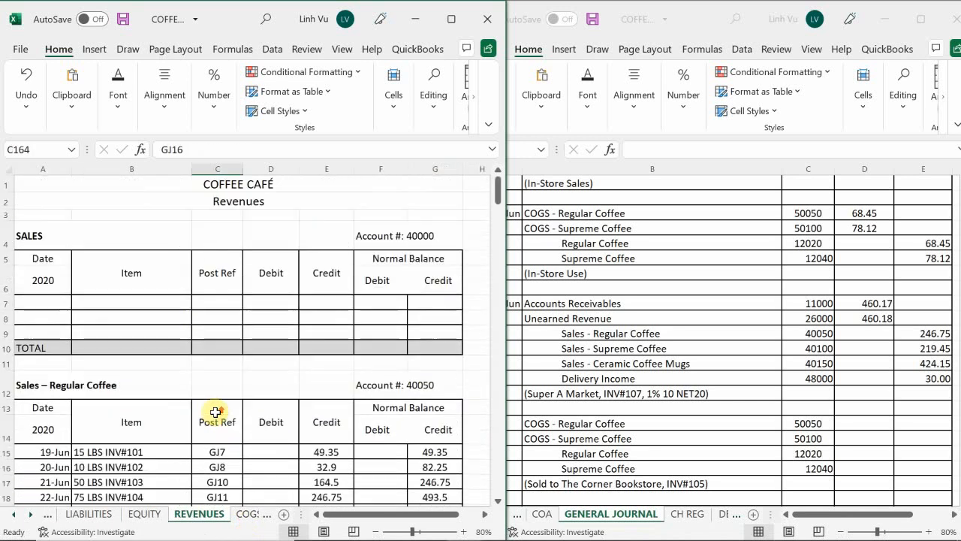
pyautogui.scroll(-1, 216, 406)
pyautogui.scroll(-3, 216, 406)
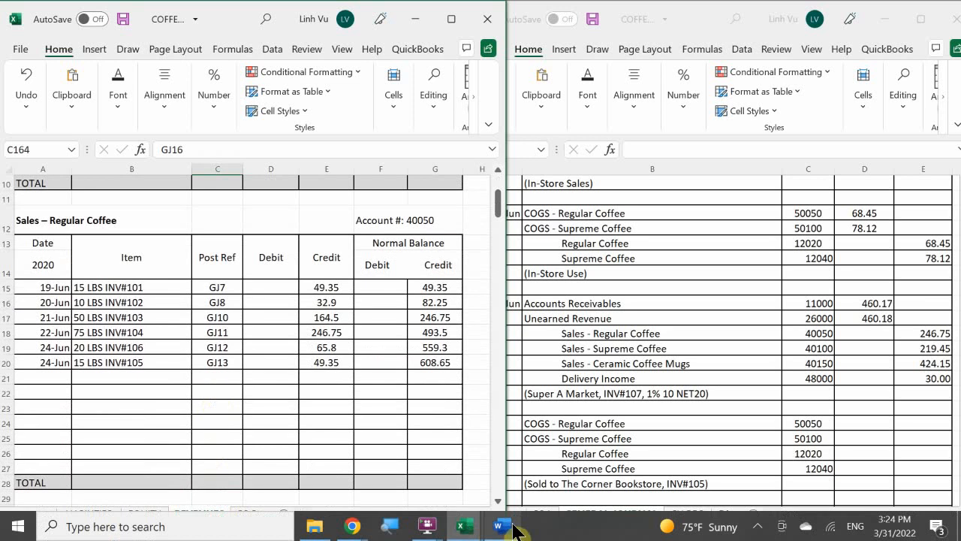
pyautogui.moveTo(503, 526)
pyautogui.moveTo(521, 478)
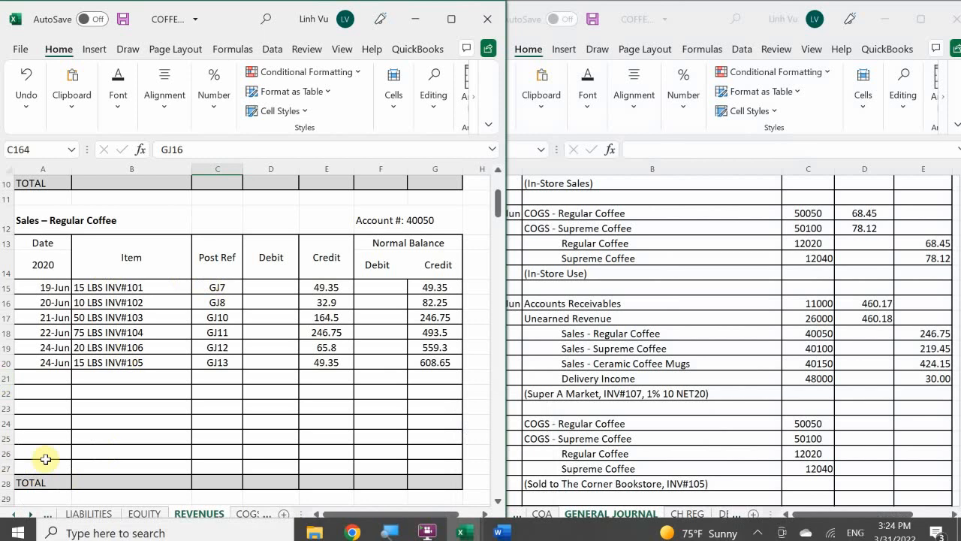
# Start a new Sales – Regular Coffee posting in row 21 with the date 27-Jun
pyautogui.click(58, 379)
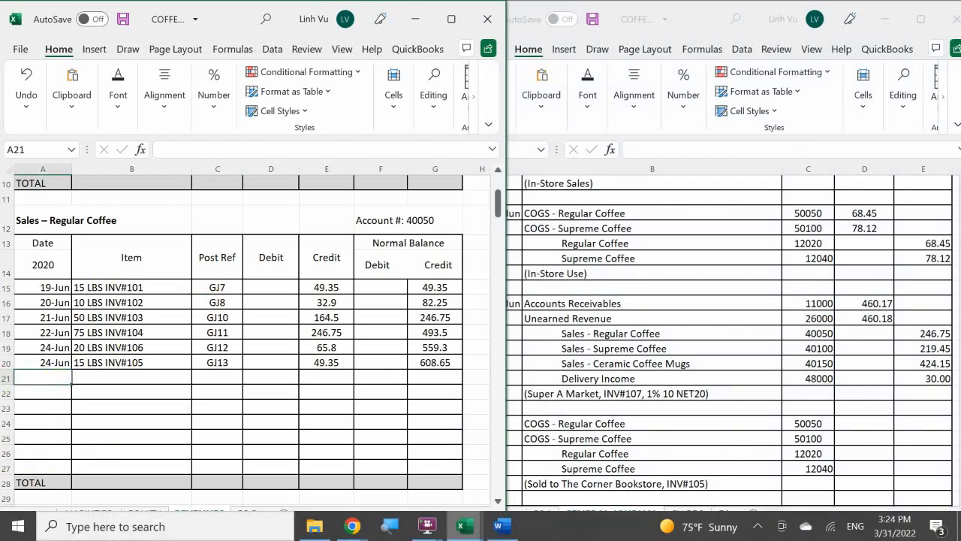
pyautogui.write('6/')
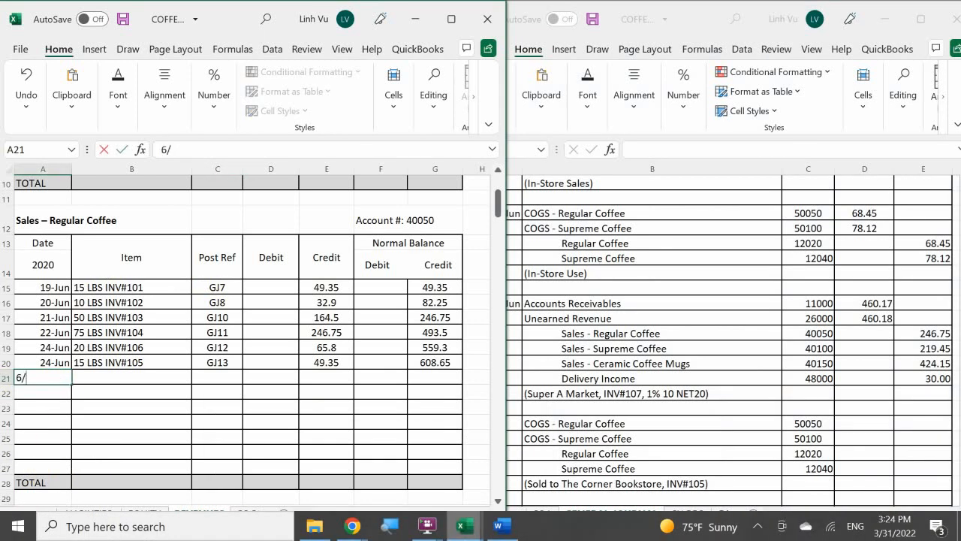
pyautogui.write('27')
pyautogui.press('Return')
pyautogui.press('Right')
pyautogui.press('Up')
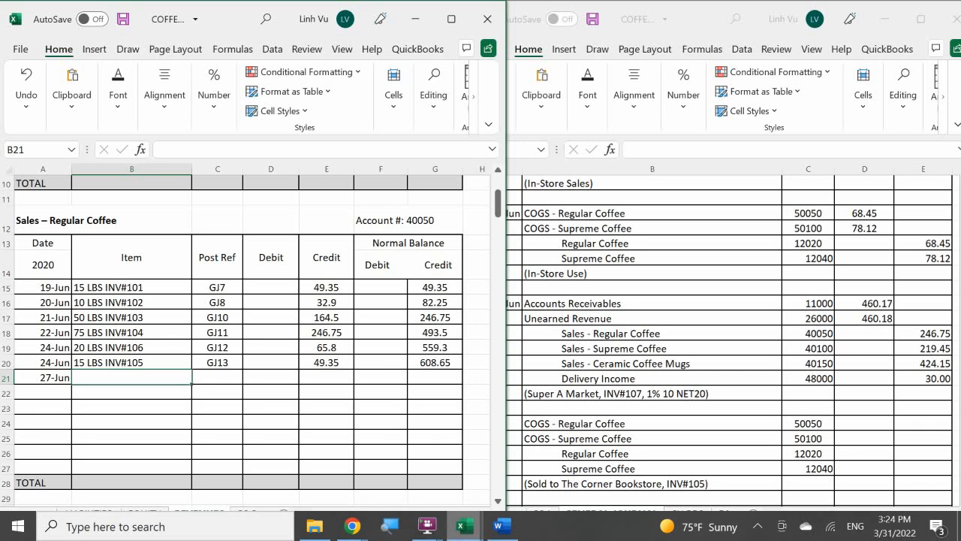
# Enter the item description "75 LBS INV#107" in B21 of the Sales – Regular Coffee ledger
pyautogui.write('75')
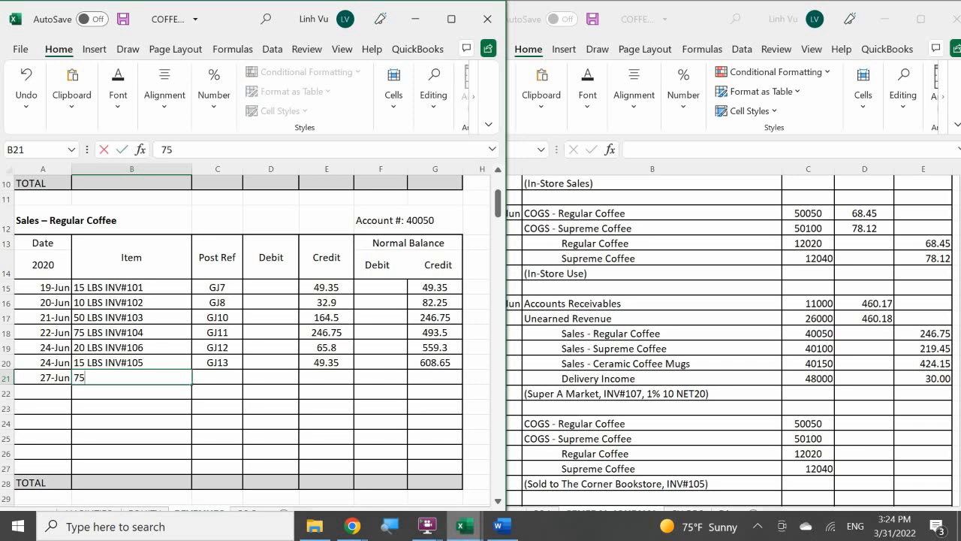
pyautogui.write(' KB')
pyautogui.press('BackSpace')
pyautogui.press('BackSpace')
pyautogui.write('LVS')
pyautogui.press('BackSpace')
pyautogui.write('S')
pyautogui.press('BackSpace')
pyautogui.press('BackSpace')
pyautogui.write('B')
pyautogui.press('BackSpace')
pyautogui.write('S ')
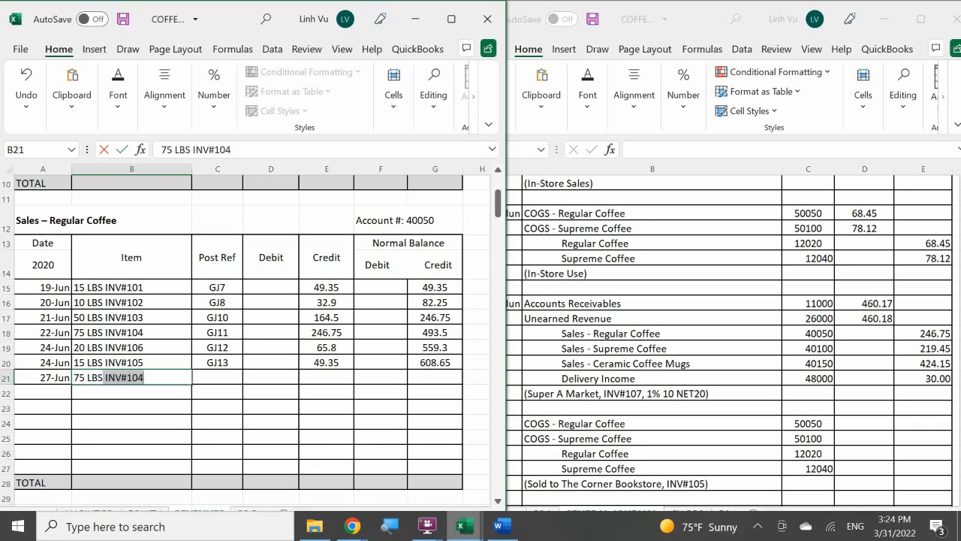
pyautogui.write('INV#107')
pyautogui.press('Return')
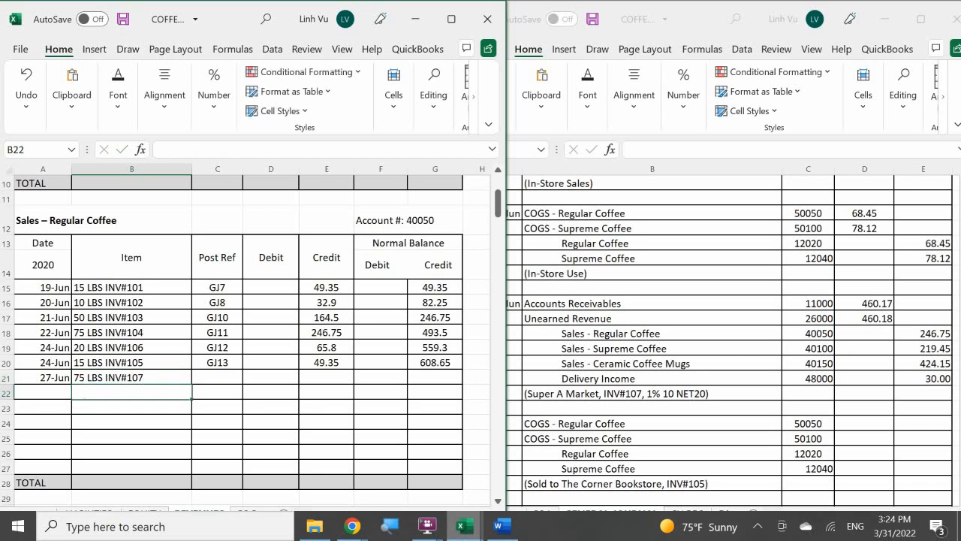
# Enter post reference GJ16 in C21 for the regular coffee sale
pyautogui.press('Right')
pyautogui.press('Up')
pyautogui.write('GH')
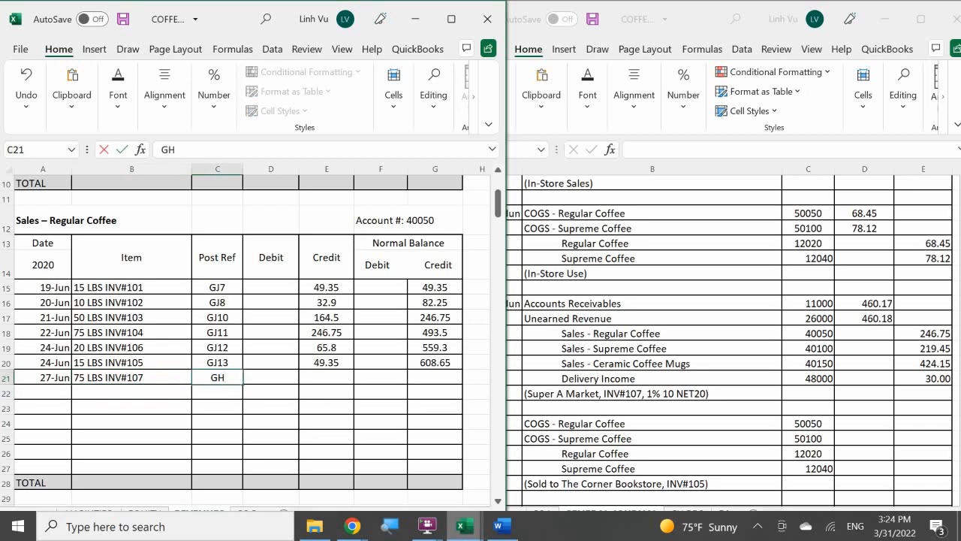
pyautogui.press('BackSpace')
pyautogui.write('J16')
pyautogui.press('Return')
# Credit the regular coffee sale 246.75 in E21 by referencing the INV#104 credit in E18
pyautogui.press('Right')
pyautogui.press('Up')
pyautogui.press('Right')
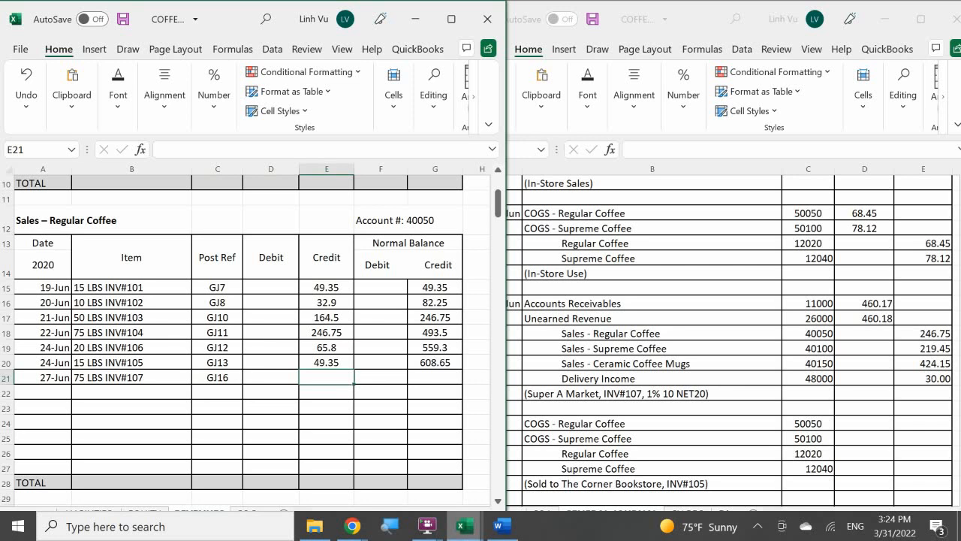
pyautogui.write('=')
pyautogui.press('Up')
pyautogui.press('Up')
pyautogui.press('Up')
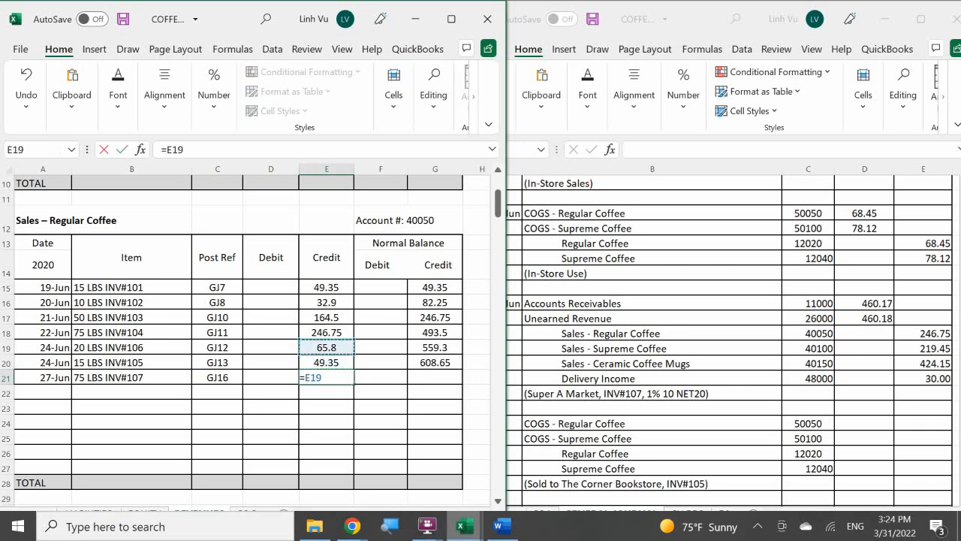
pyautogui.press('Return')
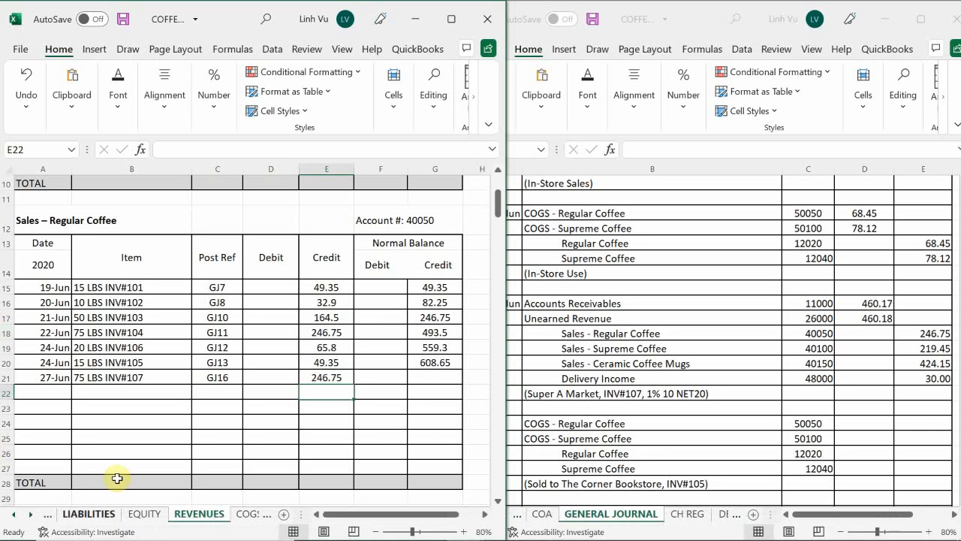
# Copy the Sales – Regular Coffee running balance formula from G20 down to G21
pyautogui.click(428, 362)
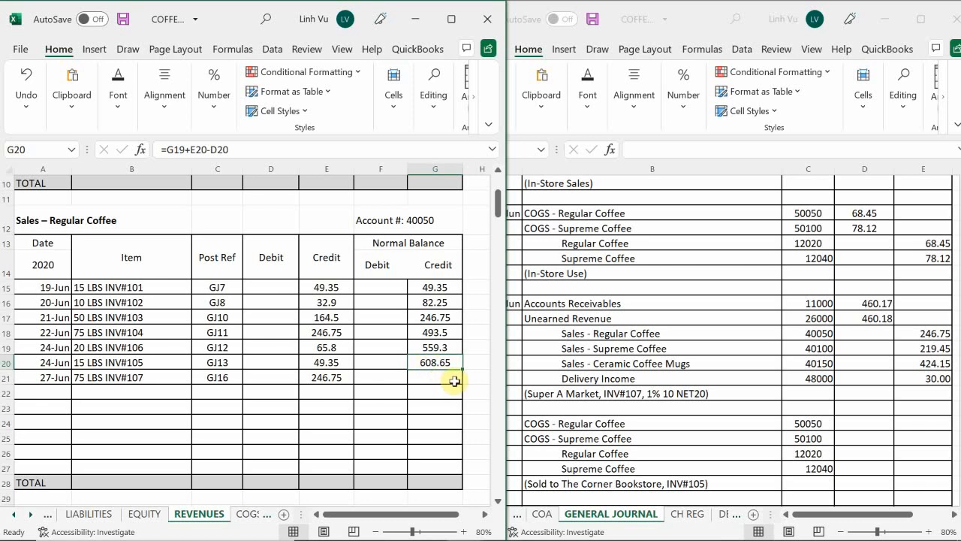
pyautogui.moveTo(462, 369); pyautogui.dragTo(462, 384)
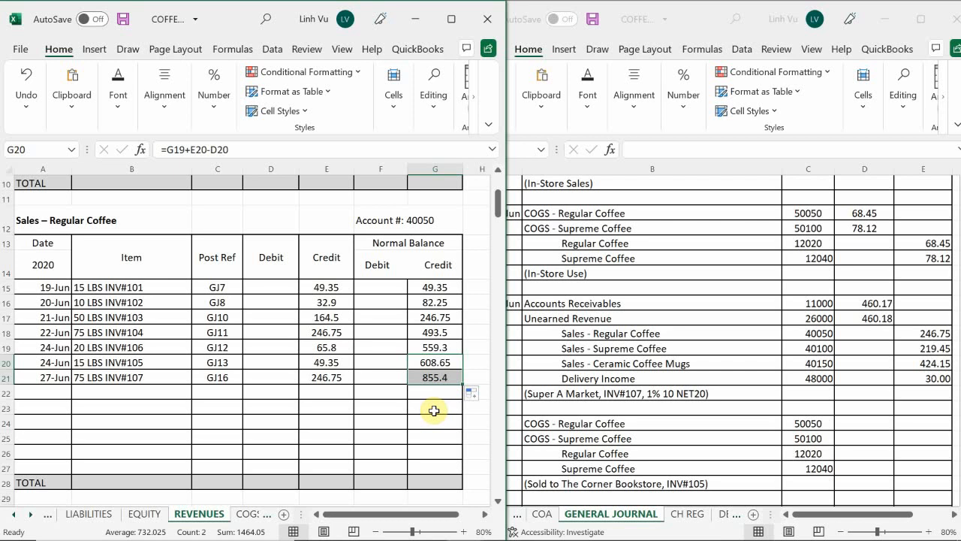
pyautogui.click(105, 423)
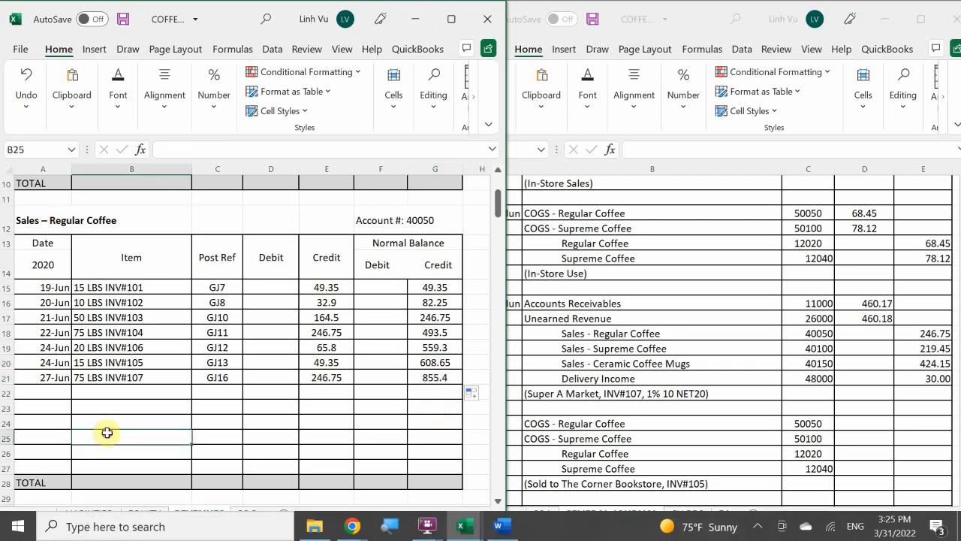
# Start a new Sales – Supreme Coffee posting in row 40 with the date 27-Jun
pyautogui.scroll(-5, 105, 431)
pyautogui.scroll(-1, 108, 432)
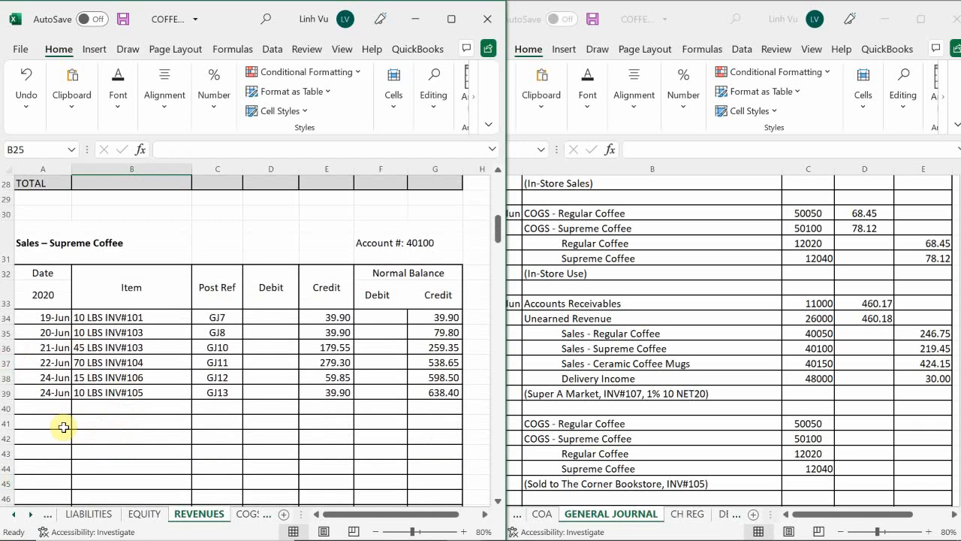
pyautogui.click(43, 408)
pyautogui.write('6/27')
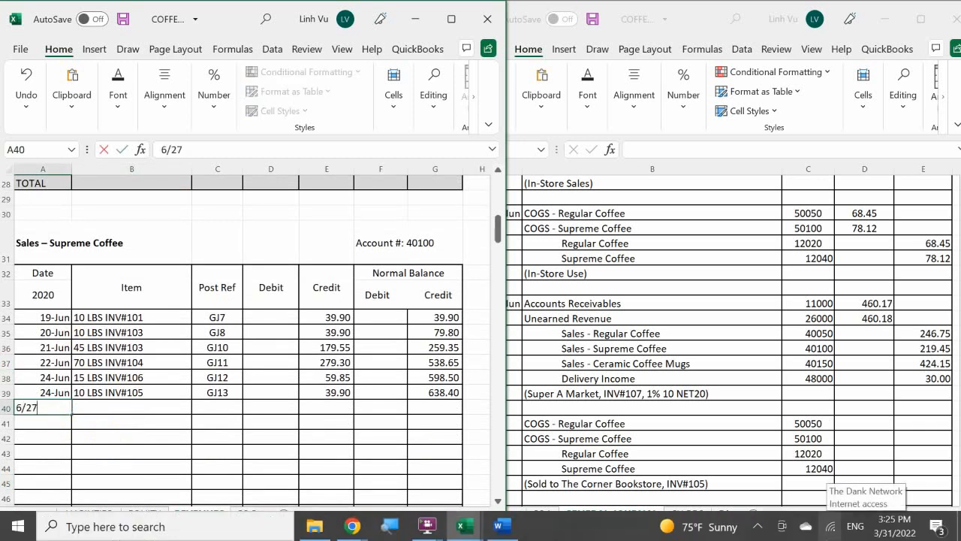
pyautogui.press('Return')
pyautogui.click(132, 408)
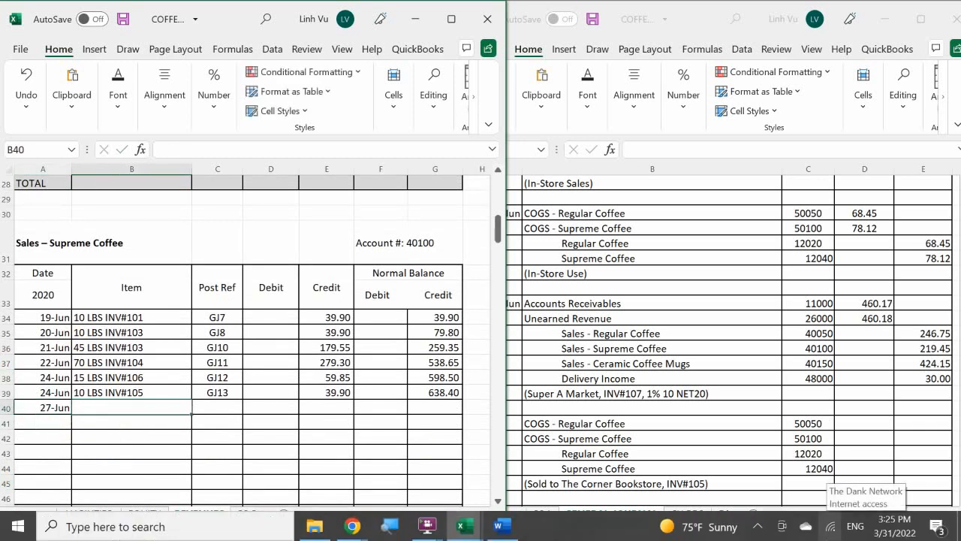
# Enter the item description 55 LBS INV#107 and post reference GJ16 for the 27-Jun Supreme Coffee sale in row 40
pyautogui.write('55')
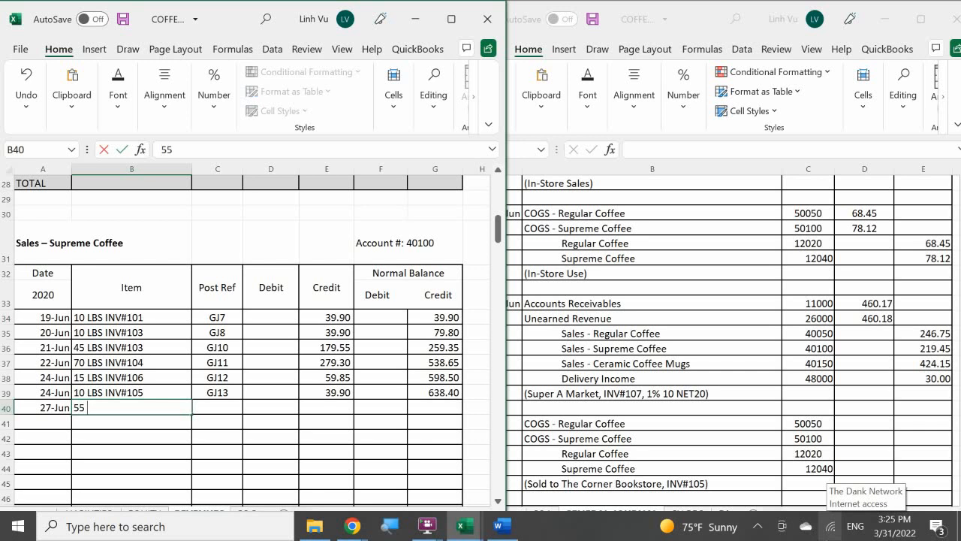
pyautogui.write(' LBS INV#107')
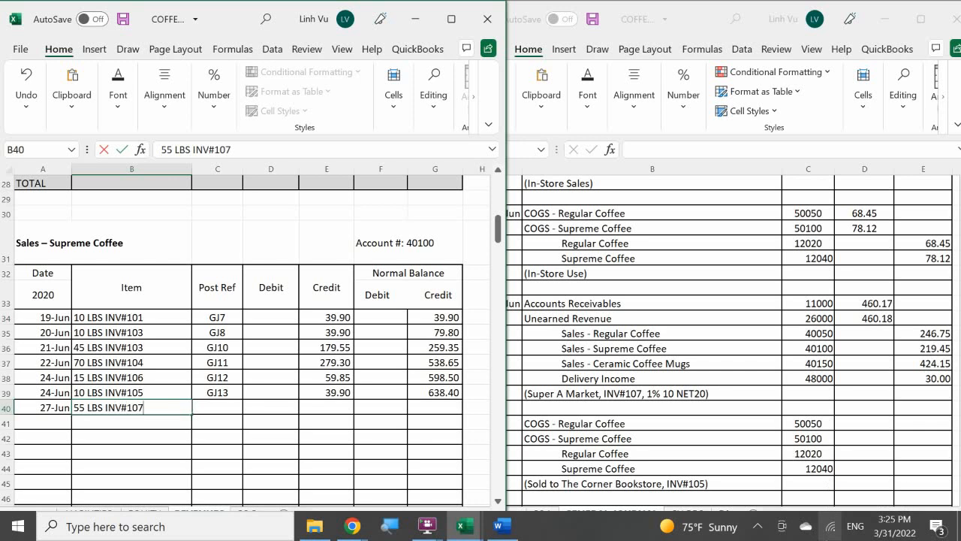
pyautogui.press('Tab')
pyautogui.write('GJ16')
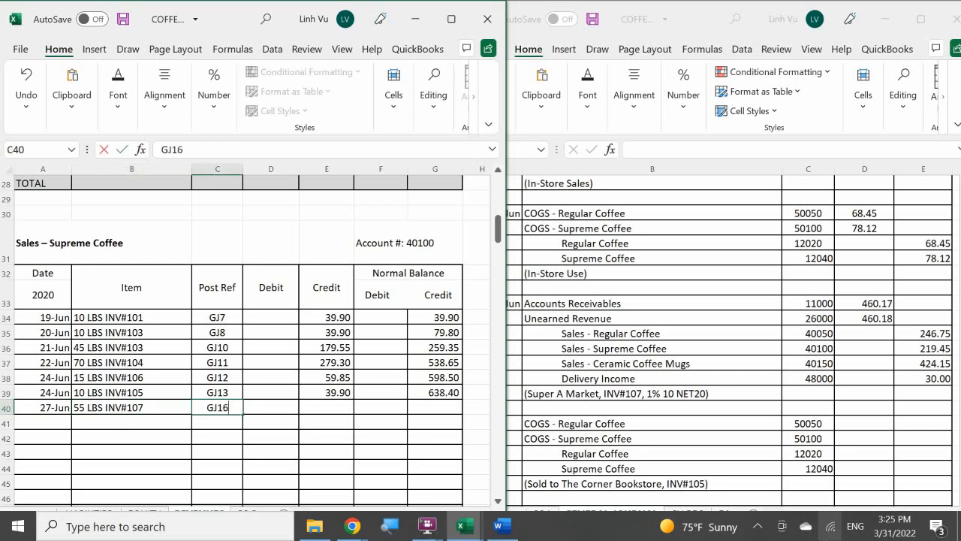
# Credit the 27-Jun supreme coffee sale 219.45 in E40
pyautogui.press('Tab')
pyautogui.press('Tab')
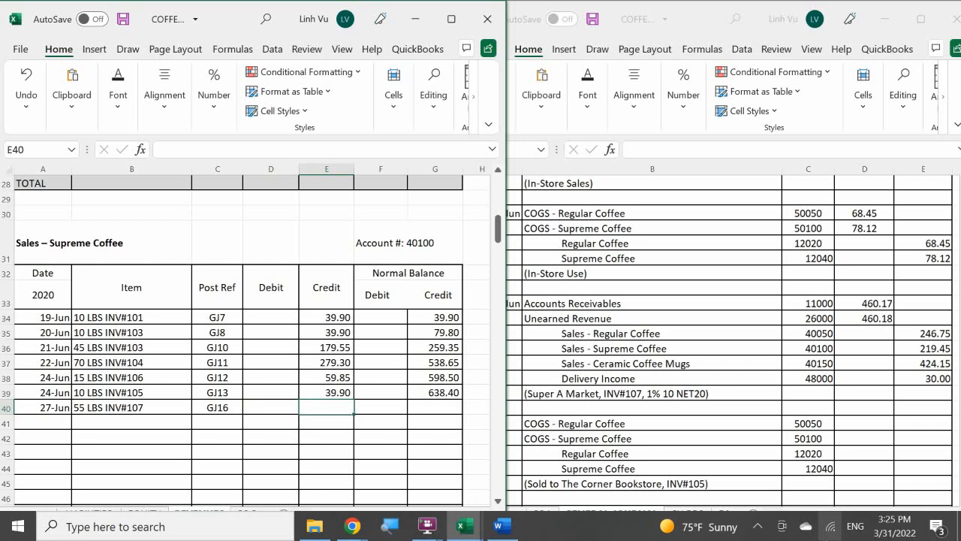
pyautogui.write('219.')
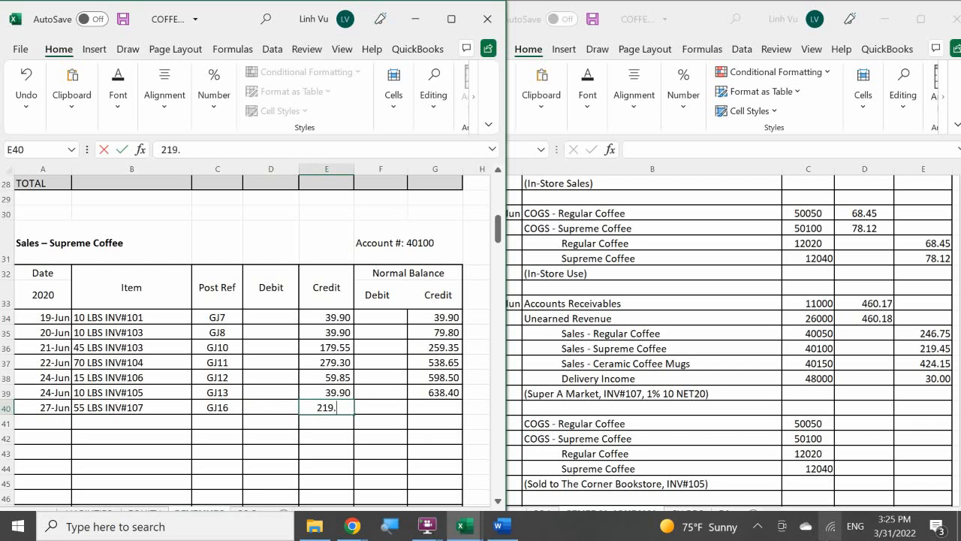
pyautogui.write('45')
pyautogui.press('Return')
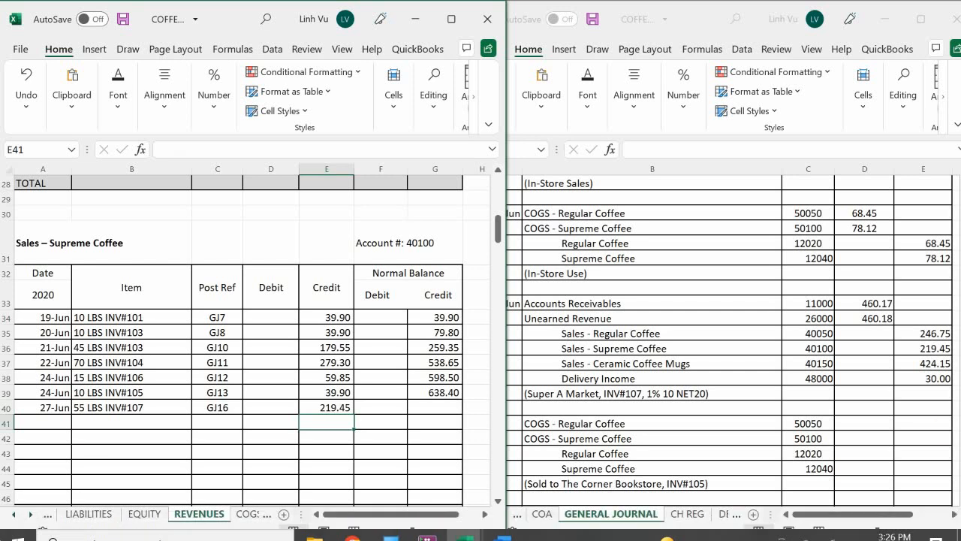
# Copy the Sales – Supreme Coffee running balance formula from G39 down to G40
pyautogui.click(434, 392)
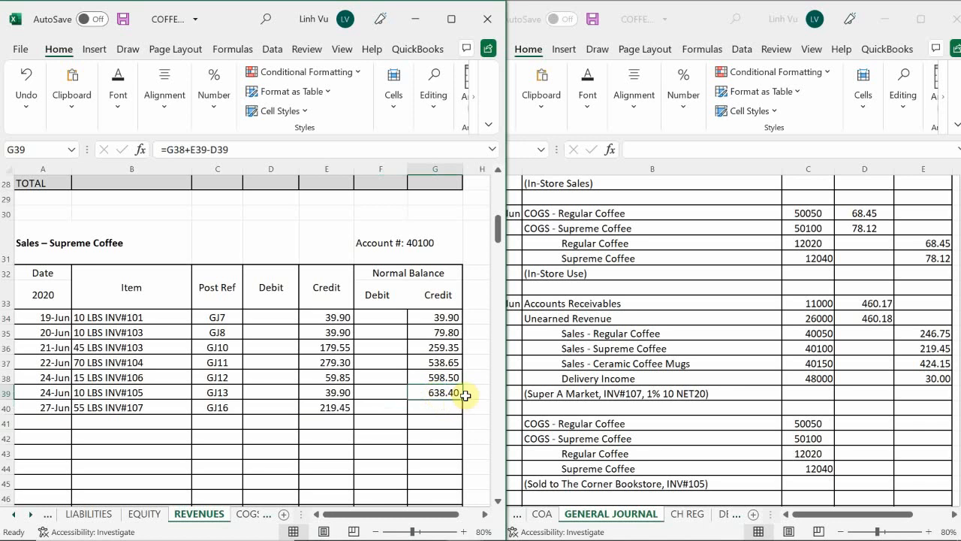
pyautogui.moveTo(460, 399); pyautogui.dragTo(461, 413)
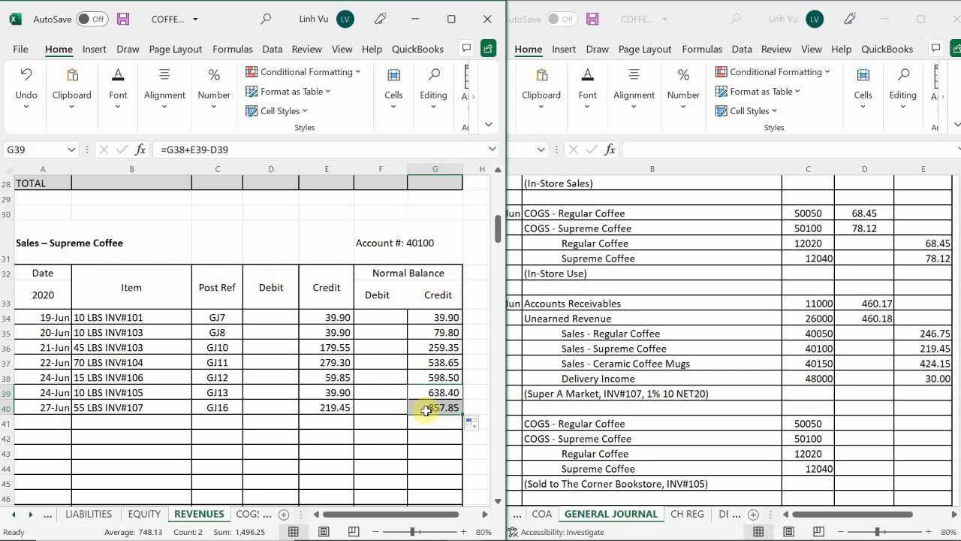
pyautogui.click(160, 426)
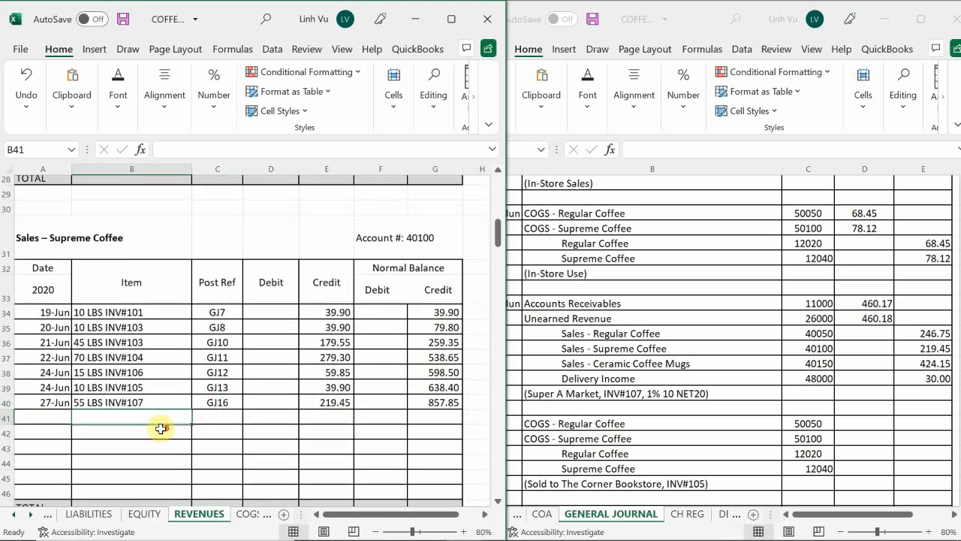
# Start a new ceramic coffee mugs sales posting in row 68 with the date 27-Jun
pyautogui.scroll(-4, 160, 430)
pyautogui.scroll(-4, 161, 428)
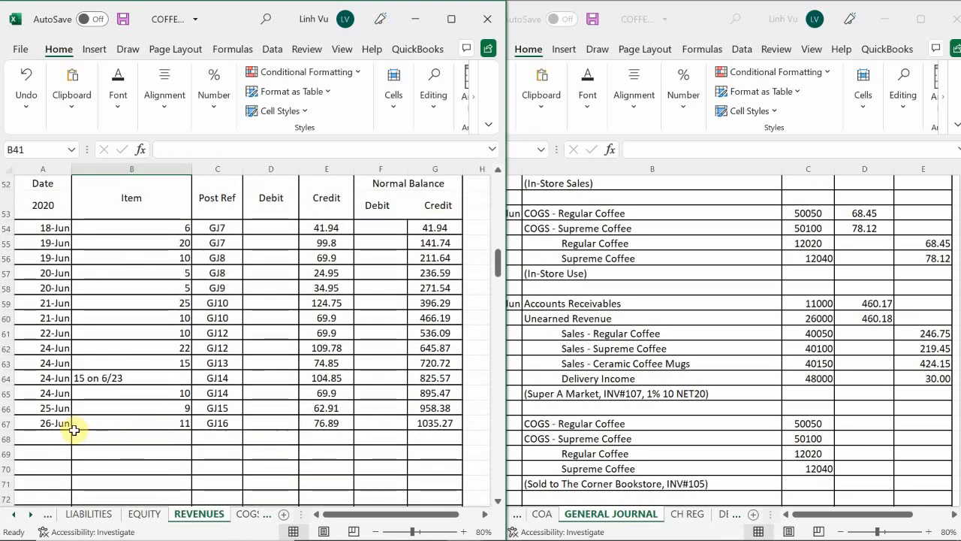
pyautogui.click(51, 439)
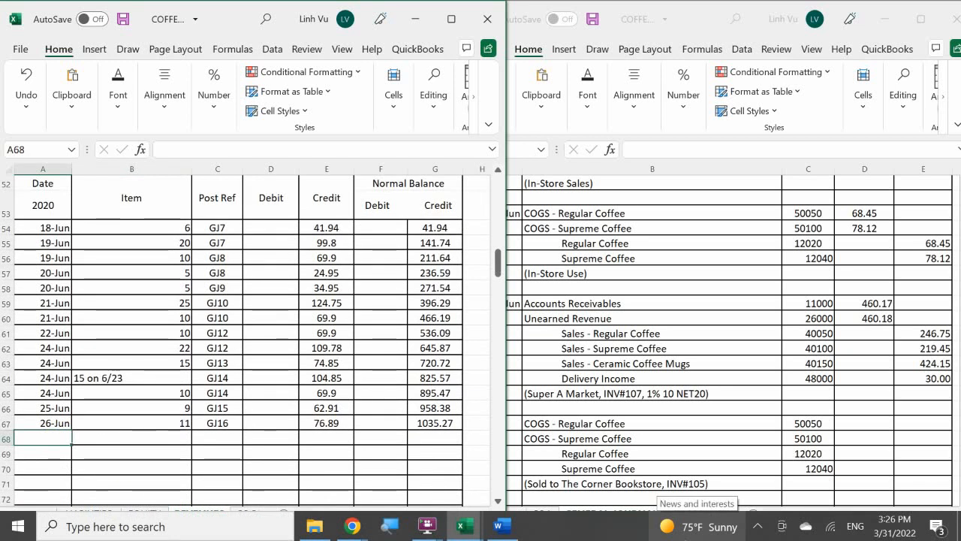
pyautogui.write('6/')
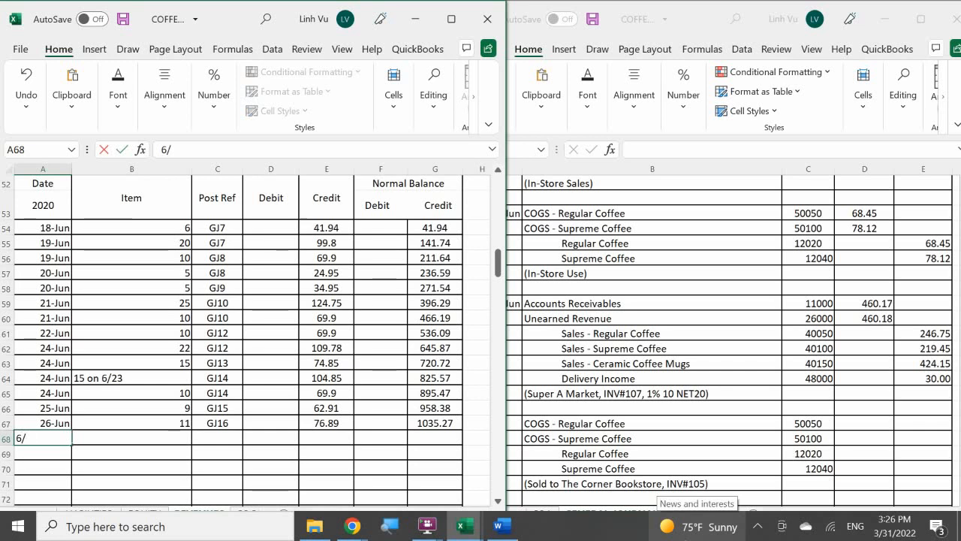
pyautogui.write('27')
pyautogui.press('Return')
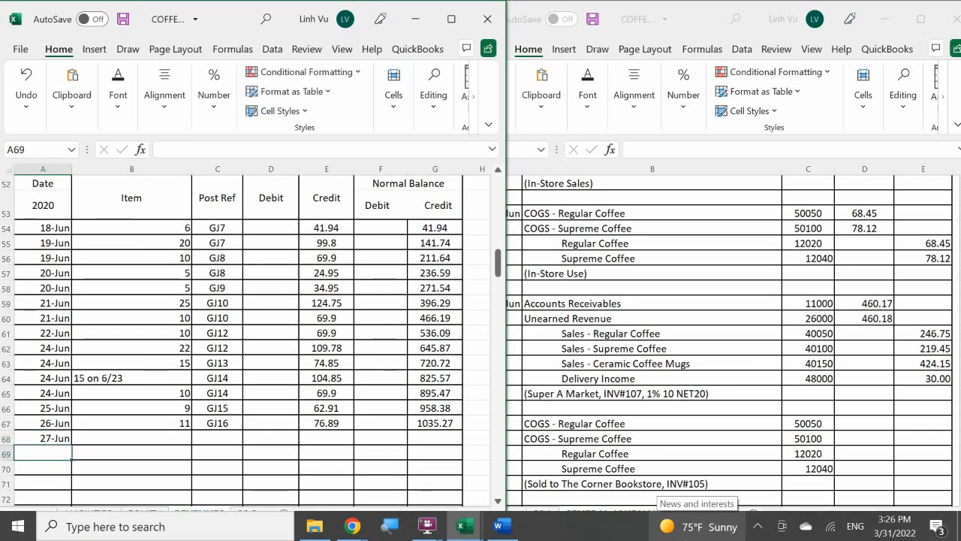
# Enter the invoice's mug quantity of 85 in B68 and post reference GJ16 in C68
pyautogui.press('Right')
pyautogui.press('Up')
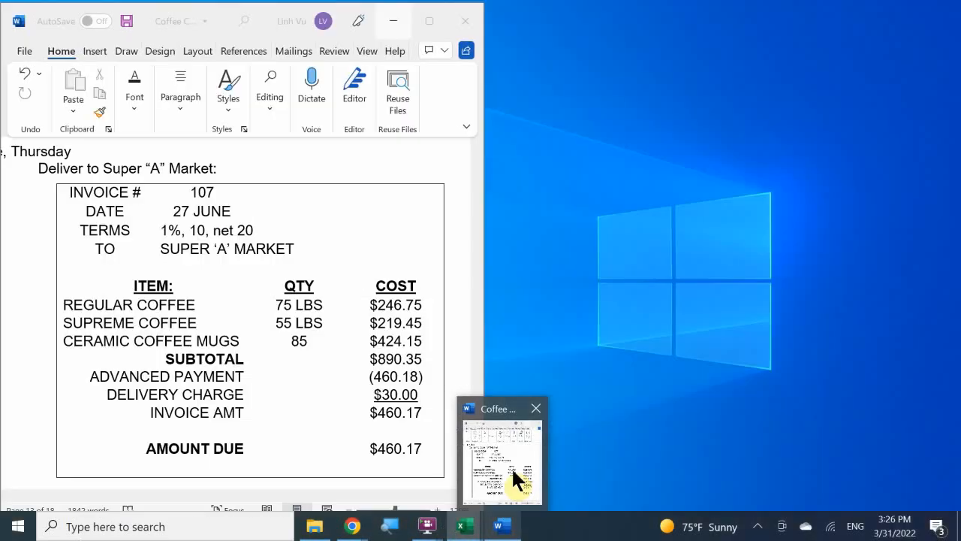
pyautogui.click(511, 466)
pyautogui.write('85')
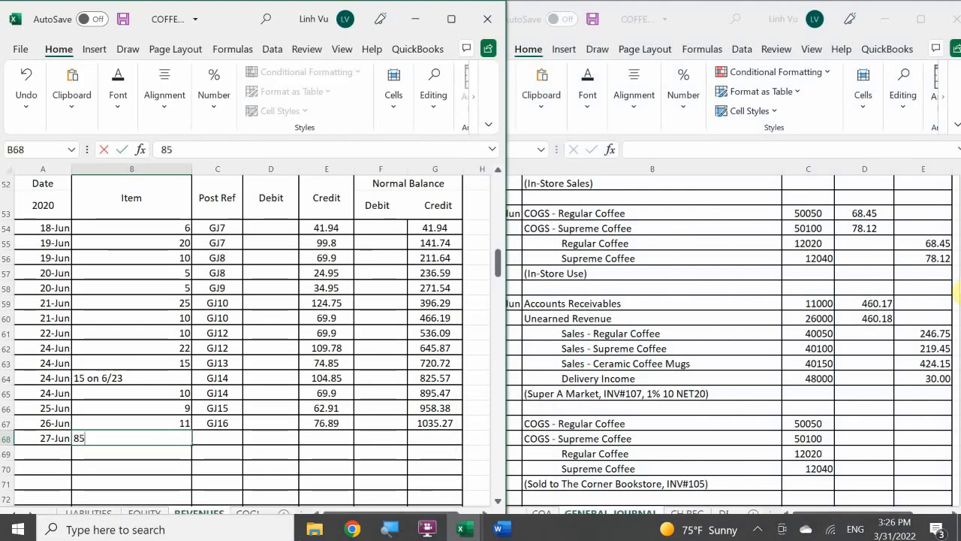
pyautogui.press('Tab')
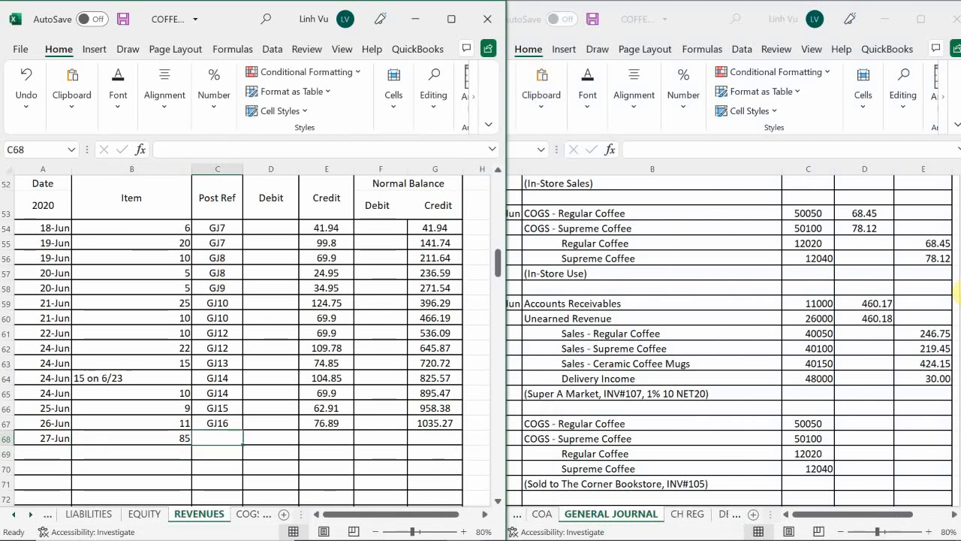
pyautogui.write('GJ16')
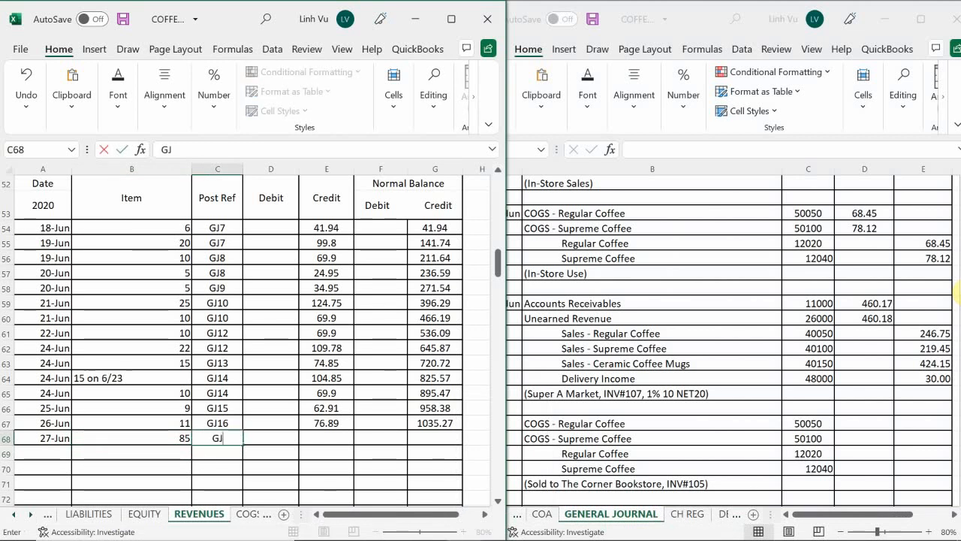
pyautogui.press('Return')
pyautogui.press('Up')
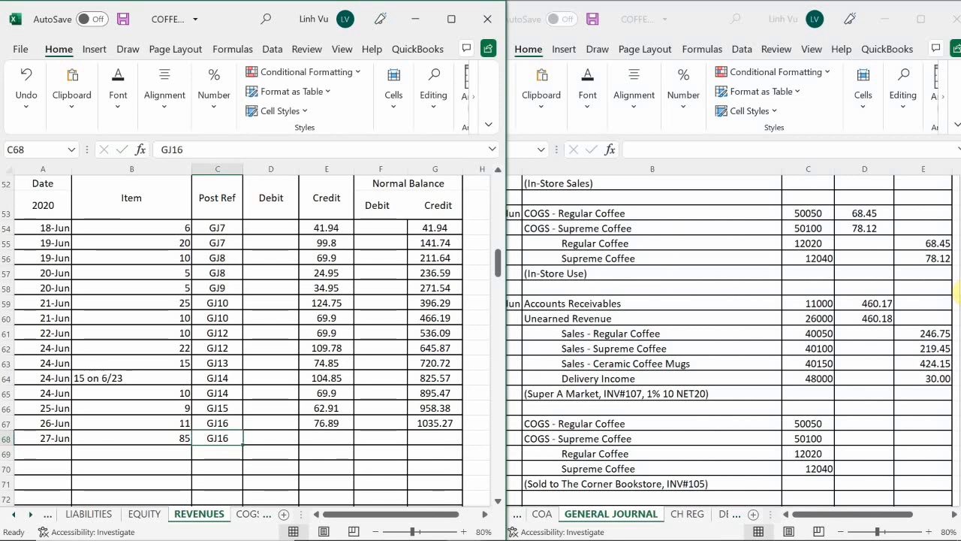
# Credit the 27-Jun ceramic coffee mugs sale 424.15 in E68
pyautogui.press('Right')
pyautogui.press('Right')
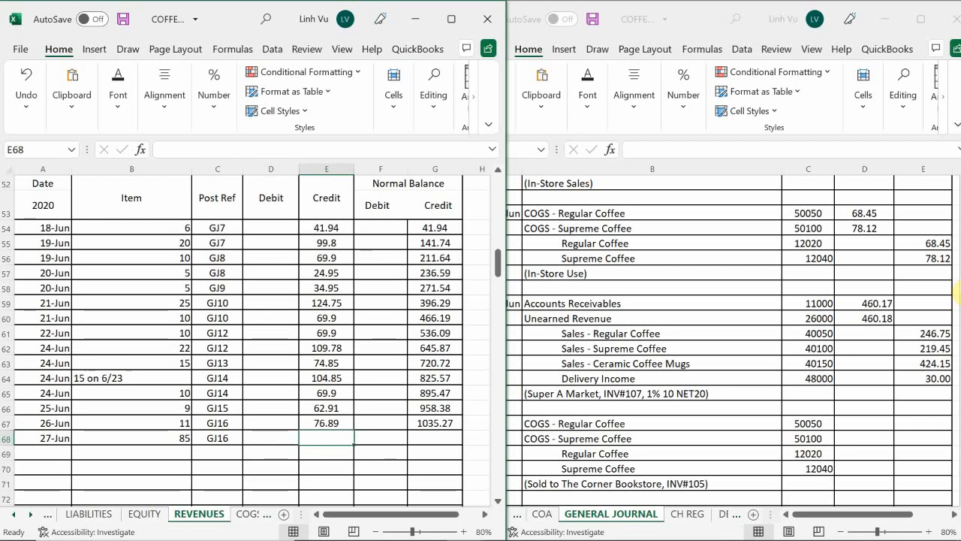
pyautogui.write('424.')
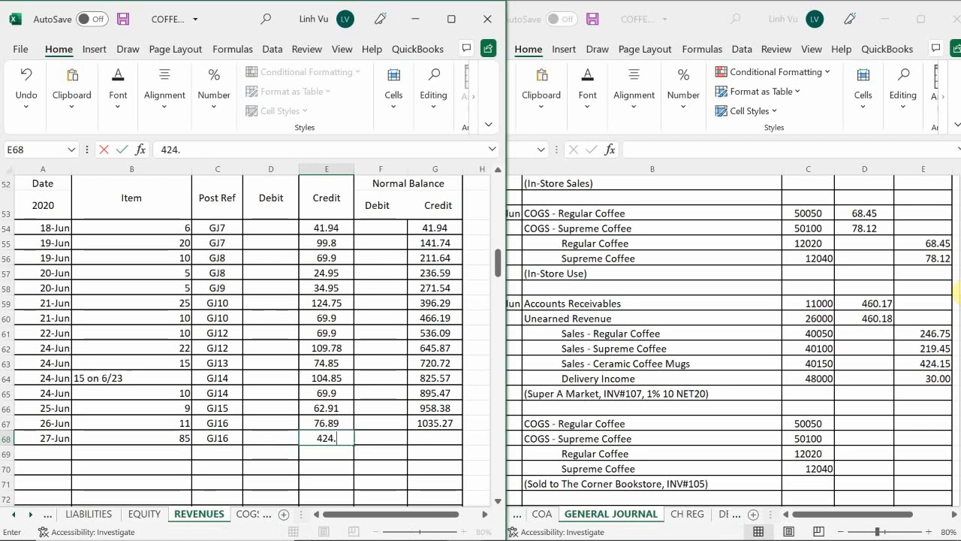
pyautogui.write('15')
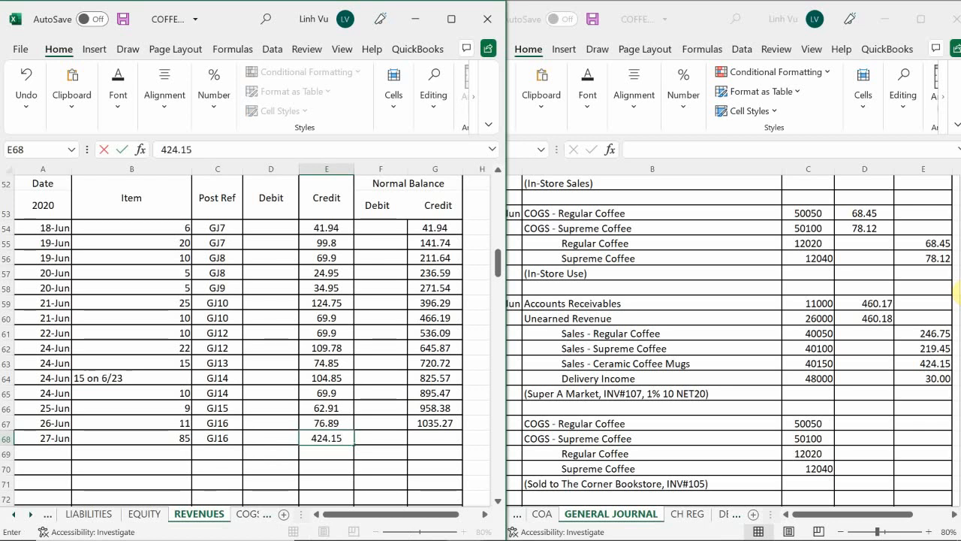
pyautogui.press('Return')
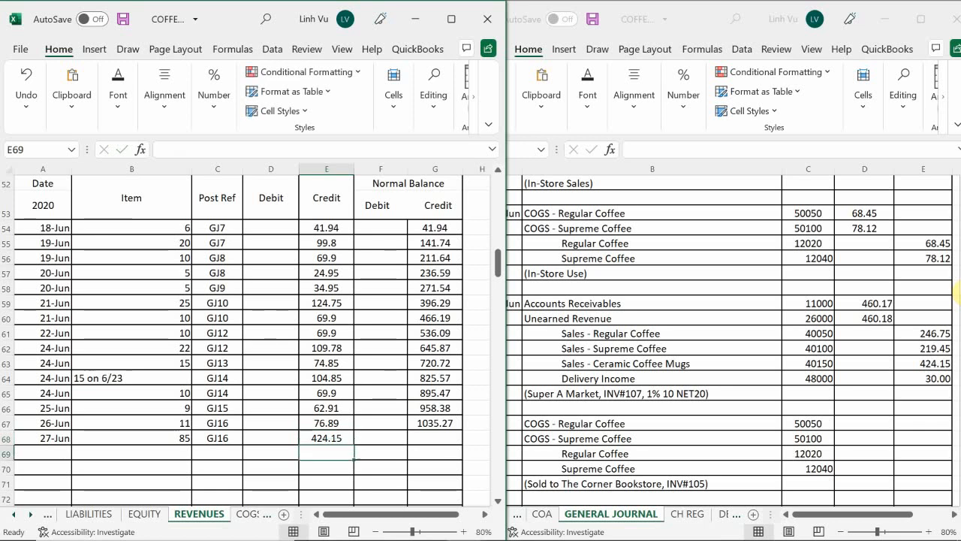
# Copy the ceramic coffee mugs running balance formula from G67 down to G68
pyautogui.press('Tab')
pyautogui.press('Tab')
pyautogui.press('Up')
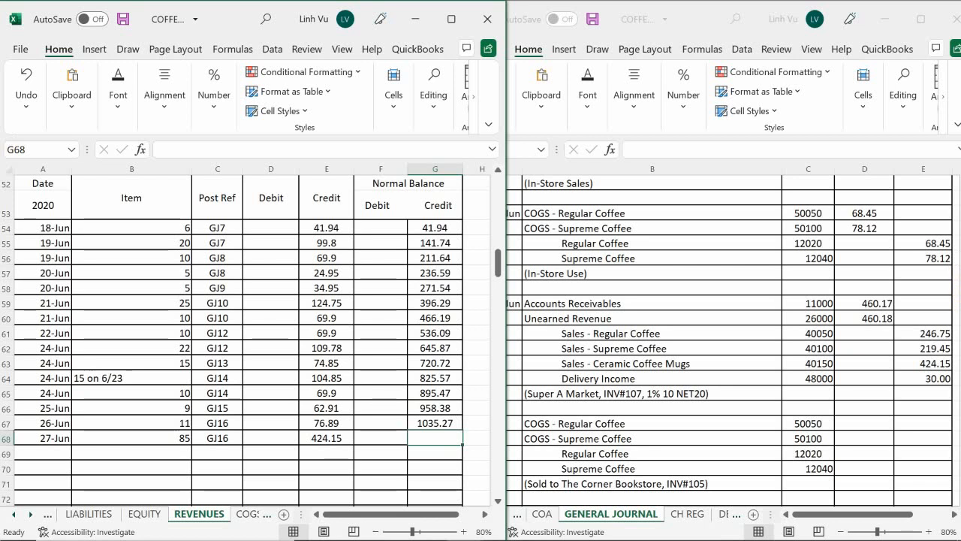
pyautogui.click(441, 423)
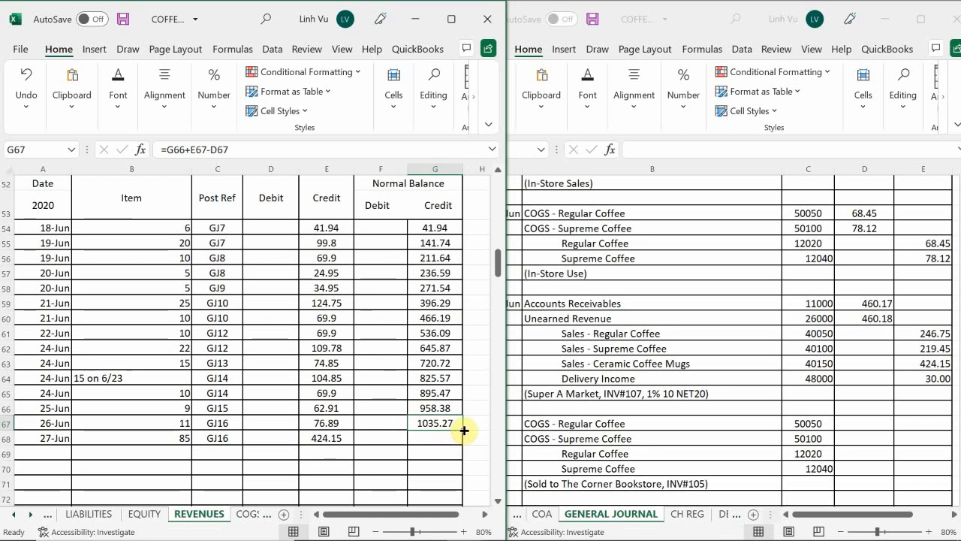
pyautogui.moveTo(462, 430); pyautogui.dragTo(462, 449)
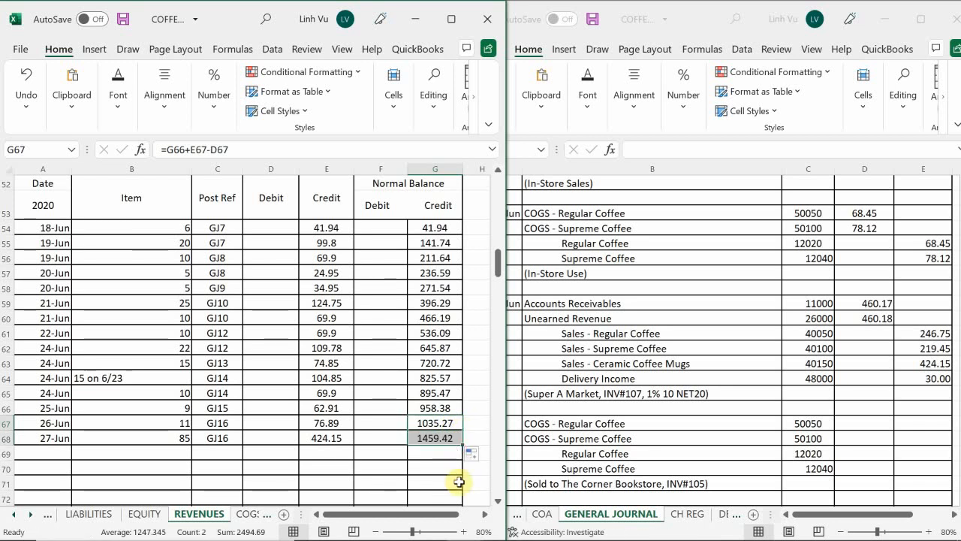
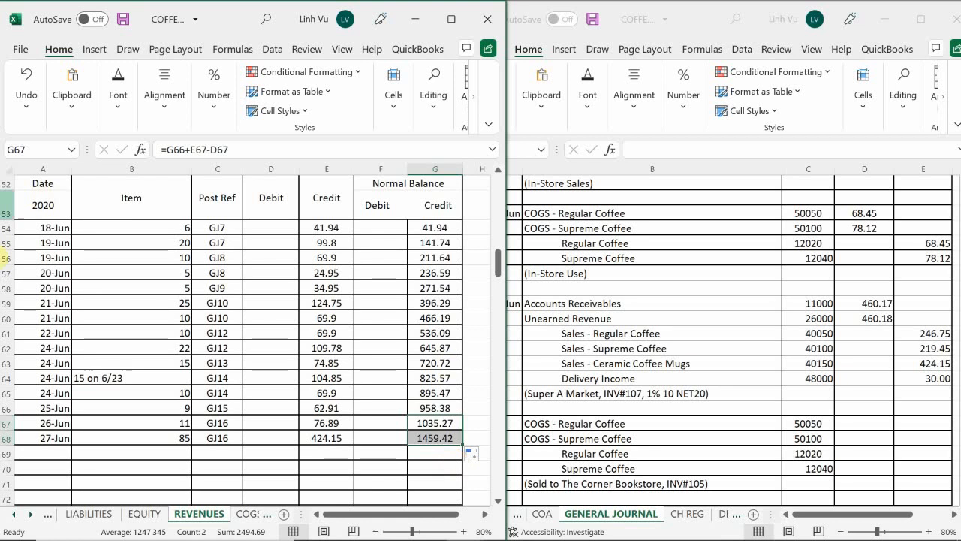
# Start a new Delivery Income posting in row 207 of the REVENUES sheet with the date 27-Jun
pyautogui.click(63, 471)
pyautogui.scroll(-20, 80, 422)
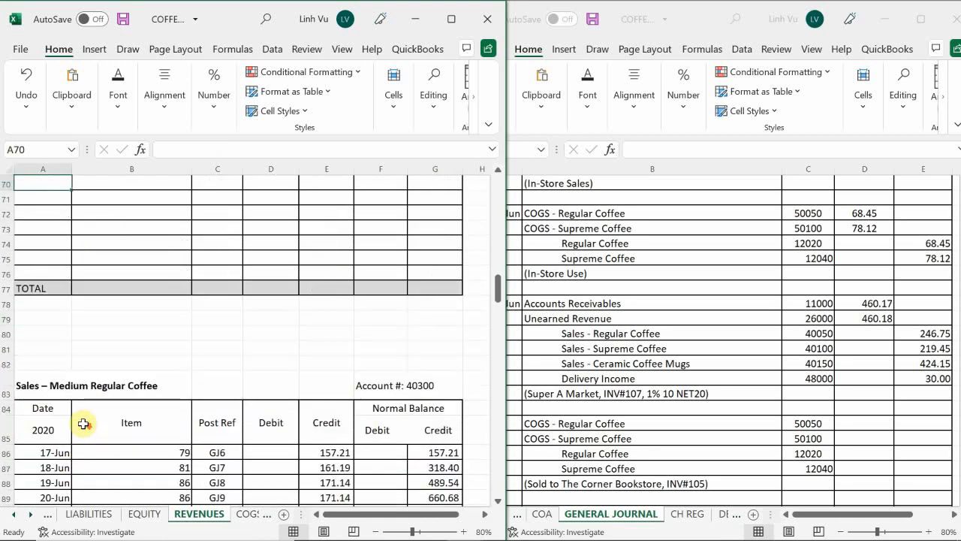
pyautogui.scroll(-13, 80, 422)
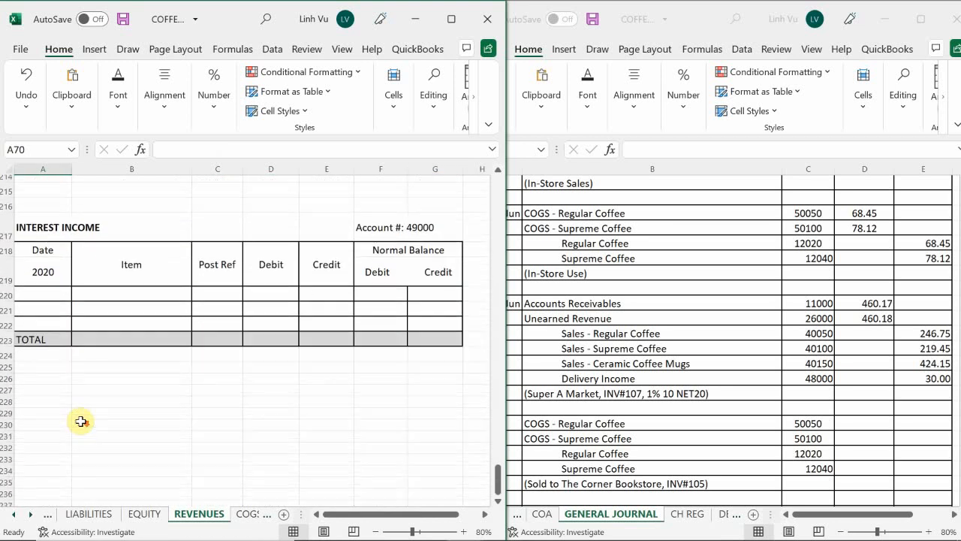
pyautogui.scroll(11, 74, 424)
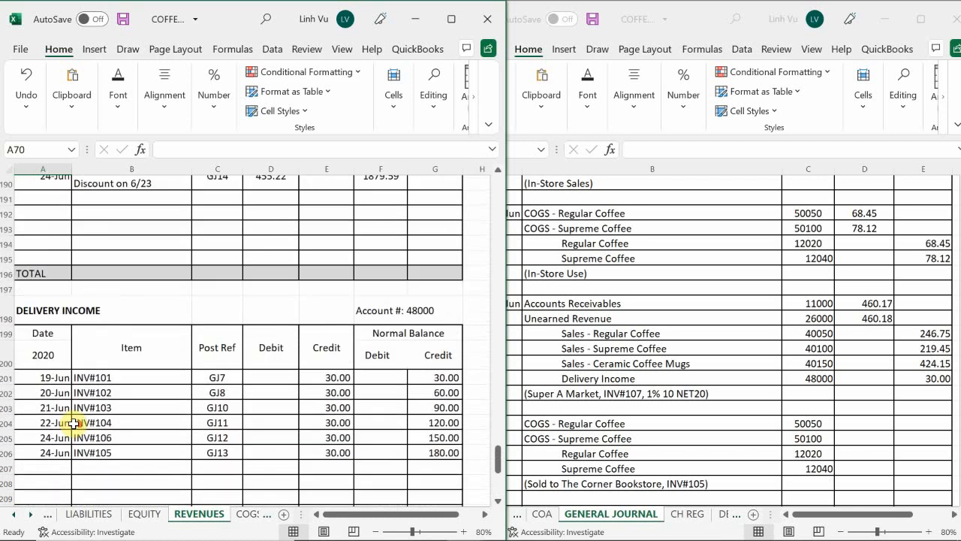
pyautogui.scroll(-5, 74, 423)
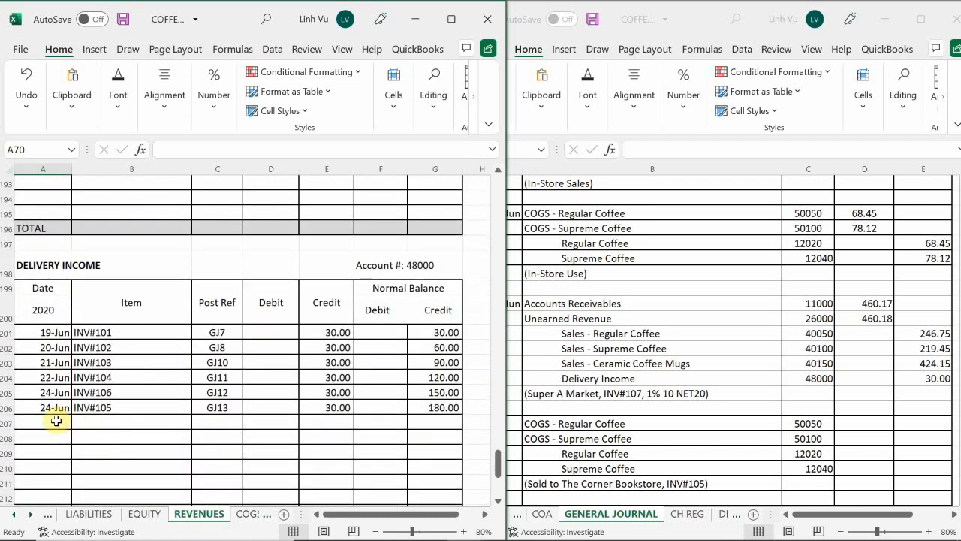
pyautogui.click(55, 421)
pyautogui.write('6')
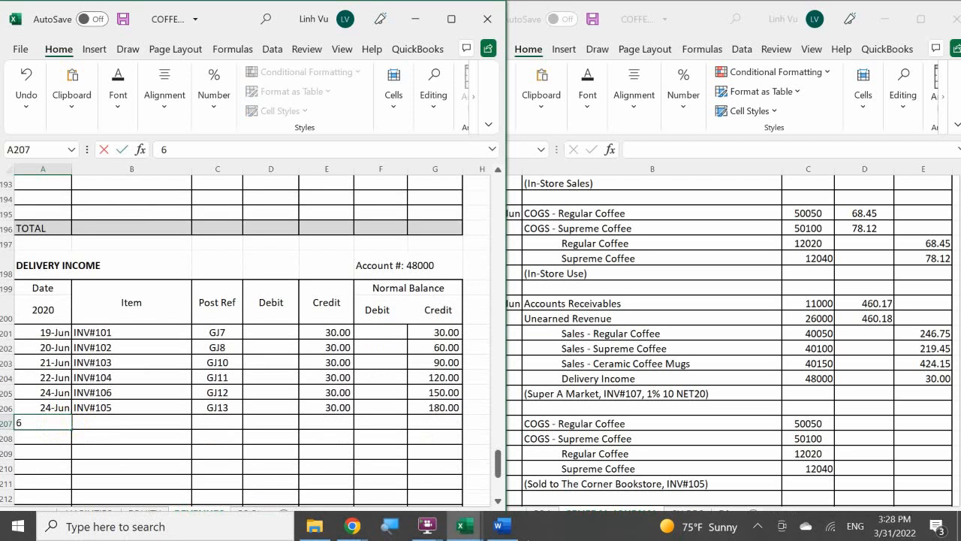
pyautogui.write('/27')
pyautogui.press('Return')
pyautogui.press('Right')
pyautogui.press('Up')
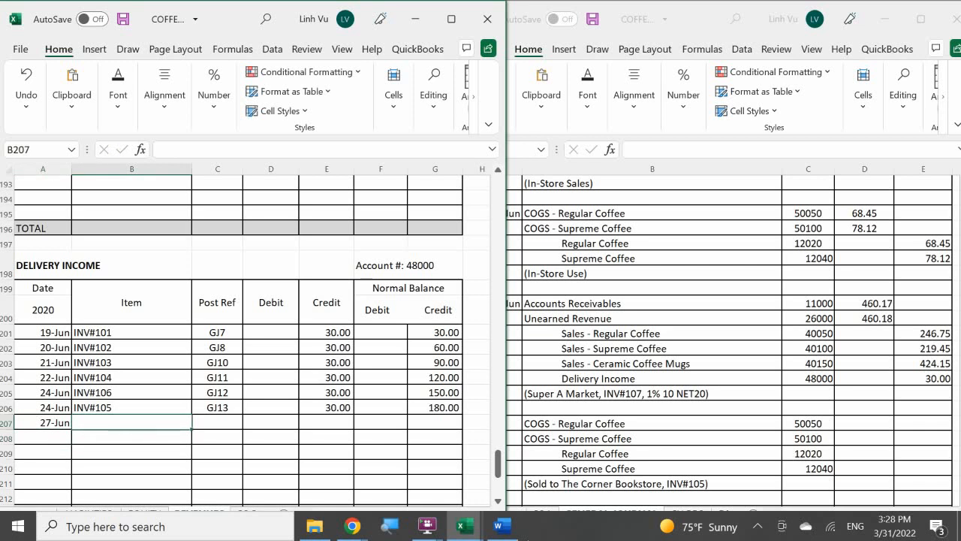
# Enter the item INV#107 in B207 and the post reference GJ16 in C207 of the Delivery Income ledger
pyautogui.write('UB')
pyautogui.press('BackSpace')
pyautogui.press('BackSpace')
pyautogui.write('IN')
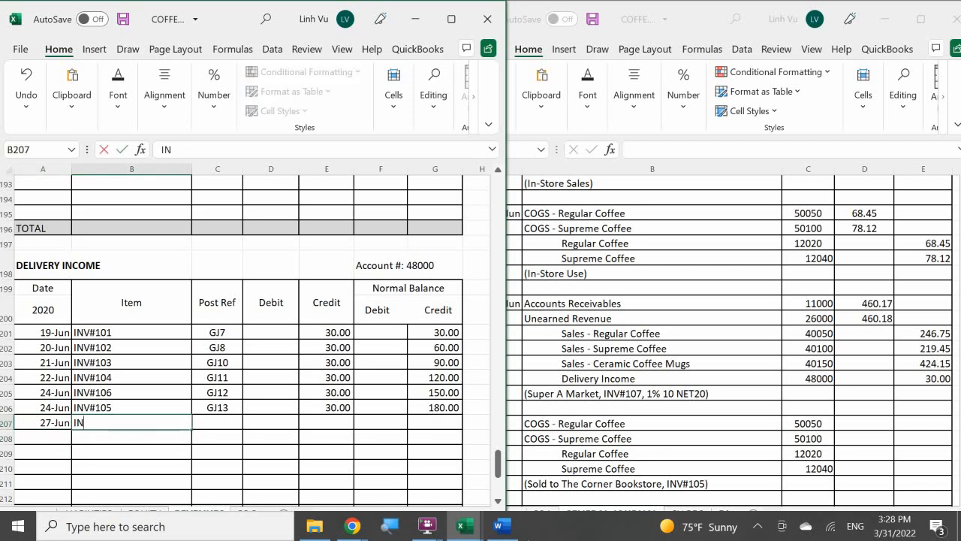
pyautogui.write('V#107')
pyautogui.press('Tab')
pyautogui.write('GJ')
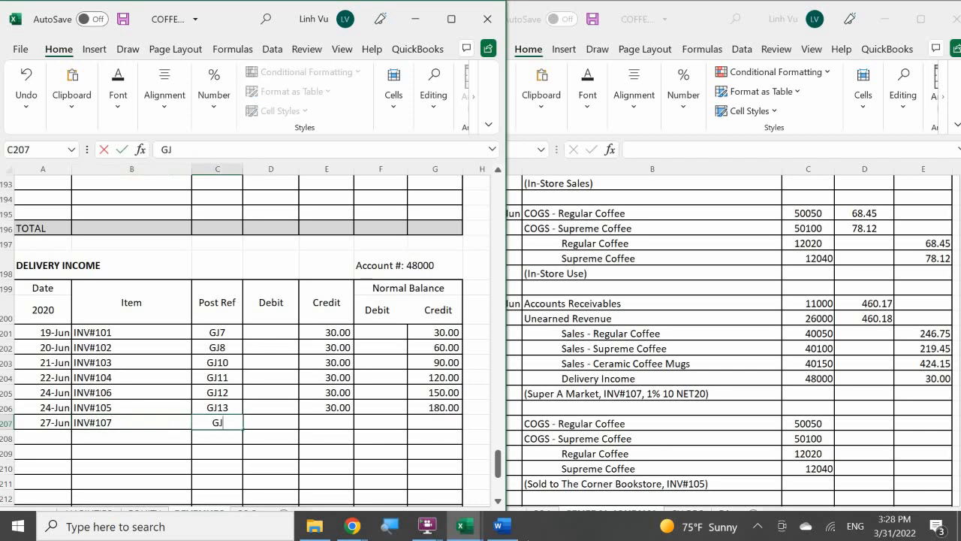
pyautogui.write('16')
# Credit the 27-Jun delivery income 30.00 in E207
pyautogui.press('Tab')
pyautogui.press('Tab')
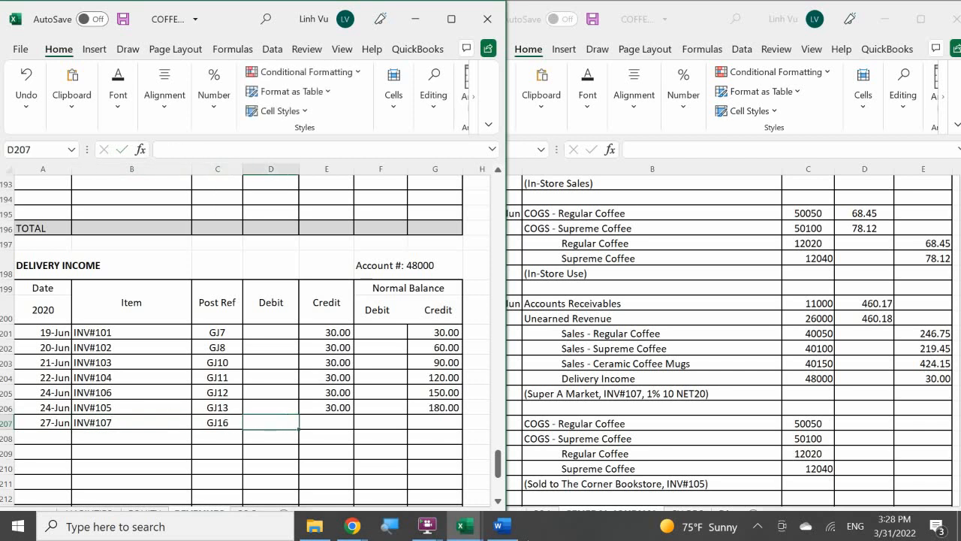
pyautogui.write('30')
pyautogui.press('Return')
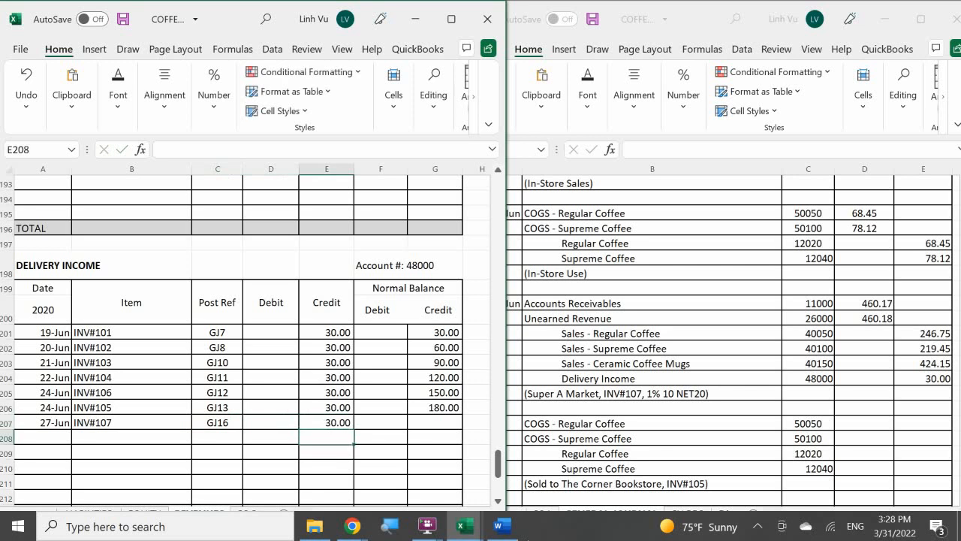
# Copy the Delivery Income running balance formula from G206 down to G207
pyautogui.press('Right')
pyautogui.press('Up')
pyautogui.press('Right')
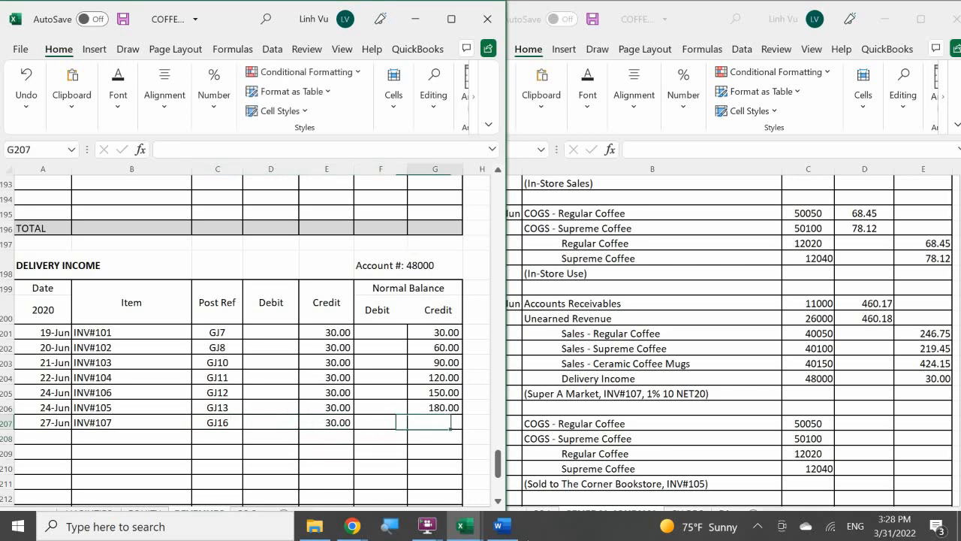
pyautogui.click(434, 409)
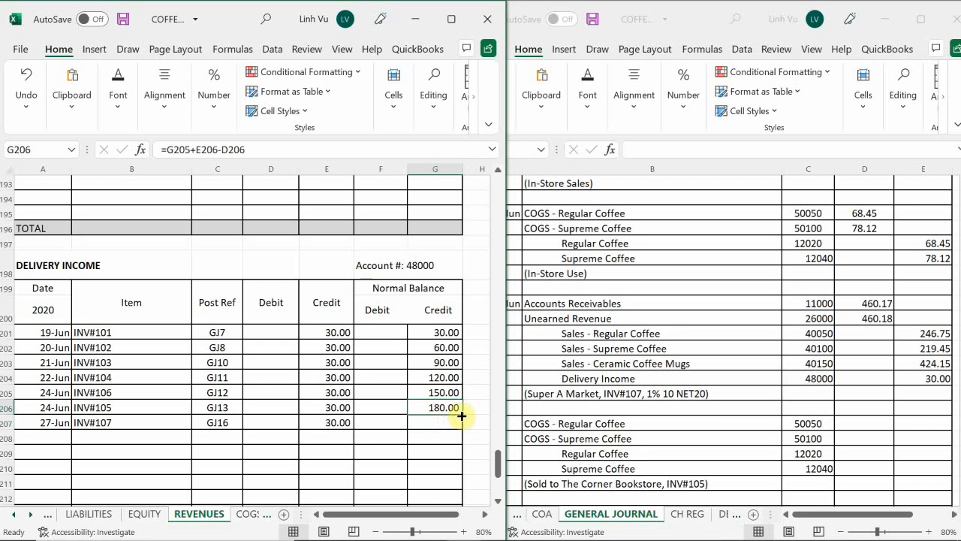
pyautogui.moveTo(461, 414); pyautogui.dragTo(461, 428)
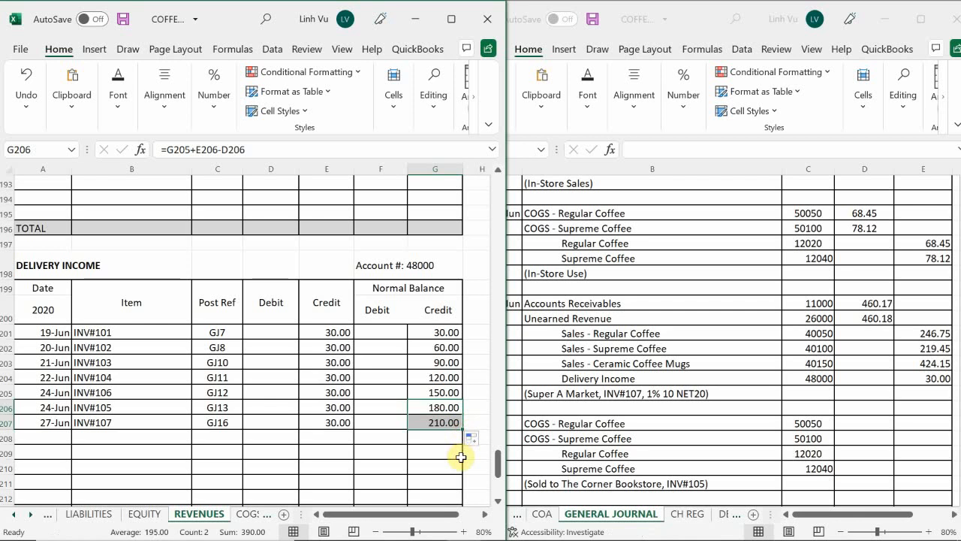
pyautogui.click(301, 457)
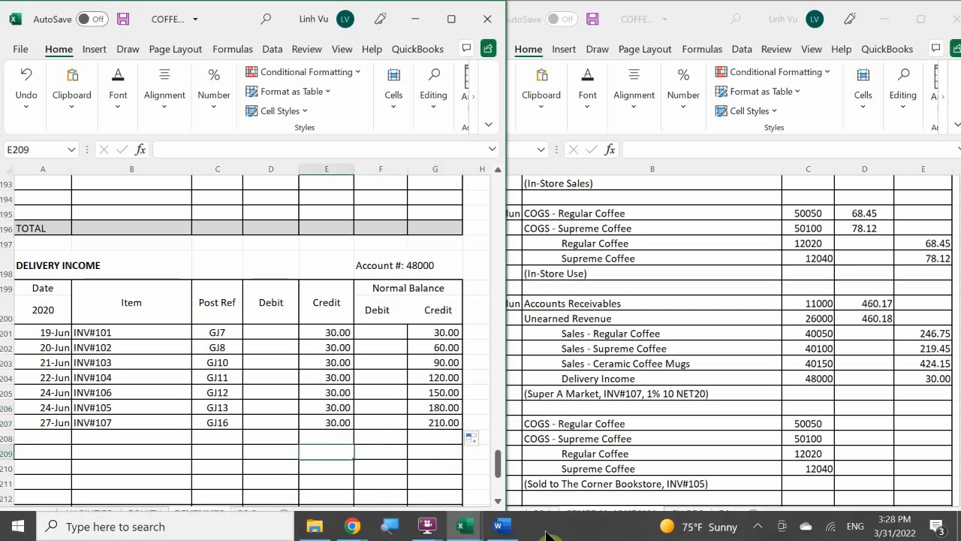
# Bring up invoice 107 in Word beside the general journal and replace the COGS entry's description in B668 with "(Sold to Super A Market, INV#107)"
pyautogui.click(503, 525)
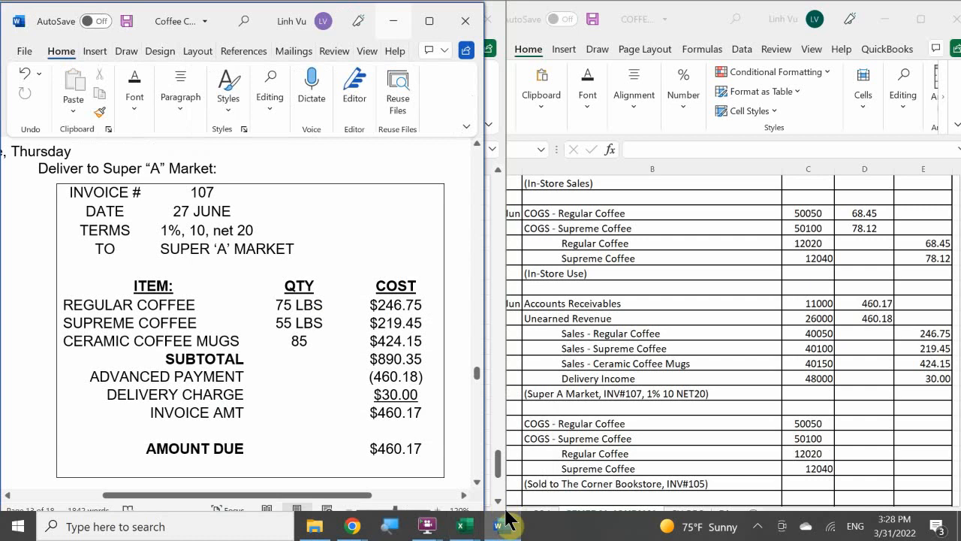
pyautogui.click(600, 407)
pyautogui.scroll(-1, 603, 380)
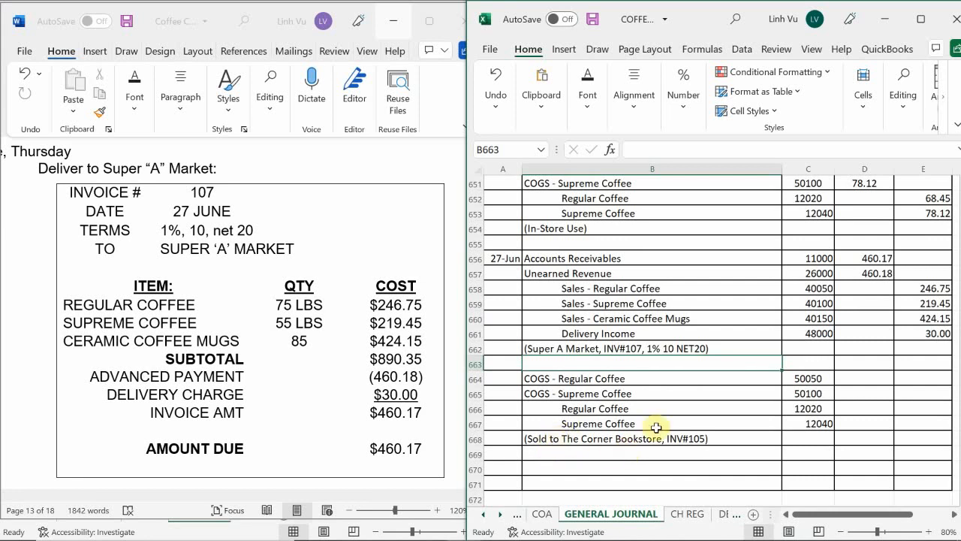
pyautogui.click(684, 440)
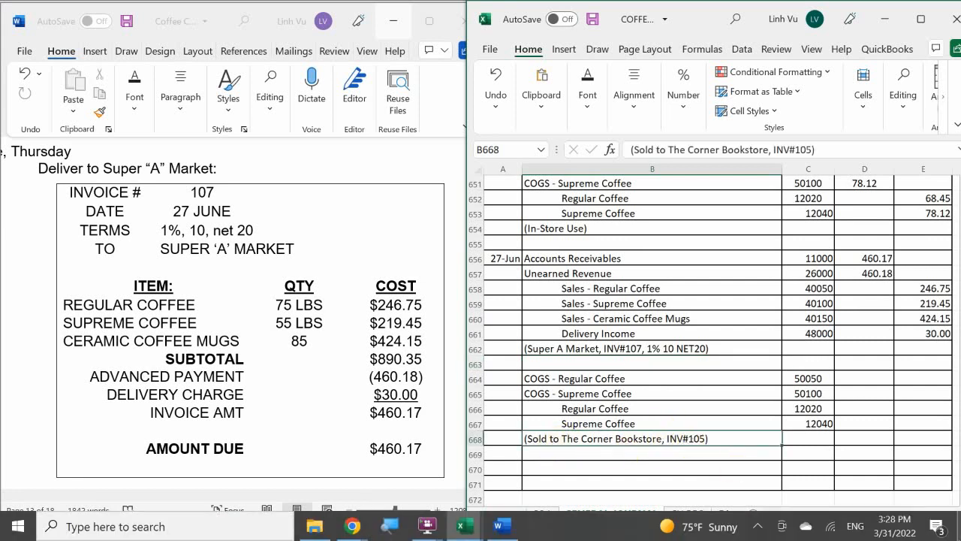
pyautogui.press('BackSpace')
pyautogui.write('(')
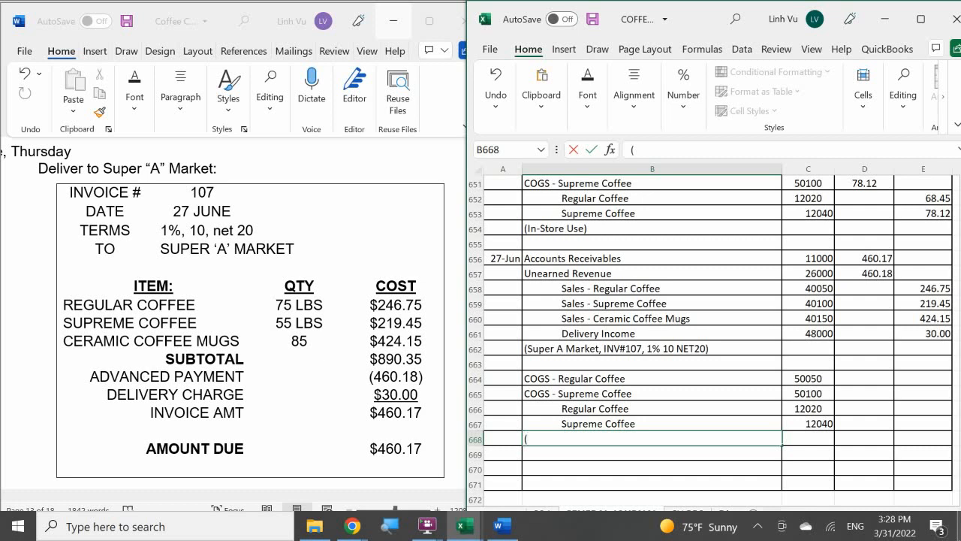
pyautogui.write('Sold to Super A Ma')
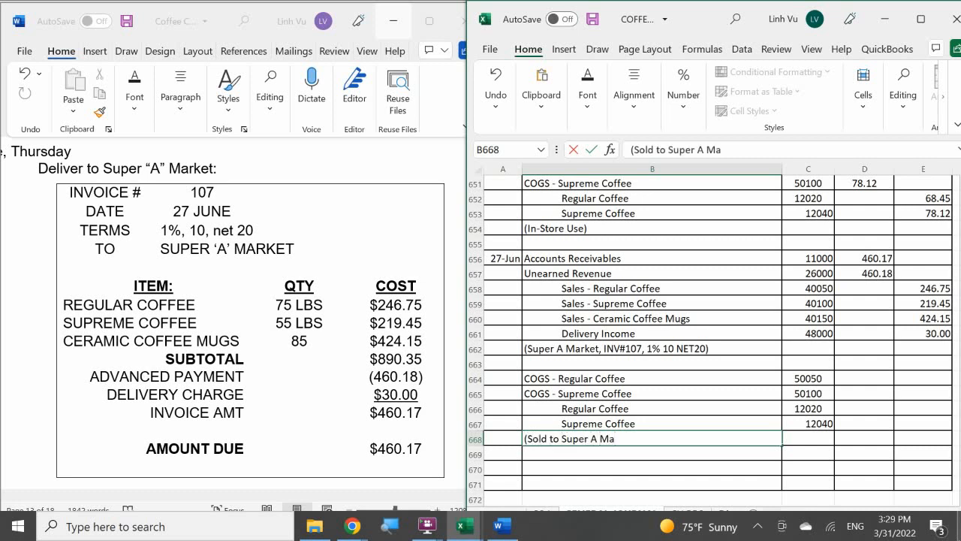
pyautogui.write('rket, INV#107')
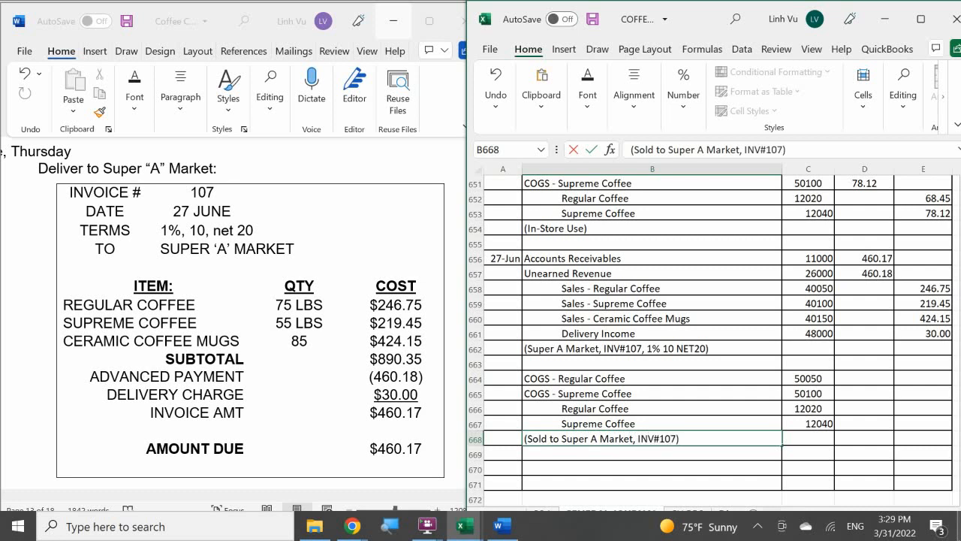
pyautogui.write(')')
pyautogui.press('Return')
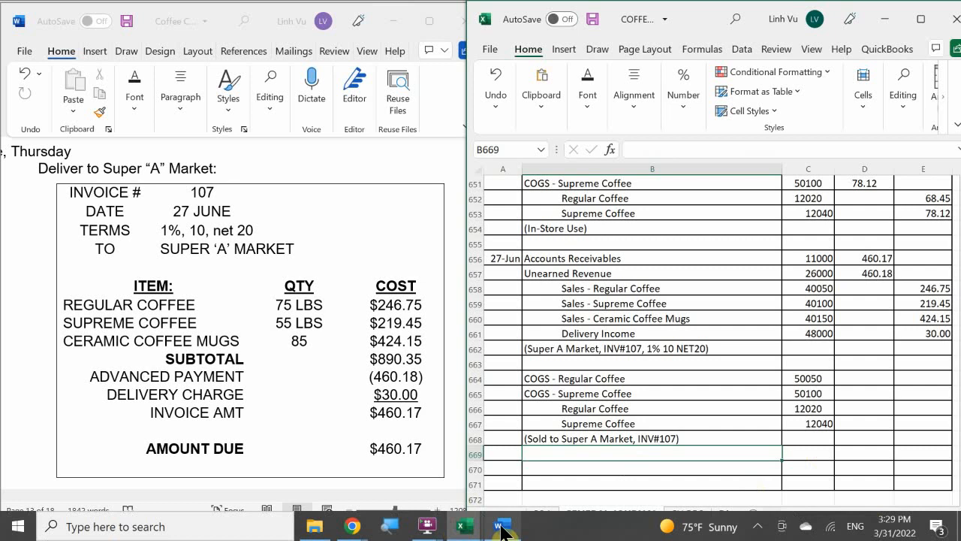
# Switch to the Coffee Cafe inventory workbook and date a new sale row 27-Jun in A26 of the REG COFFEE sheet
pyautogui.moveTo(462, 524)
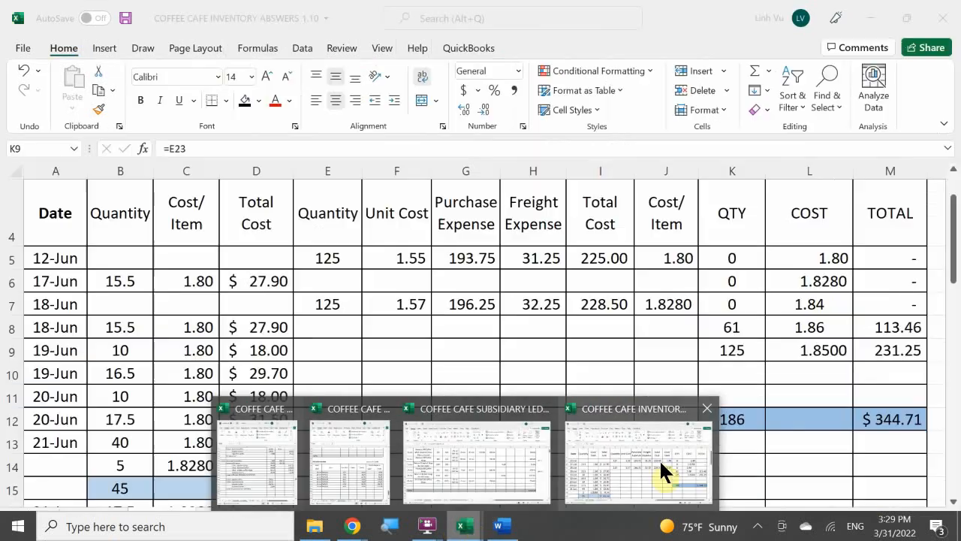
pyautogui.click(661, 458)
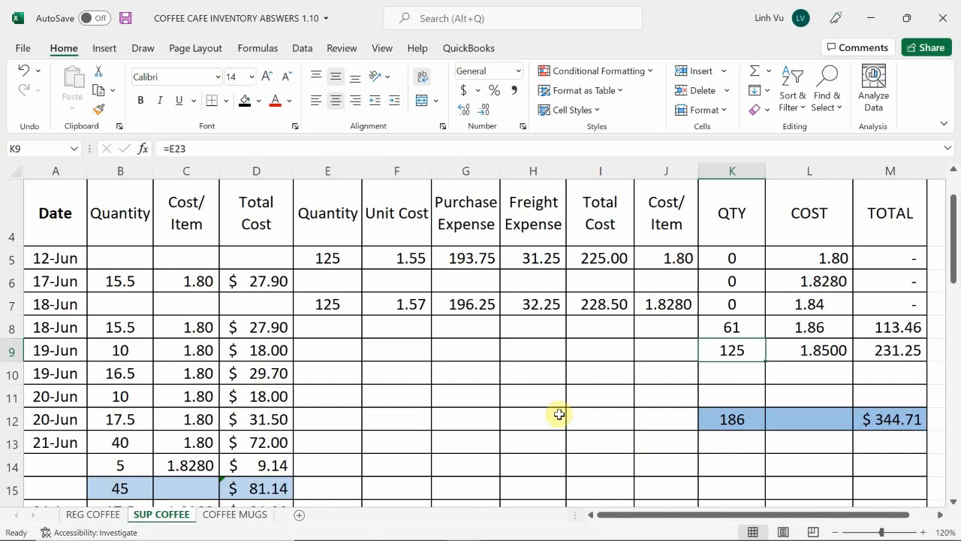
pyautogui.click(225, 396)
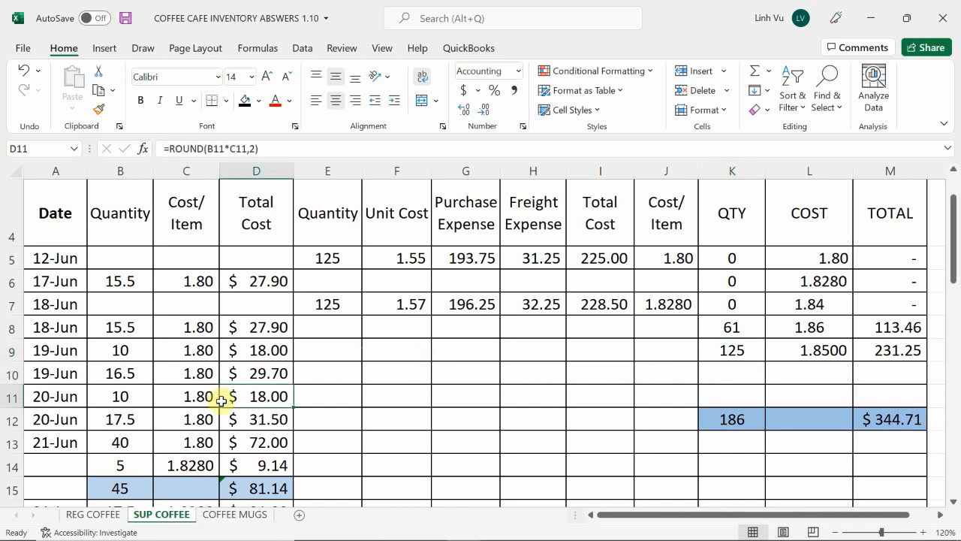
pyautogui.scroll(-3, 223, 399)
pyautogui.scroll(-5, 222, 402)
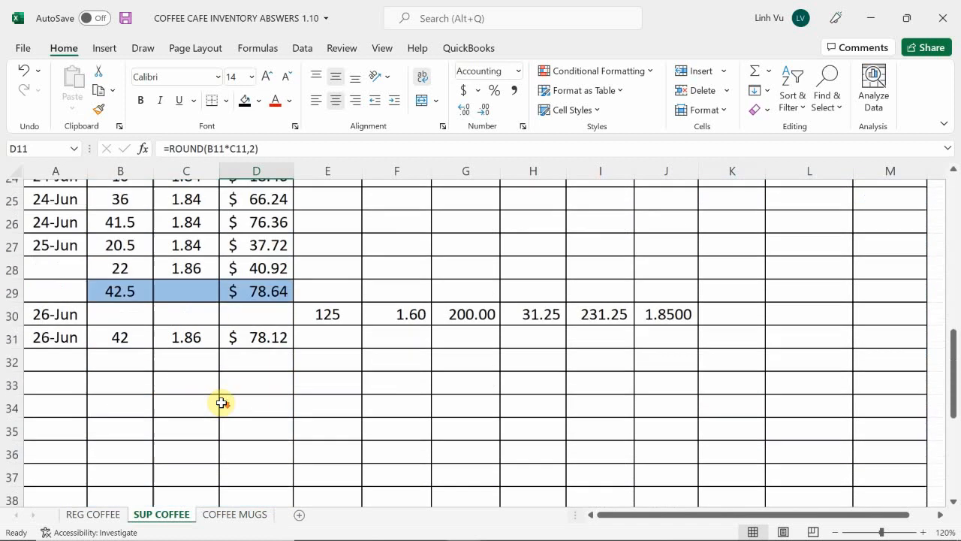
pyautogui.scroll(1, 222, 402)
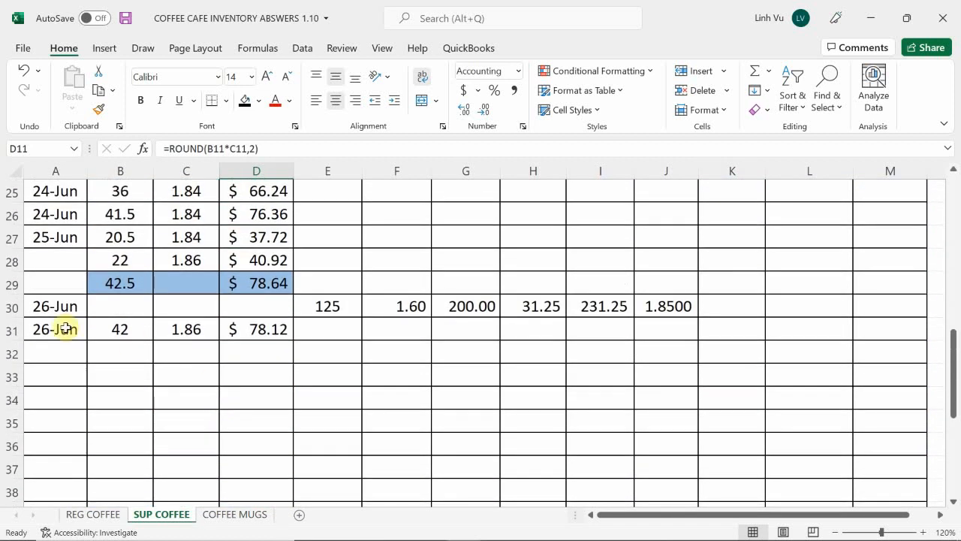
pyautogui.click(98, 516)
pyautogui.click(71, 421)
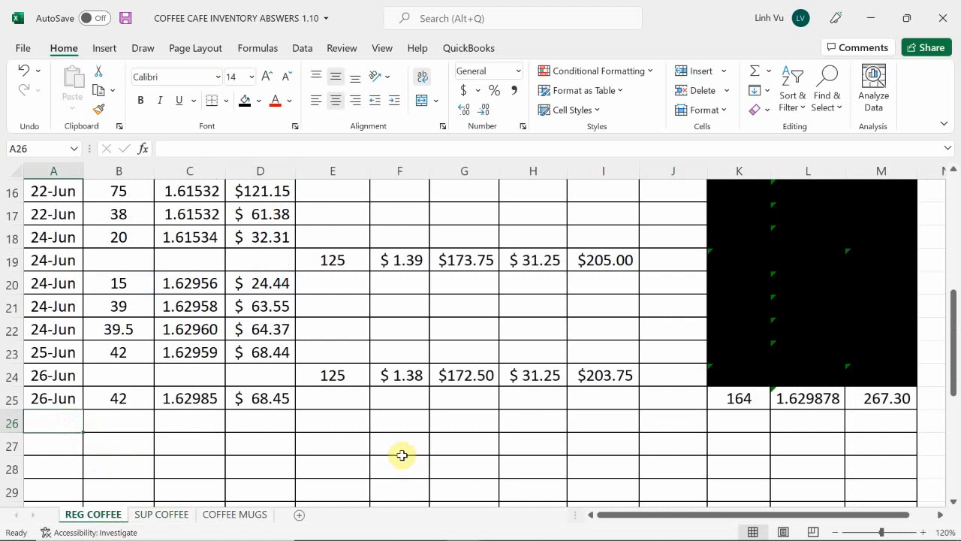
pyautogui.write('6/27')
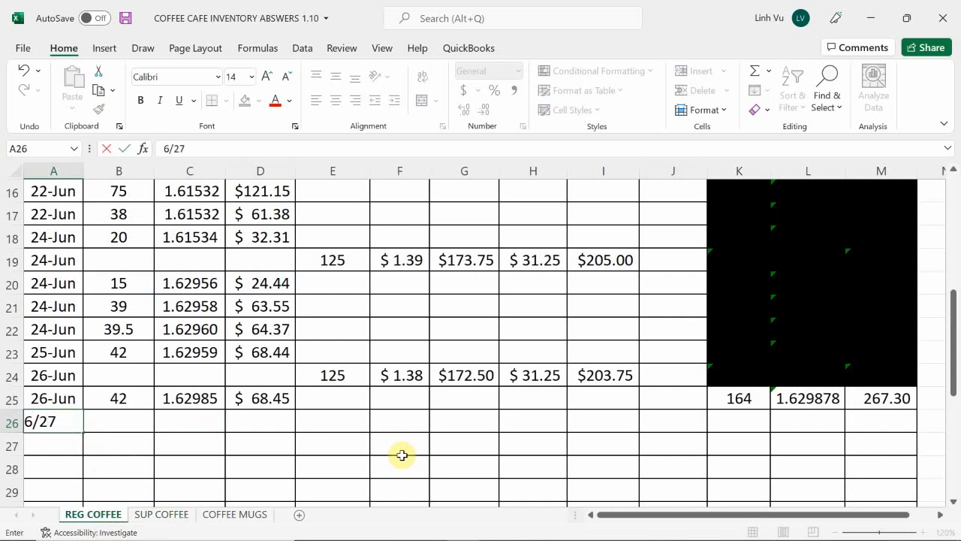
pyautogui.press('Return')
pyautogui.press('Right')
pyautogui.press('Up')
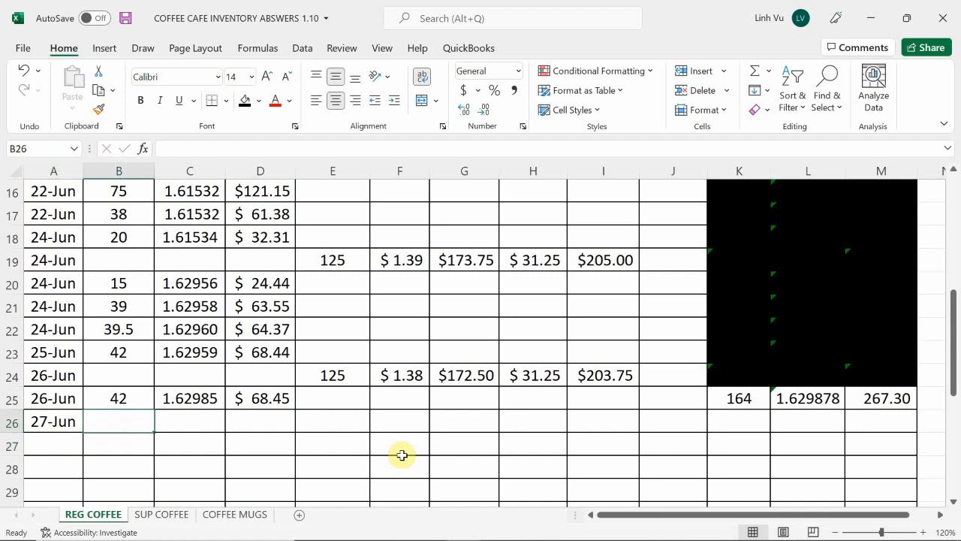
# Enter the regular coffee quantity sold, 75, in B26 and link its cost per item in C26 to the average cost with =L25
pyautogui.write('75')
pyautogui.press('Return')
pyautogui.press('Right')
pyautogui.press('Up')
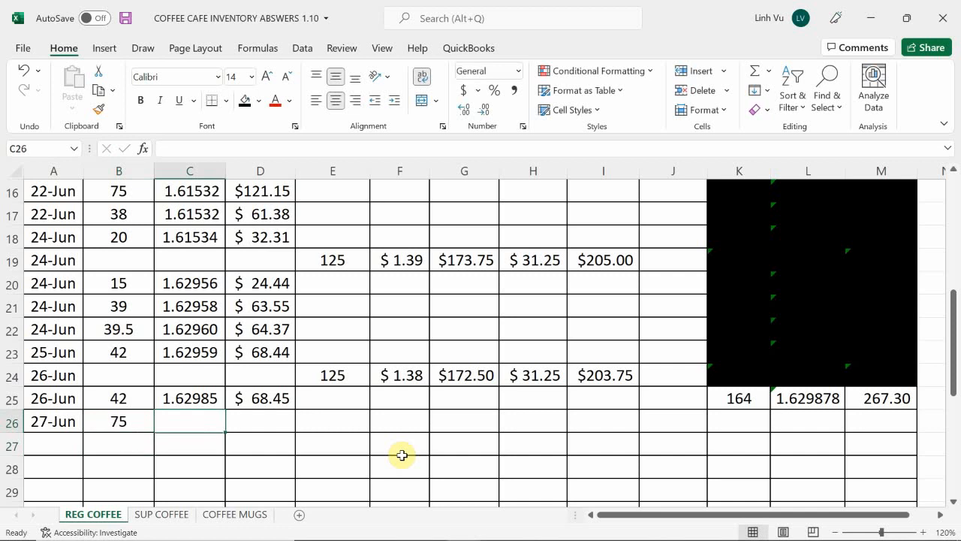
pyautogui.write('=')
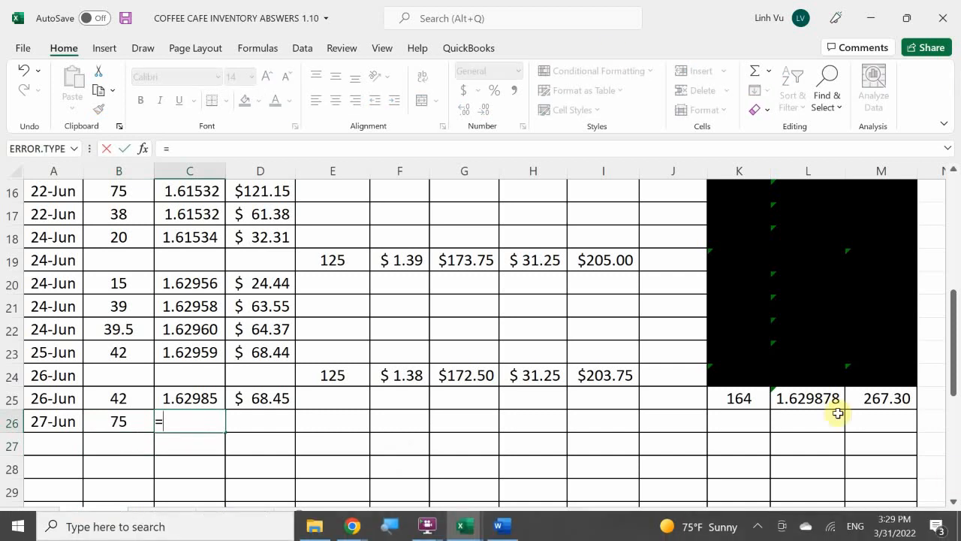
pyautogui.click(788, 402)
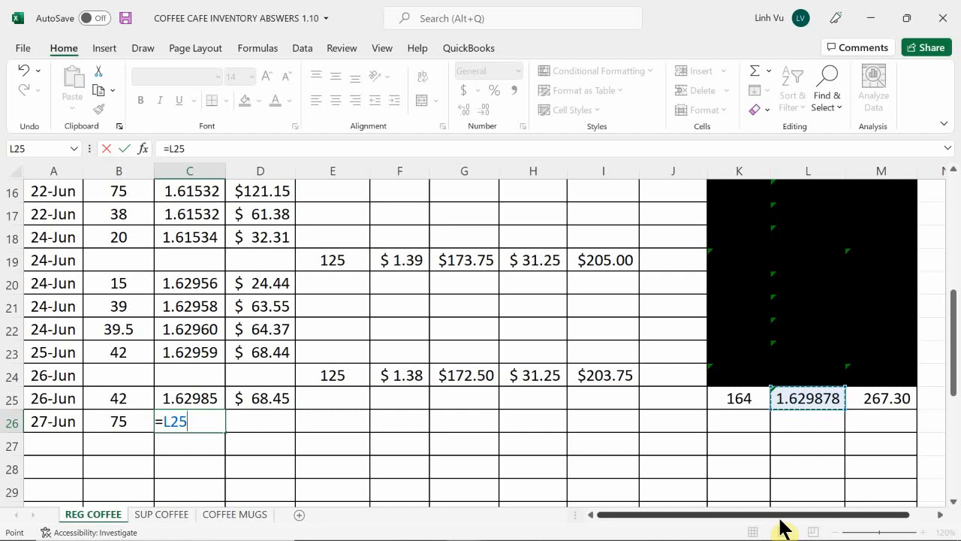
pyautogui.press('Return')
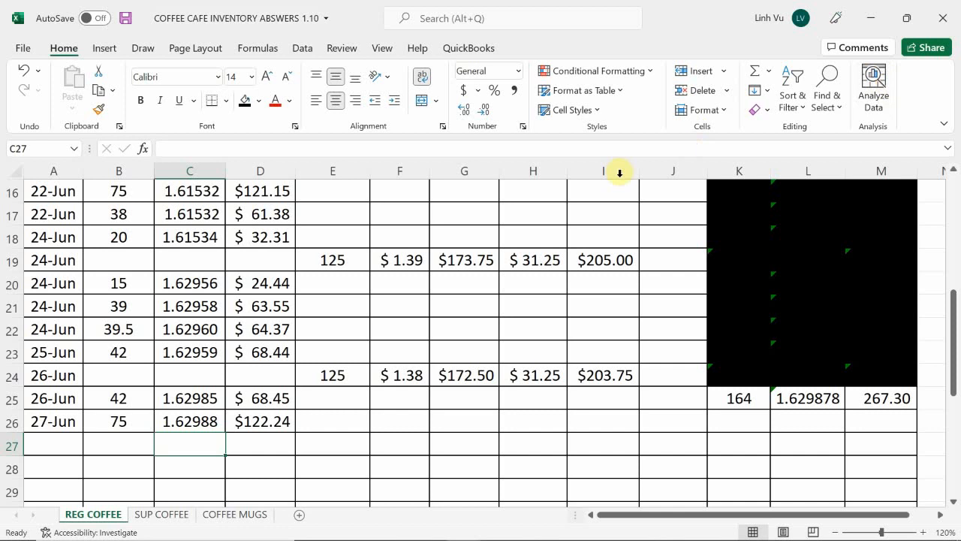
# Calculate the remaining regular coffee quantity in K26 of REG COFFEE with =K25-B26
pyautogui.click(733, 417)
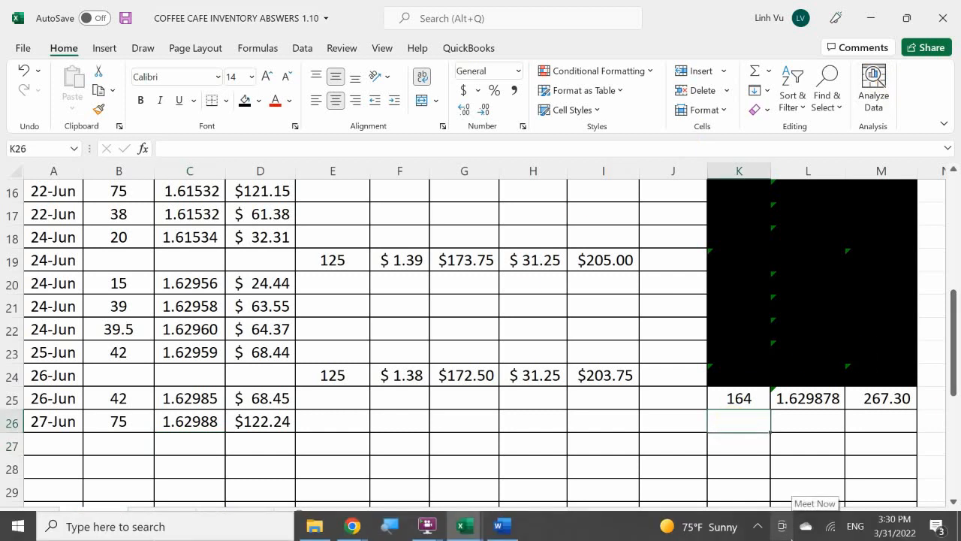
pyautogui.write('=')
pyautogui.press('Up')
pyautogui.write('-')
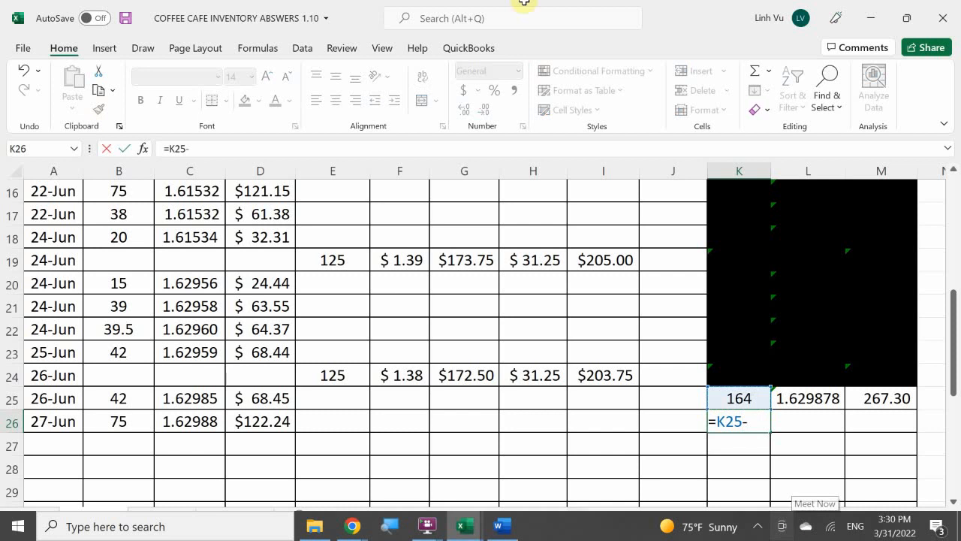
pyautogui.click(121, 421)
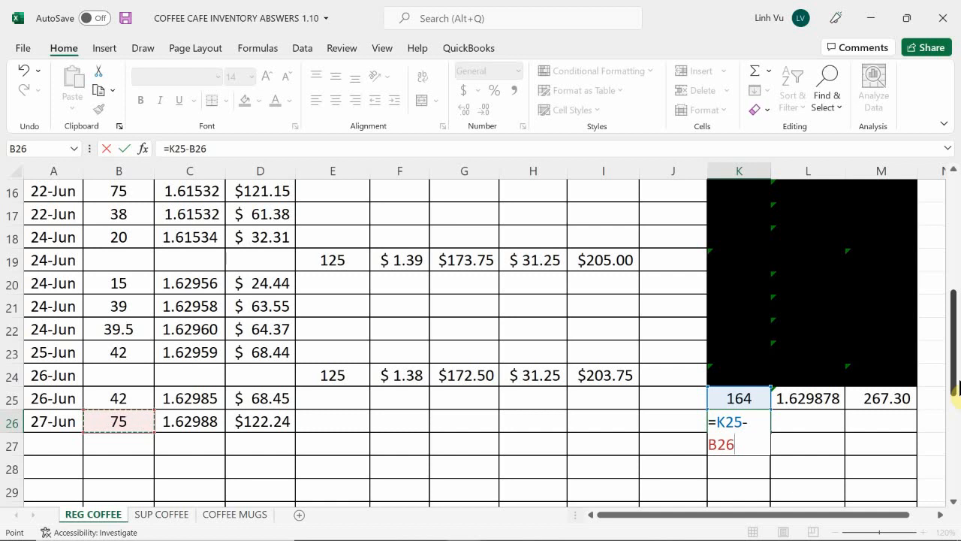
pyautogui.hotkey('ctrl', 'Return')
pyautogui.press('Return')
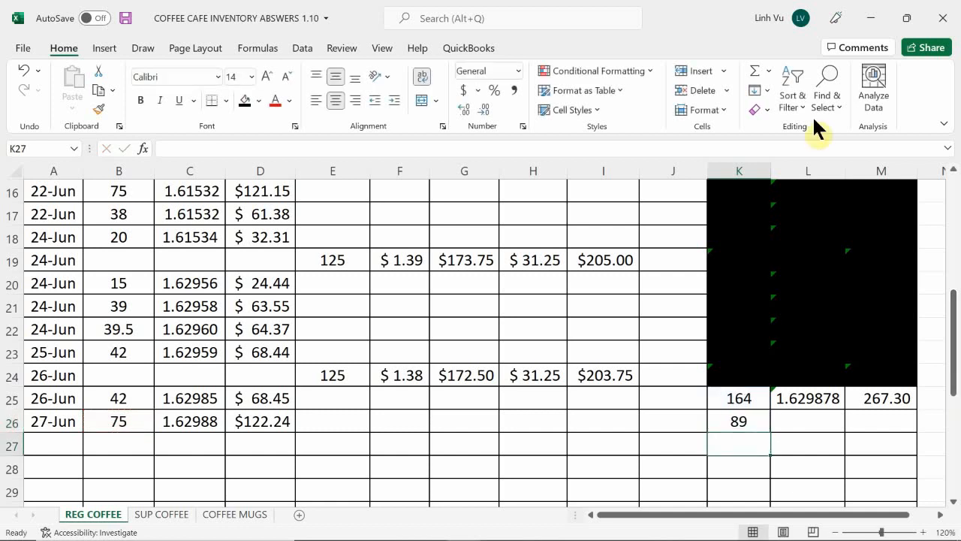
# Calculate the remaining regular coffee total in M26 with =M25-D26 and black out the superseded balances in K25:M25
pyautogui.click(876, 419)
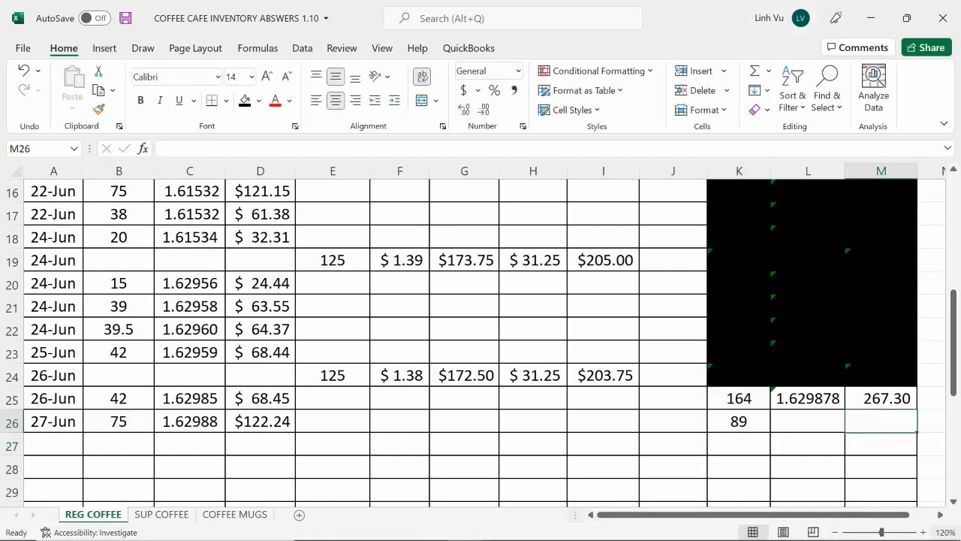
pyautogui.write('=')
pyautogui.press('Up')
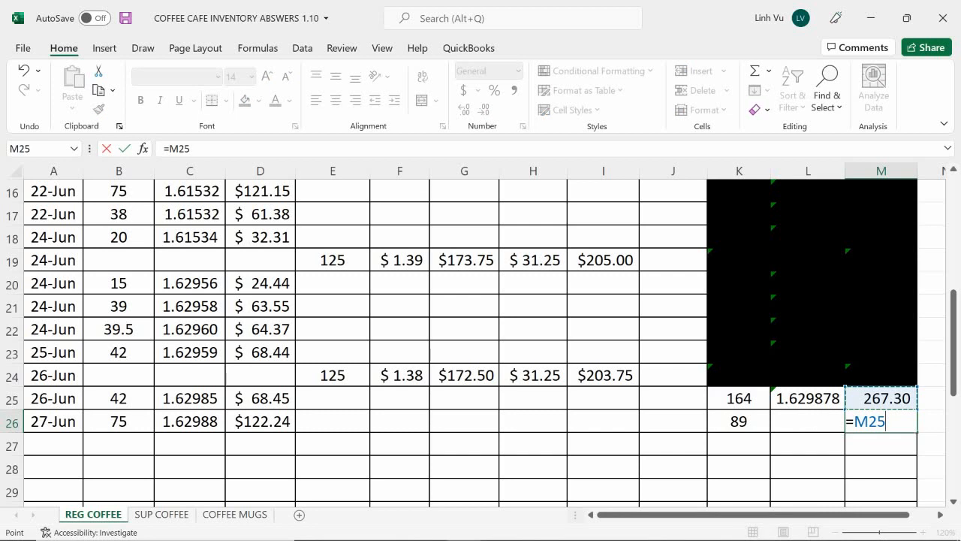
pyautogui.write('-')
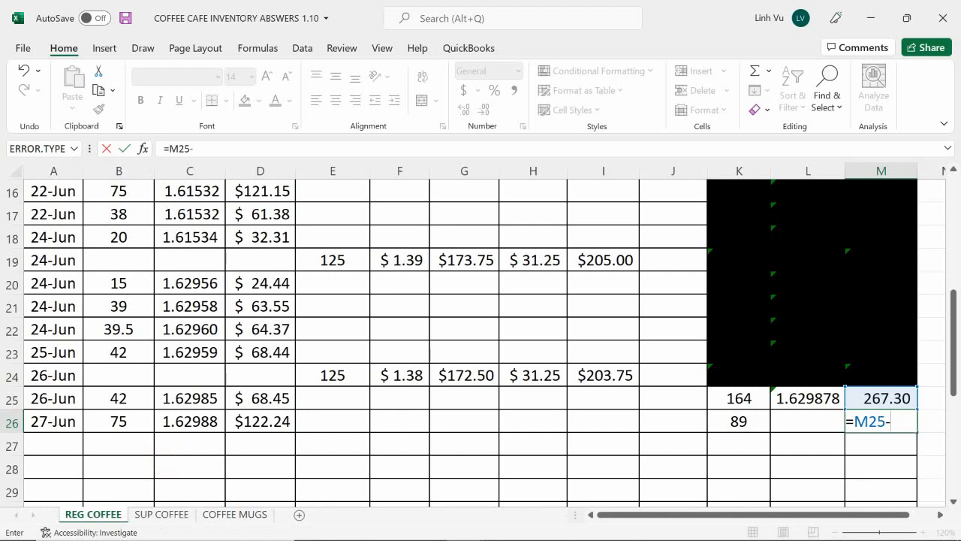
pyautogui.click(257, 421)
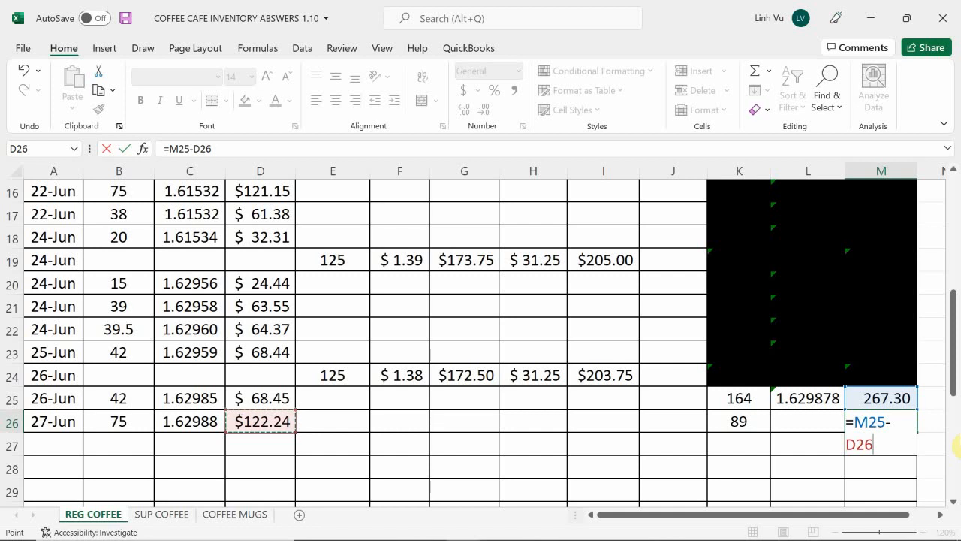
pyautogui.press('Return')
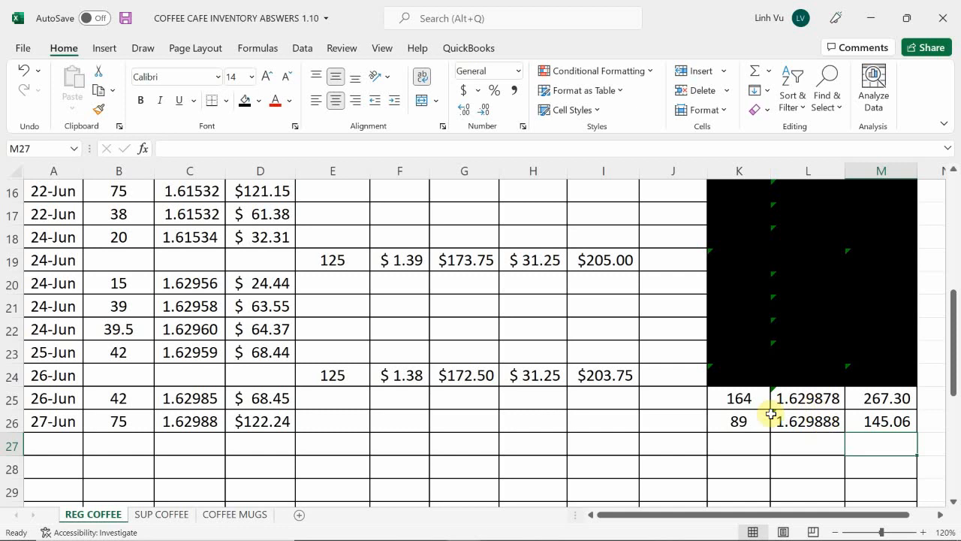
pyautogui.moveTo(738, 399); pyautogui.dragTo(858, 396)
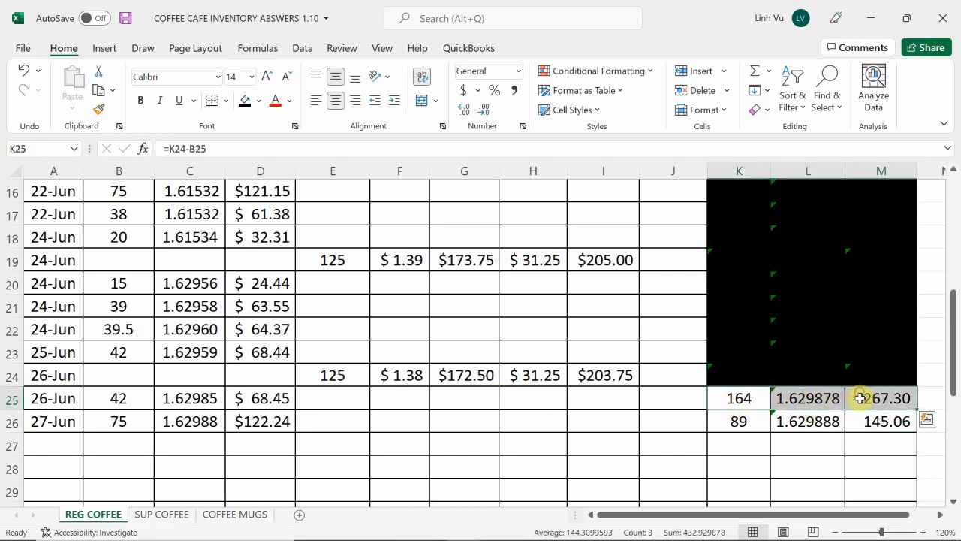
pyautogui.click(244, 100)
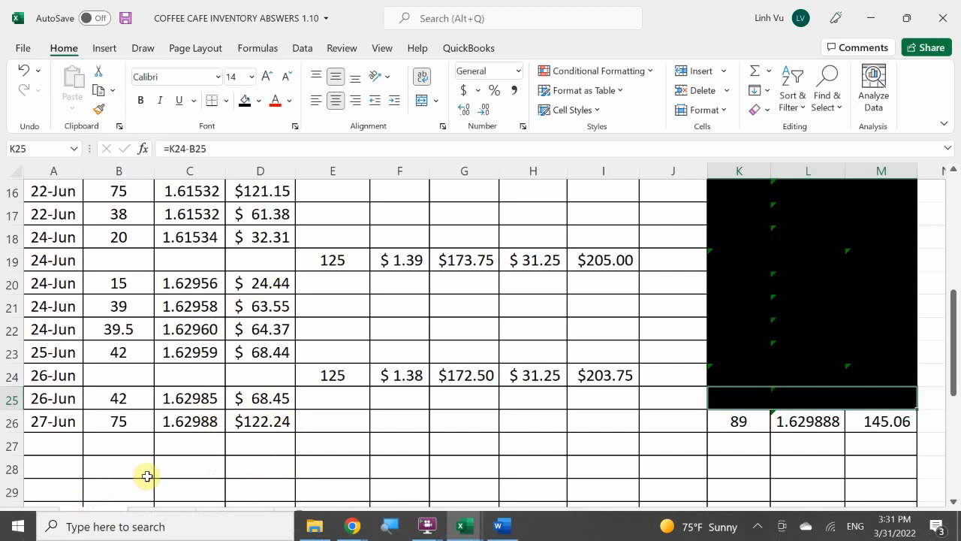
# Add a 27-Jun sale row on the SUP COFFEE sheet, with the date in A32 and quantity 55 in B32
pyautogui.click(159, 513)
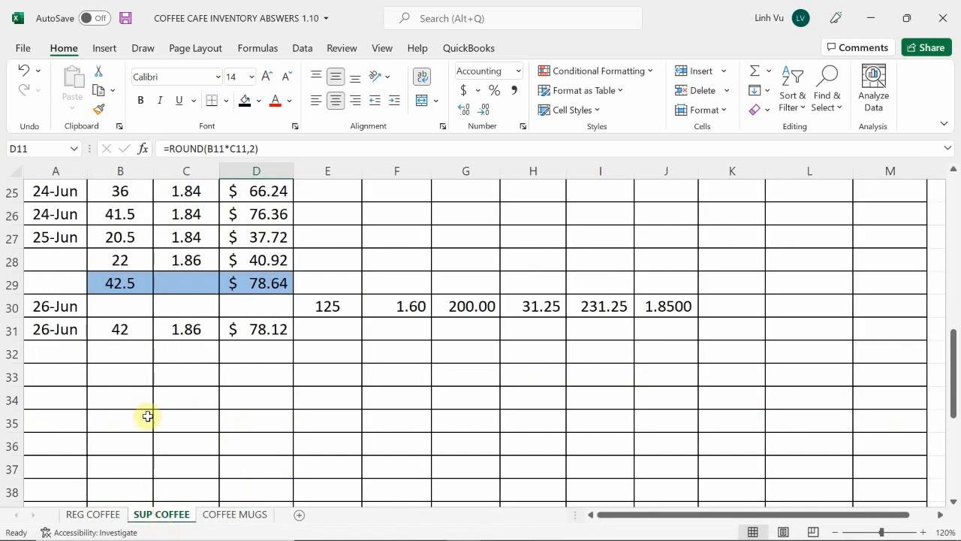
pyautogui.click(48, 353)
pyautogui.write('6/')
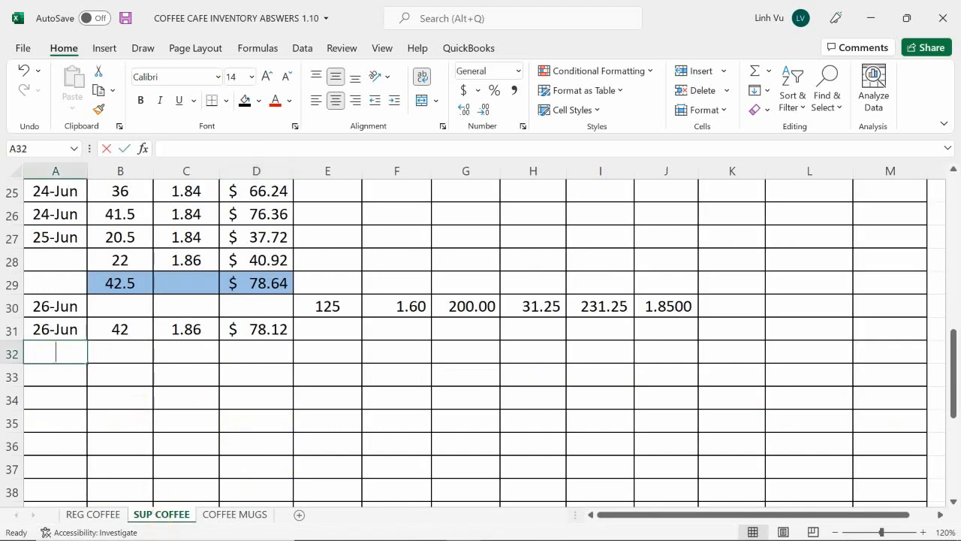
pyautogui.write('27')
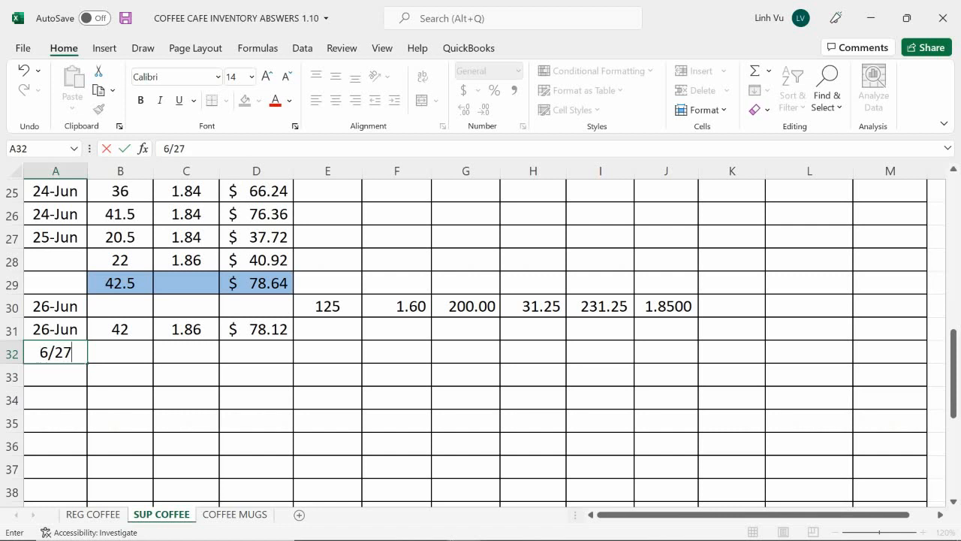
pyautogui.press('Return')
pyautogui.press('Right')
pyautogui.press('Up')
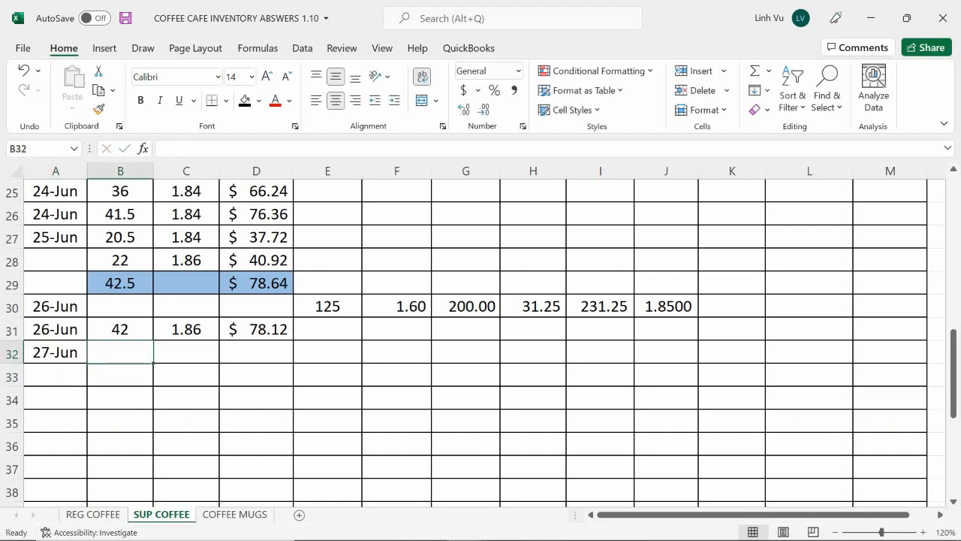
pyautogui.write('55')
pyautogui.press('Return')
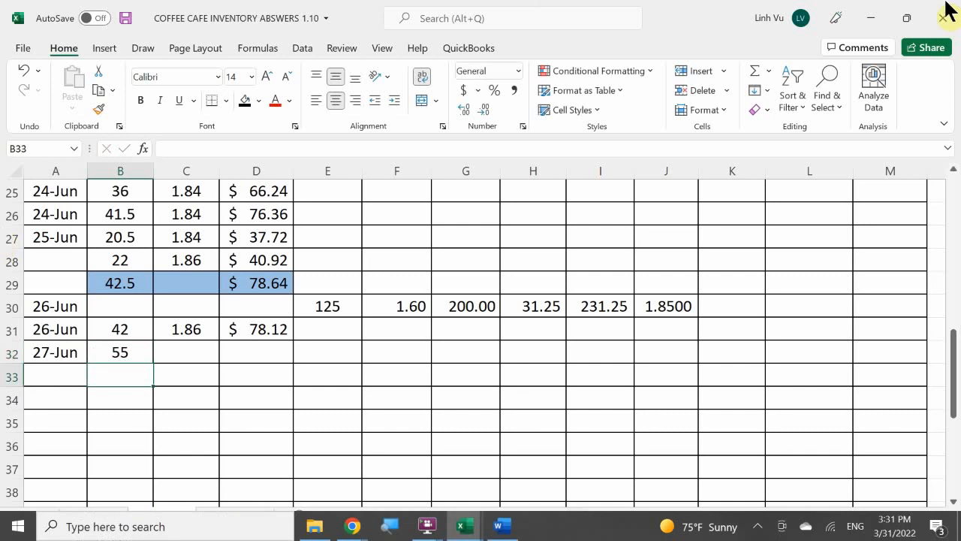
# Link the supreme coffee cost per item in C32 to the FIFO layer cost with =L8 and copy D31's total cost formula to D32
pyautogui.scroll(1, 719, 319)
pyautogui.scroll(7, 720, 319)
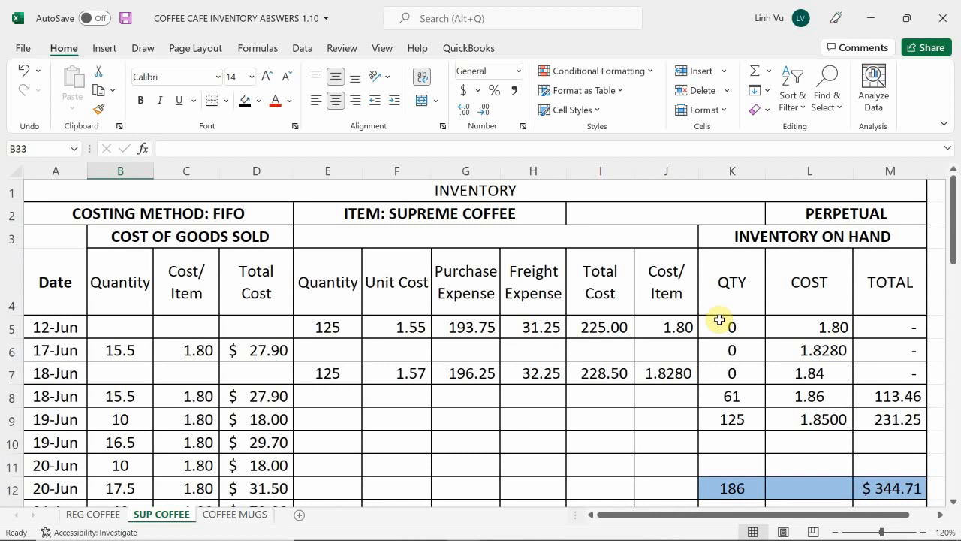
pyautogui.moveTo(955, 532)
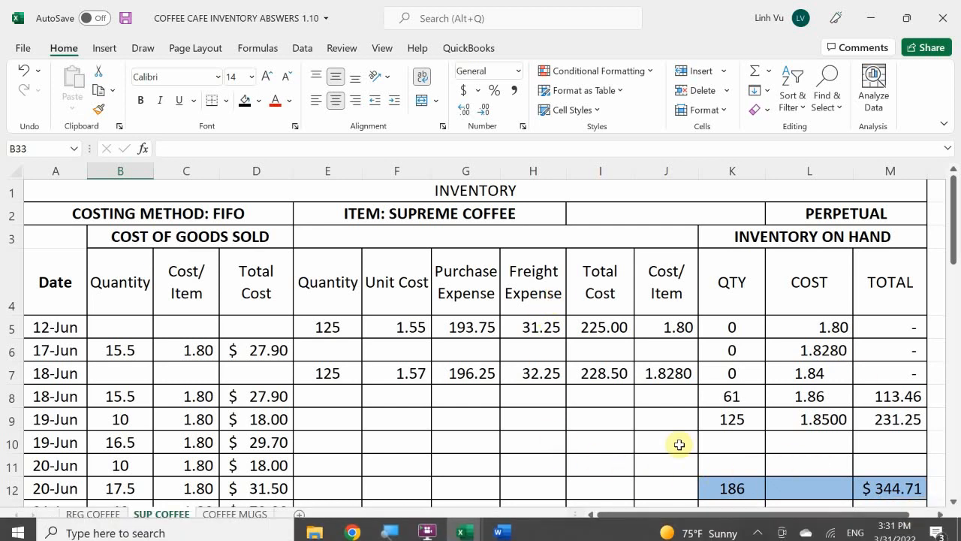
pyautogui.click(787, 392)
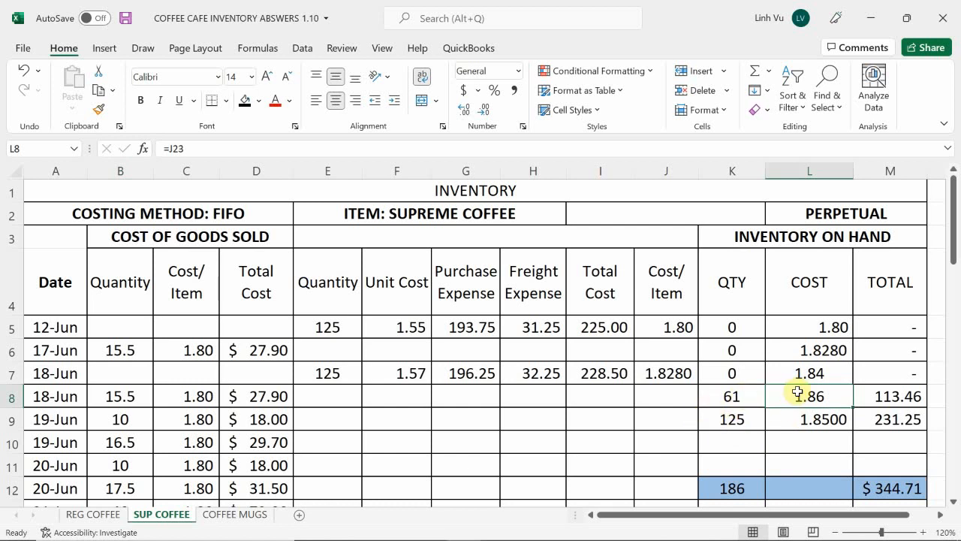
pyautogui.scroll(-7, 796, 391)
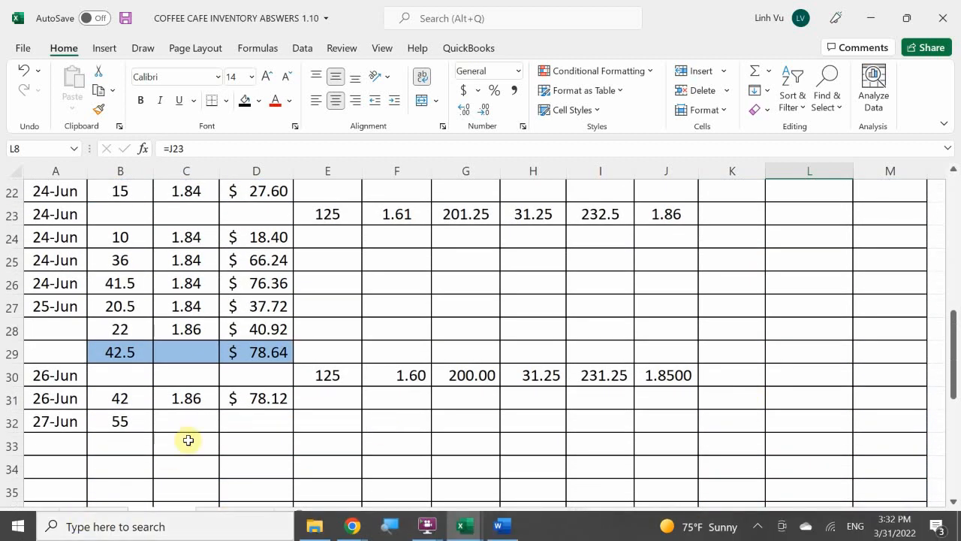
pyautogui.click(194, 422)
pyautogui.write('=')
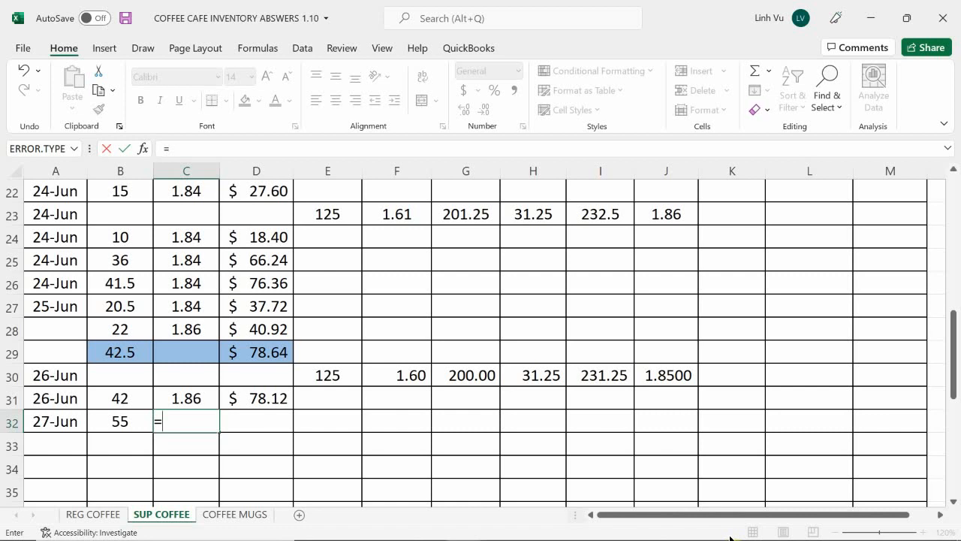
pyautogui.scroll(7, 821, 491)
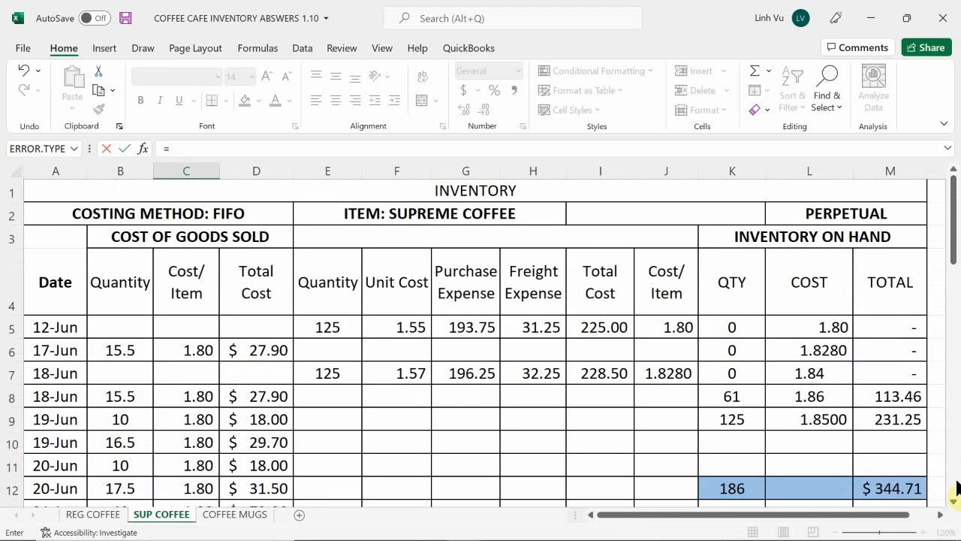
pyautogui.click(781, 396)
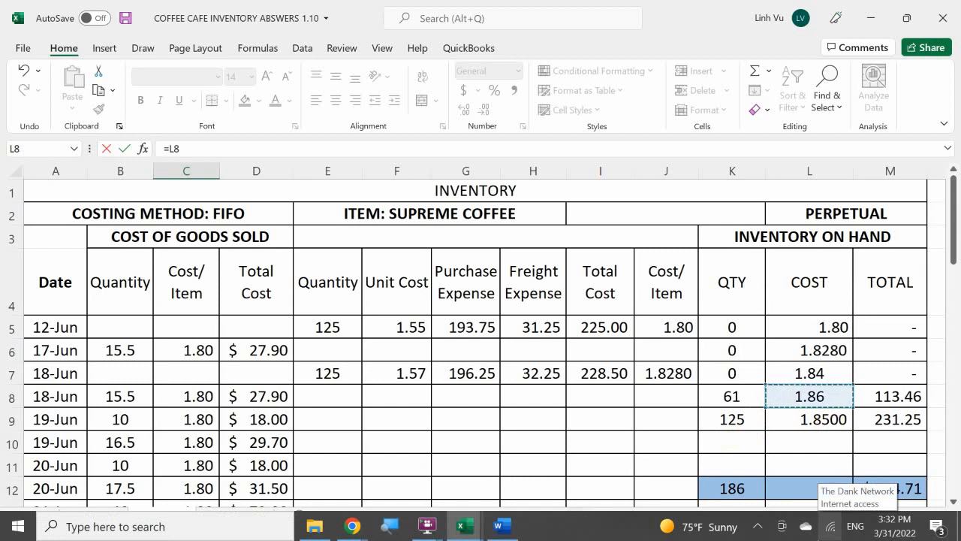
pyautogui.press('Return')
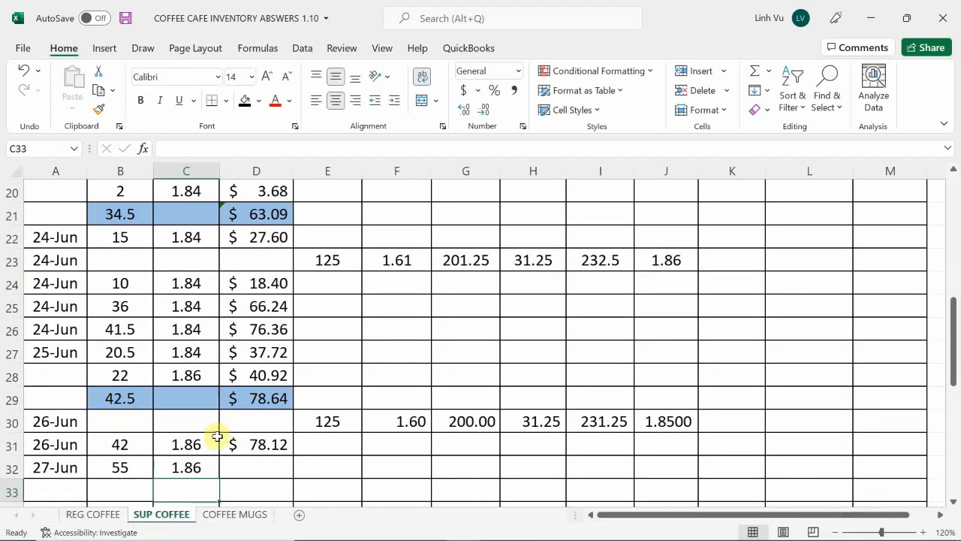
pyautogui.click(255, 443)
pyautogui.moveTo(294, 451); pyautogui.dragTo(290, 474)
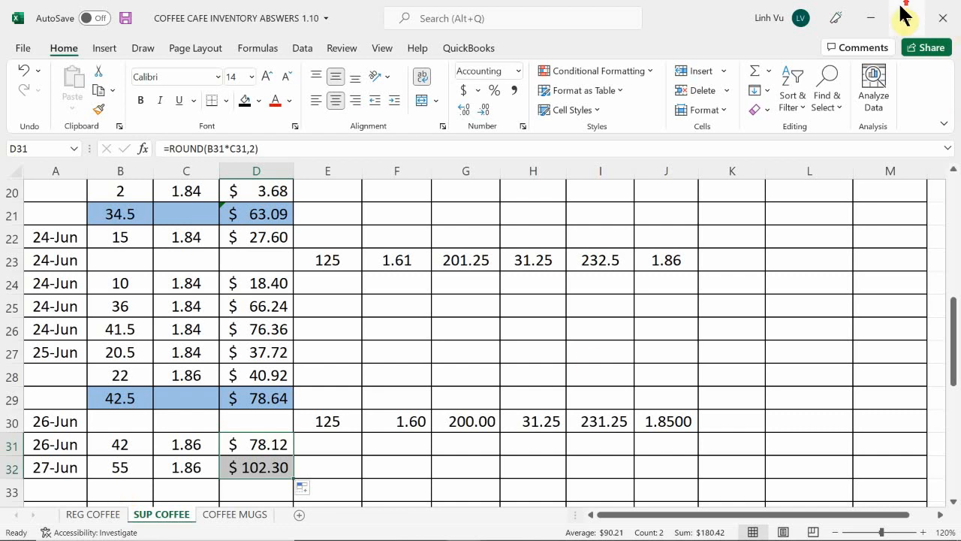
# Reduce the on-hand quantity of the 1.86 cost layer in K8 by the sale with =61-55
pyautogui.scroll(2, 803, 334)
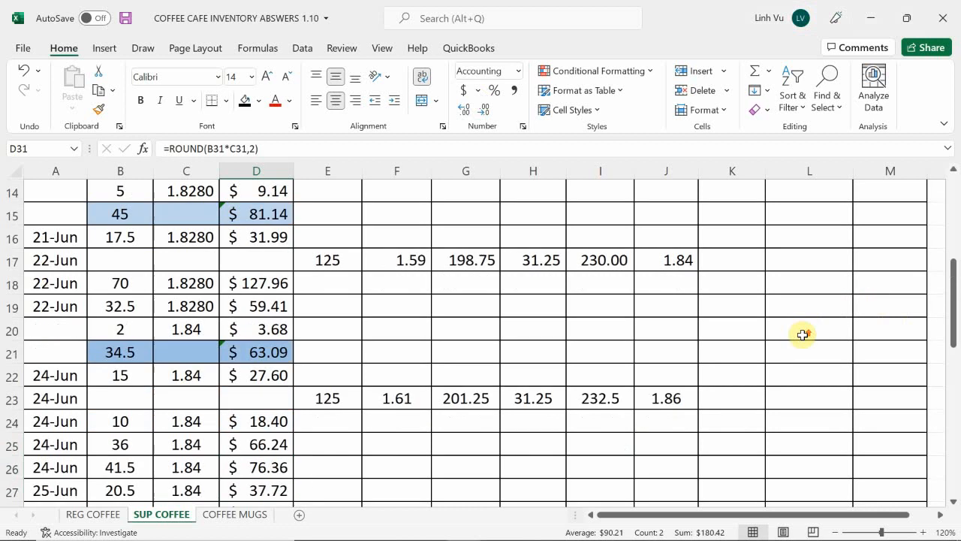
pyautogui.scroll(4, 802, 334)
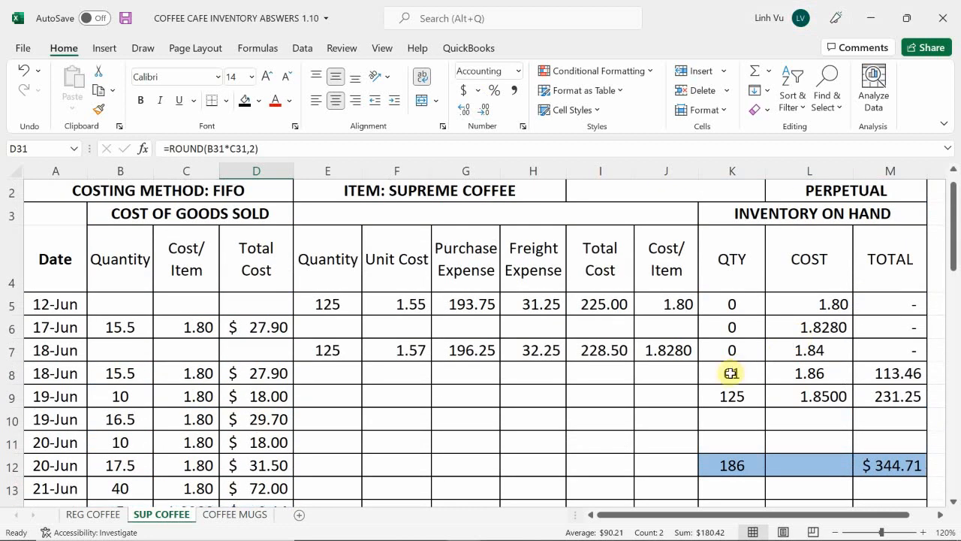
pyautogui.click(730, 373)
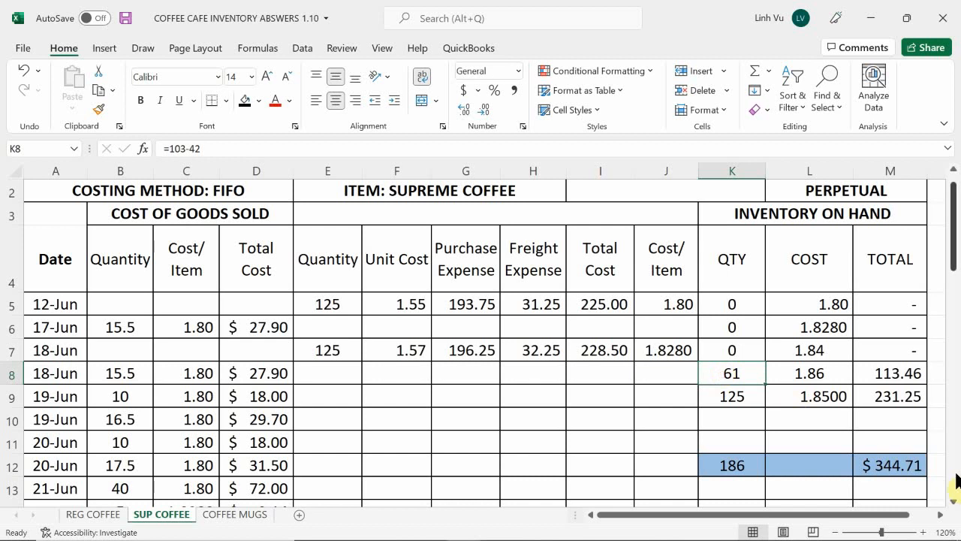
pyautogui.write('61')
pyautogui.press('BackSpace')
pyautogui.press('BackSpace')
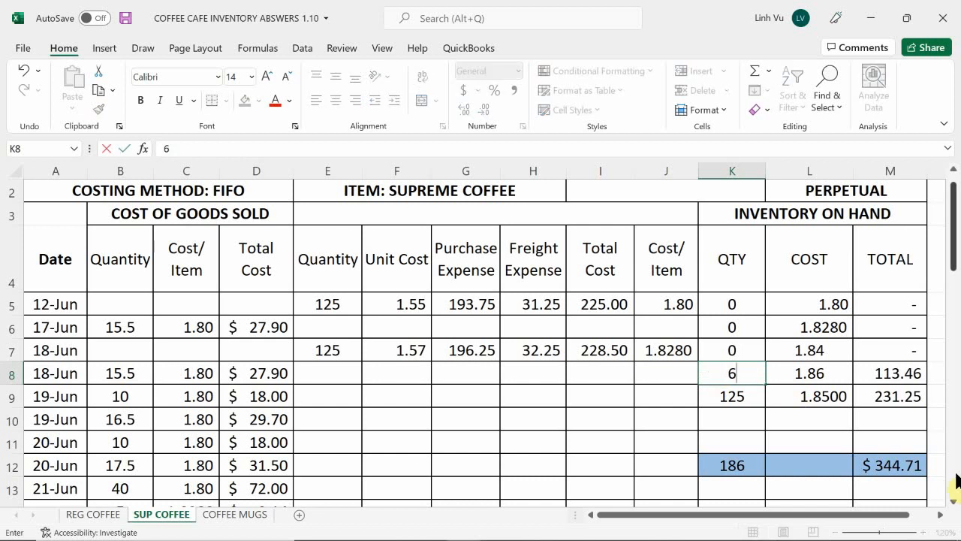
pyautogui.write('=61-55')
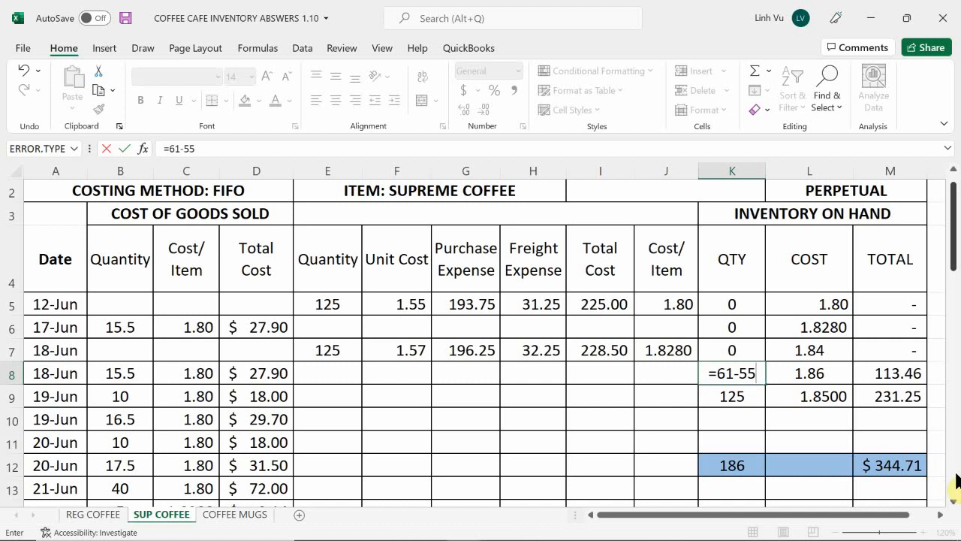
pyautogui.press('Return')
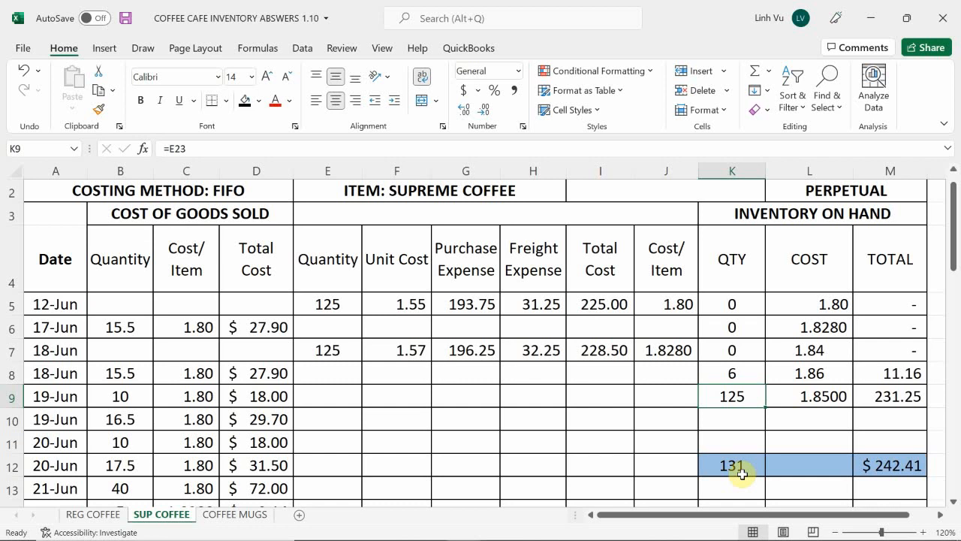
# Return to the REG COFFEE sheet and bring up the general journal workbook beside it at the invoice 107 COGS entry
pyautogui.scroll(-6, 742, 474)
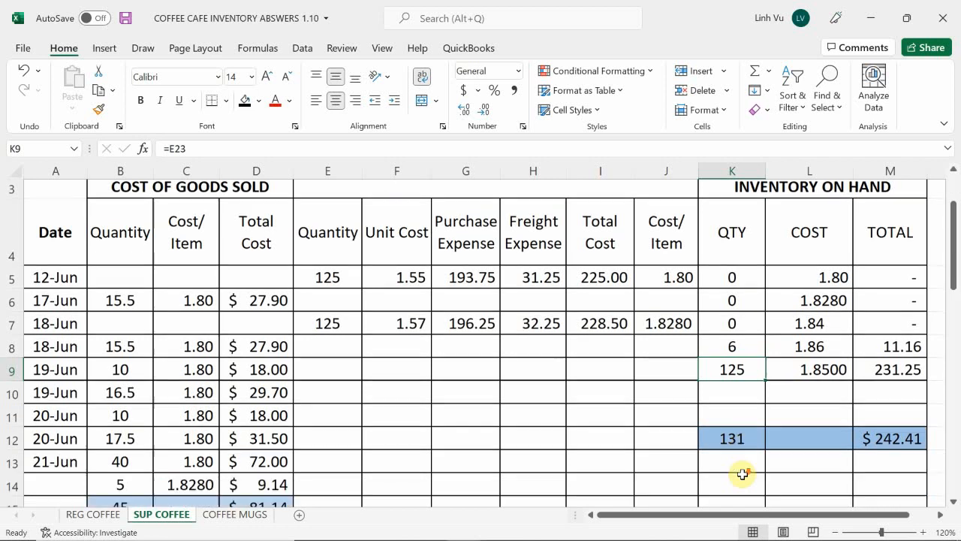
pyautogui.scroll(-1, 735, 435)
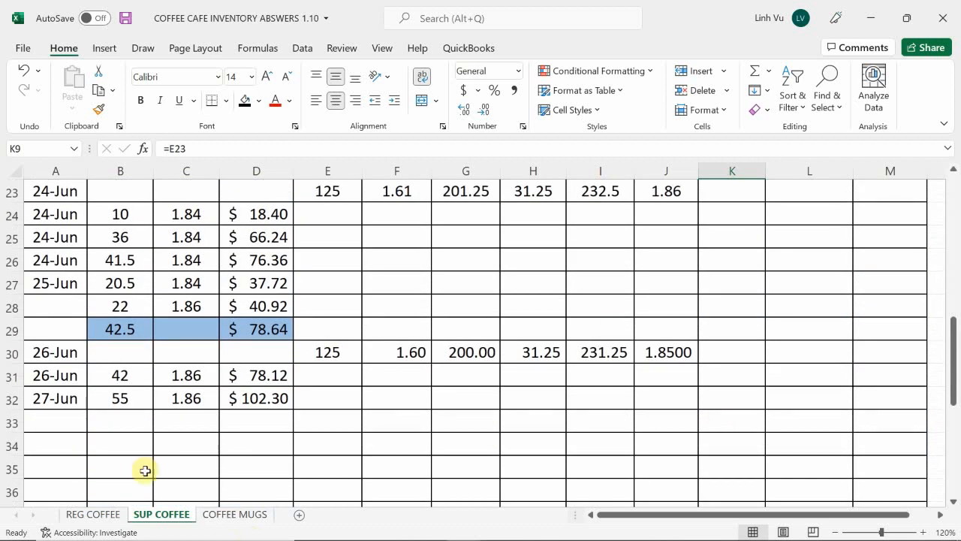
pyautogui.click(88, 518)
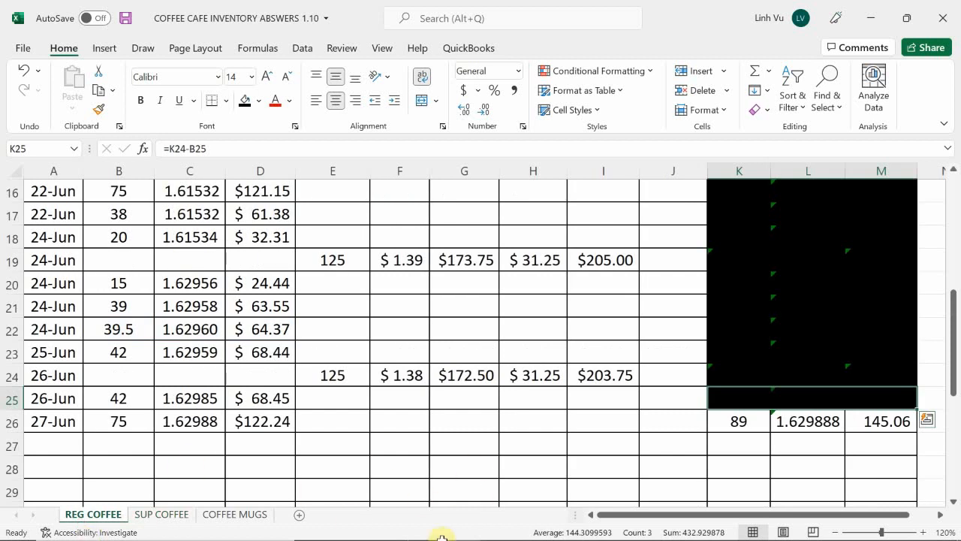
pyautogui.moveTo(452, 530)
pyautogui.click(284, 469)
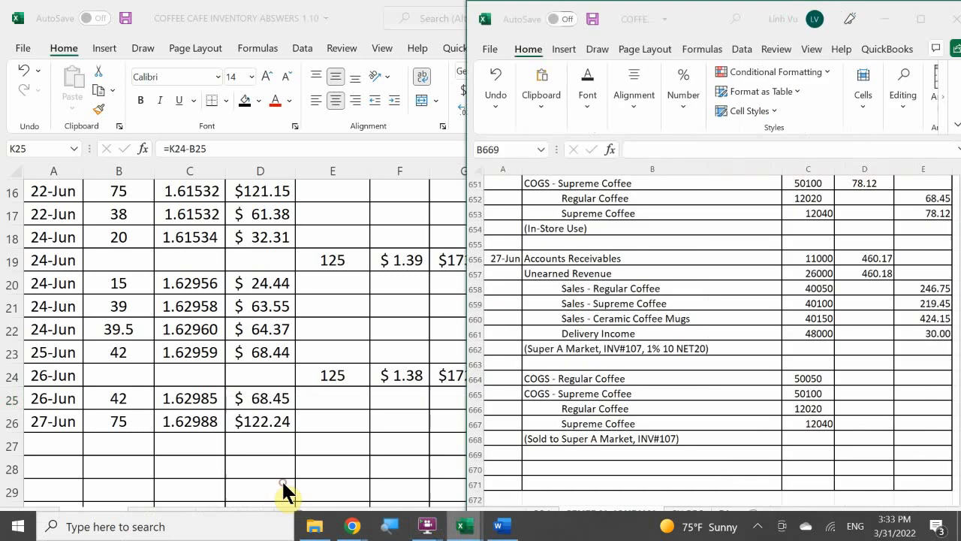
# Debit COGS - Regular Coffee 122.24 in D664 and link the Regular Coffee credit in E666 to it with =D664
pyautogui.click(854, 379)
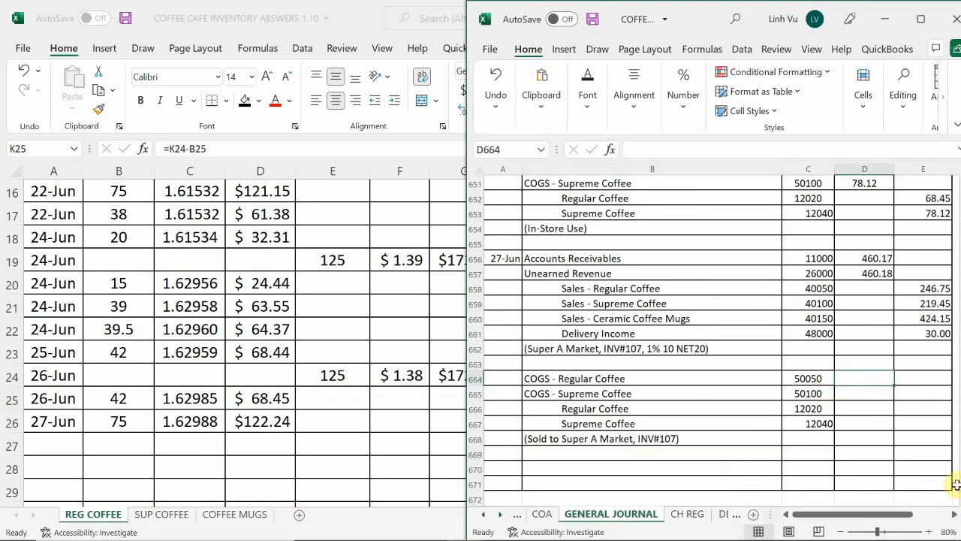
pyautogui.write('122.24')
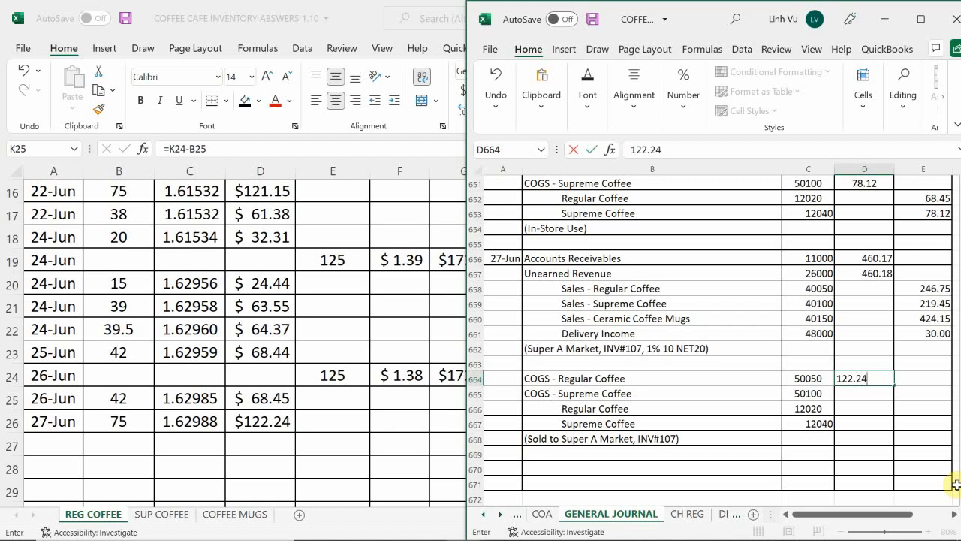
pyautogui.press('Return')
pyautogui.press('Down')
pyautogui.press('Right')
pyautogui.write('=')
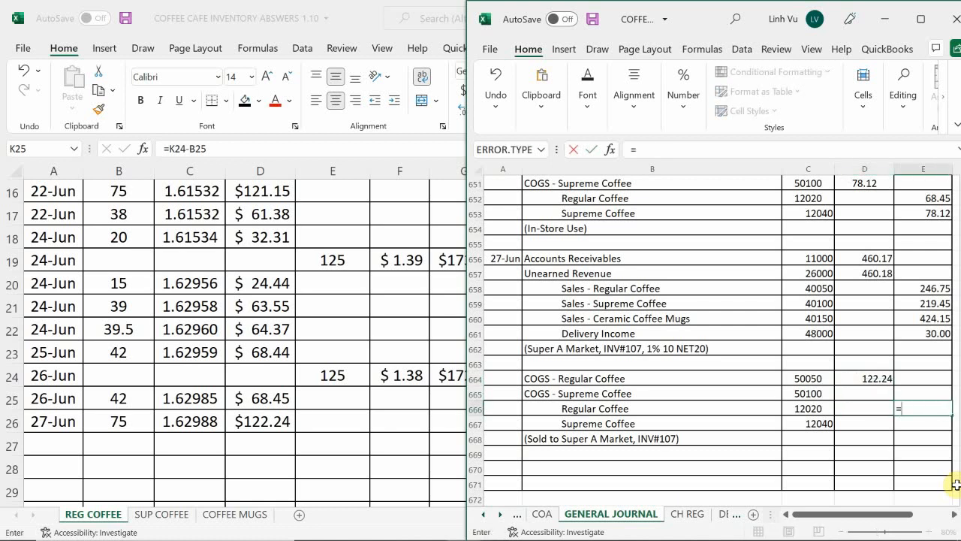
pyautogui.press('Left')
pyautogui.press('Up')
pyautogui.press('Up')
pyautogui.press('Return')
# Look up the 27-Jun supreme coffee total cost on the SUP COFFEE sheet and return to the general journal workbook
pyautogui.press('Up')
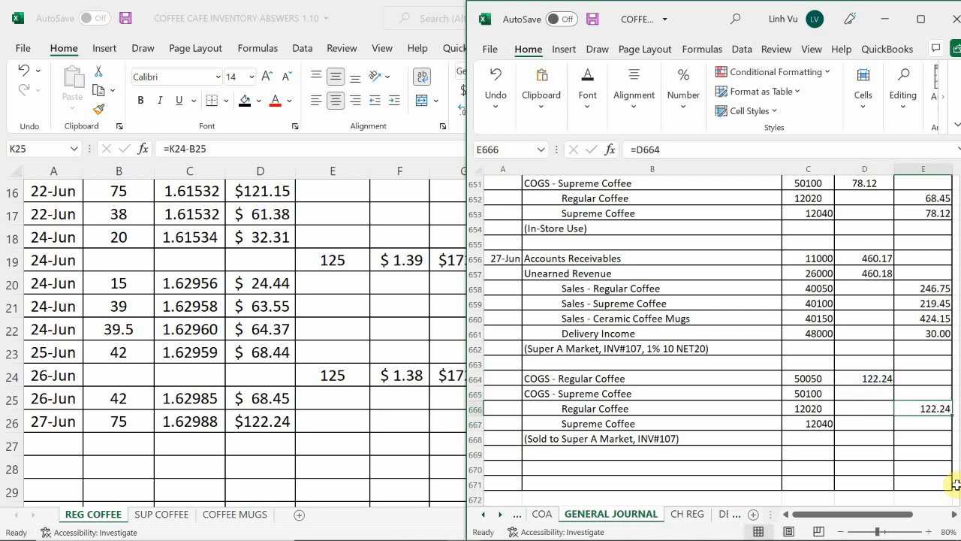
pyautogui.press('Up')
pyautogui.press('Left')
pyautogui.press('Up')
pyautogui.press('Down')
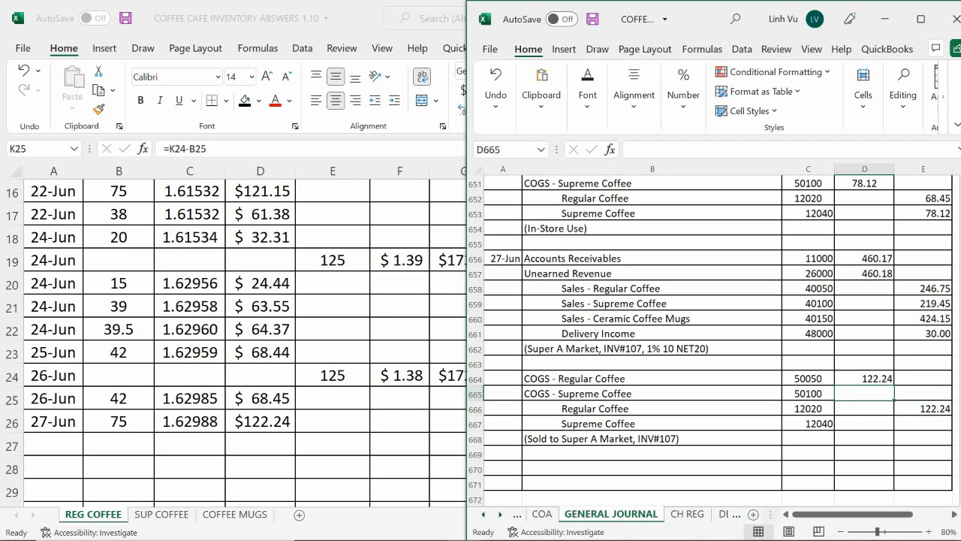
pyautogui.click(138, 515)
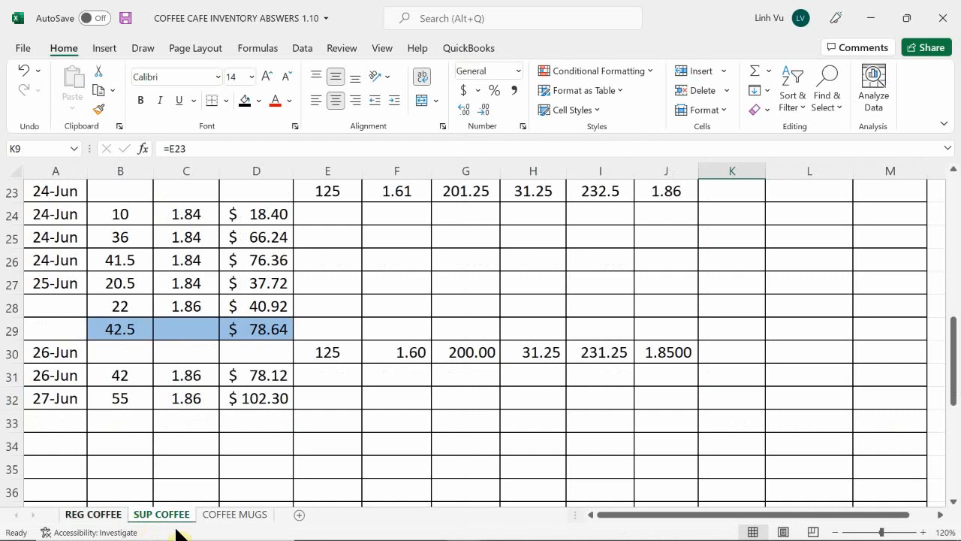
pyautogui.click(89, 515)
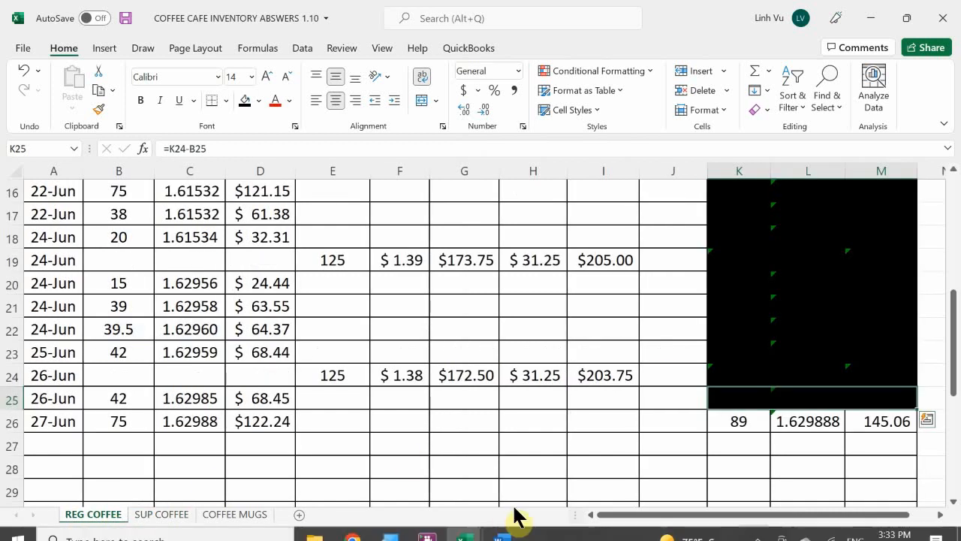
pyautogui.moveTo(463, 529)
pyautogui.click(356, 485)
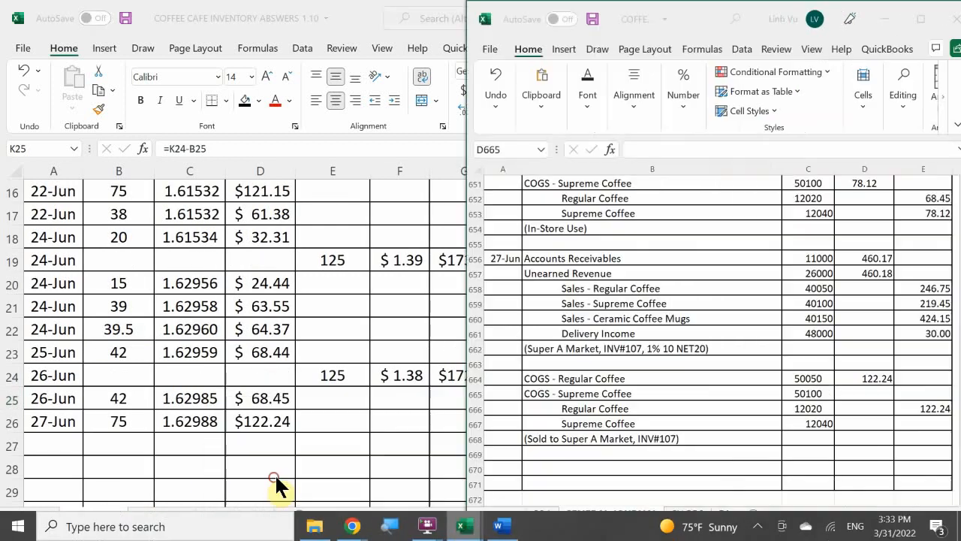
# Debit COGS - Supreme Coffee 102.30 in D665 and link the Supreme Coffee credit in E667 to it with =D665
pyautogui.click(851, 393)
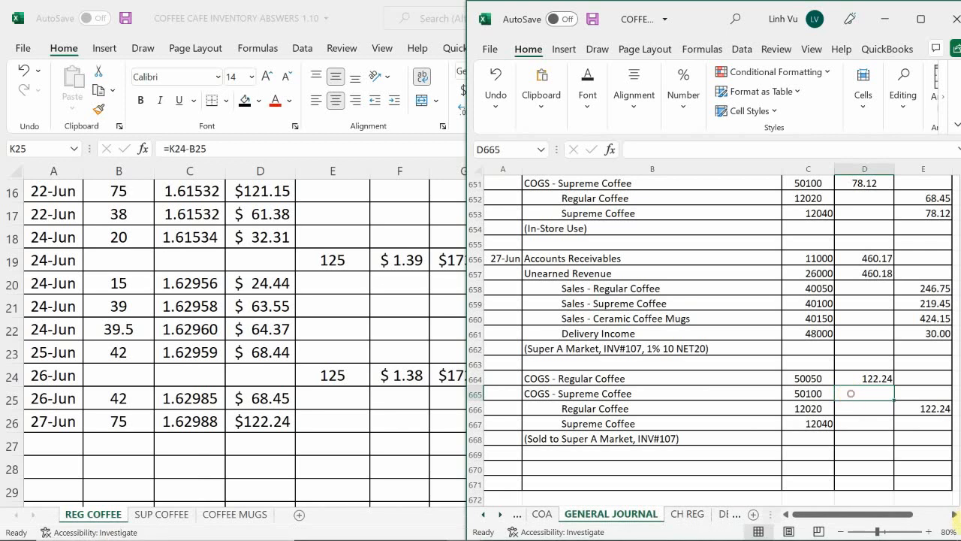
pyautogui.write('102.3')
pyautogui.press('Return')
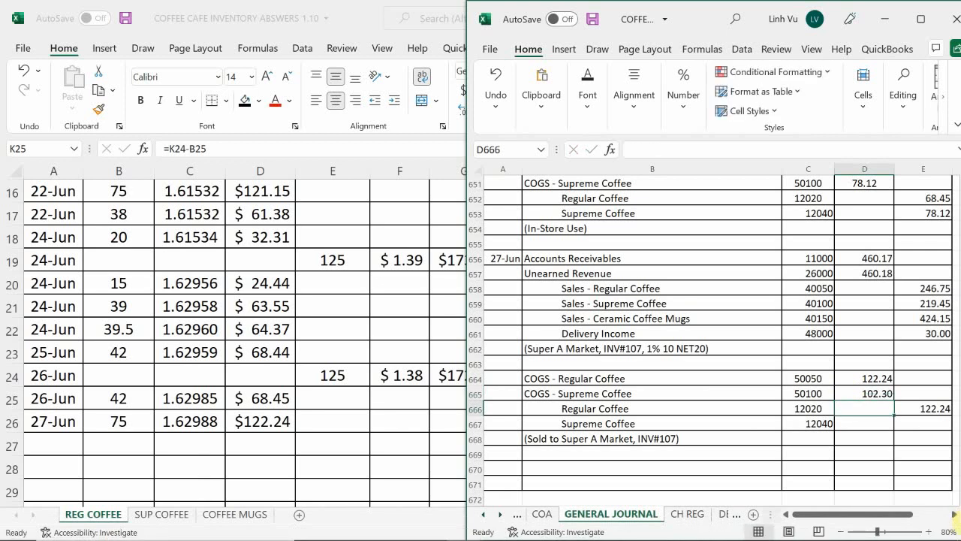
pyautogui.press('Down')
pyautogui.press('Right')
pyautogui.write('=')
pyautogui.press('Left')
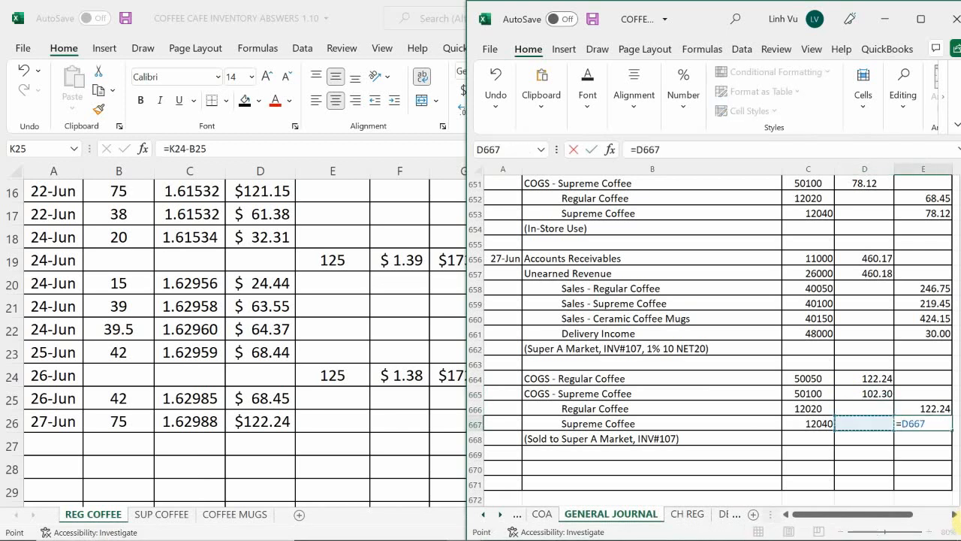
pyautogui.press('Up')
pyautogui.press('Up')
pyautogui.press('Return')
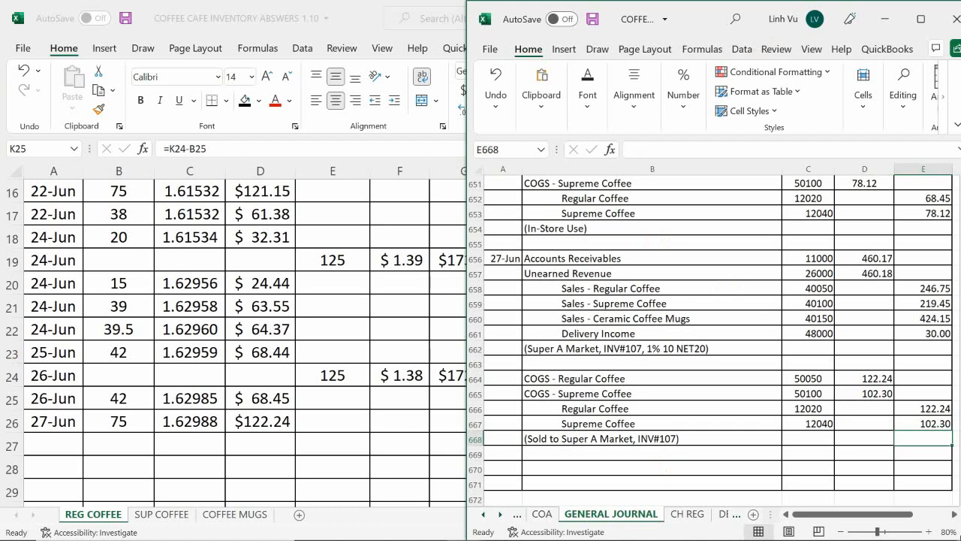
# Switch to the ledger workbook and open its COGS sheet at the COGS – Regular Coffee account
pyautogui.click(459, 521)
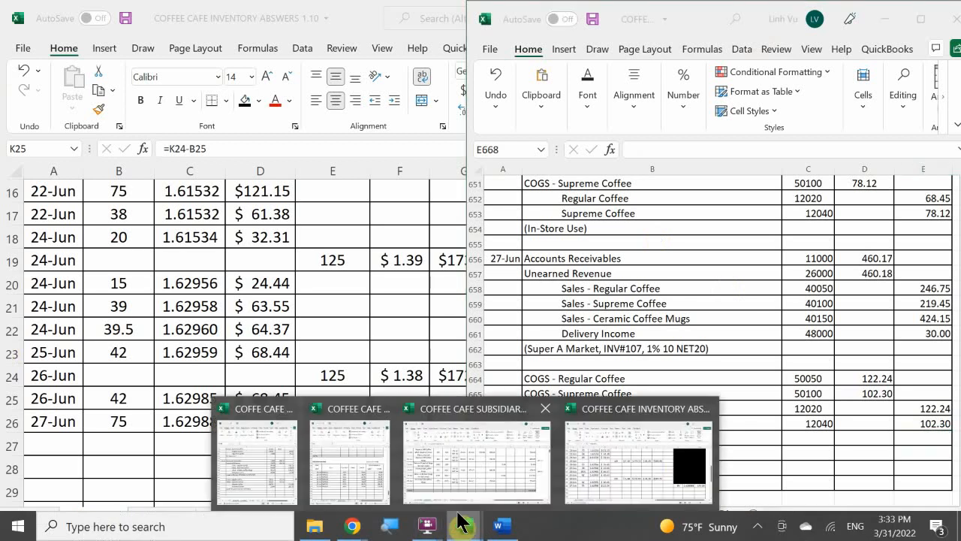
pyautogui.click(375, 465)
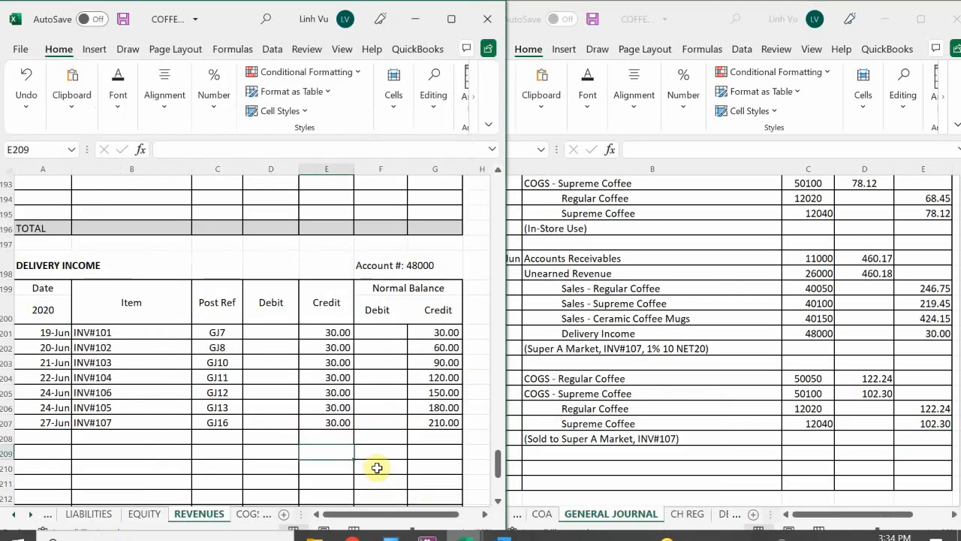
pyautogui.click(246, 516)
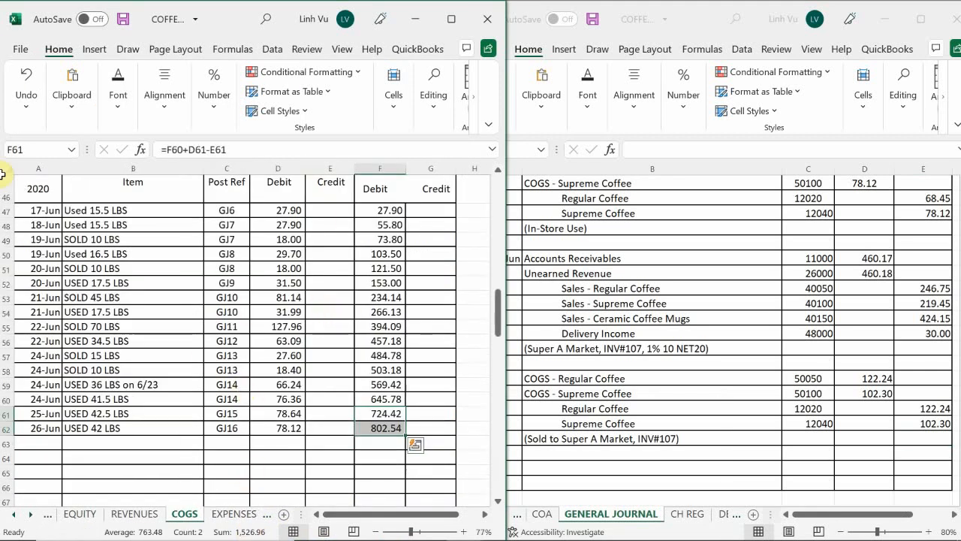
pyautogui.click(133, 413)
pyautogui.scroll(11, 133, 415)
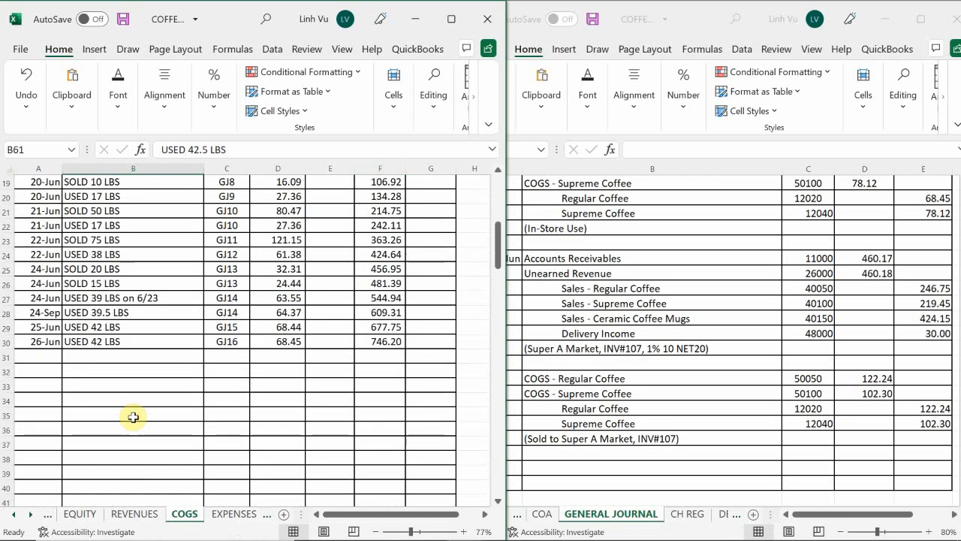
pyautogui.scroll(4, 133, 415)
pyautogui.scroll(-3, 132, 418)
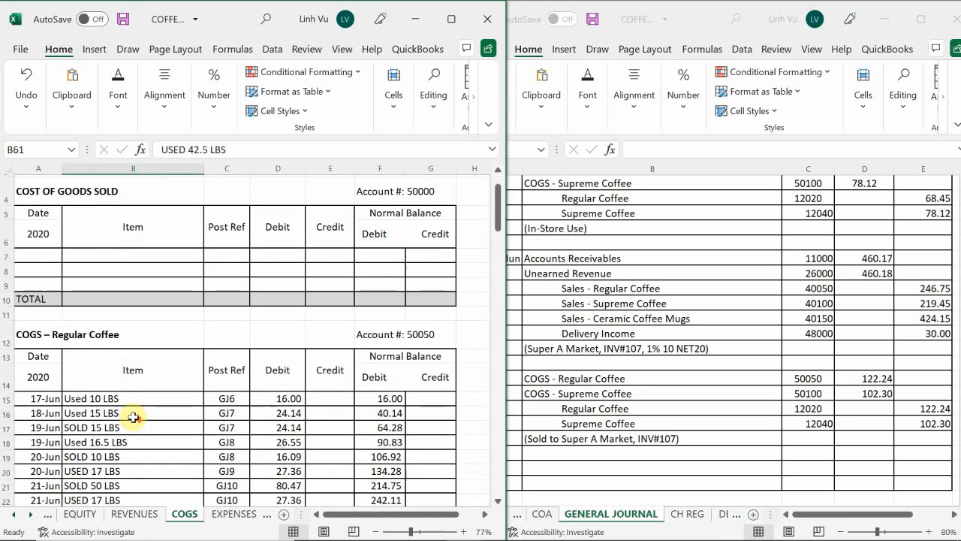
pyautogui.scroll(-3, 129, 419)
pyautogui.scroll(1, 105, 420)
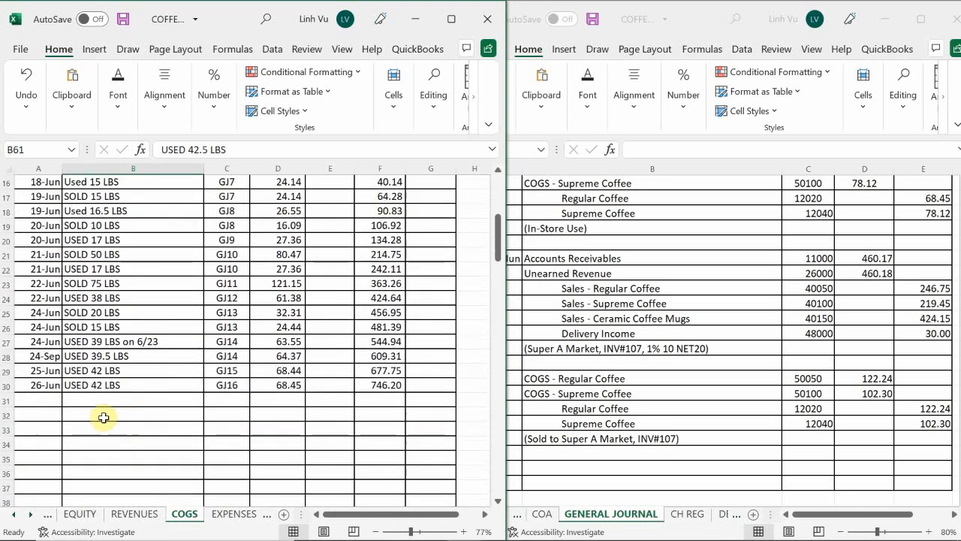
# Start a posting in the COGS – Regular Coffee ledger with date 27-Jun in A31 and item SOLD 75 LBS in B31
pyautogui.click(40, 401)
pyautogui.write('6/27')
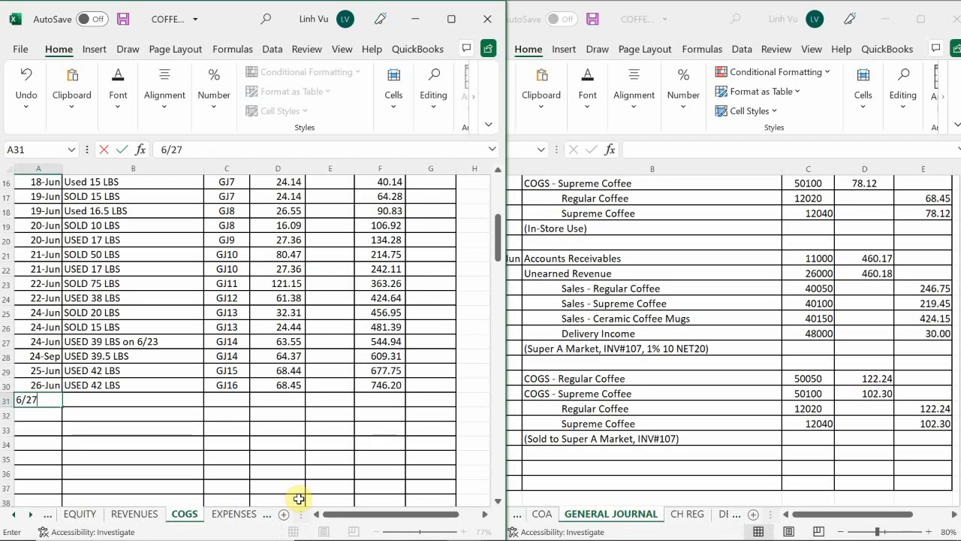
pyautogui.press('Return')
pyautogui.press('Right')
pyautogui.press('Up')
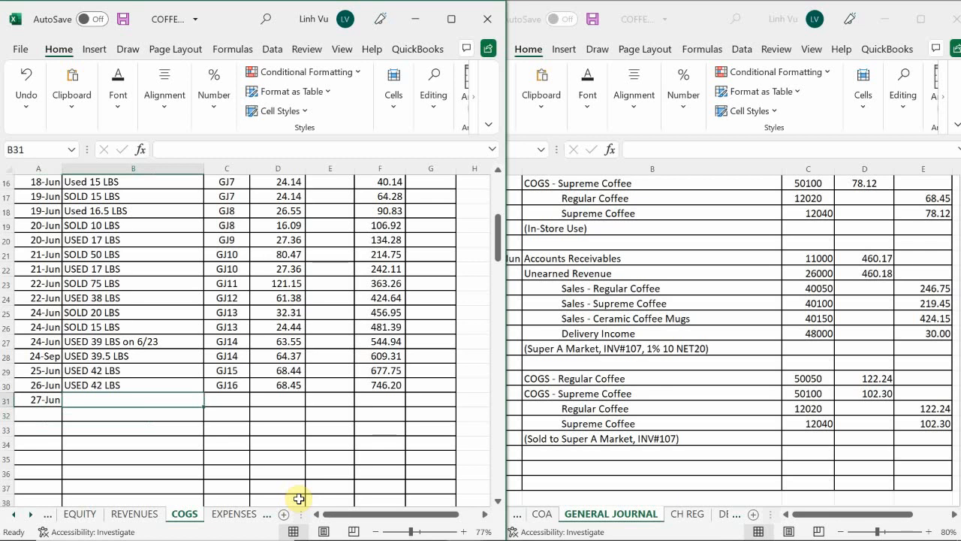
pyautogui.write('SO')
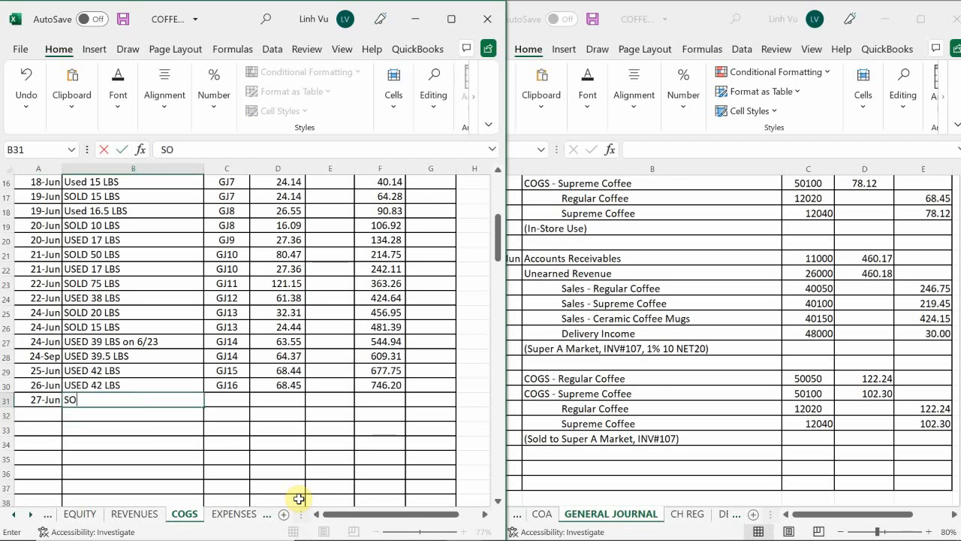
pyautogui.write('LD 75')
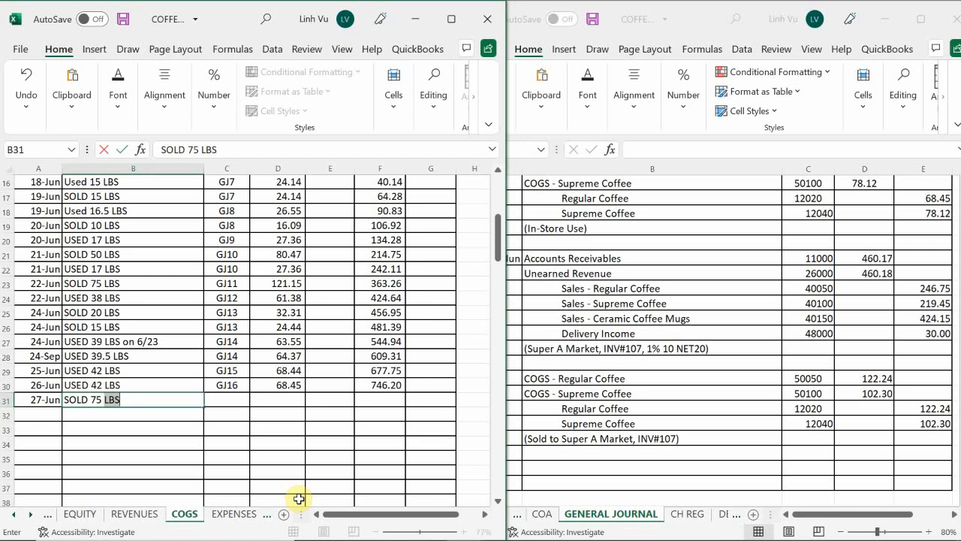
pyautogui.press('Return')
# Complete the 27-Jun regular coffee posting with post reference GJ16 in C31 and debit 122.24 in D31
pyautogui.press('Right')
pyautogui.press('Up')
pyautogui.write('G')
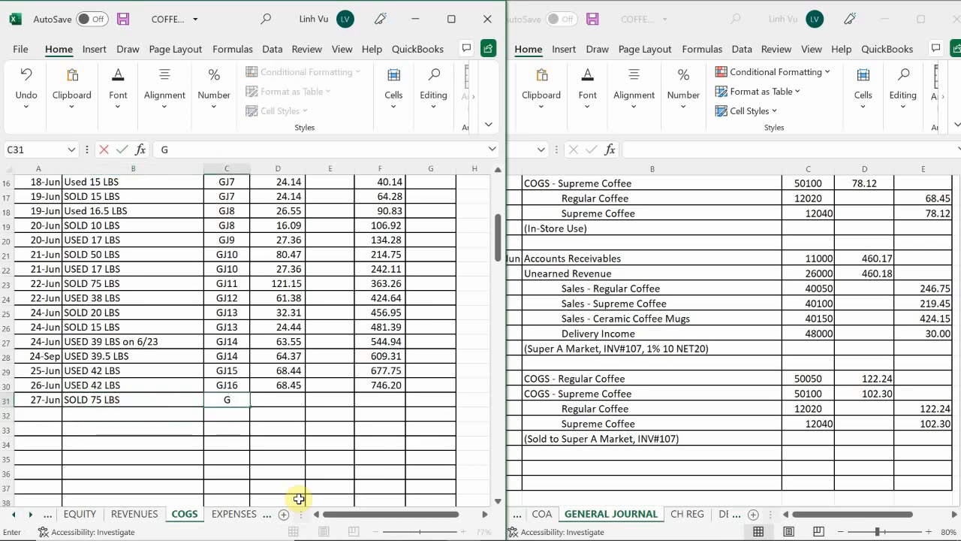
pyautogui.write('J16')
pyautogui.press('Return')
pyautogui.press('Right')
pyautogui.press('Up')
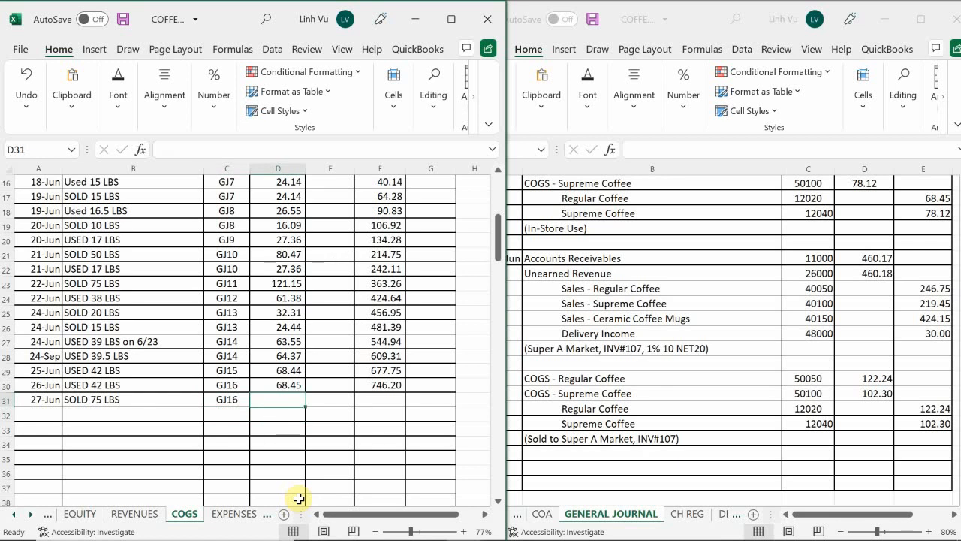
pyautogui.write('122')
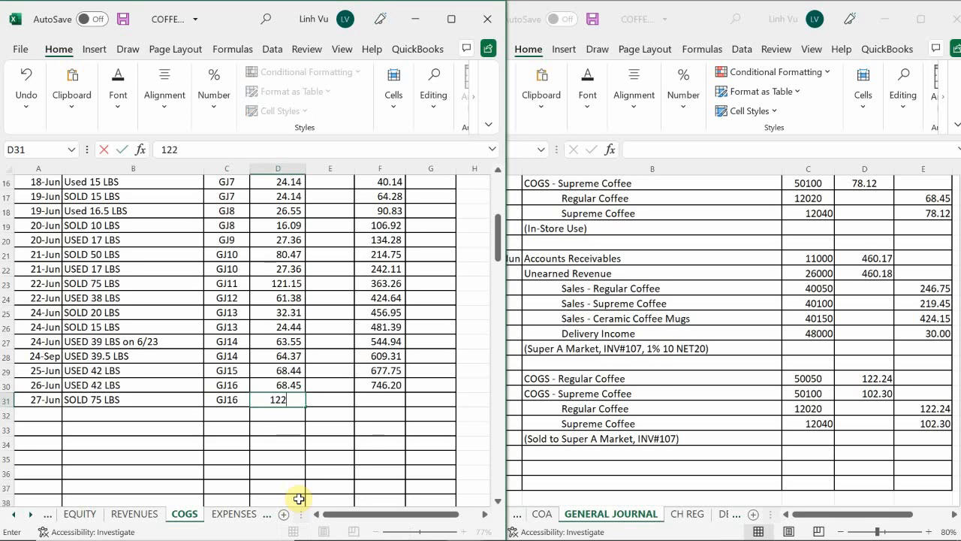
pyautogui.write('.24')
pyautogui.press('Return')
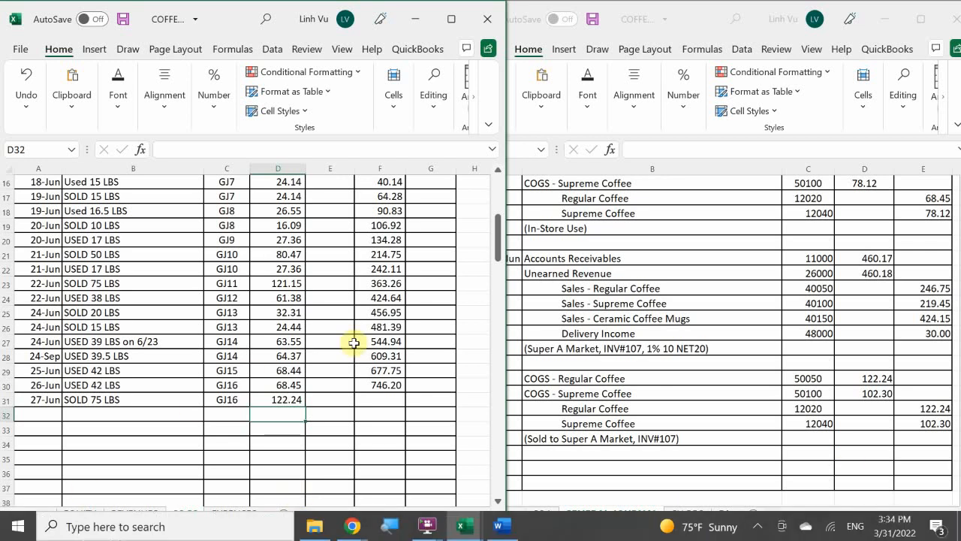
# Extend the COGS – Regular Coffee running balance formula from F30 down to F31
pyautogui.click(378, 386)
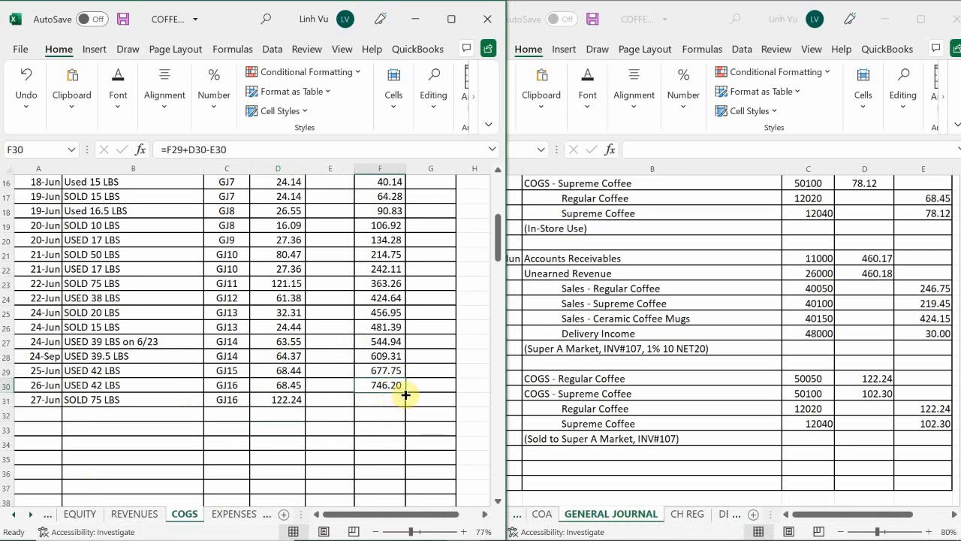
pyautogui.moveTo(406, 394); pyautogui.dragTo(406, 407)
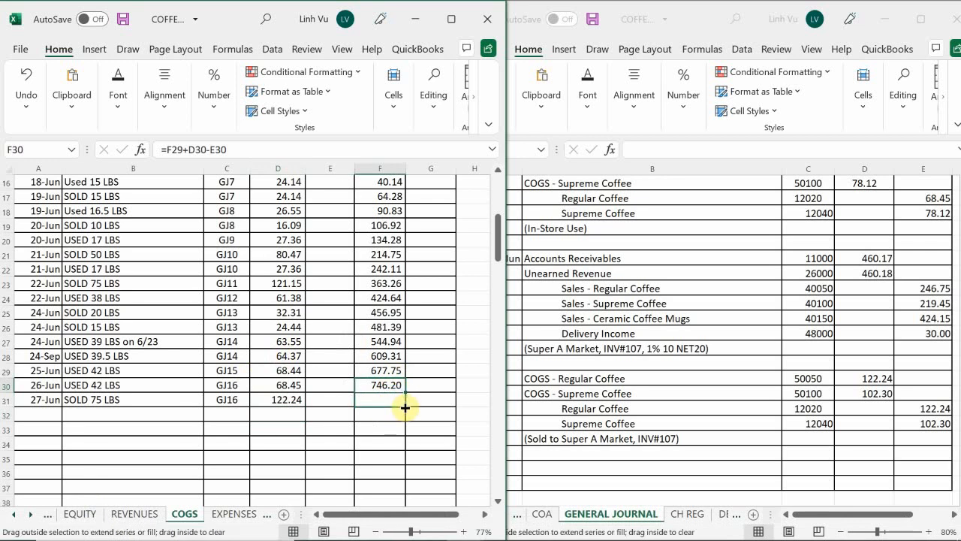
pyautogui.moveTo(405, 407); pyautogui.dragTo(406, 408)
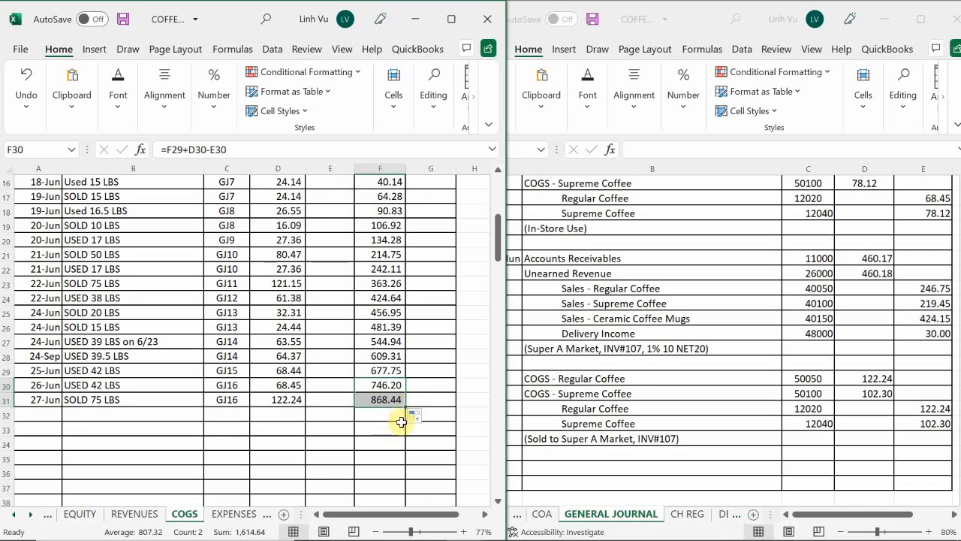
# Start a new posting row in the COGS – Supreme Coffee ledger with date 27-Jun in A63
pyautogui.click(39, 429)
pyautogui.scroll(-6, 44, 431)
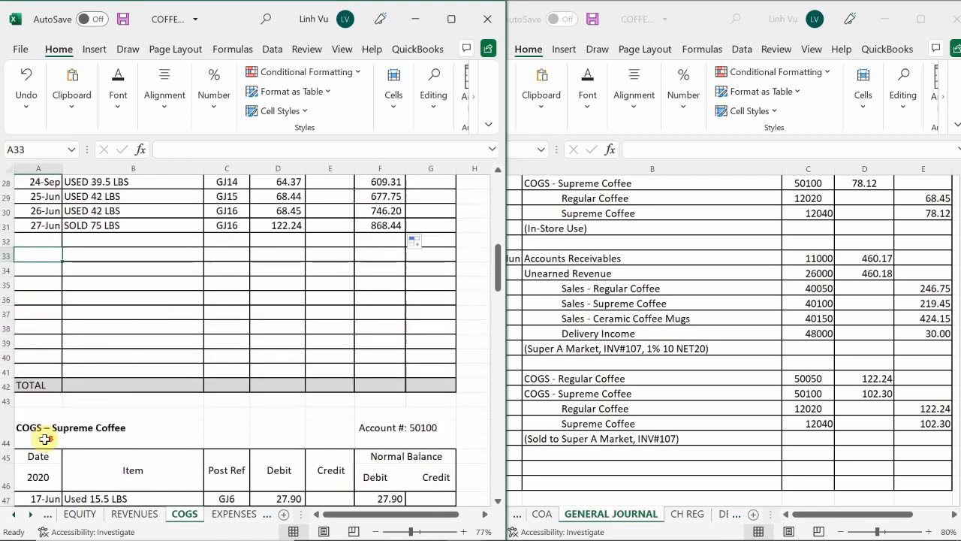
pyautogui.scroll(-4, 44, 442)
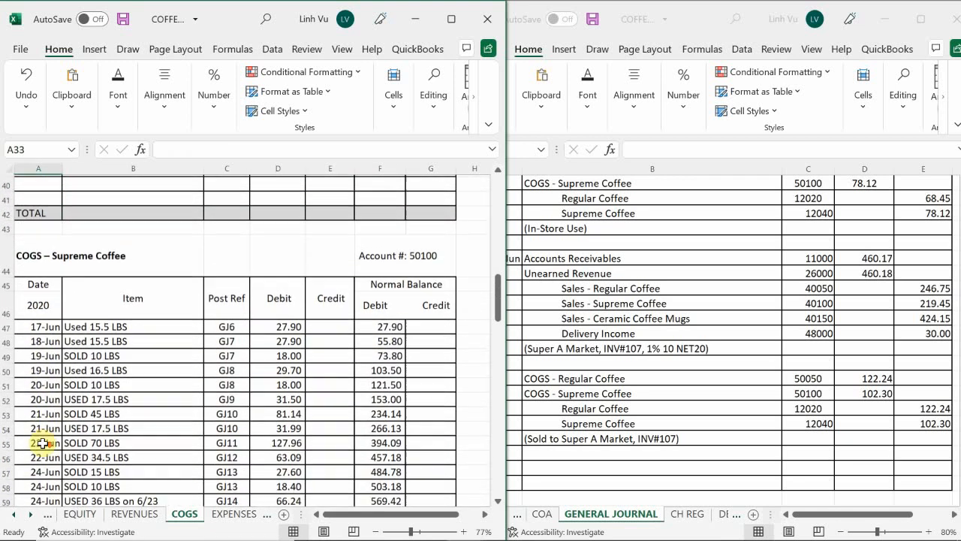
pyautogui.scroll(-2, 43, 443)
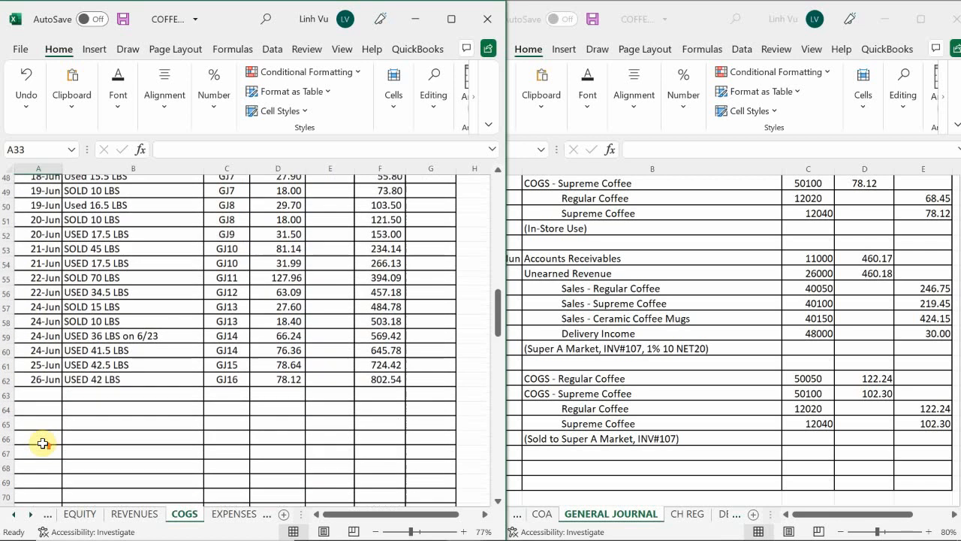
pyautogui.scroll(1, 38, 443)
pyautogui.click(36, 443)
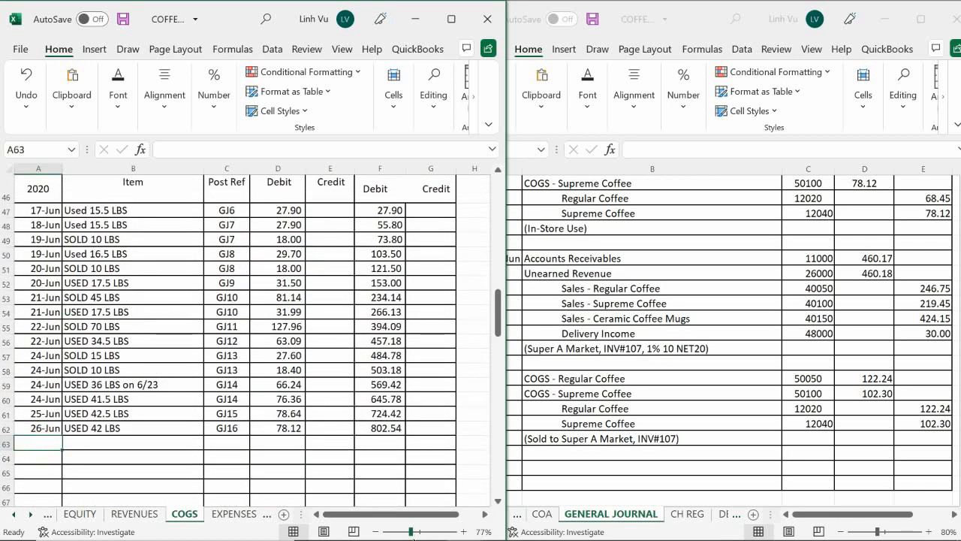
pyautogui.write('6')
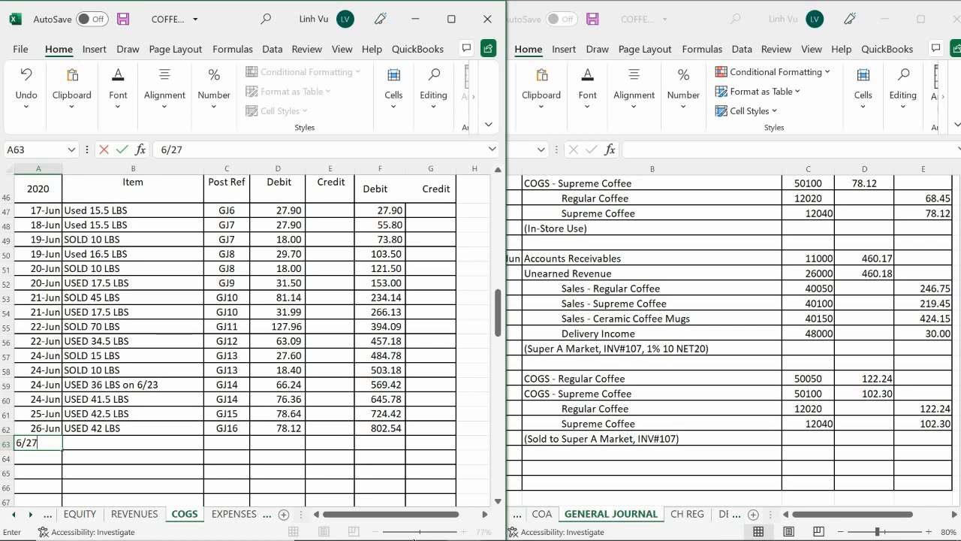
pyautogui.write('/27')
pyautogui.press('Tab')
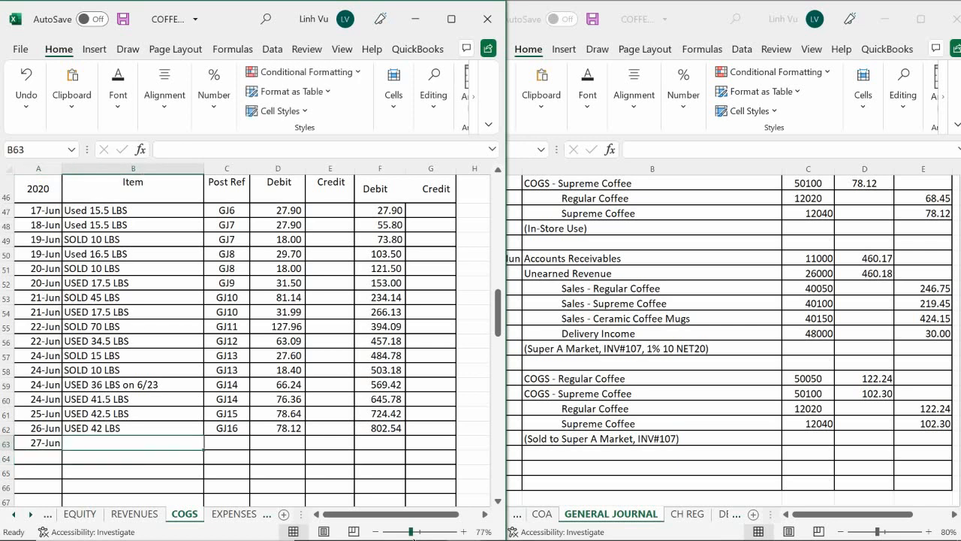
# Enter item SOLD 55 LBS in B63 and post reference GJ16 in C63 of the COGS – Supreme Coffee ledger
pyautogui.write('USED')
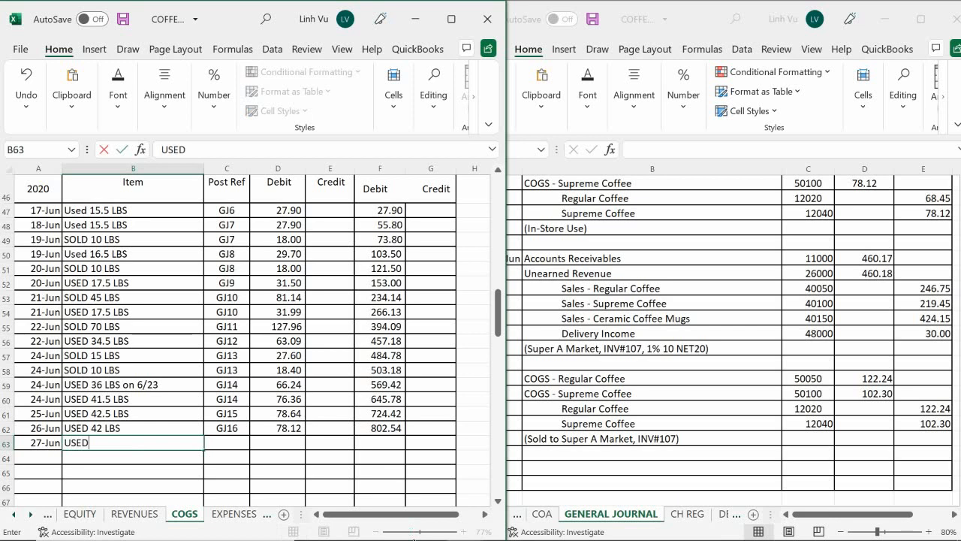
pyautogui.press('BackSpace')
pyautogui.press('BackSpace')
pyautogui.press('BackSpace')
pyautogui.press('BackSpace')
pyautogui.write('SOLD 55 LBS')
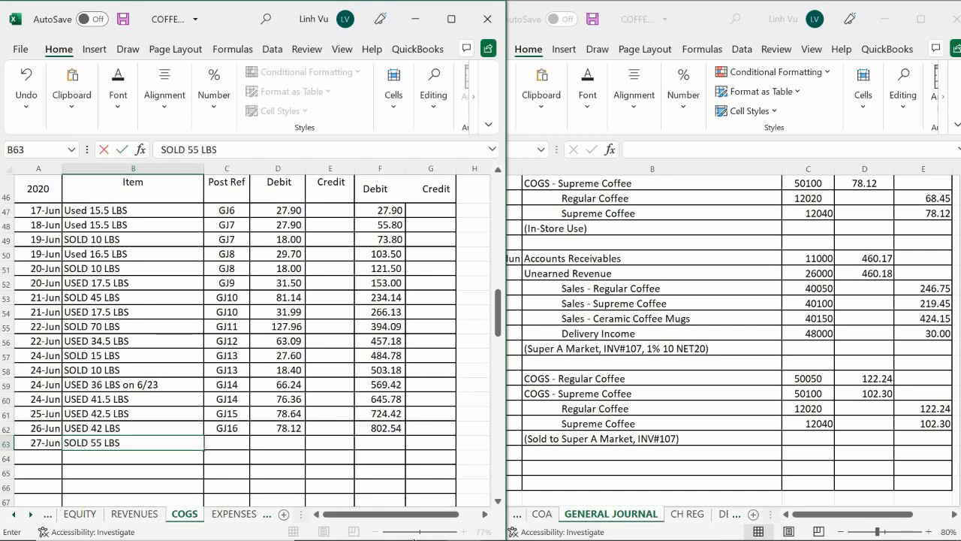
pyautogui.press('Tab')
pyautogui.write('GJ16')
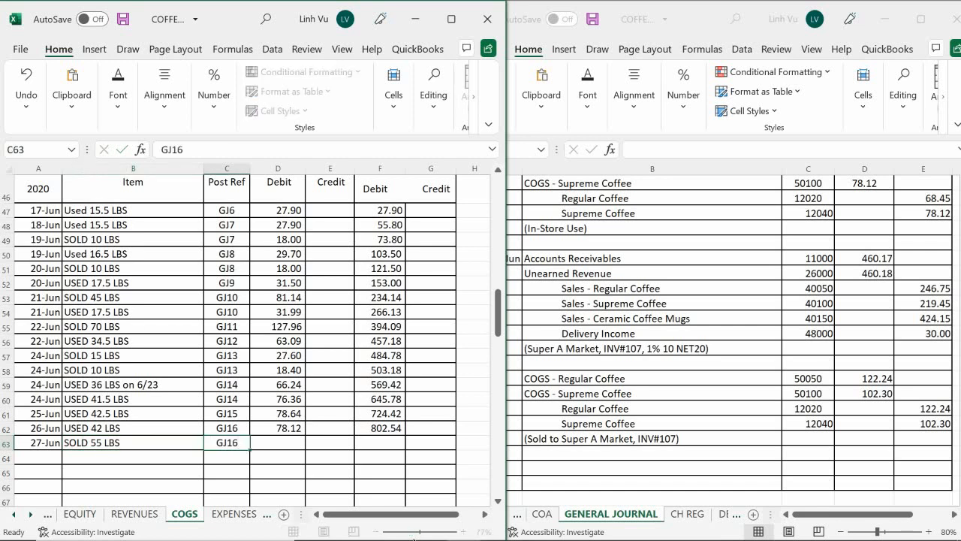
# Enter debit 102.30 in D63 and extend the COGS – Supreme Coffee running balance formula from F62 to F63
pyautogui.press('Tab')
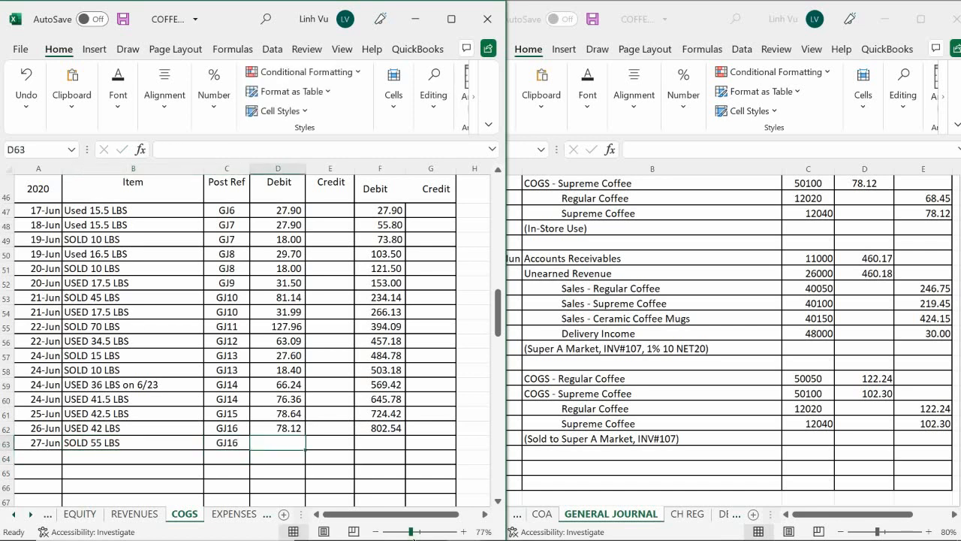
pyautogui.write('102')
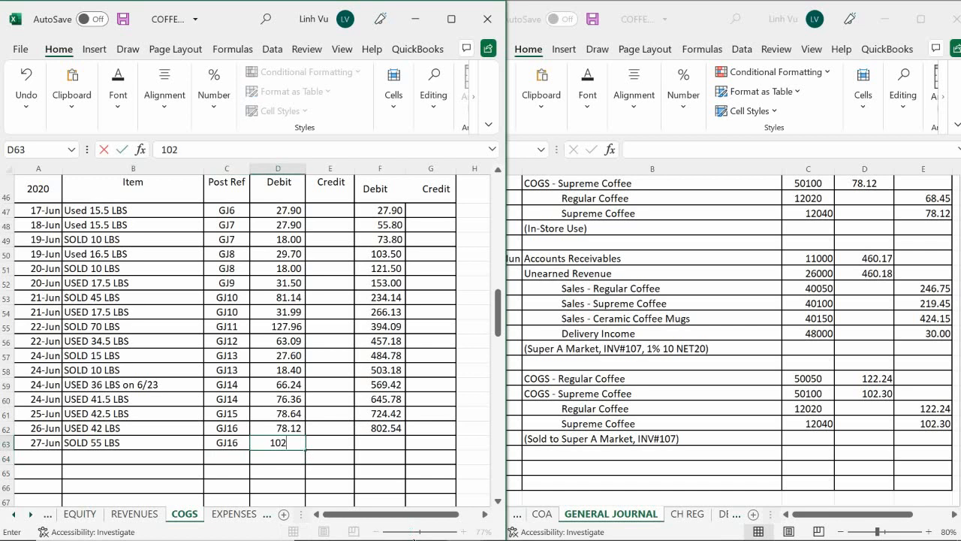
pyautogui.write('.30')
pyautogui.press('Return')
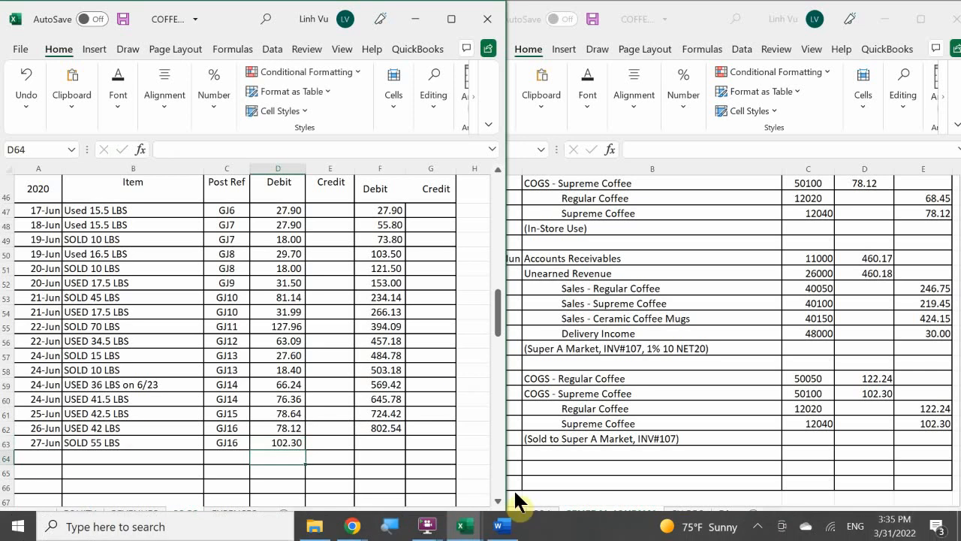
pyautogui.click(398, 431)
pyautogui.moveTo(403, 435); pyautogui.dragTo(404, 451)
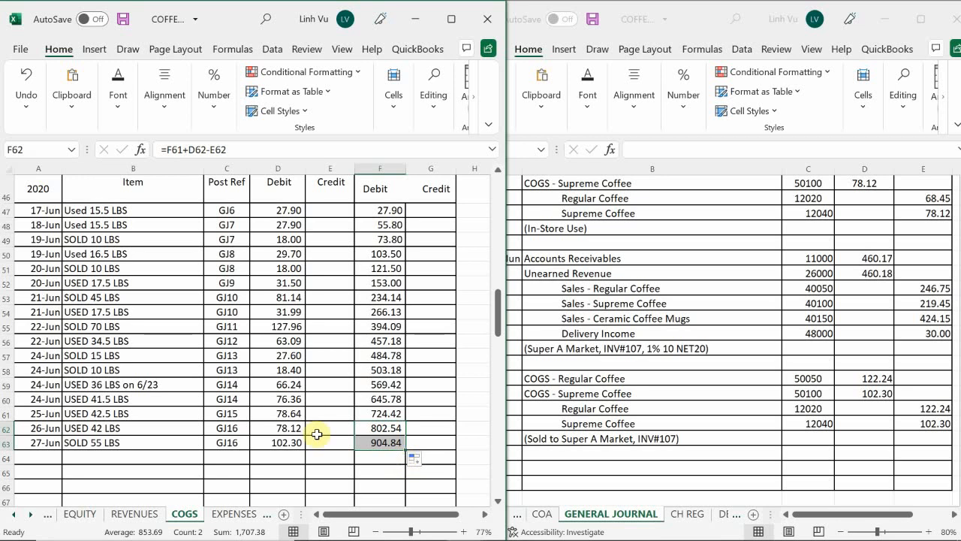
# On the ASSETS sheet, start a new posting row in the Regular Coffee ledger with date 24-Jun in A231
pyautogui.click(16, 514)
pyautogui.click(78, 513)
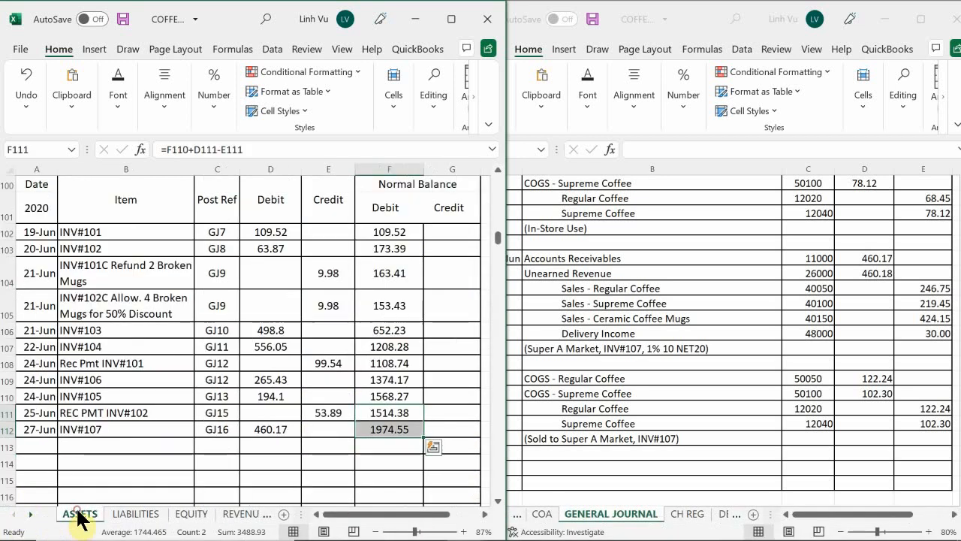
pyautogui.click(110, 412)
pyautogui.scroll(-20, 109, 412)
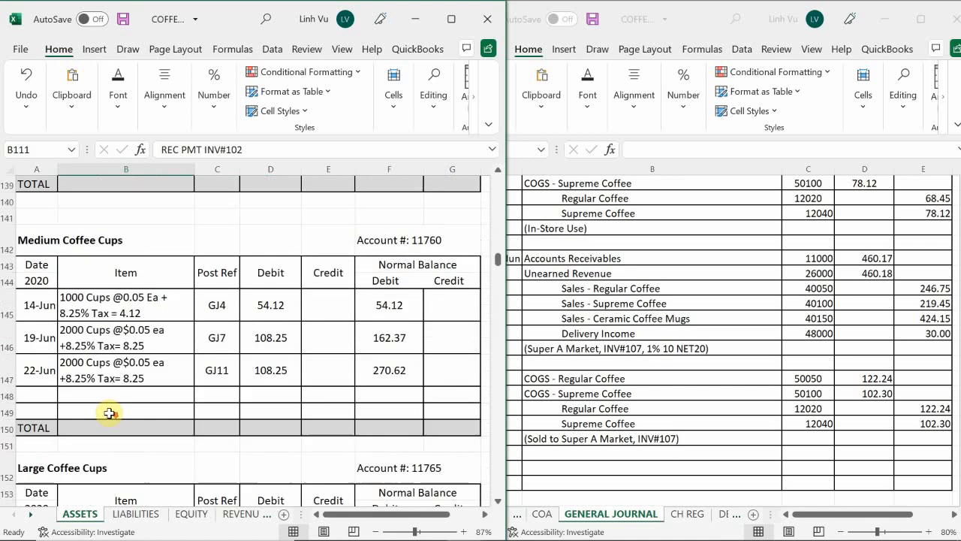
pyautogui.scroll(-10, 106, 413)
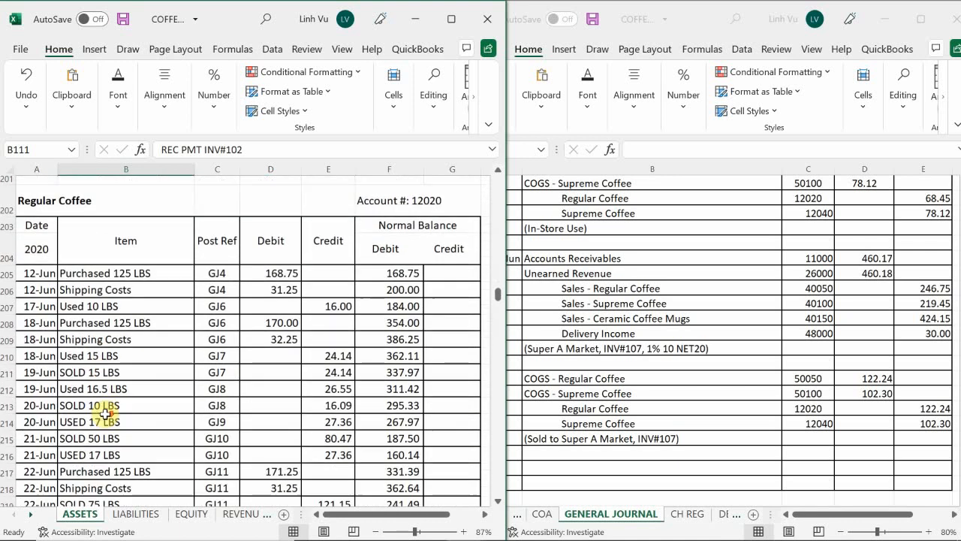
pyautogui.scroll(2, 105, 413)
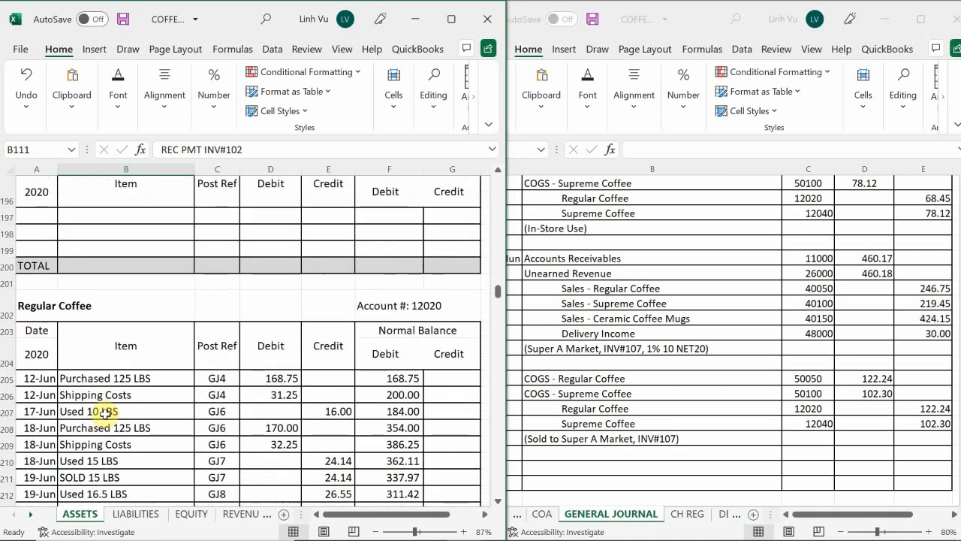
pyautogui.scroll(-4, 106, 414)
pyautogui.scroll(-3, 105, 414)
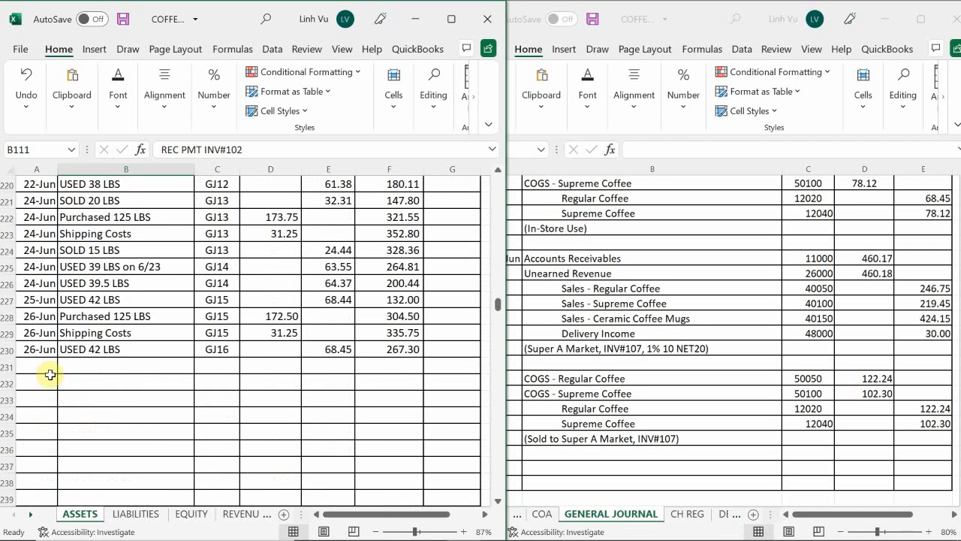
pyautogui.scroll(1, 47, 370)
pyautogui.click(38, 425)
pyautogui.write('6/')
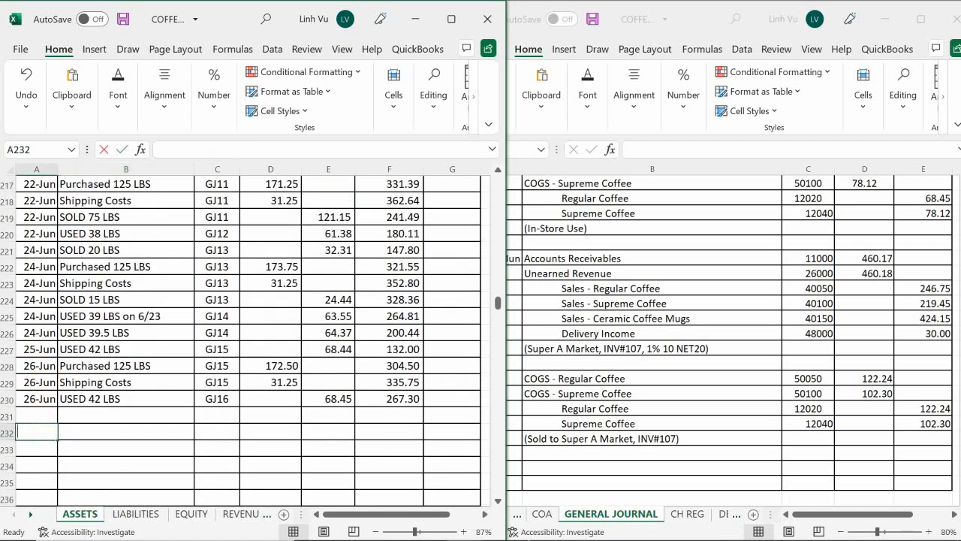
pyautogui.press('BackSpace')
pyautogui.press('Up')
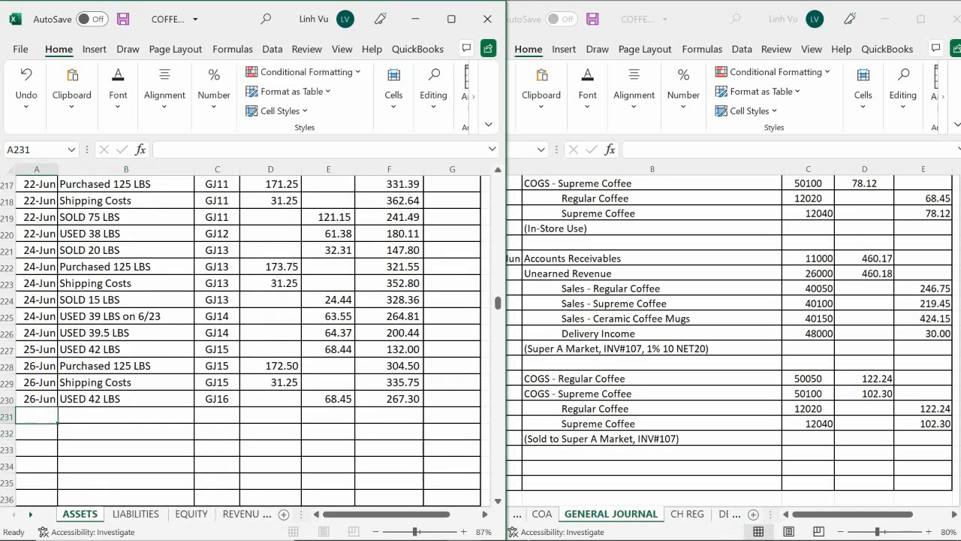
pyautogui.write('6/24')
pyautogui.press('Tab')
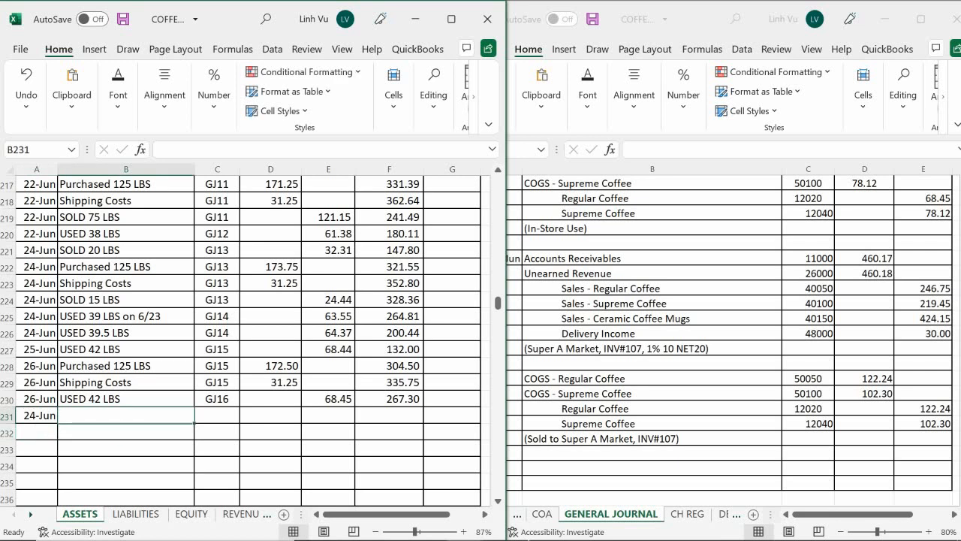
# Enter item SOLD 75 LBS in B231 of the Regular Coffee ledger
pyautogui.write('=')
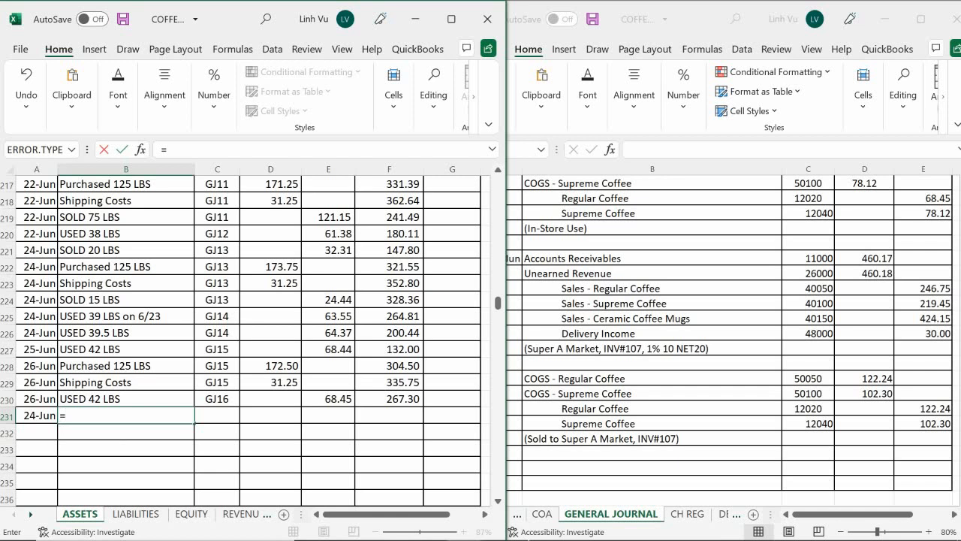
pyautogui.press('BackSpace')
pyautogui.write('SOLD')
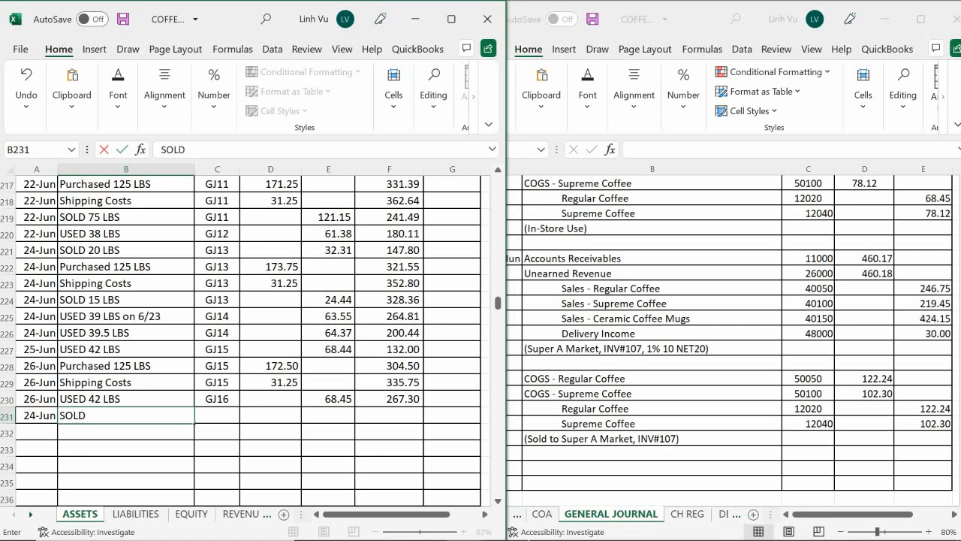
pyautogui.write('75')
pyautogui.press('Return')
# Enter post reference GJ16 in C231 for the 75 LBS regular coffee sale
pyautogui.press('Up')
pyautogui.press('Right')
pyautogui.write('G')
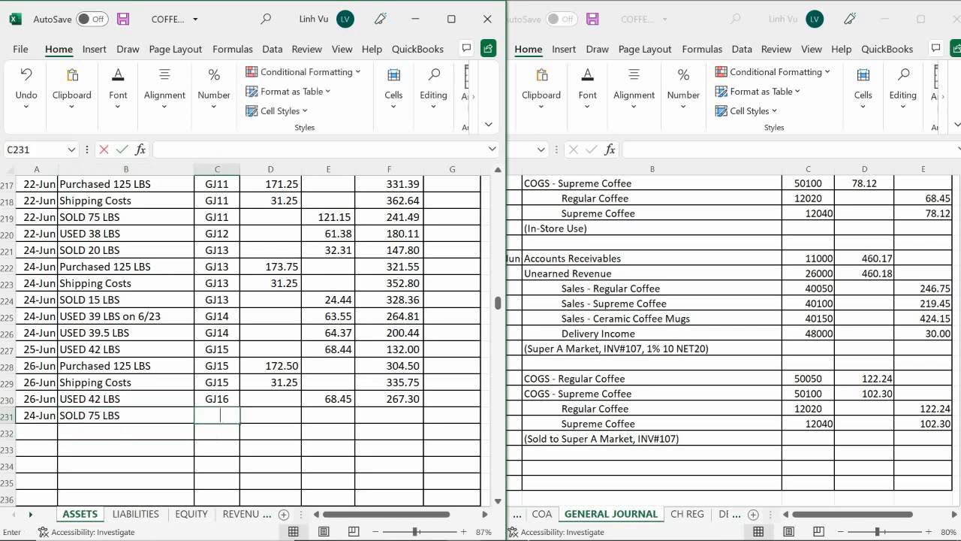
pyautogui.write('=')
pyautogui.press('Up')
pyautogui.press('Return')
pyautogui.press('Right')
pyautogui.press('Up')
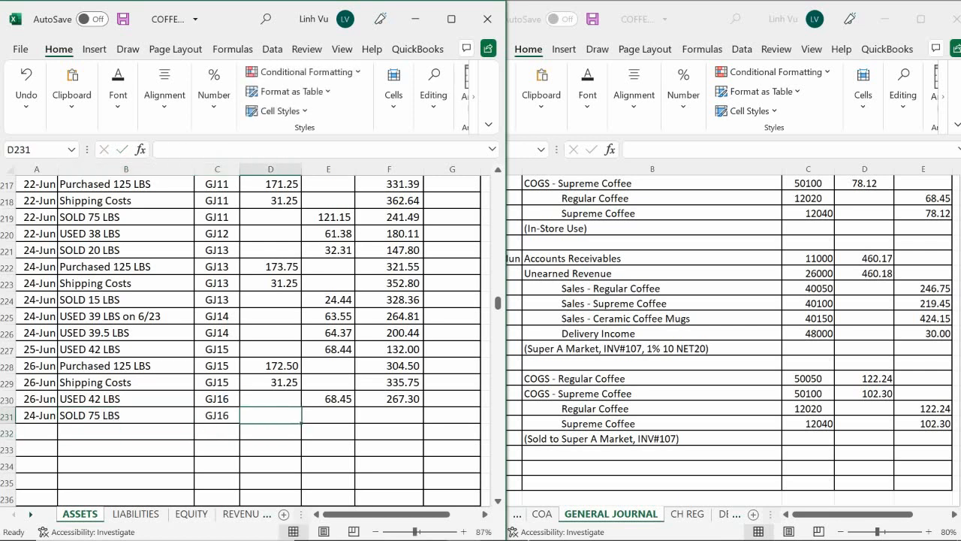
# Enter credit 122.24 in E231 and extend the Regular Coffee running balance formula from F230 to F231
pyautogui.press('Right')
pyautogui.write('122.24')
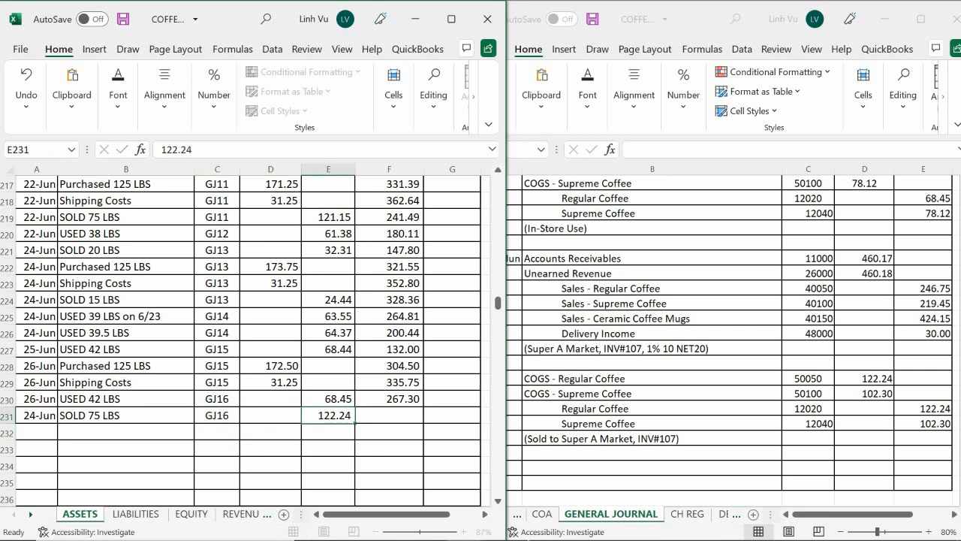
pyautogui.press('Return')
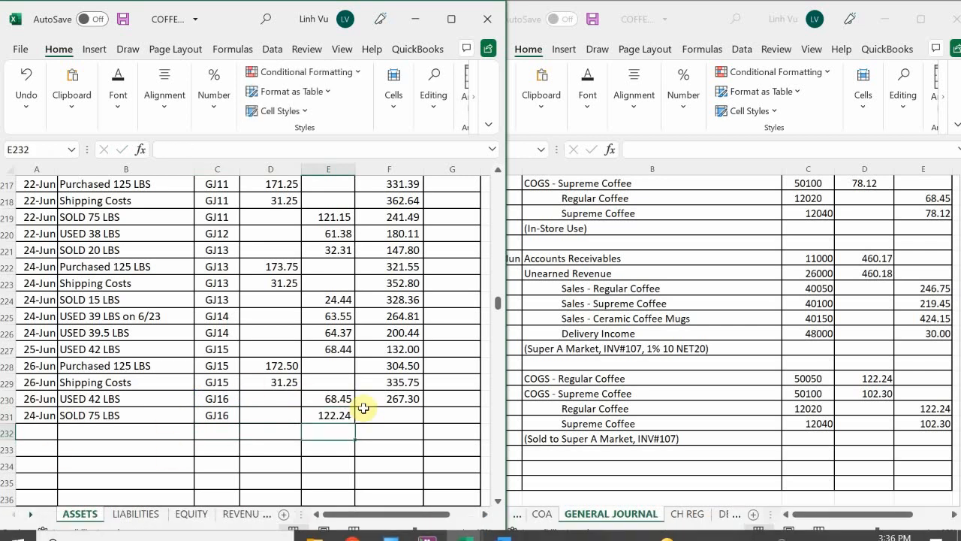
pyautogui.click(398, 398)
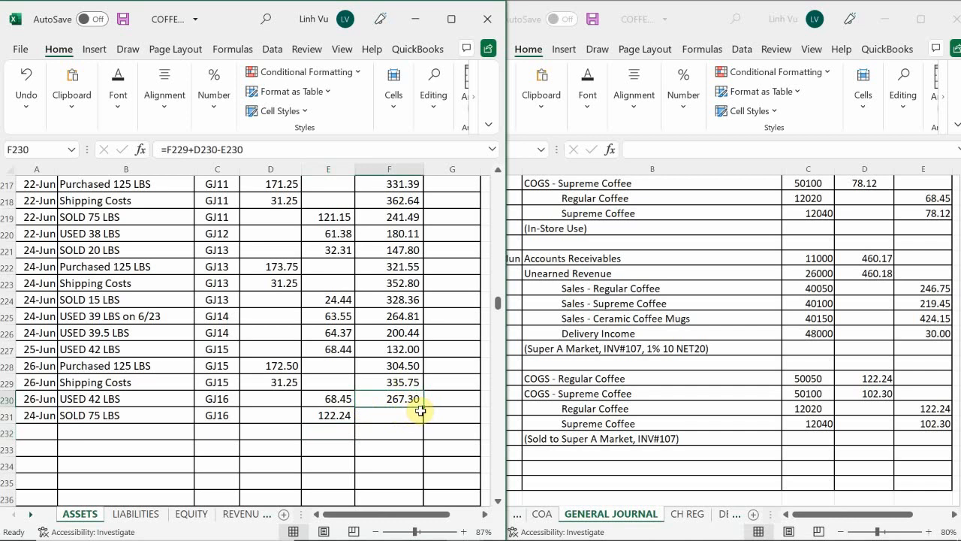
pyautogui.moveTo(424, 407); pyautogui.dragTo(422, 423)
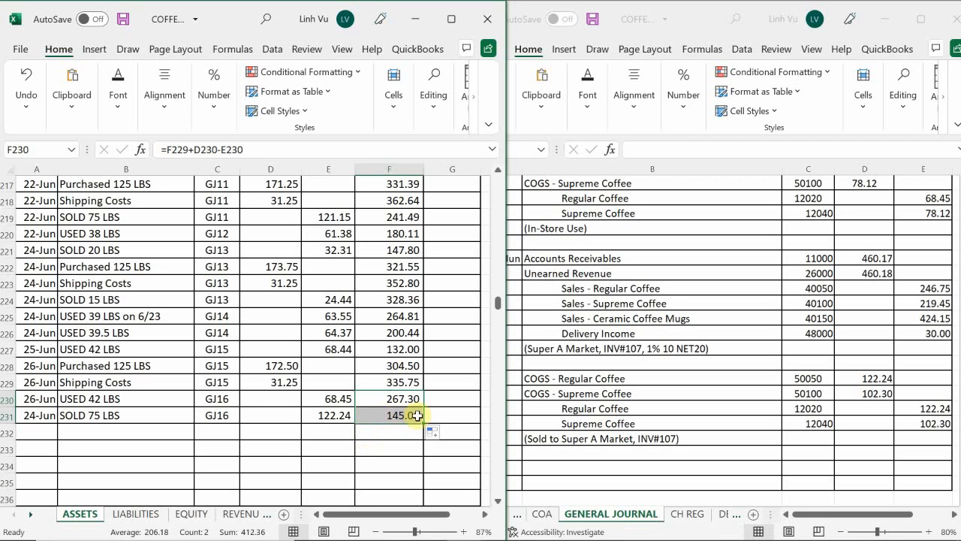
# Check the regular coffee balance in the COFFEE CAFE INVENTORY ABSWERS 1.10 workbook against the ledger, and return to the ledger workbook
pyautogui.moveTo(465, 535)
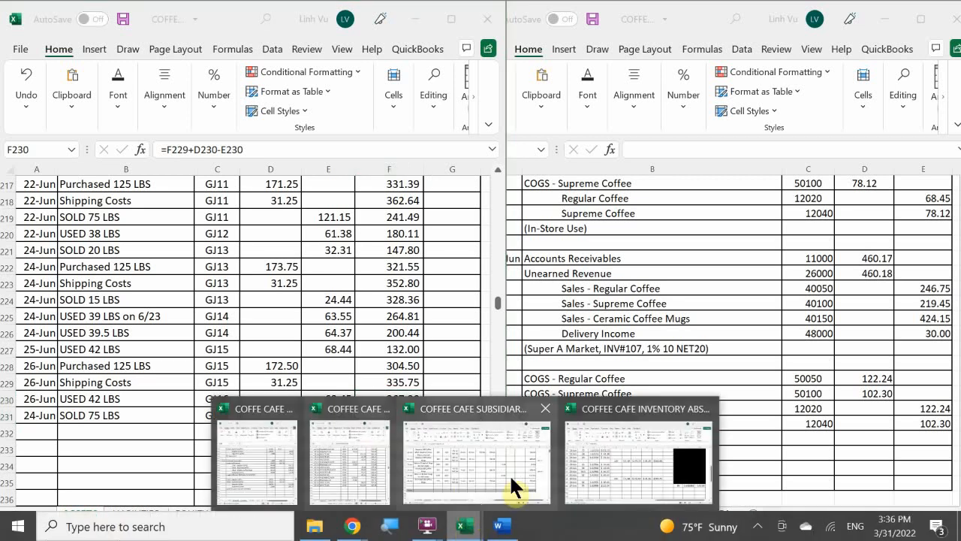
pyautogui.click(623, 460)
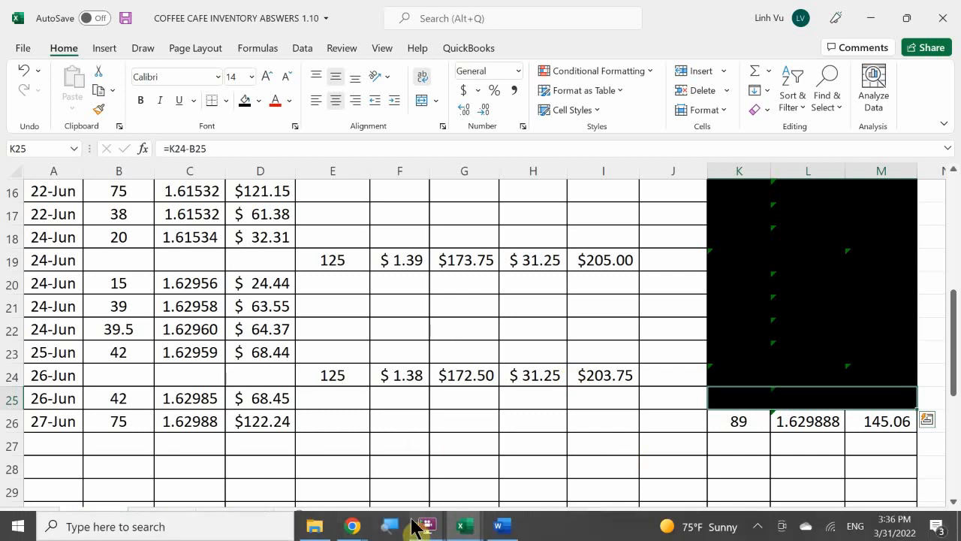
pyautogui.moveTo(467, 526)
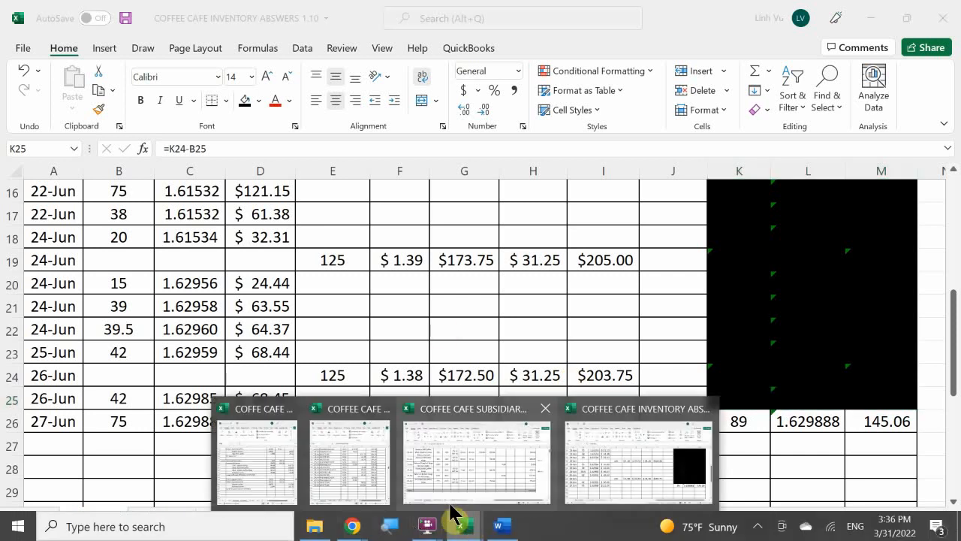
pyautogui.click(274, 498)
pyautogui.click(359, 484)
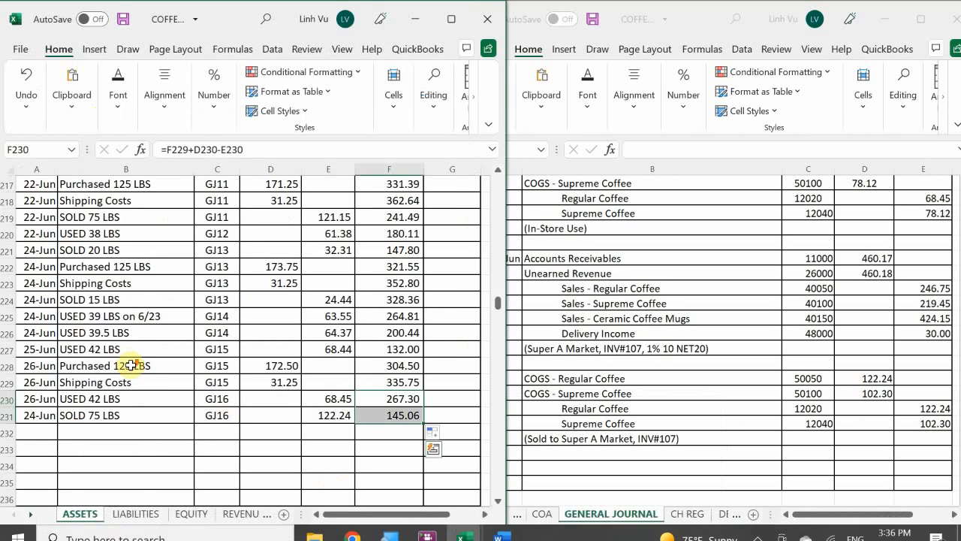
# Start a new posting row in the Supreme Coffee asset ledger with date 27-Jun in A276
pyautogui.scroll(-11, 133, 368)
pyautogui.scroll(-5, 133, 385)
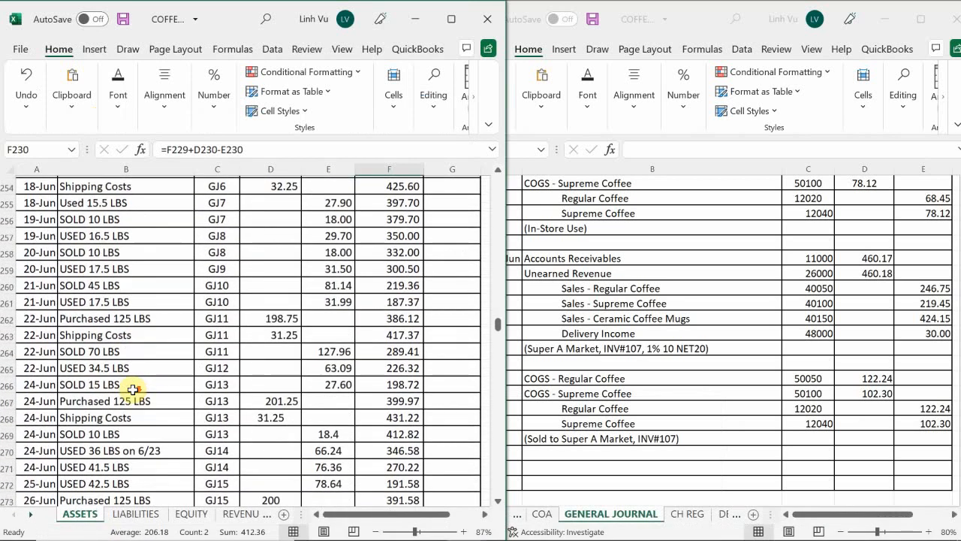
pyautogui.scroll(-1, 112, 383)
pyautogui.scroll(1, 70, 369)
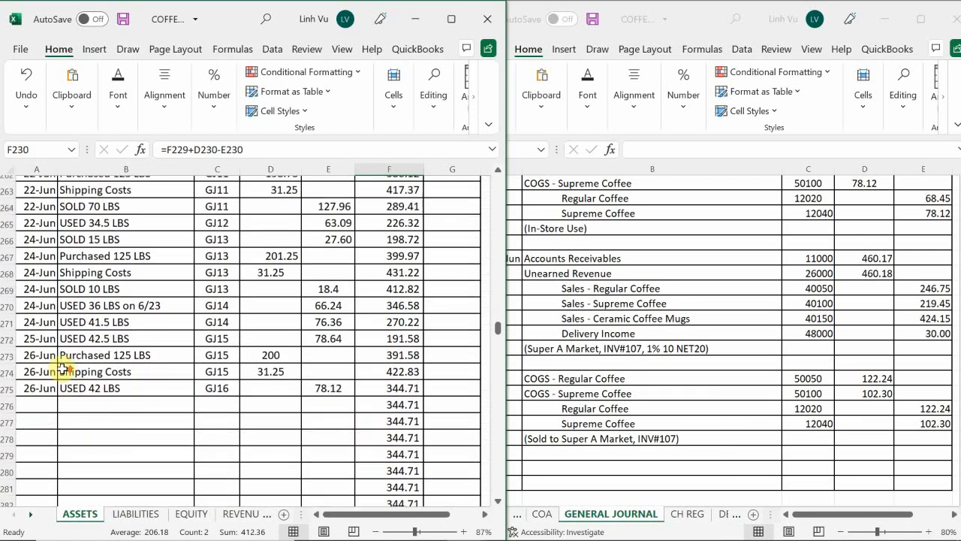
pyautogui.click(47, 417)
pyautogui.write('6/')
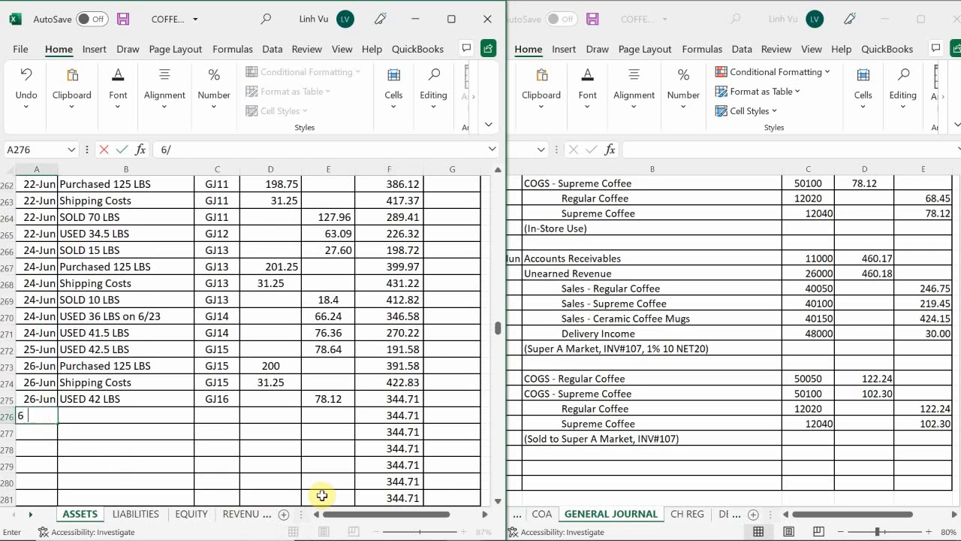
pyautogui.write('27')
pyautogui.press('Return')
pyautogui.press('Up')
pyautogui.press('Right')
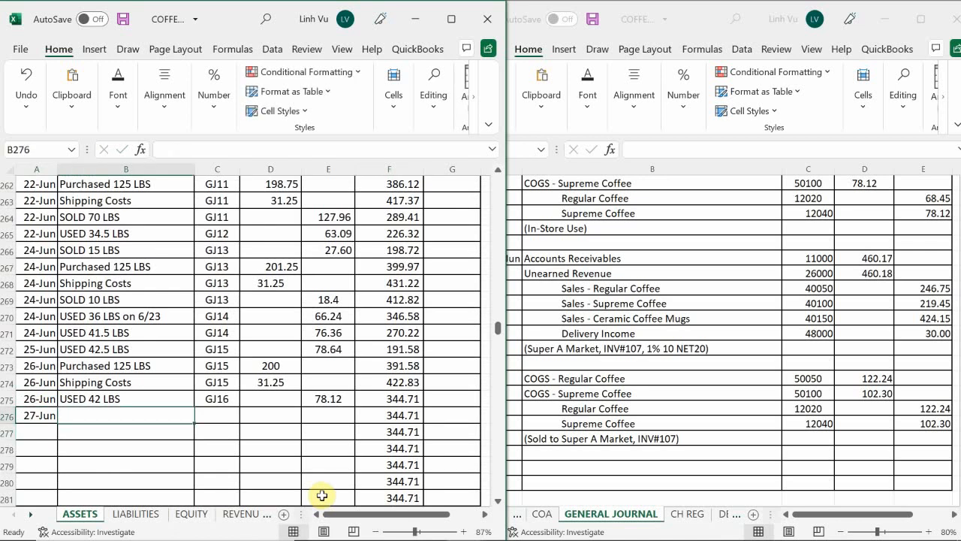
# Enter item SOLD 55 LBS in B276 and post reference GJ16 in C276 of the Supreme Coffee ledger
pyautogui.write('SOLD')
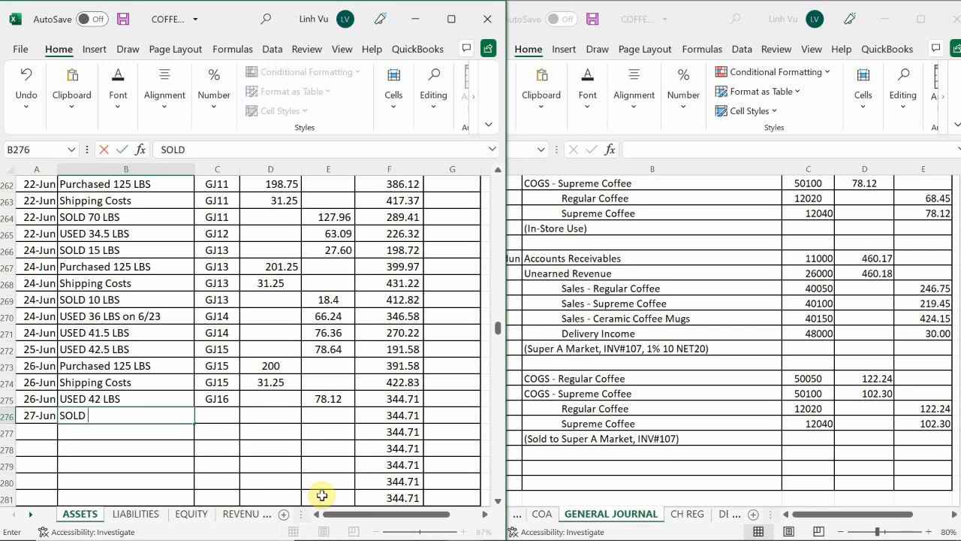
pyautogui.write(' 55 LBS')
pyautogui.press('Tab')
pyautogui.write('GJ')
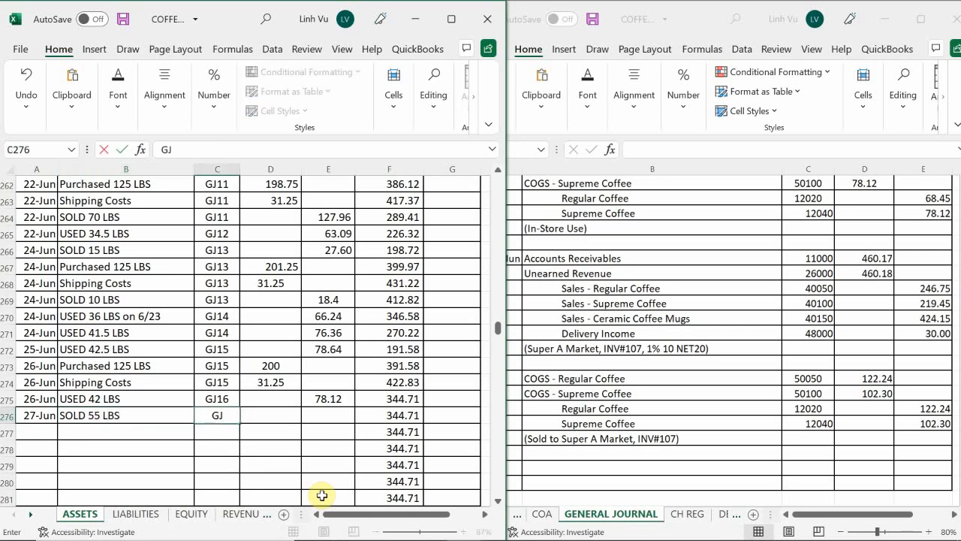
pyautogui.write('16')
pyautogui.press('Return')
# Enter credit 102.30 in E276 for the 55 LBS supreme coffee sale
pyautogui.press('Right')
pyautogui.press('Up')
pyautogui.press('Right')
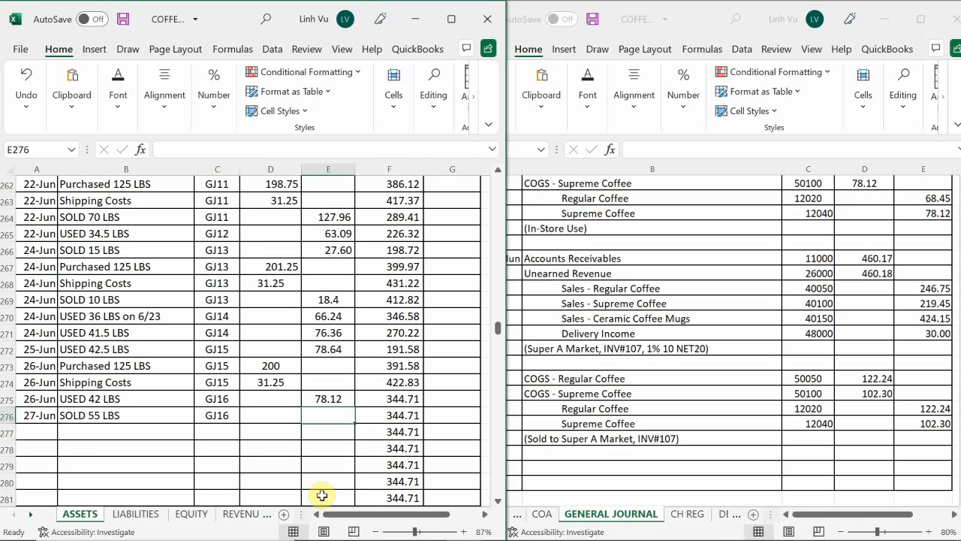
pyautogui.write('102.30')
pyautogui.press('Return')
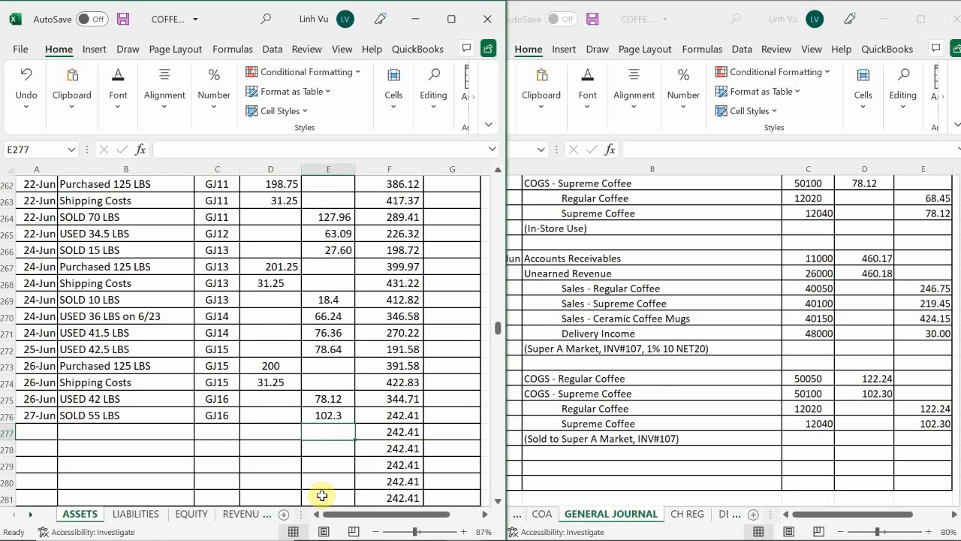
# Check the supreme coffee inventory on hand in the COFFEE CAFE INVENTORY ABSWERS 1.10 workbook against the ledger balance
pyautogui.moveTo(496, 535)
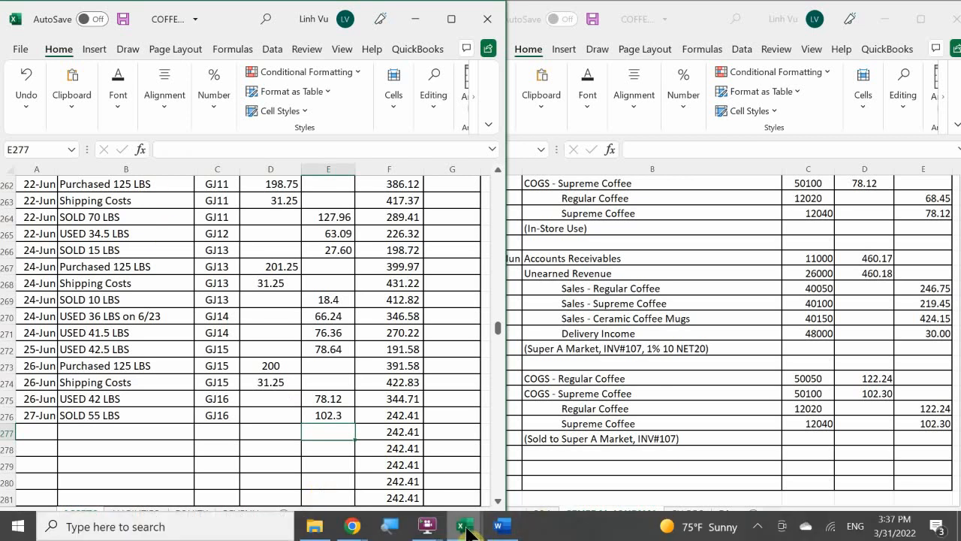
pyautogui.moveTo(467, 532)
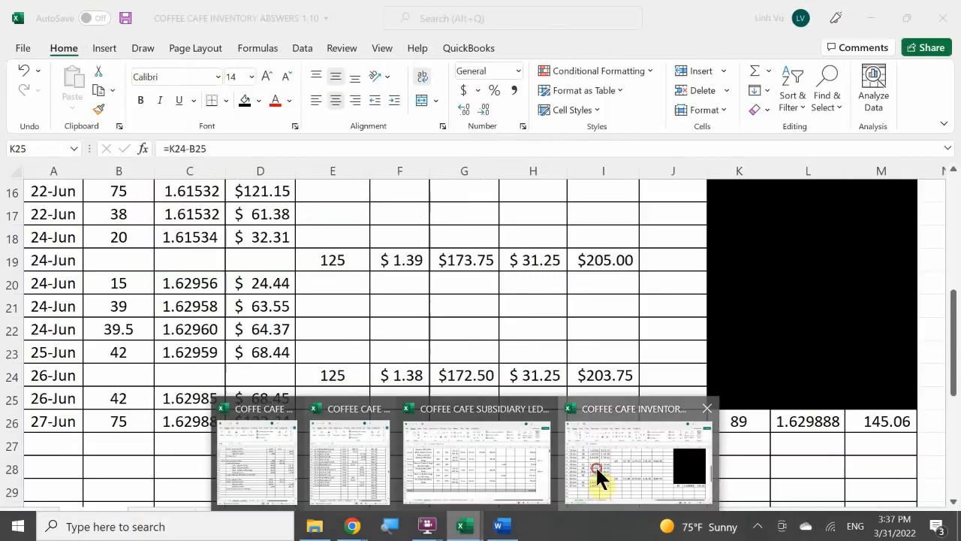
pyautogui.click(596, 470)
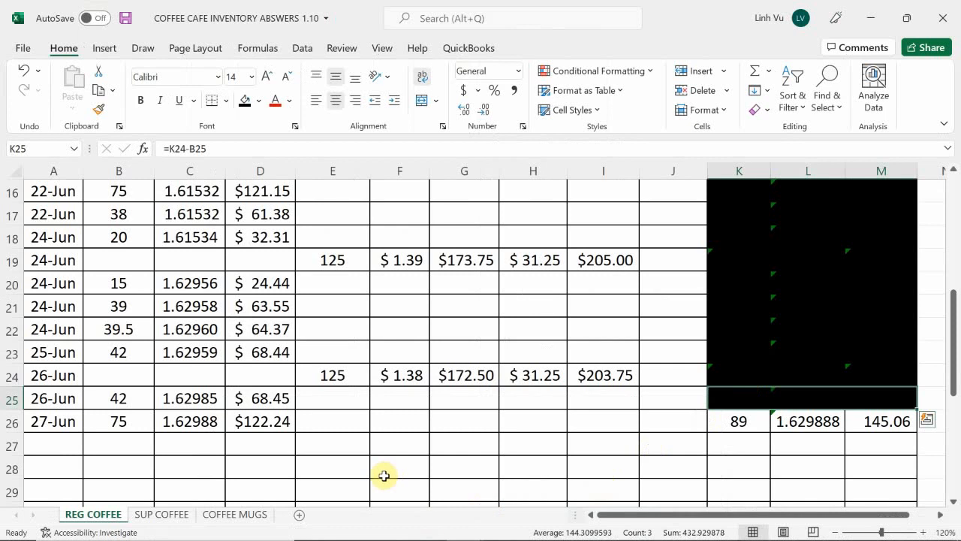
pyautogui.click(231, 517)
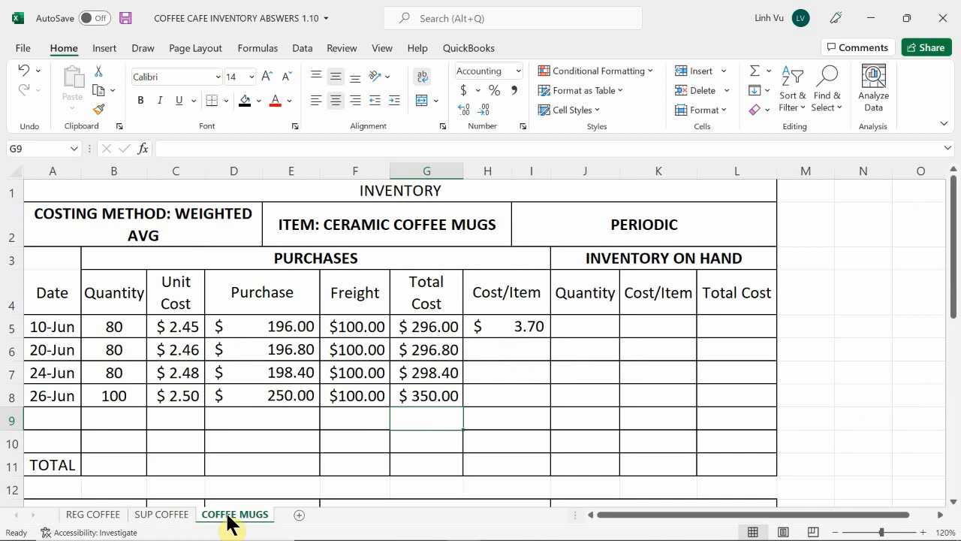
pyautogui.click(192, 517)
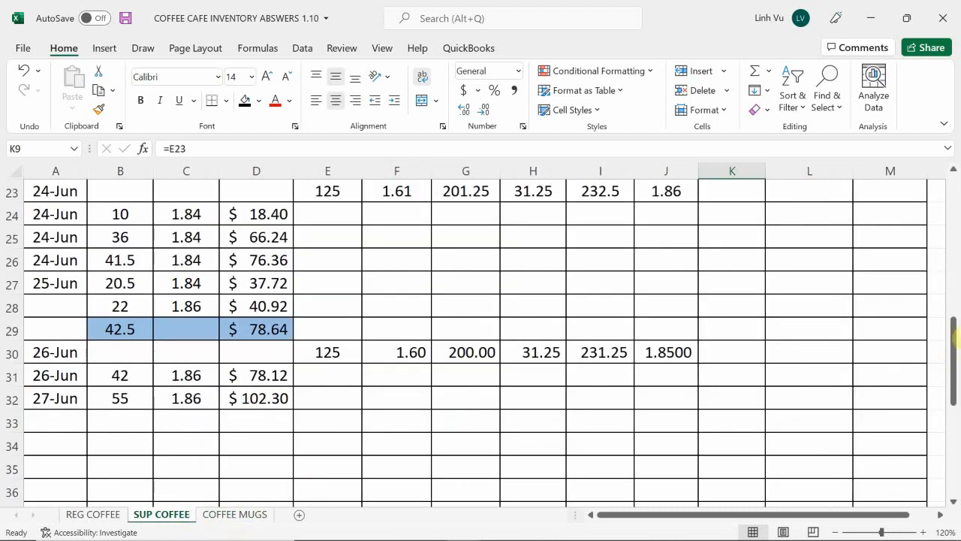
pyautogui.scroll(4, 924, 312)
pyautogui.scroll(4, 924, 312)
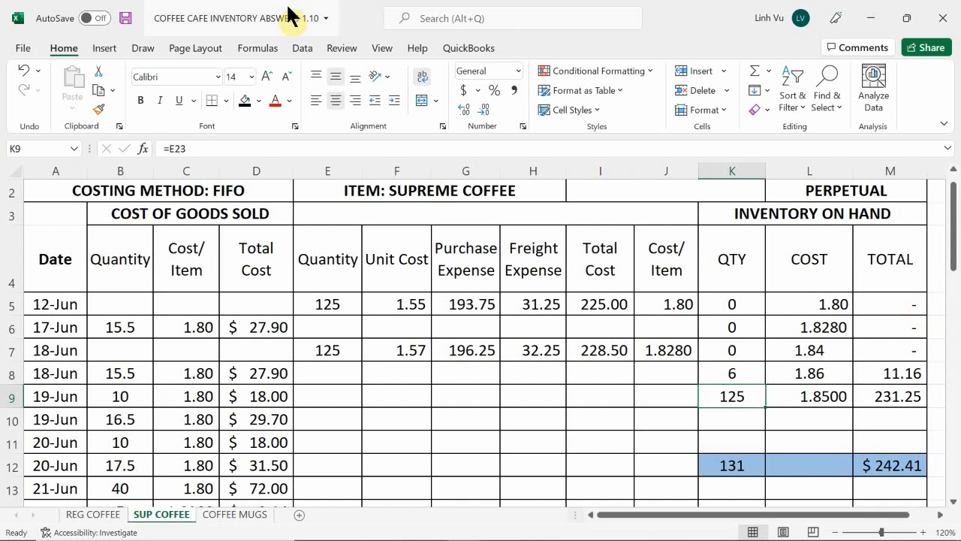
# Switch to the CUSTOMERS sheet of the COFFEE CAFE SUBSIDIARY LEDGER ABSWERS 1.10 workbook and review invoice 107 in the Word document
pyautogui.moveTo(433, 536)
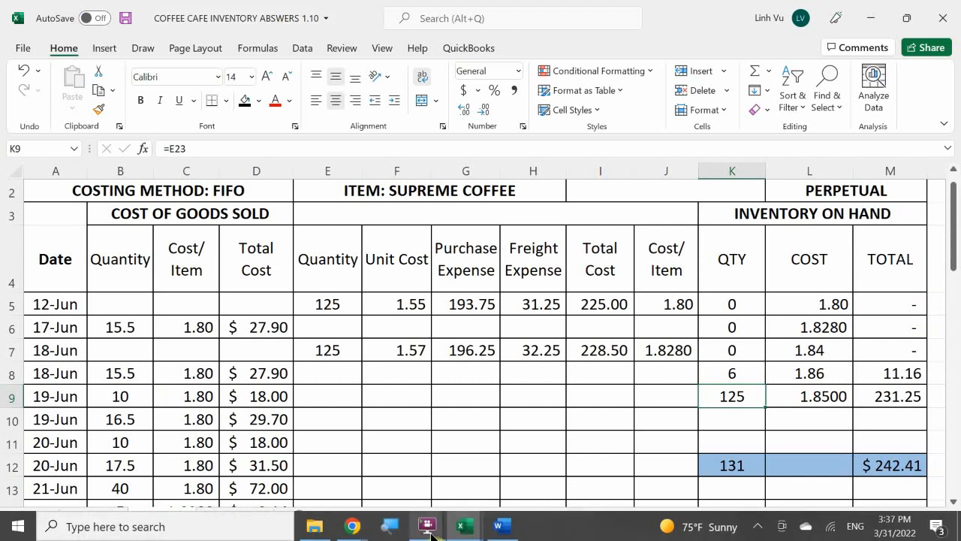
pyautogui.moveTo(464, 524)
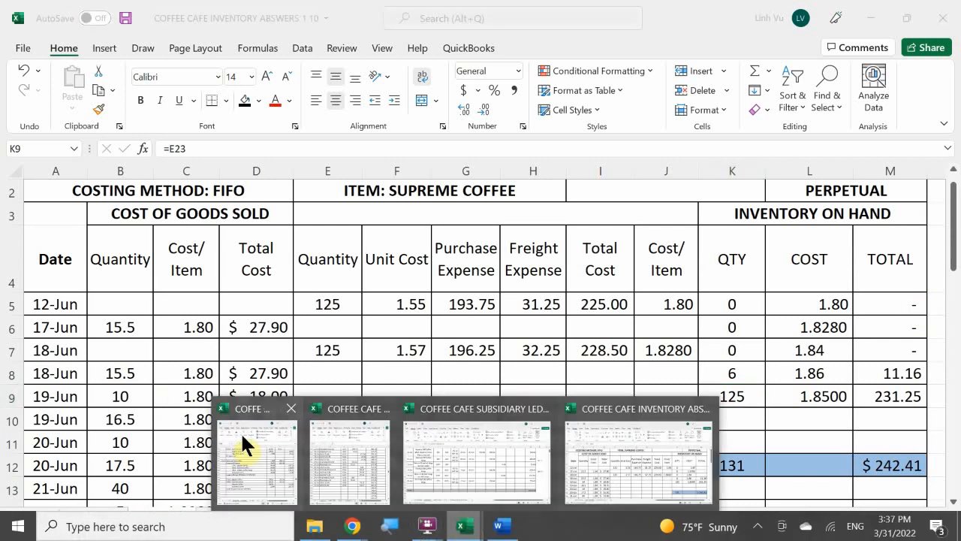
pyautogui.moveTo(234, 428)
pyautogui.click(255, 455)
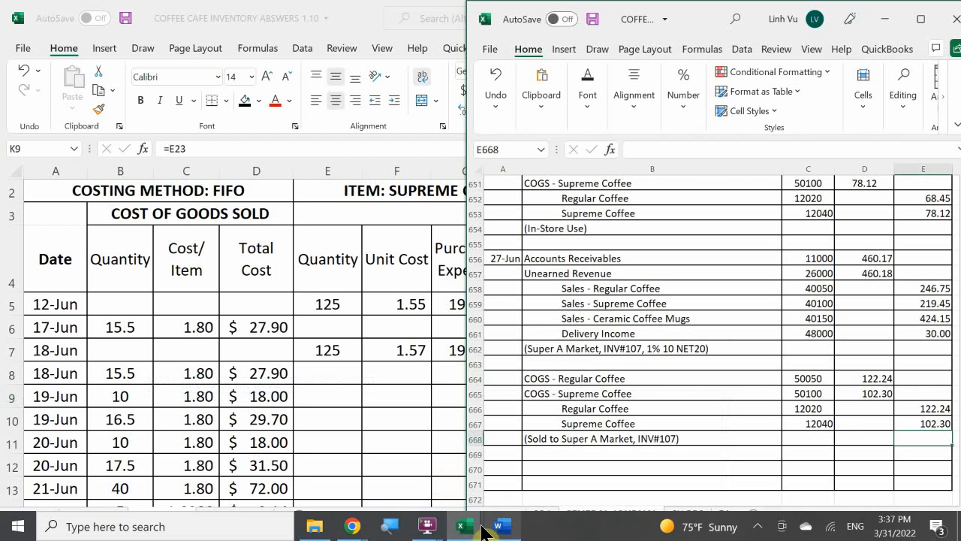
pyautogui.moveTo(469, 530)
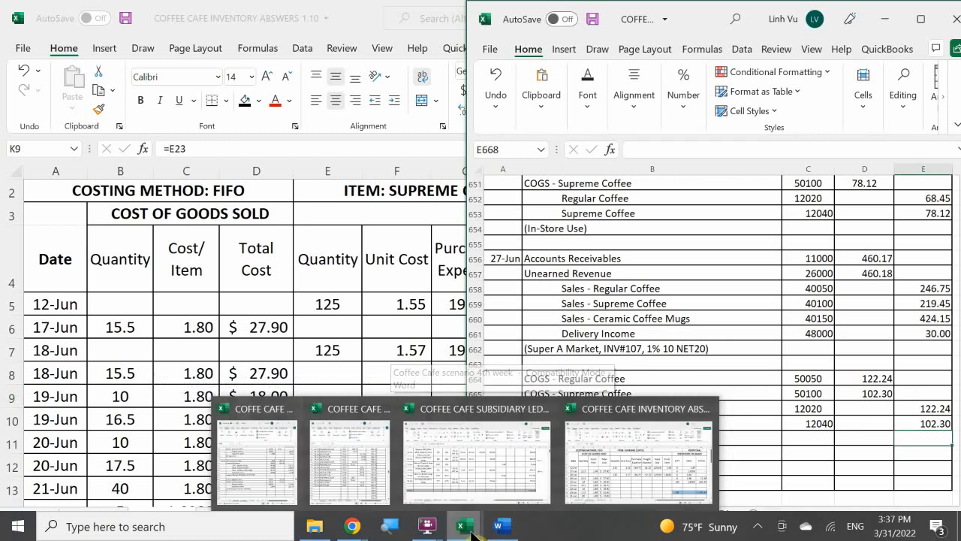
pyautogui.click(482, 474)
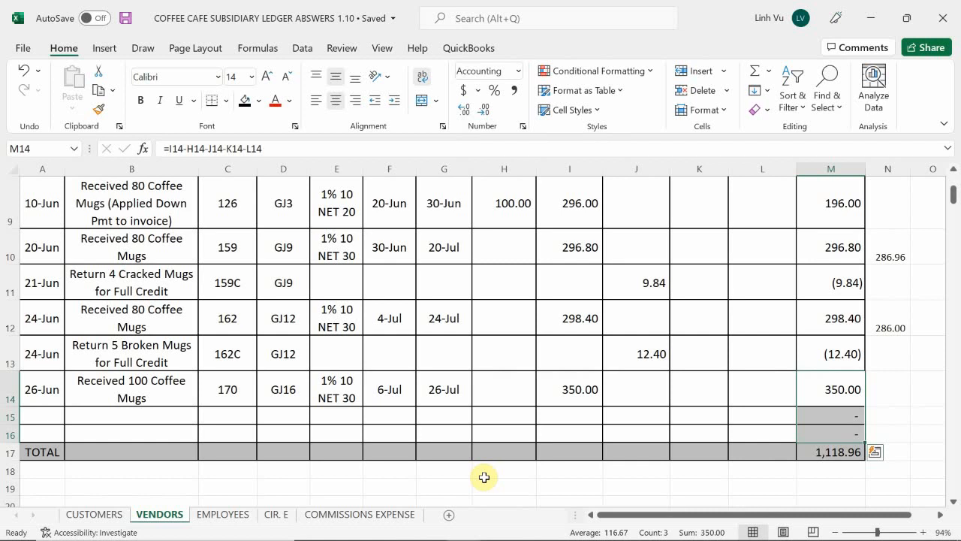
pyautogui.click(95, 517)
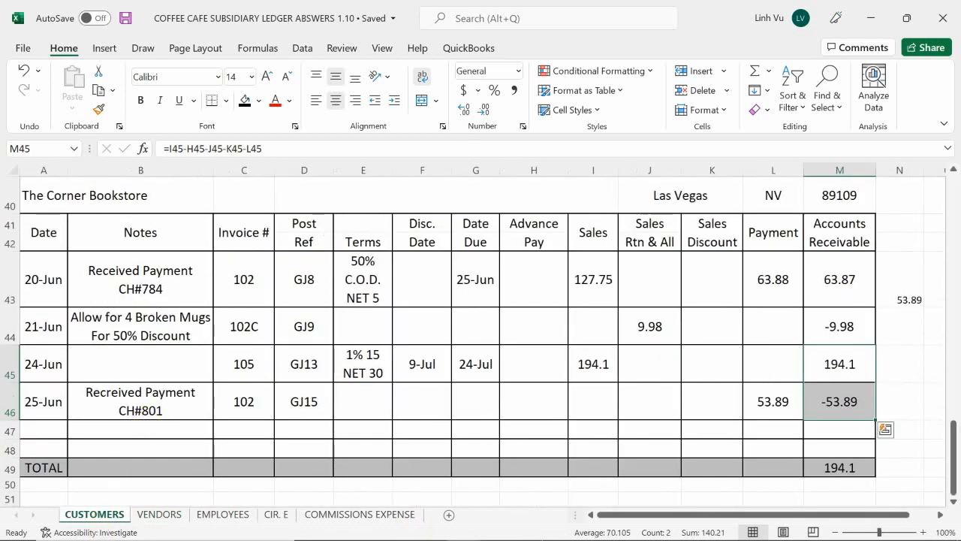
pyautogui.click(499, 527)
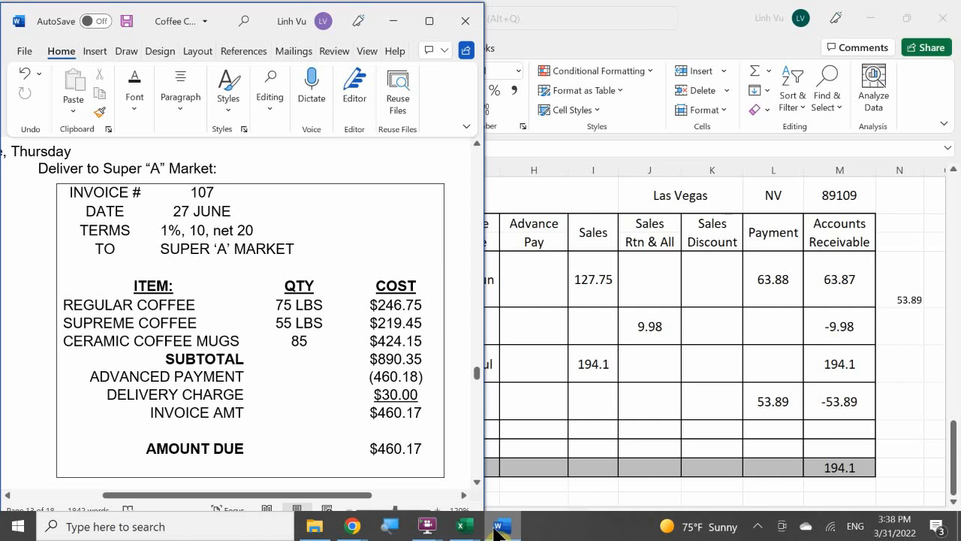
pyautogui.click(497, 529)
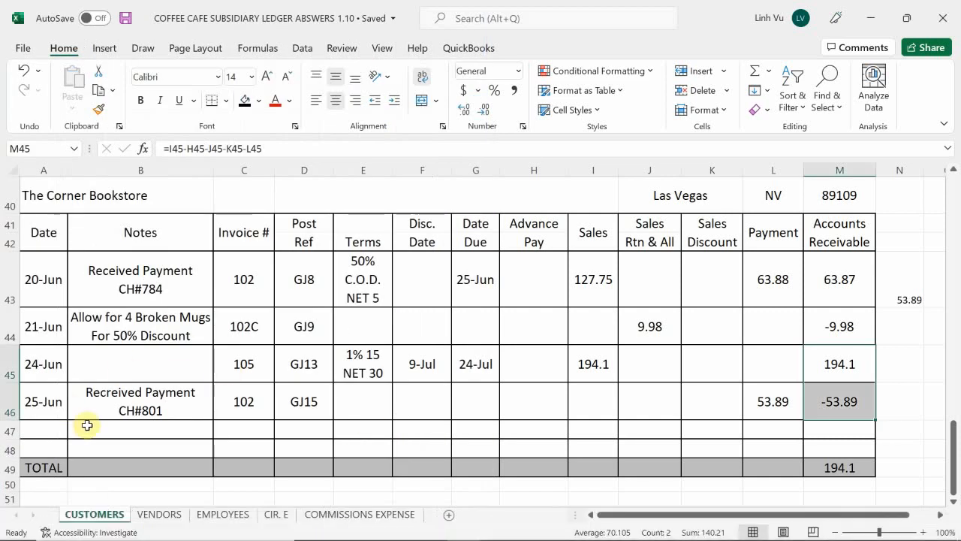
pyautogui.scroll(13, 88, 425)
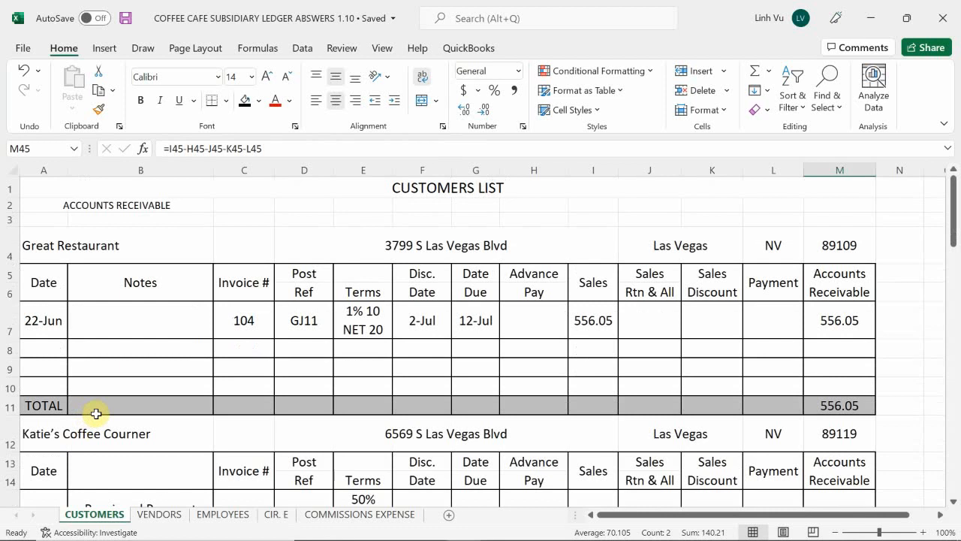
pyautogui.scroll(-3, 96, 413)
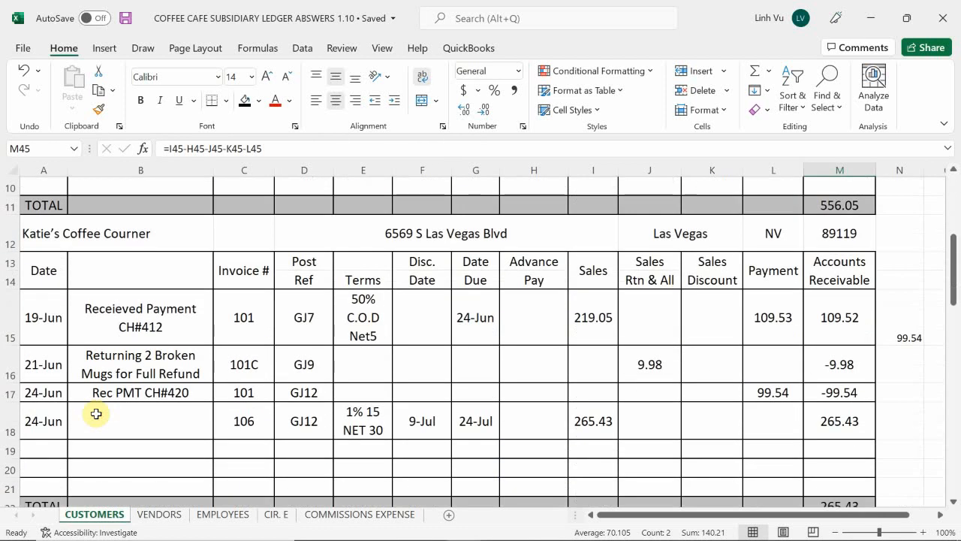
pyautogui.click(60, 447)
pyautogui.write('6/')
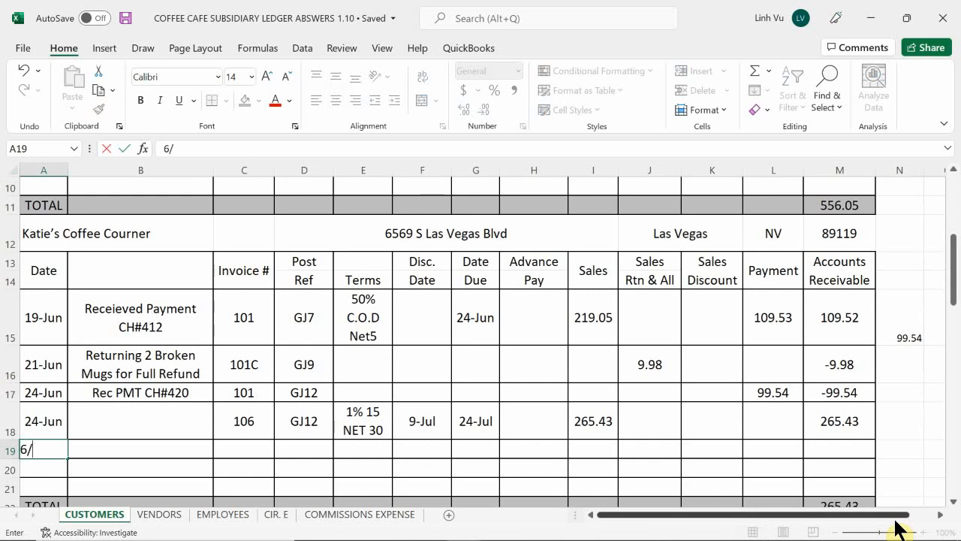
pyautogui.press('BackSpace')
pyautogui.press('BackSpace')
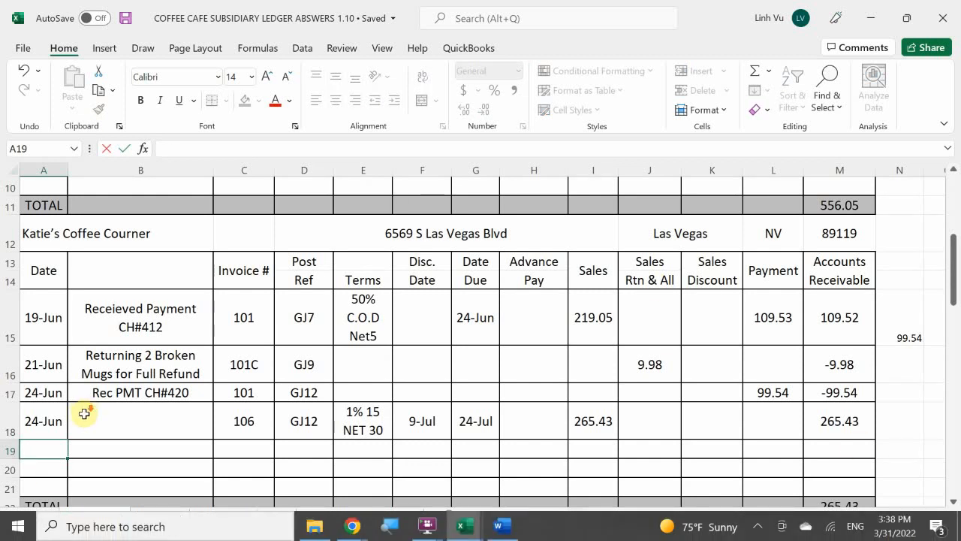
# Start a new row in the Super "A" Market customer account with date 27-Jun in A32
pyautogui.scroll(-4, 85, 413)
pyautogui.click(50, 426)
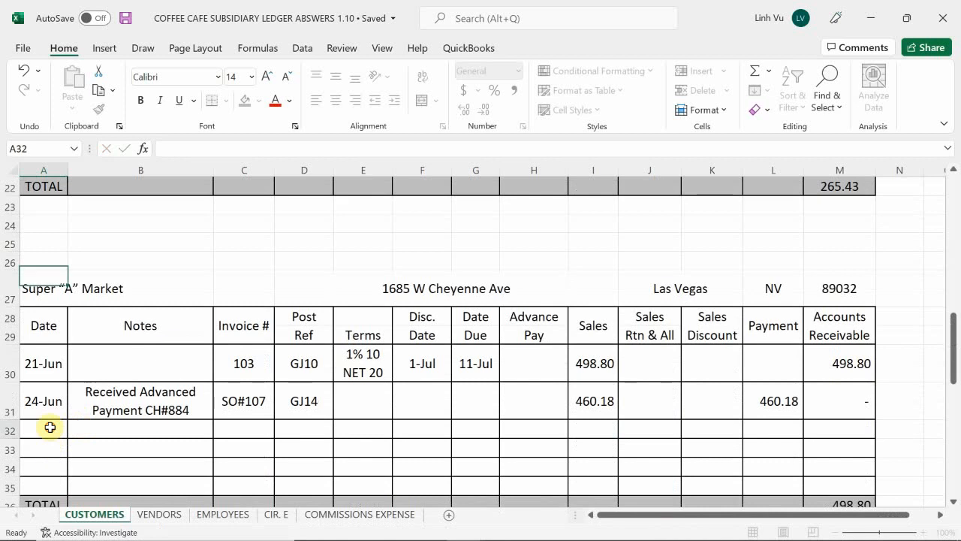
pyautogui.write('6')
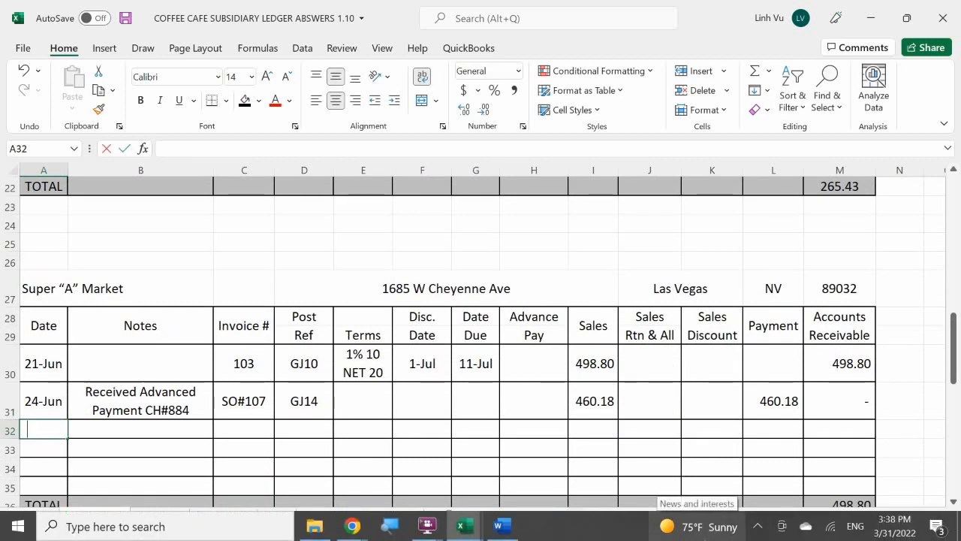
pyautogui.write('6/27')
pyautogui.press('Right')
pyautogui.press('Up')
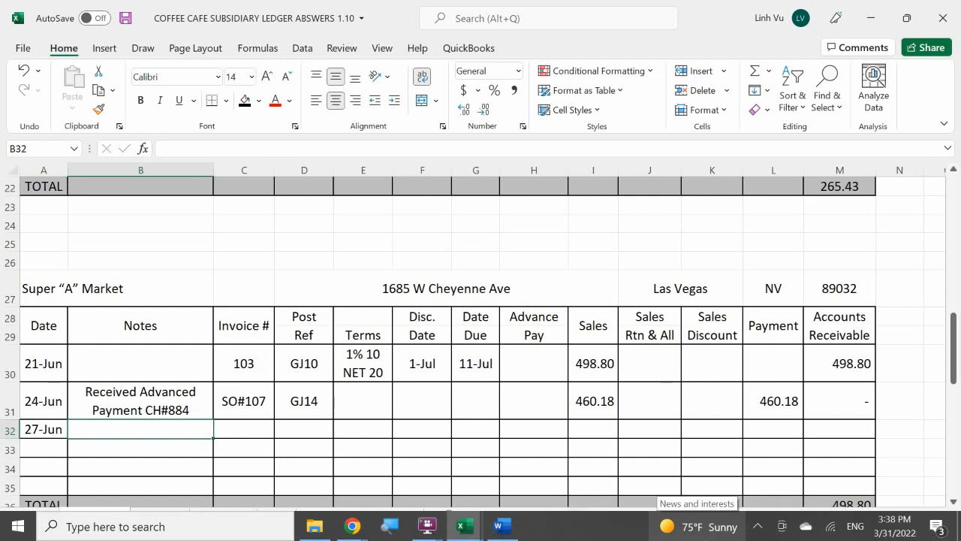
# Enter invoice number 107 in C32 and post reference GJ16 in D32 for the 27-Jun row
pyautogui.press('Right')
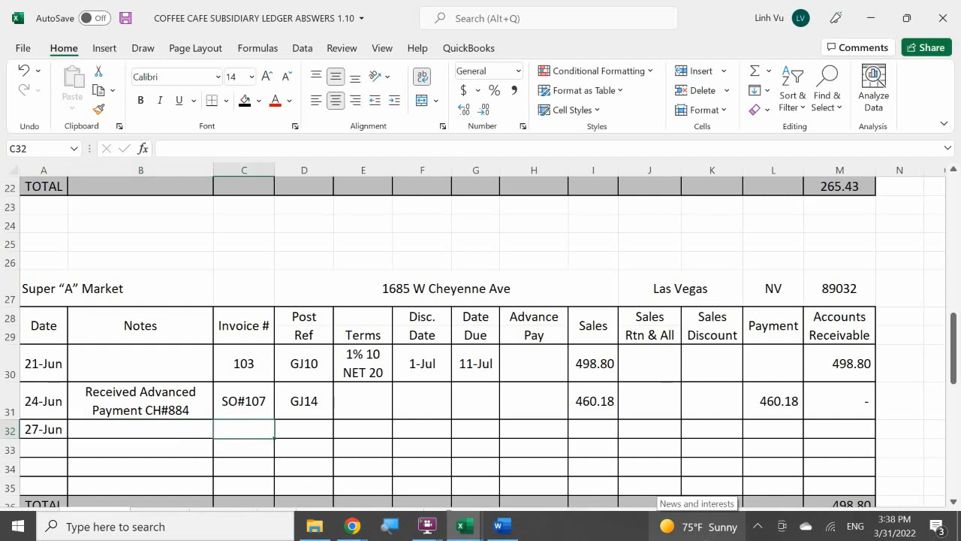
pyautogui.write('107')
pyautogui.press('Return')
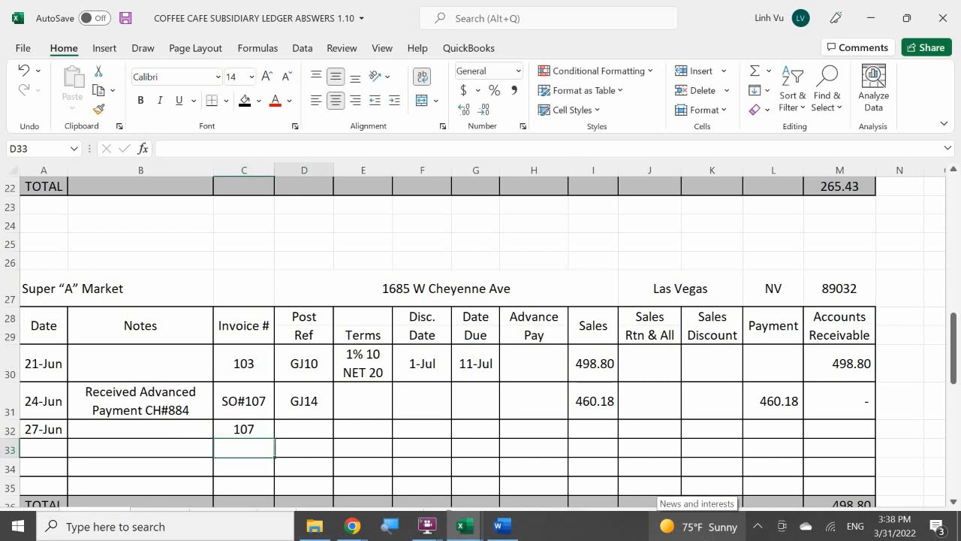
pyautogui.press('Up')
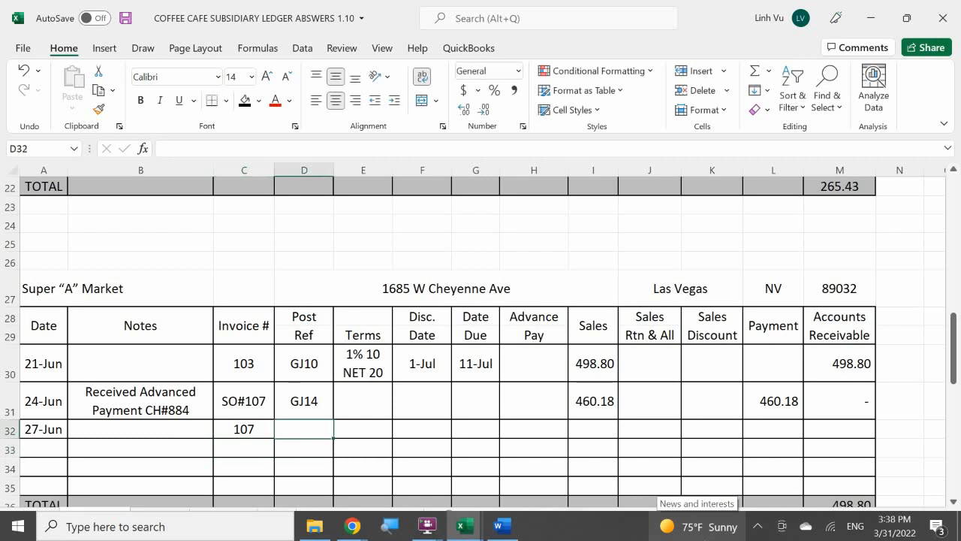
pyautogui.write('GJ')
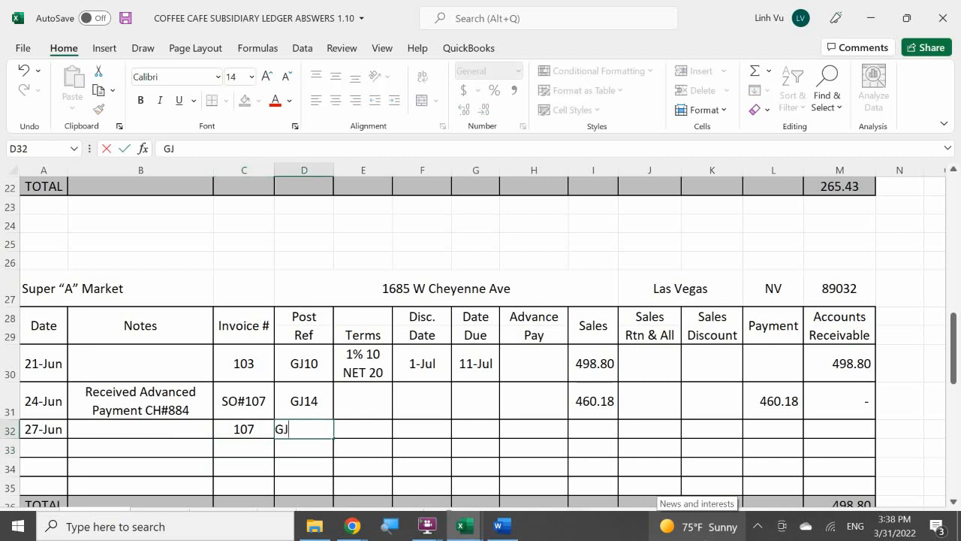
pyautogui.write('16')
pyautogui.press('Return')
# Enter the note "Applied Advance PMT on Invoice" in B32 of the Super "A" Market account
pyautogui.press('Left')
pyautogui.press('Left')
pyautogui.press('Up')
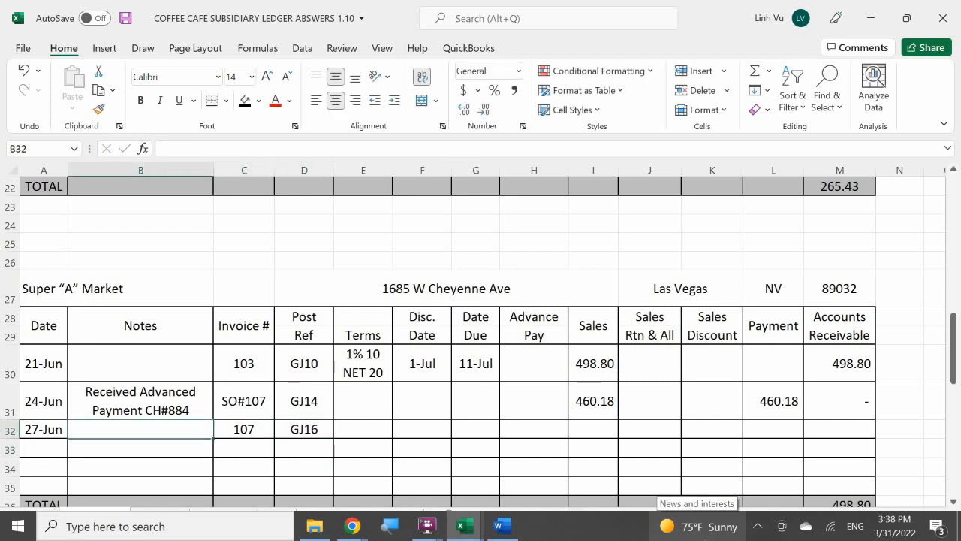
pyautogui.write('Aook')
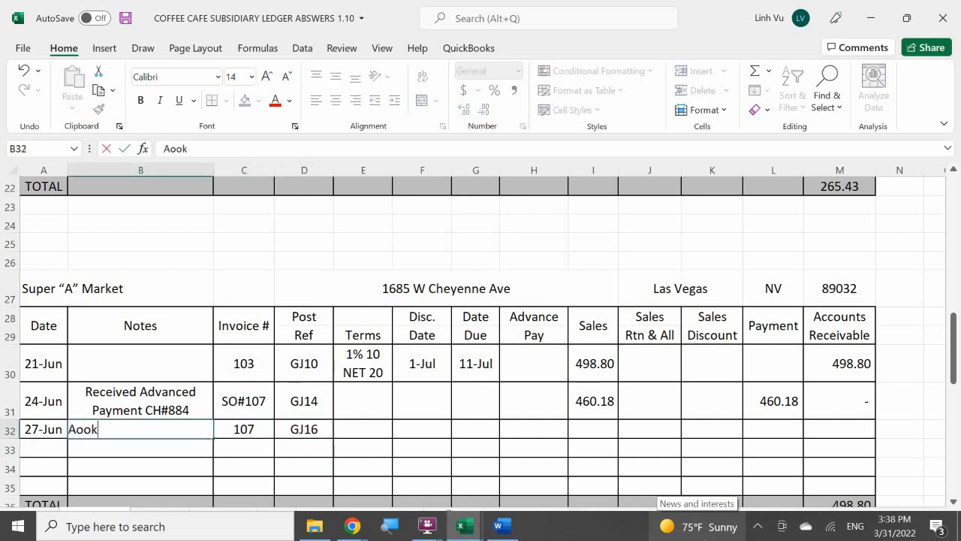
pyautogui.press('BackSpace')
pyautogui.press('BackSpace')
pyautogui.press('BackSpace')
pyautogui.write('pplied Ad')
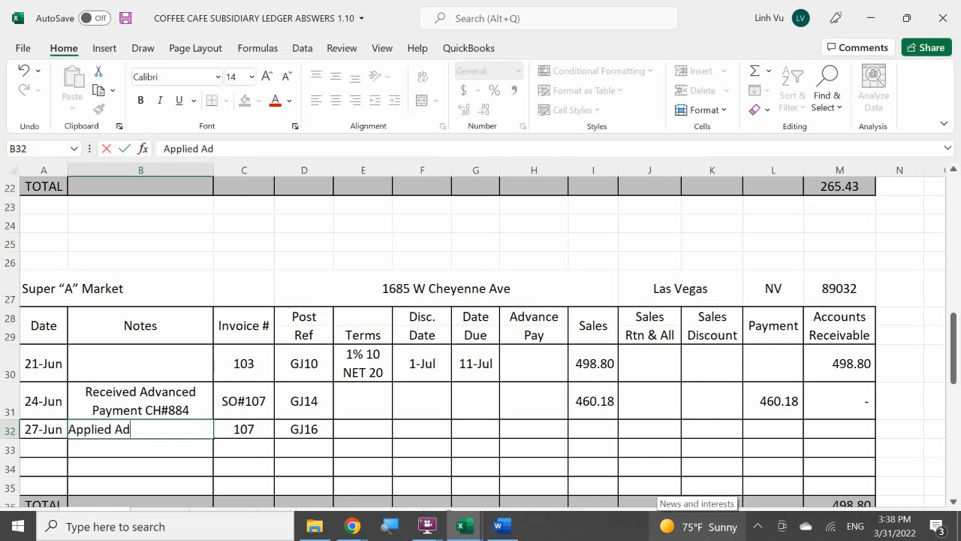
pyautogui.write('vance PMY')
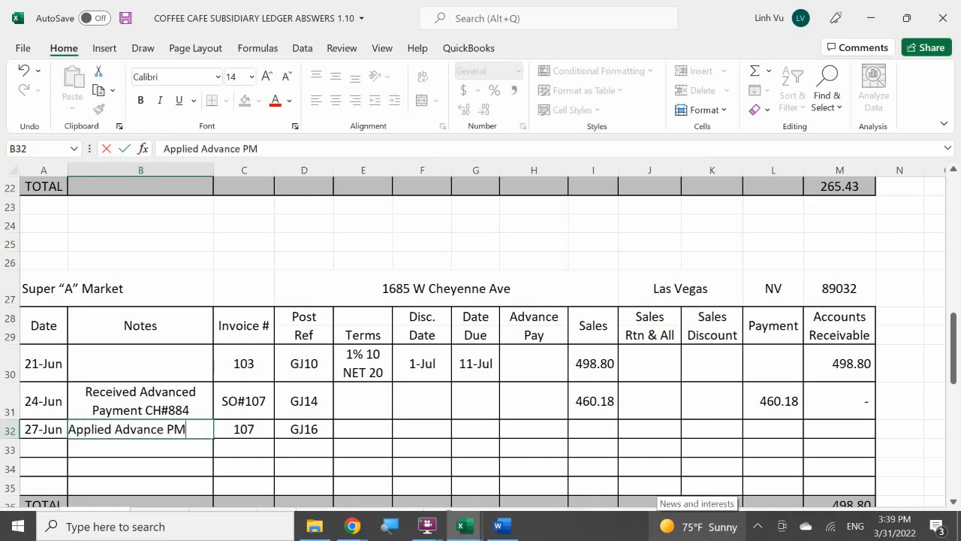
pyautogui.press('BackSpace')
pyautogui.write('T on Incoinc')
pyautogui.press('BackSpace')
pyautogui.press('BackSpace')
pyautogui.press('BackSpace')
pyautogui.press('BackSpace')
pyautogui.press('BackSpace')
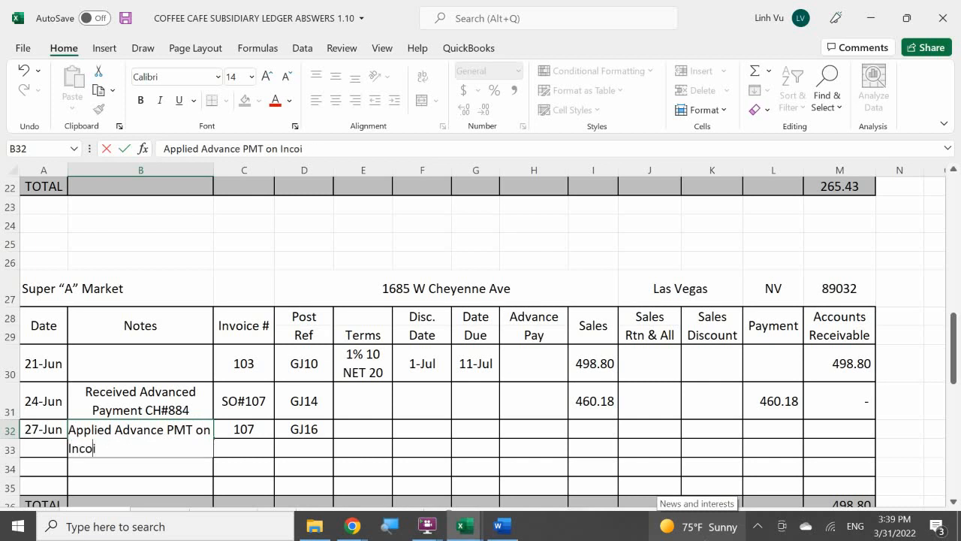
pyautogui.write('v')
pyautogui.press('BackSpace')
pyautogui.write('voice')
pyautogui.press('Return')
# Fill the terms in E32 with the formula =E30 to reuse the 1% 10 NET 20 terms
pyautogui.press('Right')
pyautogui.press('Up')
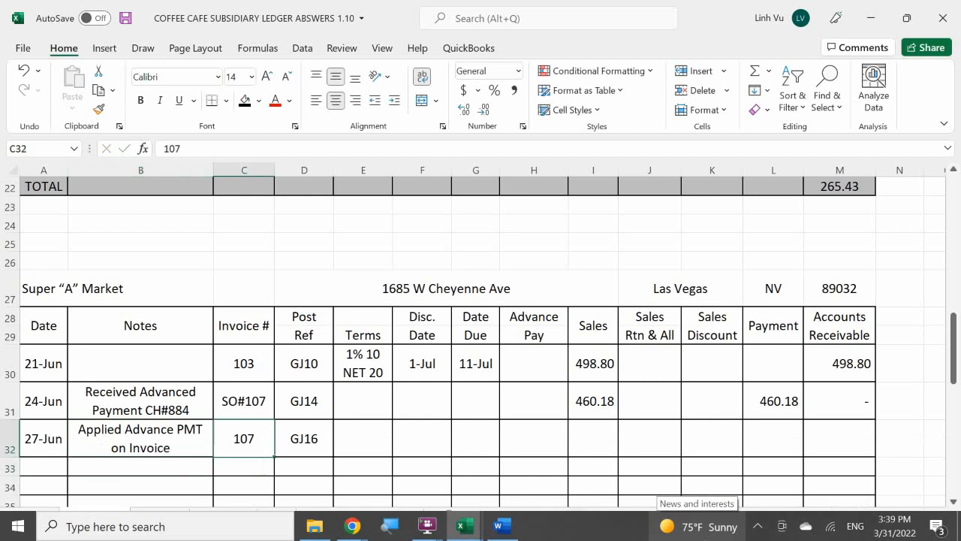
pyautogui.press('Right')
pyautogui.press('Right')
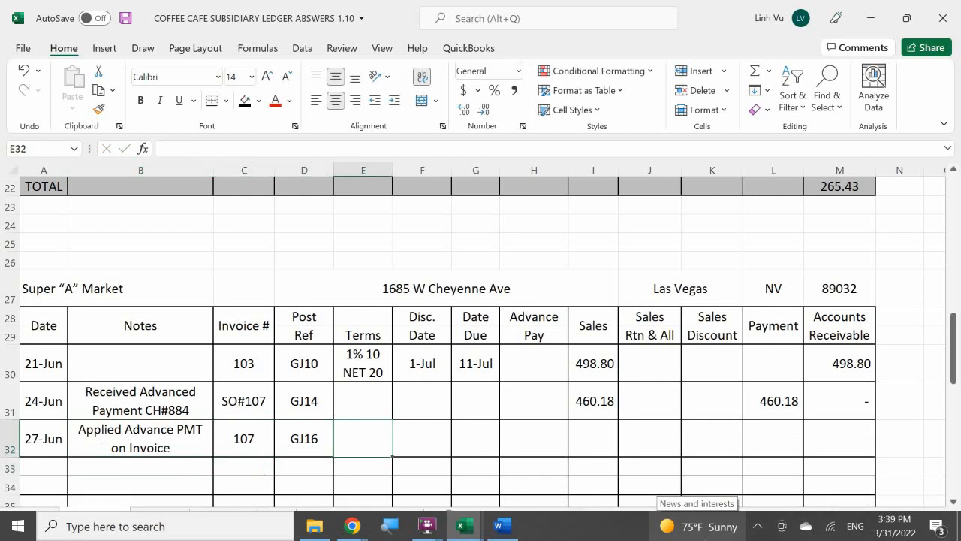
pyautogui.write('=')
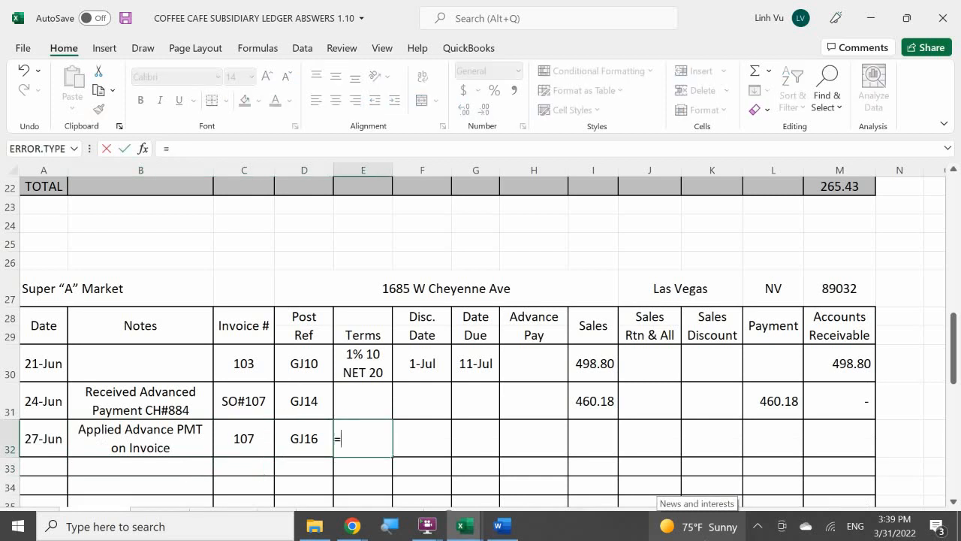
pyautogui.press('Up')
pyautogui.press('Up')
pyautogui.press('Up')
pyautogui.press('Down')
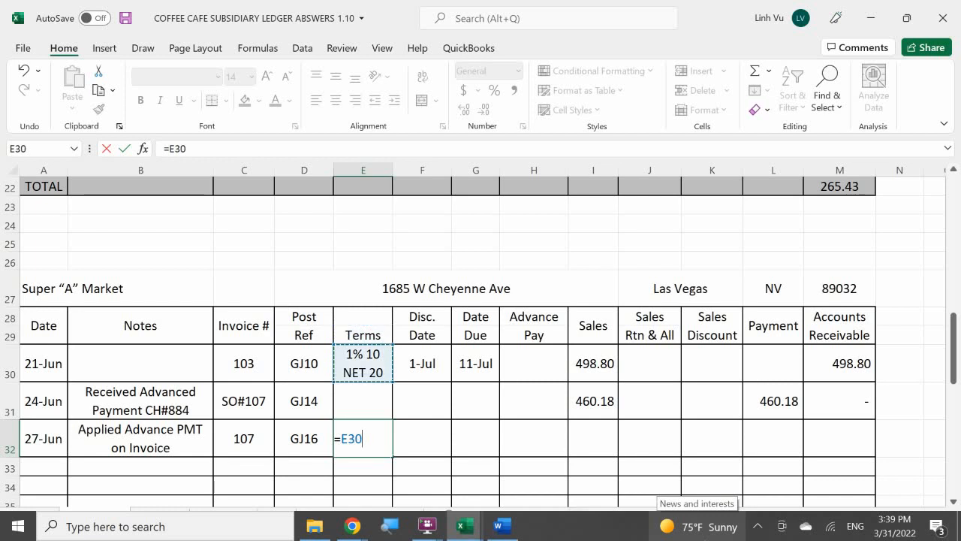
pyautogui.press('Return')
# Calculate the discount date for the 27-Jun invoice in F32 with the formula =A32+10
pyautogui.press('Right')
pyautogui.press('Up')
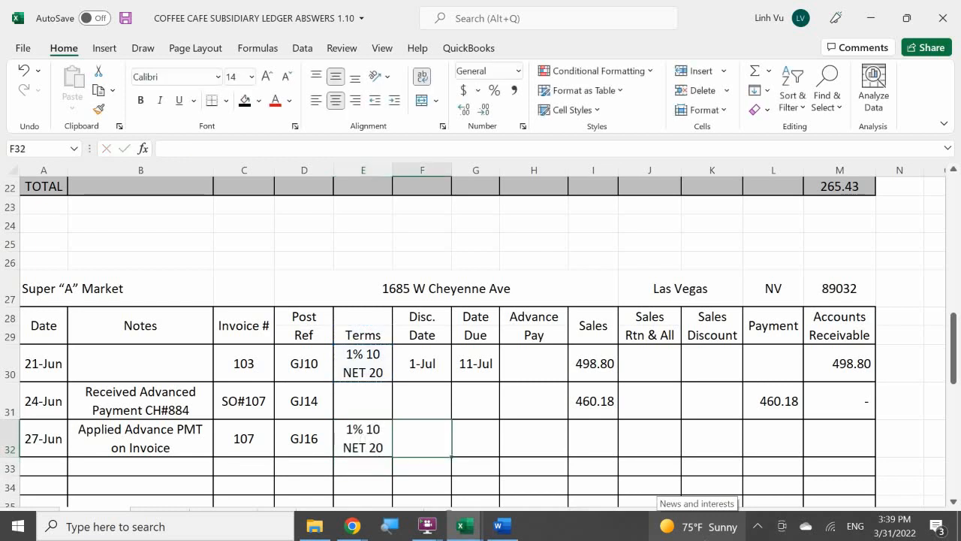
pyautogui.press('F2')
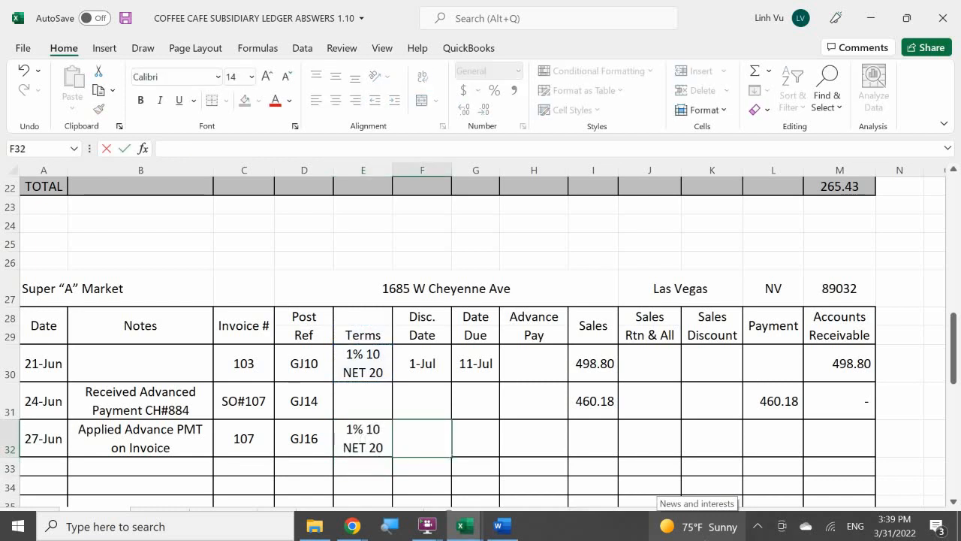
pyautogui.write('=')
pyautogui.press('Left')
pyautogui.press('Left')
pyautogui.press('Left')
pyautogui.press('Left')
pyautogui.press('Left')
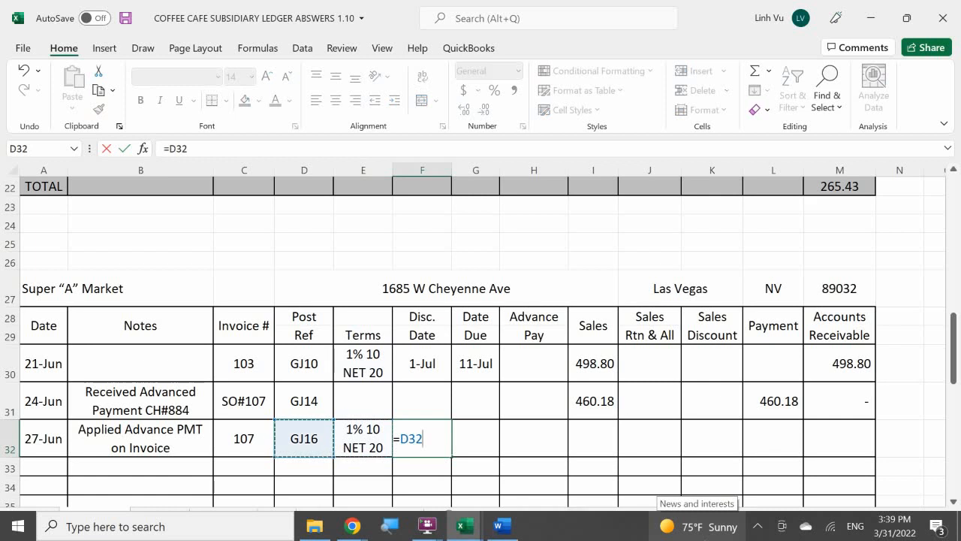
pyautogui.write('+')
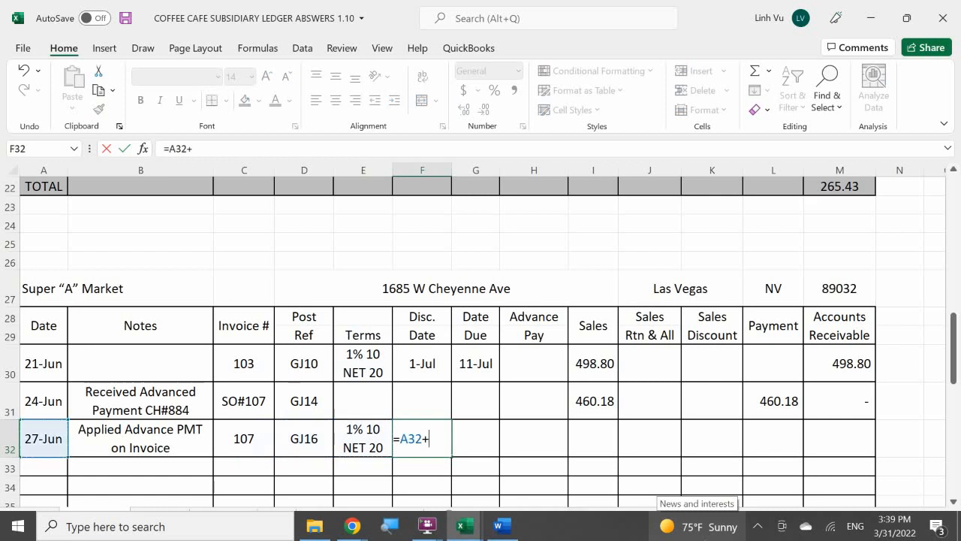
pyautogui.write('10')
pyautogui.press('Return')
# Calculate the due date for the 27-Jun invoice in G32 with the formula =A32+20
pyautogui.press('Up')
pyautogui.press('Right')
pyautogui.write('=')
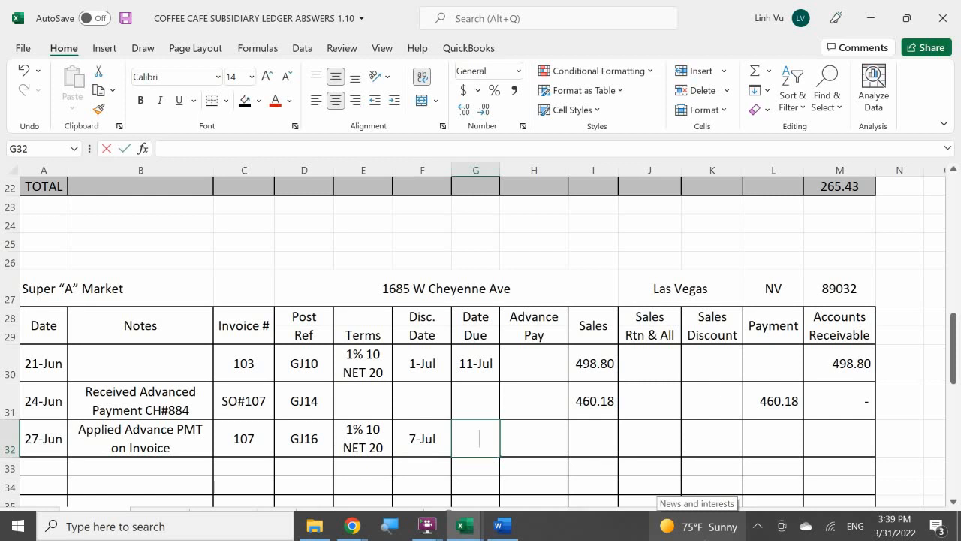
pyautogui.press('Left')
pyautogui.press('Left')
pyautogui.press('Left')
pyautogui.press('Left')
pyautogui.press('Left')
pyautogui.press('Left')
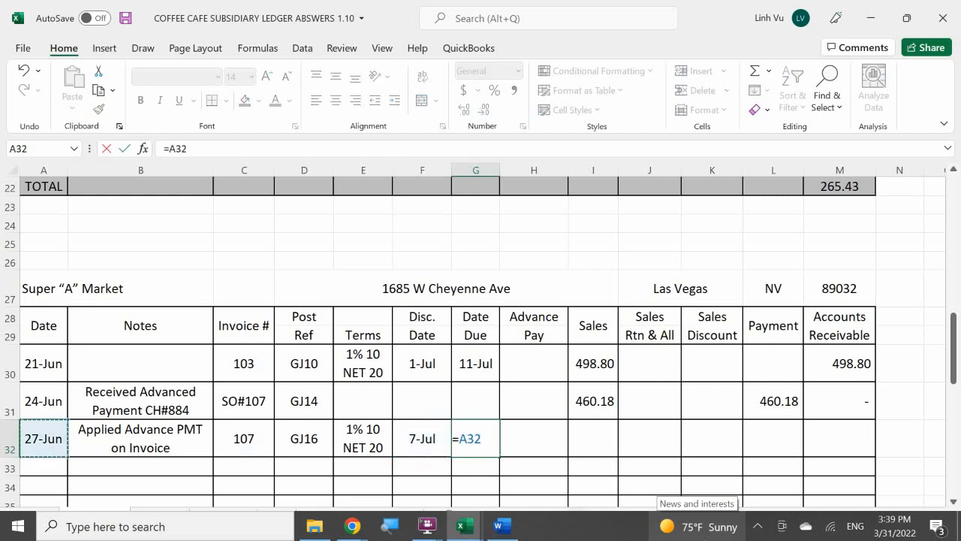
pyautogui.write('+20')
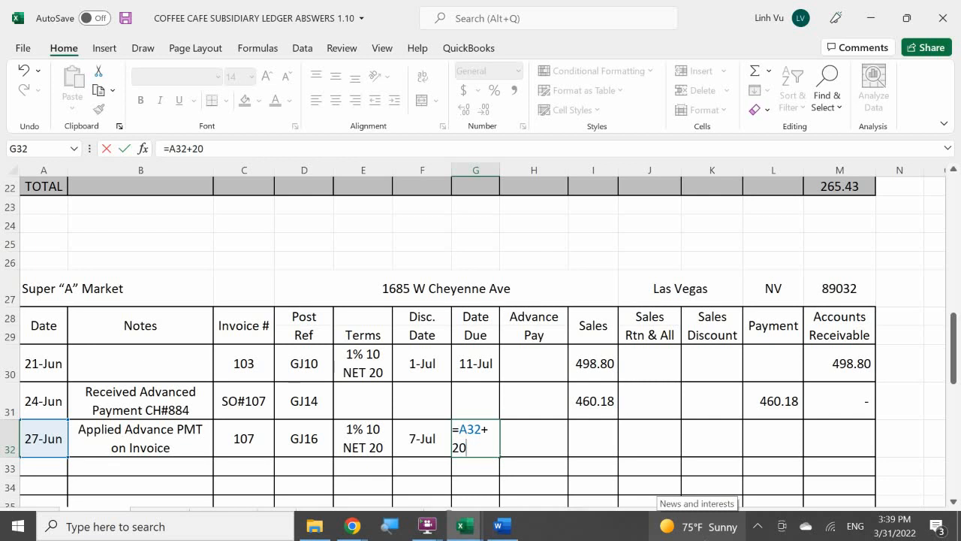
pyautogui.press('Return')
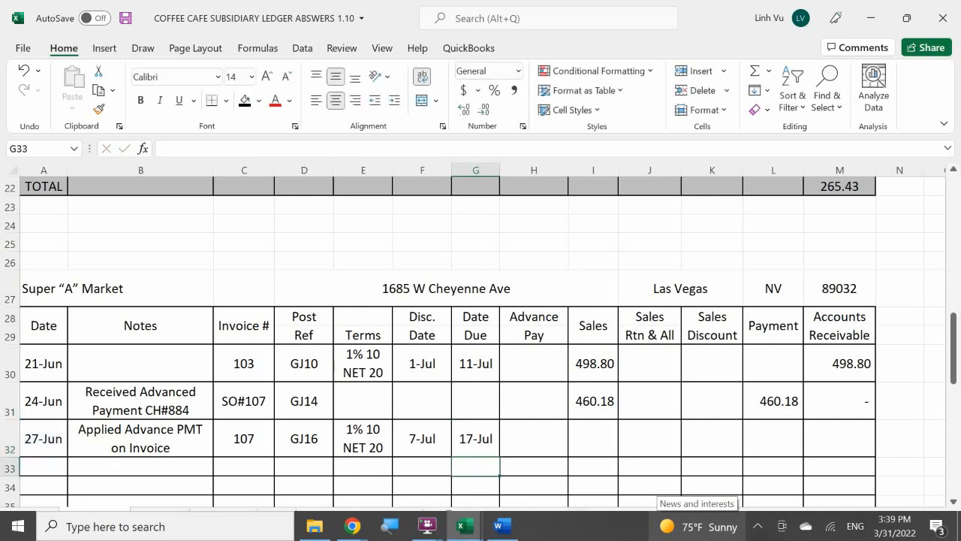
# Check invoice 107 in the Word document and enter its subtotal plus delivery charge as =890.35+30 in Sales cell I32
pyautogui.press('Right')
pyautogui.press('Up')
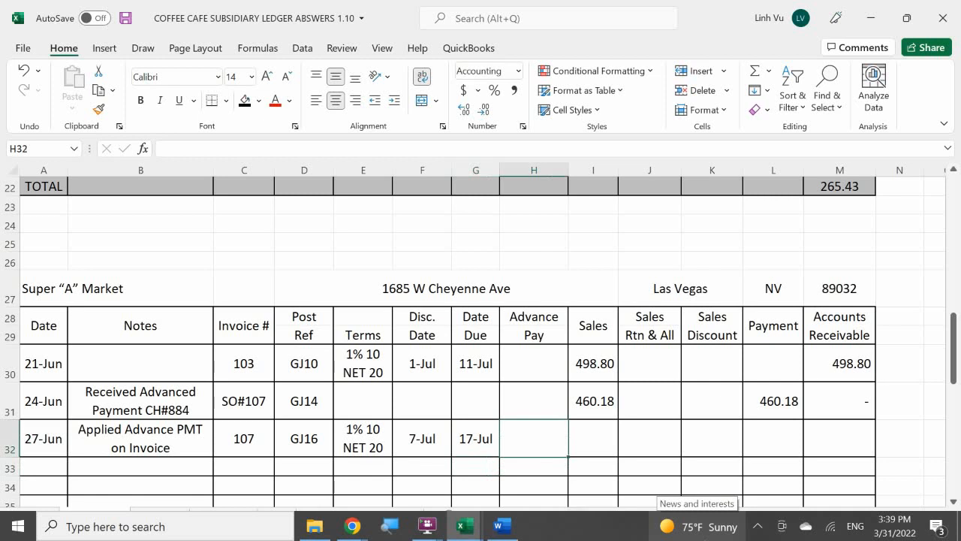
pyautogui.press('Right')
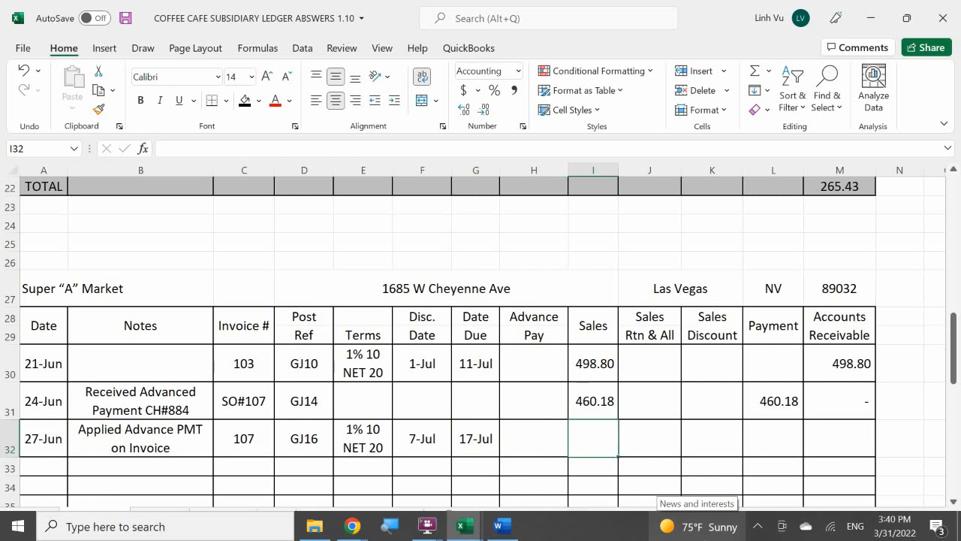
pyautogui.press('Left')
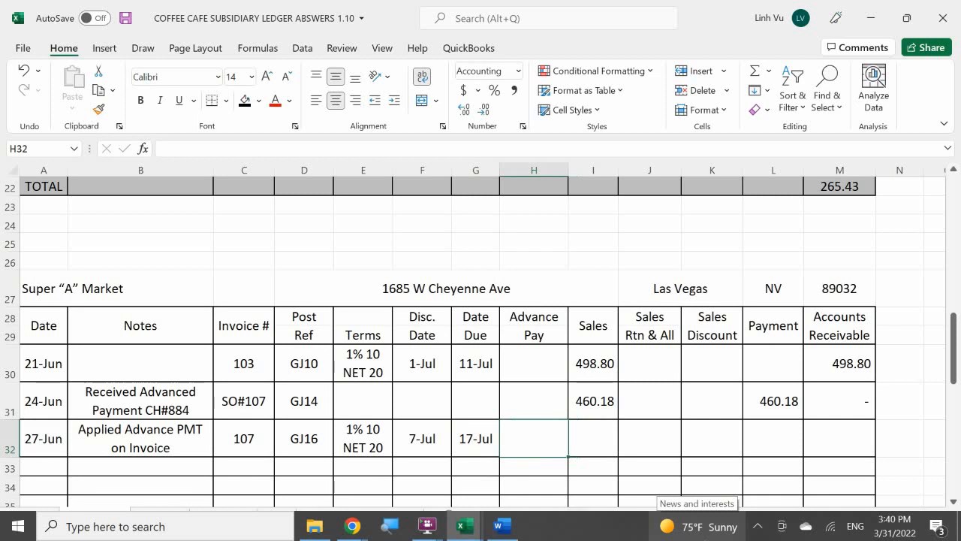
pyautogui.press('Right')
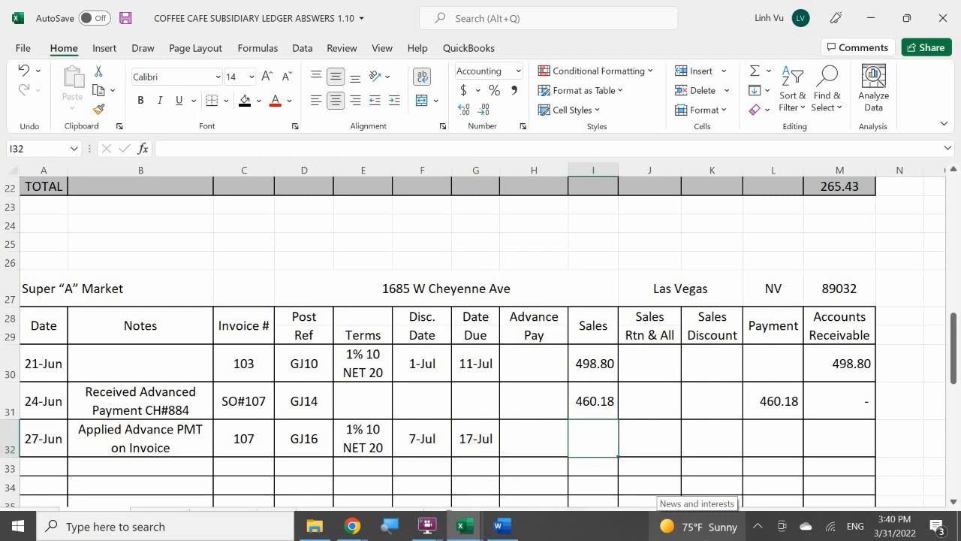
pyautogui.write('=')
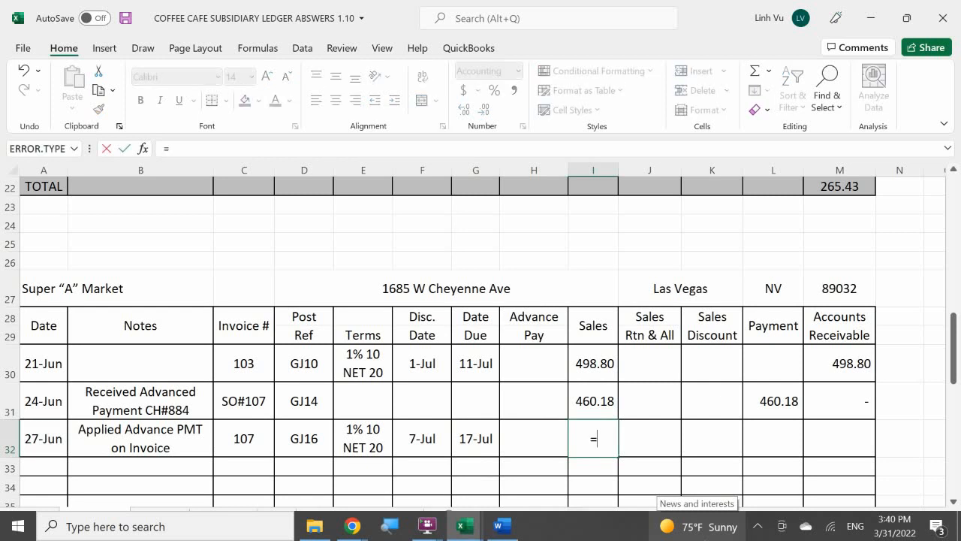
pyautogui.press('BackSpace')
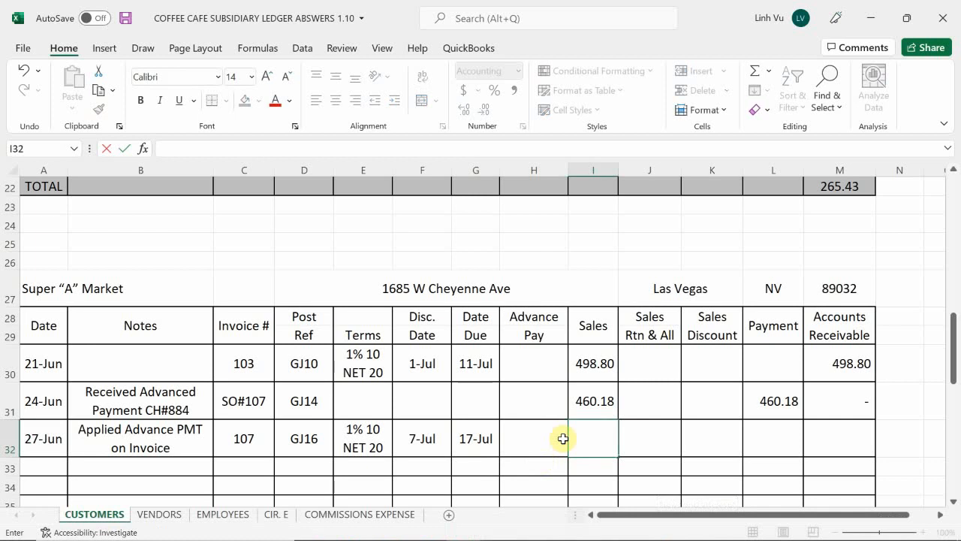
pyautogui.click(503, 525)
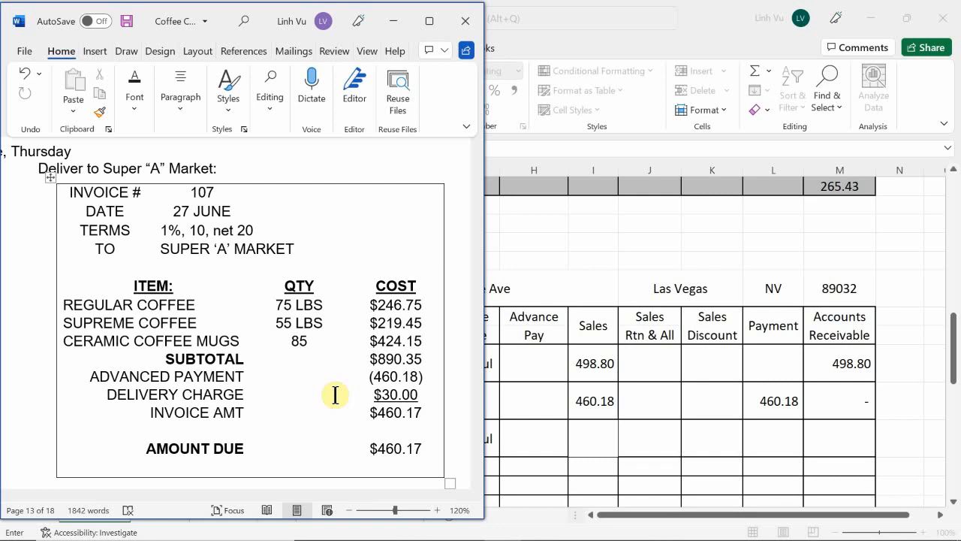
pyautogui.click(593, 441)
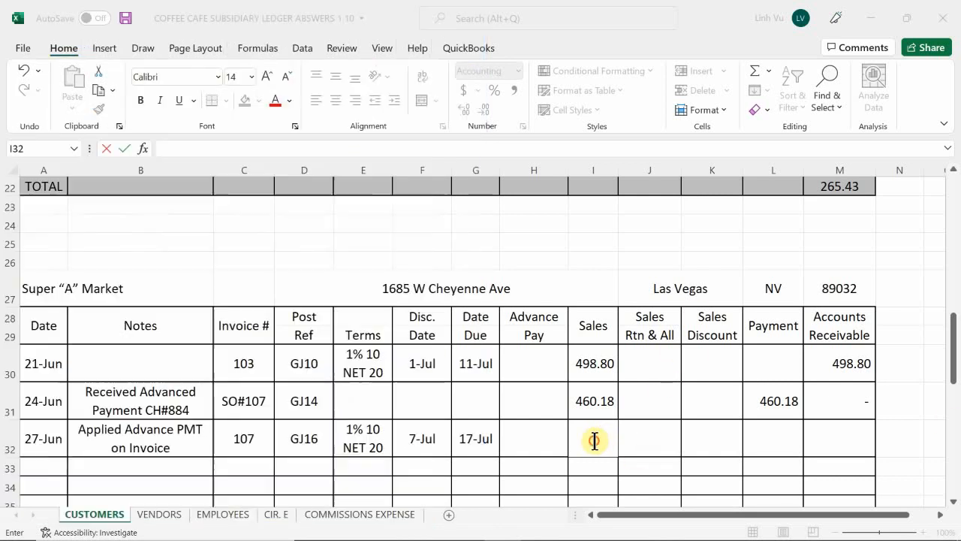
pyautogui.write('=')
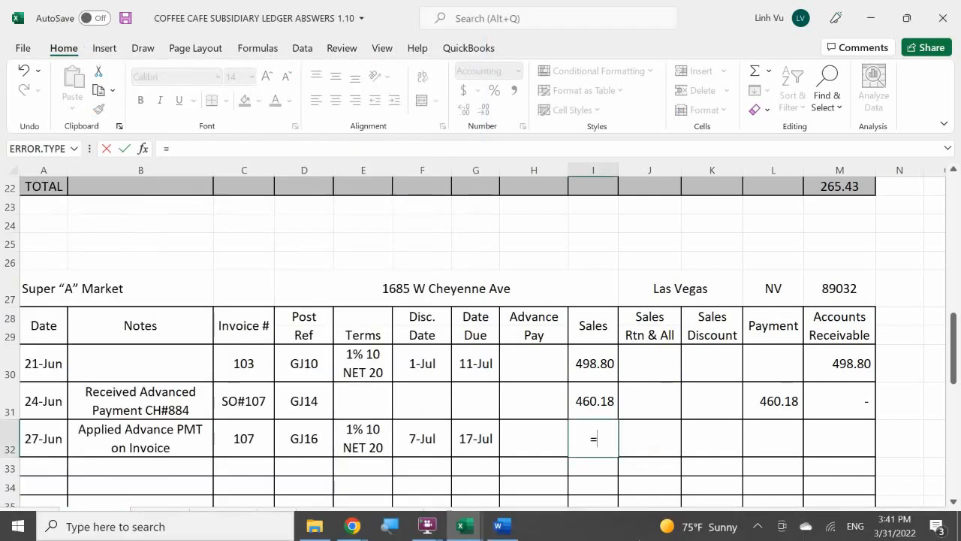
pyautogui.write('890.35+30')
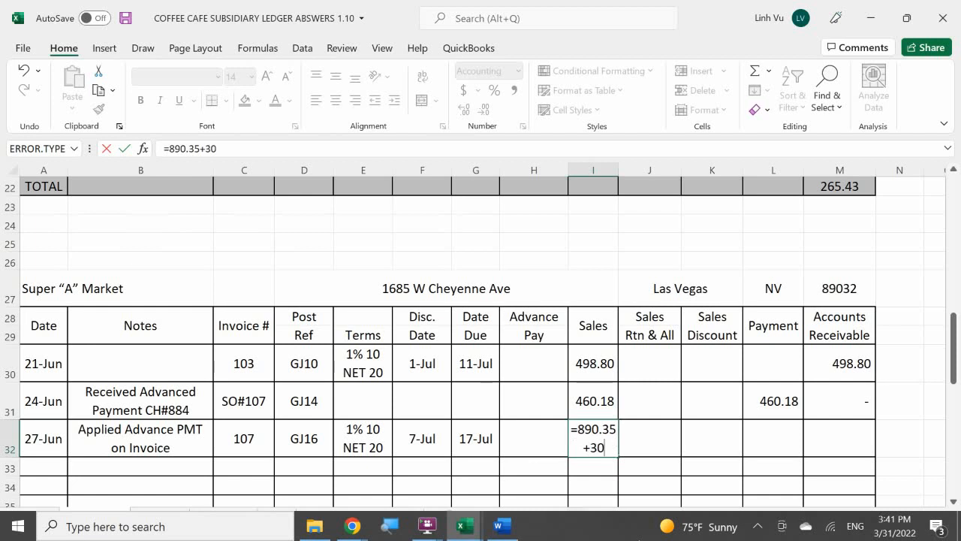
pyautogui.press('Return')
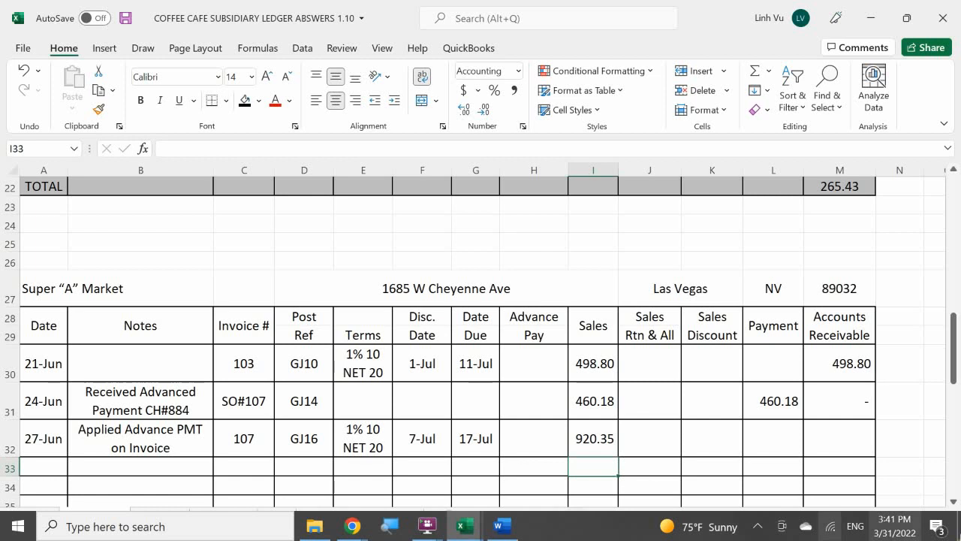
# Enter the applied advance payment of 460.18 in H32 of the 27-Jun row
pyautogui.click(525, 422)
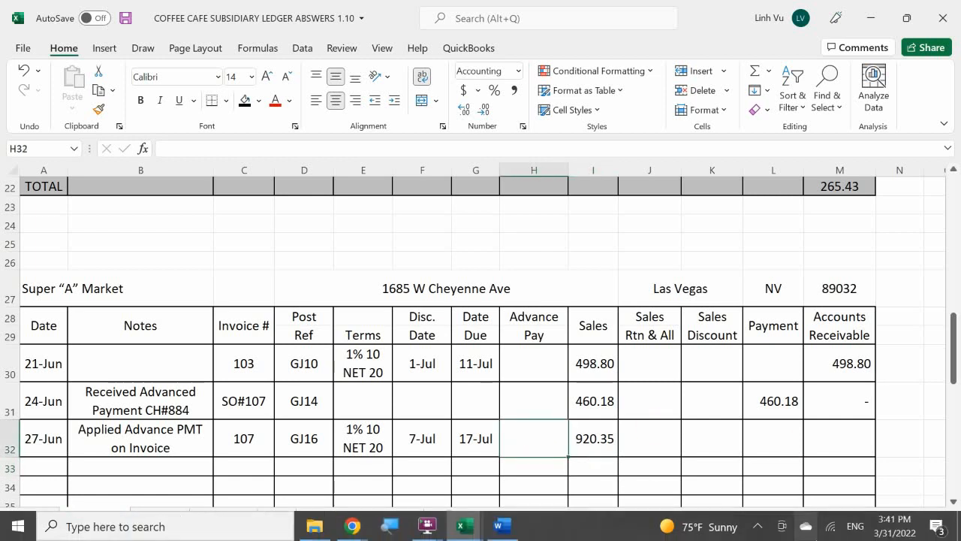
pyautogui.write('480')
pyautogui.press('BackSpace')
pyautogui.press('BackSpace')
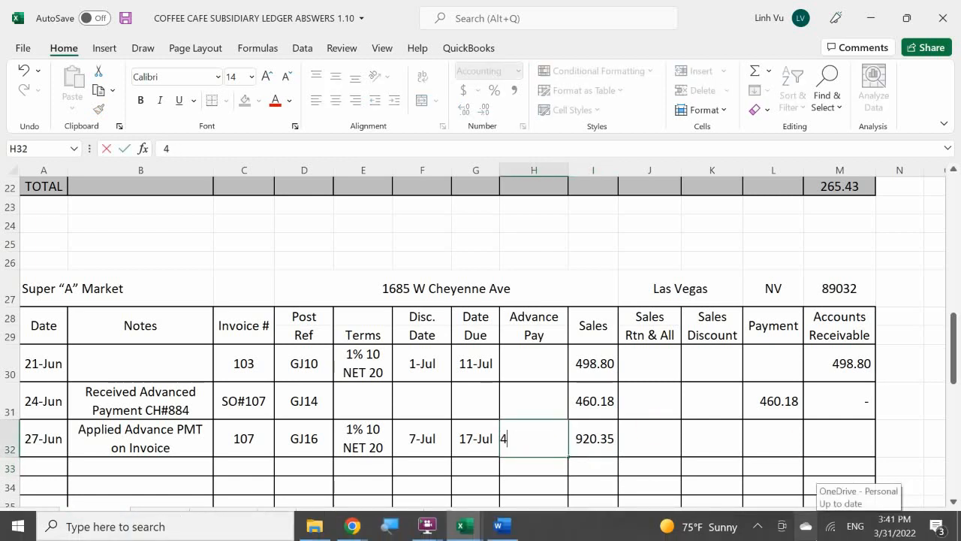
pyautogui.write('60.18')
pyautogui.press('Return')
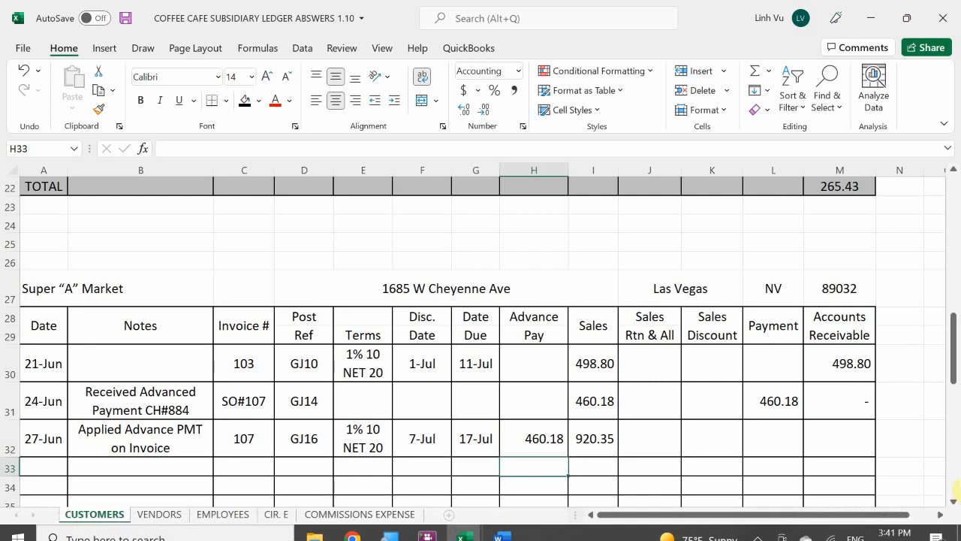
# Copy the Accounts Receivable formula from M31 down to M32 and check the Super "A" Market account total
pyautogui.click(838, 407)
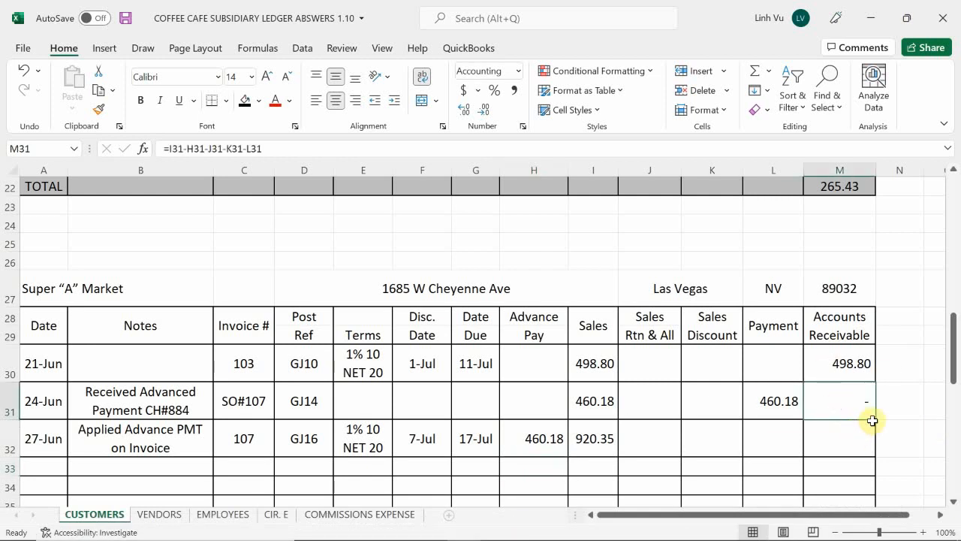
pyautogui.moveTo(875, 419); pyautogui.dragTo(875, 458)
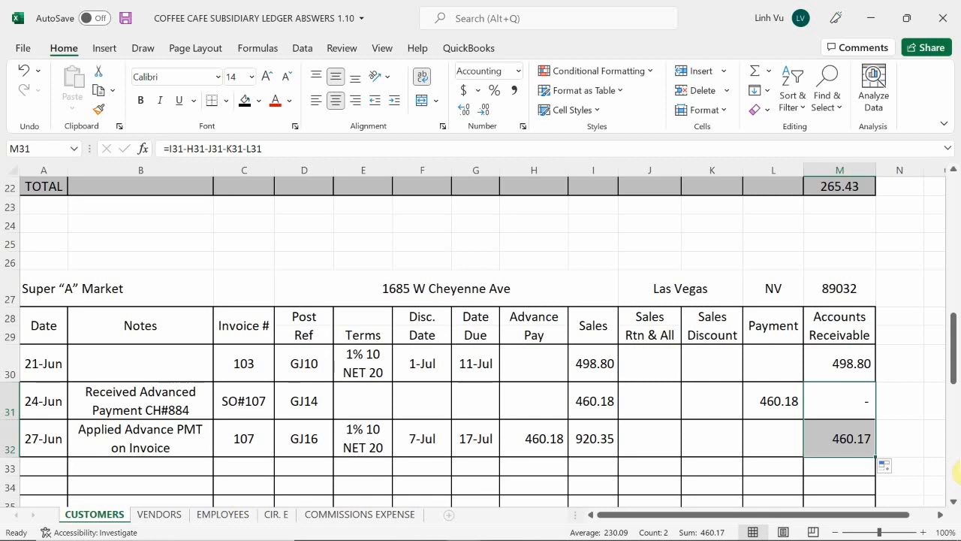
pyautogui.scroll(-1, 957, 472)
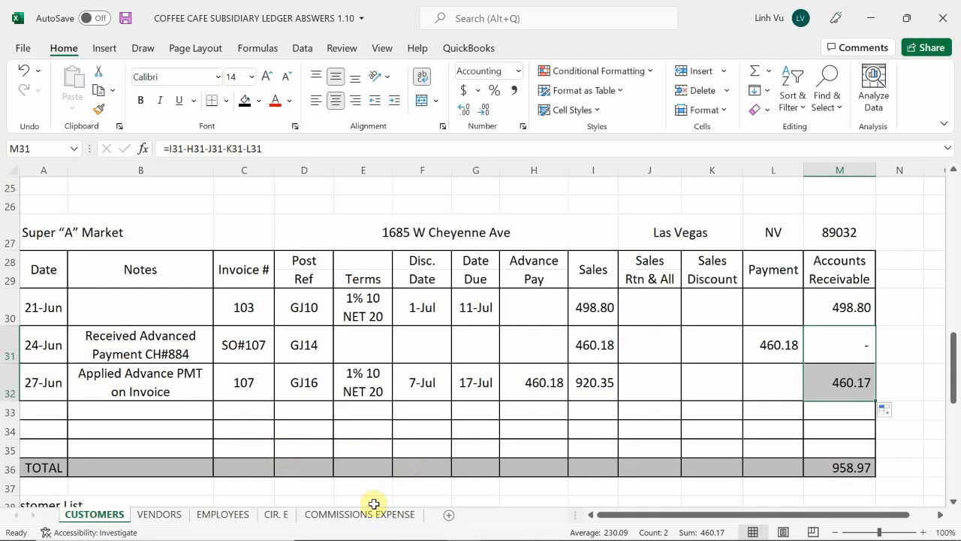
# On the COMMISSIONS EXPENSE sheet, enter the date 6/27 in A11 for the Super A Market sale
pyautogui.click(350, 518)
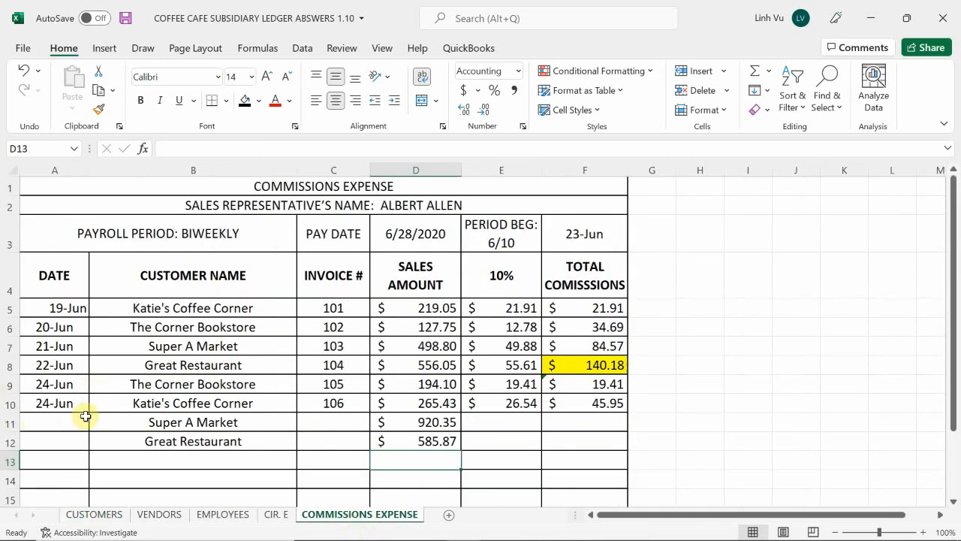
pyautogui.click(44, 422)
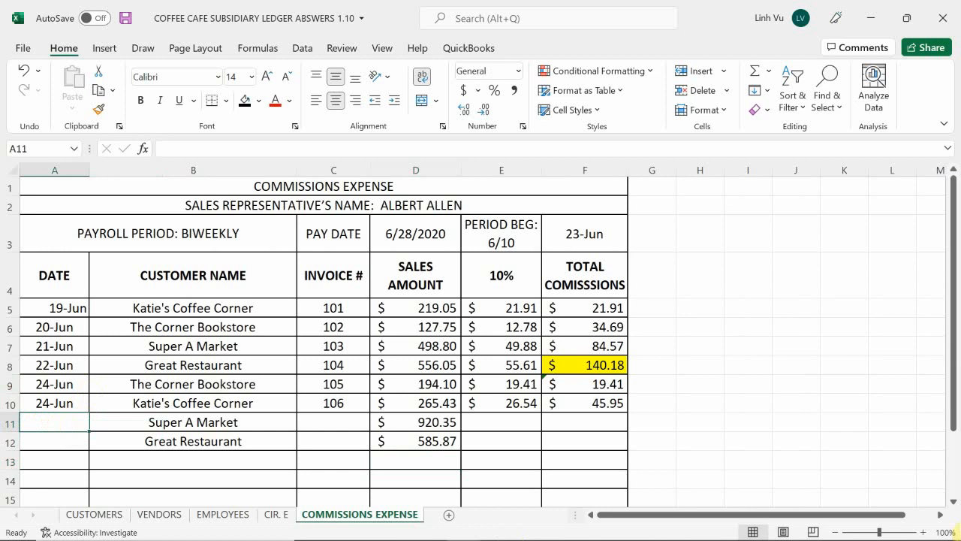
pyautogui.write('6/27')
pyautogui.press('Return')
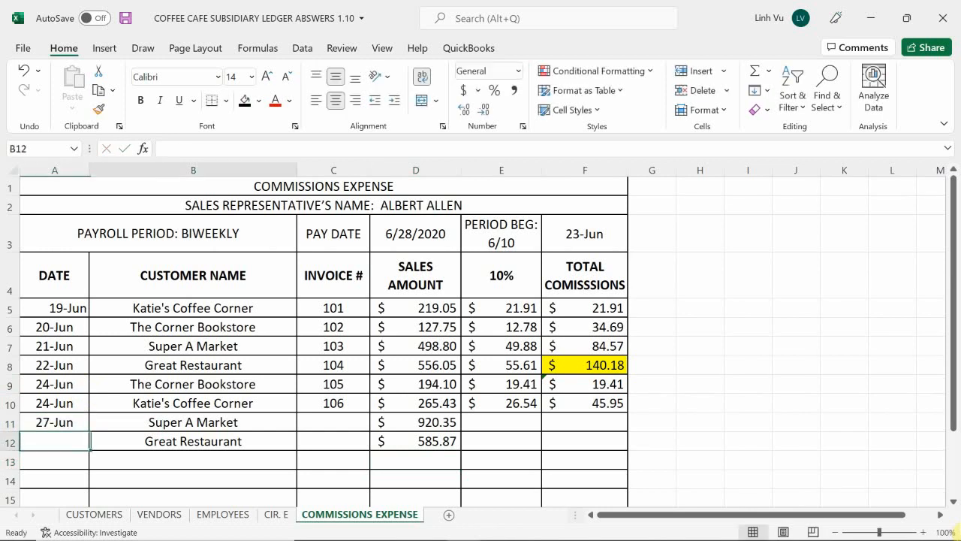
# Enter invoice number 107 in C11 for the Super A Market commission row
pyautogui.press('Up')
pyautogui.press('Right')
pyautogui.press('Right')
pyautogui.press('Down')
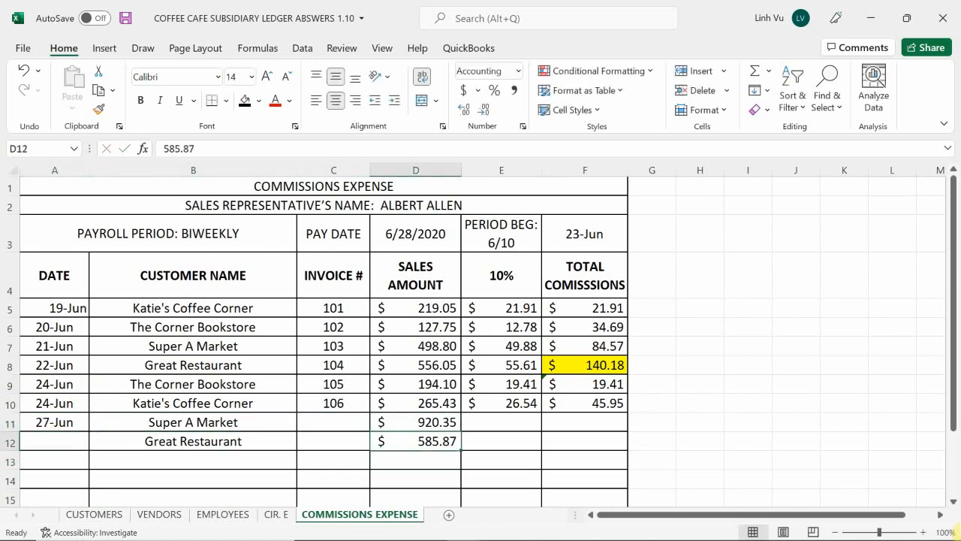
pyautogui.press('Up')
pyautogui.press('Left')
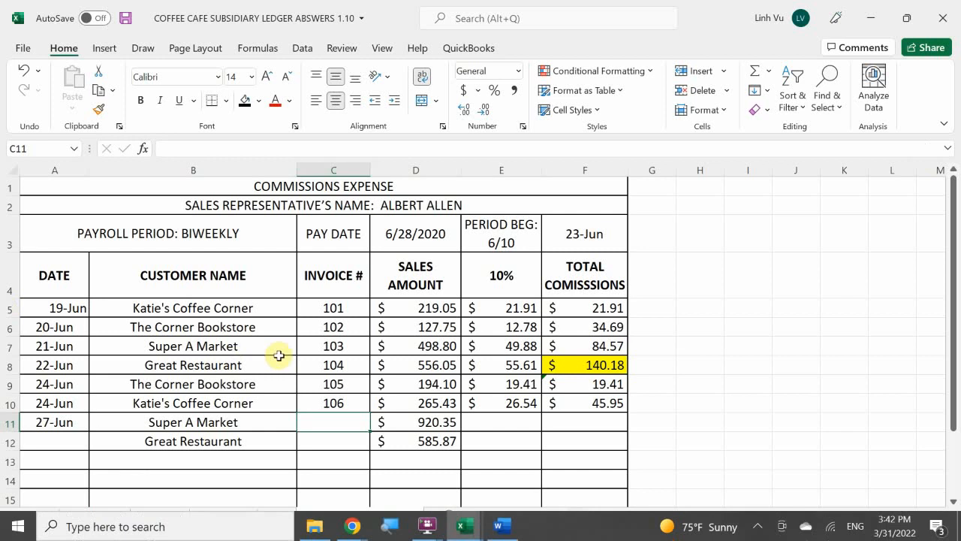
pyautogui.click(325, 421)
pyautogui.write('107')
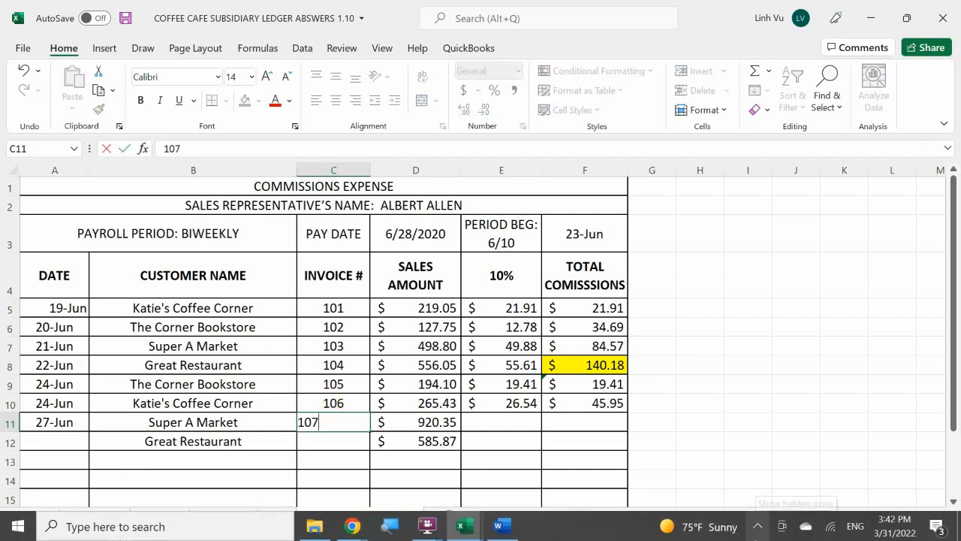
pyautogui.press('Return')
# Copy the 10% commission formula from E10 down to E11 for the Super A Market sale
pyautogui.press('Right')
pyautogui.press('Up')
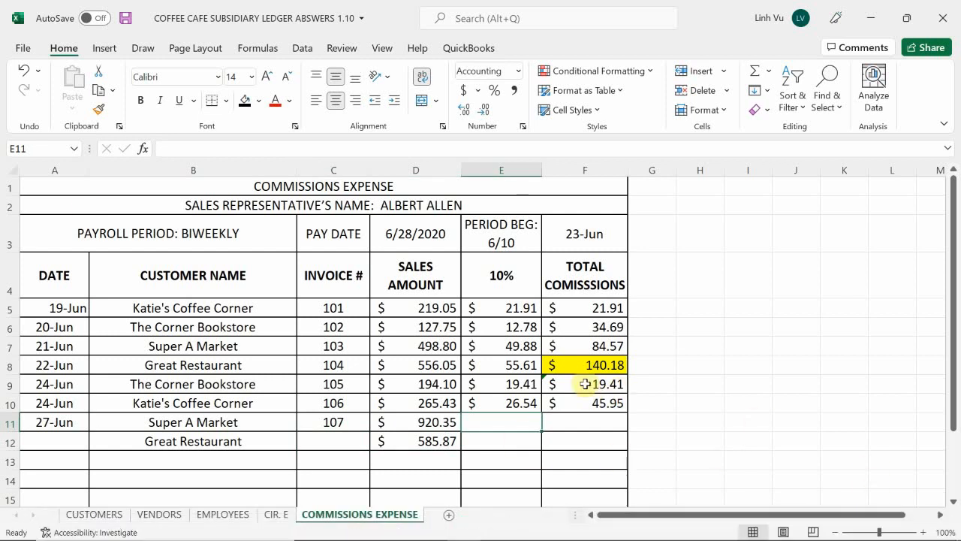
pyautogui.click(516, 400)
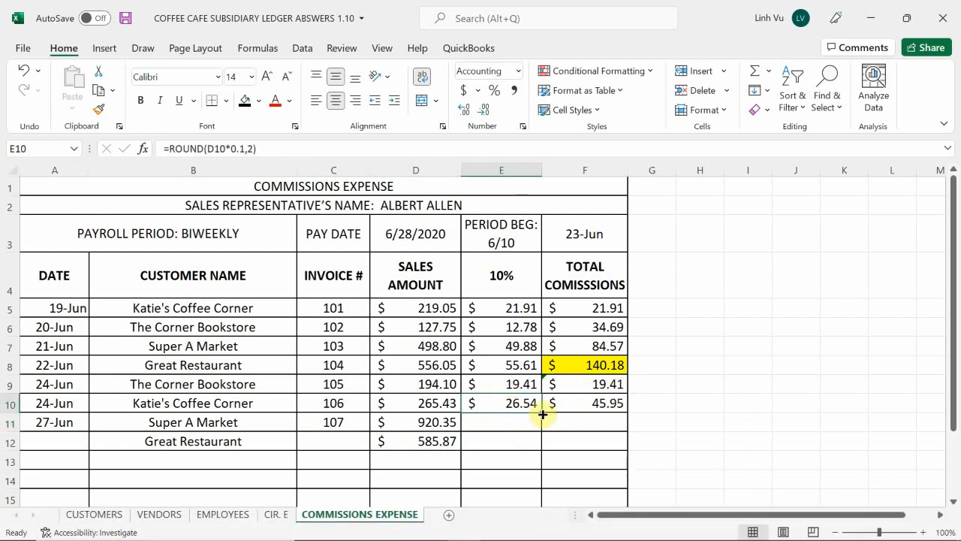
pyautogui.moveTo(543, 414); pyautogui.dragTo(540, 431)
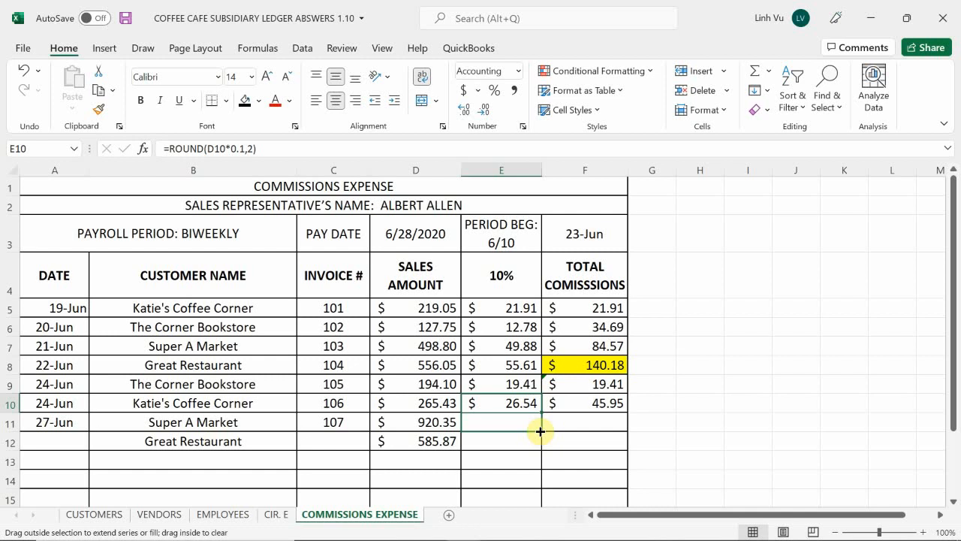
pyautogui.moveTo(540, 431); pyautogui.dragTo(540, 431)
pyautogui.click(576, 425)
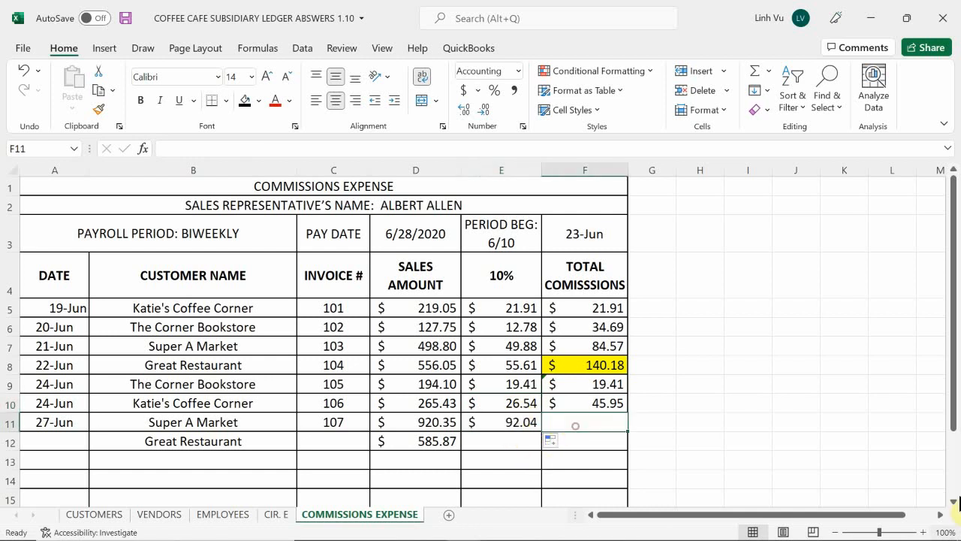
# Enter the formula =F10+E11 in F11 to accumulate total commissions for the Super A Market sale
pyautogui.write('=')
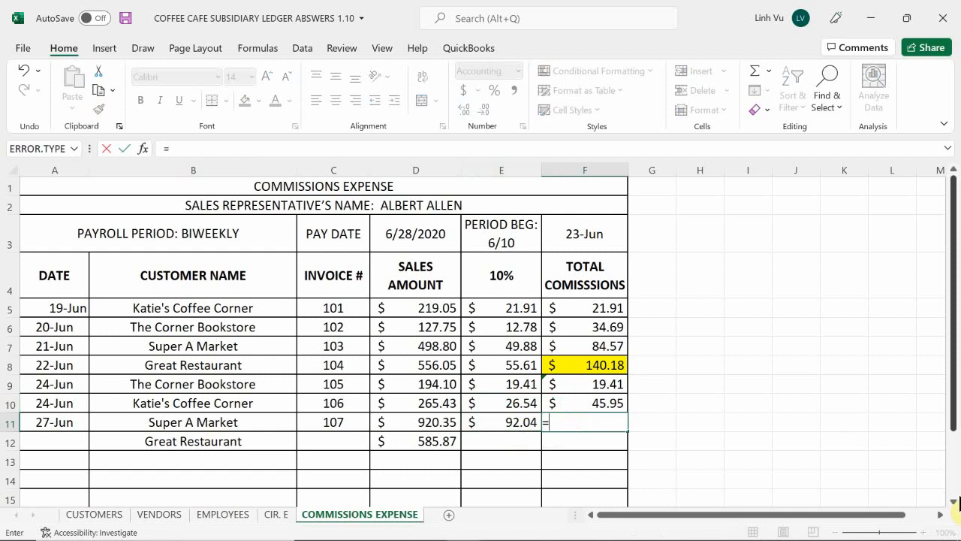
pyautogui.press('Up')
pyautogui.write('+')
pyautogui.press('Left')
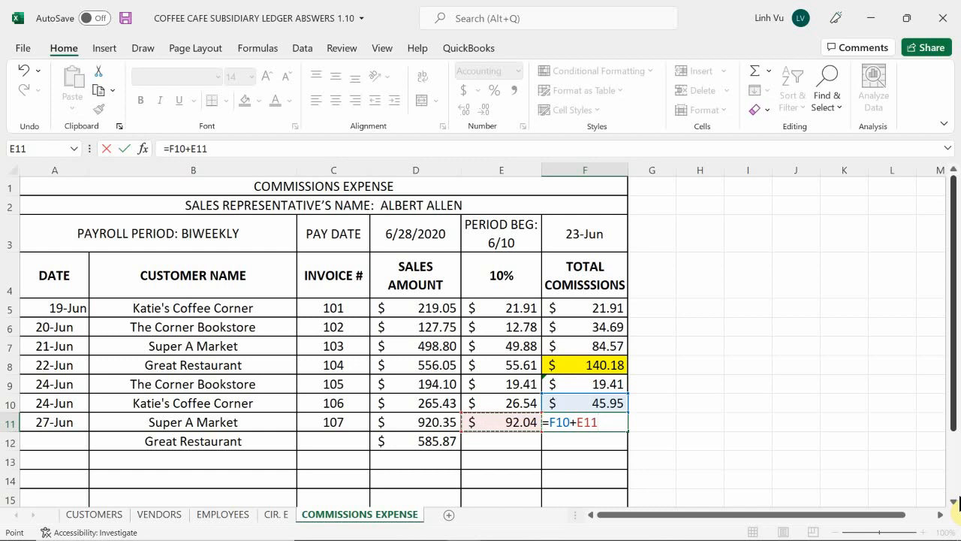
pyautogui.press('Return')
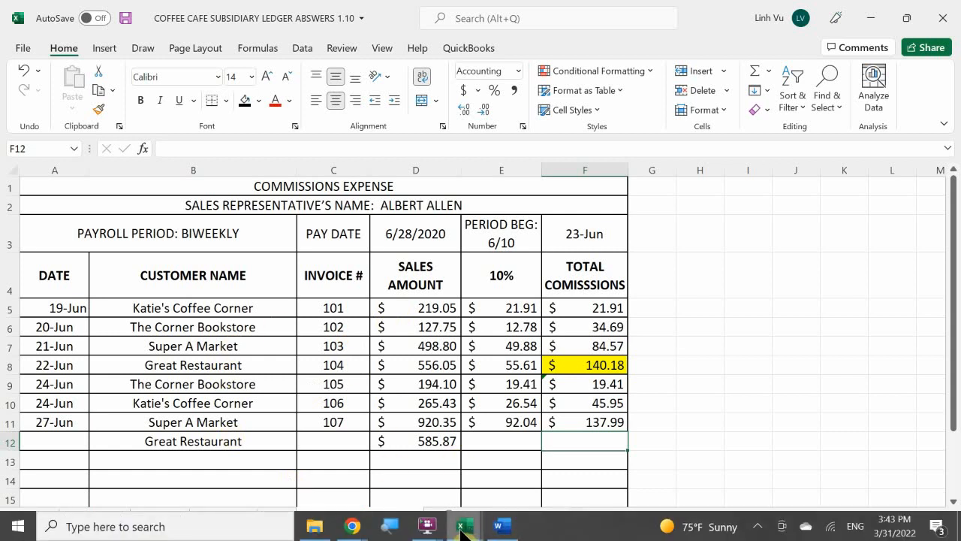
# Switch to the Word assignment document and review the 27 June Great Restaurant invoice 108, including its terms, items, quantities and amounts
pyautogui.click(462, 527)
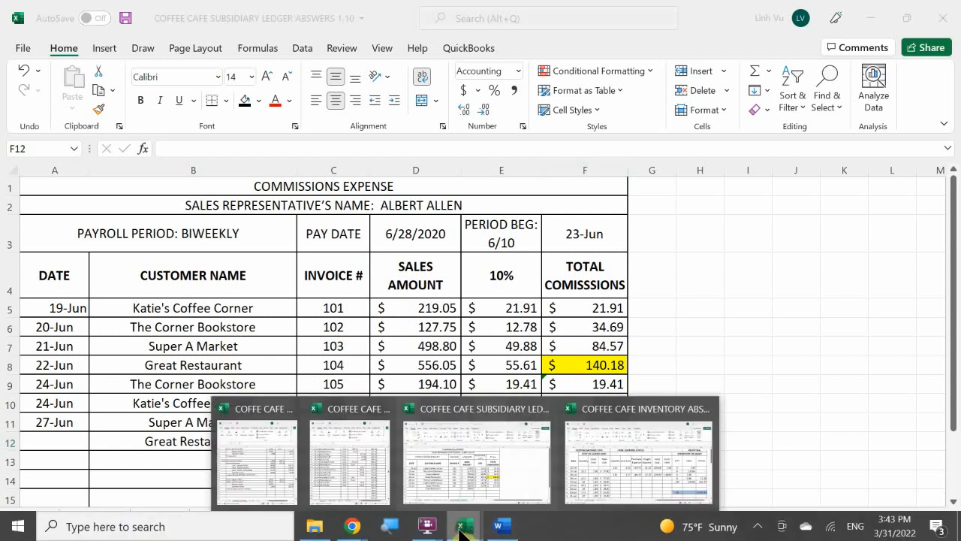
pyautogui.click(500, 525)
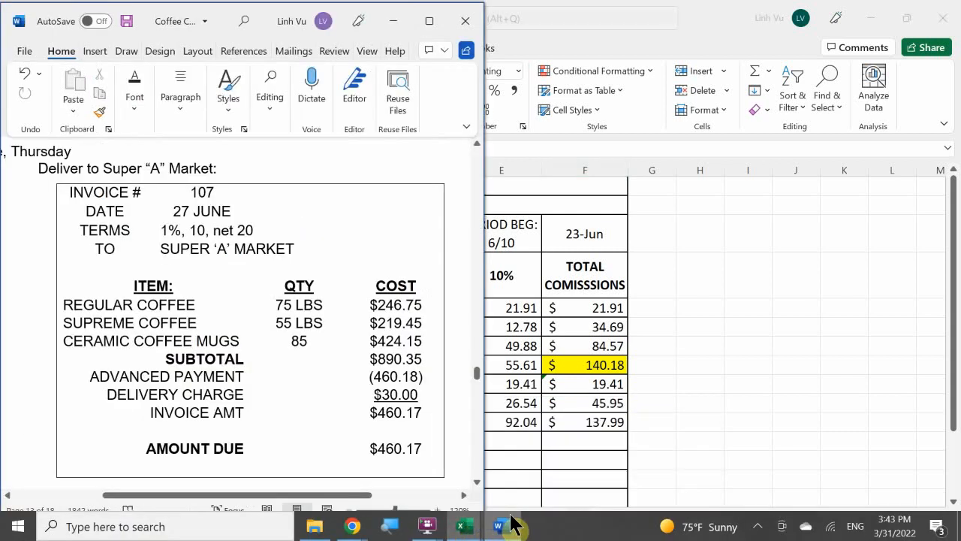
pyautogui.click(349, 448)
pyautogui.scroll(-5, 351, 447)
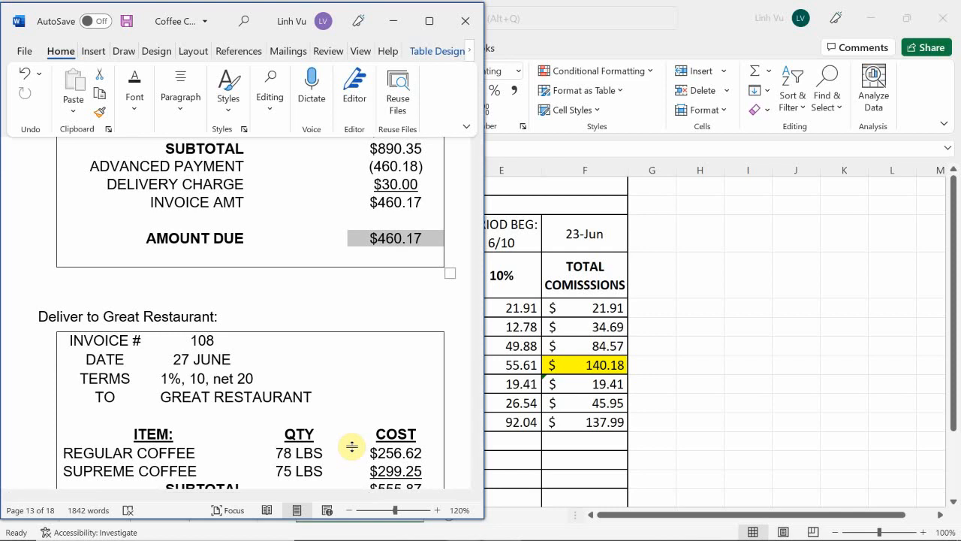
pyautogui.scroll(-3, 203, 417)
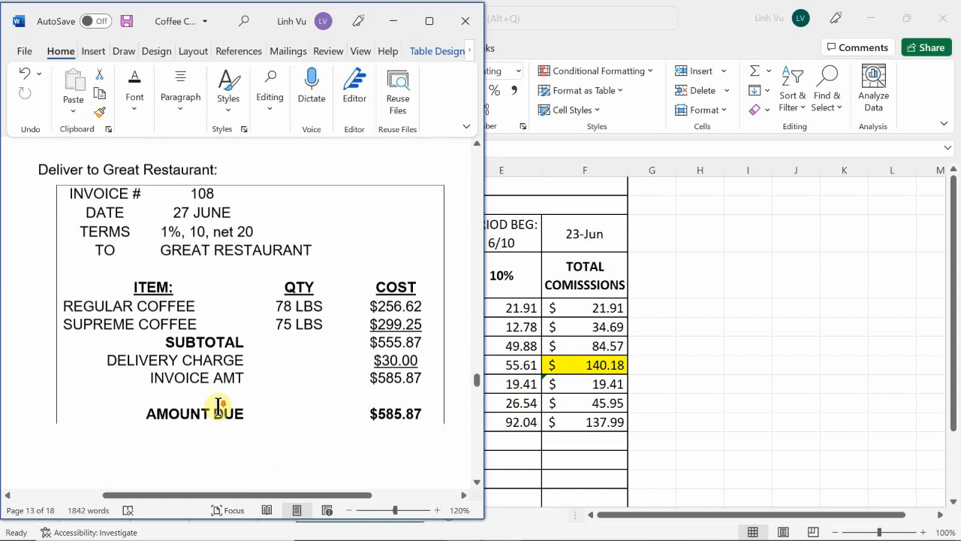
pyautogui.scroll(-7, 218, 406)
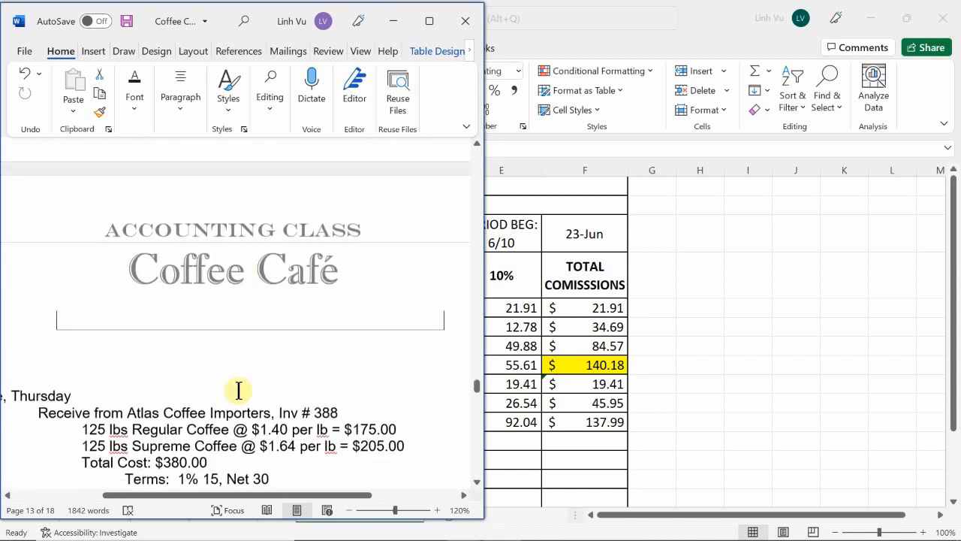
pyautogui.scroll(-2, 239, 390)
pyautogui.scroll(1, 238, 391)
pyautogui.scroll(1, 238, 391)
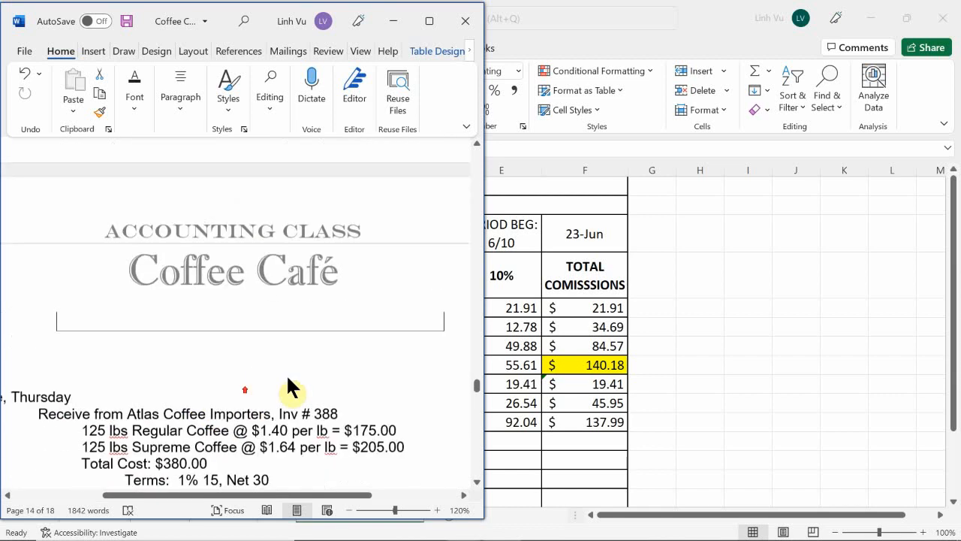
pyautogui.scroll(8, 292, 387)
pyautogui.scroll(-2, 298, 368)
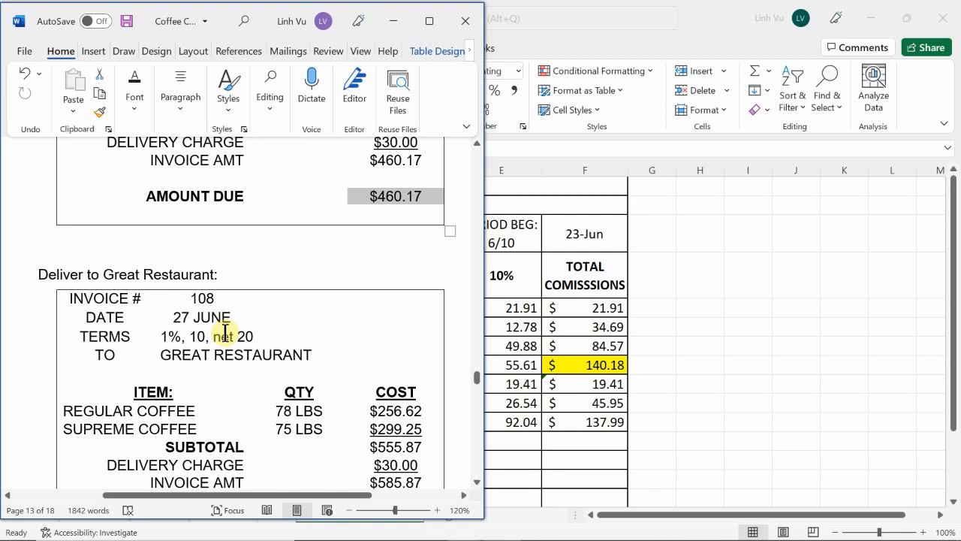
pyautogui.scroll(-2, 225, 332)
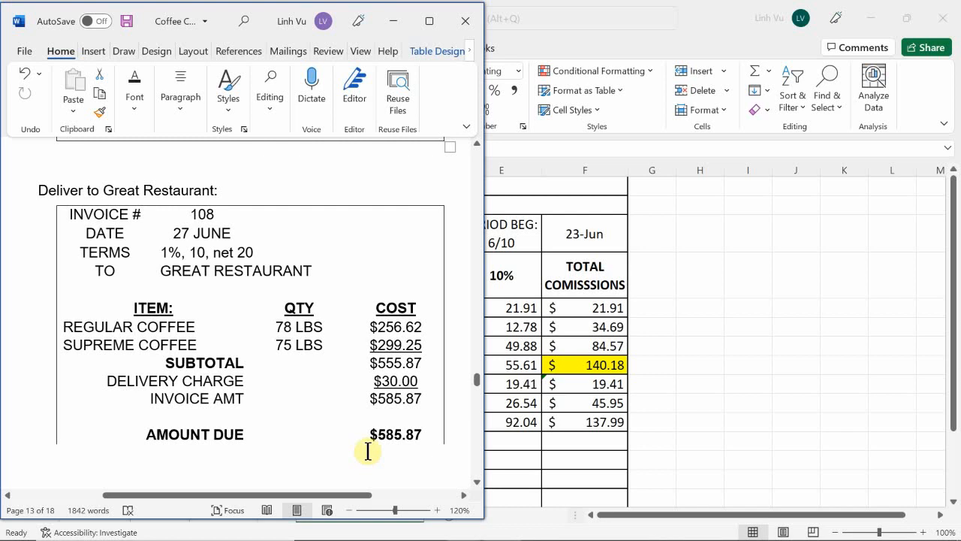
# Switch to the GENERAL JOURNAL workbook in Excel and enter the date 6/27 in A678 on page 17 for the Great Restaurant sale
pyautogui.moveTo(493, 523)
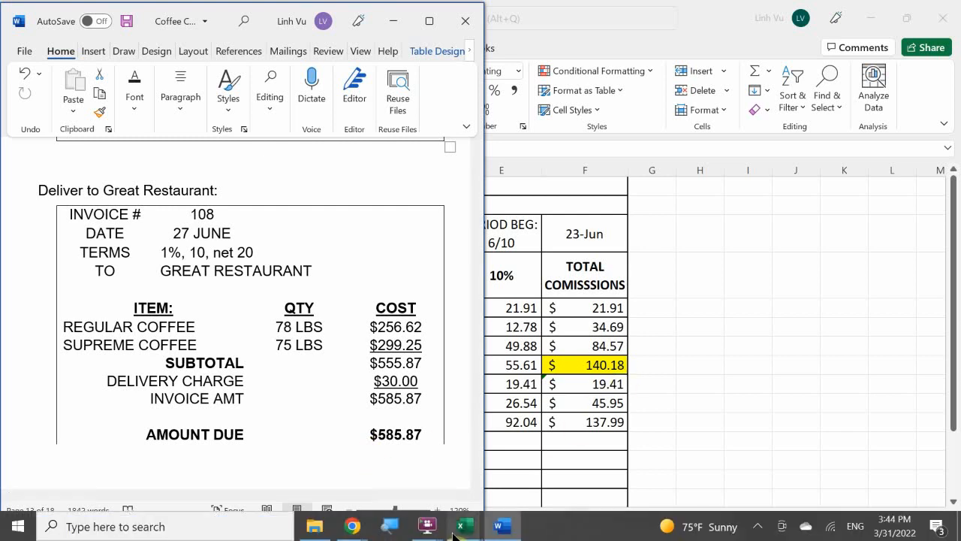
pyautogui.moveTo(461, 526)
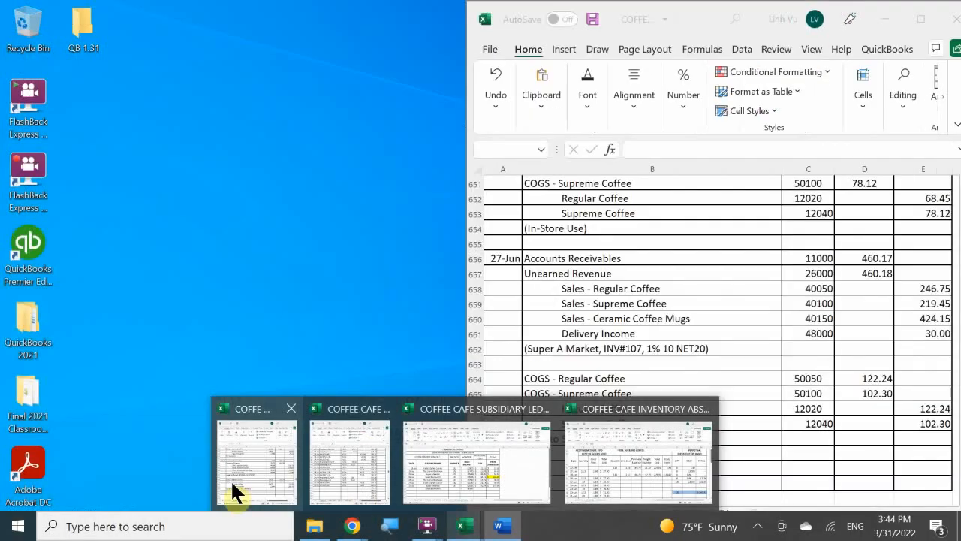
pyautogui.click(244, 480)
pyautogui.click(545, 380)
pyautogui.scroll(-1, 587, 389)
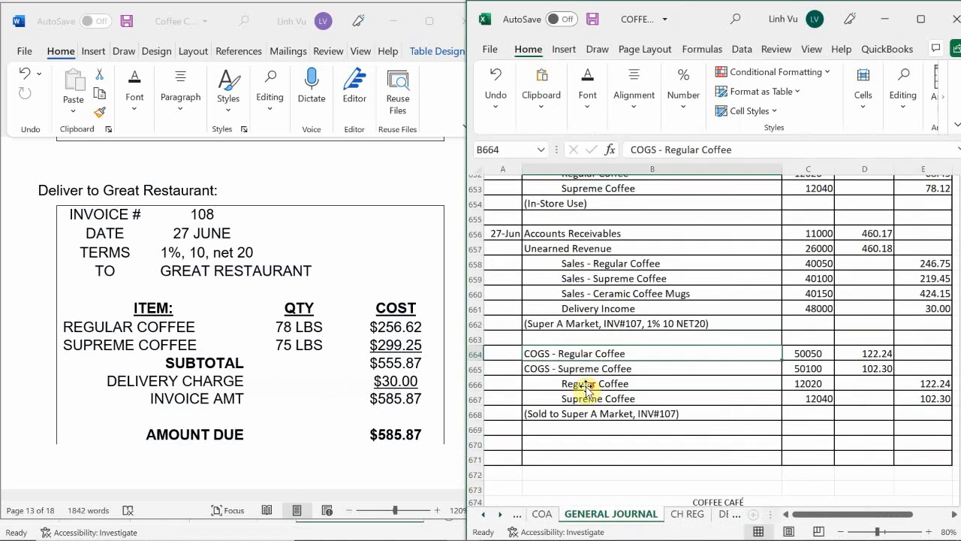
pyautogui.scroll(-2, 585, 388)
pyautogui.scroll(1, 584, 385)
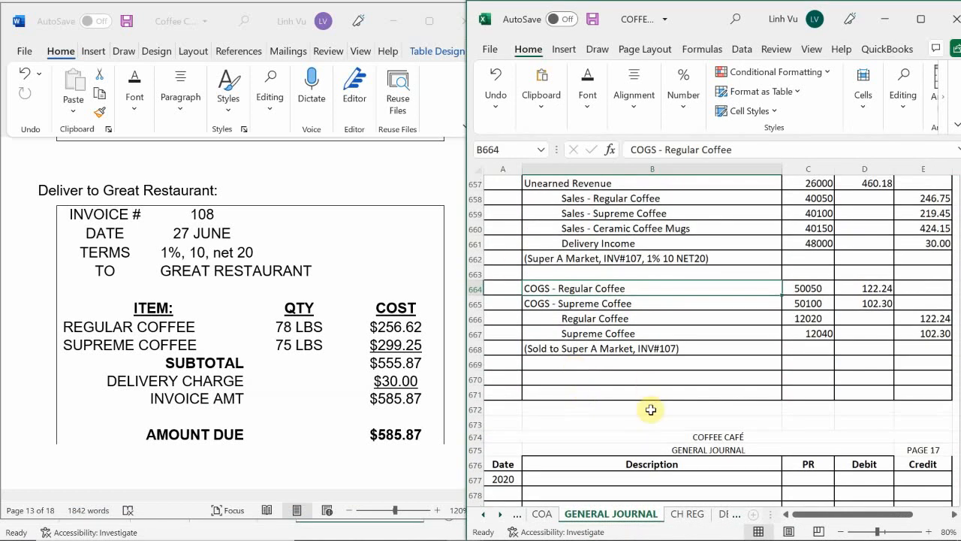
pyautogui.scroll(2, 651, 409)
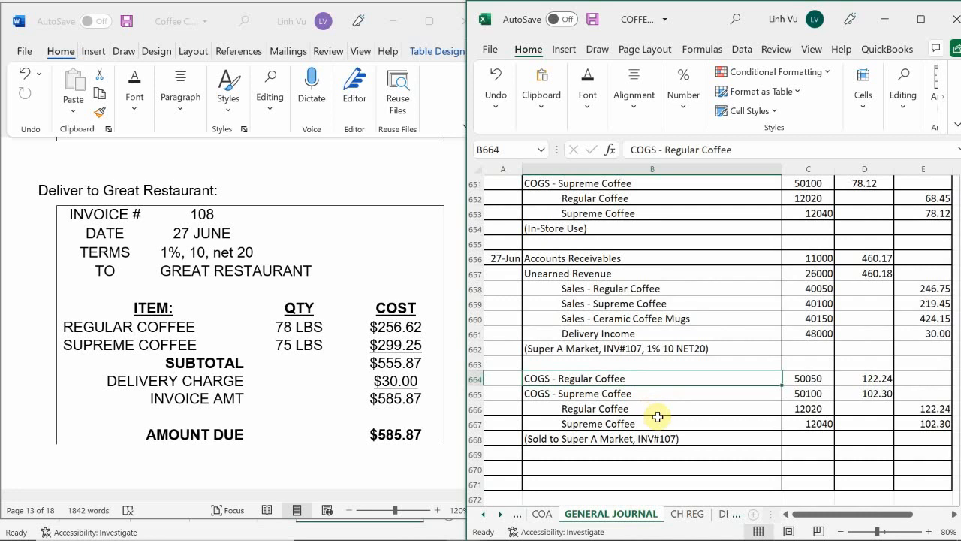
pyautogui.scroll(-3, 655, 414)
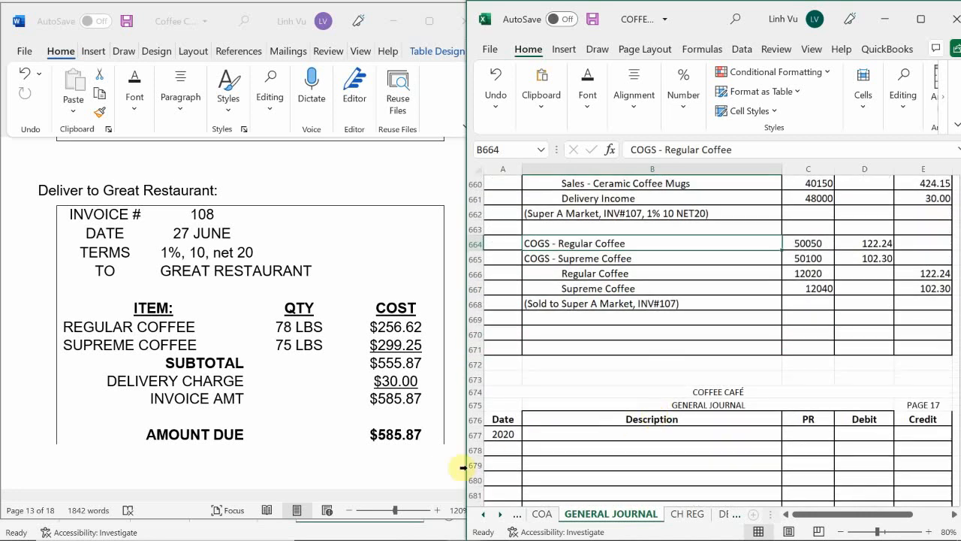
pyautogui.click(503, 449)
pyautogui.write('6/2')
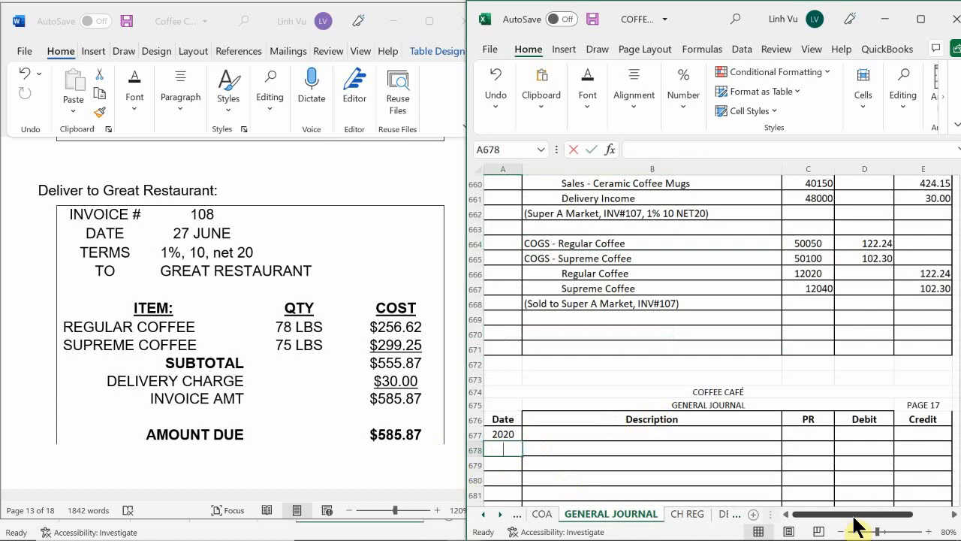
pyautogui.write('7')
pyautogui.press('Return')
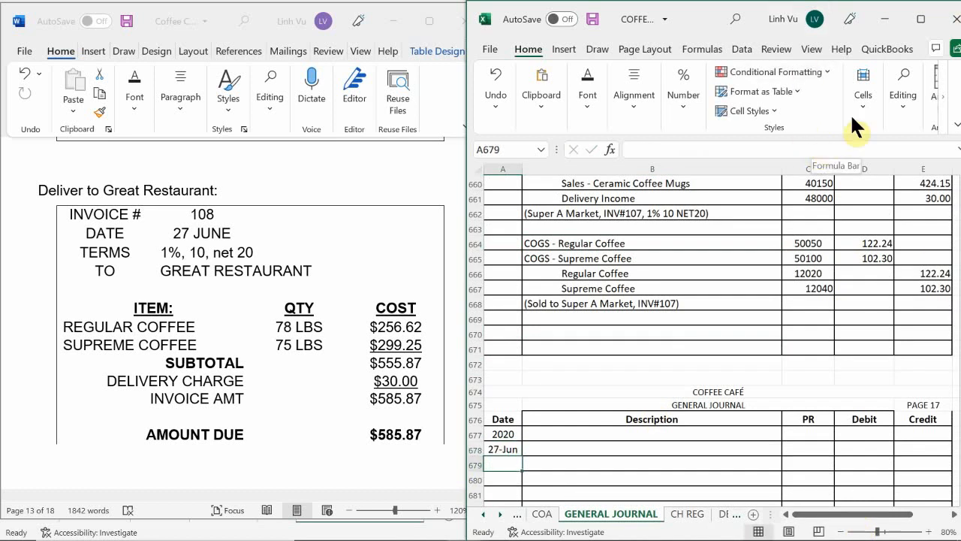
pyautogui.scroll(2, 616, 300)
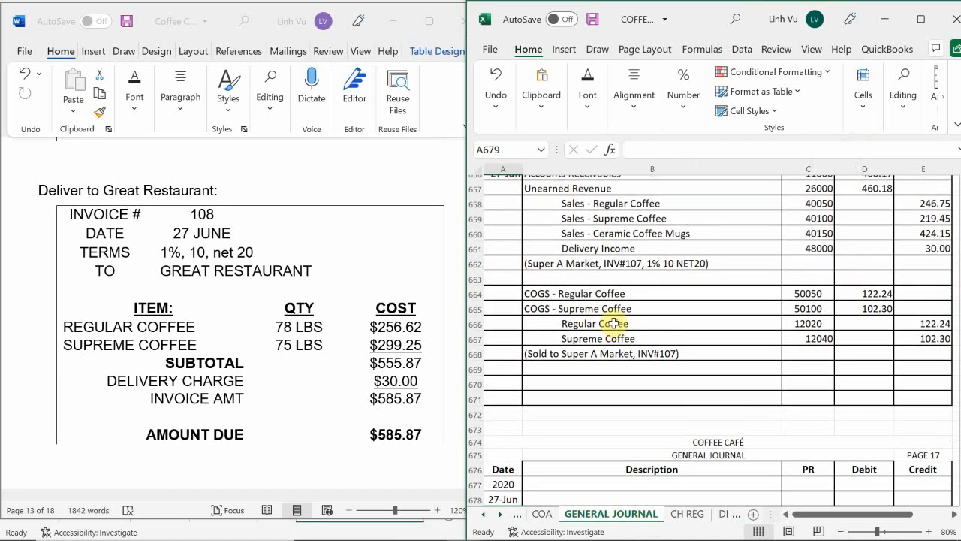
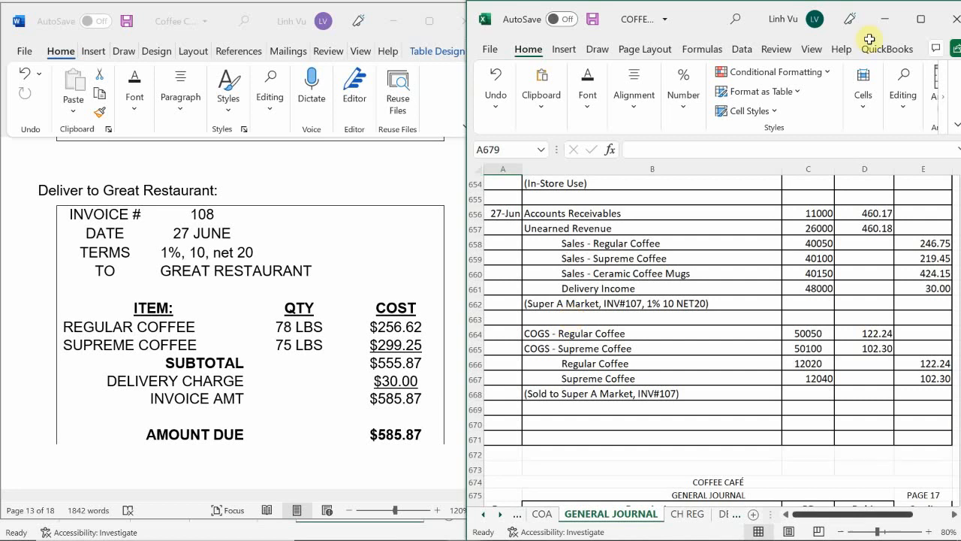
# Copy the Accounts Receivables line with its PR number 11000 from row 656 to B678 on page 17 of the general journal
pyautogui.click(627, 214)
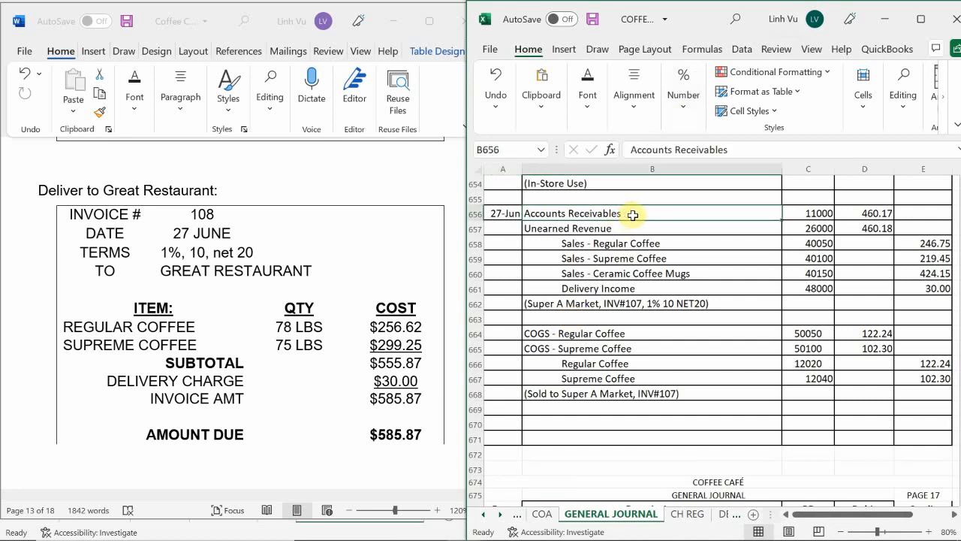
pyautogui.click(613, 252)
pyautogui.click(603, 213)
pyautogui.moveTo(625, 213); pyautogui.dragTo(795, 212)
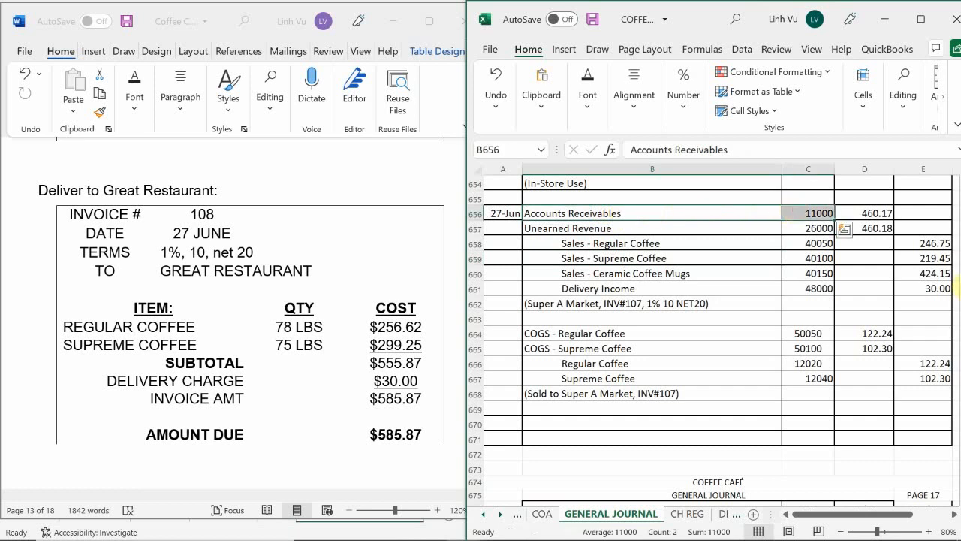
pyautogui.hotkey('ctrl', 'c')
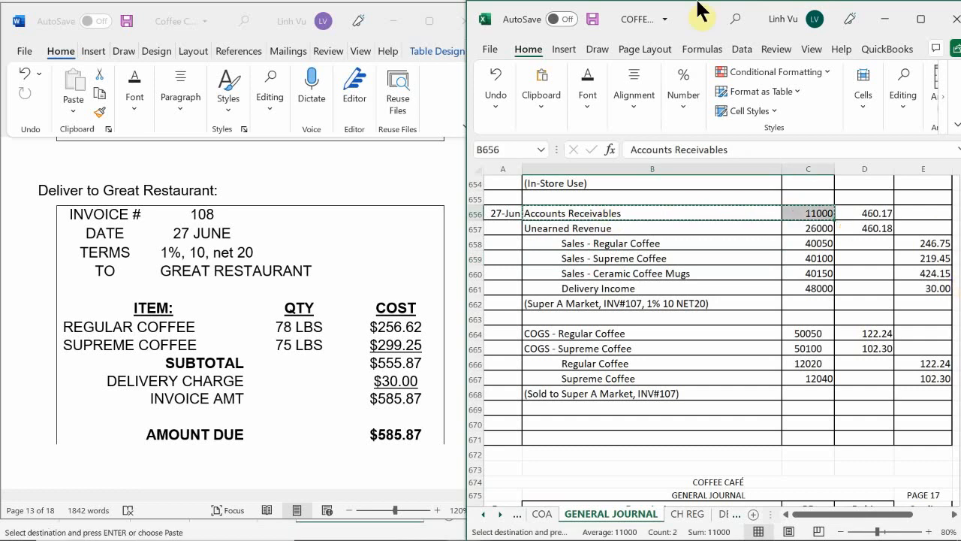
pyautogui.scroll(-1, 592, 405)
pyautogui.scroll(-3, 592, 405)
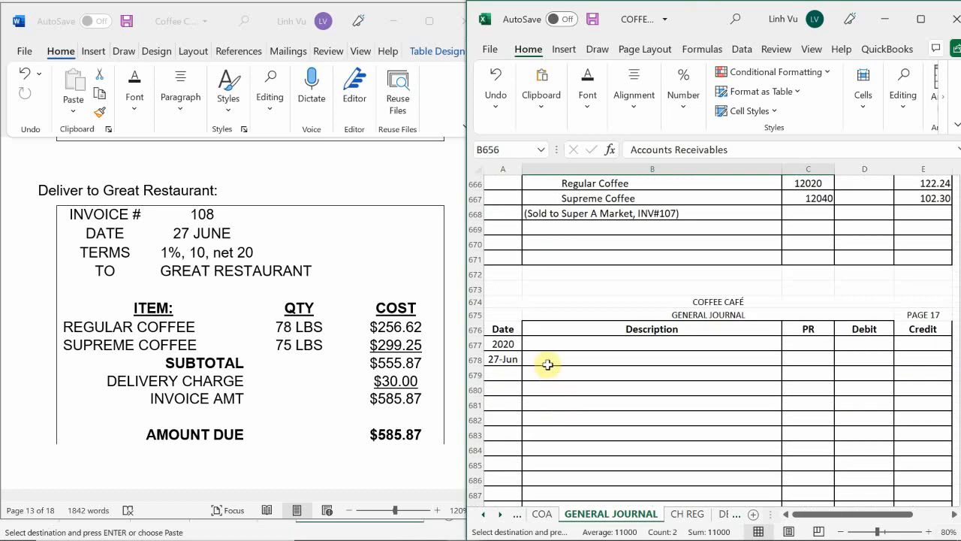
pyautogui.click(541, 359)
pyautogui.hotkey('ctrl', 'v')
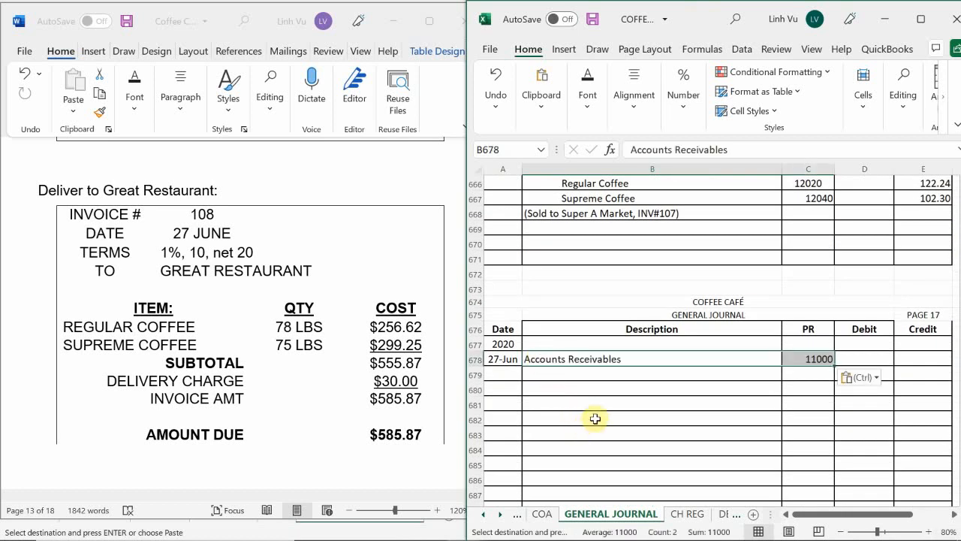
# Copy the Sales - Regular Coffee and Sales - Supreme Coffee lines with their PR numbers from rows 658–659 to B679
pyautogui.scroll(2, 606, 396)
pyautogui.scroll(3, 606, 396)
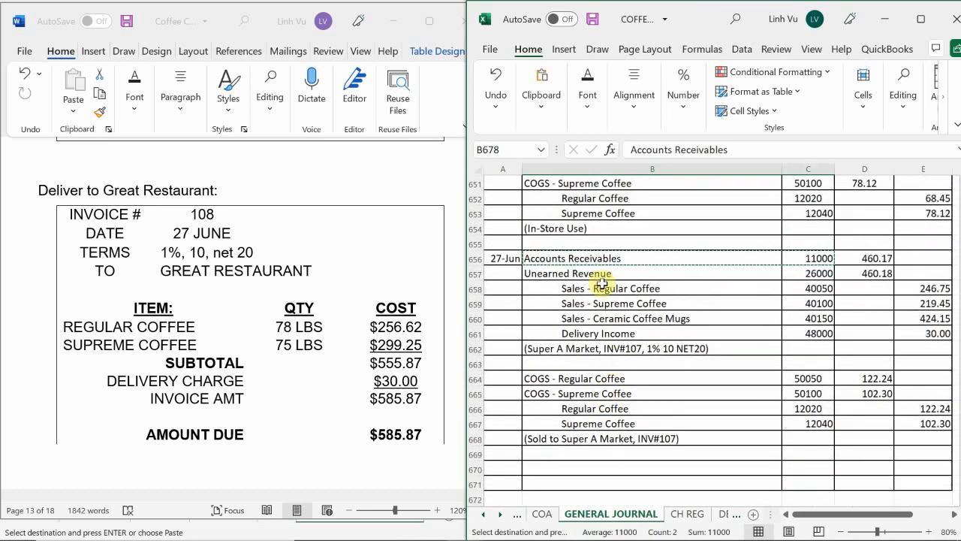
pyautogui.moveTo(567, 289)
pyautogui.mouseDown()
pyautogui.moveTo(629, 304)
pyautogui.moveTo(804, 286)
pyautogui.moveTo(815, 301)
pyautogui.mouseUp()
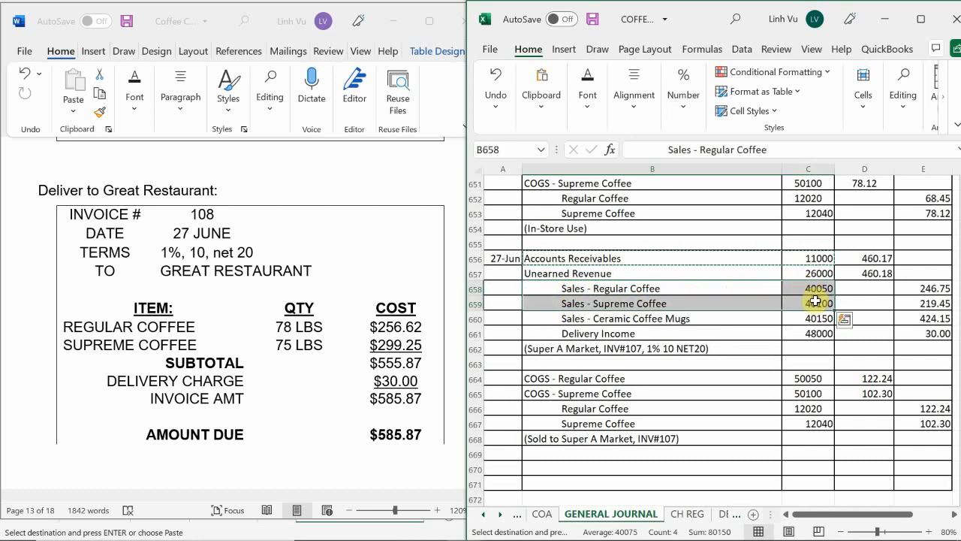
pyautogui.hotkey('ctrl', 'c')
pyautogui.scroll(-4, 593, 368)
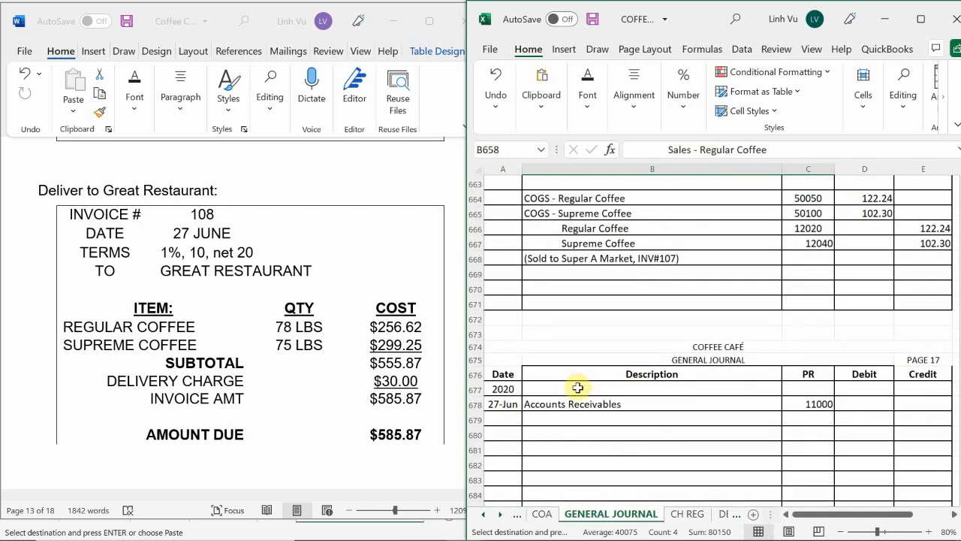
pyautogui.scroll(-1, 578, 379)
pyautogui.click(575, 376)
pyautogui.hotkey('ctrl', 'v')
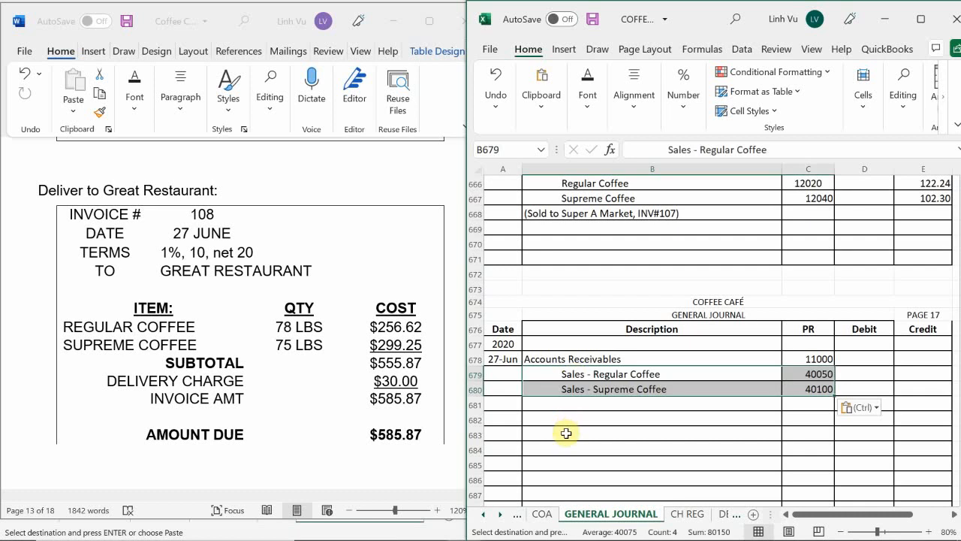
# Copy the Delivery Income line with its PR number 48000 from row 661 to B681
pyautogui.click(566, 435)
pyautogui.scroll(6, 563, 437)
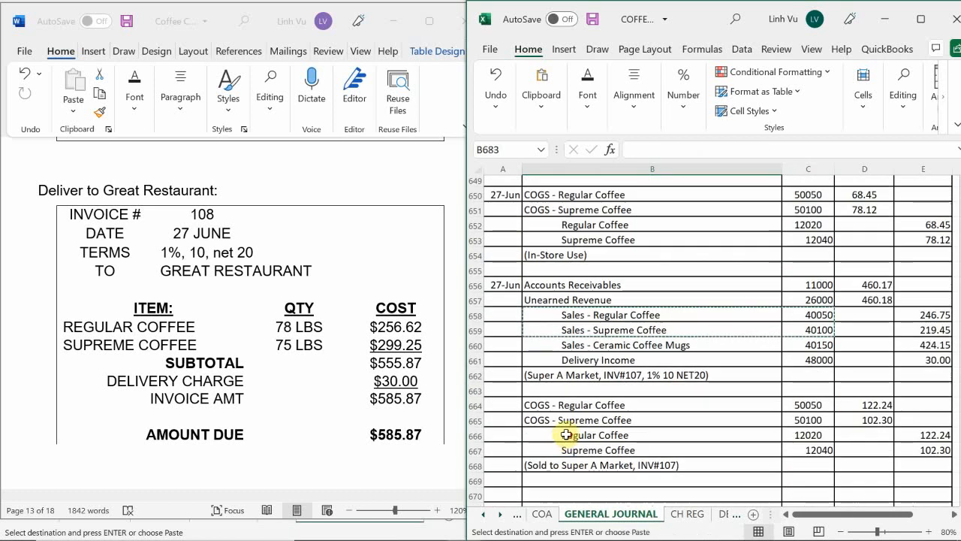
pyautogui.moveTo(555, 382); pyautogui.dragTo(794, 384)
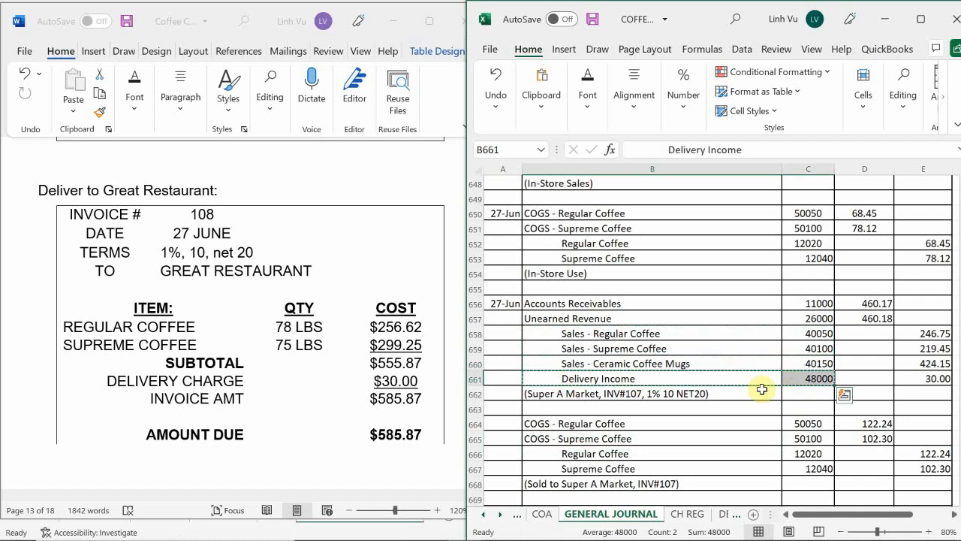
pyautogui.scroll(-4, 676, 398)
pyautogui.scroll(-3, 676, 402)
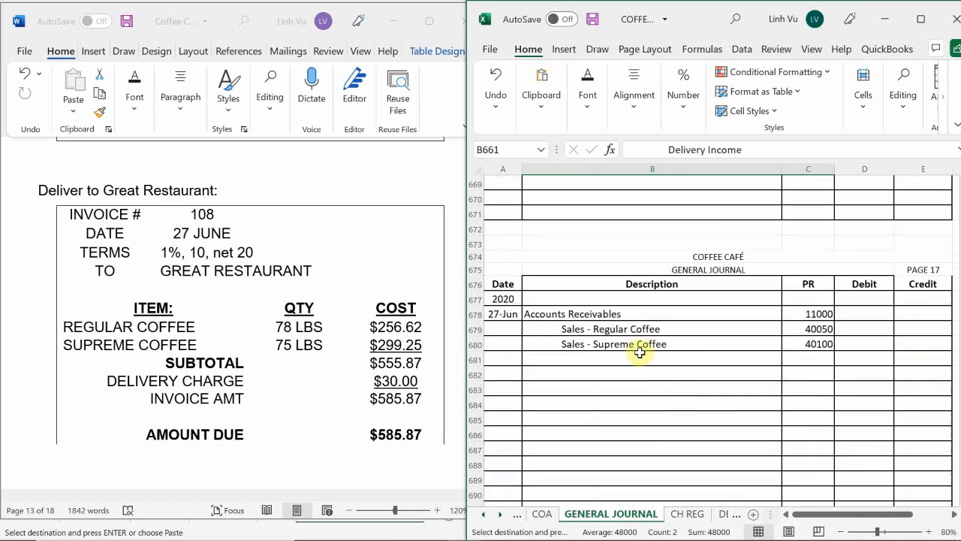
pyautogui.click(571, 359)
pyautogui.hotkey('ctrl', 'v')
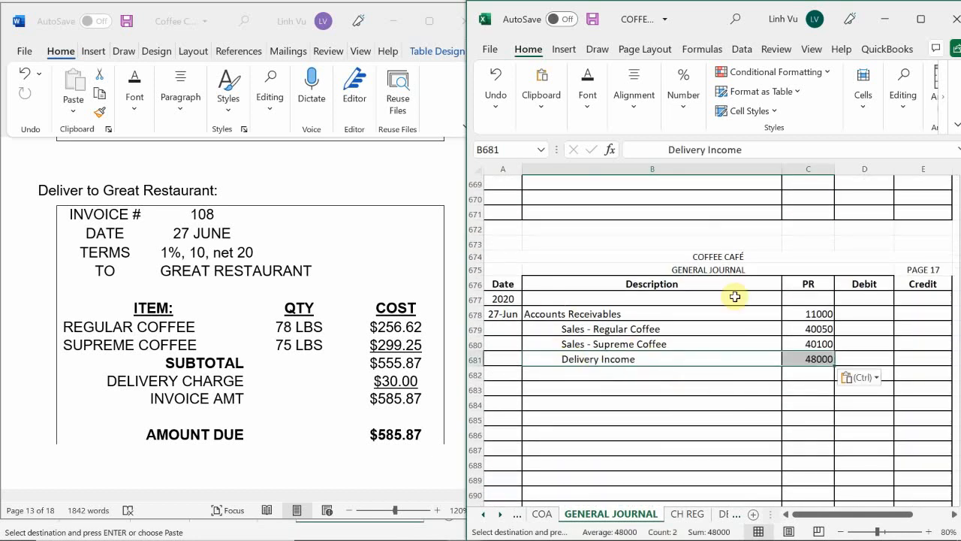
# Enter a SUM formula in D678 that totals the entry's credit column as the Accounts Receivables debit
pyautogui.click(865, 312)
pyautogui.write('=')
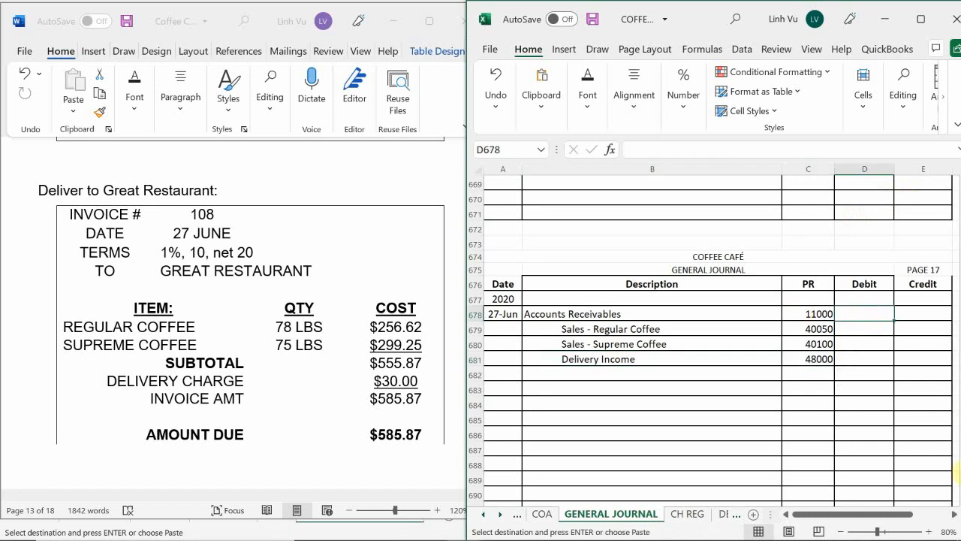
pyautogui.write('s')
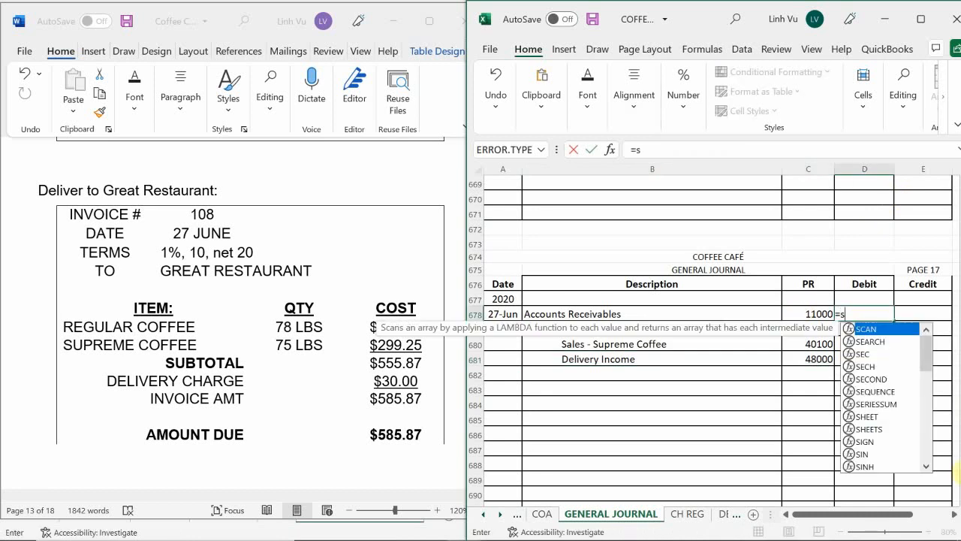
pyautogui.write('q')
pyautogui.press('BackSpace')
pyautogui.write('t')
pyautogui.press('BackSpace')
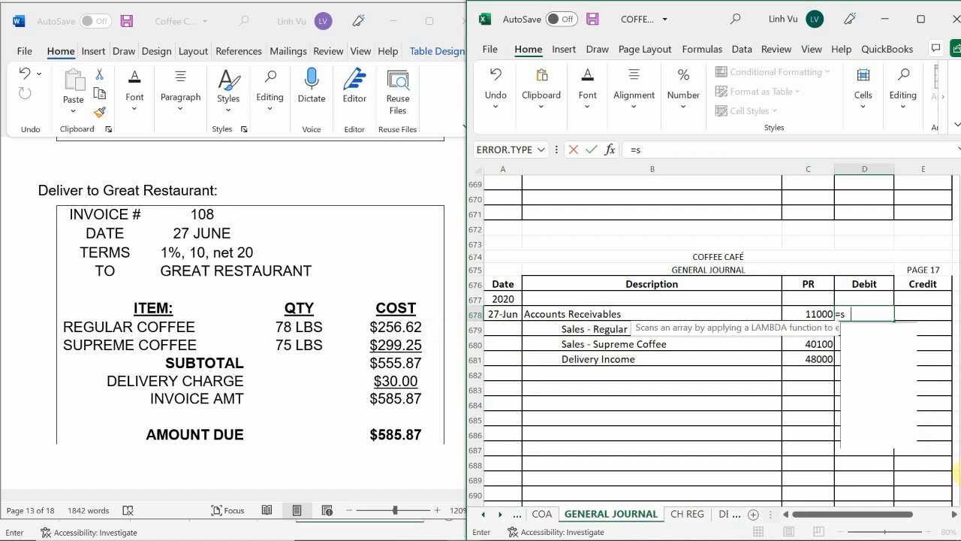
pyautogui.write('un')
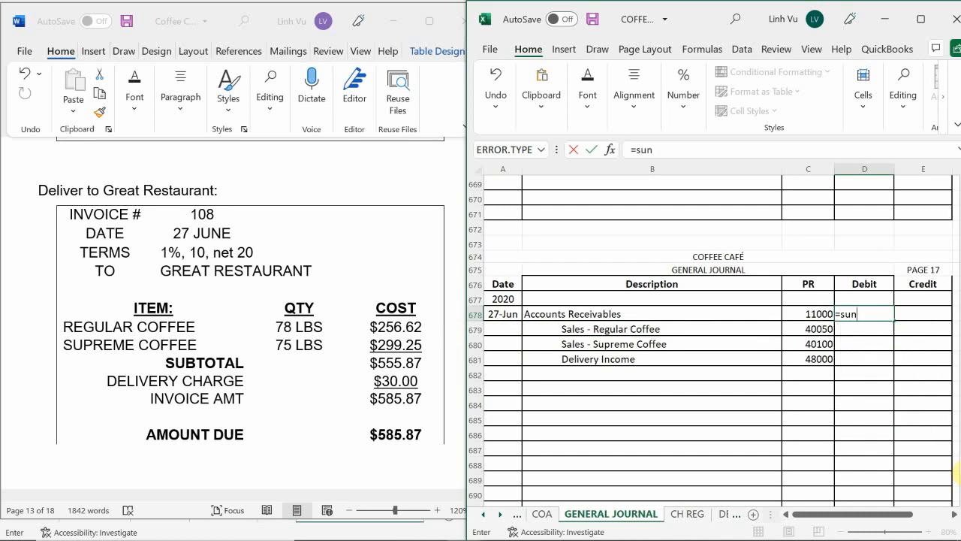
pyautogui.write('*')
pyautogui.press('BackSpace')
pyautogui.press('BackSpace')
pyautogui.write('m')
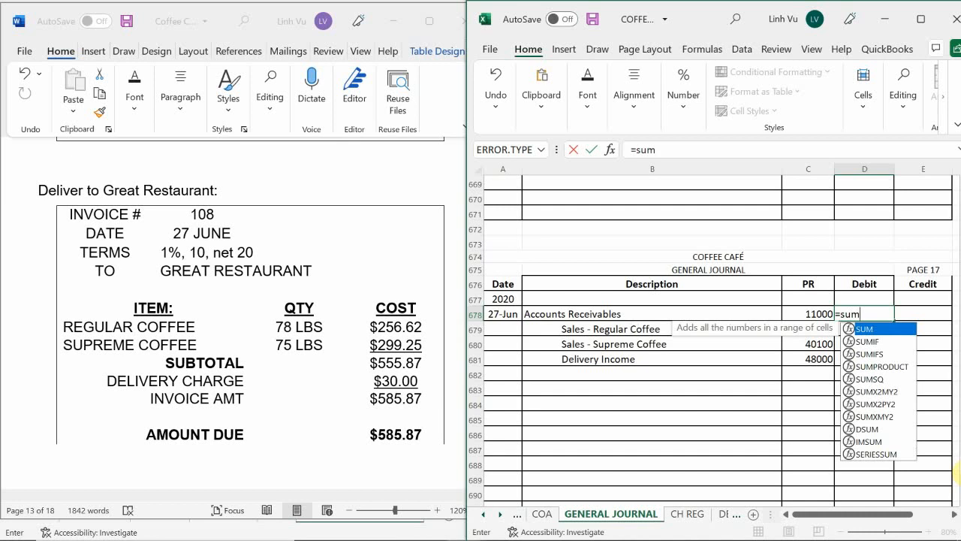
pyautogui.write('(')
pyautogui.moveTo(923, 314); pyautogui.dragTo(923, 375)
pyautogui.press('Return')
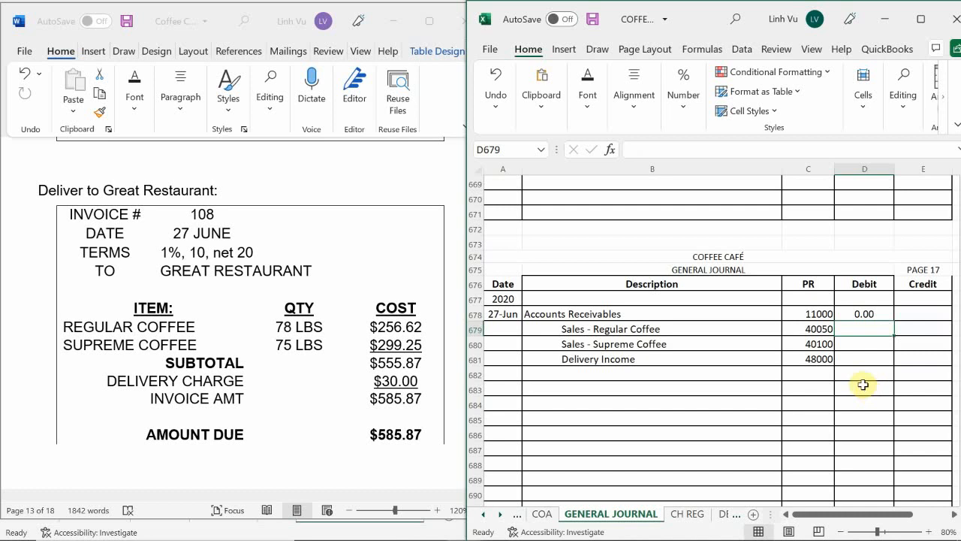
# Enter the credits 256.62 for regular coffee, 299.25 for supreme coffee and 30 for delivery income in E679 to E681
pyautogui.click(916, 329)
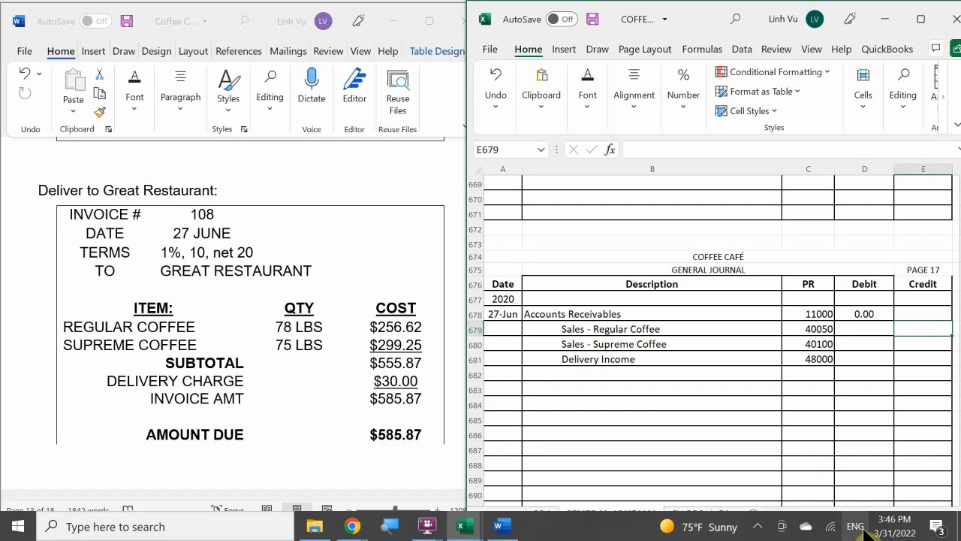
pyautogui.write('256.62')
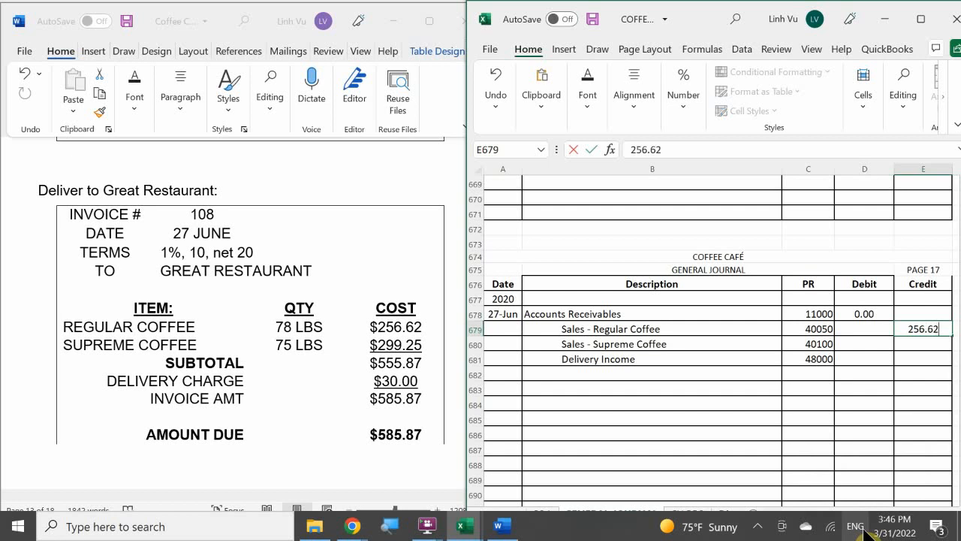
pyautogui.press('Return')
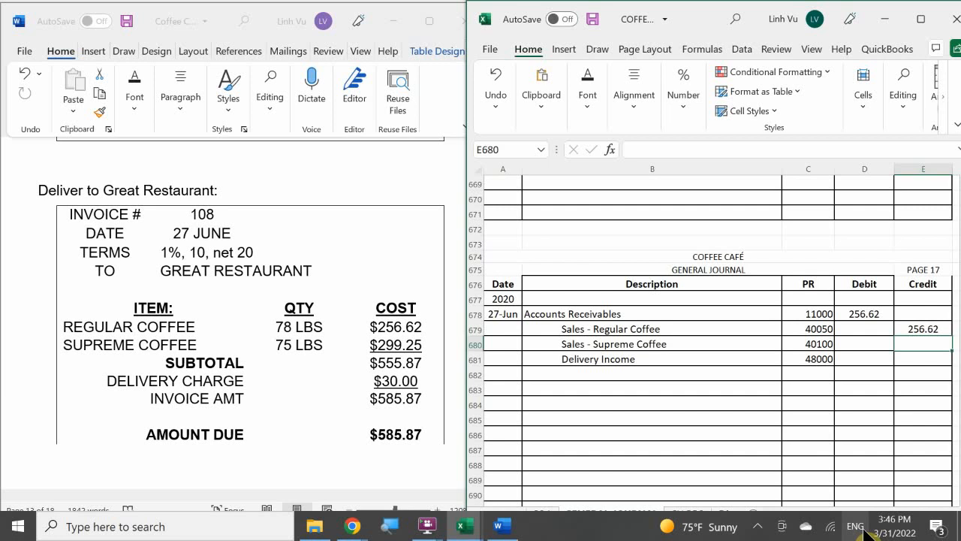
pyautogui.write('299')
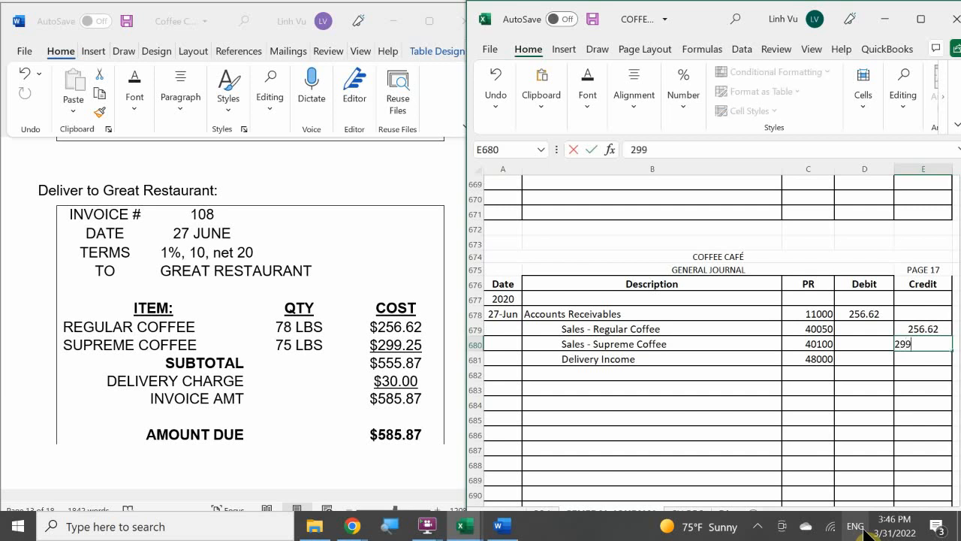
pyautogui.write('.25')
pyautogui.press('Return')
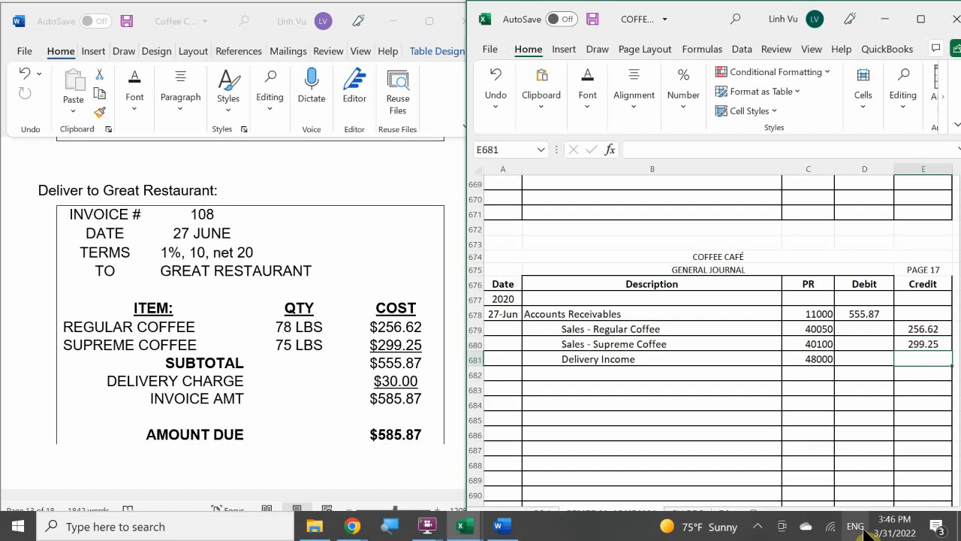
pyautogui.write('30')
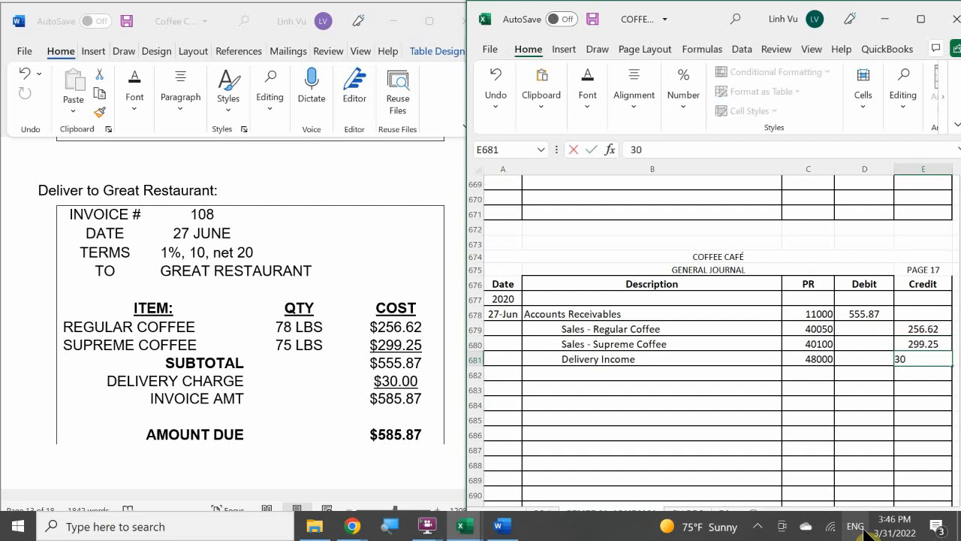
pyautogui.press('Return')
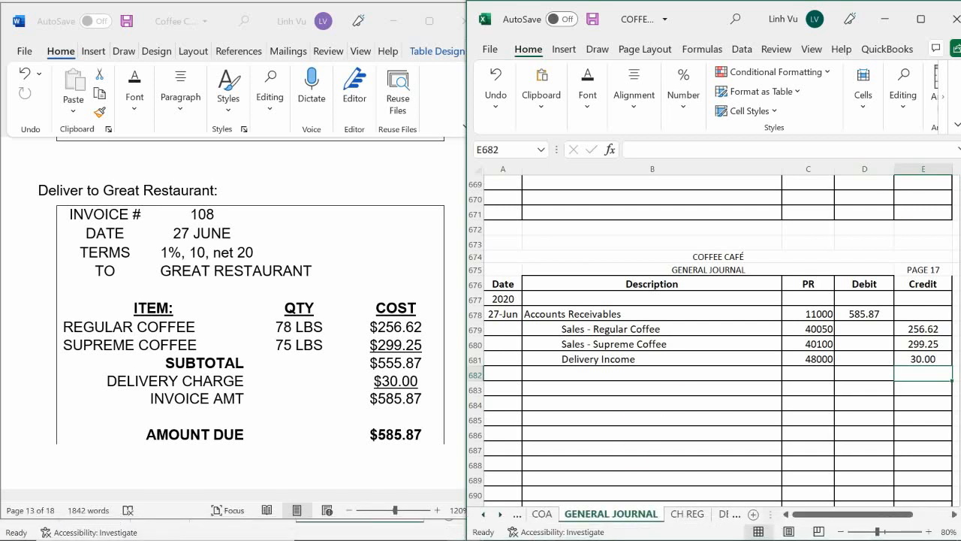
# Enter the explanation "(Great Restaurant, INV#108, 1%^ 10 NET 20)" in B682 below the sales entry
pyautogui.click(564, 374)
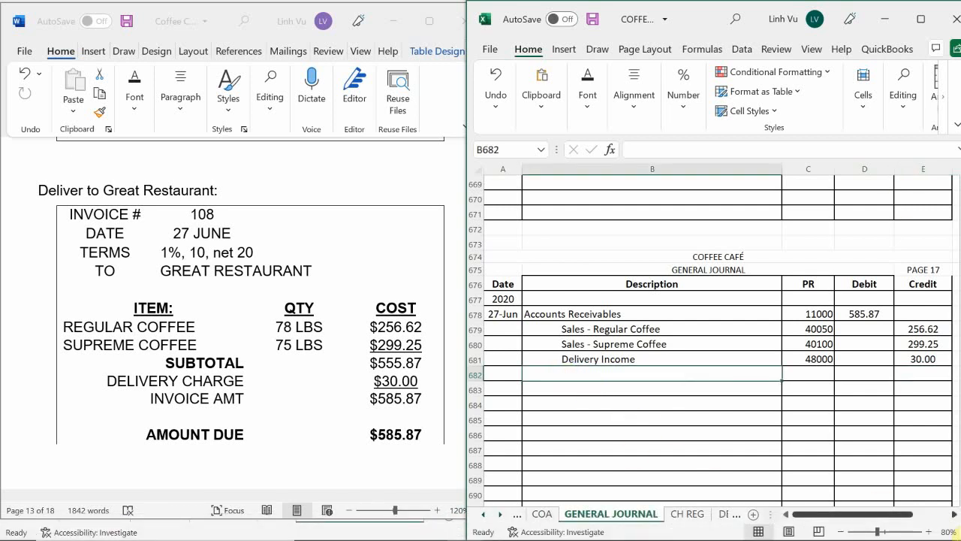
pyautogui.write('(')
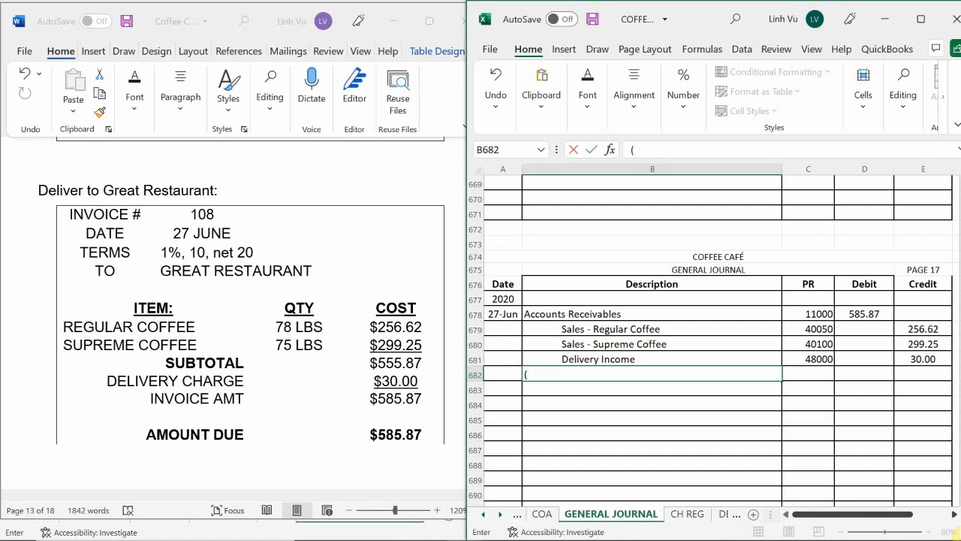
pyautogui.write('Great Restaurany')
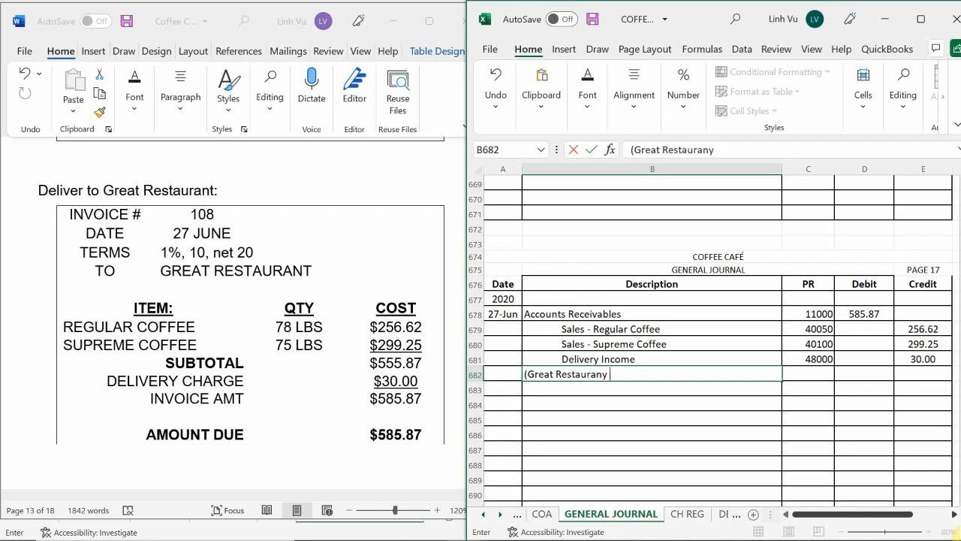
pyautogui.press('BackSpace')
pyautogui.press('BackSpace')
pyautogui.write('t, INV#107')
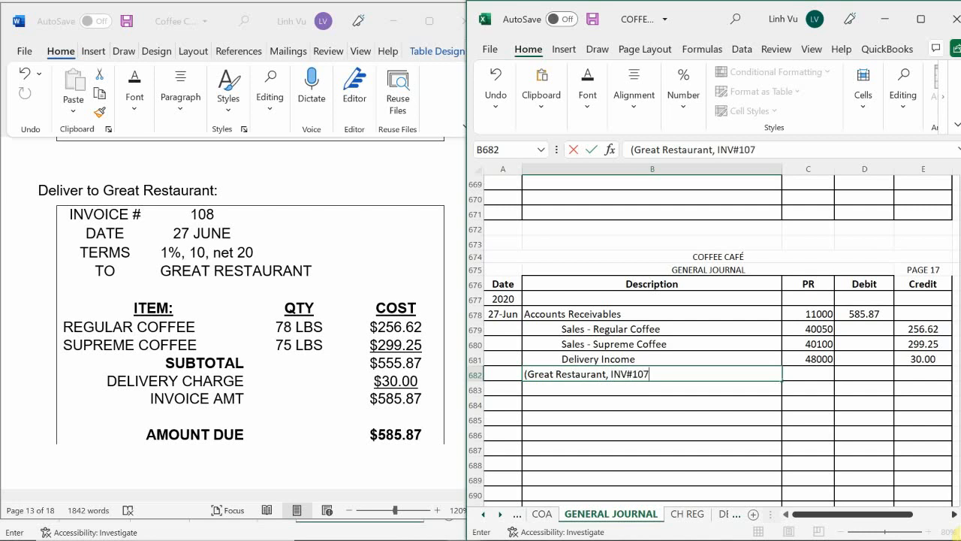
pyautogui.write(',')
pyautogui.press('BackSpace')
pyautogui.press('BackSpace')
pyautogui.write('8, 1%^ 10 NEayt')
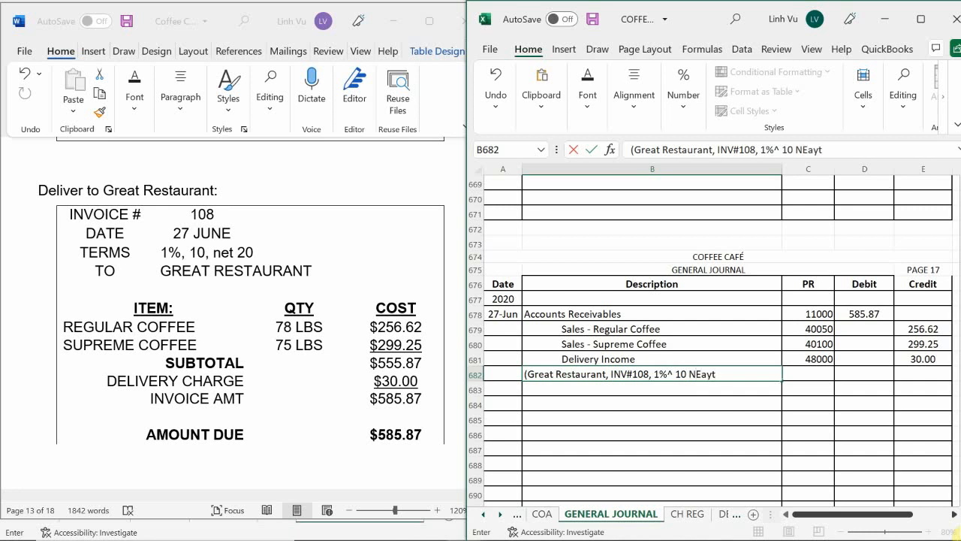
pyautogui.press('BackSpace')
pyautogui.press('BackSpace')
pyautogui.press('BackSpace')
pyautogui.write('t')
pyautogui.press('BackSpace')
pyautogui.write('r')
pyautogui.press('BackSpace')
pyautogui.write('T 20)')
pyautogui.press('Return')
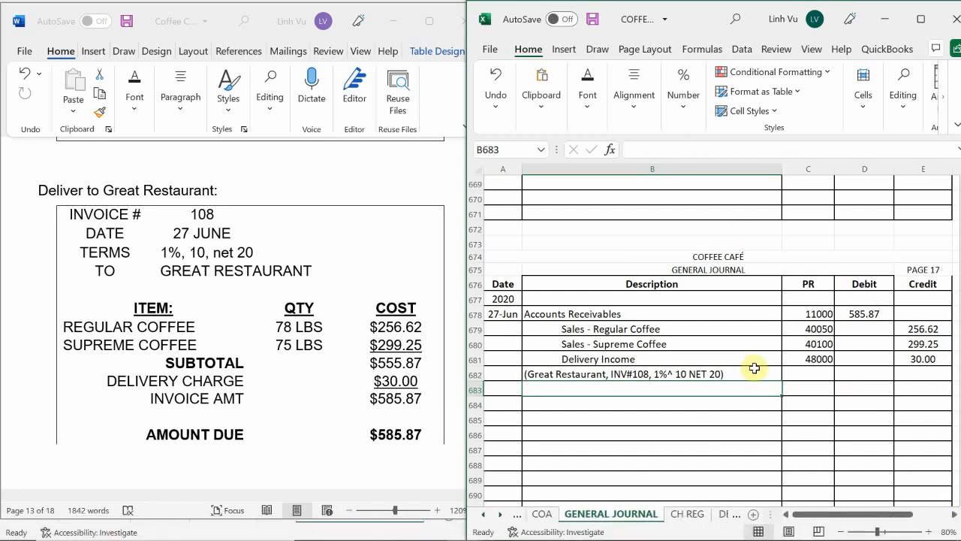
pyautogui.scroll(3, 598, 338)
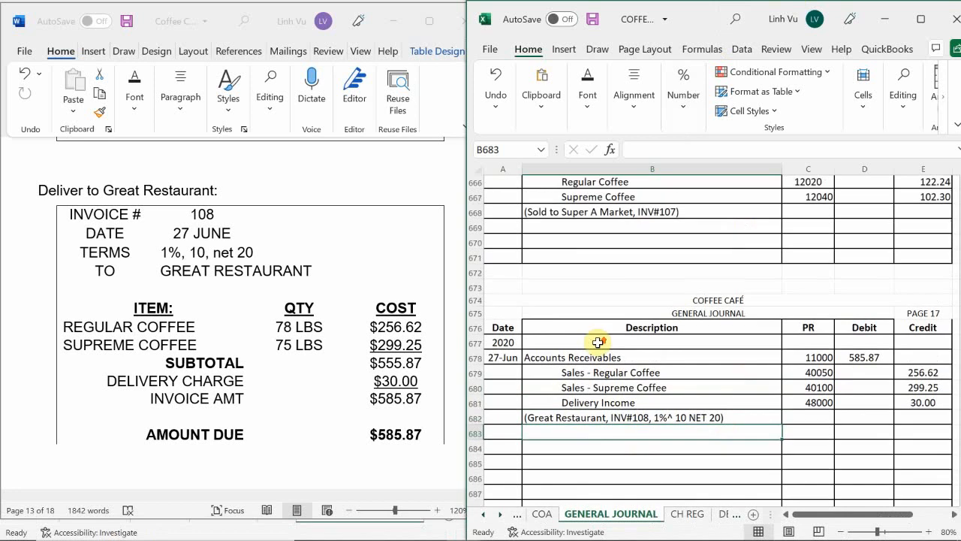
pyautogui.scroll(-3, 599, 338)
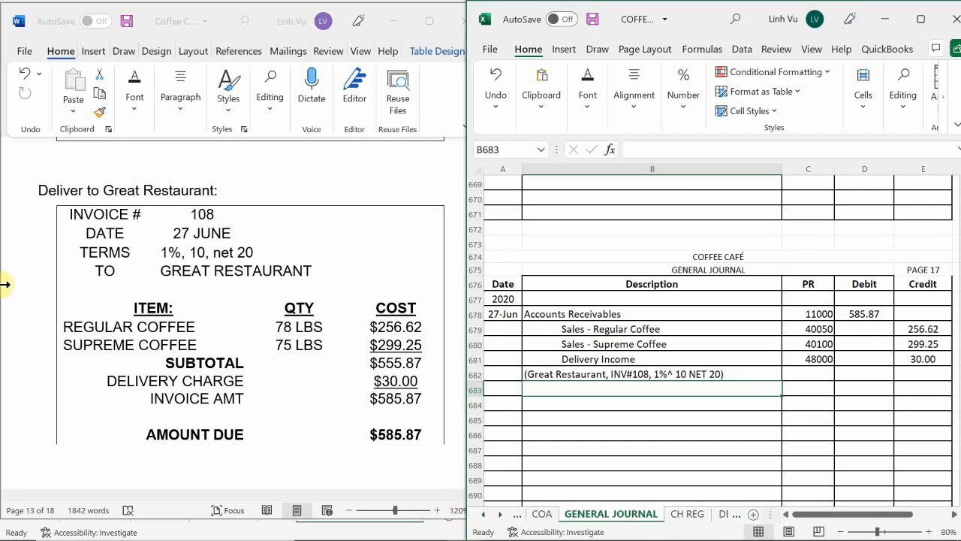
# Switch to the general ledger workbook and enter the date 6/27 in A113 of the receivables account on the ASSETS sheet
pyautogui.moveTo(475, 530)
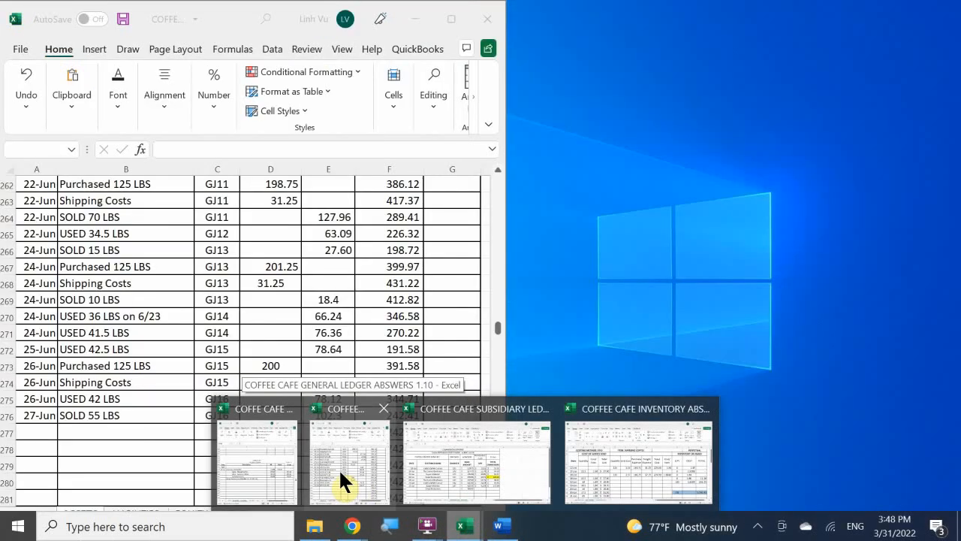
pyautogui.click(340, 479)
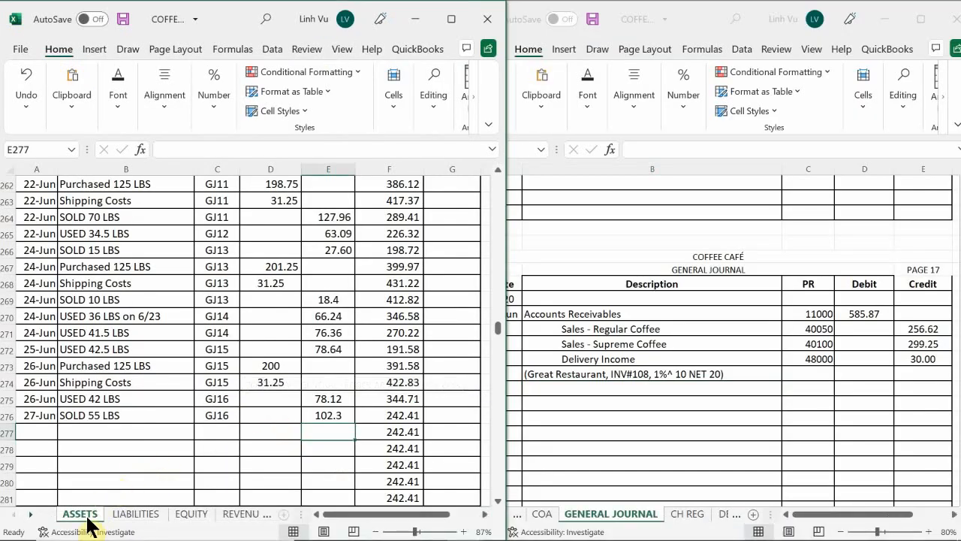
pyautogui.click(107, 453)
pyautogui.scroll(15, 108, 456)
pyautogui.scroll(20, 109, 456)
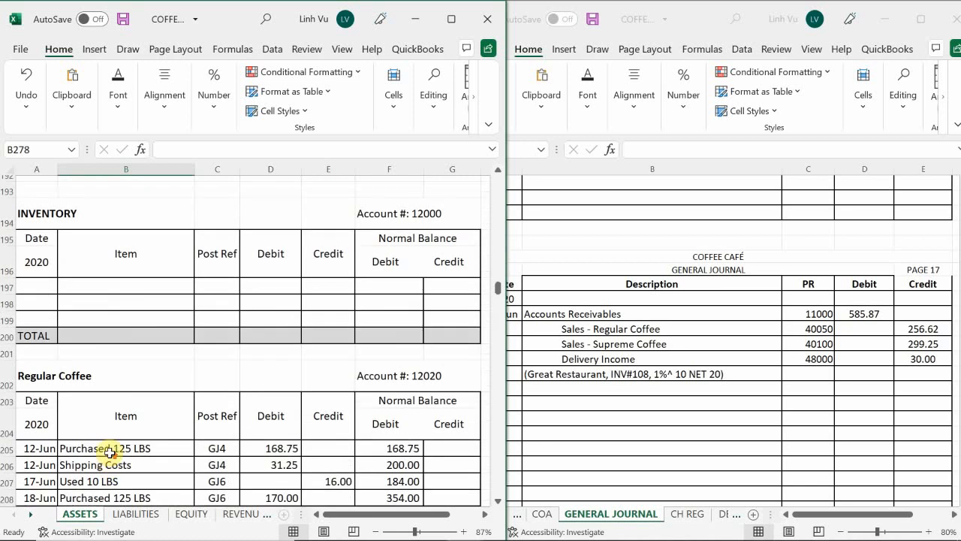
pyautogui.scroll(16, 109, 449)
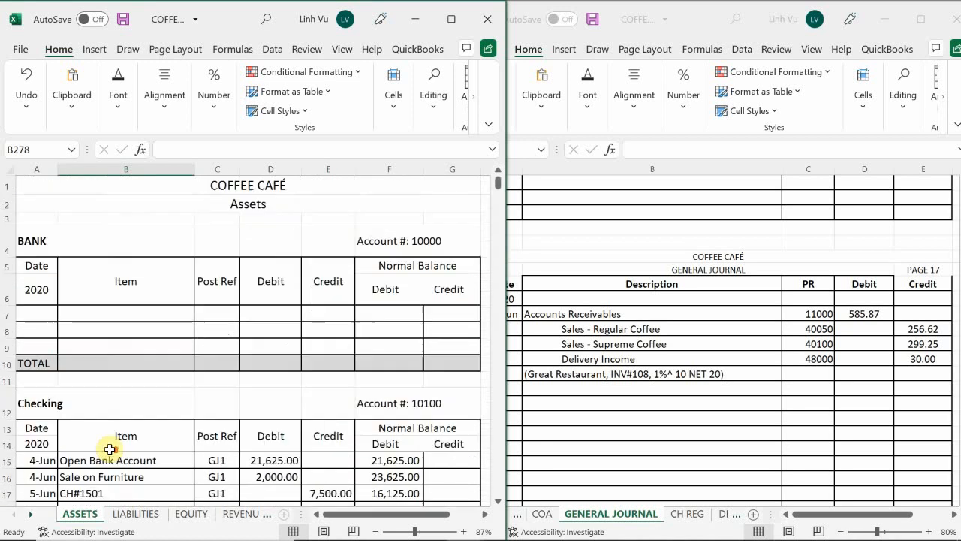
pyautogui.scroll(-10, 110, 449)
pyautogui.scroll(-17, 110, 448)
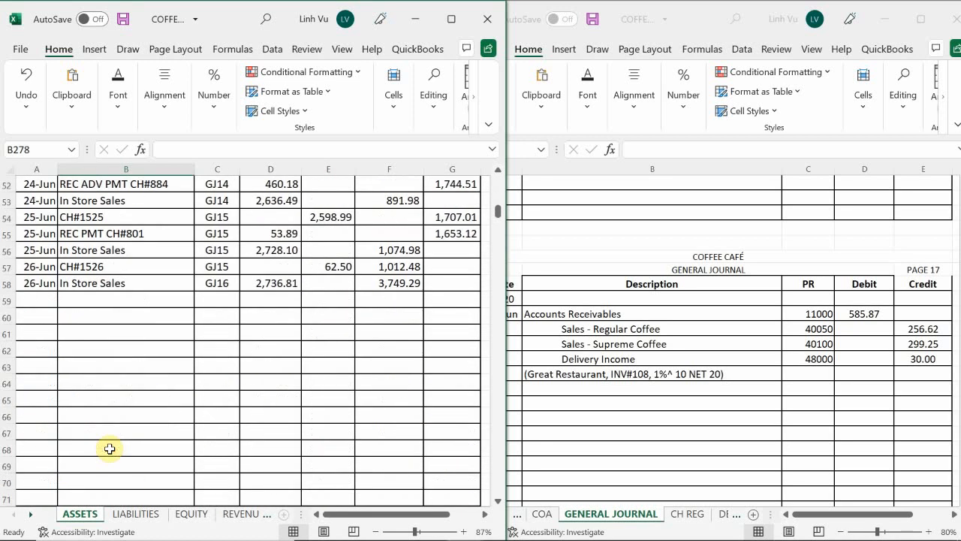
pyautogui.scroll(-7, 108, 448)
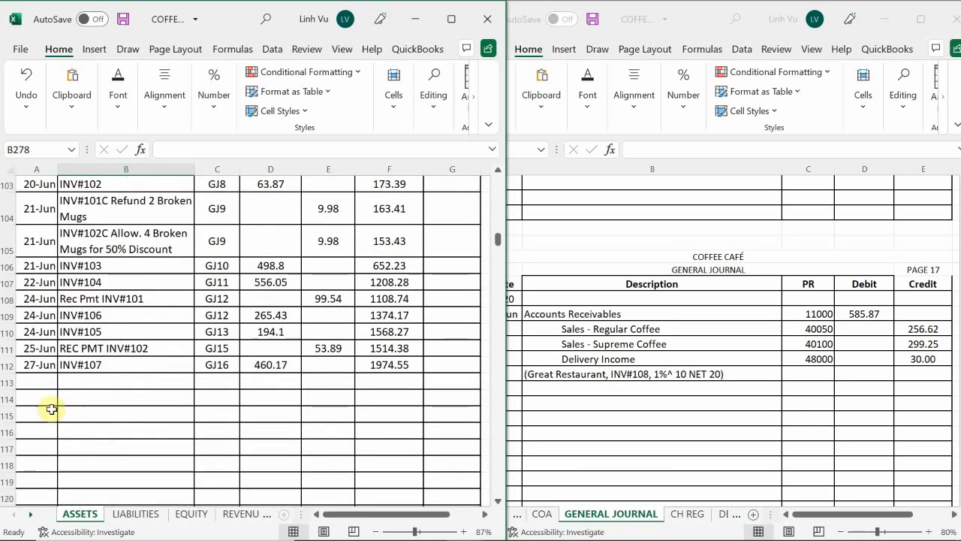
pyautogui.click(36, 382)
pyautogui.write('6/')
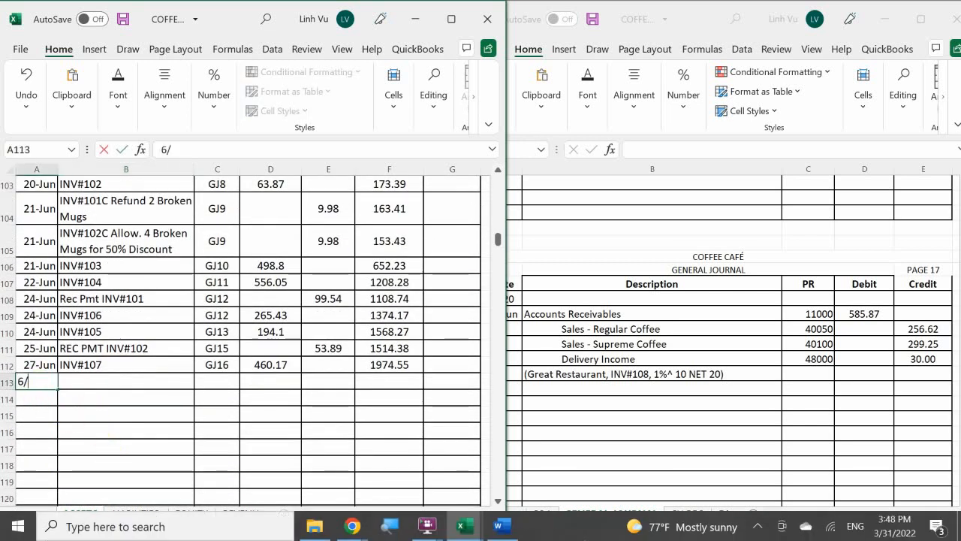
pyautogui.write('27')
pyautogui.press('Return')
# Enter the item INV#108 in B113, beside the new 27-Jun date in the receivables account
pyautogui.press('Right')
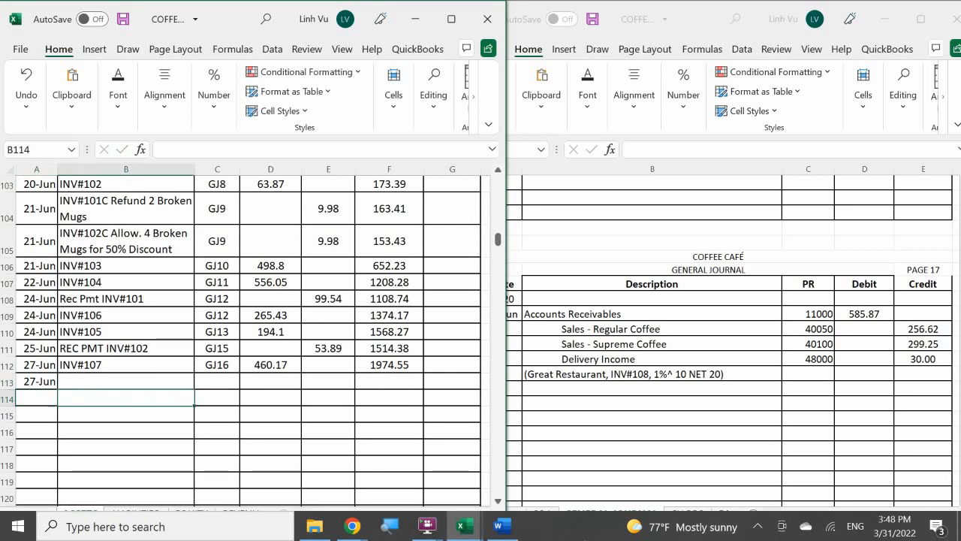
pyautogui.press('Up')
pyautogui.write('UBV')
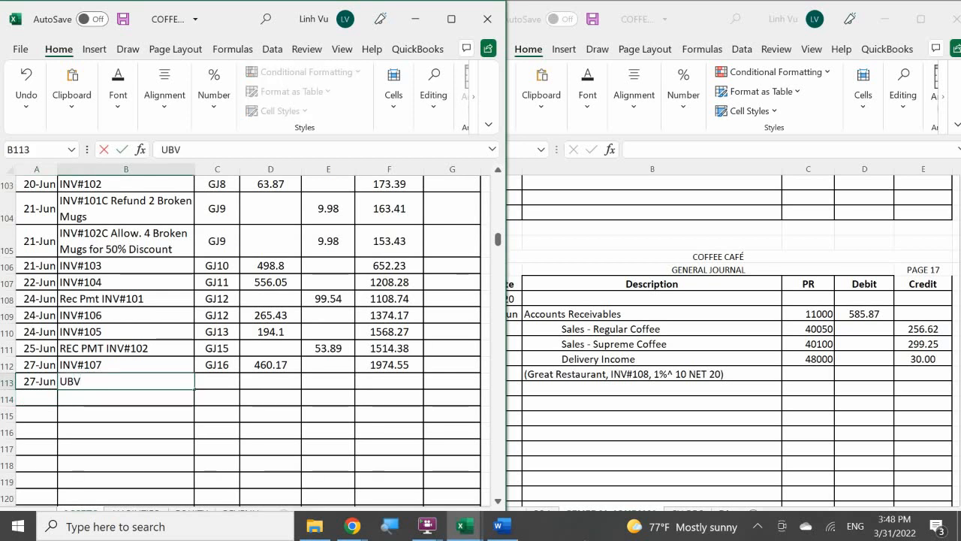
pyautogui.press('BackSpace')
pyautogui.press('BackSpace')
pyautogui.write('N')
pyautogui.press('BackSpace')
pyautogui.press('BackSpace')
pyautogui.write('INV$10')
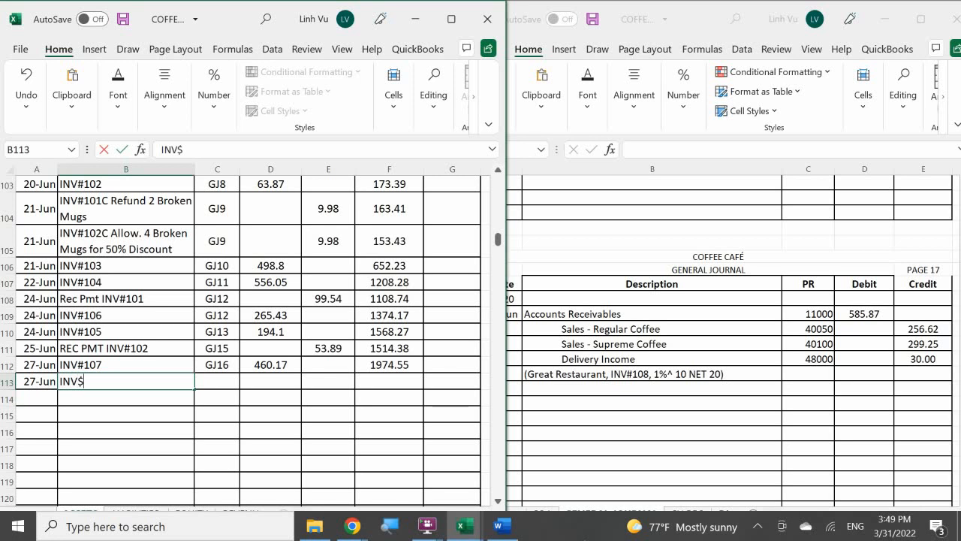
pyautogui.press('BackSpace')
pyautogui.press('BackSpace')
pyautogui.press('BackSpace')
pyautogui.write('#108')
pyautogui.press('Return')
# Enter the post reference GJ17 in C113 and the debit 585.87 in D113 for invoice 108
pyautogui.press('Right')
pyautogui.press('Up')
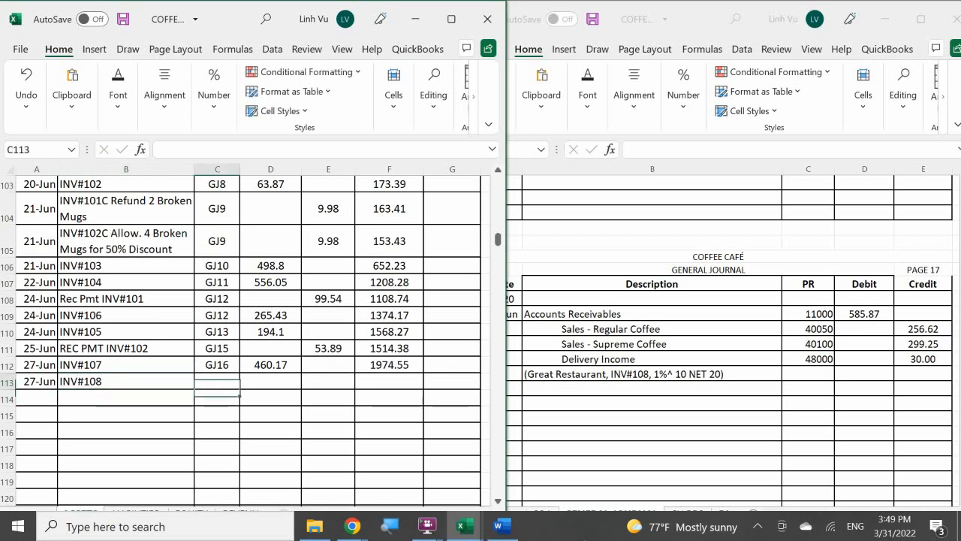
pyautogui.write('GJ1')
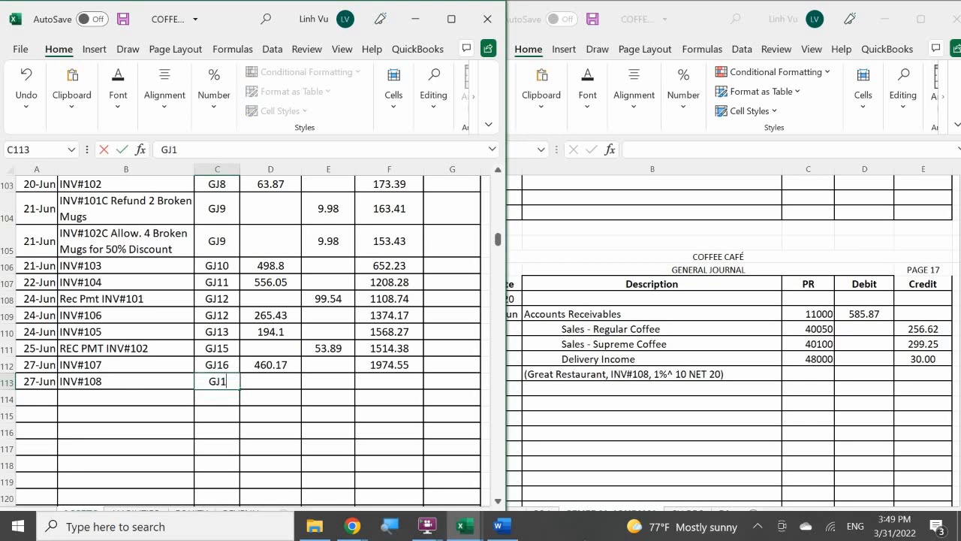
pyautogui.write('7')
pyautogui.press('Return')
pyautogui.press('Right')
pyautogui.press('Up')
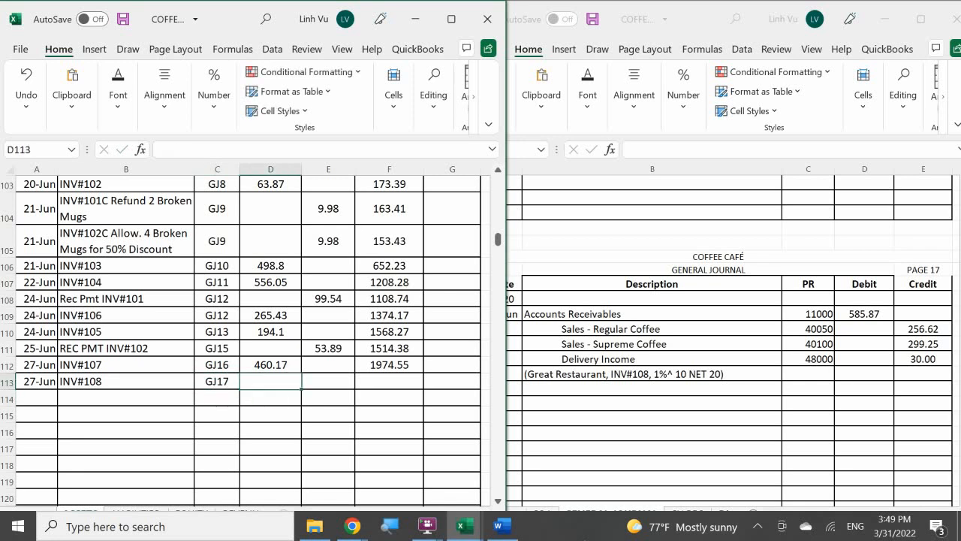
pyautogui.write('5')
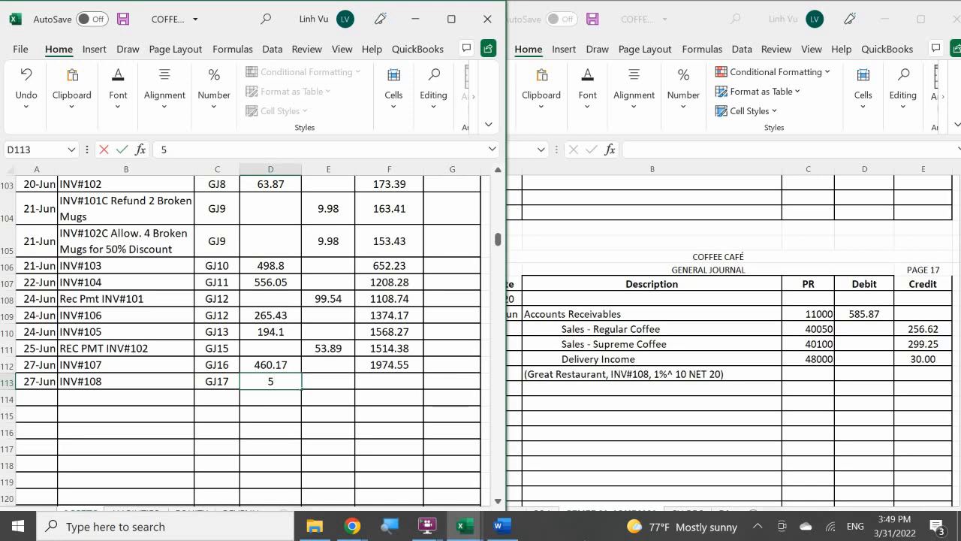
pyautogui.write('85.87')
pyautogui.press('Return')
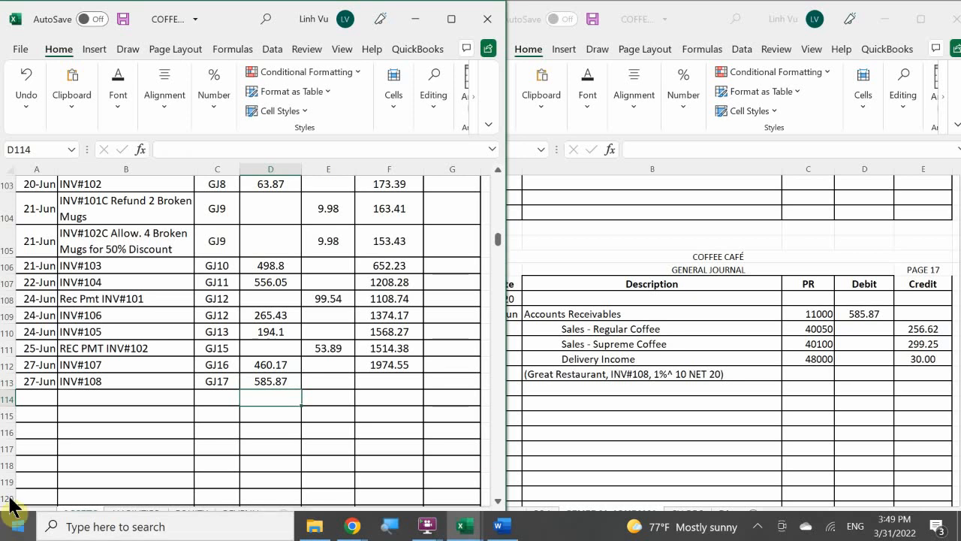
# Fill the running balance formula from F112 down to F113 in the receivables account
pyautogui.click(394, 364)
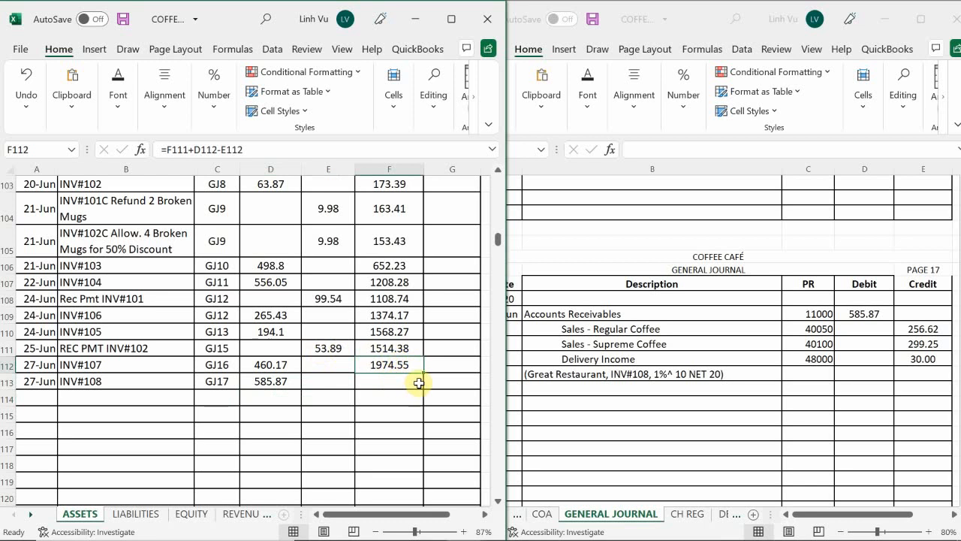
pyautogui.moveTo(423, 372); pyautogui.dragTo(424, 390)
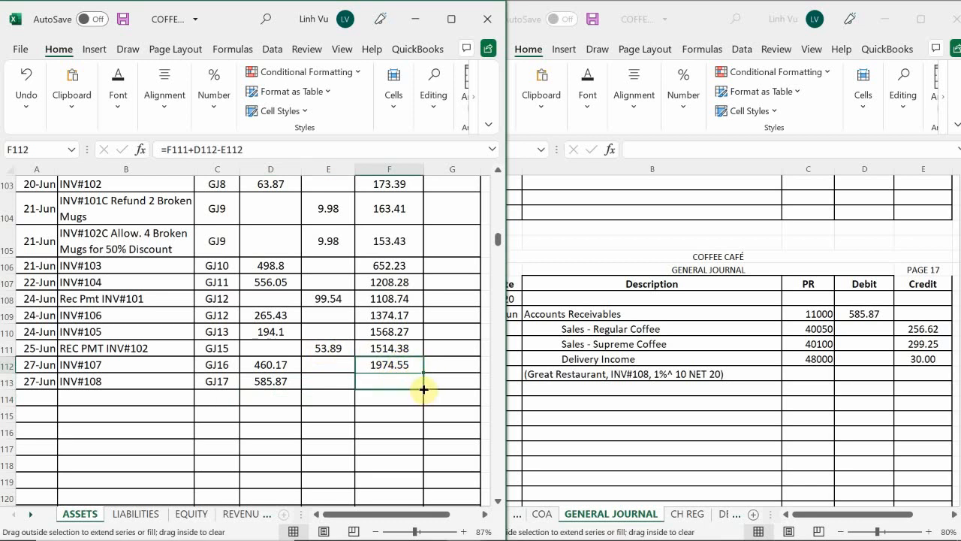
pyautogui.moveTo(423, 388); pyautogui.dragTo(423, 389)
pyautogui.moveTo(423, 389); pyautogui.dragTo(424, 388)
pyautogui.moveTo(424, 389); pyautogui.dragTo(423, 389)
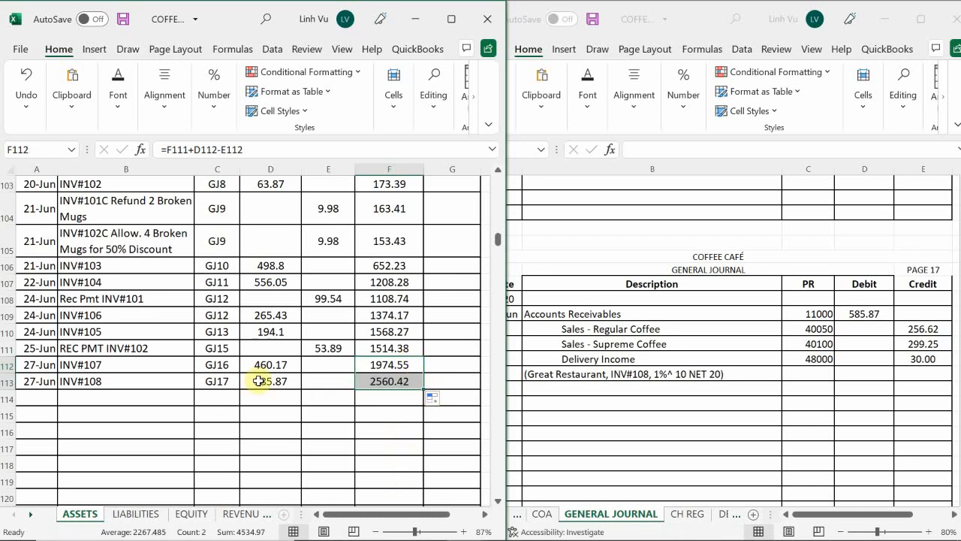
# Enter the date 6/27 in A22 of the Sales – Regular Coffee account on the REVENUES sheet
pyautogui.click(245, 515)
pyautogui.click(199, 420)
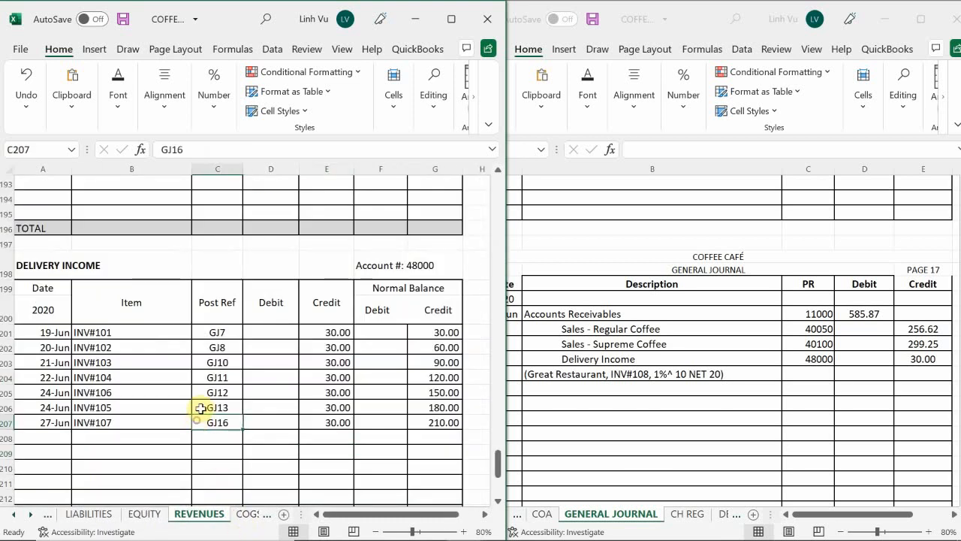
pyautogui.scroll(20, 199, 410)
pyautogui.scroll(20, 201, 405)
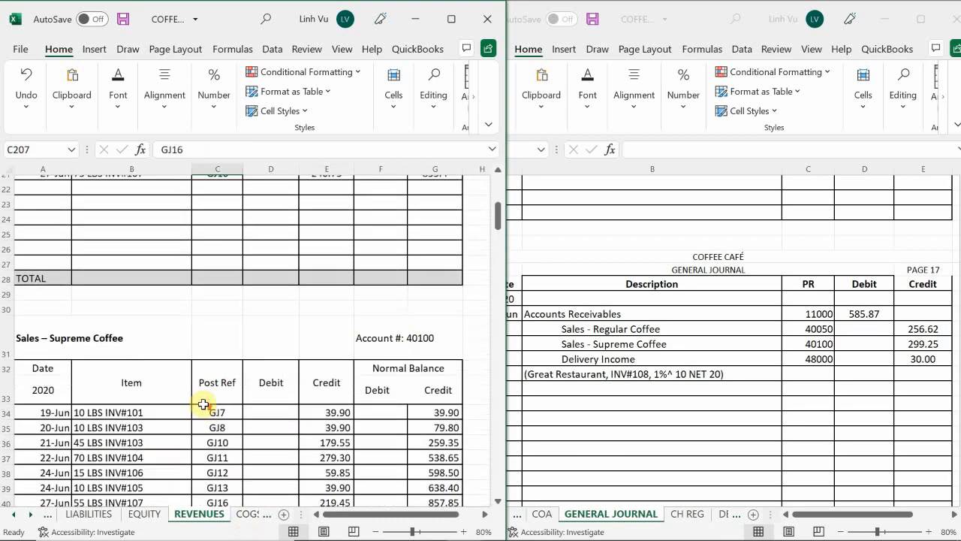
pyautogui.scroll(-3, 189, 399)
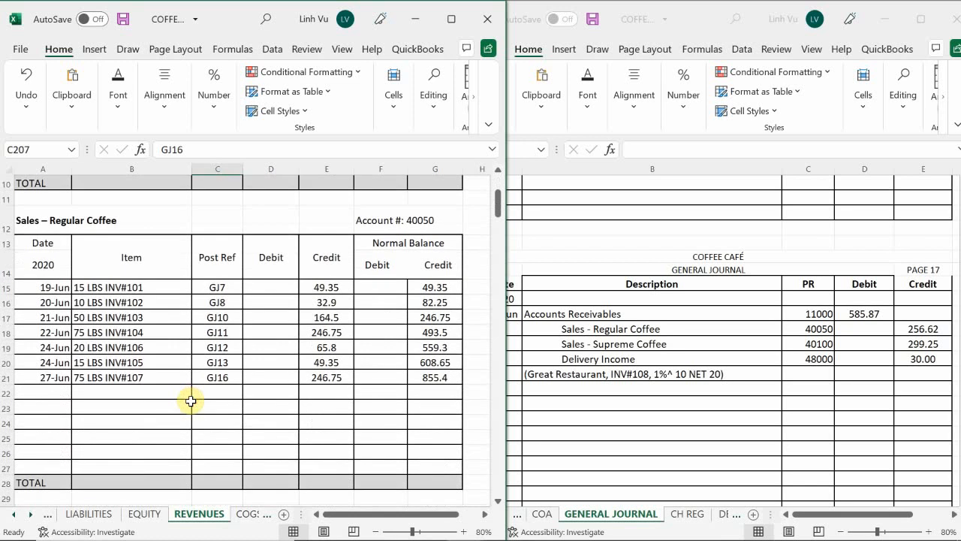
pyautogui.click(43, 392)
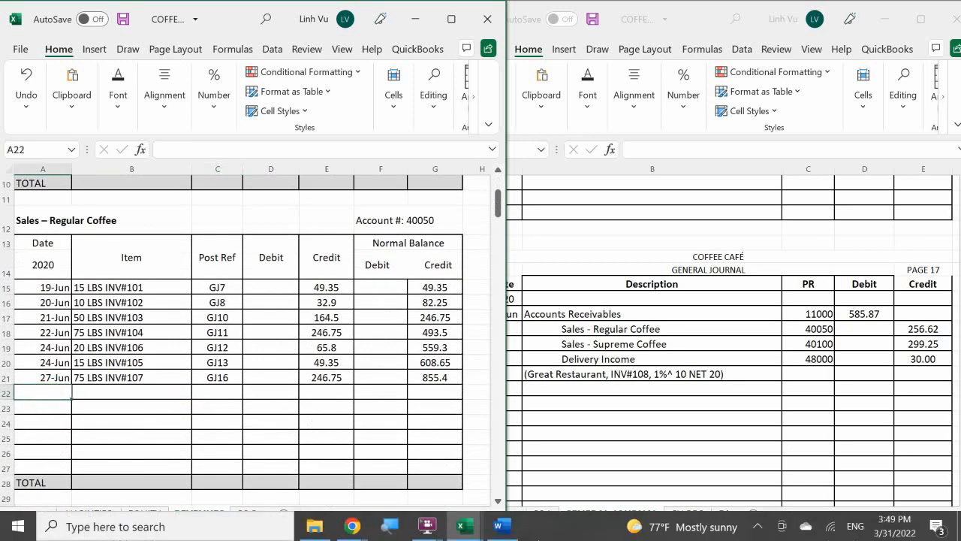
pyautogui.write('6/27')
pyautogui.press('Tab')
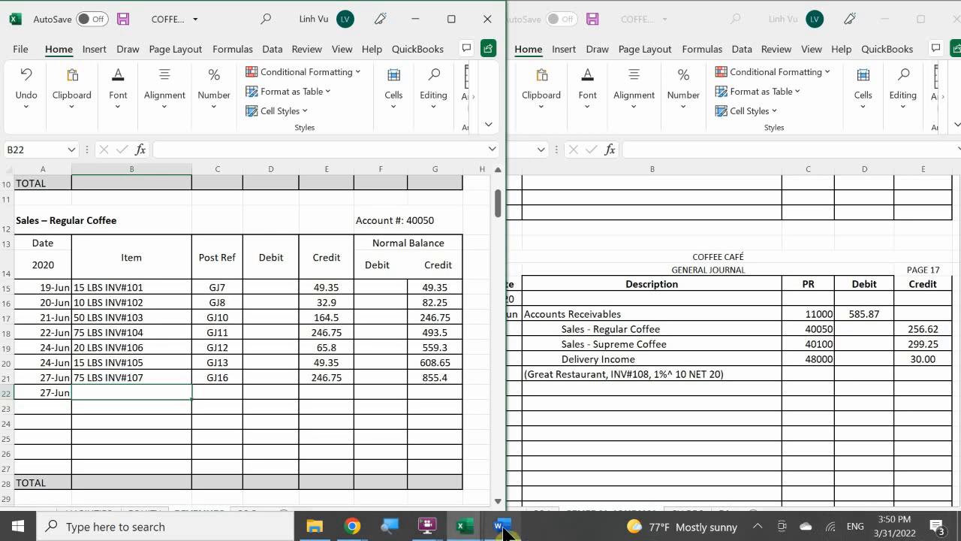
# Check the invoice's regular coffee quantity, then enter the item "78 LBS INV#108" in B22 and post reference GJ17 in C22
pyautogui.moveTo(503, 530)
pyautogui.moveTo(512, 486)
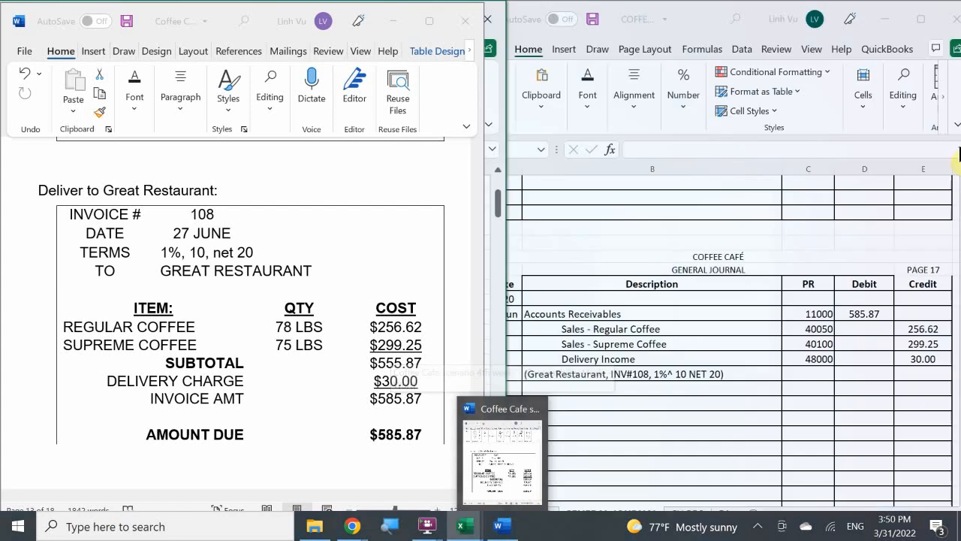
pyautogui.write('78')
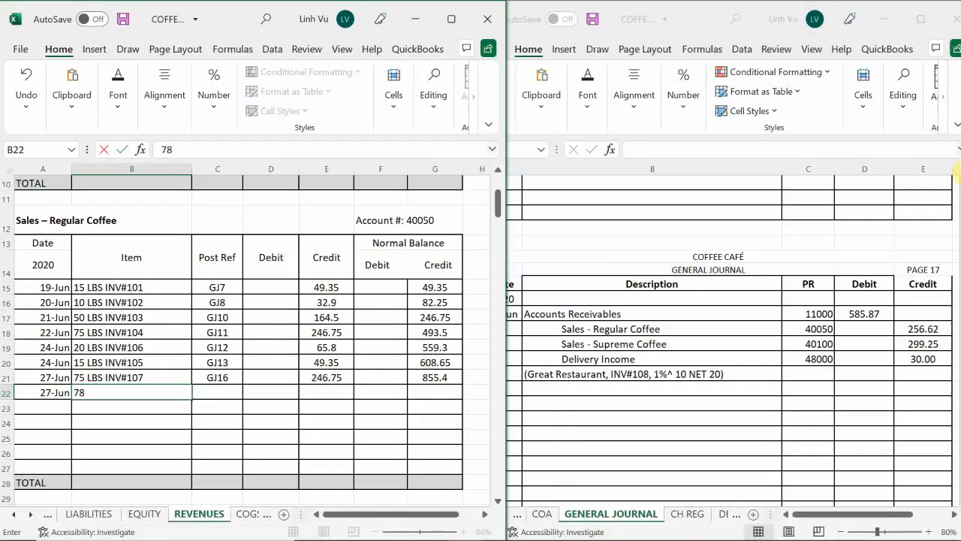
pyautogui.write(' LBS INV#')
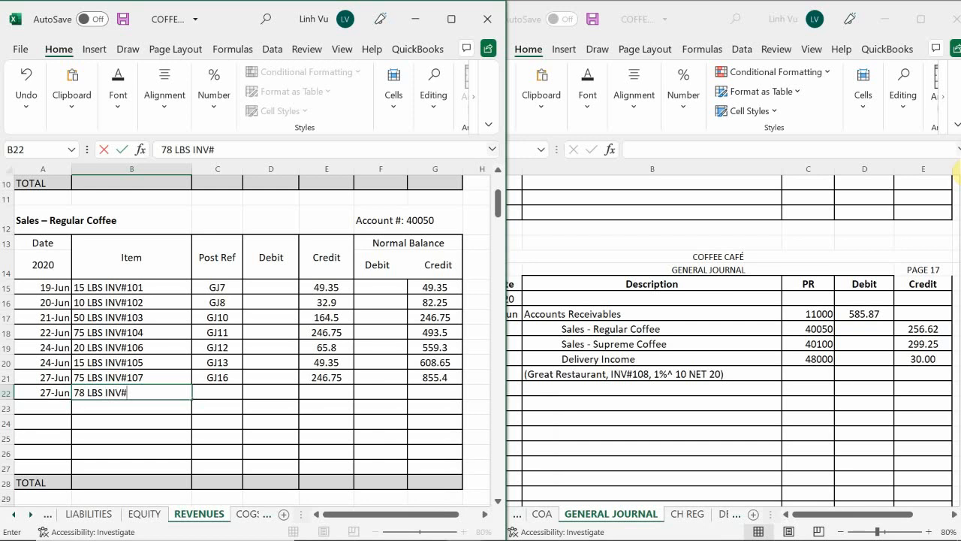
pyautogui.write('108')
pyautogui.press('Tab')
pyautogui.write('G')
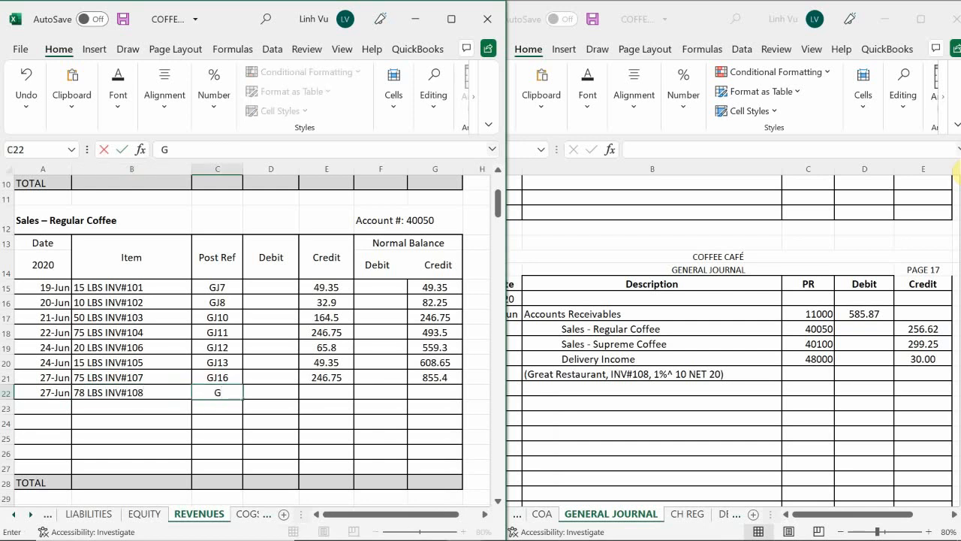
pyautogui.write('J17')
pyautogui.press('Tab')
pyautogui.press('Tab')
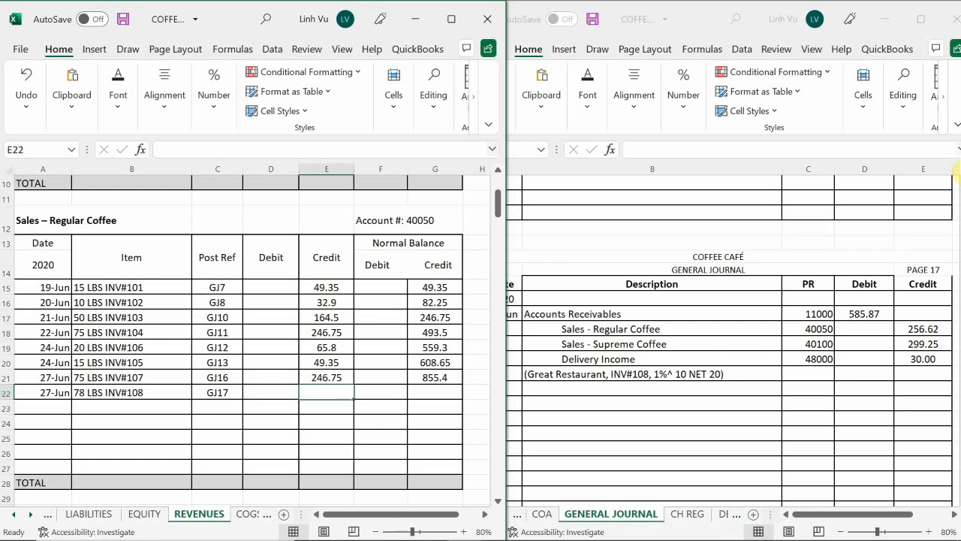
# Enter the credit 256.62 in E22 and fill the running balance formula from G21 down to G22
pyautogui.write('256.62')
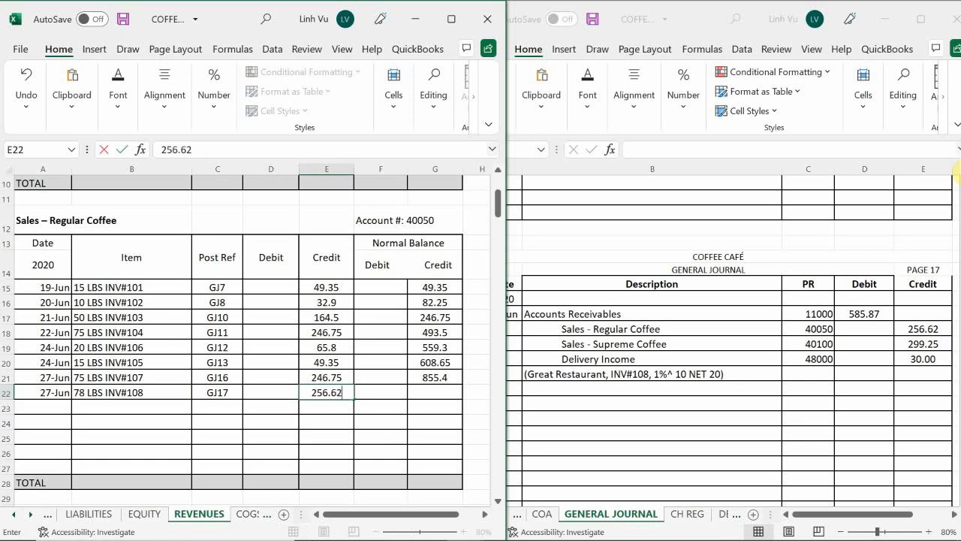
pyautogui.press('Return')
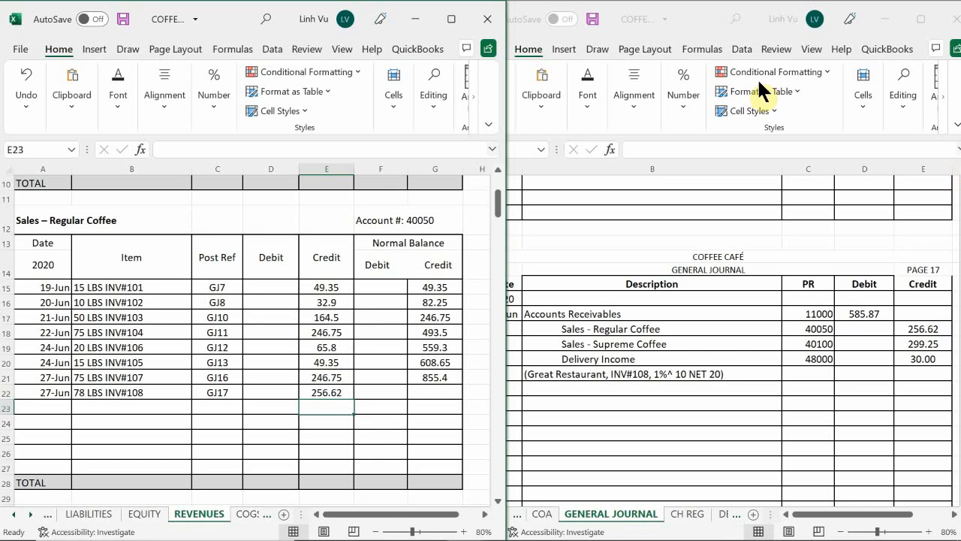
pyautogui.click(436, 376)
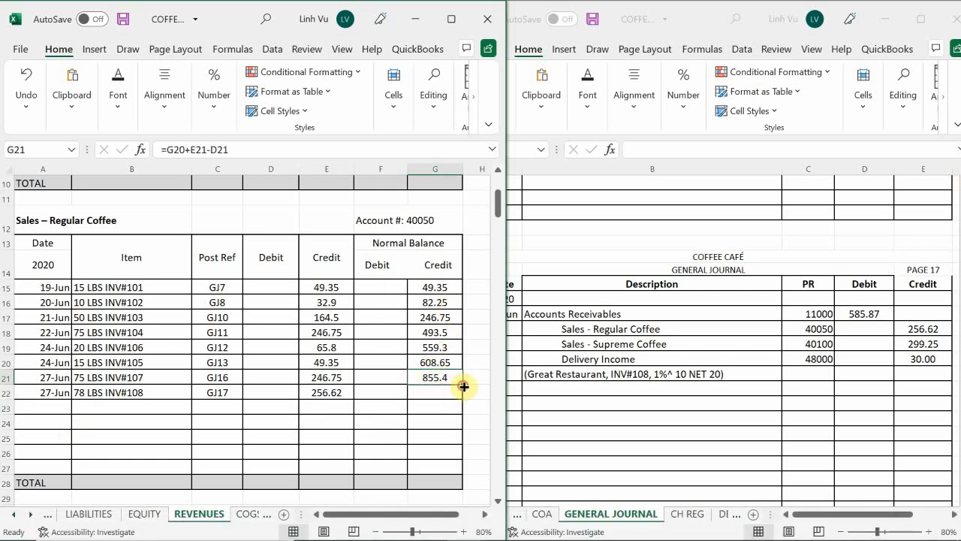
pyautogui.moveTo(461, 386); pyautogui.dragTo(464, 399)
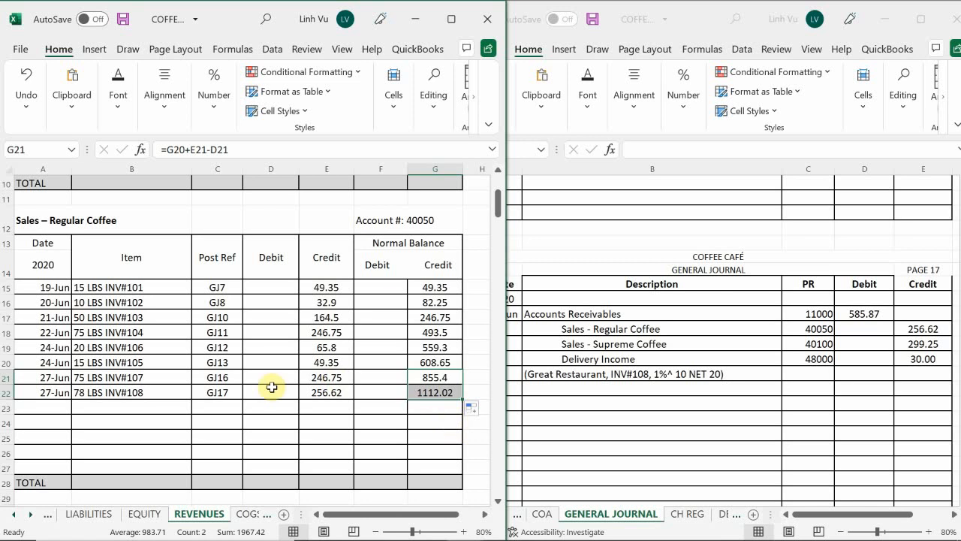
# Enter the date 6/27 in A41 of the Sales – Supreme Coffee account
pyautogui.click(169, 426)
pyautogui.scroll(-1, 169, 426)
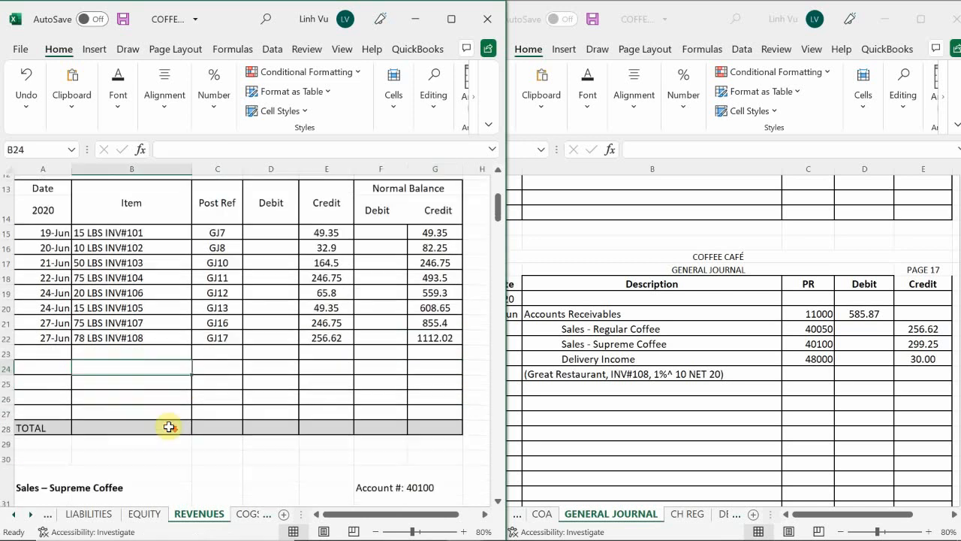
pyautogui.scroll(-2, 169, 426)
pyautogui.scroll(-4, 169, 427)
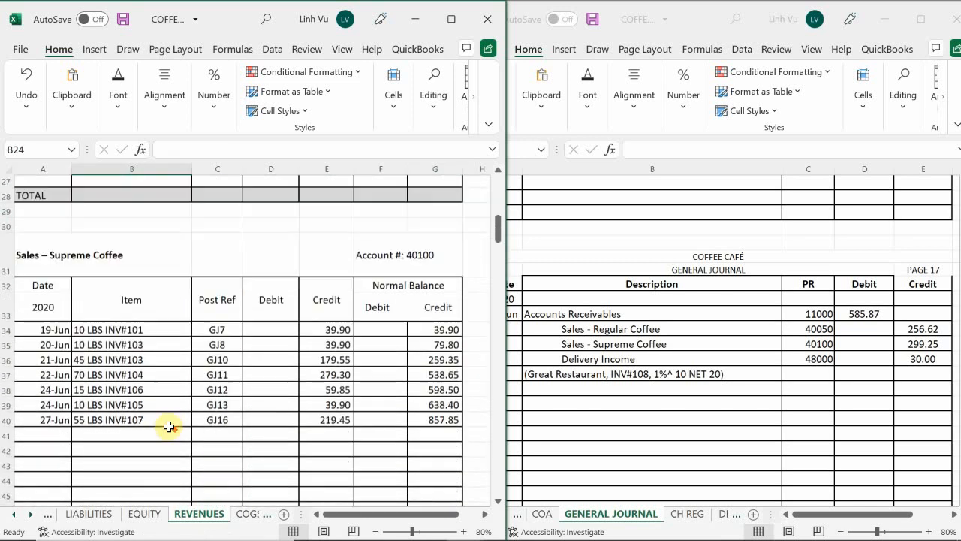
pyautogui.scroll(1, 146, 408)
pyautogui.click(48, 421)
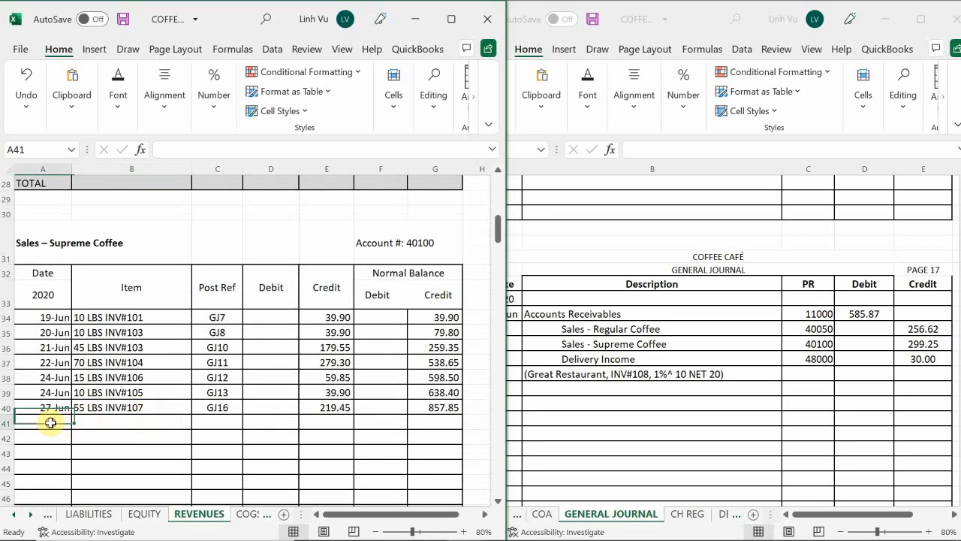
pyautogui.write('6/')
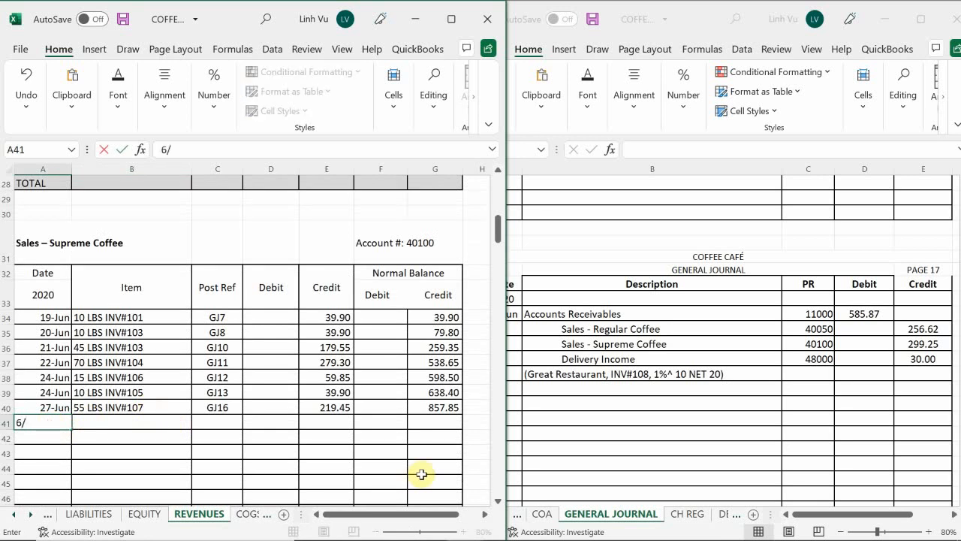
pyautogui.write('27')
pyautogui.press('Return')
# Enter the item "75 LBS INV#108" in B41 of the Sales – Supreme Coffee account
pyautogui.press('Up')
pyautogui.press('Right')
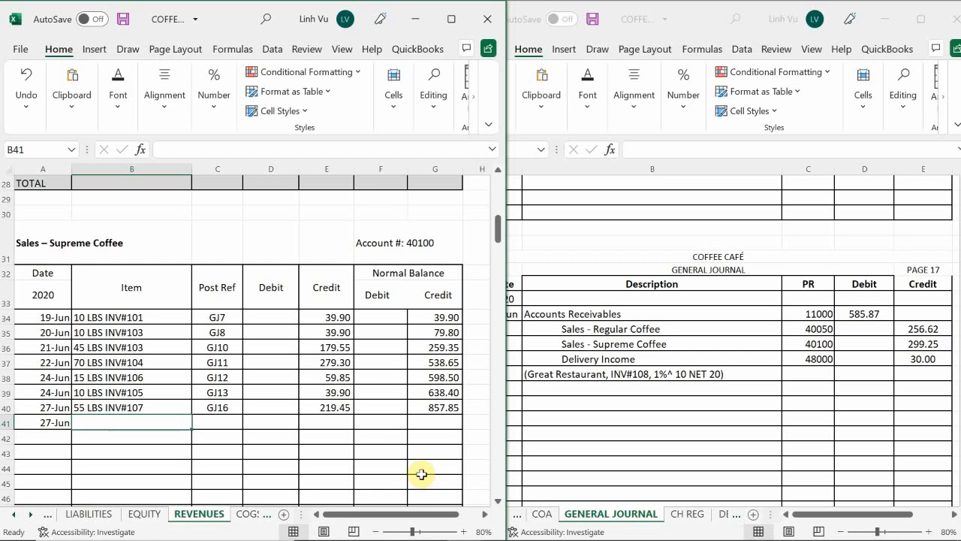
pyautogui.write('75')
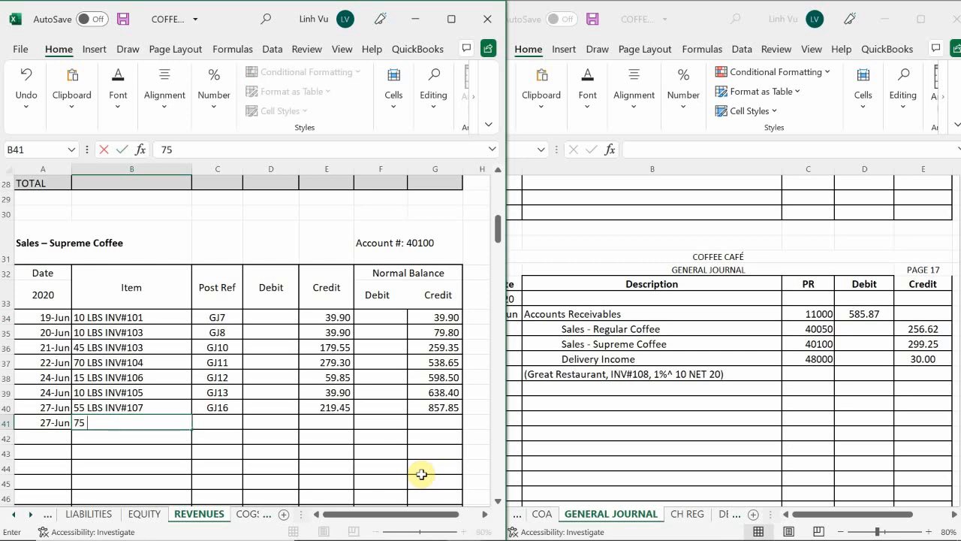
pyautogui.write(' LBS INV#1')
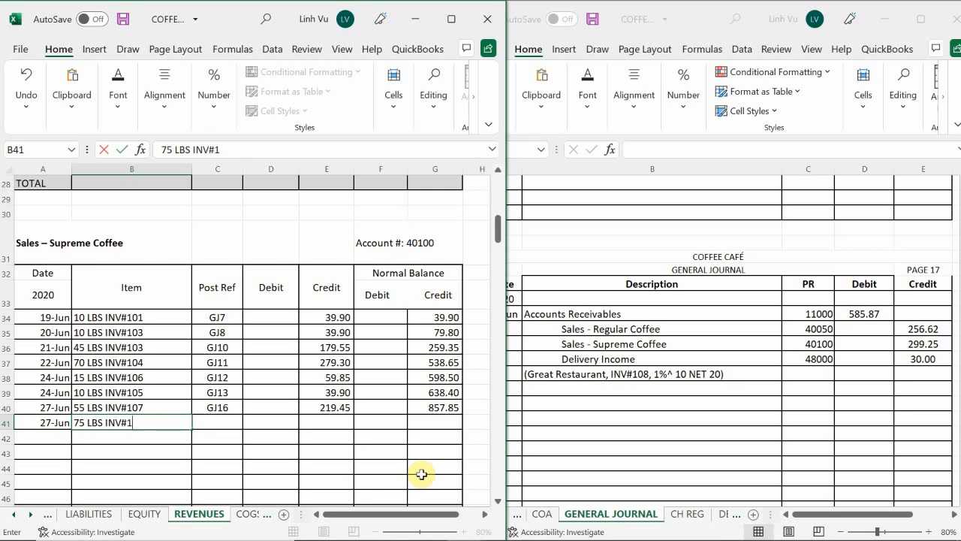
pyautogui.write('07')
pyautogui.press('BackSpace')
pyautogui.write('8')
pyautogui.press('Return')
# Enter the post reference GJ17 in C41 for the invoice 108 supreme coffee entry
pyautogui.press('Up')
pyautogui.press('Right')
pyautogui.write('GJ')
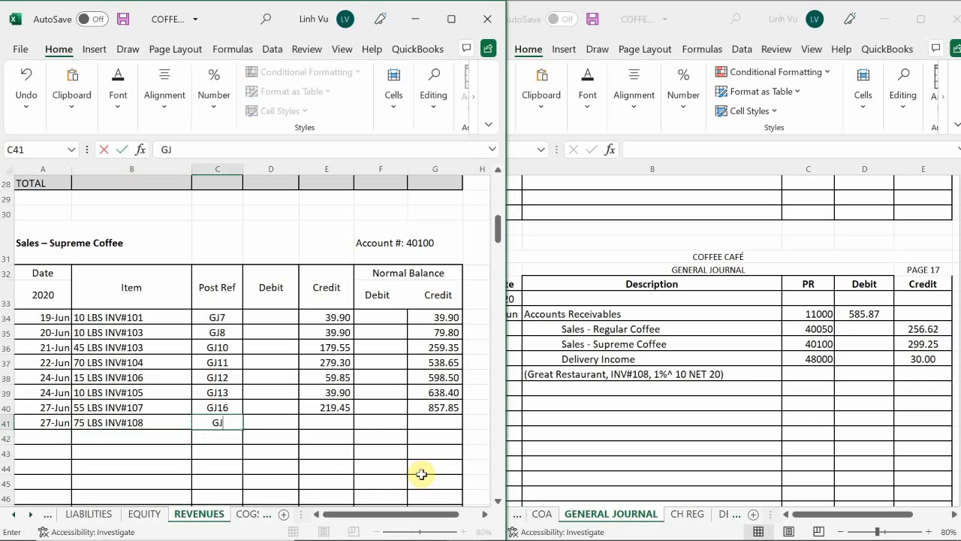
pyautogui.write('17')
pyautogui.press('Tab')
pyautogui.press('Tab')
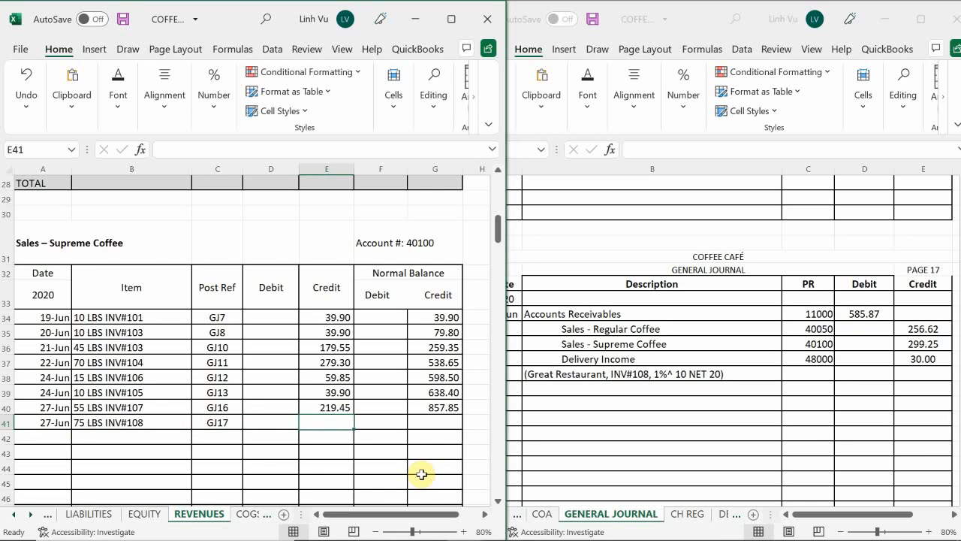
# Enter the credit 299.25 in E41 and fill the running balance formula from G40 down to G41
pyautogui.write('29')
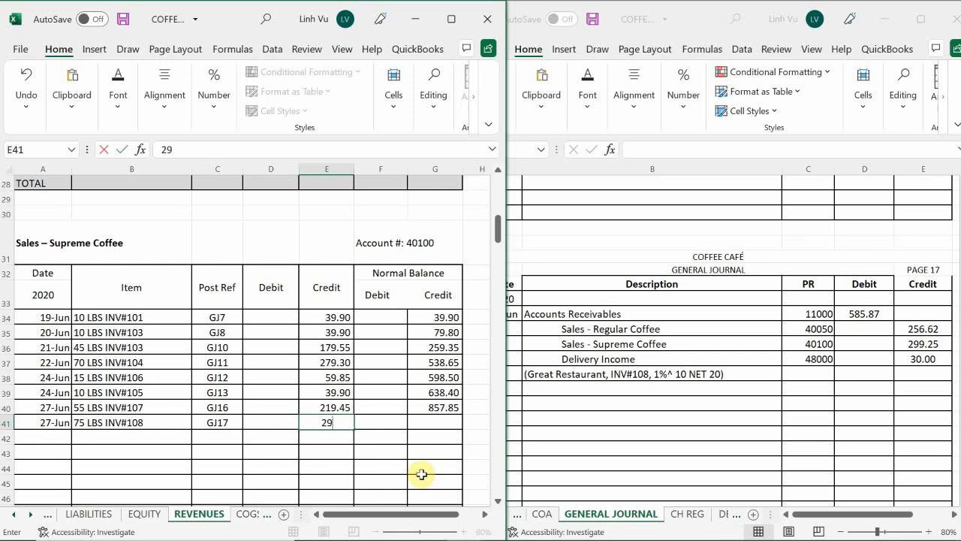
pyautogui.write('9.25')
pyautogui.press('Return')
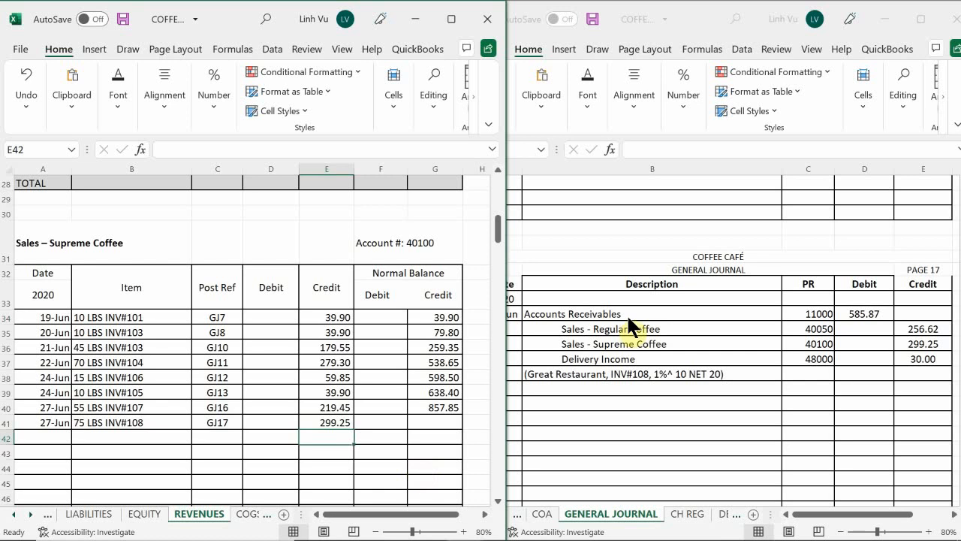
pyautogui.click(435, 390)
pyautogui.click(435, 408)
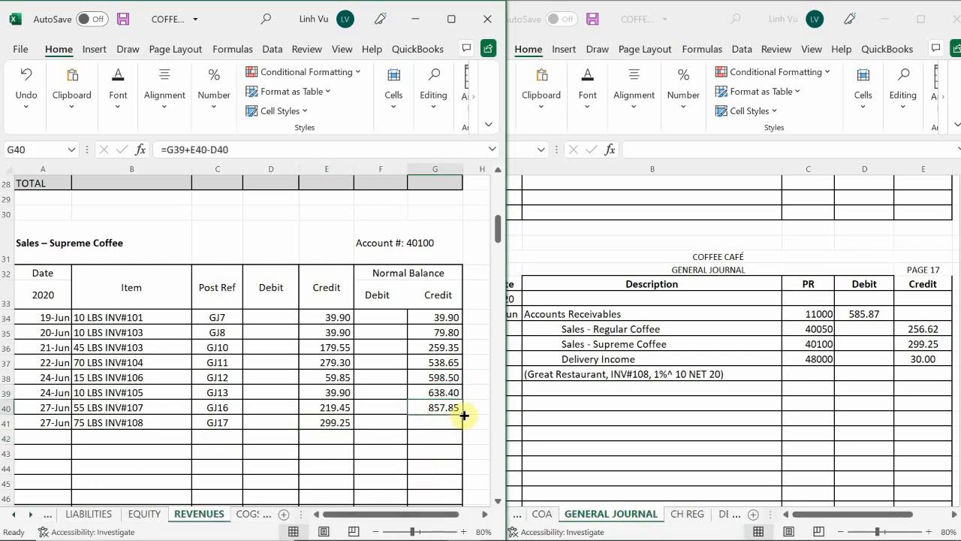
pyautogui.moveTo(463, 416); pyautogui.dragTo(463, 425)
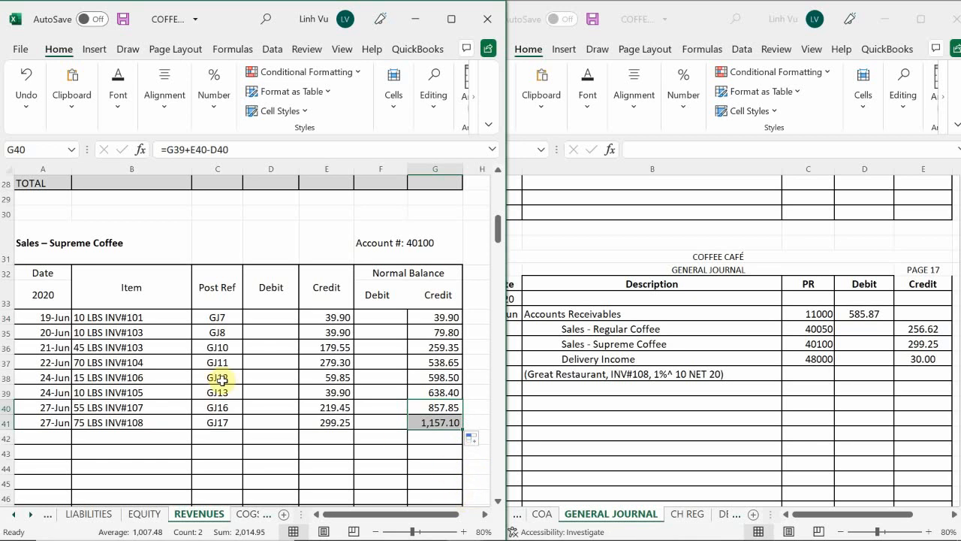
# Enter the date 6/27 in A208 of the DELIVERY INCOME account on the REVENUES sheet
pyautogui.click(165, 437)
pyautogui.scroll(-20, 165, 437)
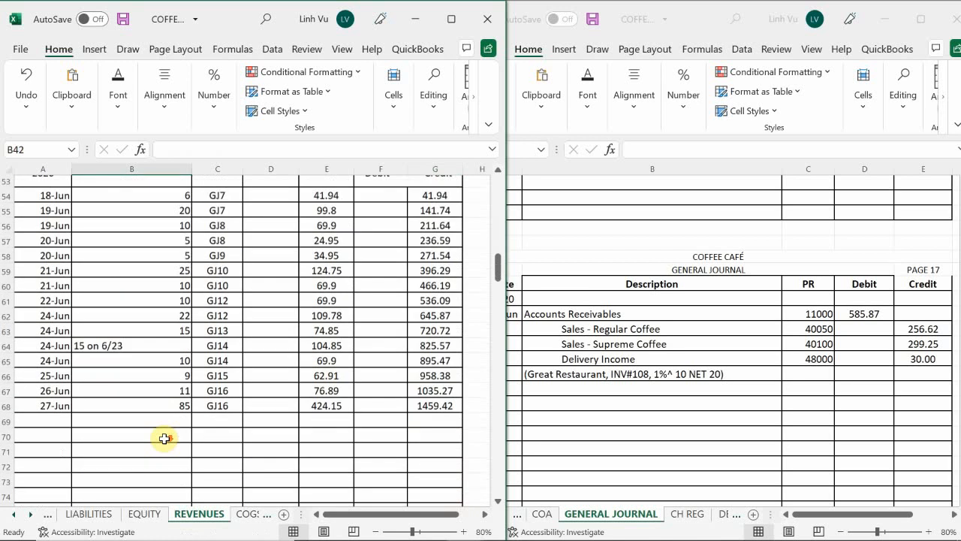
pyautogui.scroll(-20, 164, 439)
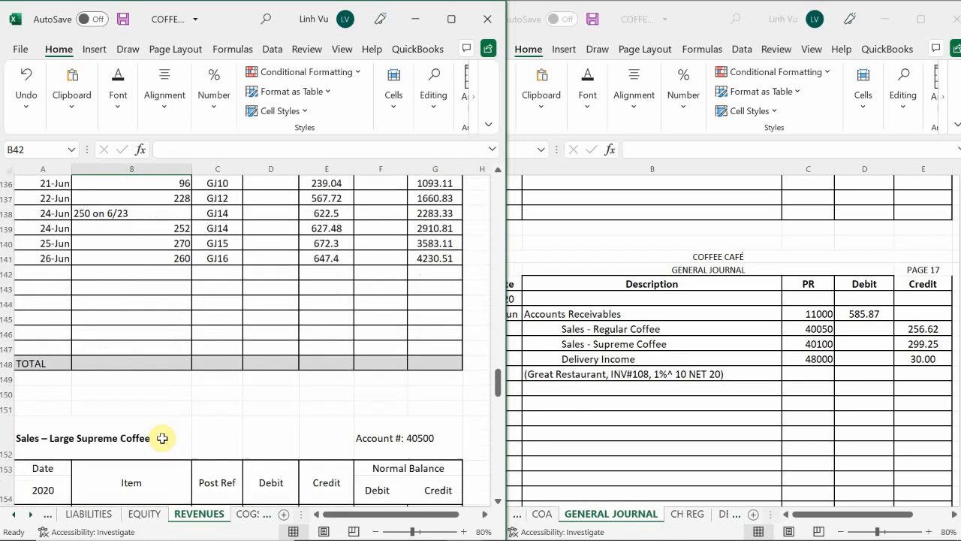
pyautogui.scroll(-18, 154, 443)
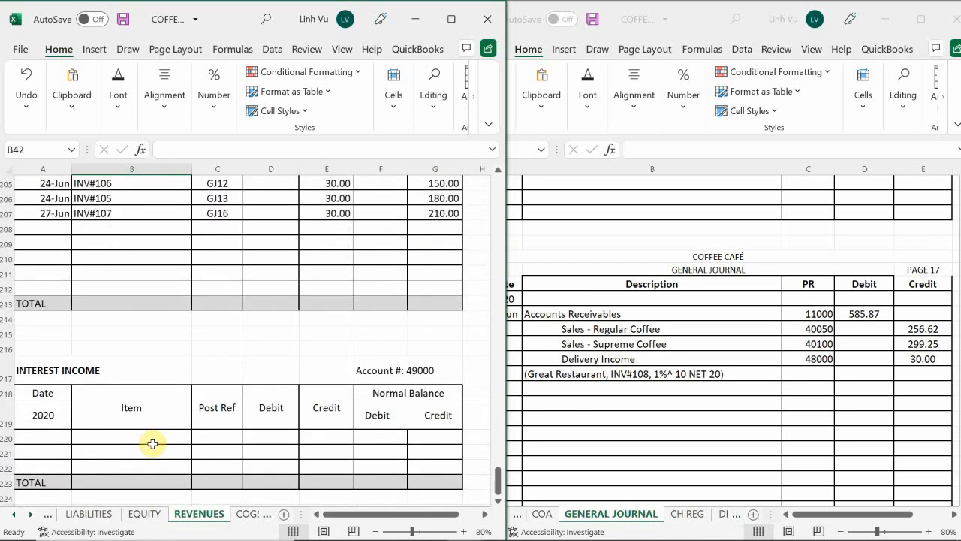
pyautogui.scroll(11, 152, 444)
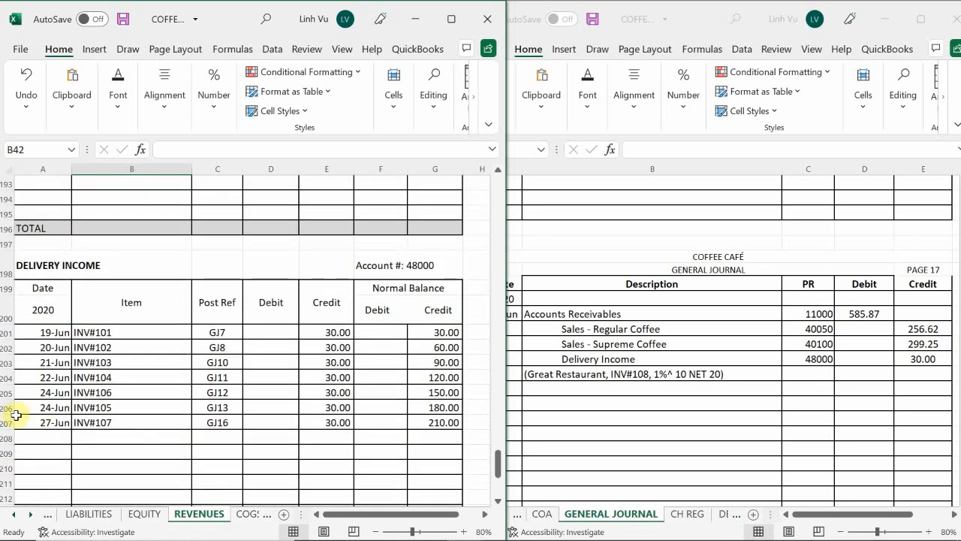
pyautogui.click(47, 437)
pyautogui.write('6/2')
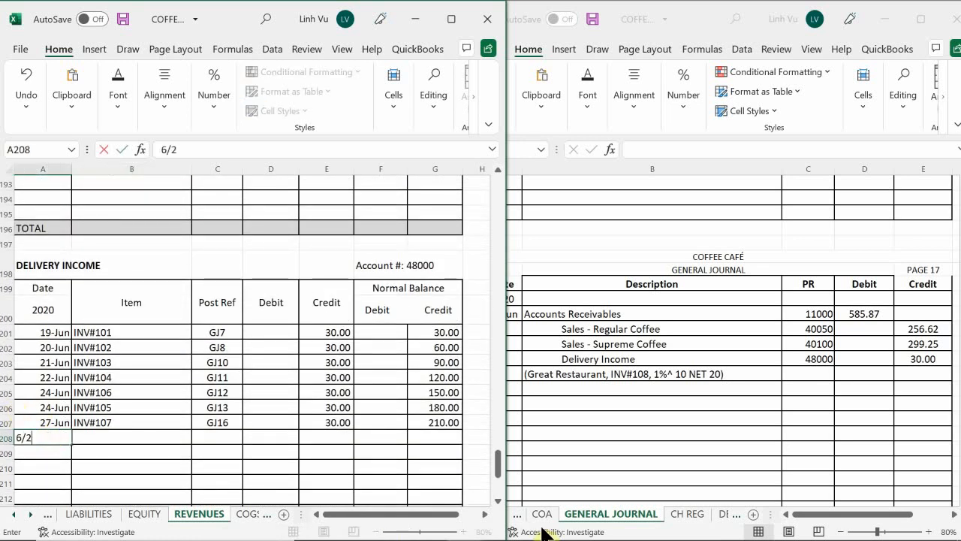
pyautogui.write('7')
pyautogui.press('Return')
# Enter the item "INV#108" in B208 of the DELIVERY INCOME account
pyautogui.press('Right')
pyautogui.press('Up')
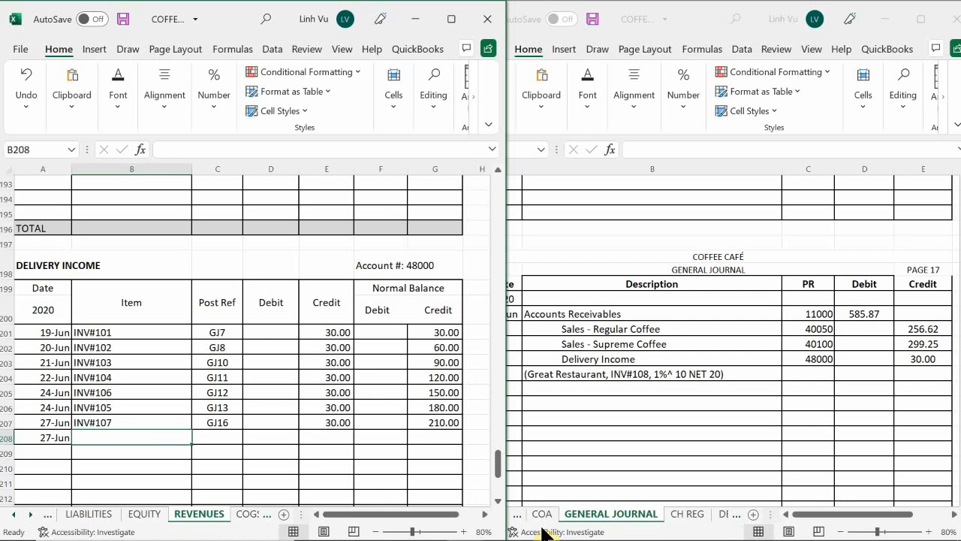
pyautogui.write('UB')
pyautogui.press('BackSpace')
pyautogui.press('BackSpace')
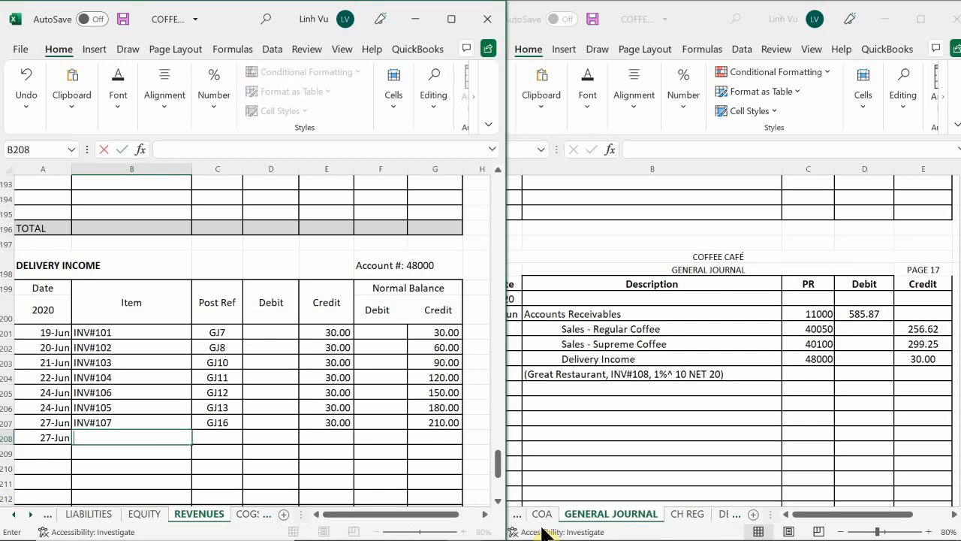
pyautogui.write('O')
pyautogui.press('BackSpace')
pyautogui.write('INV#108')
pyautogui.press('Return')
# Enter the post reference GJ17 in C208 for the invoice 108 delivery income entry
pyautogui.press('Right')
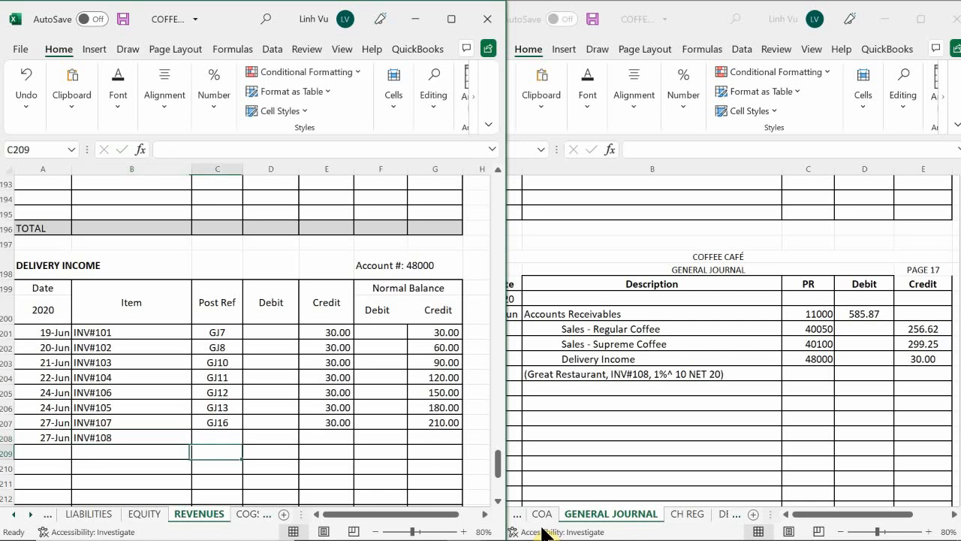
pyautogui.press('Up')
pyautogui.write('GJ')
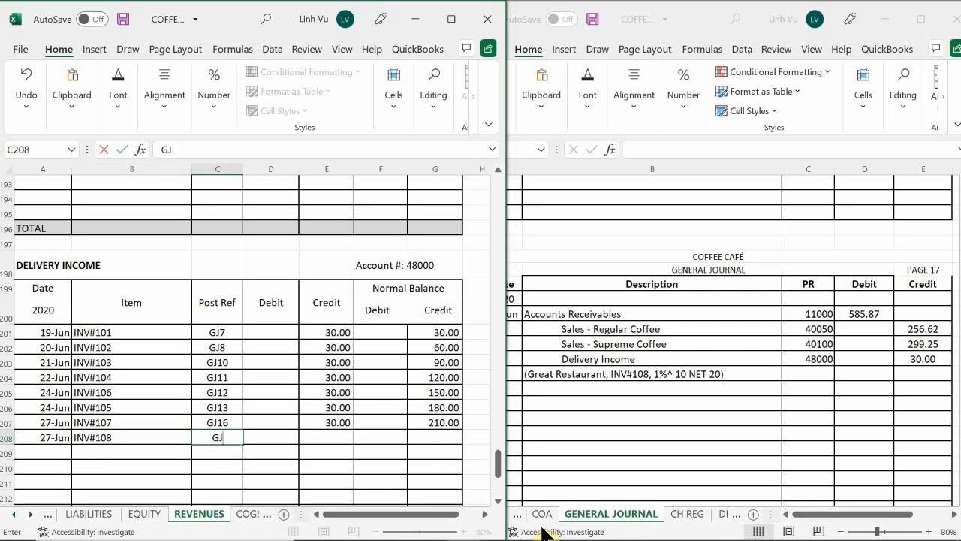
pyautogui.write('16')
pyautogui.press('BackSpace')
pyautogui.write('7')
pyautogui.press('Return')
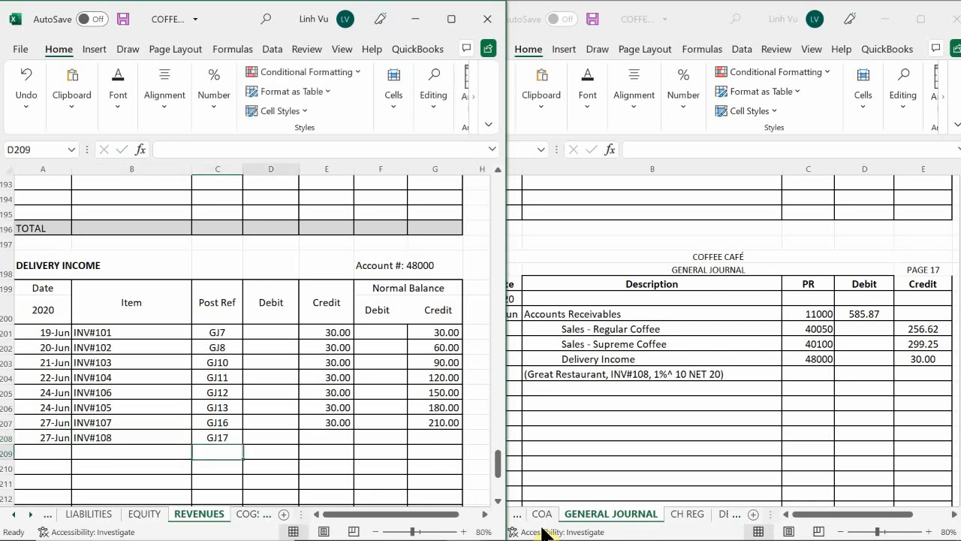
# Enter the credit 30 in E208 and fill the running balance formula from G207 down to G208
pyautogui.press('Right')
pyautogui.press('Right')
pyautogui.press('Up')
pyautogui.write('30')
pyautogui.press('Return')
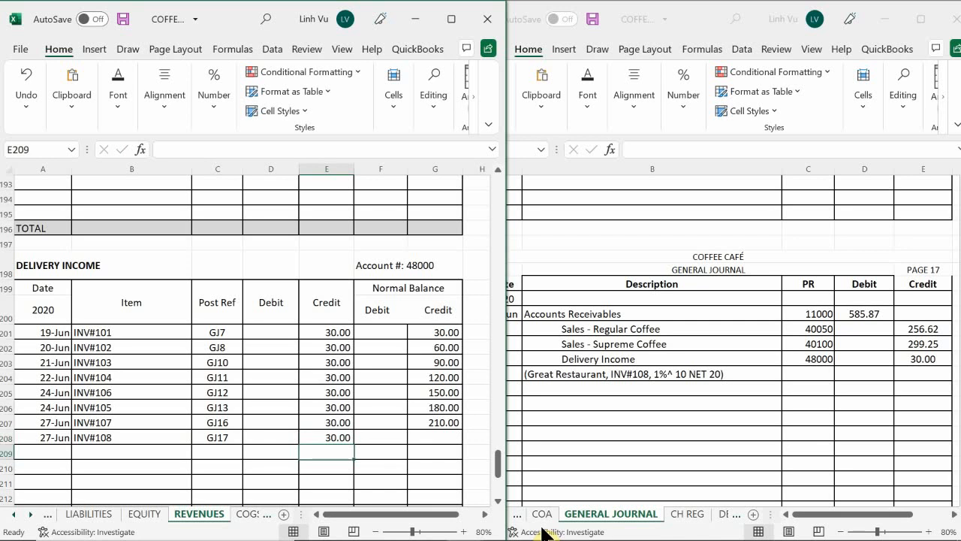
pyautogui.click(444, 422)
pyautogui.moveTo(463, 429); pyautogui.dragTo(460, 443)
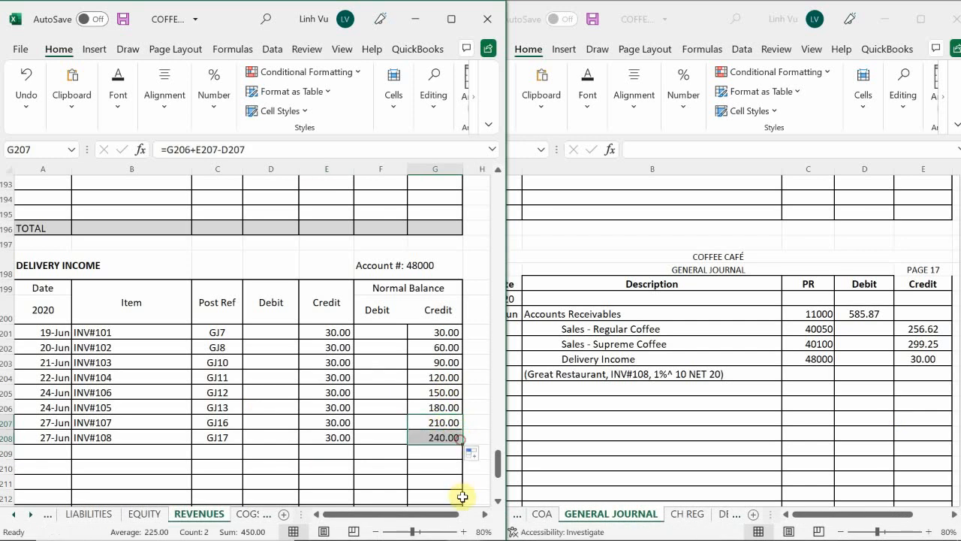
pyautogui.click(443, 462)
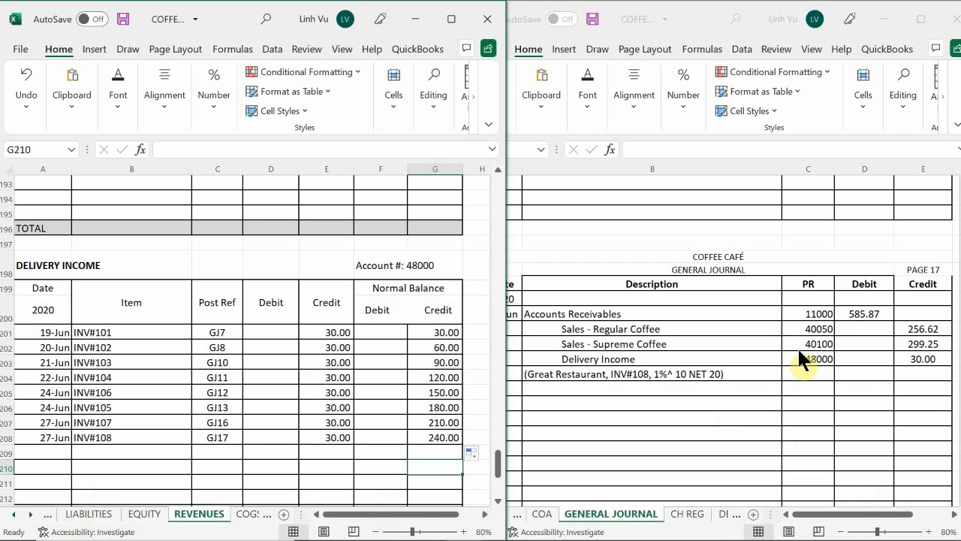
# Switch to the COFFEE CAFE INVENTORY ABSWERS 1.10 workbook and open its REG COFFEE sheet
pyautogui.click(565, 423)
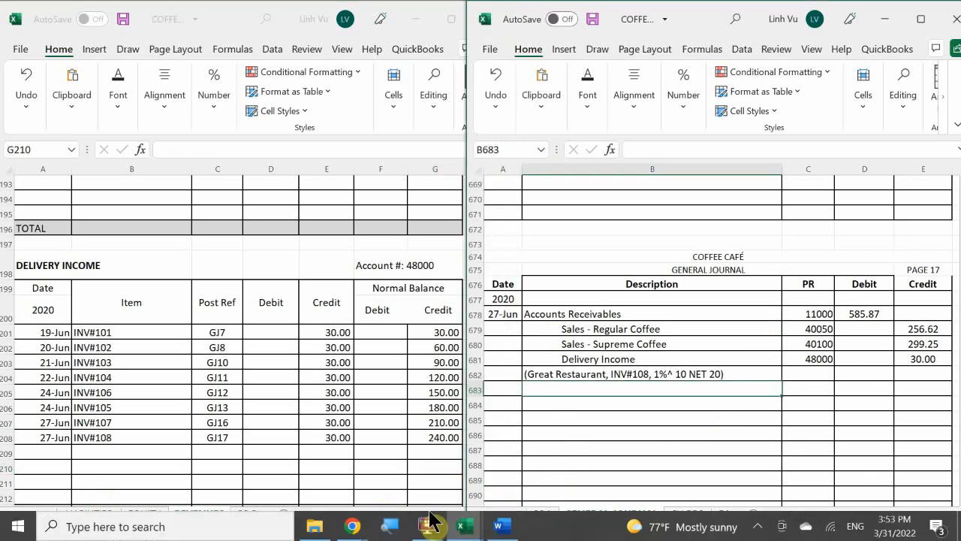
pyautogui.moveTo(469, 529)
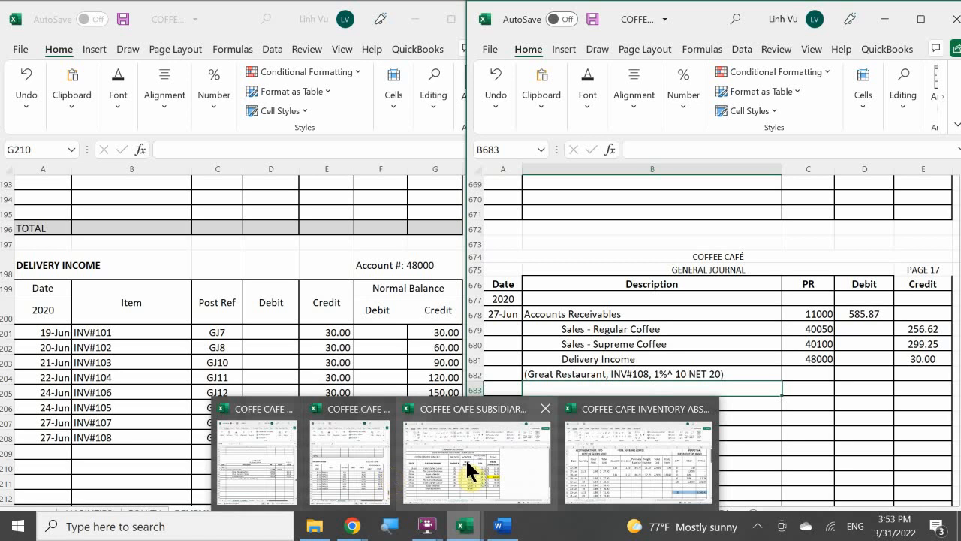
pyautogui.click(632, 461)
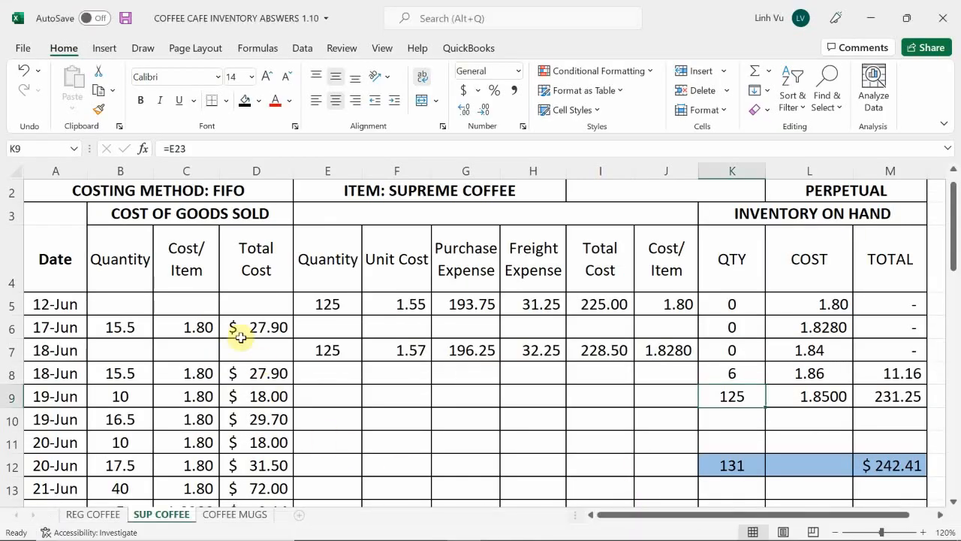
pyautogui.click(164, 352)
pyautogui.scroll(-1, 170, 361)
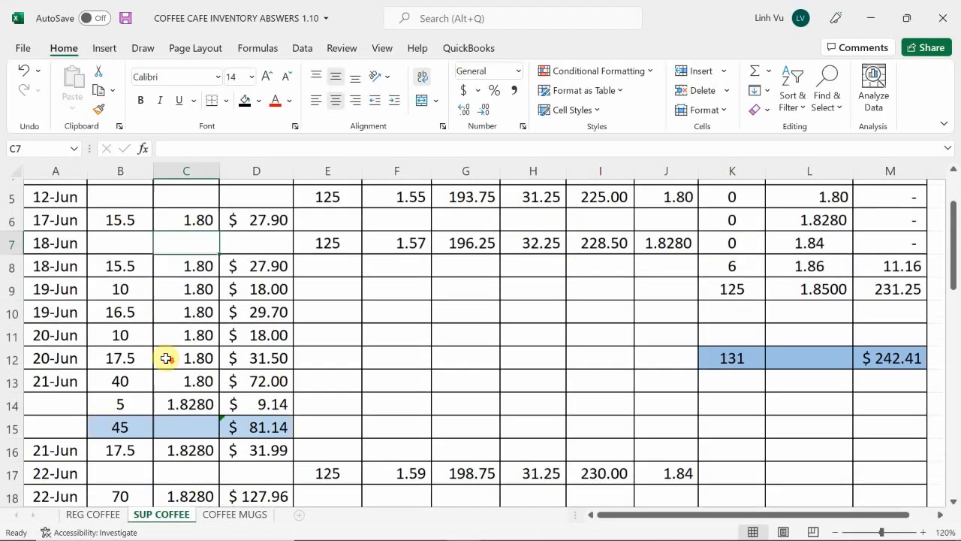
pyautogui.click(99, 515)
# Enter the date 6/27 in A27 and the cost of goods sold quantity 78 in B27 of the REG COFFEE sheet
pyautogui.click(78, 447)
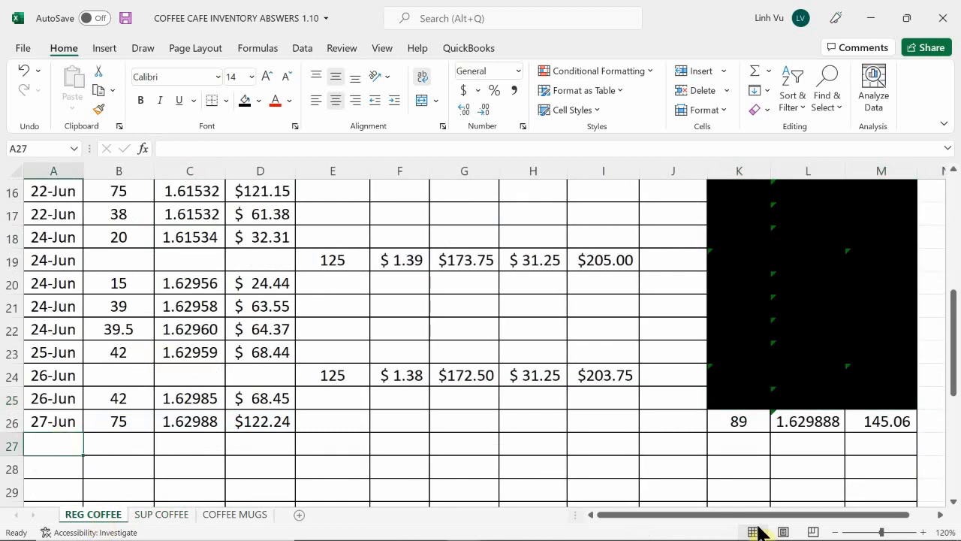
pyautogui.write('6/27')
pyautogui.press('Return')
pyautogui.press('Right')
pyautogui.press('Up')
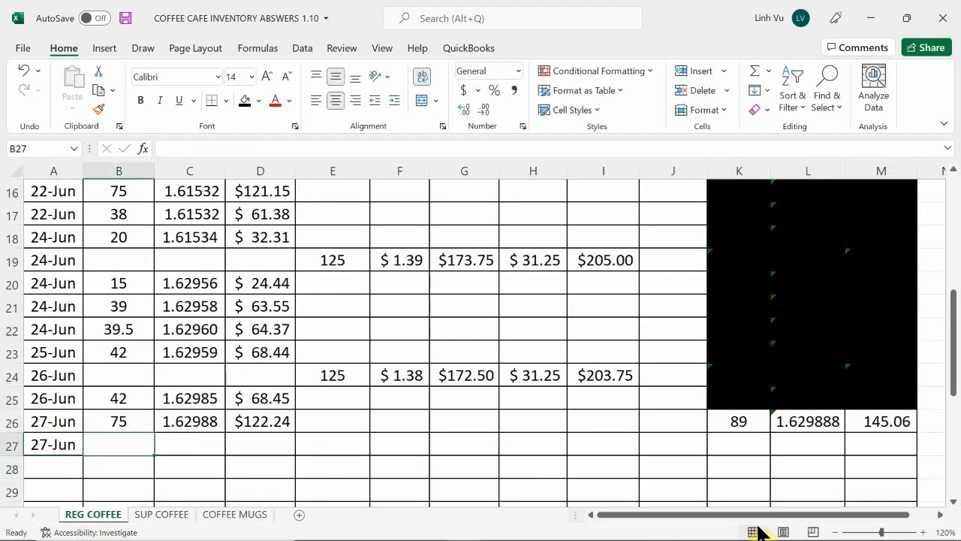
pyautogui.write('78')
pyautogui.press('Return')
# Enter the formula =L26 in C27 of the REG COFFEE sheet to bring in the cost per item
pyautogui.press('Right')
pyautogui.press('Up')
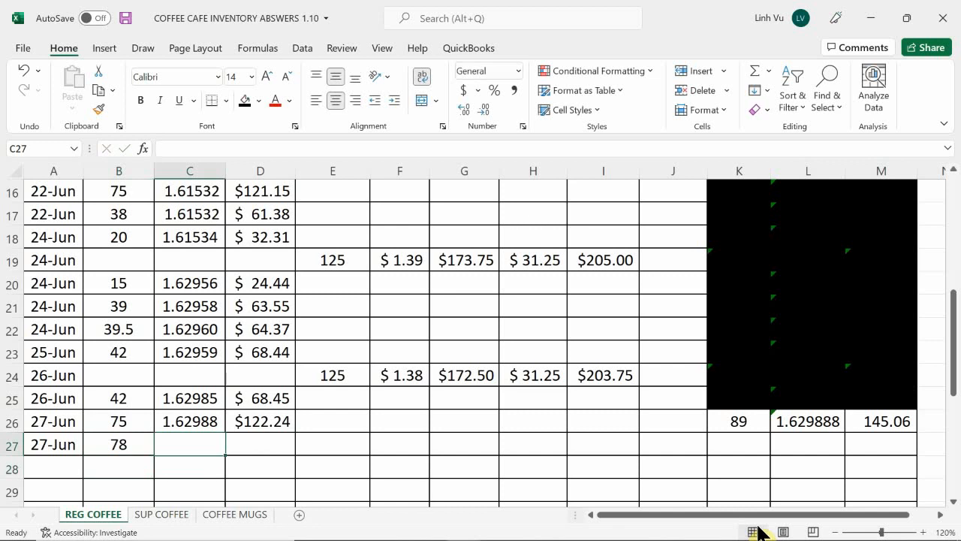
pyautogui.write('=')
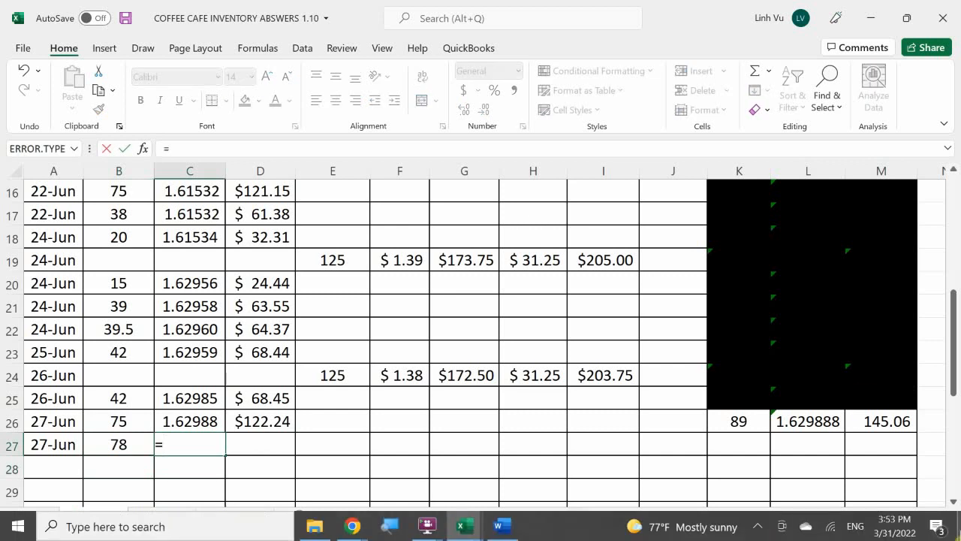
pyautogui.click(791, 426)
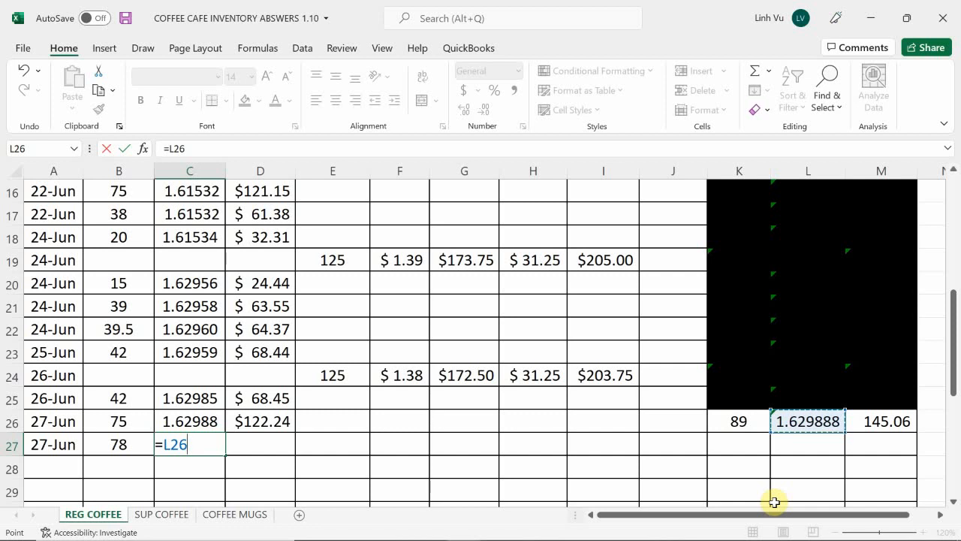
pyautogui.press('Return')
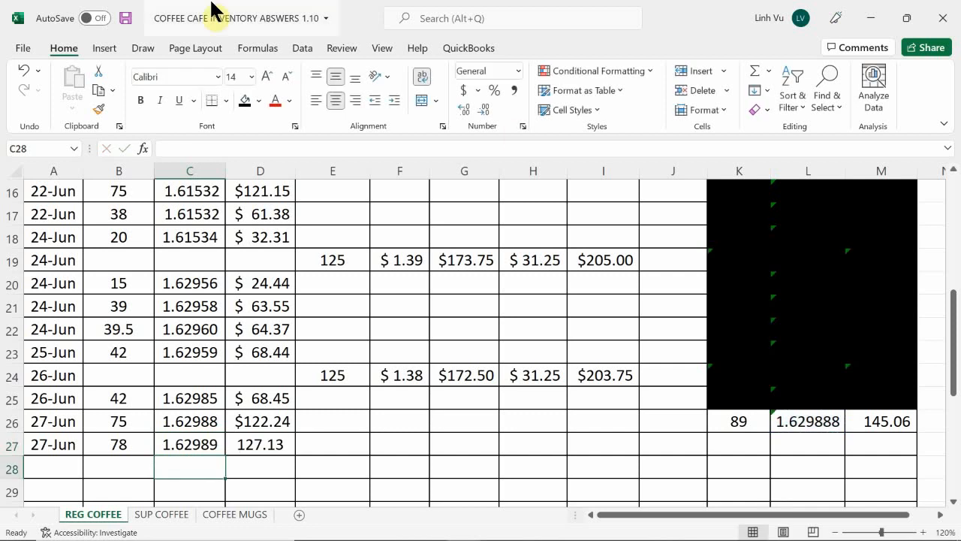
# Enter the formula =K26-B27 in K27 to calculate the remaining regular coffee quantity on hand
pyautogui.click(740, 440)
pyautogui.write('=')
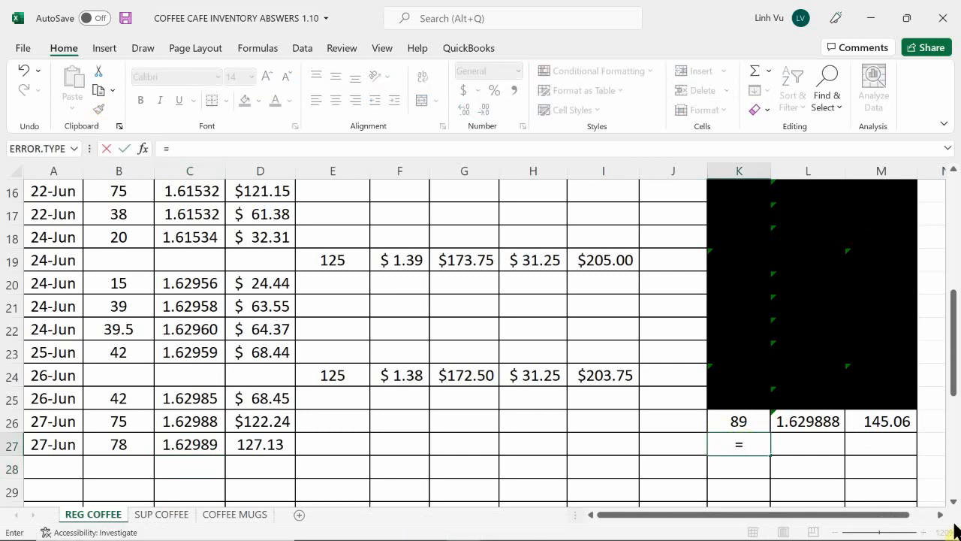
pyautogui.press('Up')
pyautogui.write('-')
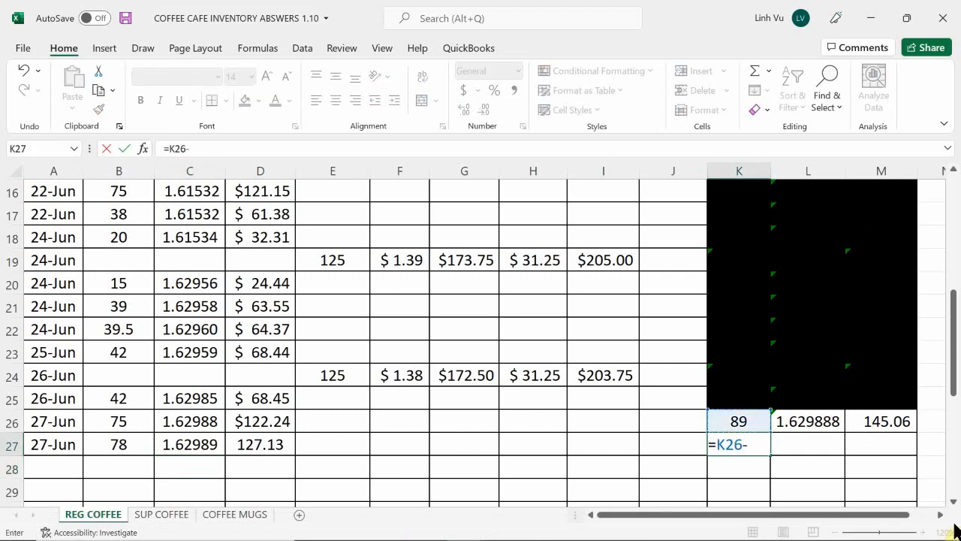
pyautogui.click(140, 441)
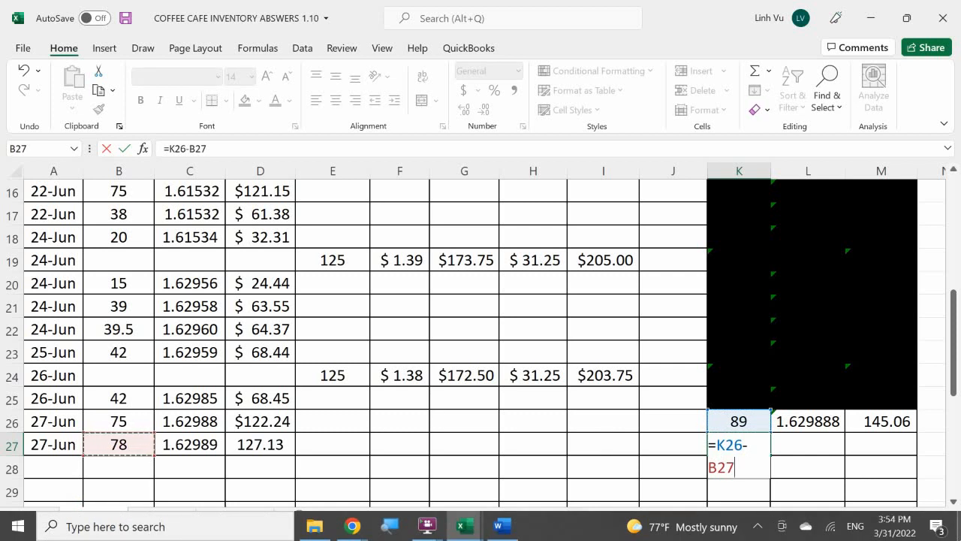
pyautogui.press('Return')
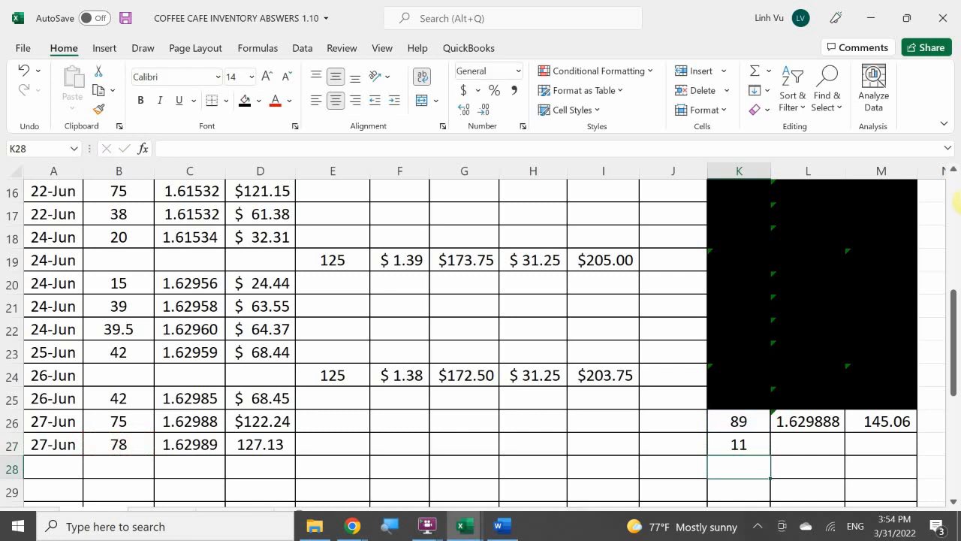
# Enter the formula =M26-D27 in M27 for the remaining inventory total and check the unit cost formula in L27
pyautogui.click(882, 439)
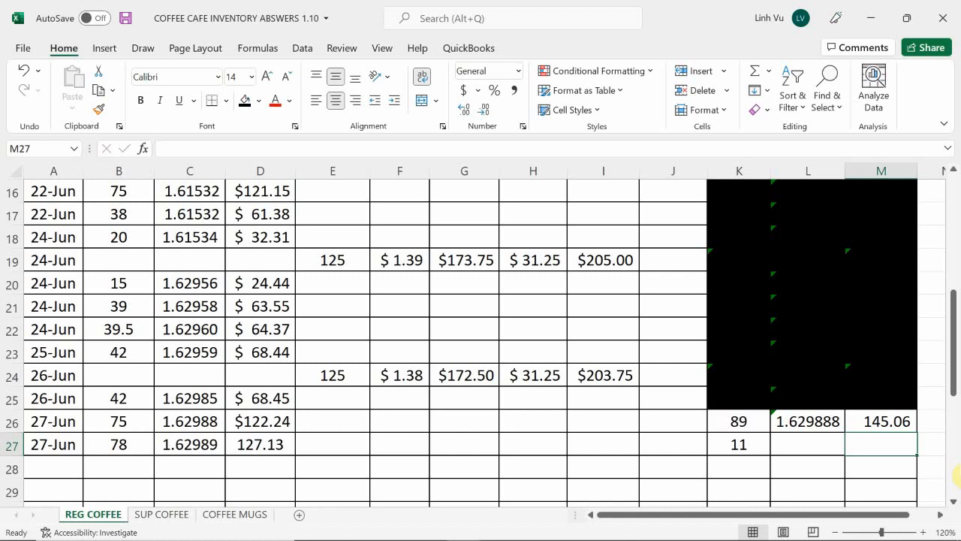
pyautogui.write('=')
pyautogui.press('Up')
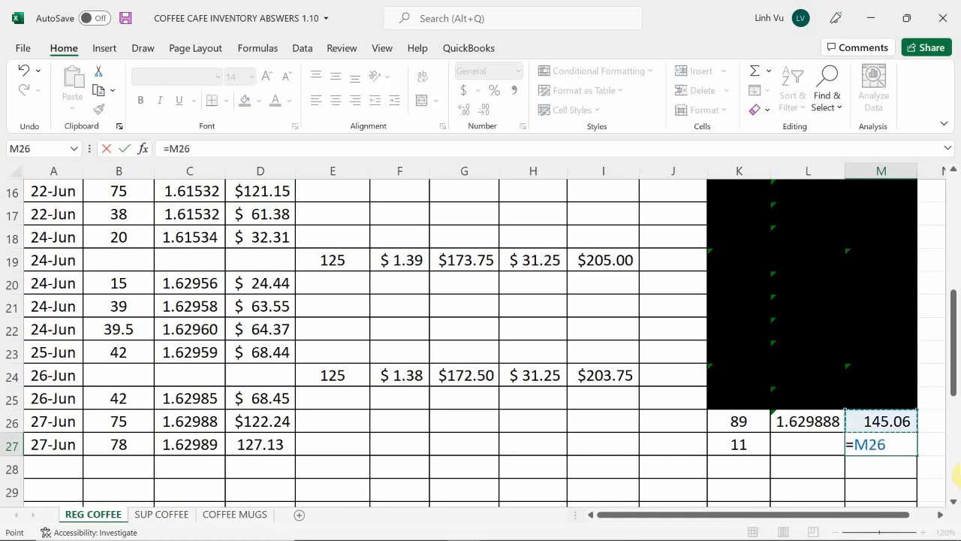
pyautogui.write('-')
pyautogui.click(250, 446)
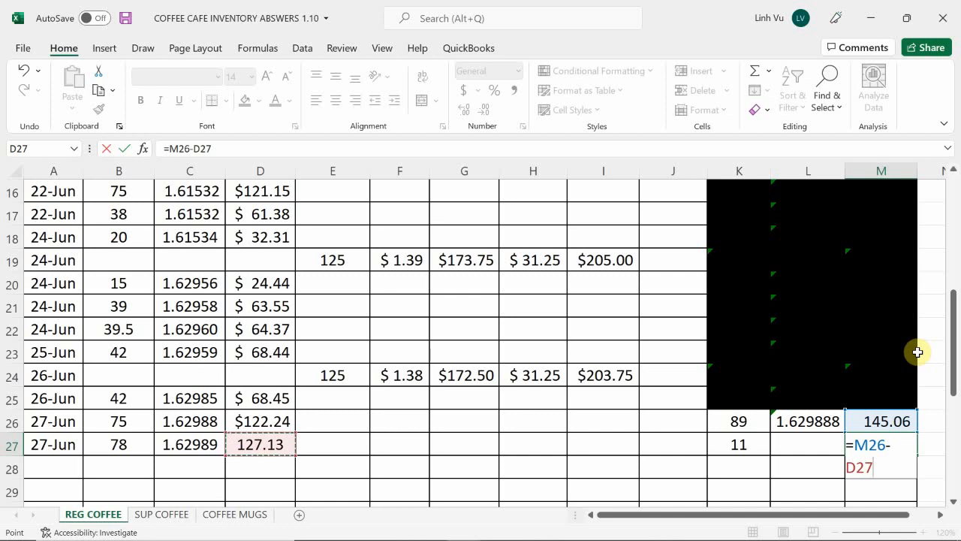
pyautogui.press('Return')
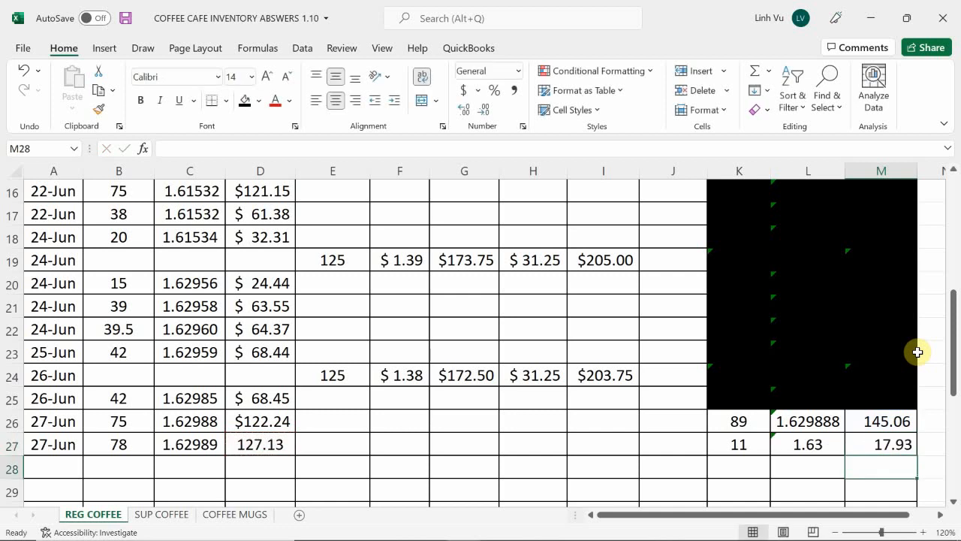
pyautogui.click(797, 443)
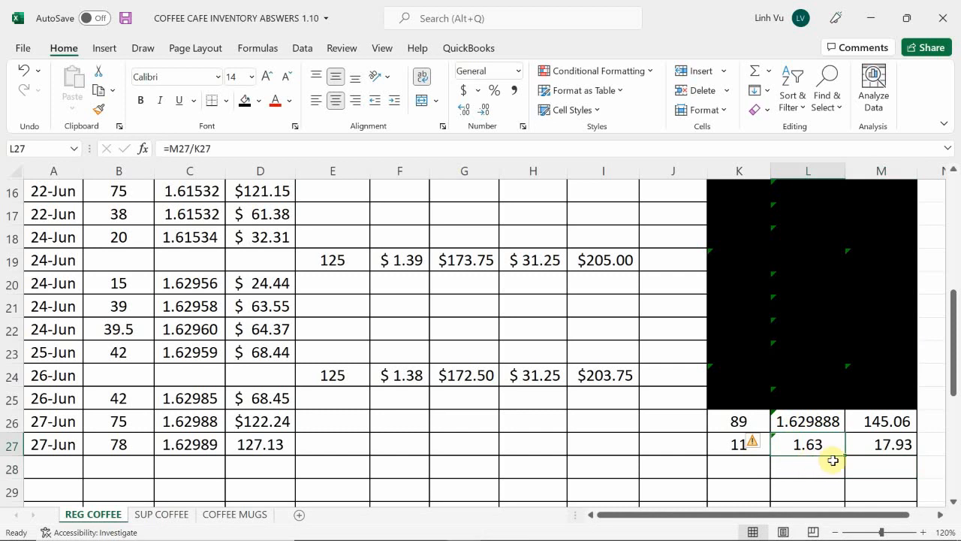
# Fill the superseded inventory on hand cells K26:M26 with black
pyautogui.moveTo(734, 420); pyautogui.dragTo(868, 425)
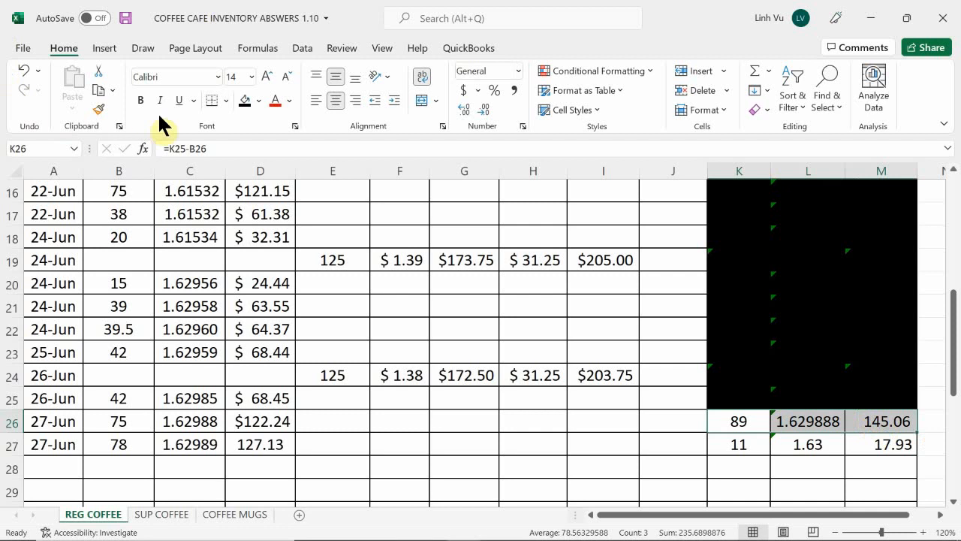
pyautogui.click(258, 101)
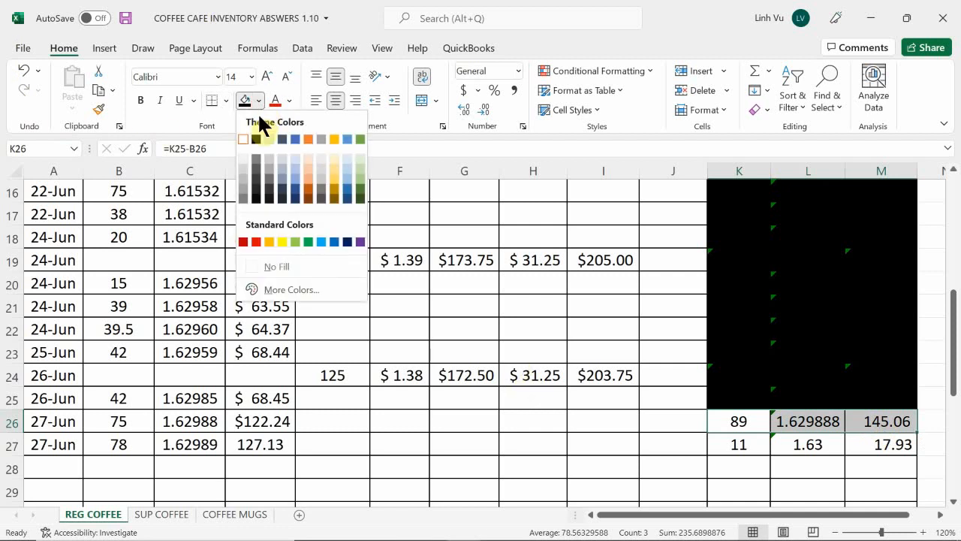
pyautogui.click(251, 120)
pyautogui.click(256, 139)
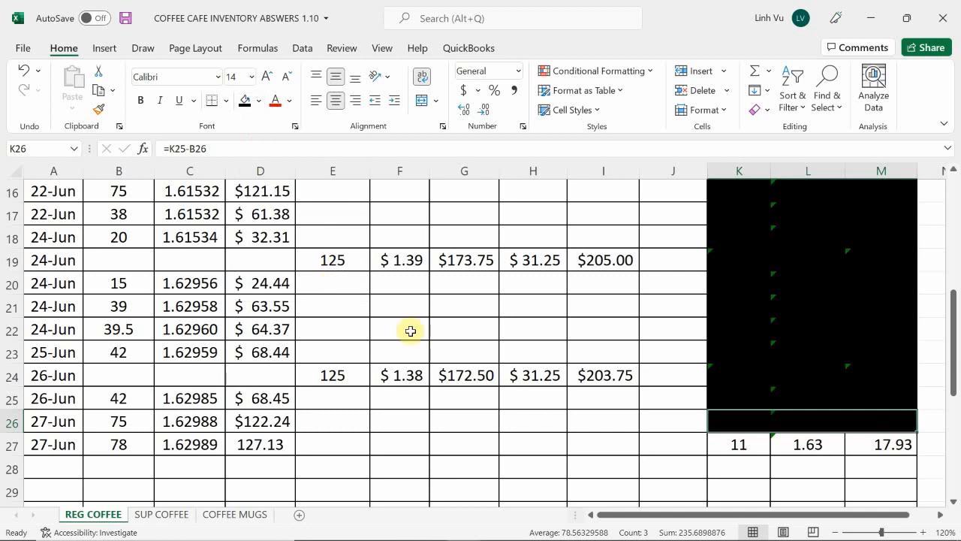
pyautogui.click(599, 429)
# On the SUP COFFEE sheet, enter the date 6/27 in A33 and the cost of goods sold quantity 55 in B33
pyautogui.scroll(-1, 599, 430)
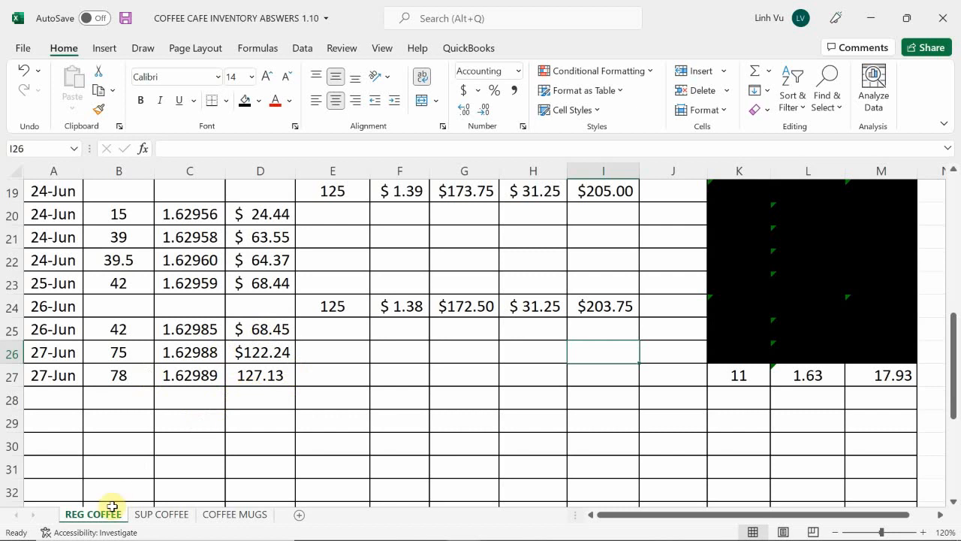
pyautogui.click(149, 515)
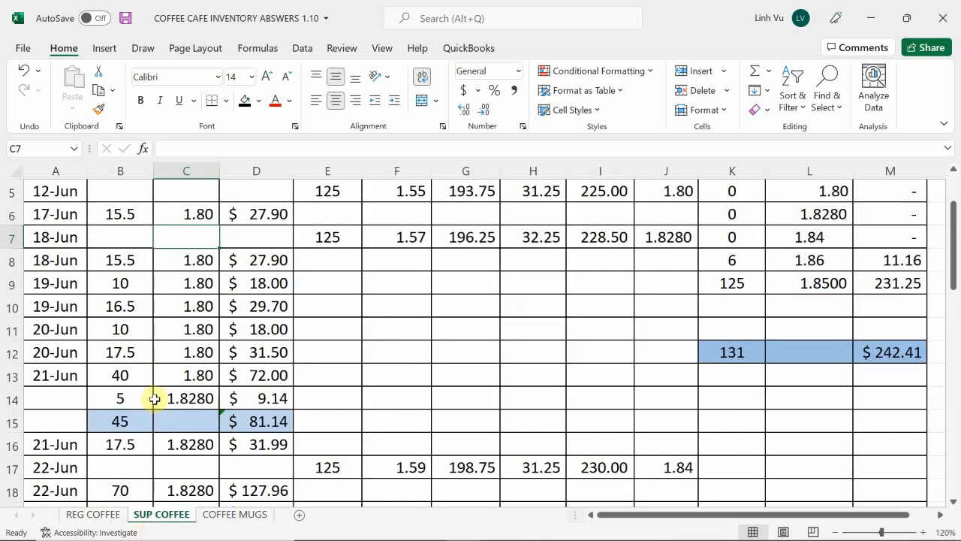
pyautogui.scroll(-3, 154, 397)
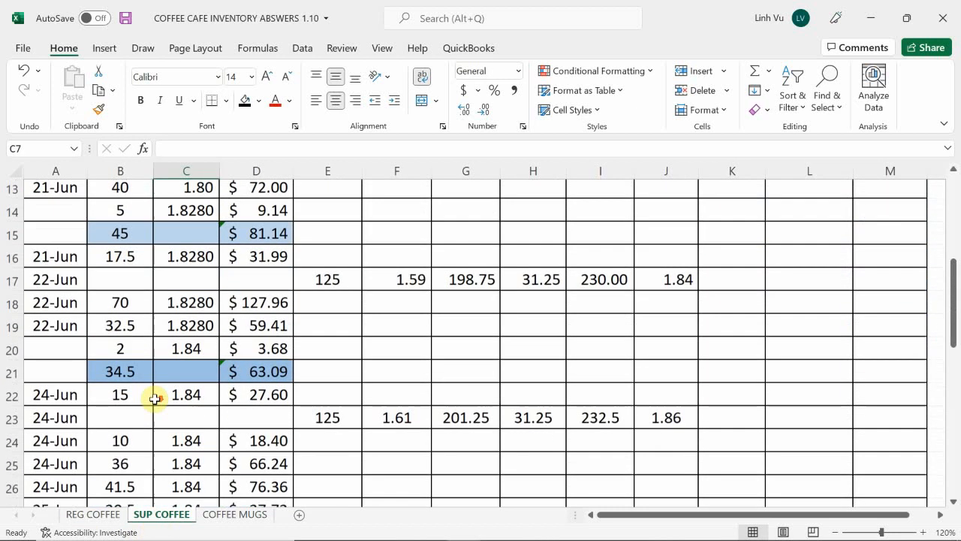
pyautogui.scroll(-4, 153, 398)
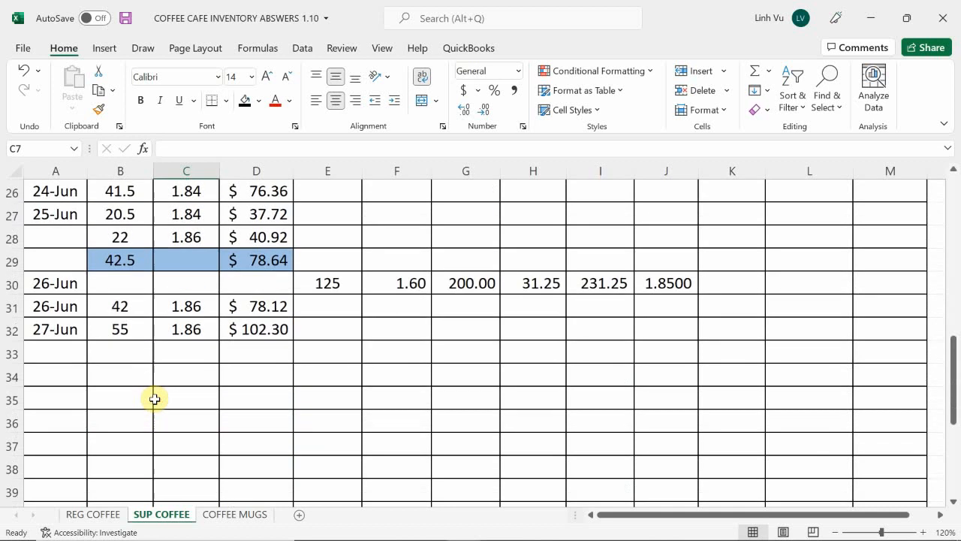
pyautogui.scroll(1, 121, 385)
pyautogui.click(69, 423)
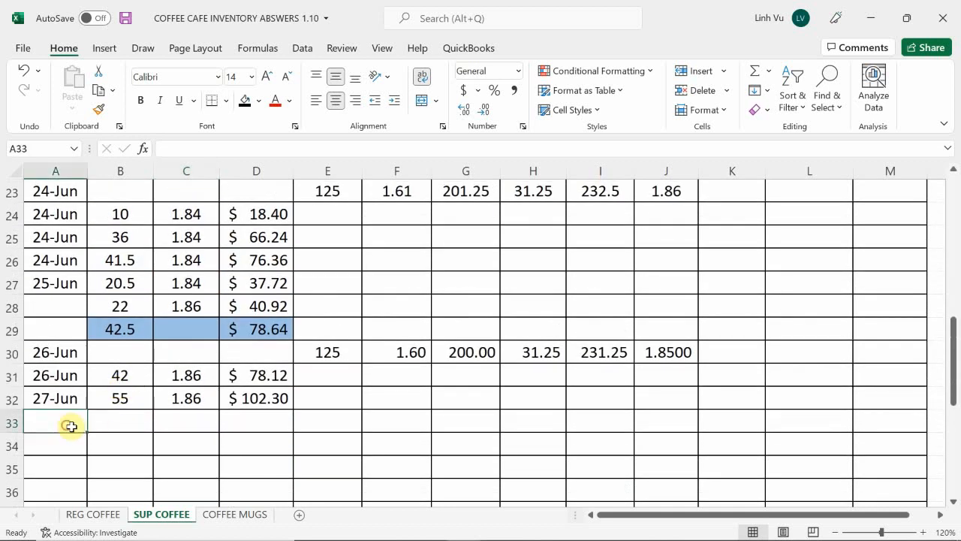
pyautogui.write('6/27')
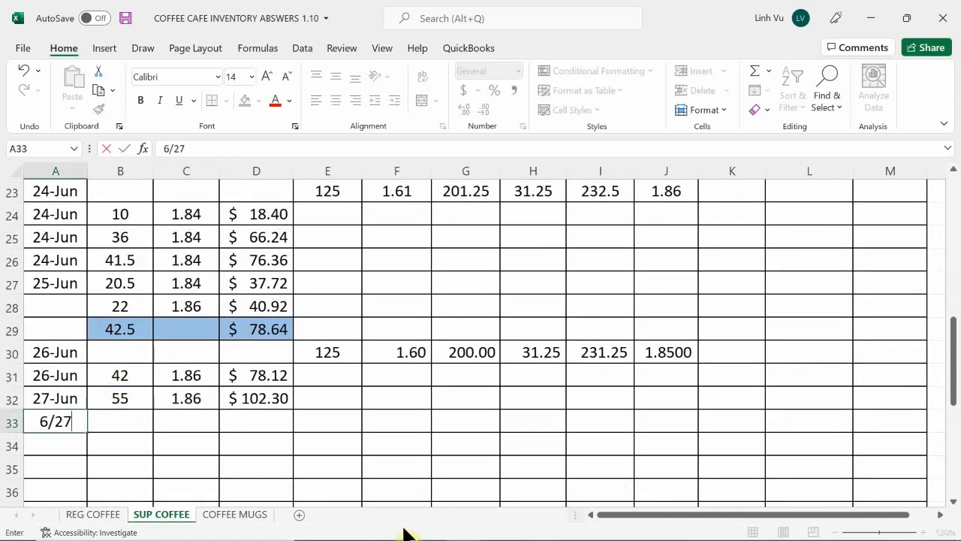
pyautogui.press('Tab')
pyautogui.write('55')
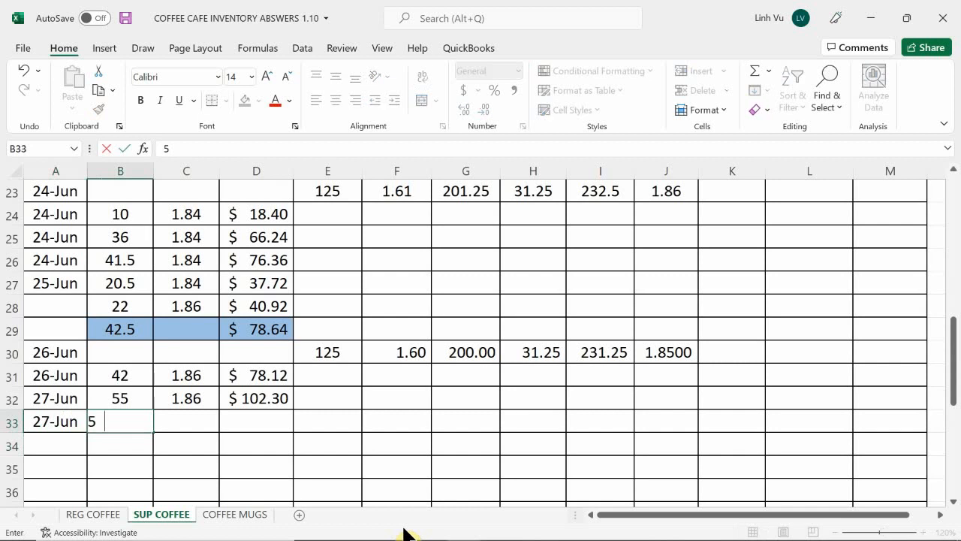
pyautogui.press('Return')
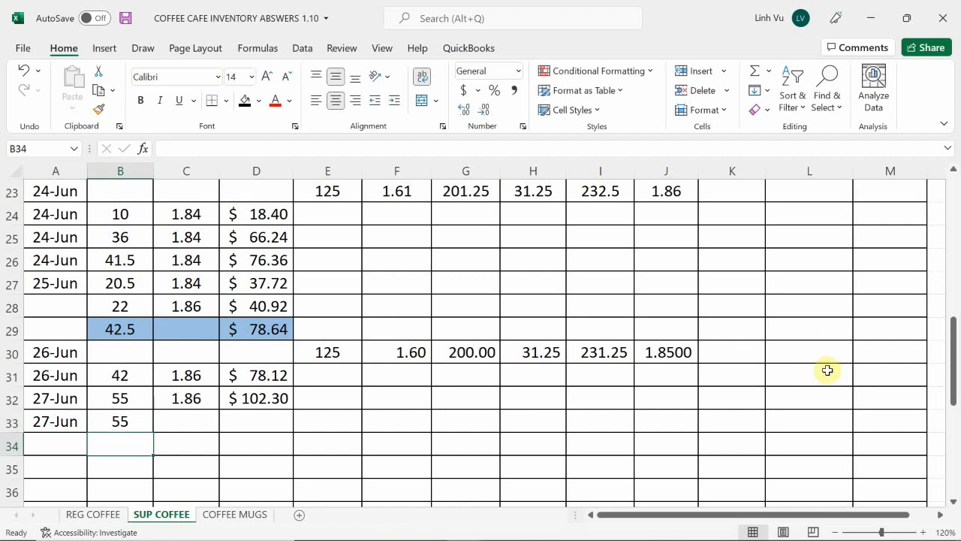
# Examine the supreme coffee inventory on hand quantities and unit costs to see which FIFO layers cover the sale
pyautogui.scroll(6, 794, 371)
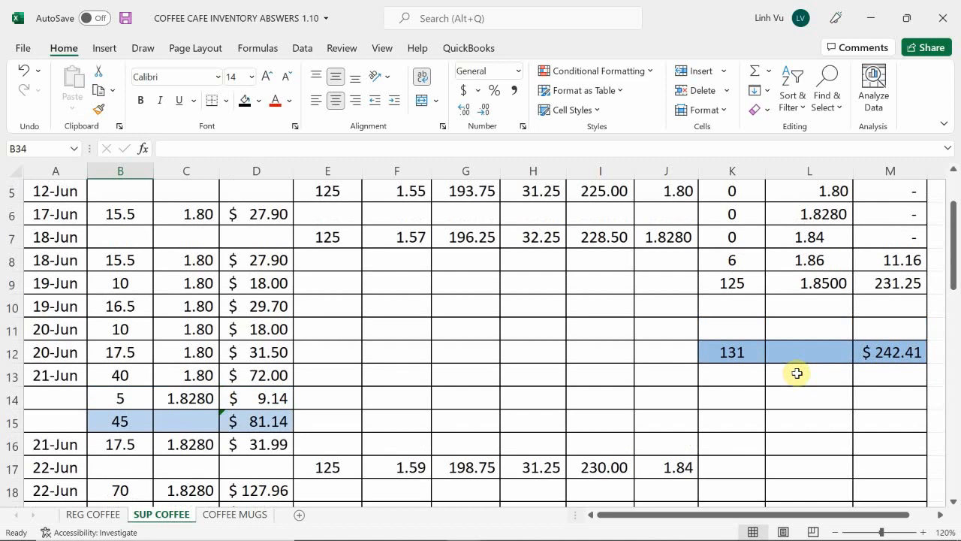
pyautogui.scroll(1, 796, 374)
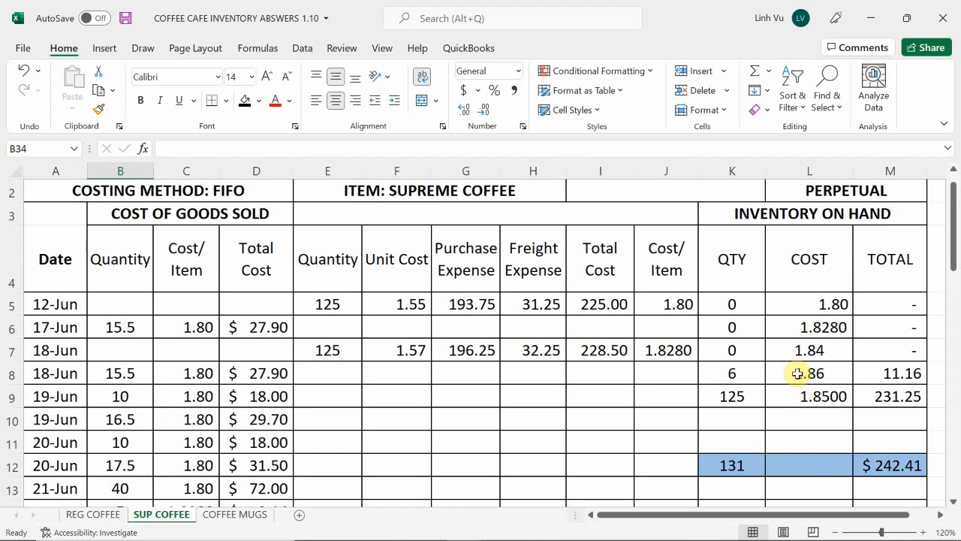
pyautogui.scroll(-8, 783, 391)
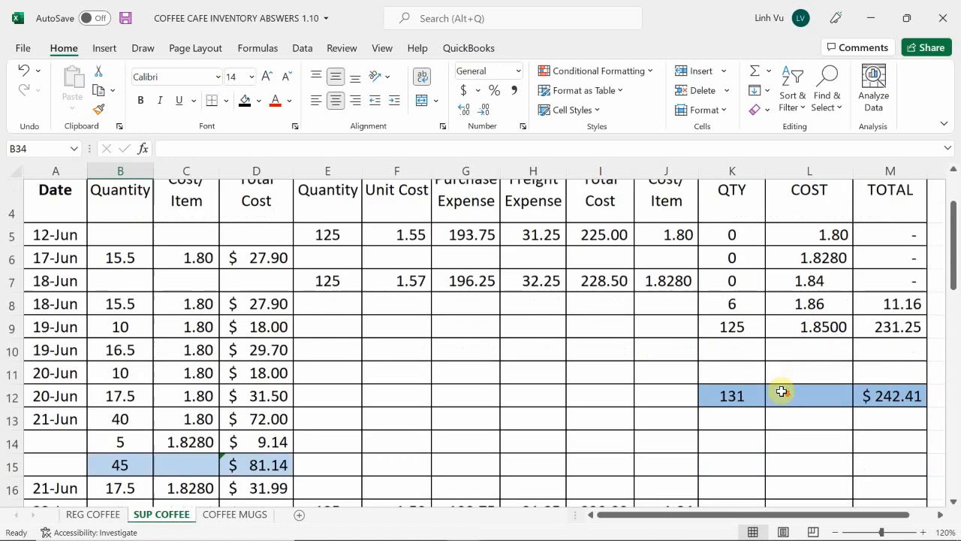
pyautogui.scroll(1, 783, 392)
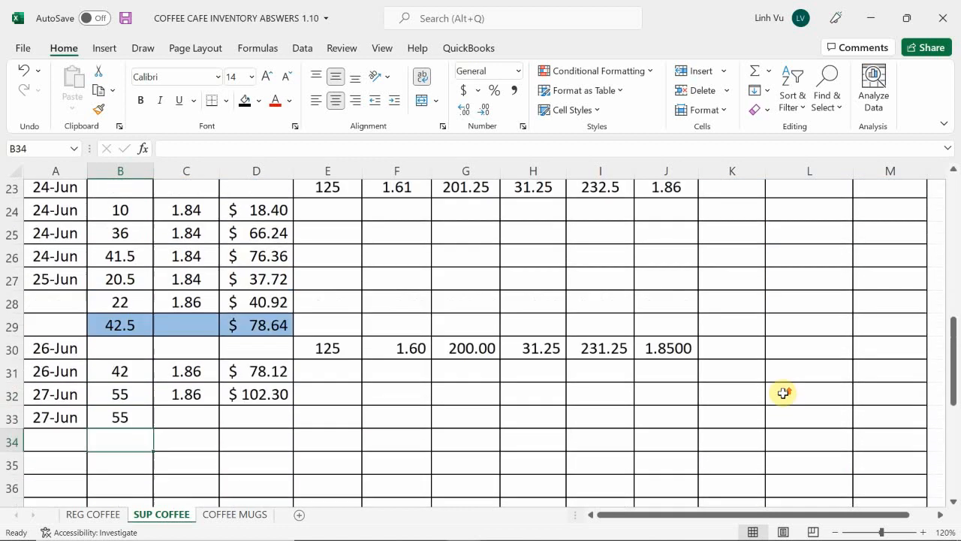
pyautogui.scroll(-3, 783, 392)
pyautogui.scroll(2, 783, 392)
pyautogui.scroll(1, 783, 393)
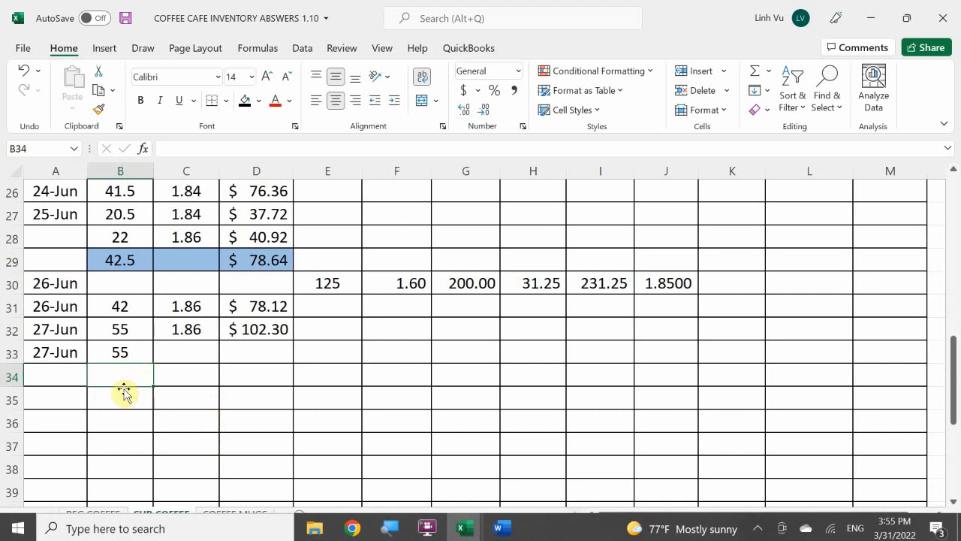
pyautogui.scroll(-3, 104, 420)
pyautogui.scroll(4, 104, 421)
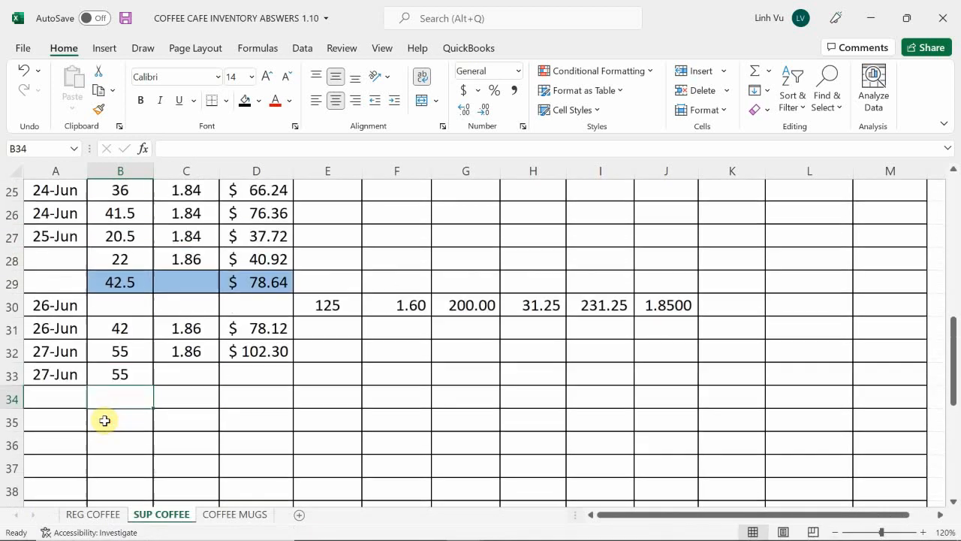
# Change the 27-Jun cost of goods sold quantity in B33 to 6
pyautogui.click(134, 419)
pyautogui.press('BackSpace')
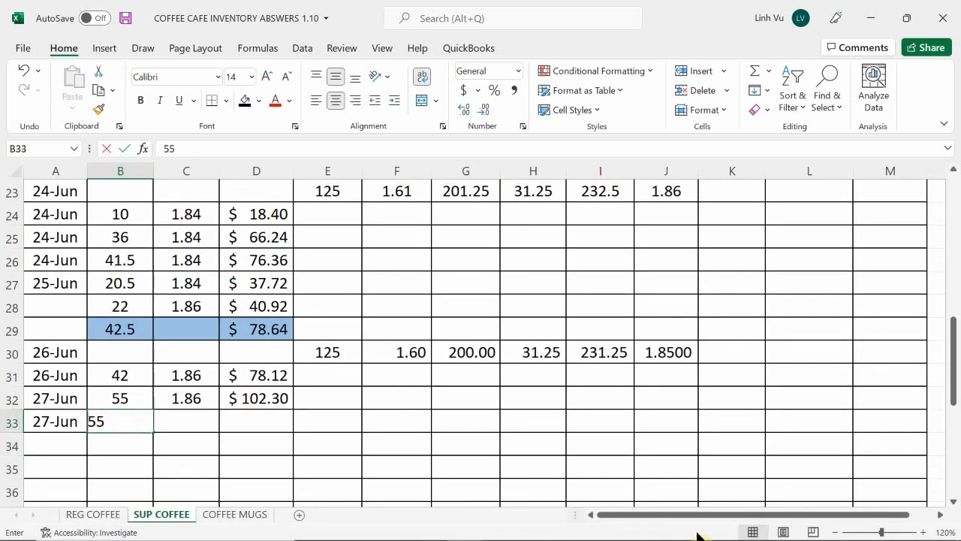
pyautogui.write('6')
pyautogui.press('Return')
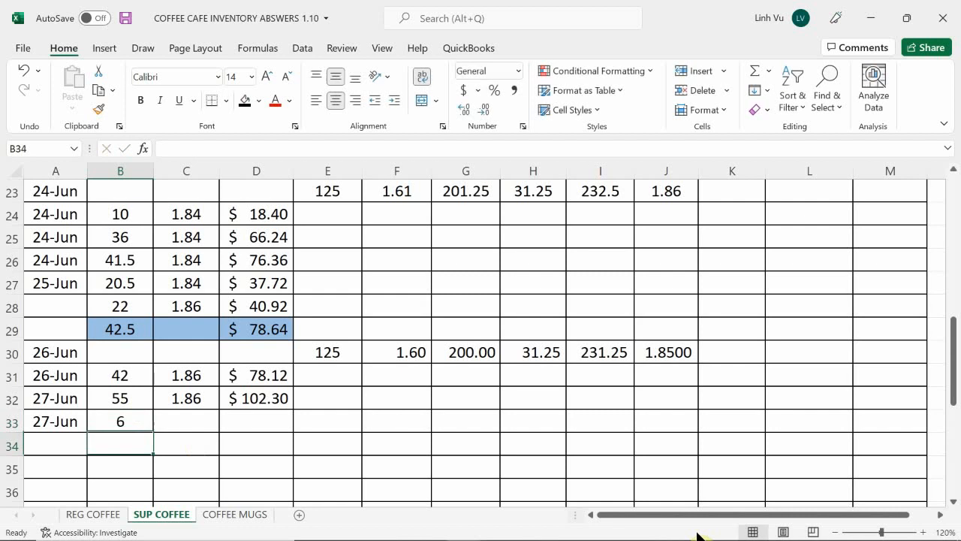
# Enter the formula =B33+B34 in B35 to total the quantities of the 27-Jun sale
pyautogui.press('Return')
pyautogui.write('=')
pyautogui.press('Up')
pyautogui.press('Up')
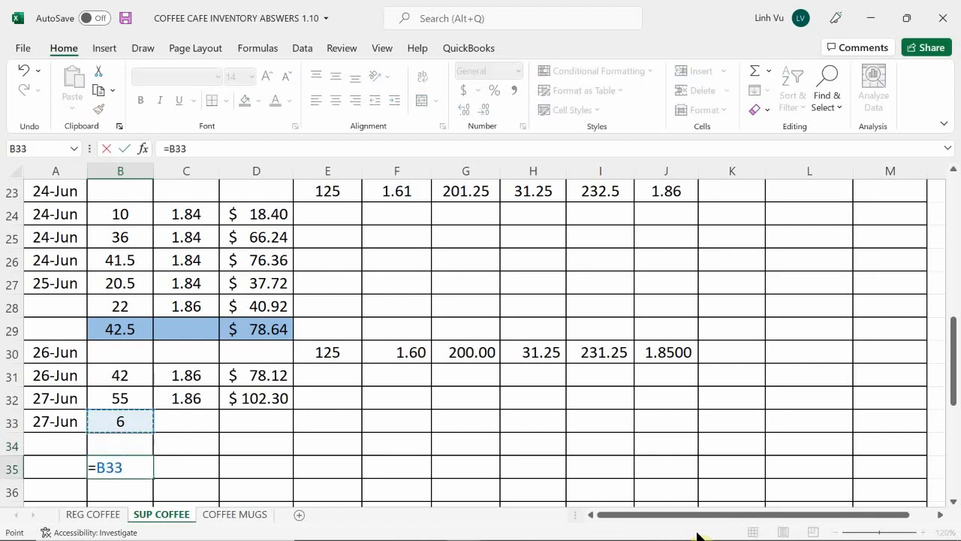
pyautogui.write('+')
pyautogui.press('Up')
pyautogui.press('Return')
# Check the supreme coffee quantity on invoice 108 in the Word document and enter the formula =75-6 in B34
pyautogui.press('Up')
pyautogui.press('Up')
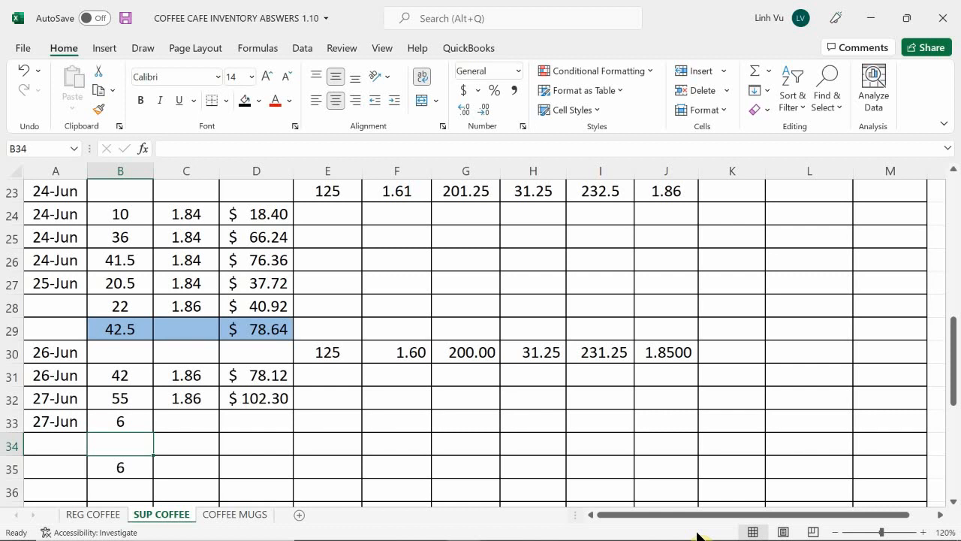
pyautogui.write('=')
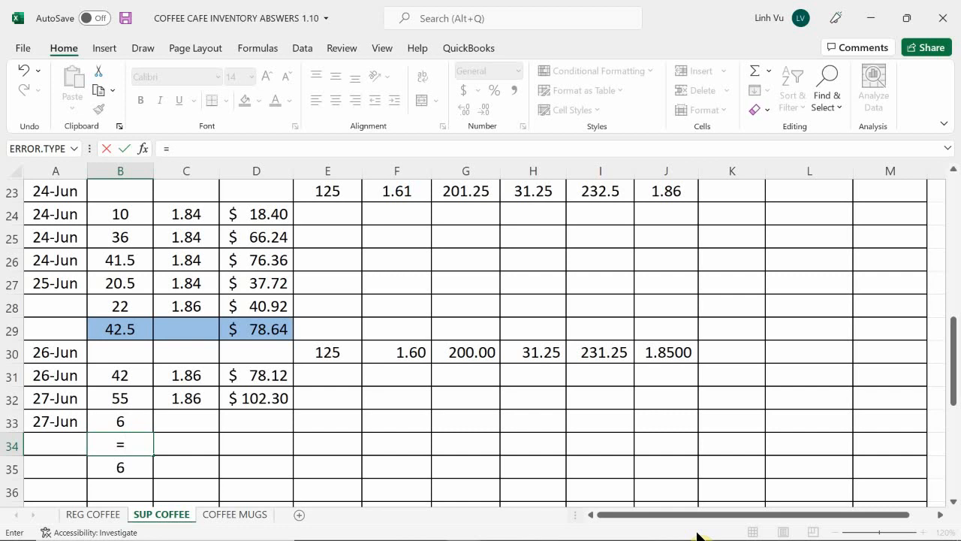
pyautogui.moveTo(620, 529)
pyautogui.click(500, 529)
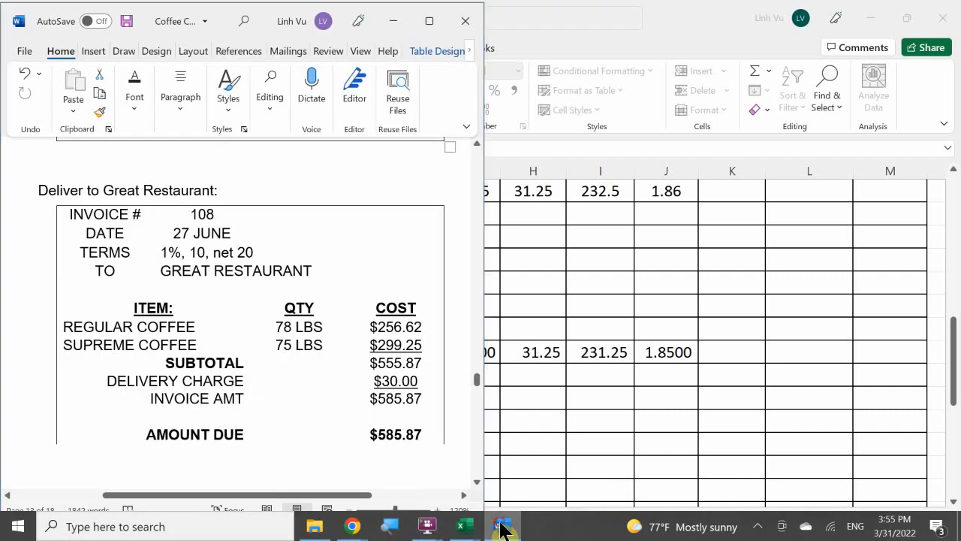
pyautogui.click(501, 530)
pyautogui.write('=')
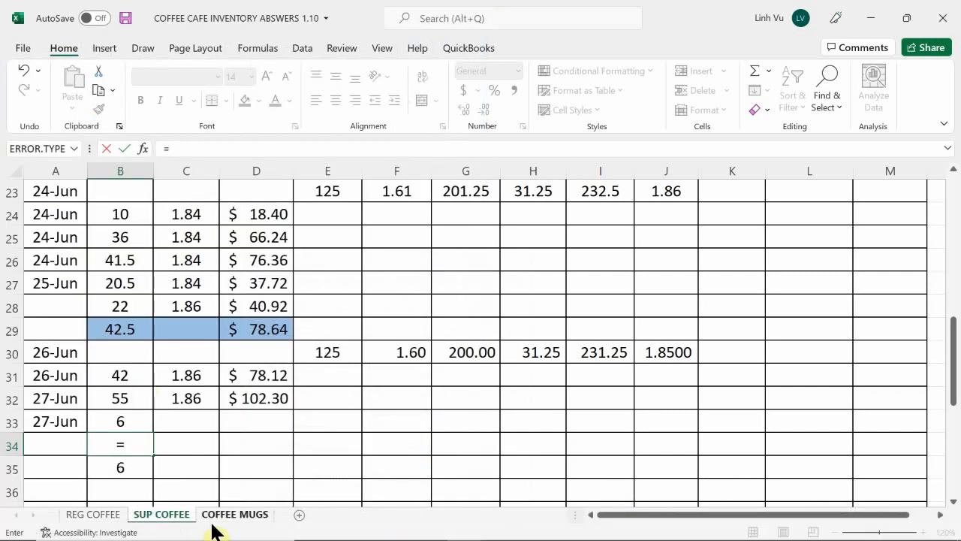
pyautogui.write('75-6')
pyautogui.press('Return')
pyautogui.press('Right')
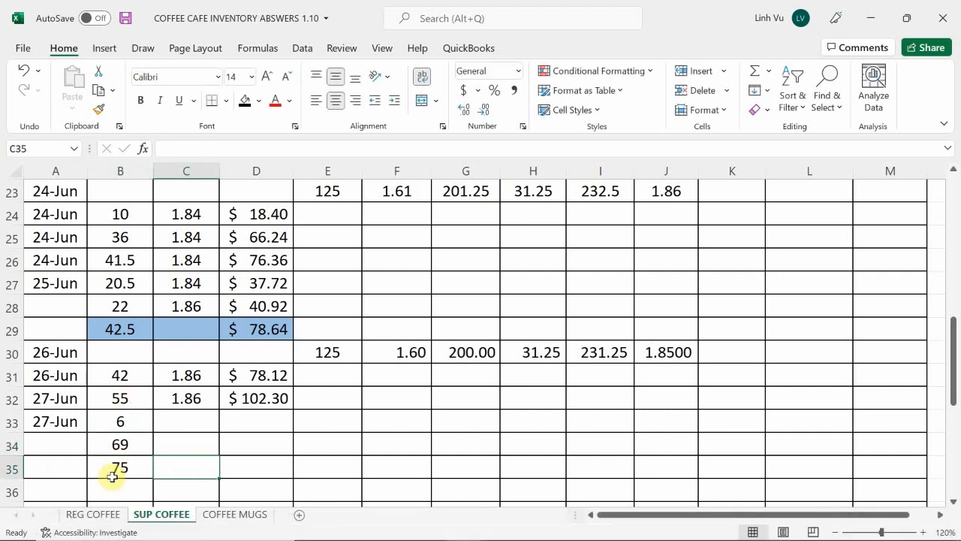
# Fill the 27-Jun total row B35:D35 with the same light blue as the earlier total rows
pyautogui.moveTo(112, 477); pyautogui.dragTo(231, 470)
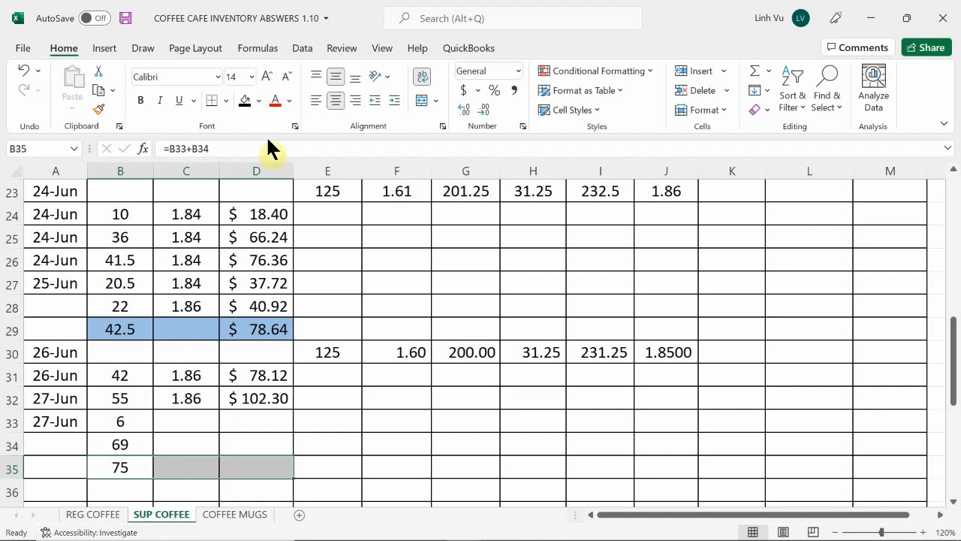
pyautogui.click(258, 100)
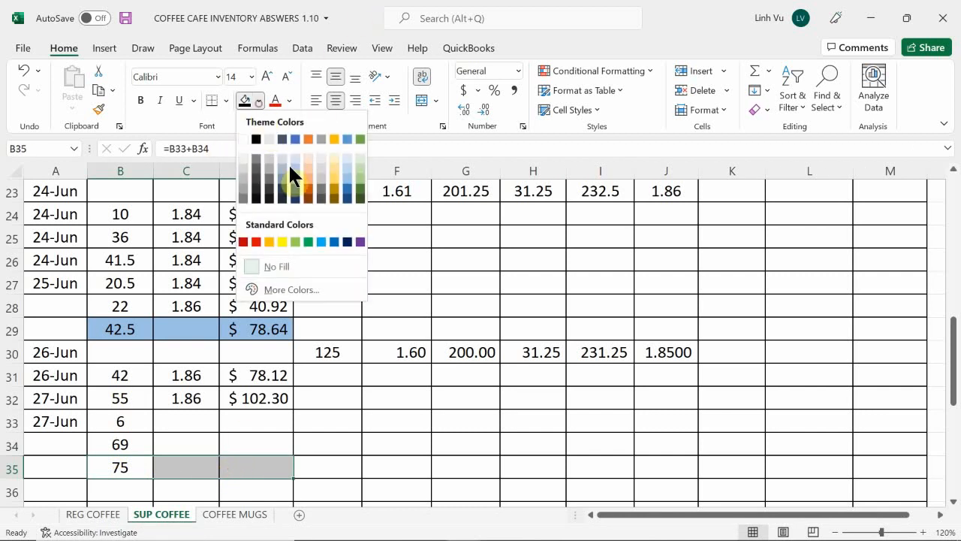
pyautogui.click(344, 177)
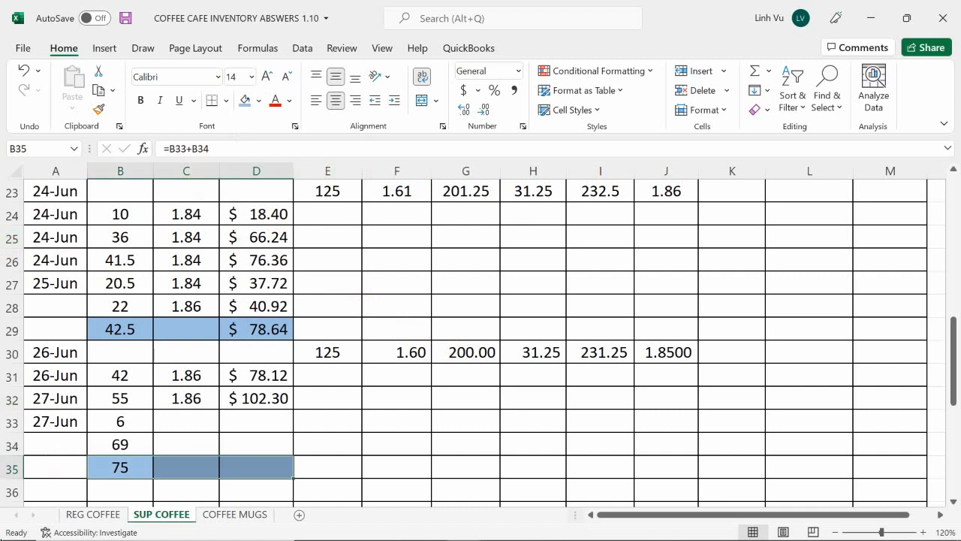
# Enter the formula =L8 in C33 to link the 27-Jun cost per item to the inventory on hand cost
pyautogui.click(162, 422)
pyautogui.write('=')
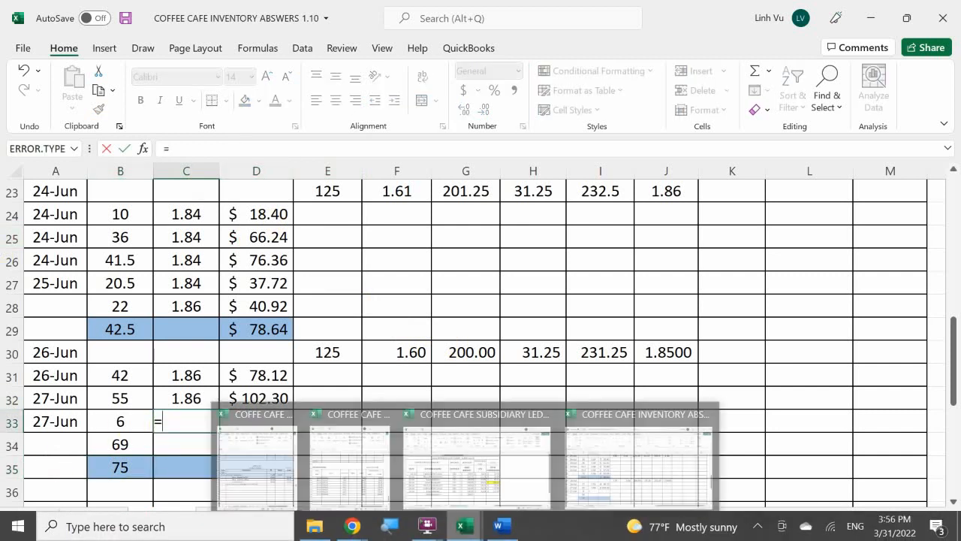
pyautogui.scroll(7, 869, 391)
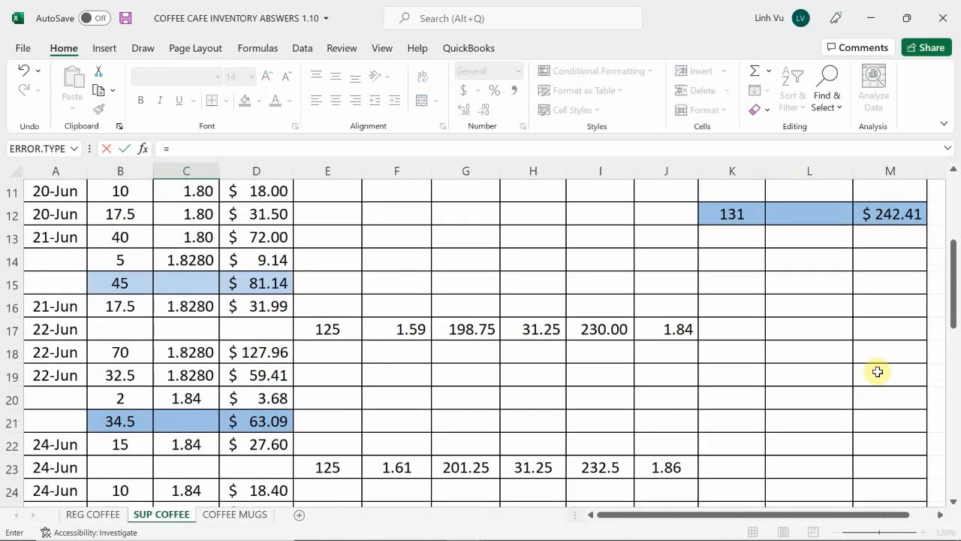
pyautogui.click(800, 372)
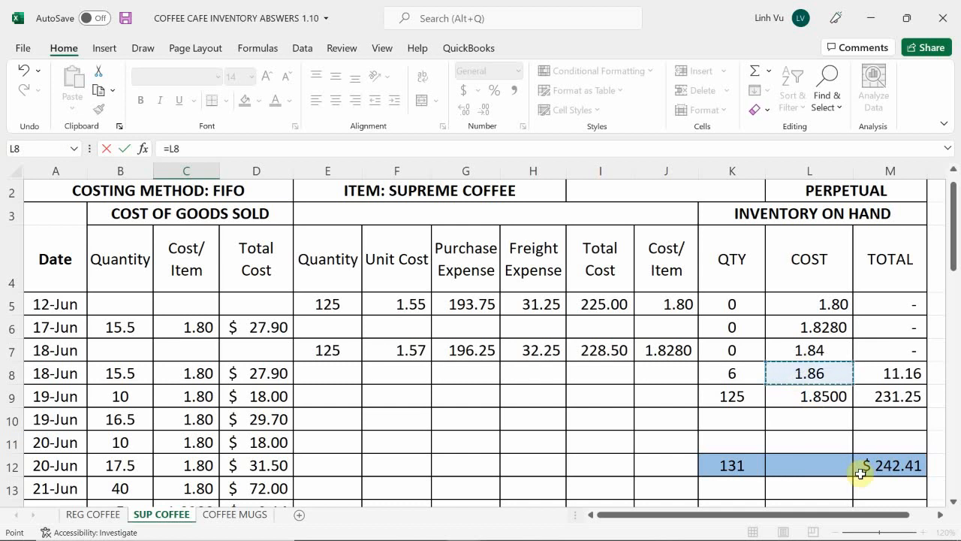
pyautogui.press('Return')
# Fill the rounded total cost formula from D32 down into D33
pyautogui.press('Right')
pyautogui.press('Up')
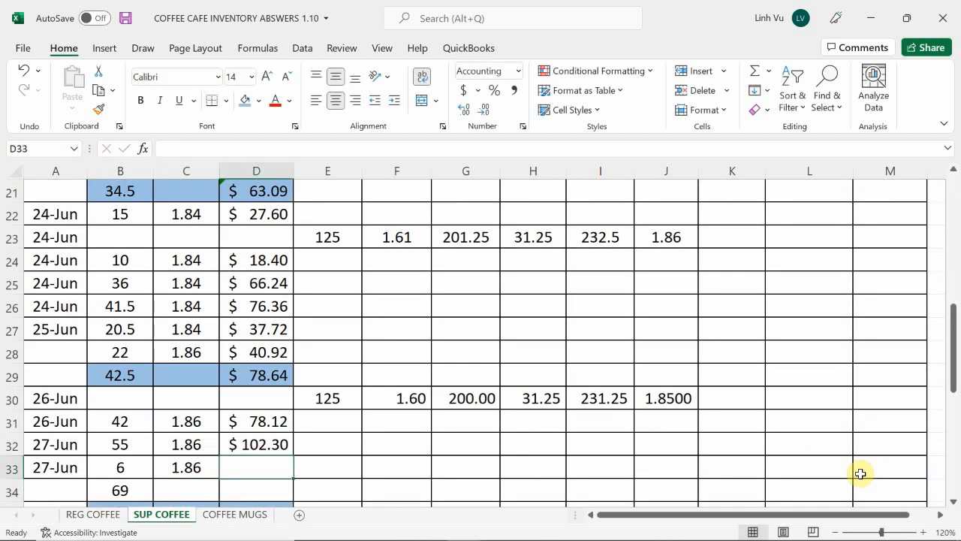
pyautogui.click(272, 450)
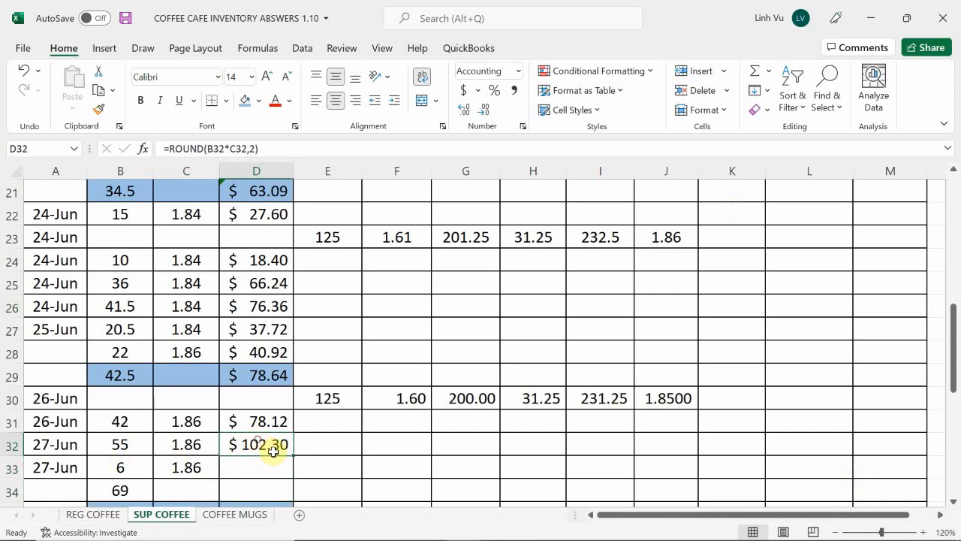
pyautogui.moveTo(293, 456); pyautogui.dragTo(299, 483)
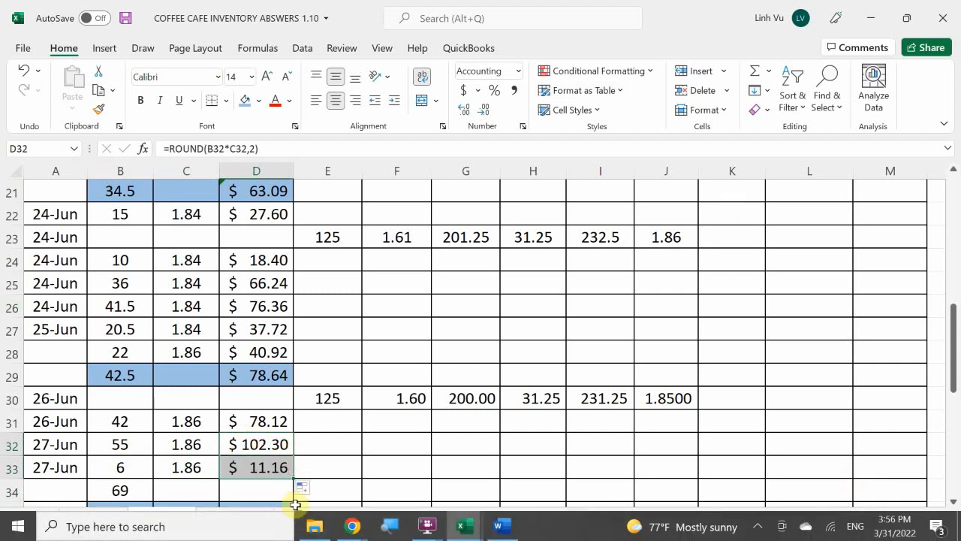
# Set the inventory on hand quantity of the 1.86 cost layer in K8 to 0
pyautogui.scroll(1, 939, 249)
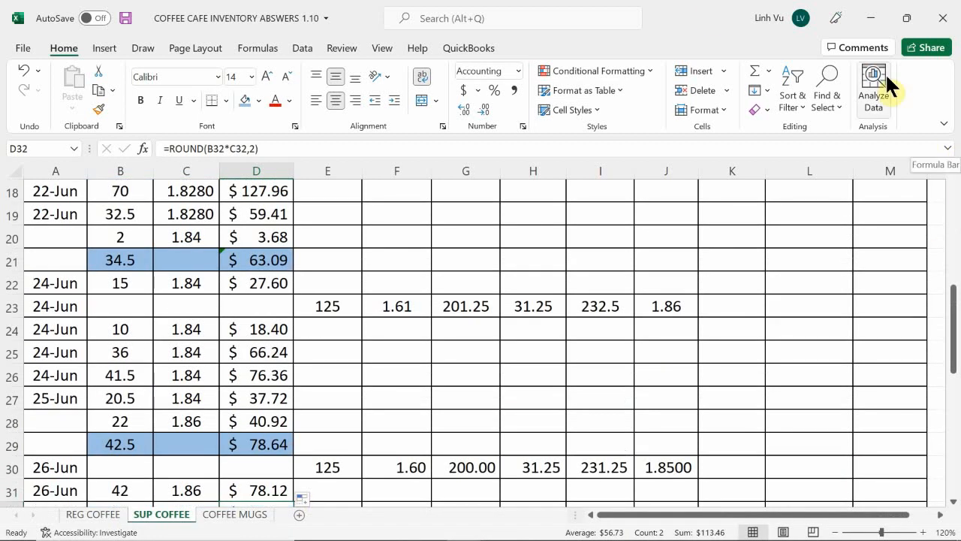
pyautogui.scroll(3, 812, 288)
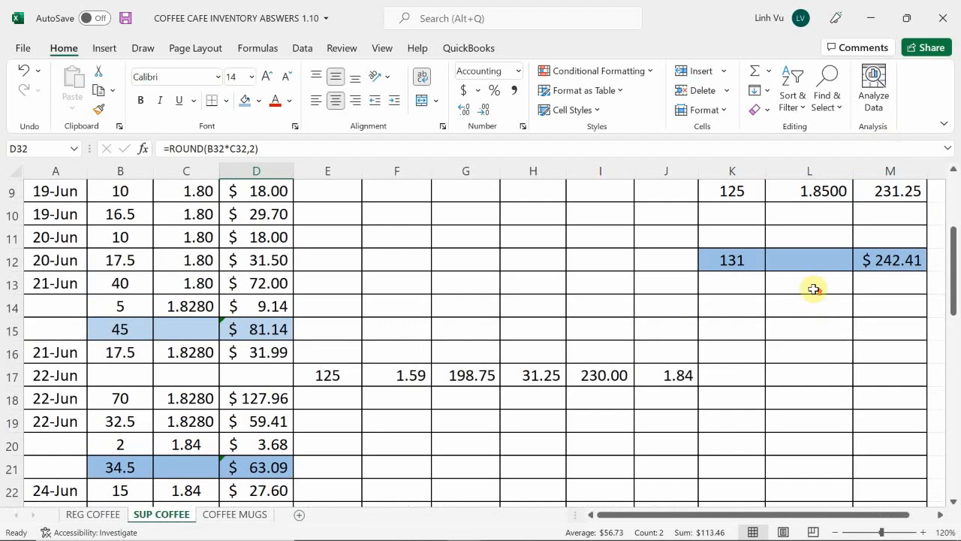
pyautogui.scroll(1, 813, 289)
pyautogui.click(754, 237)
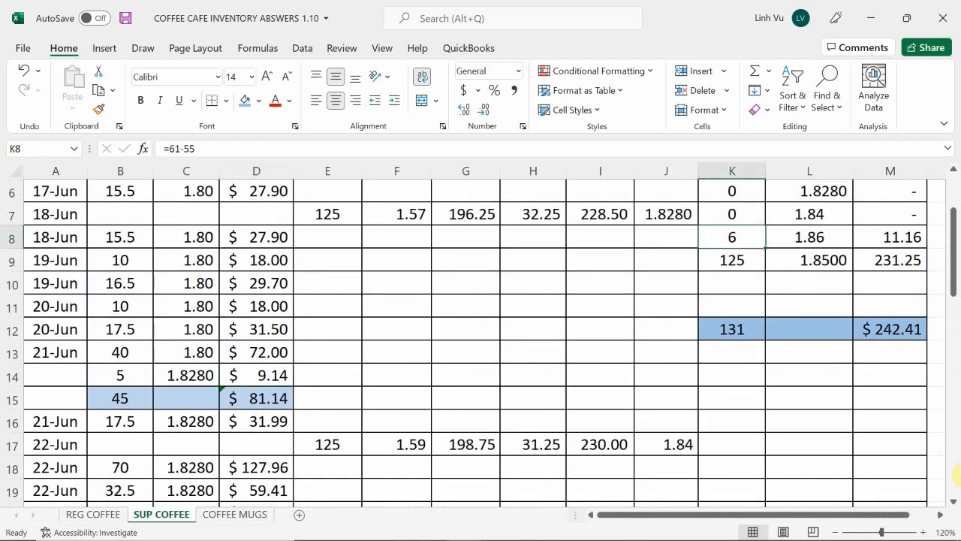
pyautogui.write('0')
pyautogui.press('Return')
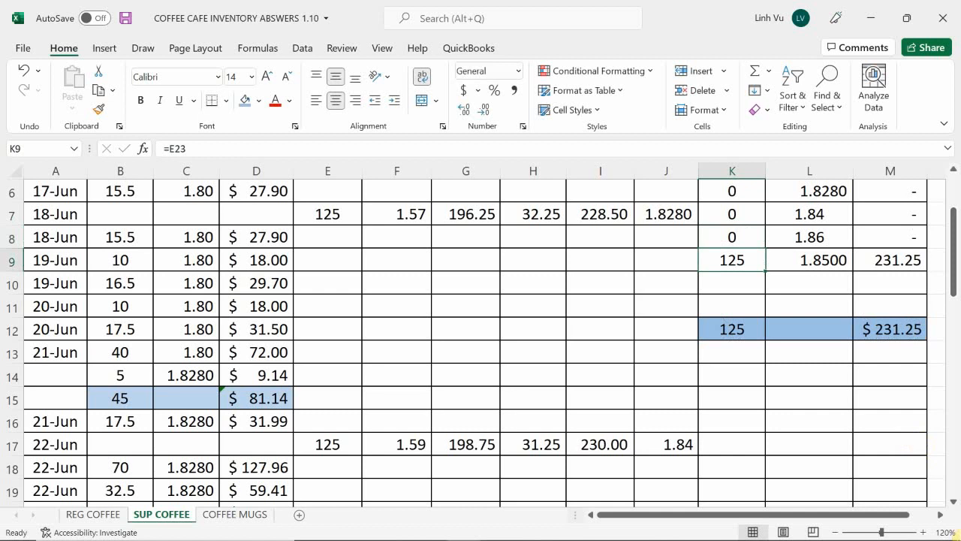
# Enter the formula =L9 in C34 to link the second sale layer to its inventory on hand cost
pyautogui.scroll(2, 910, 473)
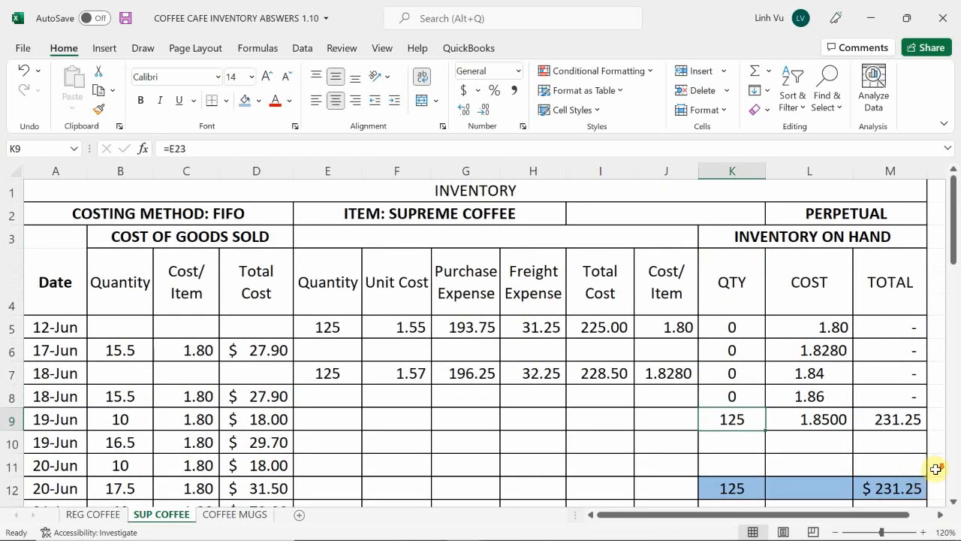
pyautogui.scroll(-7, 953, 487)
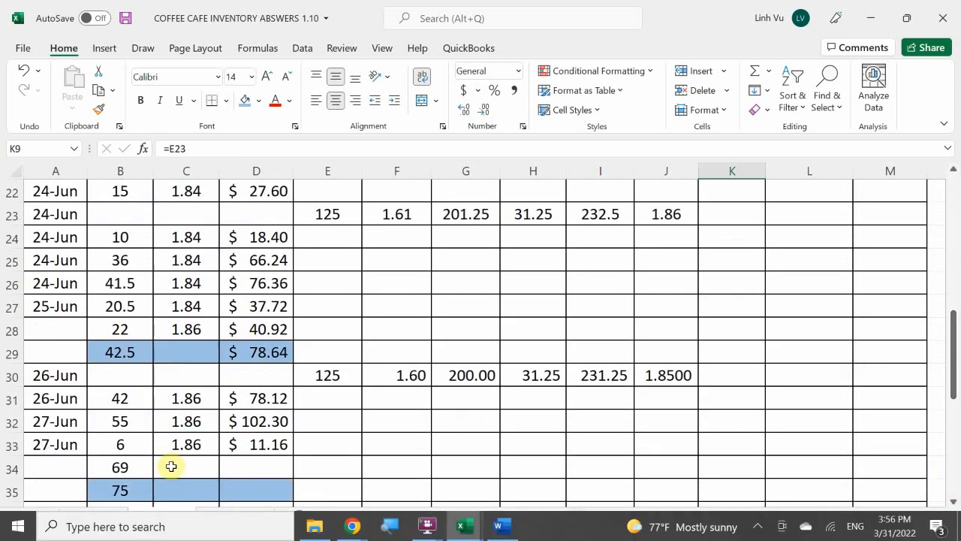
pyautogui.doubleClick(188, 465)
pyautogui.write('=')
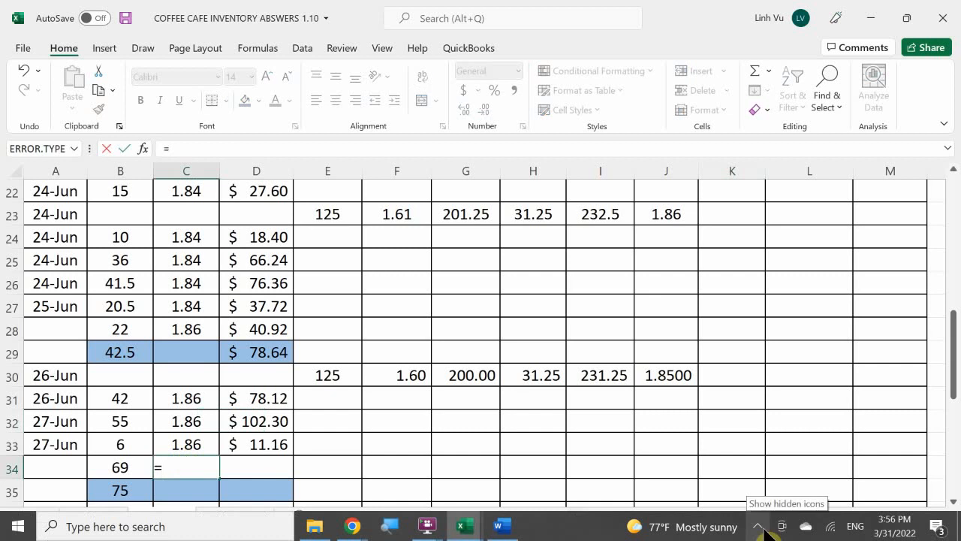
pyautogui.scroll(7, 788, 401)
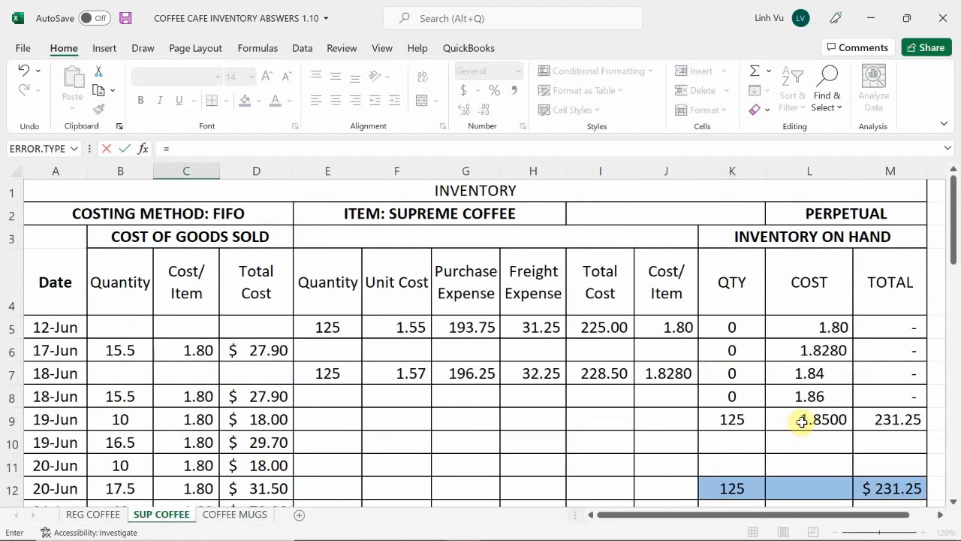
pyautogui.click(804, 420)
pyautogui.press('Return')
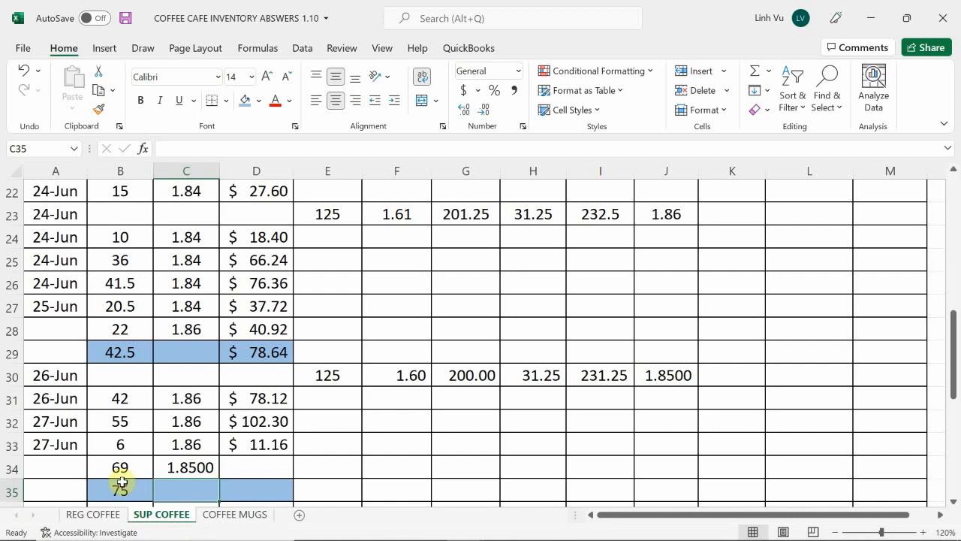
# Fill the rounded total cost formula from D33 down into D34
pyautogui.scroll(-1, 153, 449)
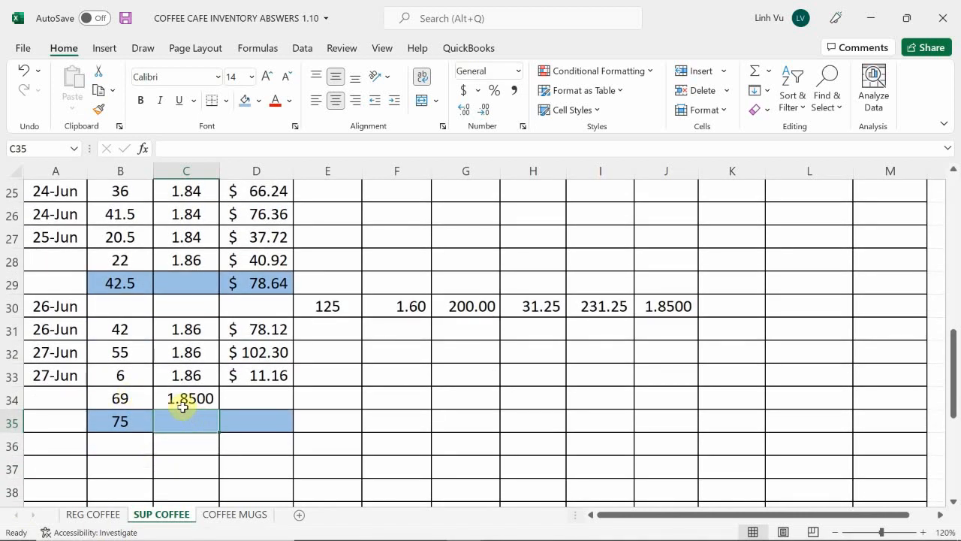
pyautogui.click(271, 380)
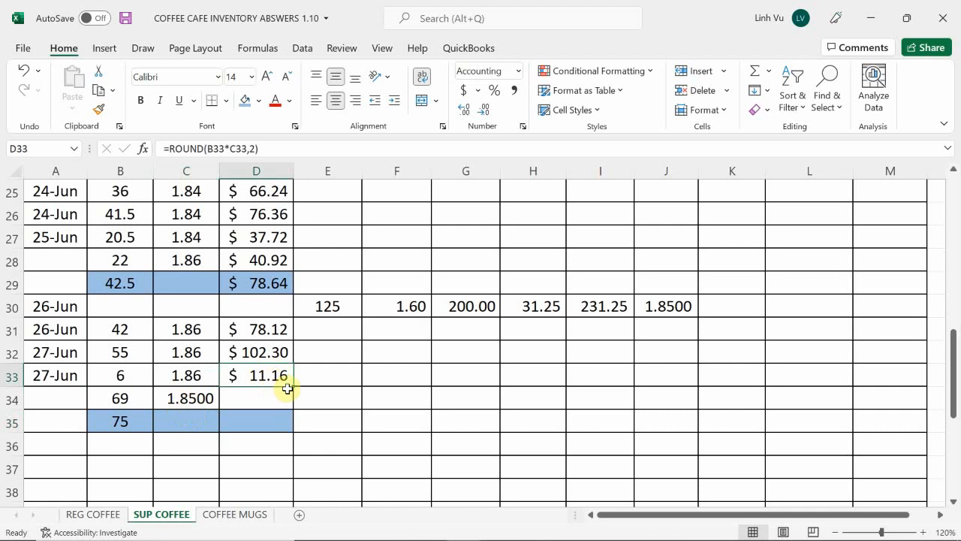
pyautogui.moveTo(293, 386); pyautogui.dragTo(291, 406)
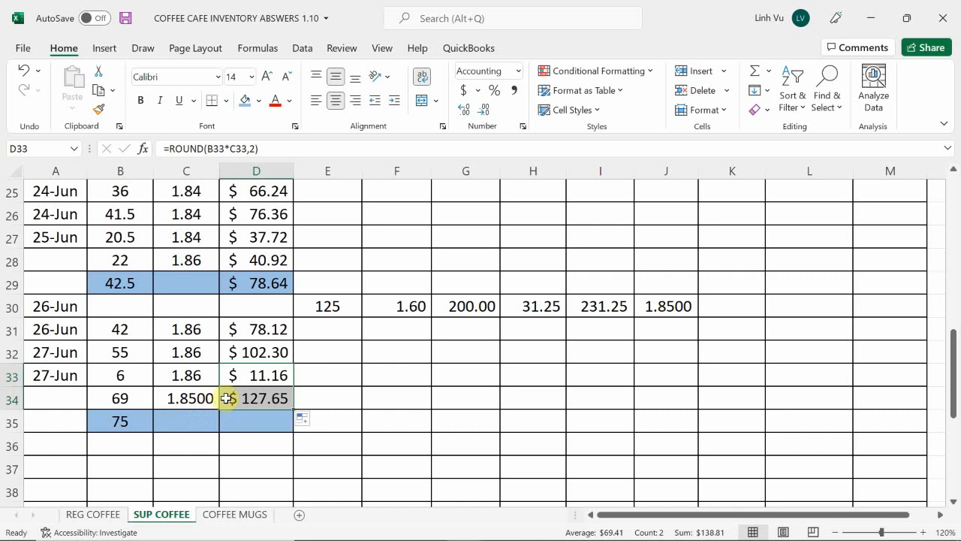
pyautogui.click(270, 424)
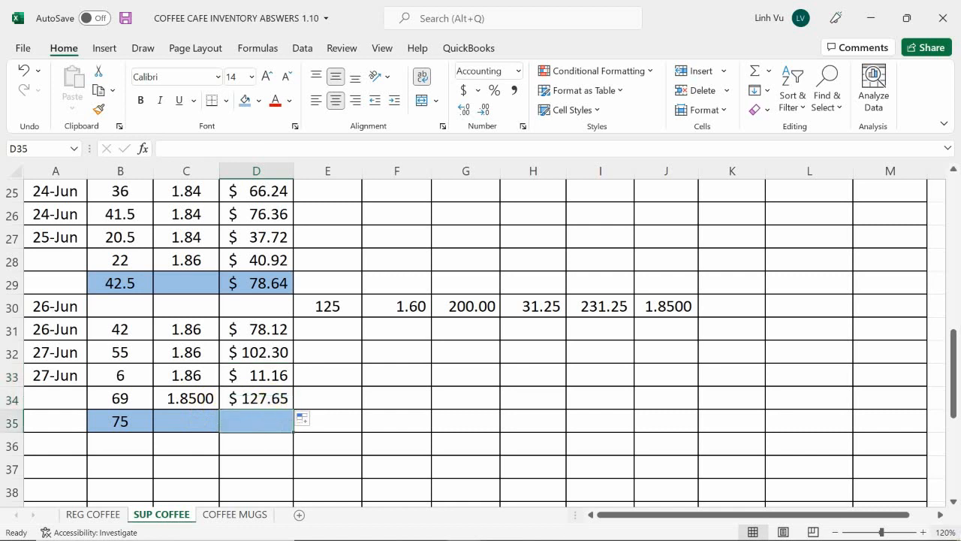
pyautogui.write('=')
pyautogui.press('Up')
pyautogui.press('Up')
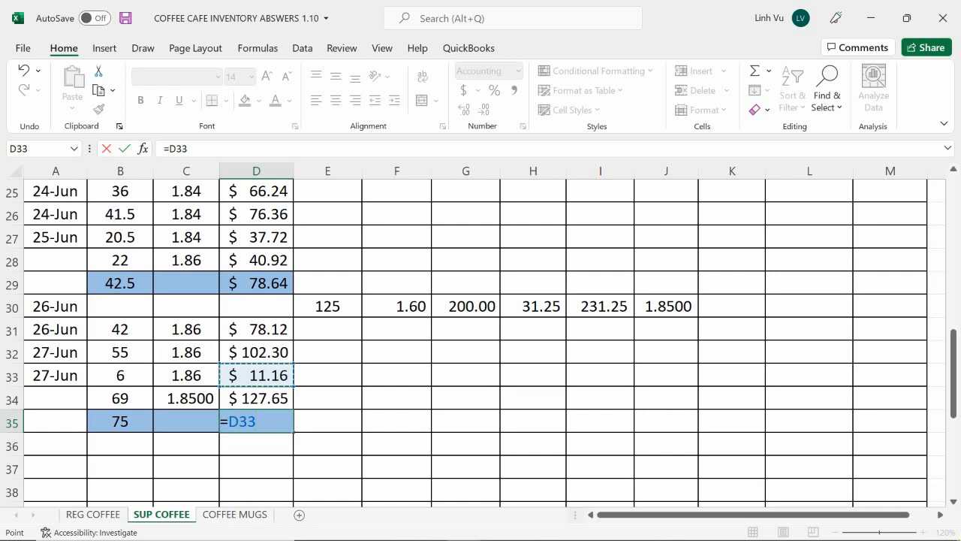
pyautogui.press('BackSpace')
pyautogui.press('BackSpace')
pyautogui.press('BackSpace')
pyautogui.press('BackSpace')
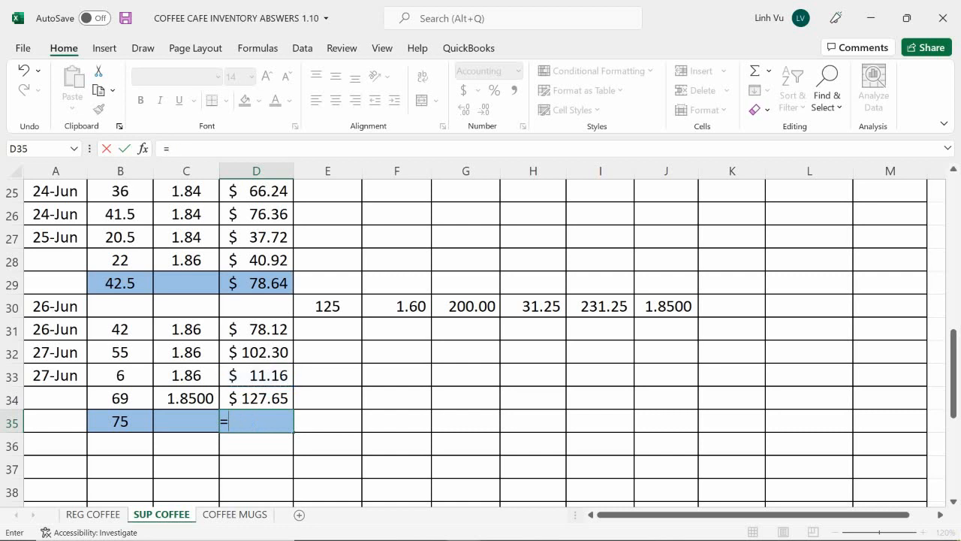
pyautogui.press('Return')
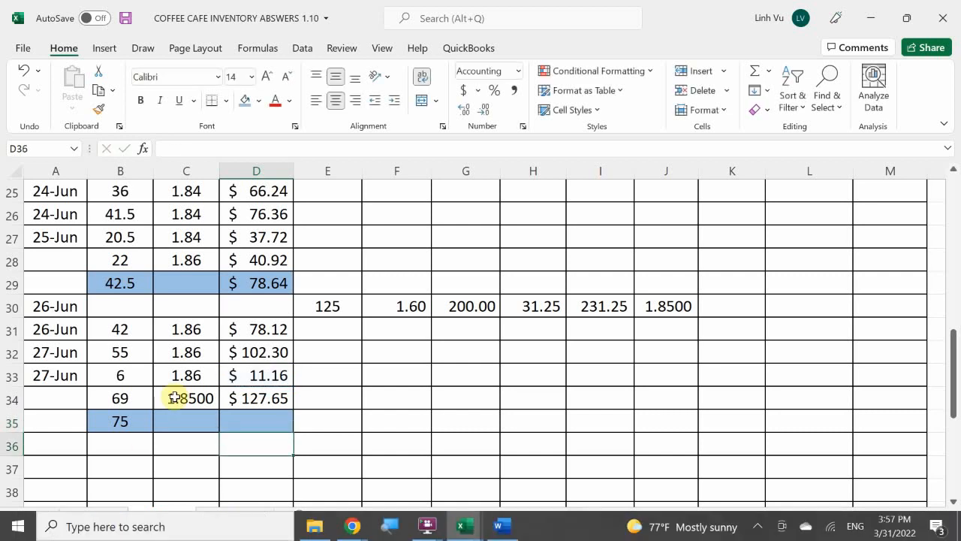
# Re-enter the total cost in D34 as the formula =ROUND(B34*C34,2)
pyautogui.click(267, 398)
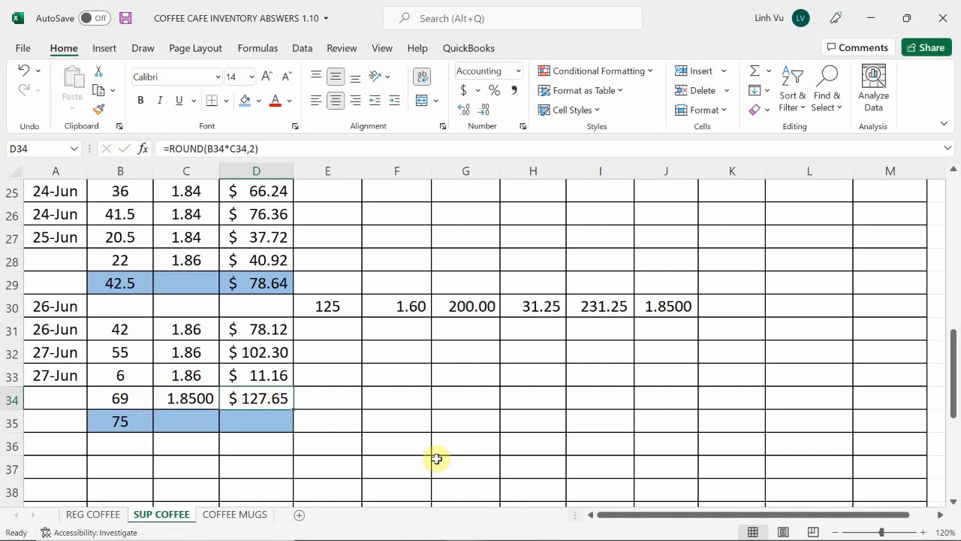
pyautogui.write('=round')
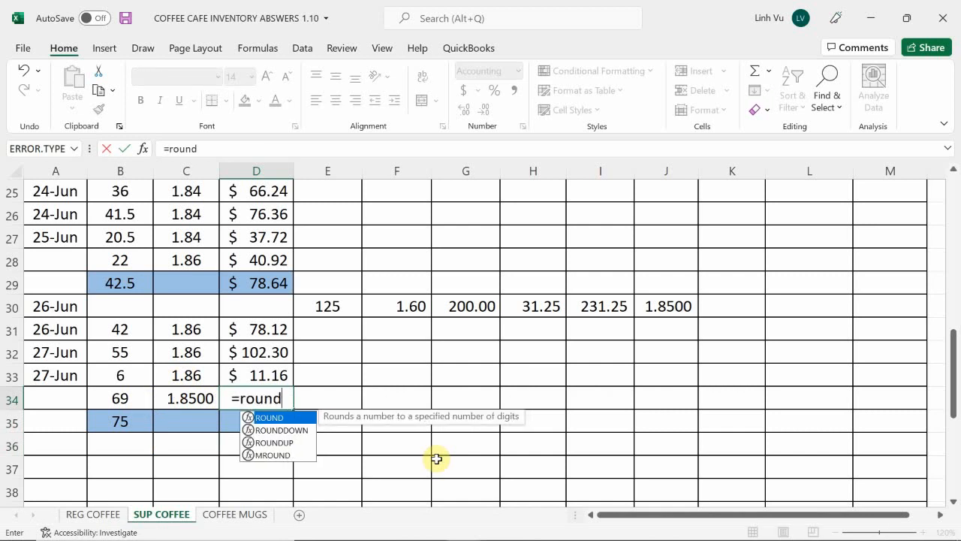
pyautogui.write('(')
pyautogui.press('Left')
pyautogui.press('Left')
pyautogui.write('*')
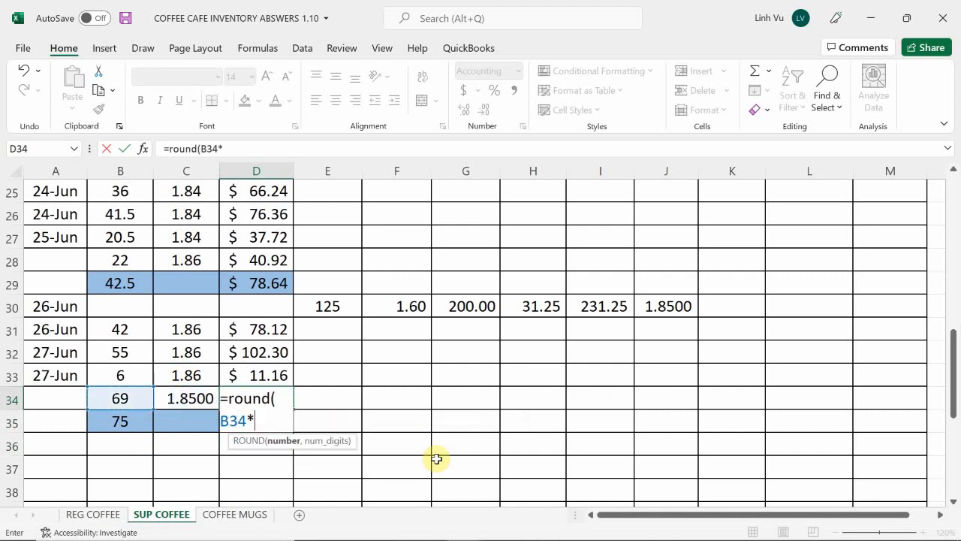
pyautogui.press('Left')
pyautogui.write(',2')
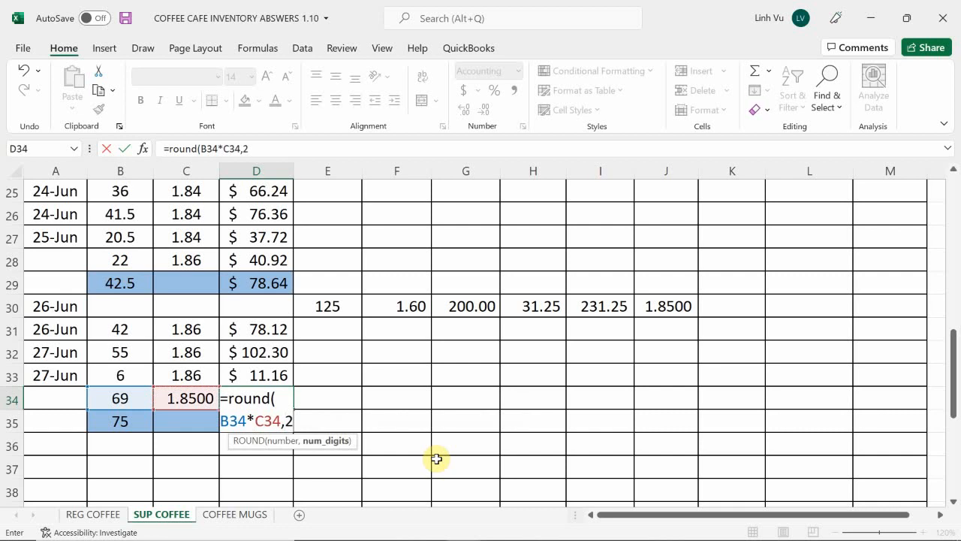
pyautogui.press('Return')
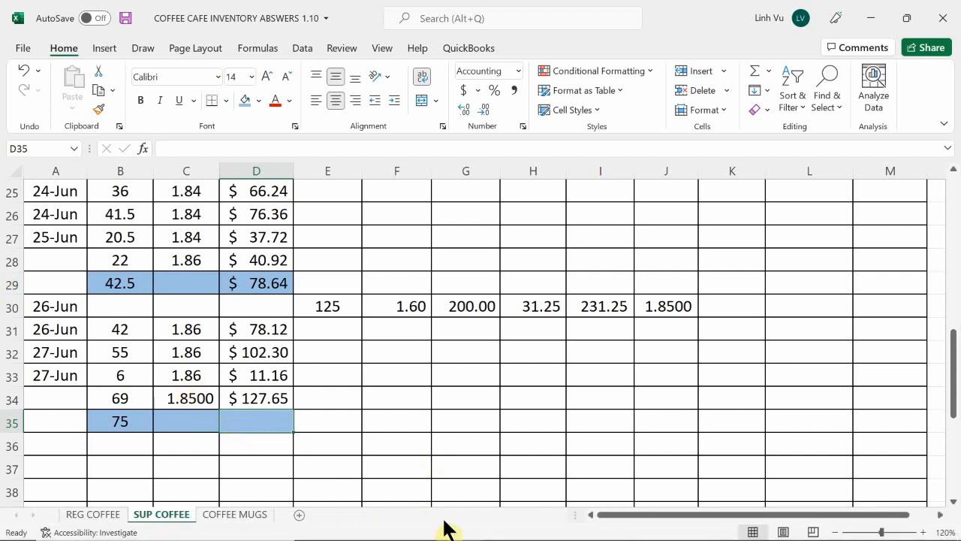
# Total the two 27-Jun supreme coffee cost layers in D35 with the formula =D33+D34
pyautogui.write('=')
pyautogui.press('Up')
pyautogui.press('Up')
pyautogui.write('+')
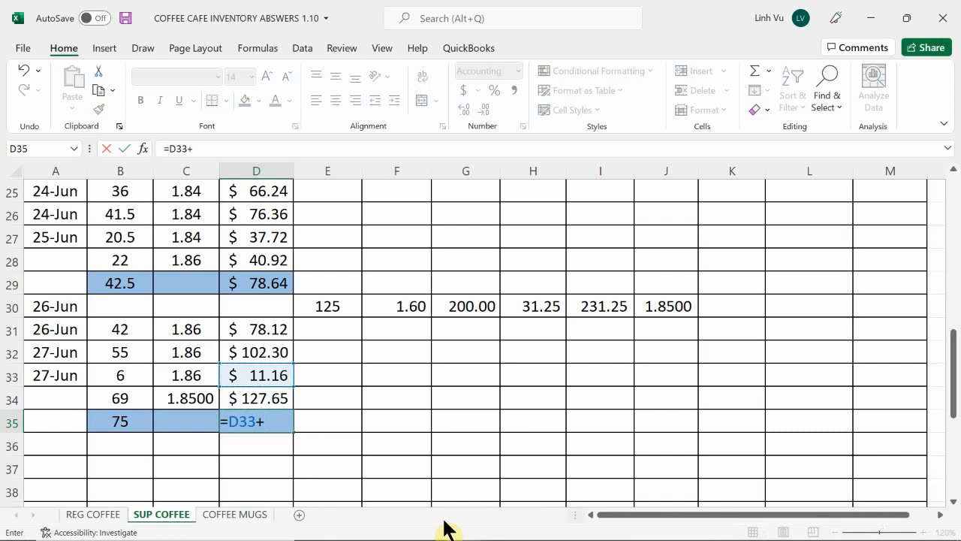
pyautogui.press('Up')
pyautogui.press('Return')
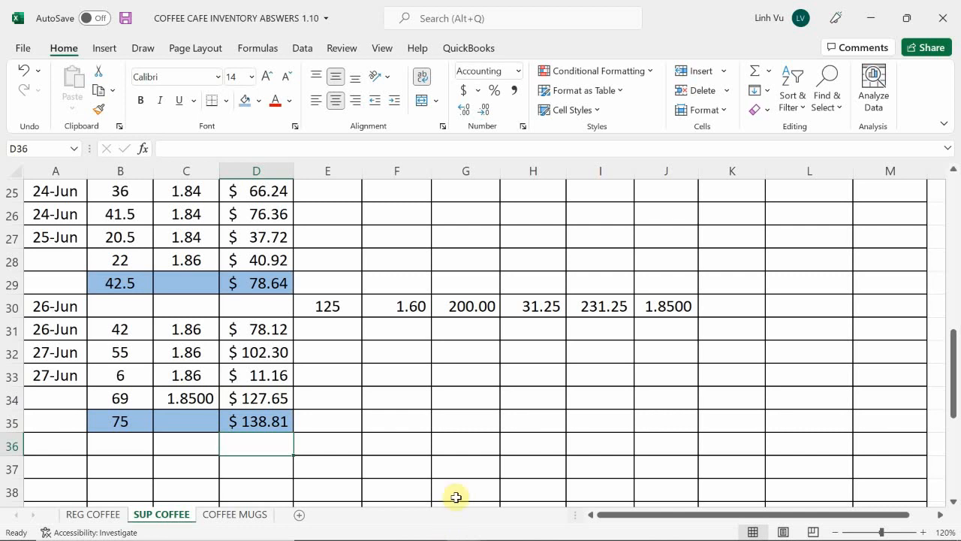
# Reduce the inventory on hand quantity of the 1.8500 cost layer in K9 with the formula =125-69
pyautogui.scroll(2, 736, 355)
pyautogui.scroll(5, 736, 354)
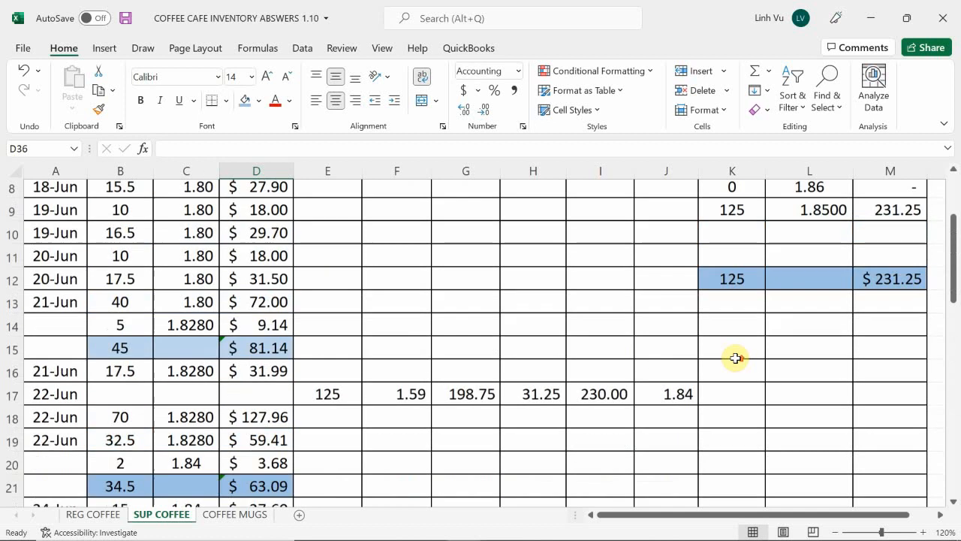
pyautogui.scroll(-6, 736, 358)
pyautogui.scroll(-1, 735, 363)
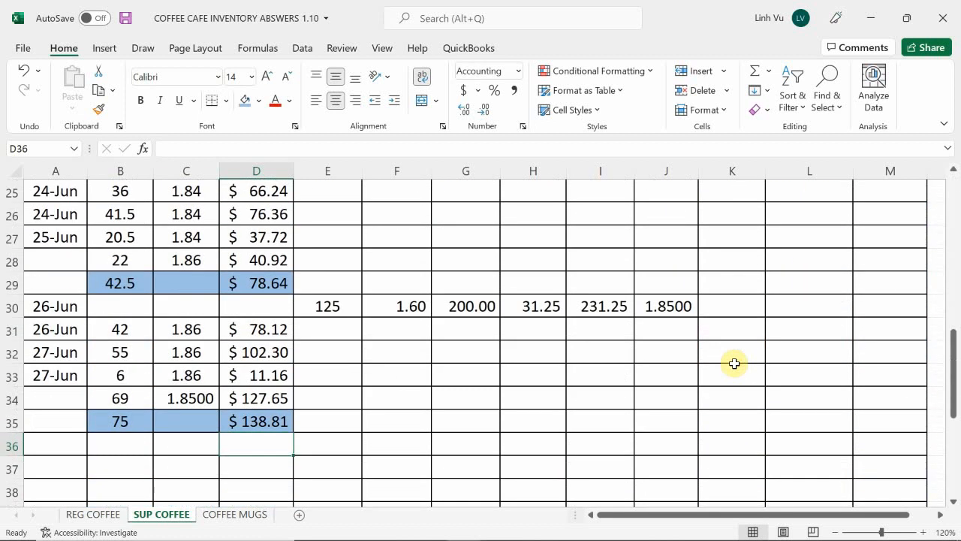
pyautogui.scroll(8, 735, 363)
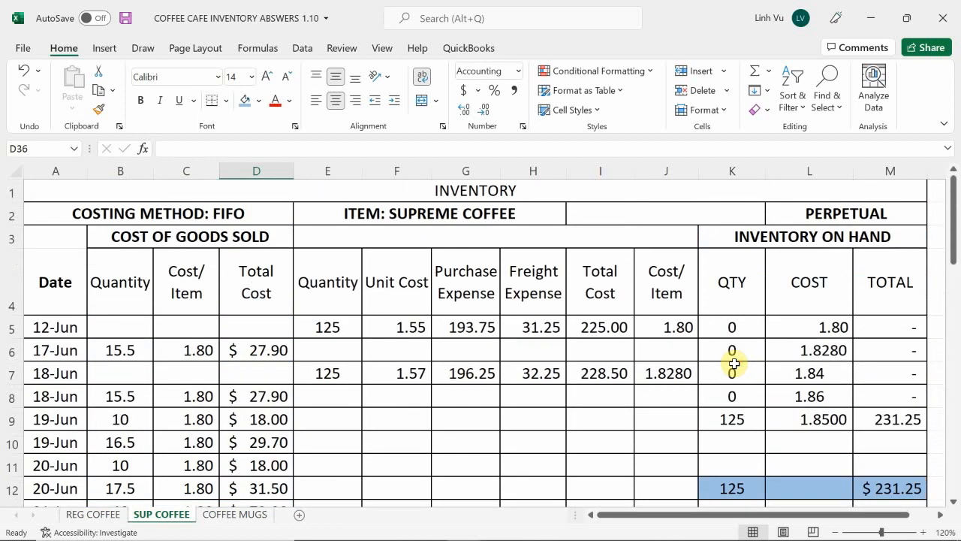
pyautogui.scroll(-1, 851, 452)
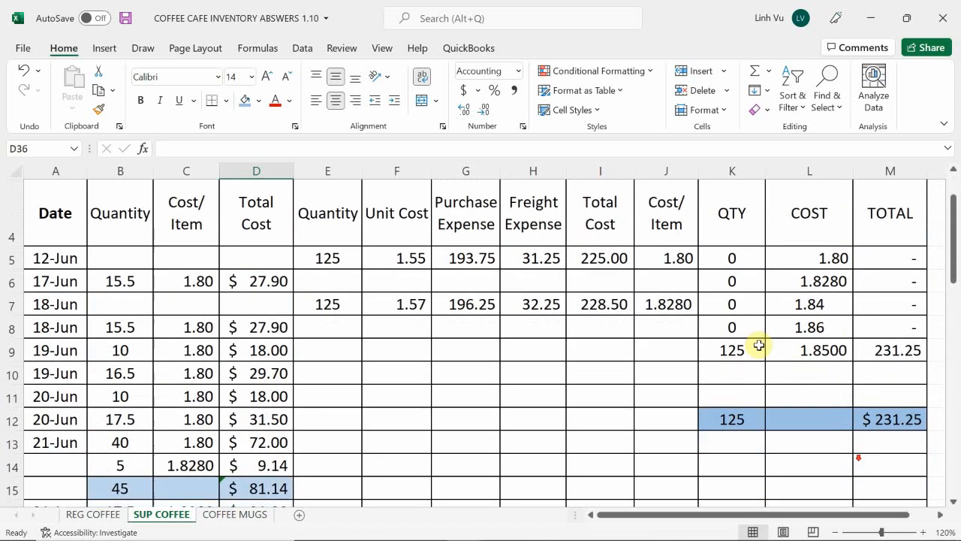
pyautogui.click(730, 350)
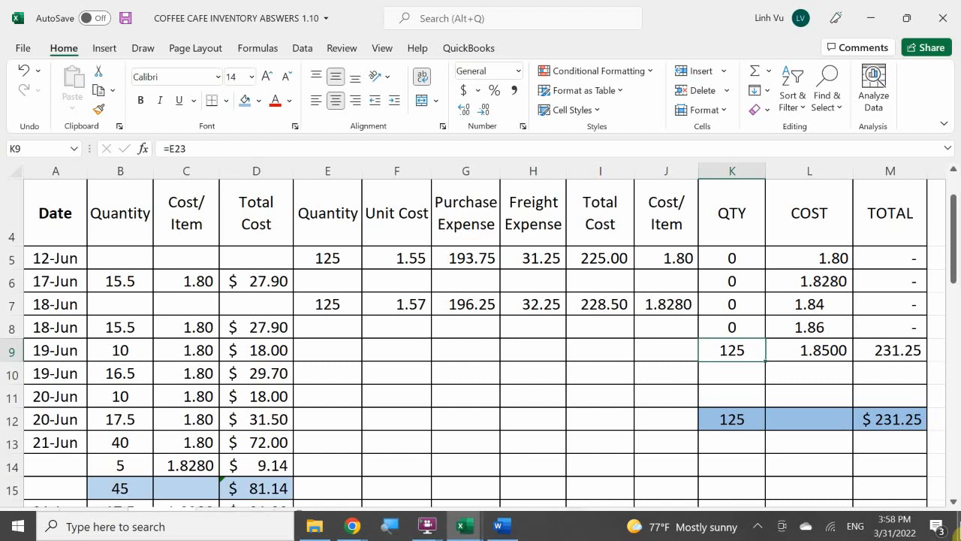
pyautogui.press('F2')
pyautogui.press('BackSpace')
pyautogui.press('BackSpace')
pyautogui.press('BackSpace')
pyautogui.write('125-')
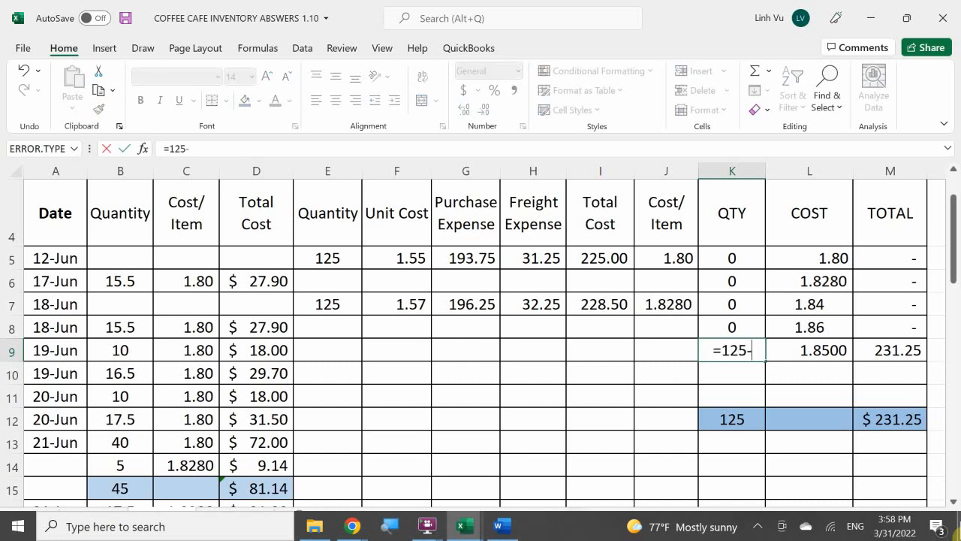
pyautogui.write('69')
pyautogui.press('Return')
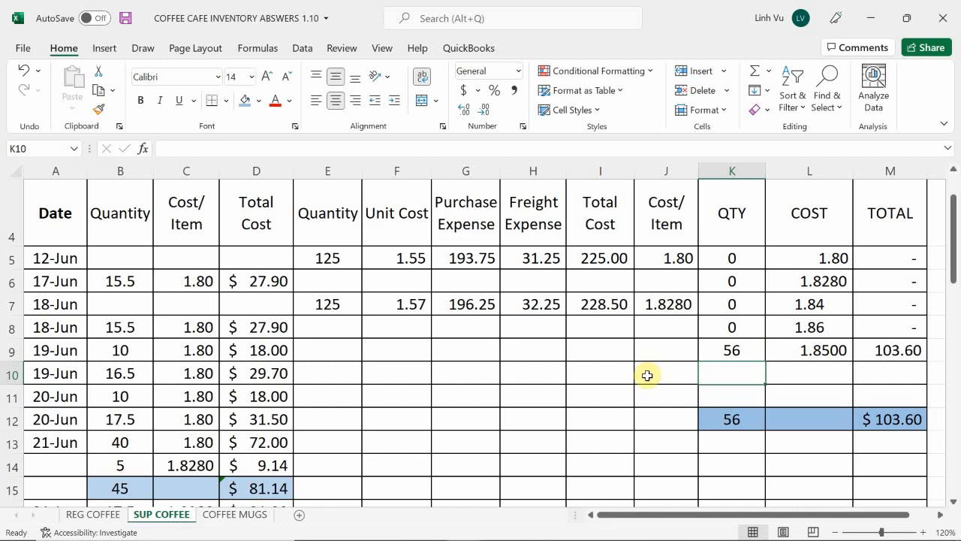
# Display the REG COFFEE sheet's 27-Jun sale and switch to the workbook containing the general journal
pyautogui.scroll(-8, 646, 376)
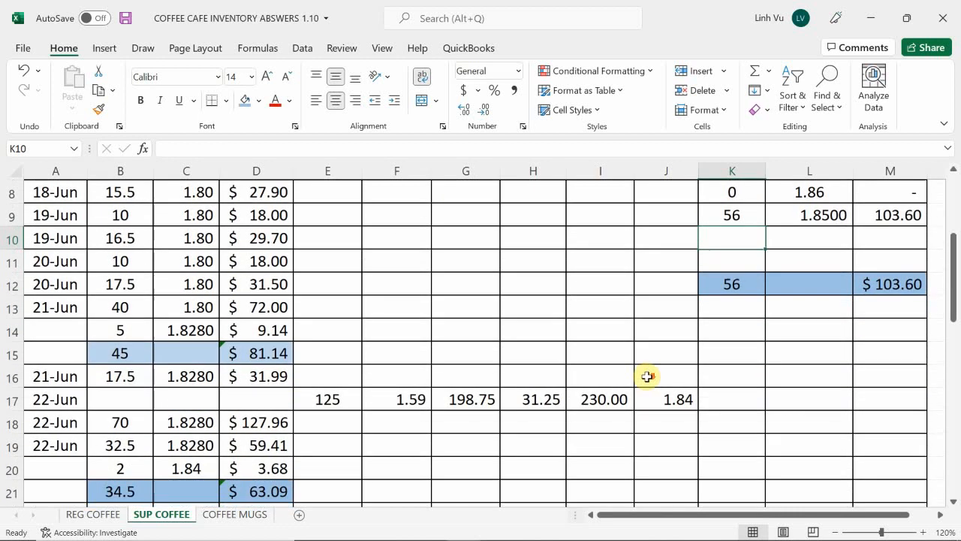
pyautogui.scroll(-2, 647, 376)
pyautogui.scroll(3, 647, 376)
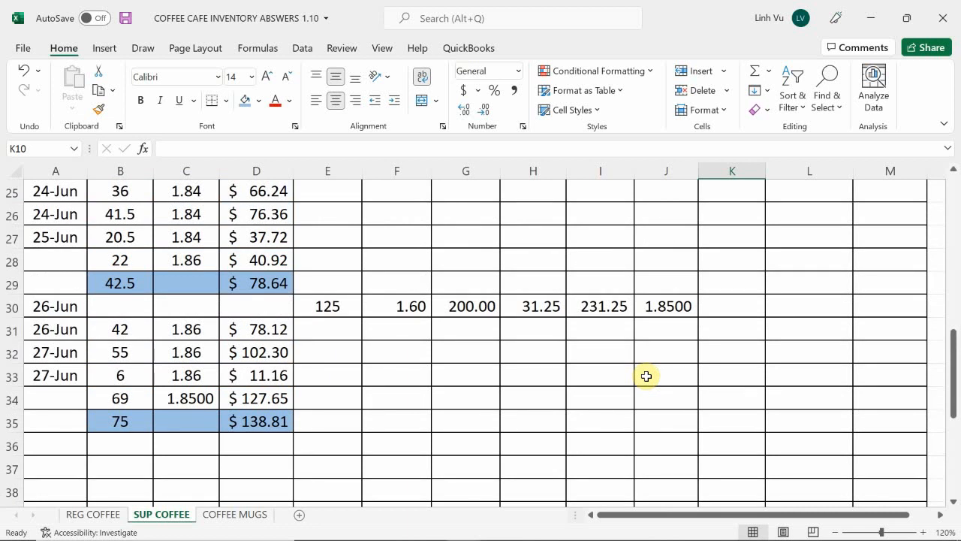
pyautogui.click(93, 514)
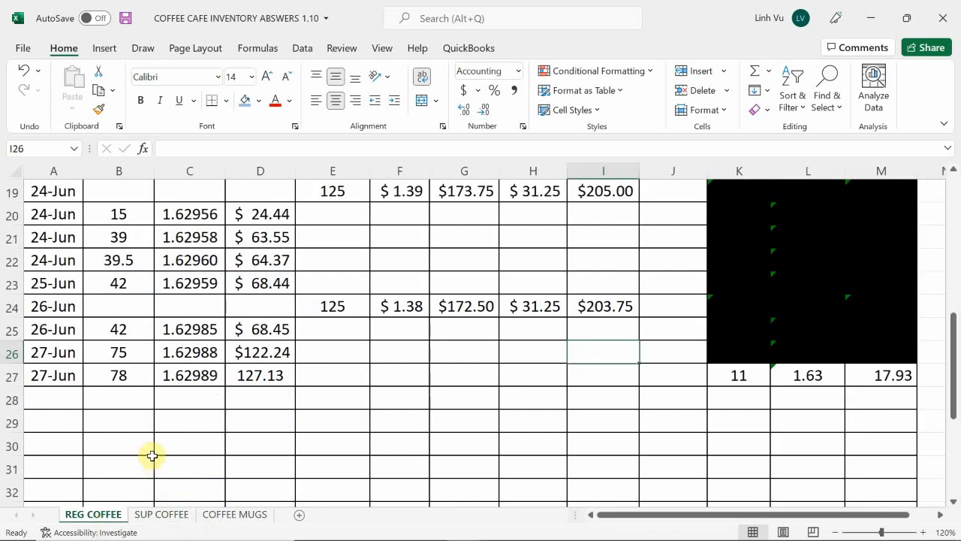
pyautogui.moveTo(398, 517)
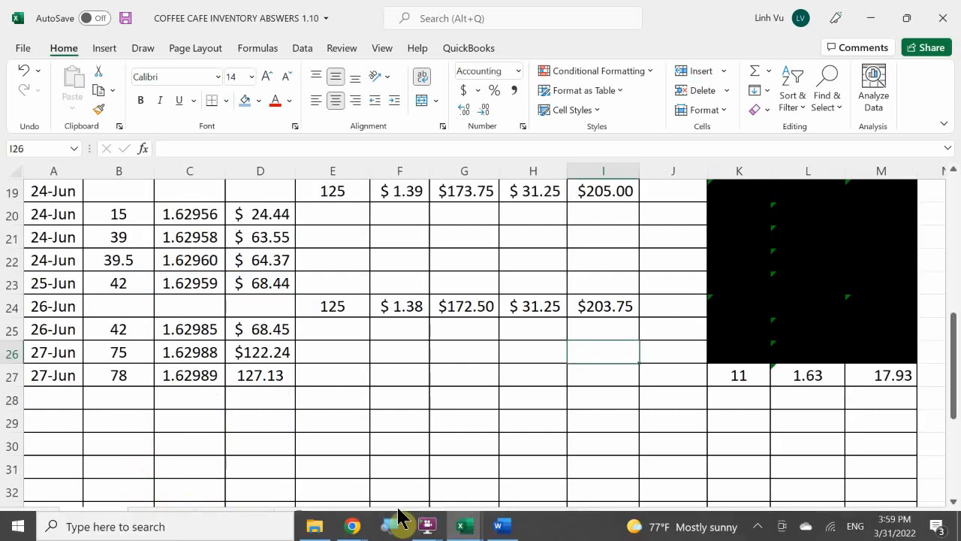
pyautogui.click(464, 526)
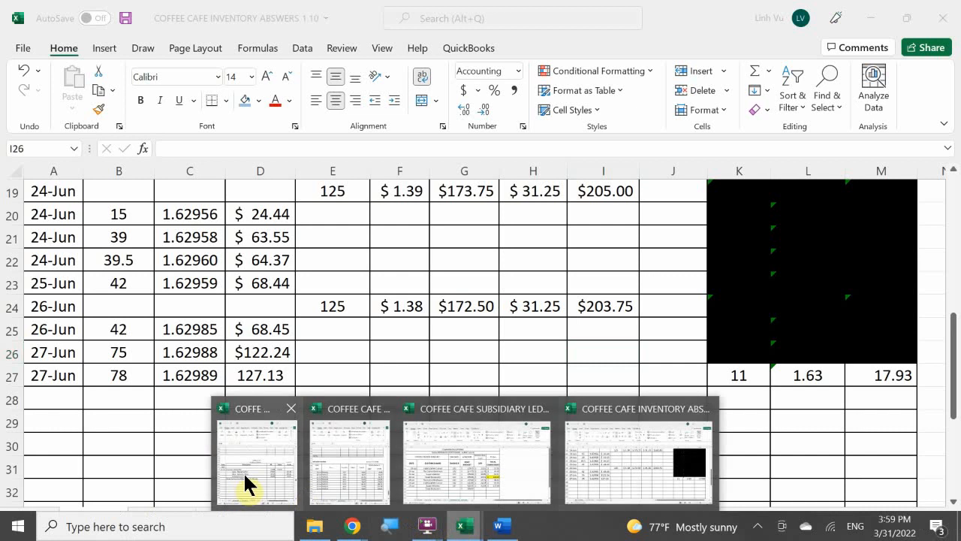
pyautogui.click(244, 472)
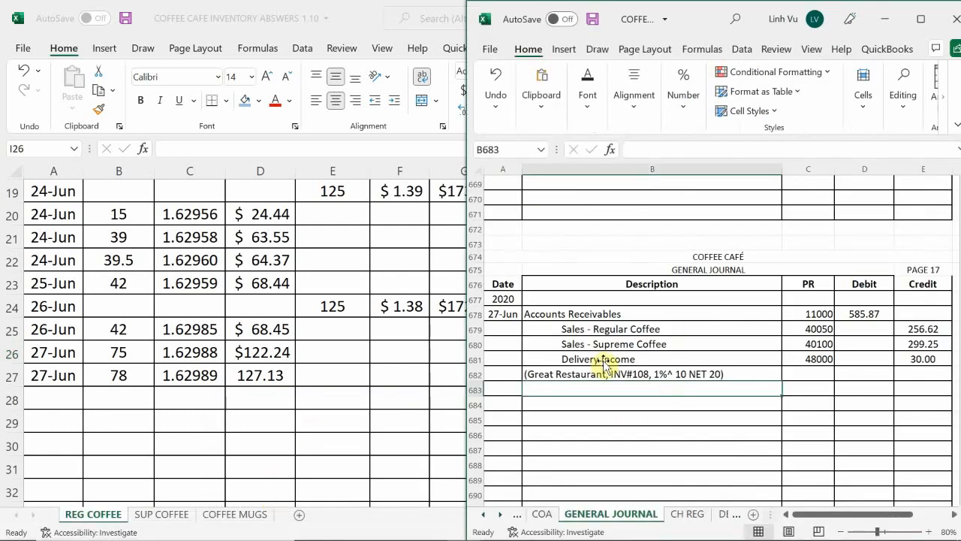
# Copy the descriptions and account numbers of the INV#107 cost of goods sold entry, B664:C668, to the journal at B684
pyautogui.scroll(4, 604, 365)
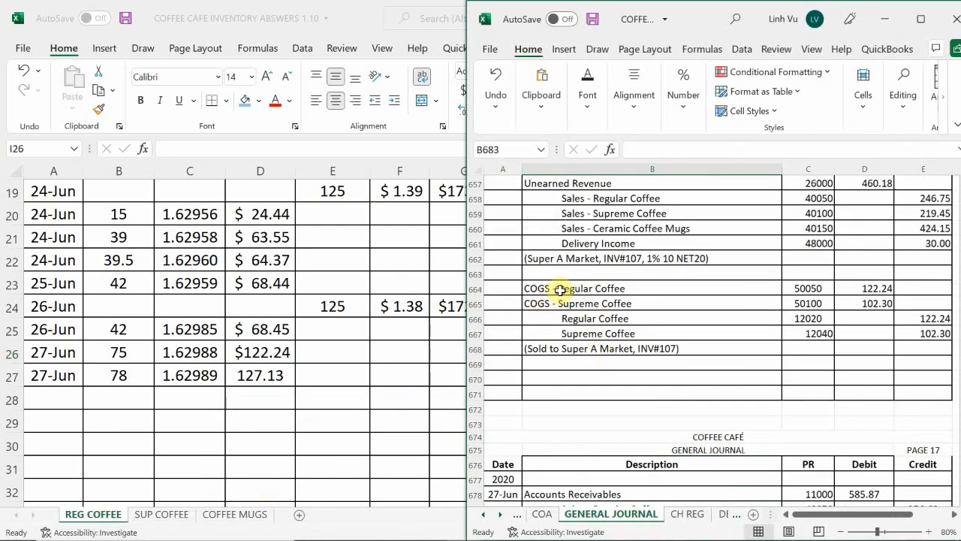
pyautogui.moveTo(560, 289)
pyautogui.mouseDown()
pyautogui.moveTo(758, 298)
pyautogui.moveTo(807, 353)
pyautogui.mouseUp()
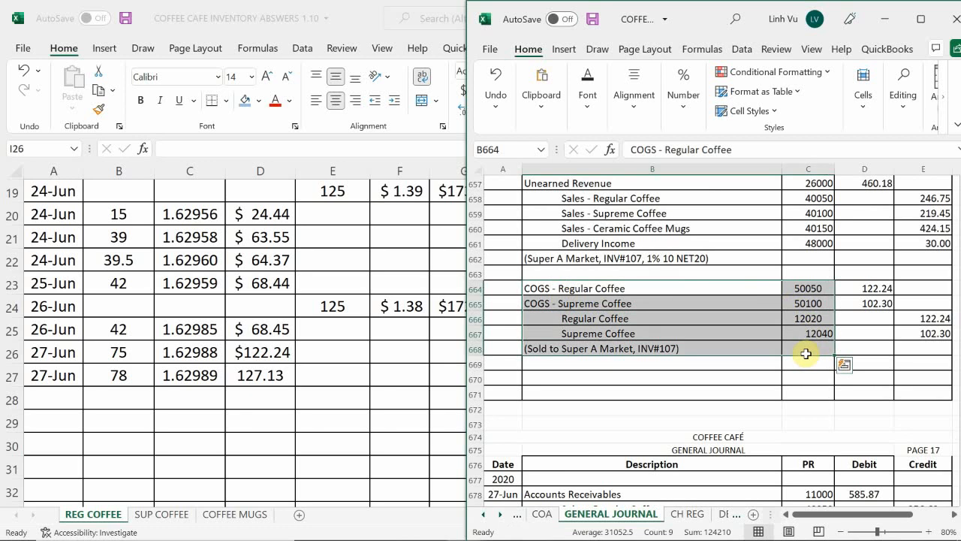
pyautogui.hotkey('ctrl', 'c')
pyautogui.scroll(-3, 773, 347)
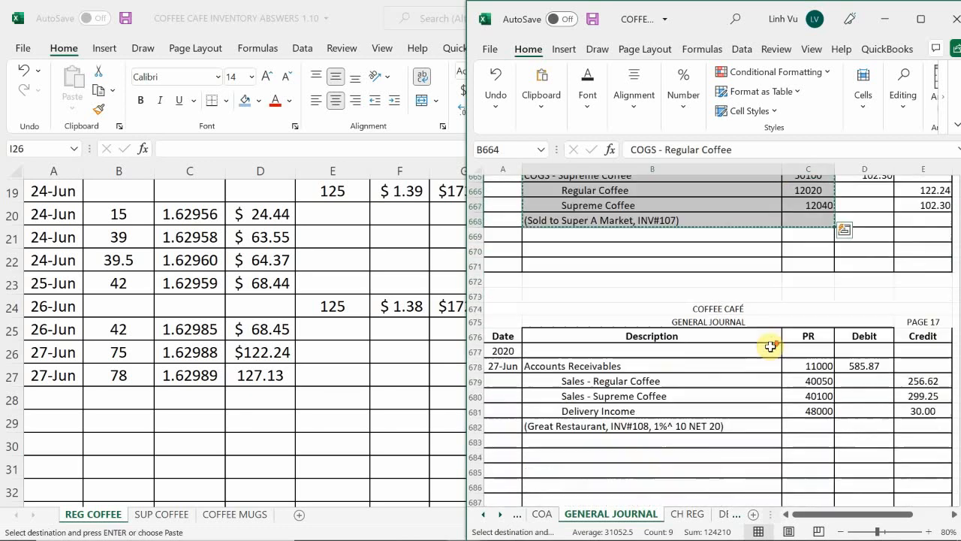
pyautogui.scroll(-3, 770, 347)
pyautogui.click(544, 357)
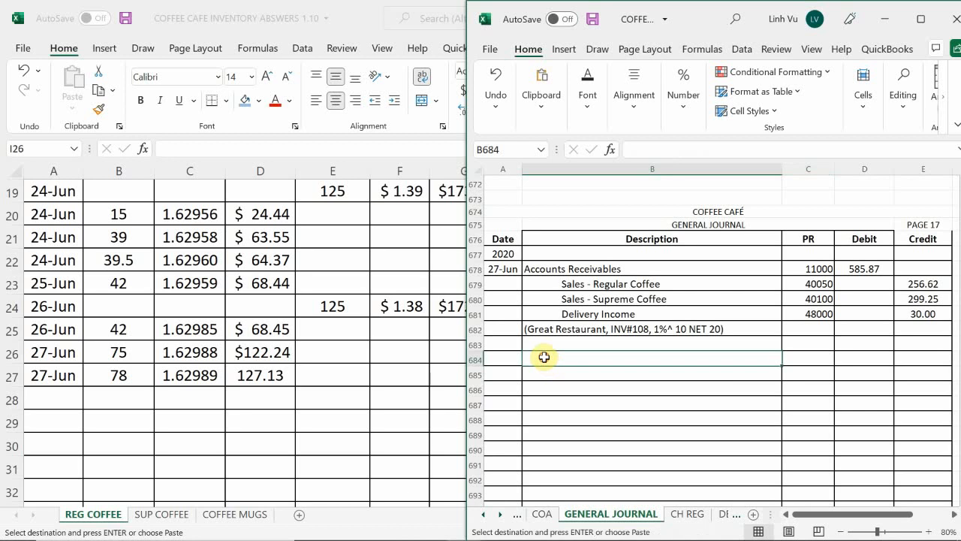
pyautogui.hotkey('ctrl', 'v')
# Replace the copied explanation in B688 with "(Sold to Great Restaurant, INV#108)"
pyautogui.click(621, 419)
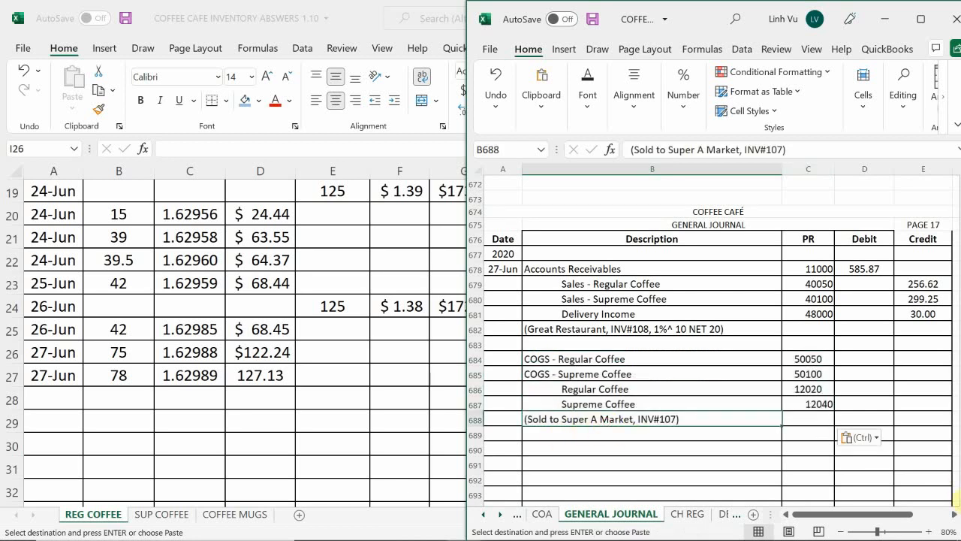
pyautogui.press('BackSpace')
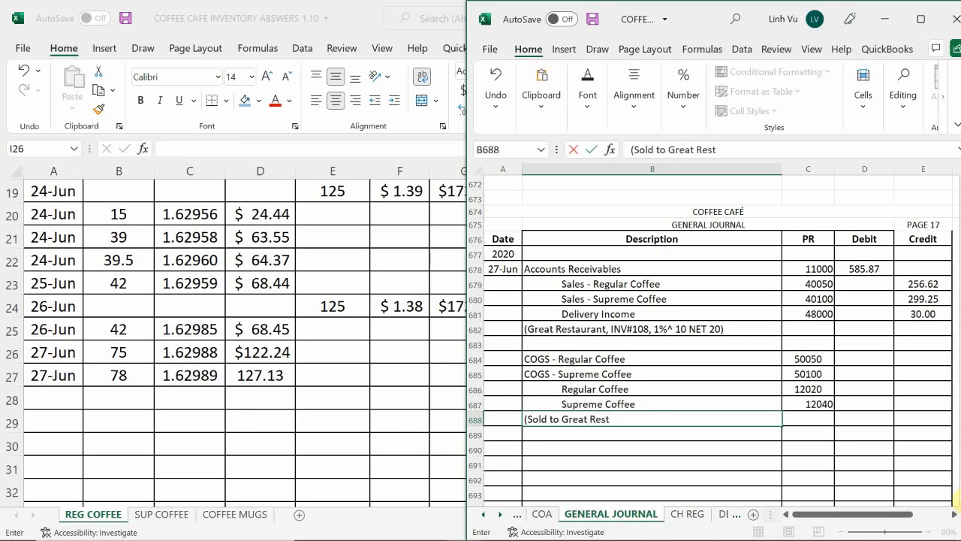
pyautogui.write('nt, INV#108')
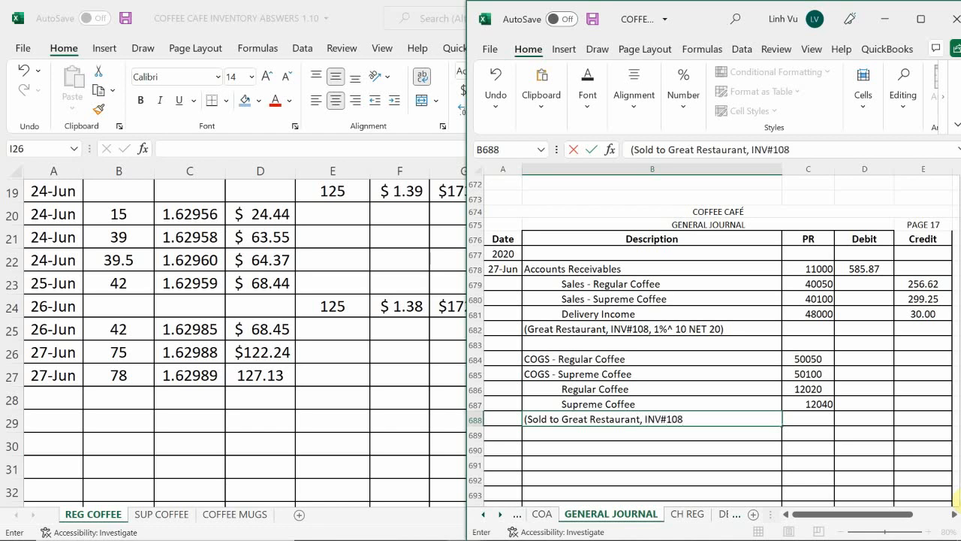
pyautogui.press('Return')
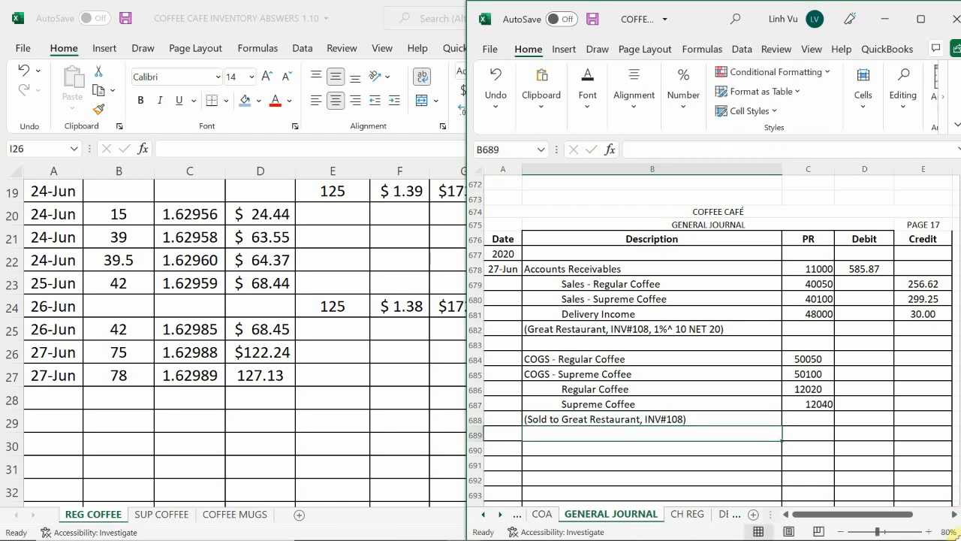
# Enter 127.13 as the debit for COGS - Regular Coffee in D684
pyautogui.click(852, 360)
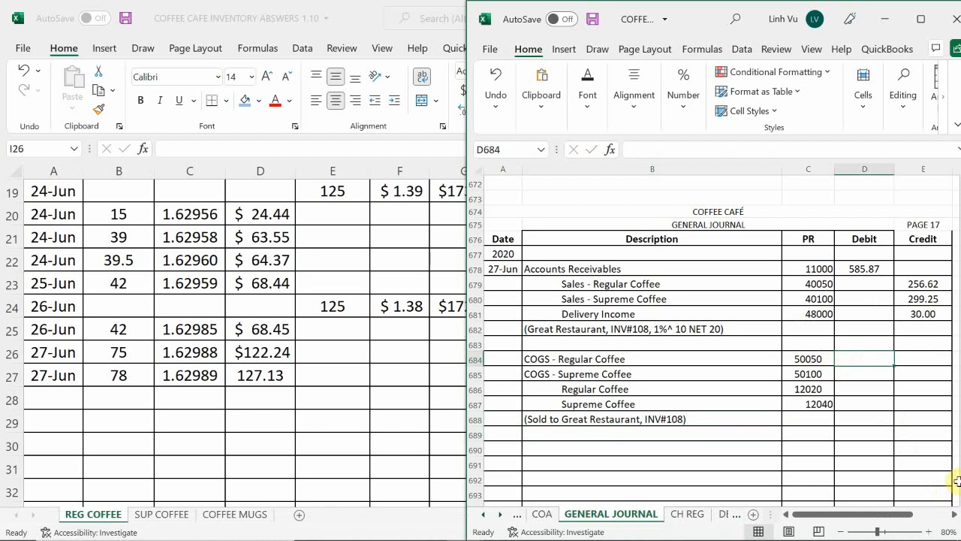
pyautogui.write('12')
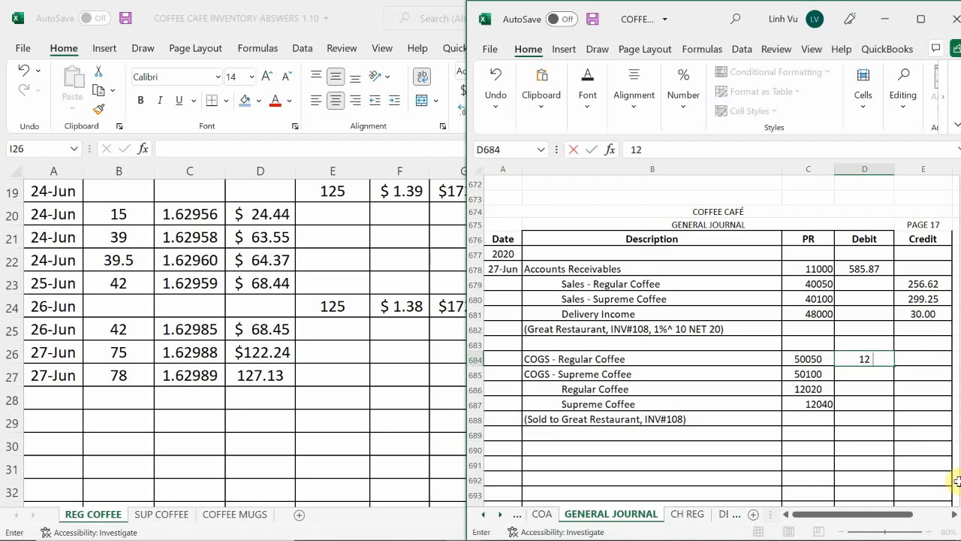
pyautogui.write('7.13')
pyautogui.press('Return')
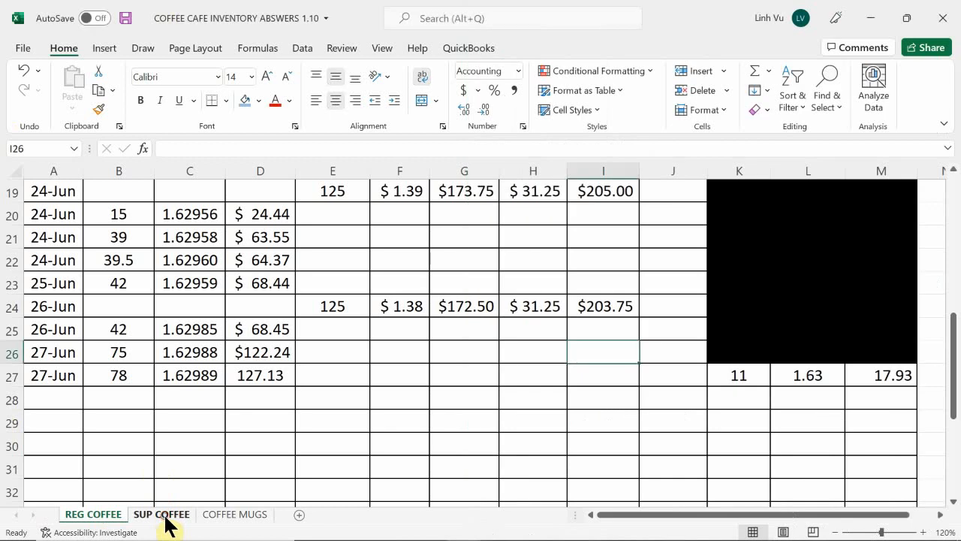
# Look up the 27-Jun total cost on the SUP COFFEE sheet and enter 138.81 as the COGS - Supreme Coffee debit in D685
pyautogui.click(162, 515)
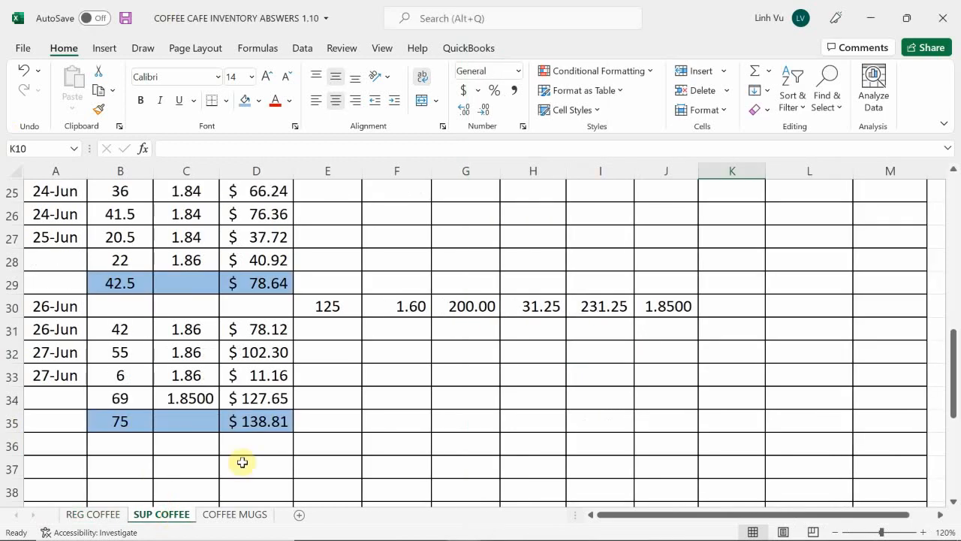
pyautogui.moveTo(521, 538)
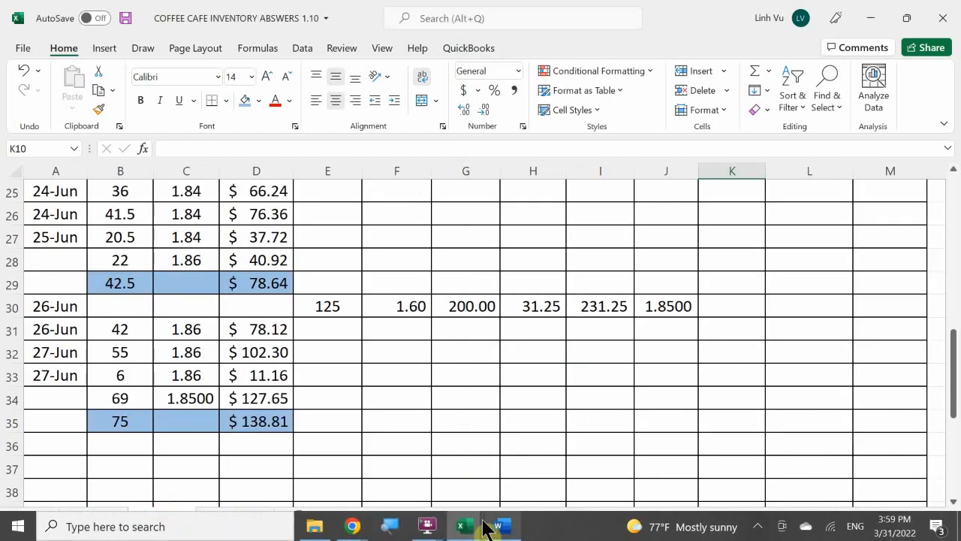
pyautogui.moveTo(465, 526)
pyautogui.click(269, 461)
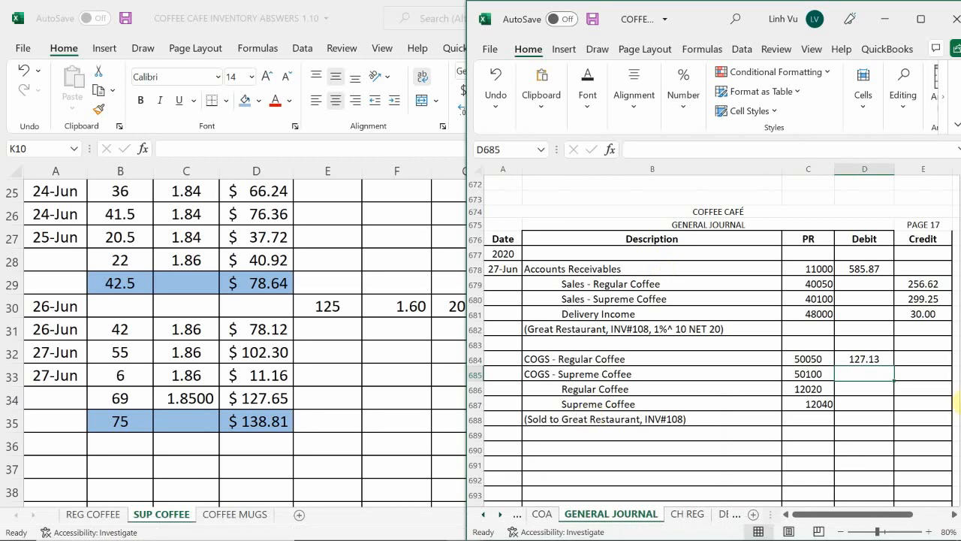
pyautogui.click(868, 372)
pyautogui.write('138.81')
pyautogui.press('Return')
# Link the Regular Coffee credit in E686 to its COGS debit with the formula =D684
pyautogui.press('Right')
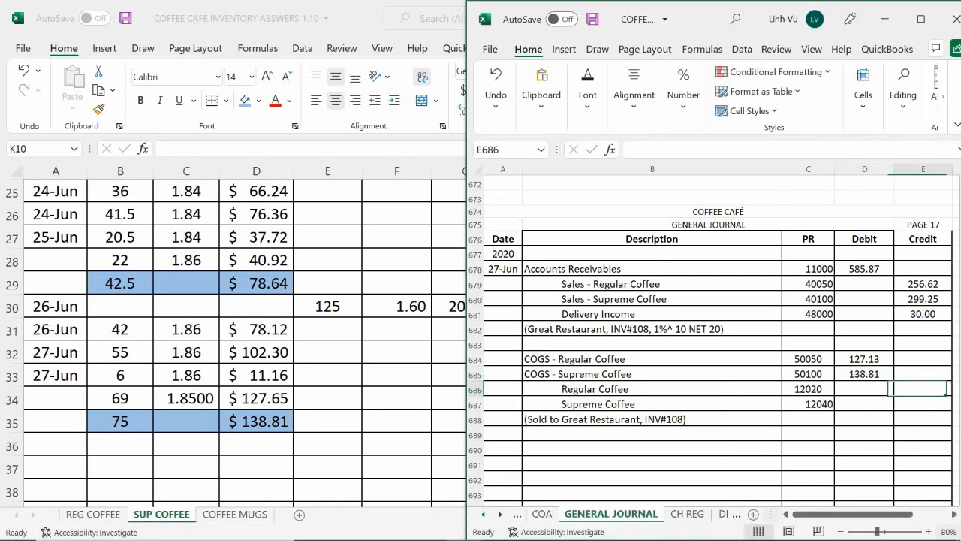
pyautogui.write('=')
pyautogui.press('Left')
pyautogui.press('Up')
pyautogui.press('Up')
pyautogui.press('Return')
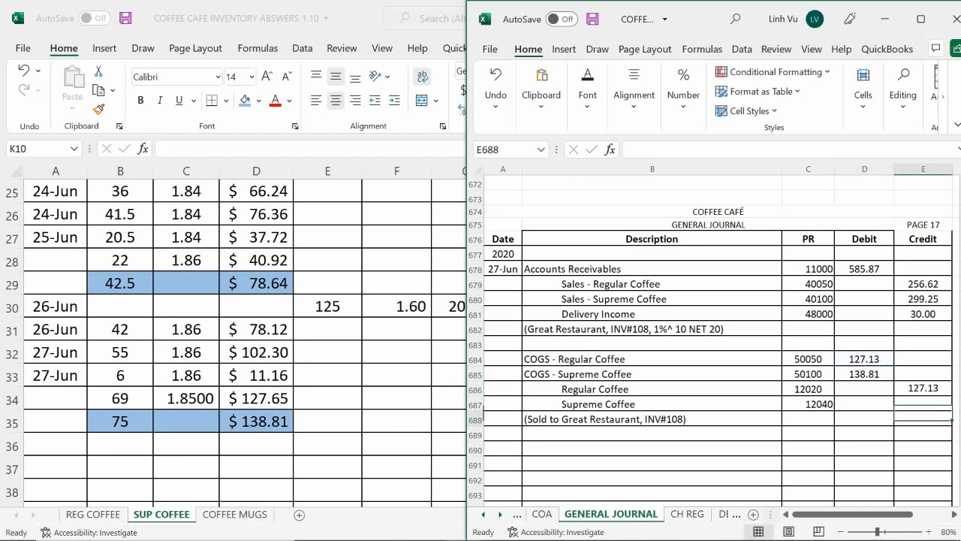
# Try to enter the Supreme Coffee credit in E688 with the formula =D685
pyautogui.press('Down')
pyautogui.write('=')
pyautogui.press('Left')
pyautogui.press('Up')
pyautogui.press('Up')
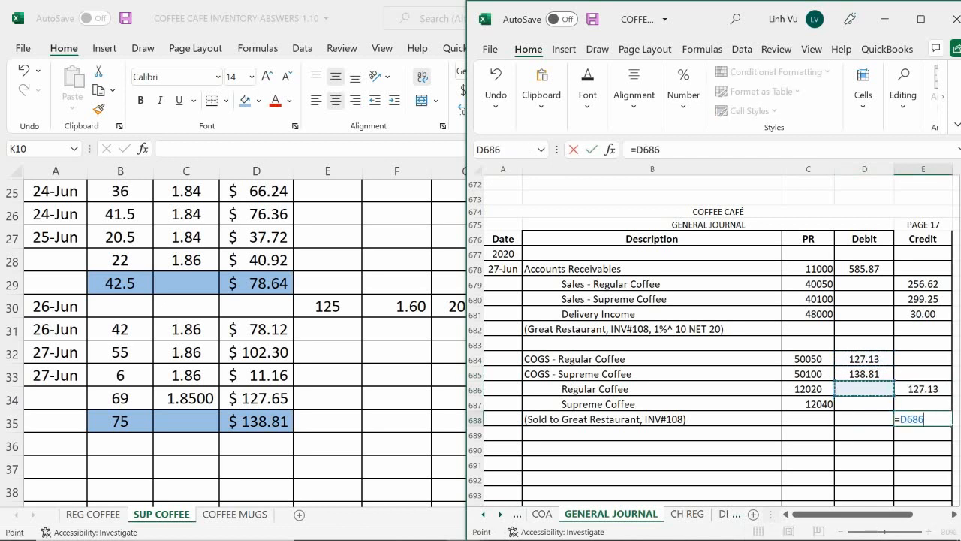
pyautogui.press('Up')
pyautogui.press('Return')
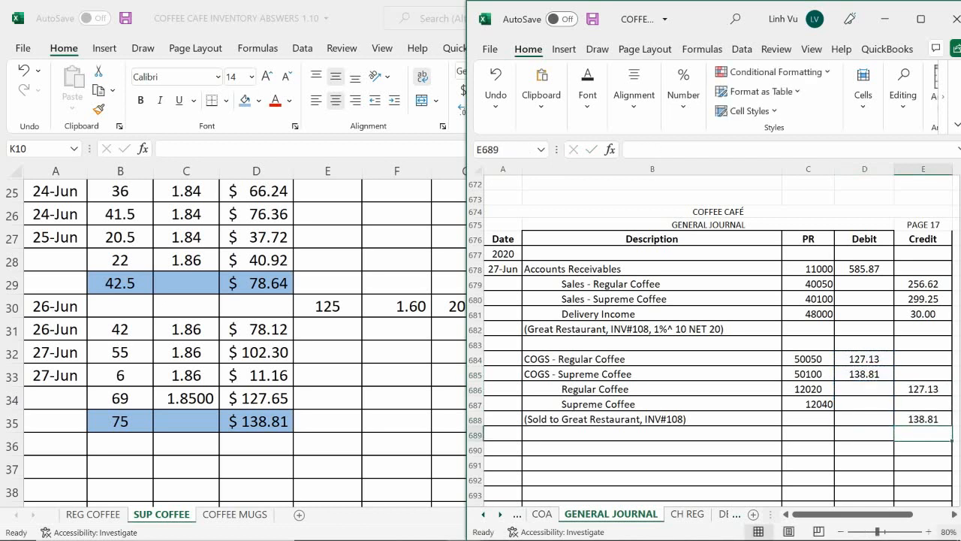
# Clear the misplaced Supreme Coffee credit formula from E688
pyautogui.press('Down')
pyautogui.press('Right')
pyautogui.press('Up')
pyautogui.press('Left')
pyautogui.press('Up')
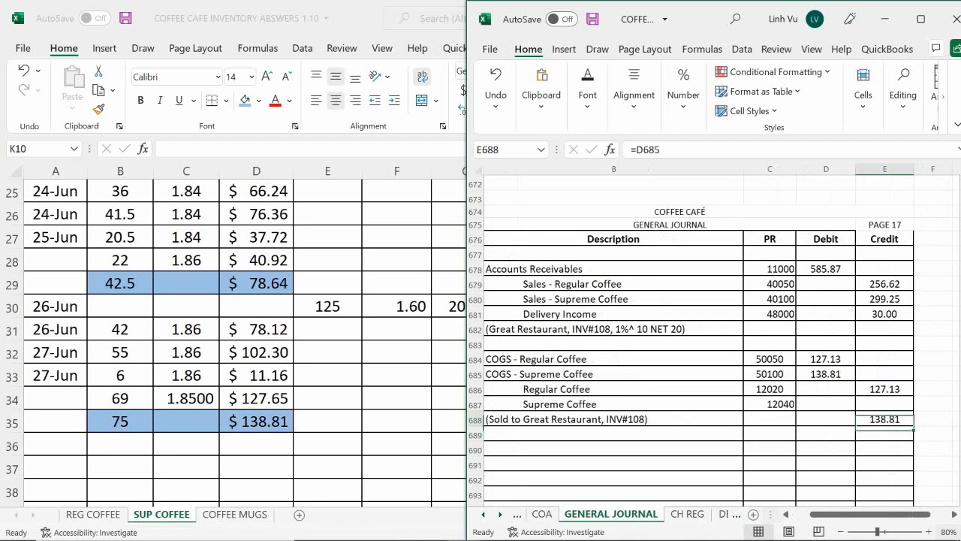
pyautogui.press('F2')
pyautogui.press('Escape')
# Link the Supreme Coffee credit in E687 to its COGS debit with the formula =D685
pyautogui.press('Up')
pyautogui.write('=')
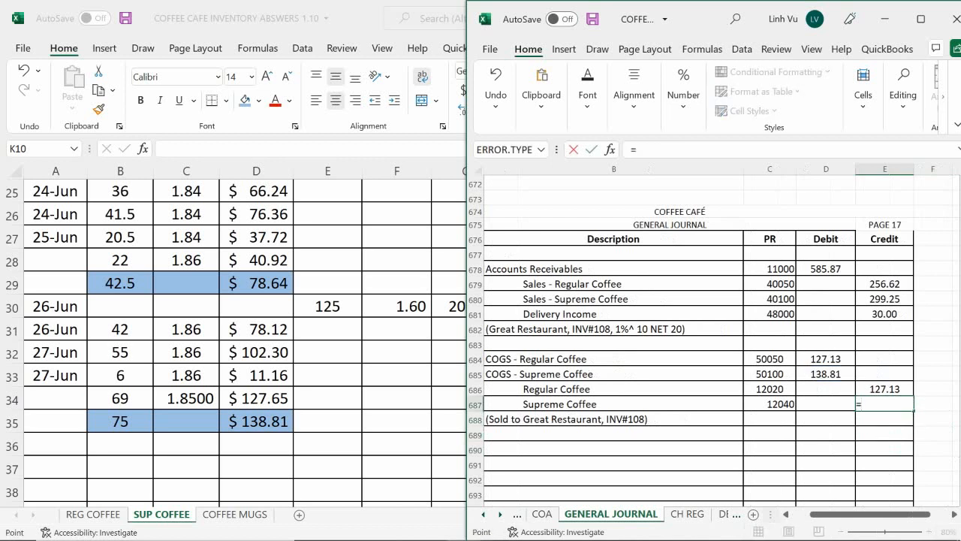
pyautogui.press('Left')
pyautogui.press('Up')
pyautogui.press('Up')
pyautogui.press('Return')
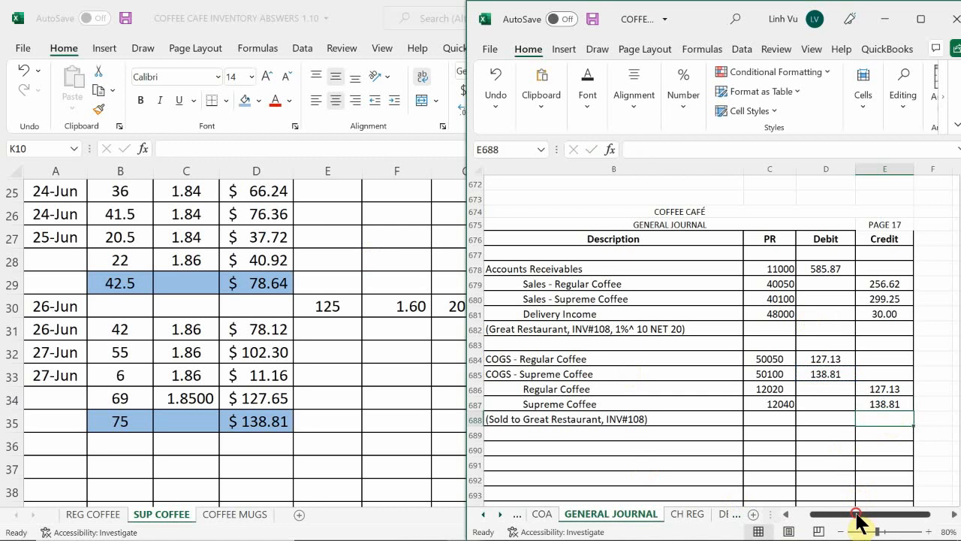
# Switch to the ledger workbook with the account sheets and open its COGS sheet
pyautogui.moveTo(856, 518); pyautogui.dragTo(792, 522)
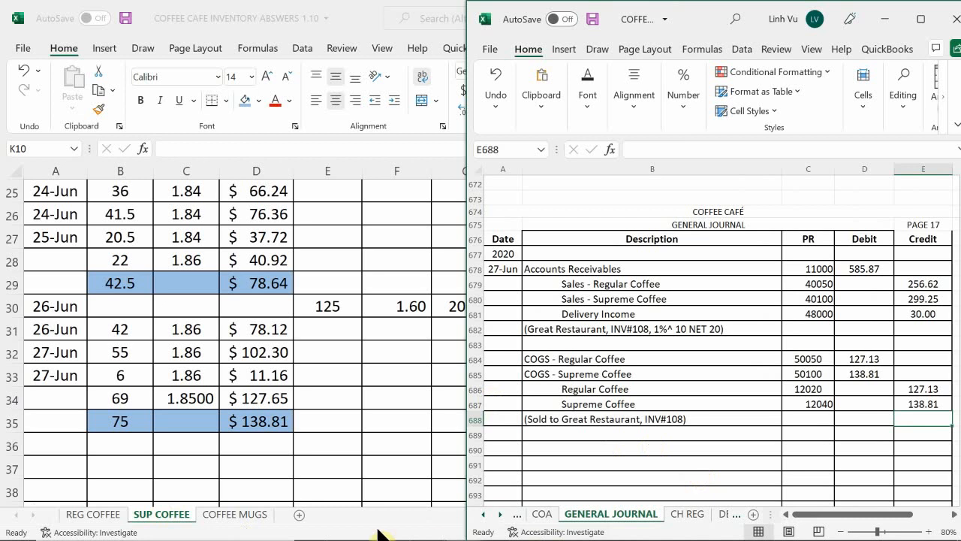
pyautogui.moveTo(466, 527)
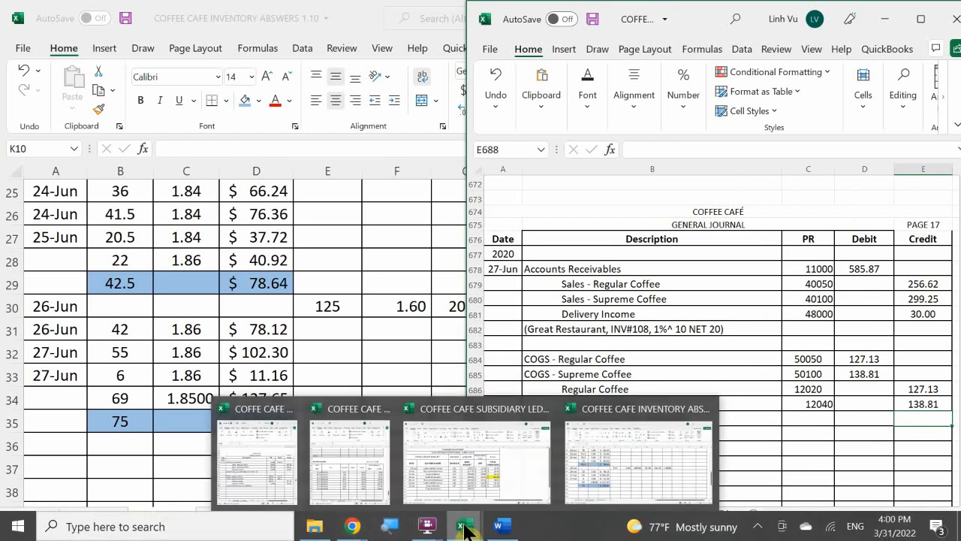
pyautogui.click(368, 467)
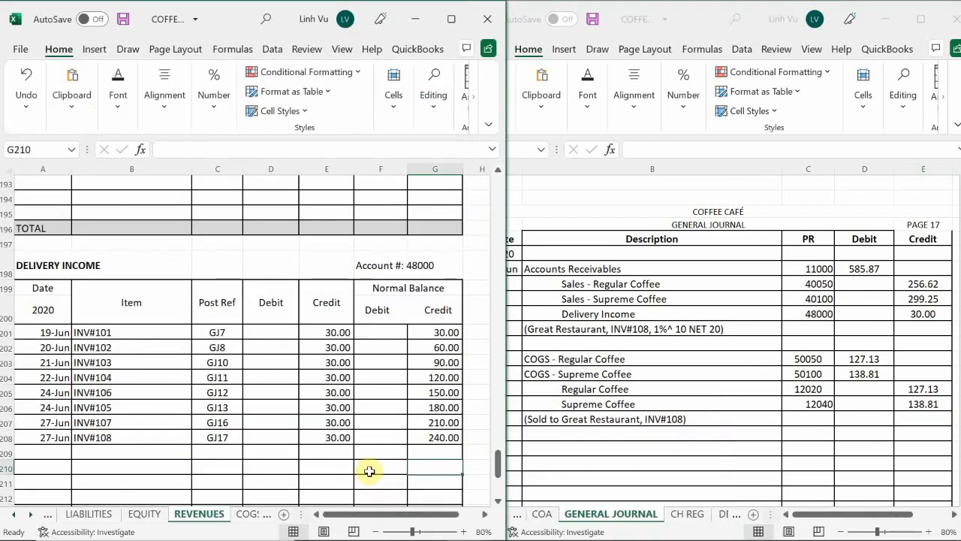
pyautogui.click(248, 515)
pyautogui.click(201, 514)
# Start the COGS – Regular Coffee posting in row 32 with date 6/27, item SOLD 78 LBS and post reference GJ17
pyautogui.scroll(15, 188, 398)
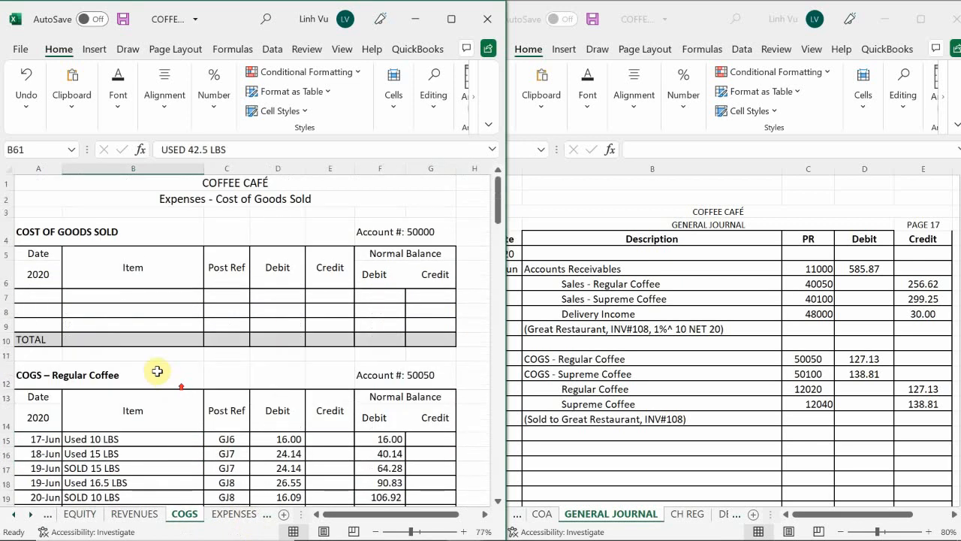
pyautogui.scroll(-6, 153, 358)
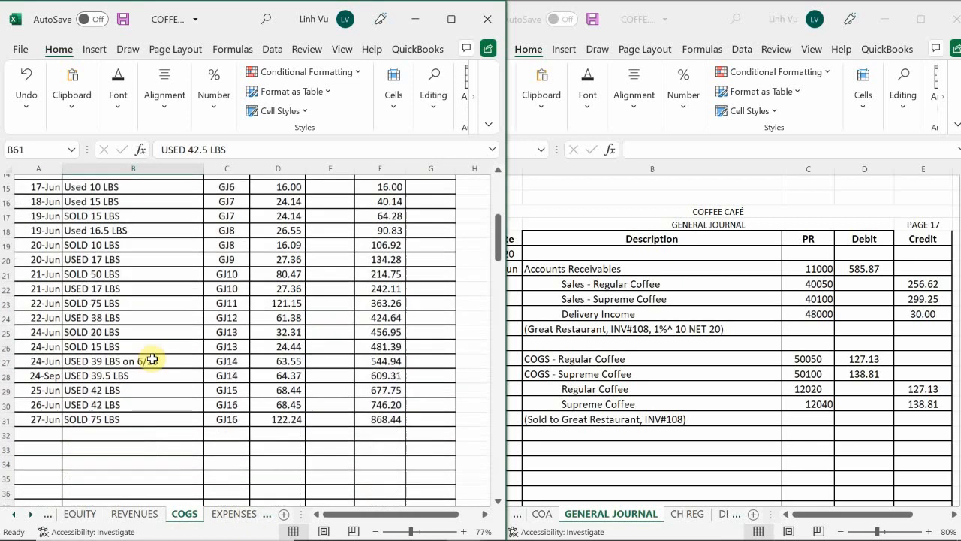
pyautogui.scroll(-1, 153, 358)
pyautogui.click(38, 374)
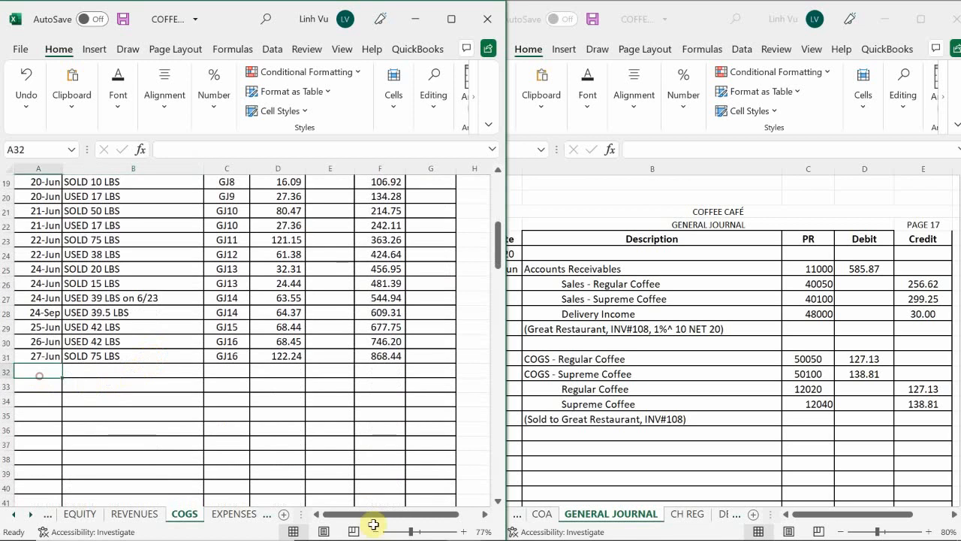
pyautogui.write('6/27')
pyautogui.press('Tab')
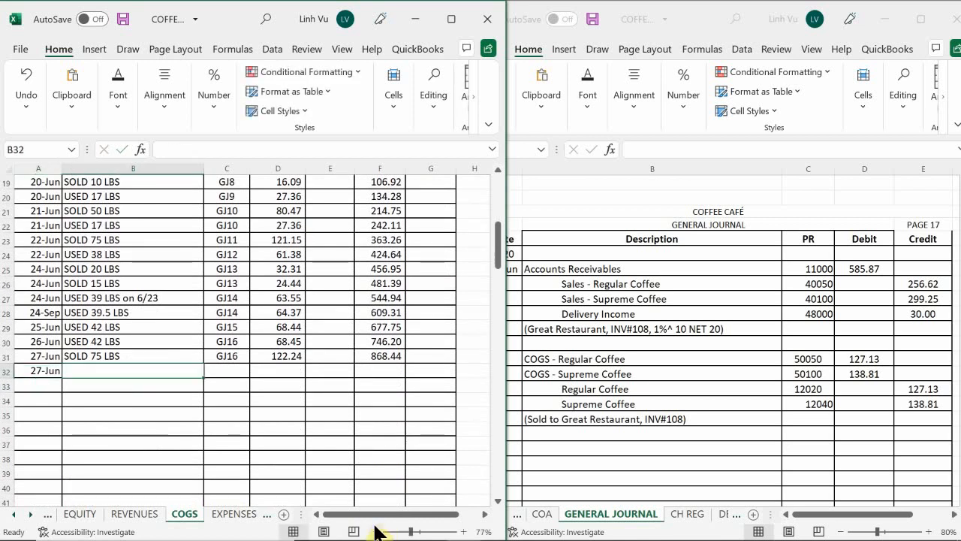
pyautogui.write('SOLD ')
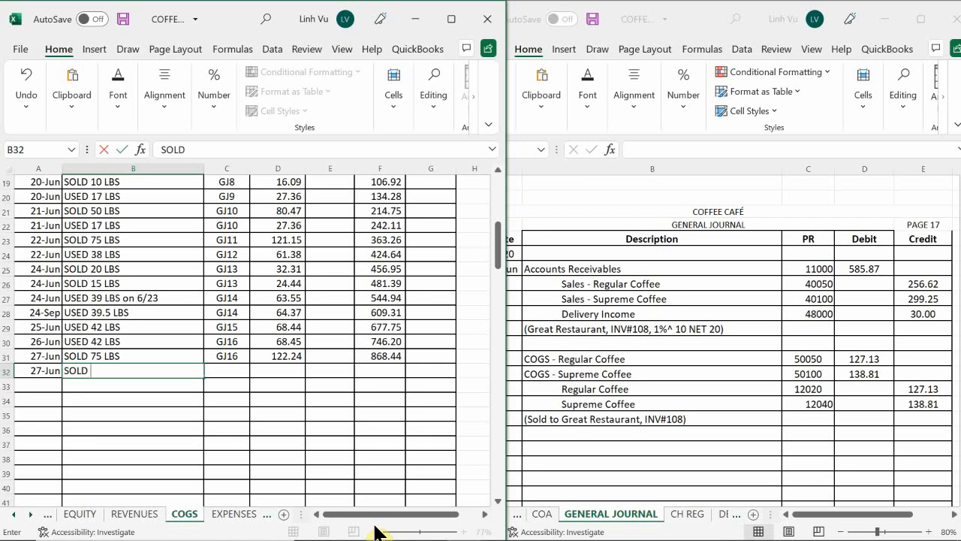
pyautogui.write('78 LBS')
pyautogui.press('Tab')
pyautogui.write('GJ17')
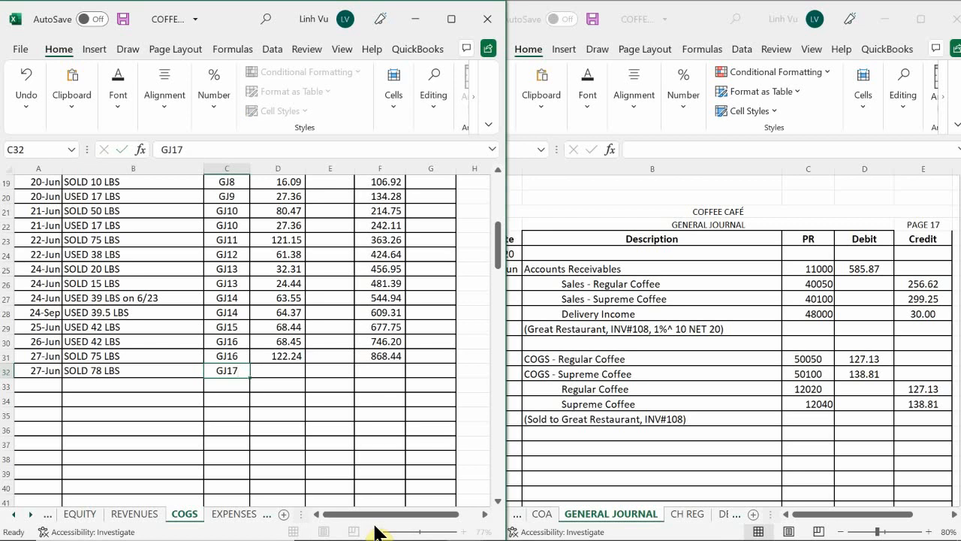
pyautogui.press('Tab')
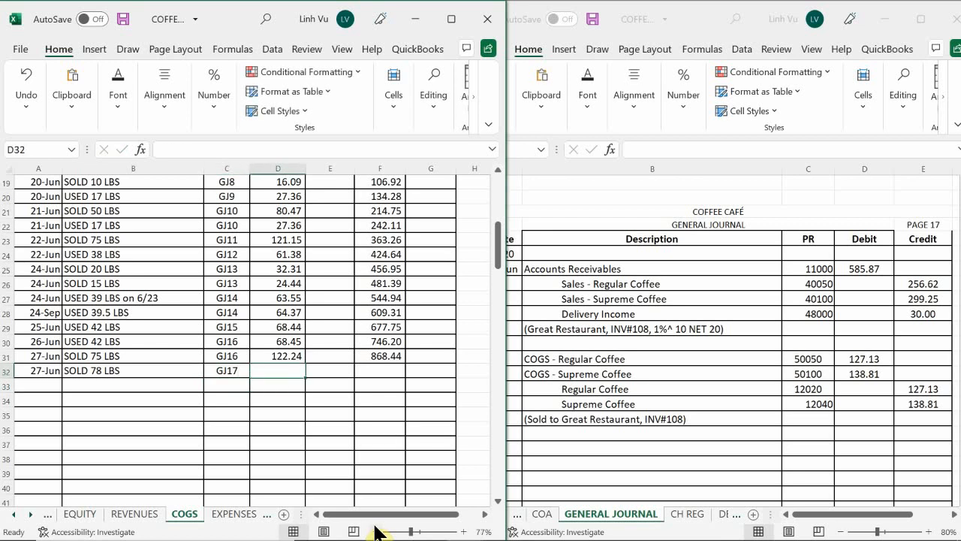
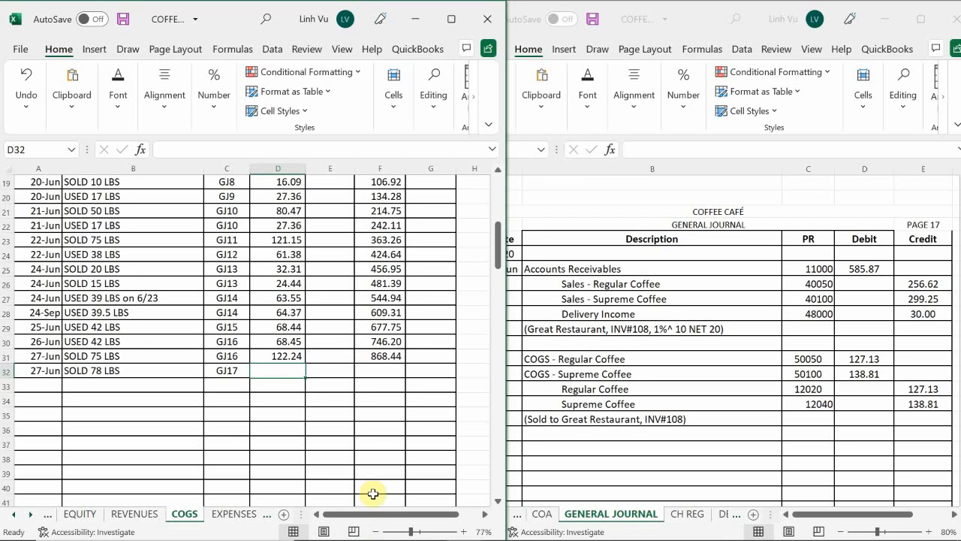
# Enter a 127.13 debit in D32 for the SOLD 78 LBS entry and extend the running balance formula from F31 to F32
pyautogui.write('1')
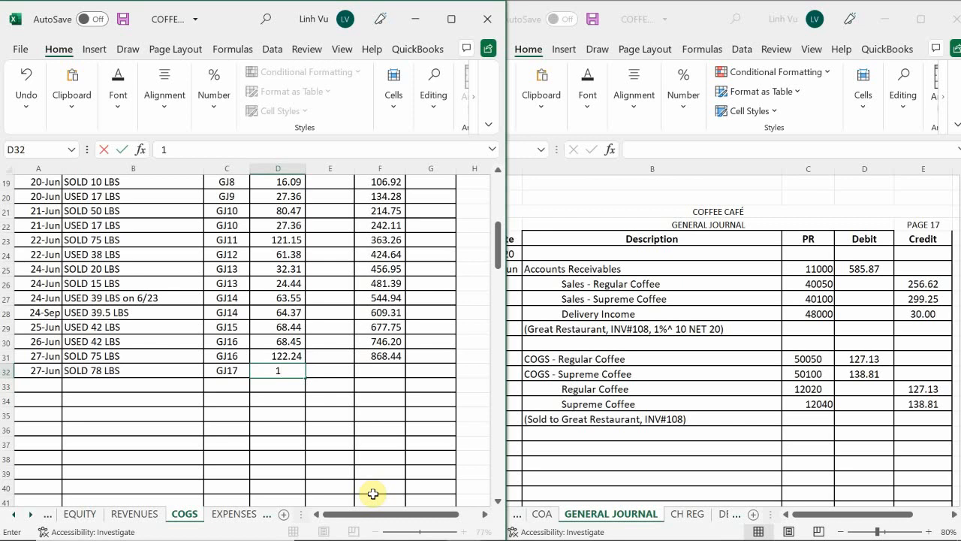
pyautogui.write('27.13')
pyautogui.press('Return')
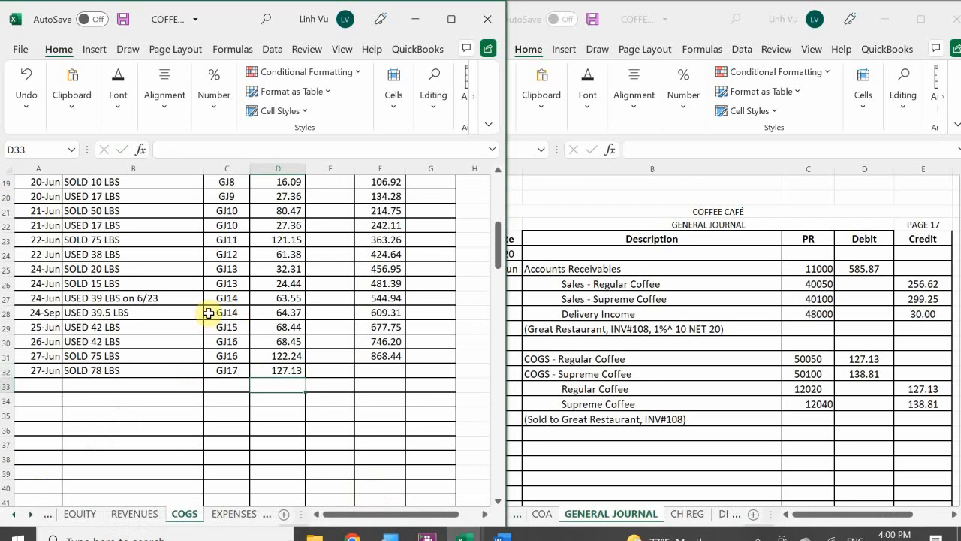
pyautogui.click(382, 356)
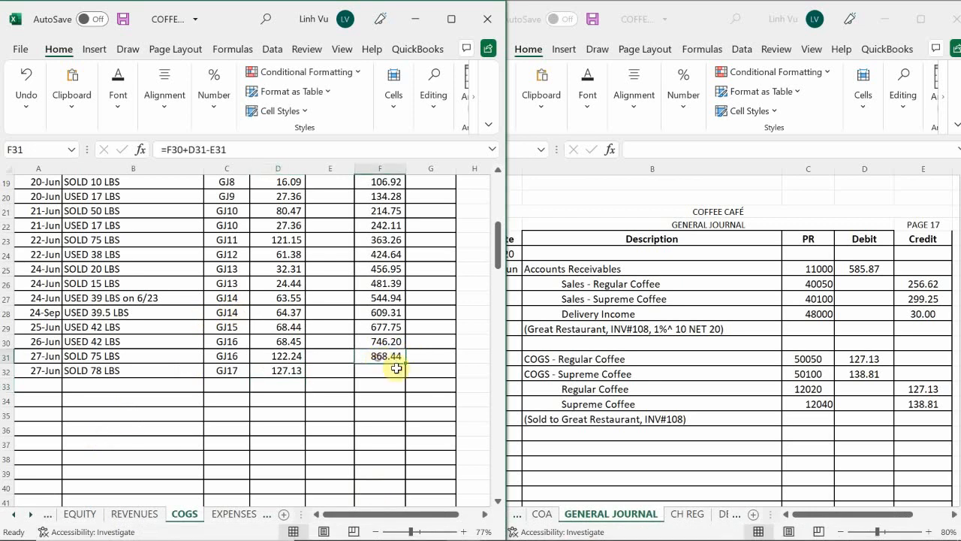
pyautogui.moveTo(405, 363); pyautogui.dragTo(406, 375)
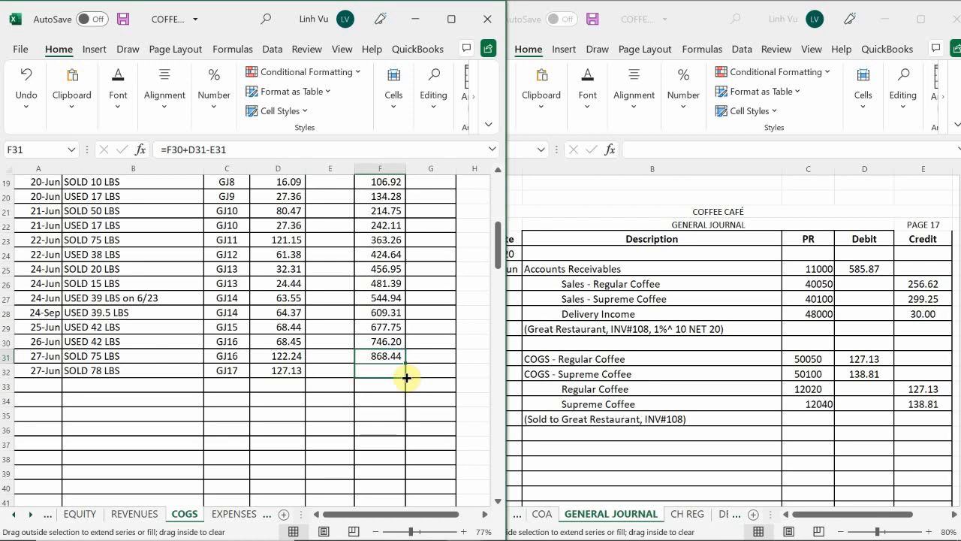
pyautogui.moveTo(405, 377); pyautogui.dragTo(406, 377)
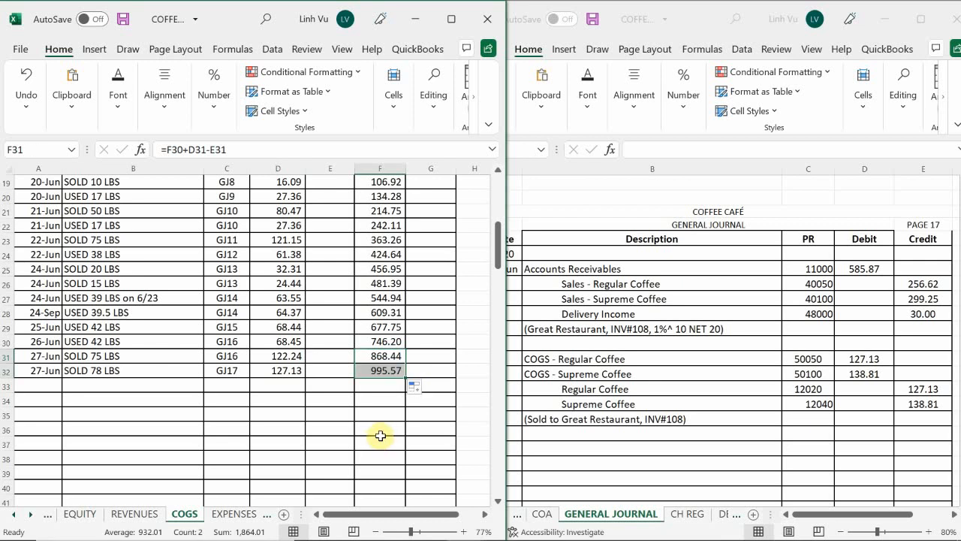
# Start a new entry dated 6/27 in row 64 of the COGS - Supreme Coffee ledger
pyautogui.click(126, 475)
pyautogui.scroll(-1, 113, 451)
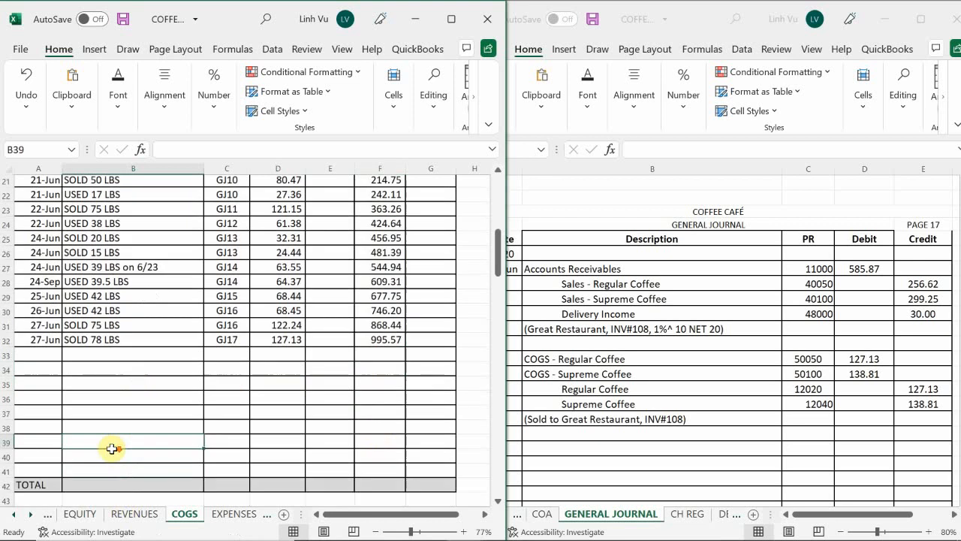
pyautogui.scroll(-9, 105, 446)
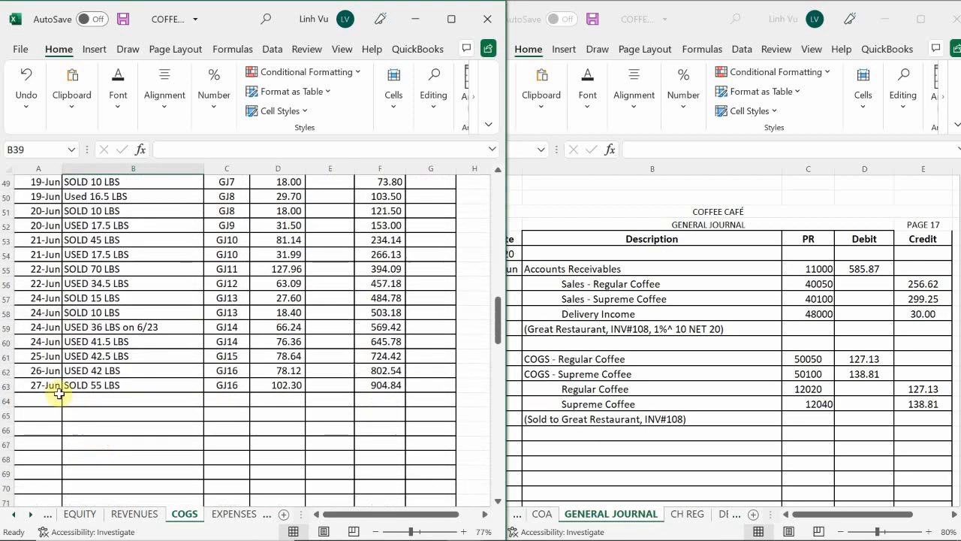
pyautogui.click(46, 401)
pyautogui.write('6/')
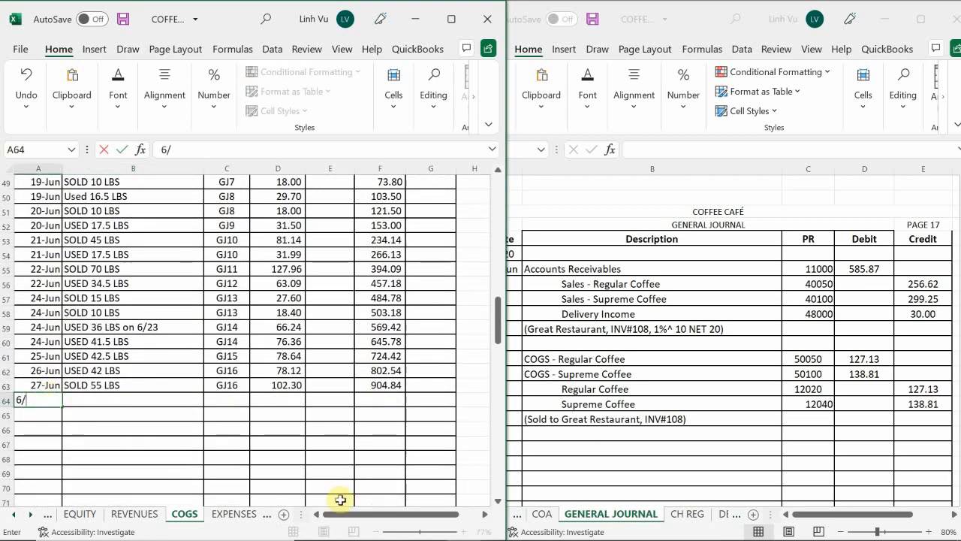
pyautogui.write('27')
pyautogui.press('Return')
pyautogui.press('Right')
pyautogui.press('Up')
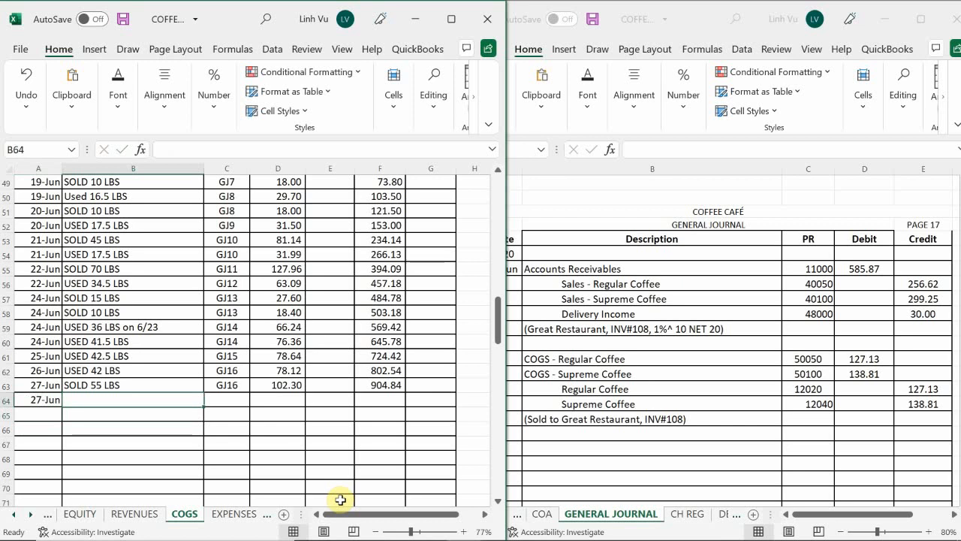
# Describe the row 64 entry as SOLD 75 LBS and give it the posting reference GJ17
pyautogui.write('SP:')
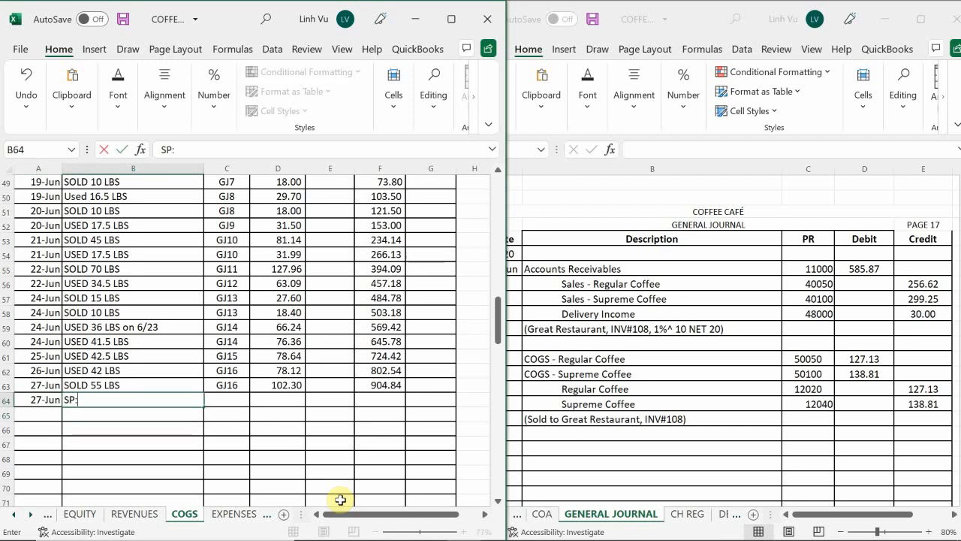
pyautogui.write('OLD 7')
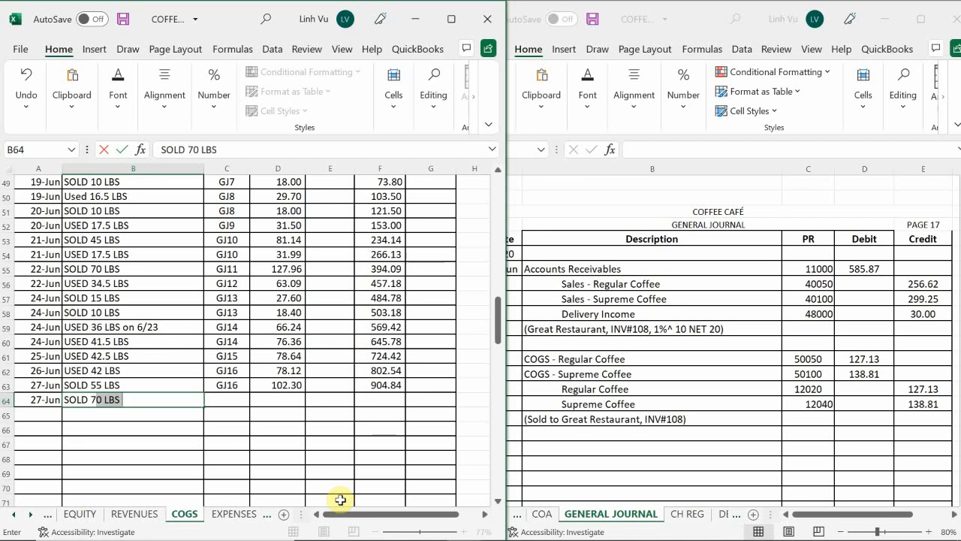
pyautogui.write('5 LBS')
pyautogui.press('Tab')
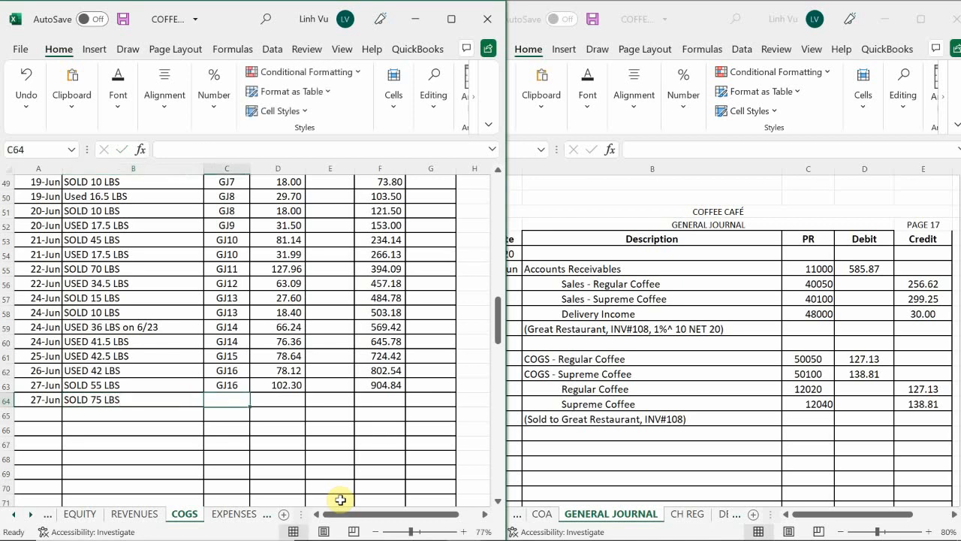
pyautogui.write('GJ')
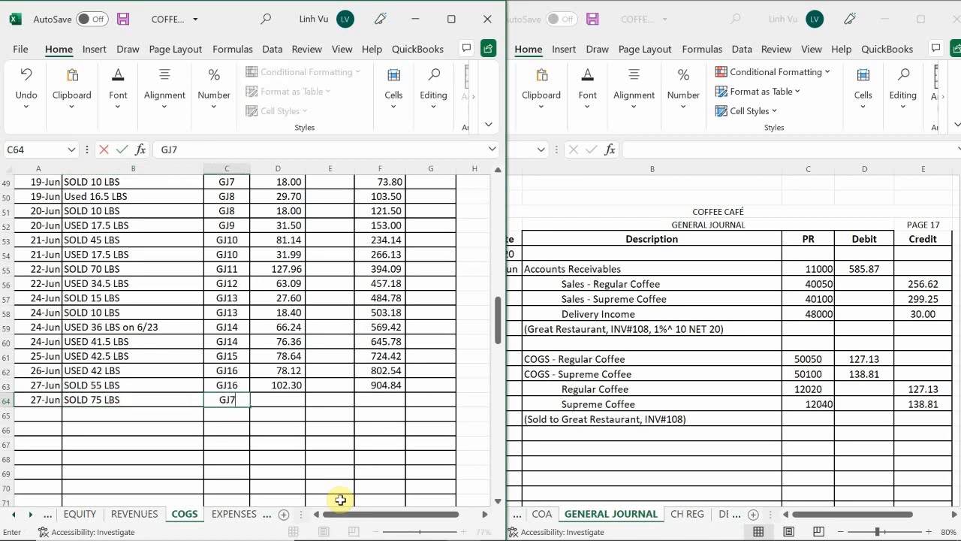
pyautogui.write('17')
pyautogui.press('Tab')
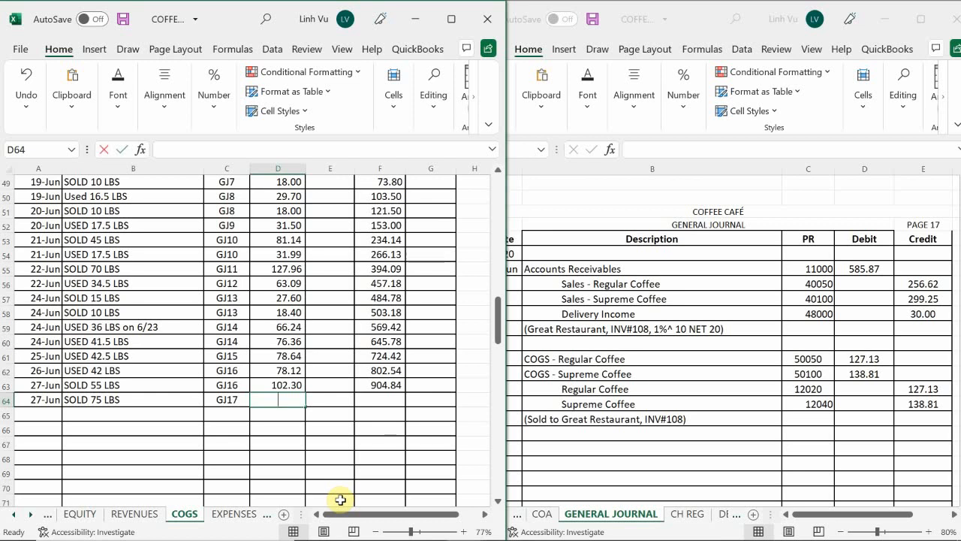
# Enter a 138.81 debit in D64 and extend the running balance formula from F63 to F64
pyautogui.write('138.81')
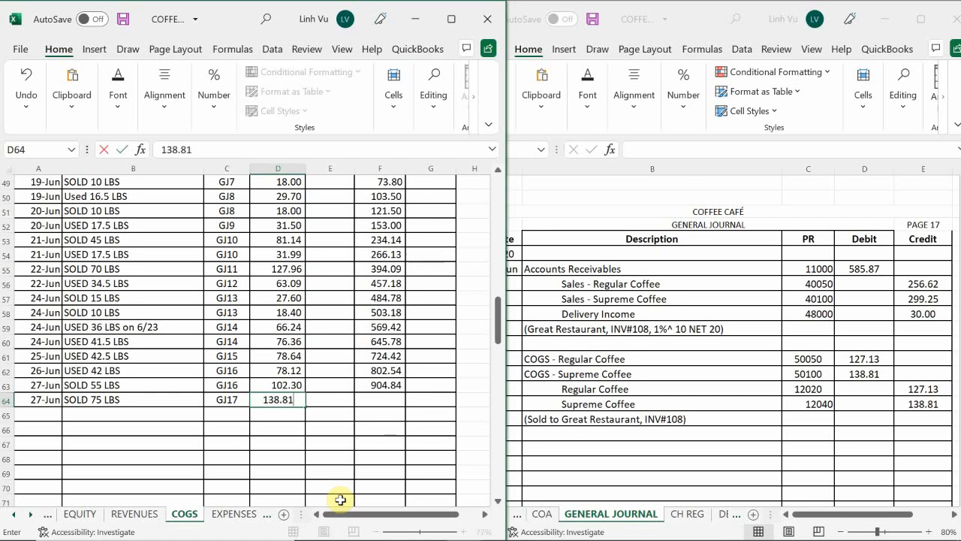
pyautogui.press('Return')
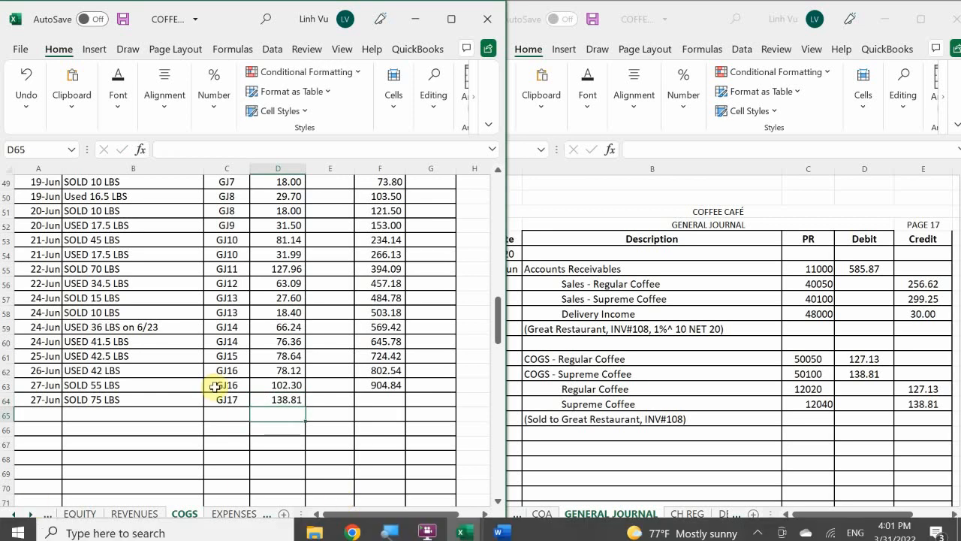
pyautogui.click(382, 384)
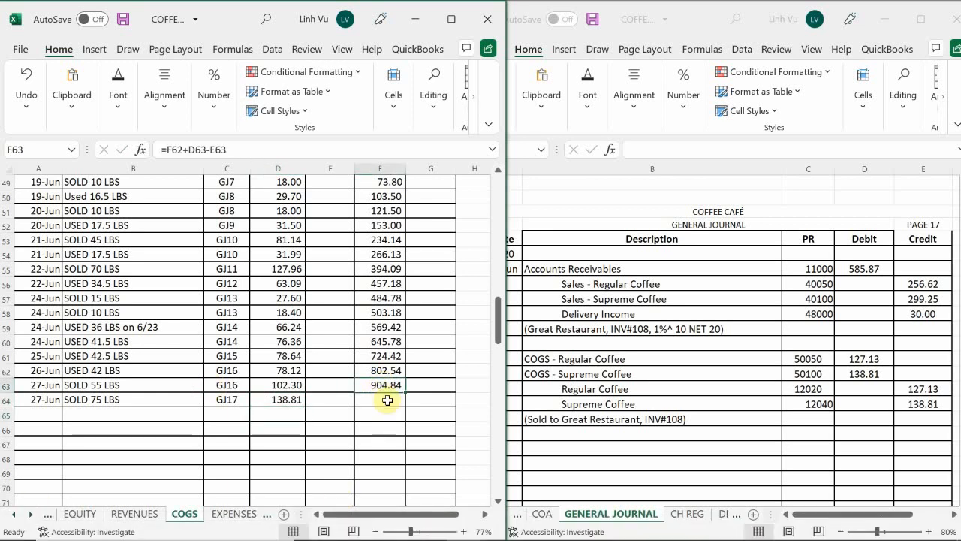
pyautogui.moveTo(405, 391); pyautogui.dragTo(408, 409)
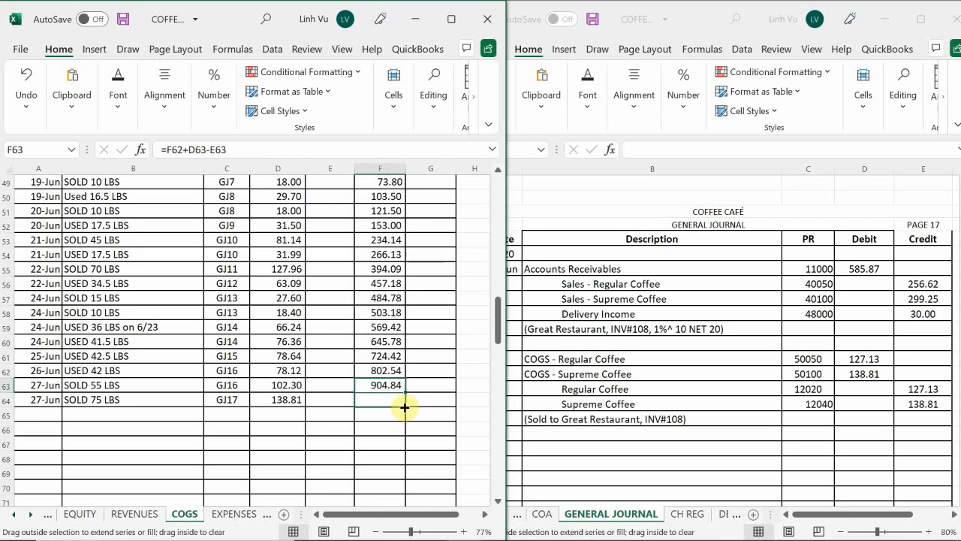
pyautogui.moveTo(405, 407); pyautogui.dragTo(405, 409)
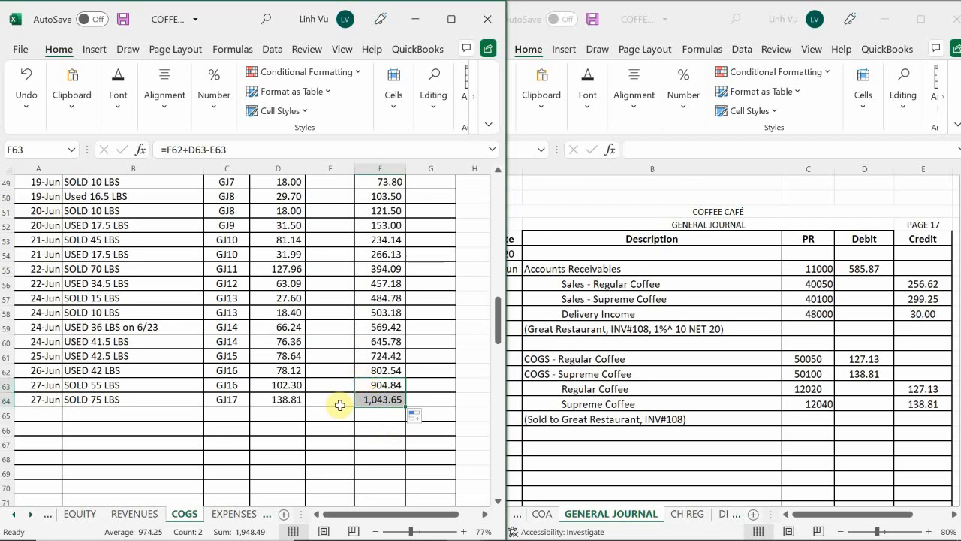
# Open the ASSETS ledger sheet in the posting workbook window
pyautogui.click(31, 515)
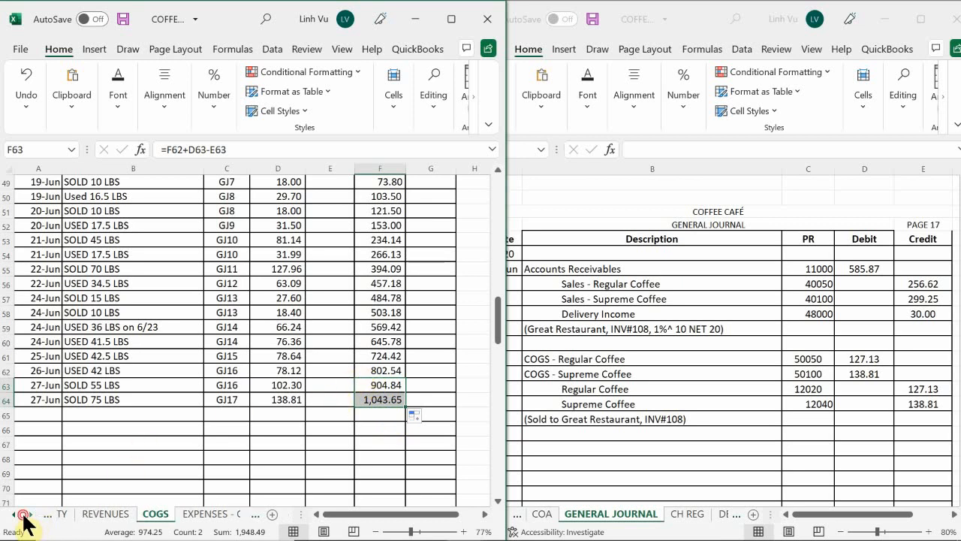
pyautogui.click(15, 515)
pyautogui.click(12, 515)
pyautogui.click(13, 515)
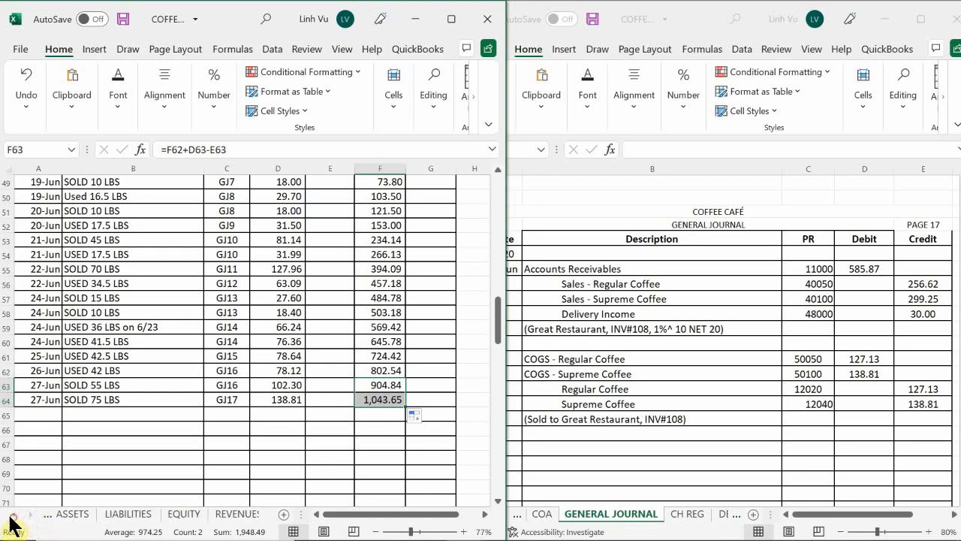
pyautogui.click(80, 513)
pyautogui.click(120, 412)
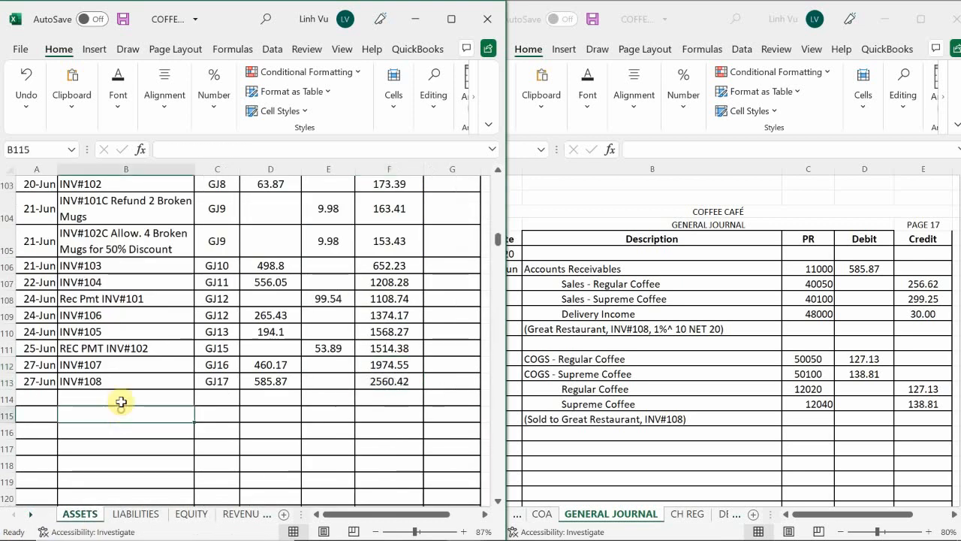
# Start a new entry dated 6/27 in row 232 of the Regular Coffee inventory ledger
pyautogui.scroll(-20, 109, 362)
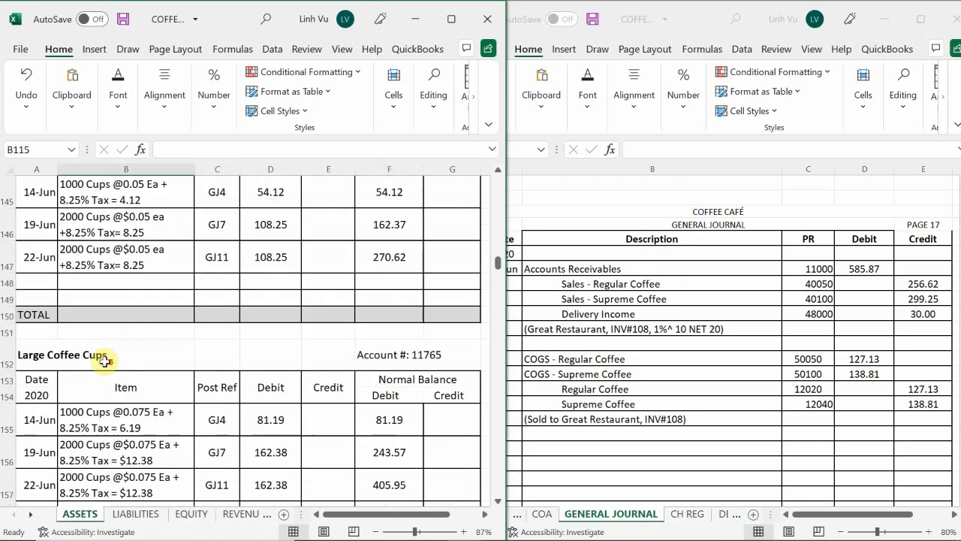
pyautogui.scroll(-6, 103, 363)
pyautogui.scroll(-4, 101, 364)
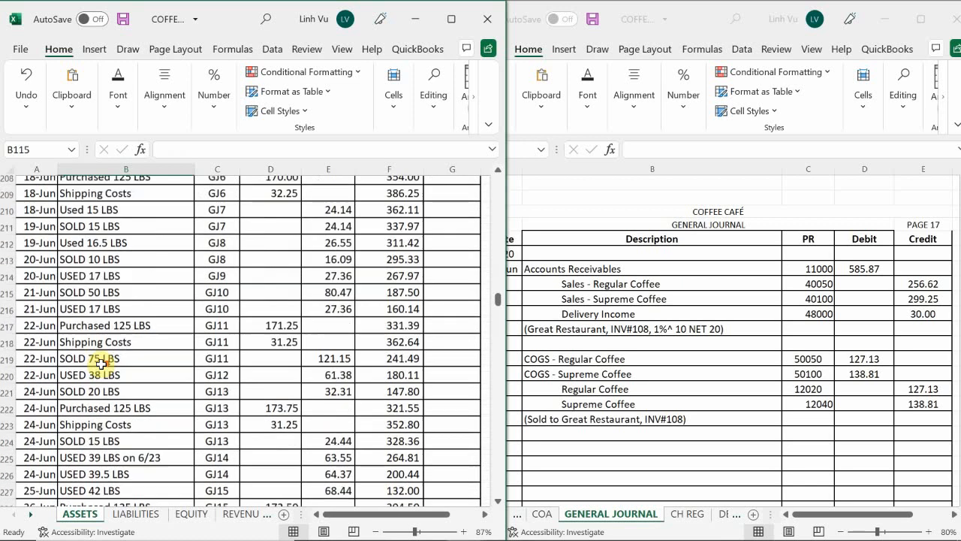
pyautogui.scroll(4, 100, 364)
pyautogui.scroll(-7, 101, 364)
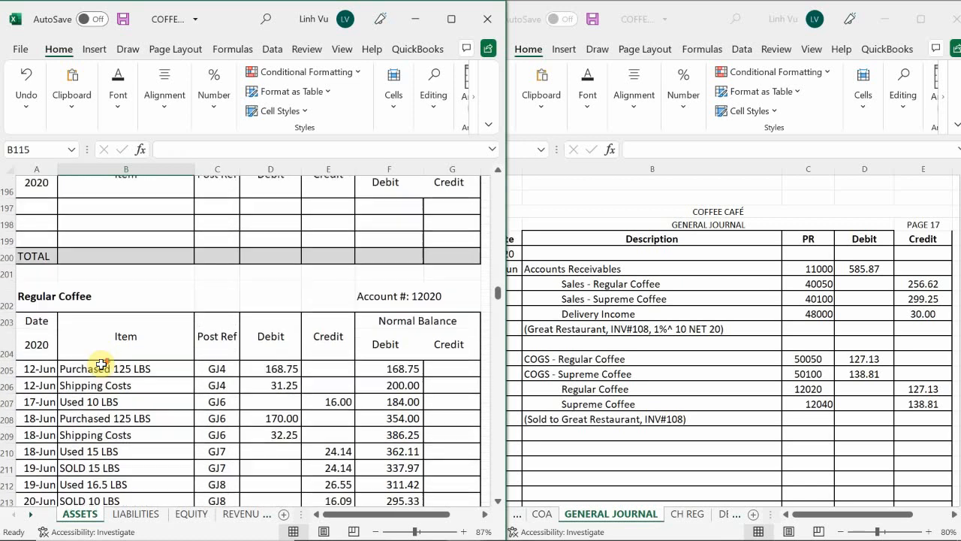
pyautogui.scroll(-1, 87, 389)
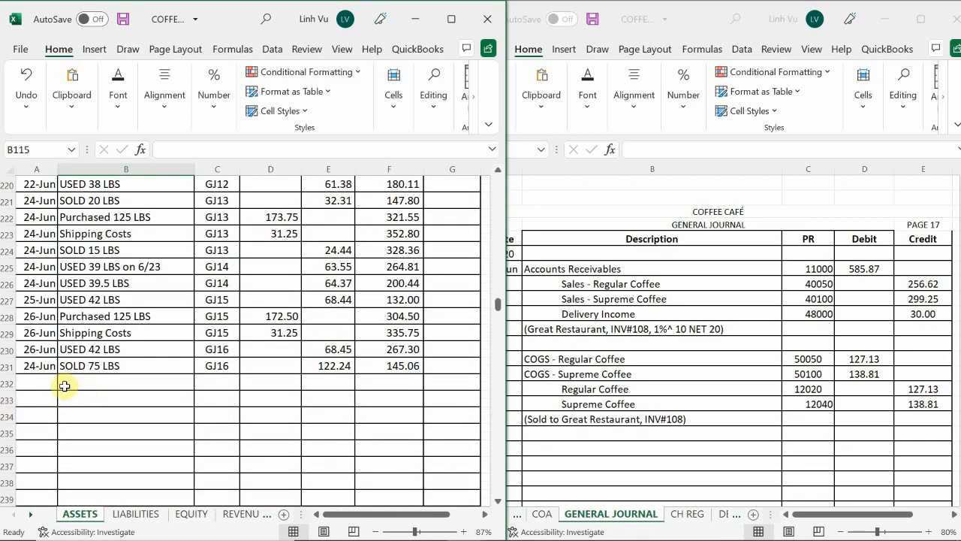
pyautogui.click(30, 383)
pyautogui.write('6/')
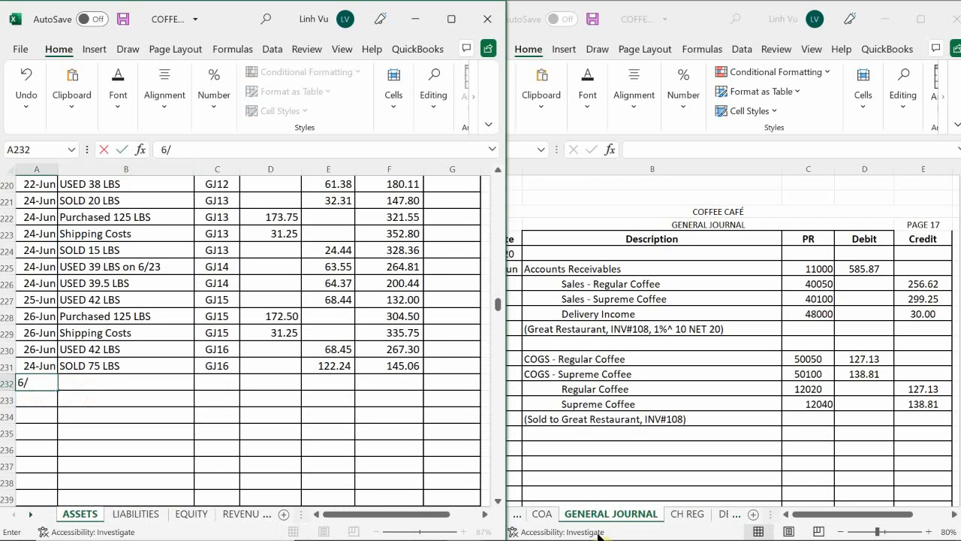
pyautogui.write('27')
pyautogui.press('Return')
pyautogui.press('Up')
pyautogui.press('Right')
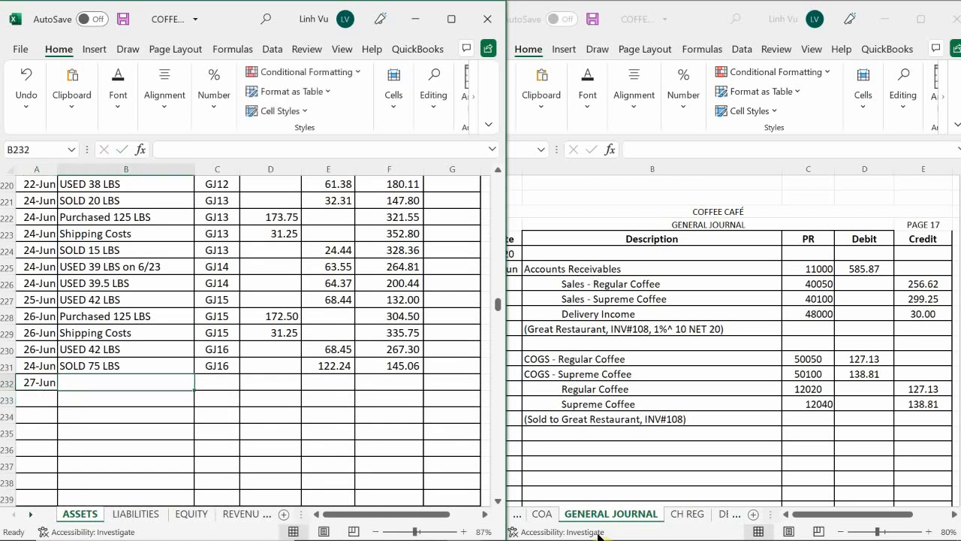
# Describe the row 232 entry as SOLD 78 LBS and give it the posting reference GJ17
pyautogui.write('SOL')
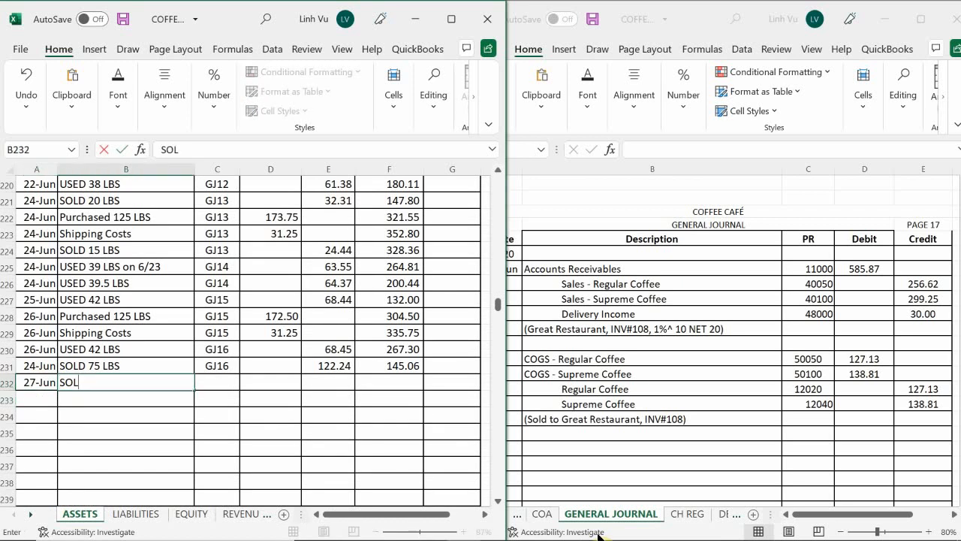
pyautogui.write('D 78 LBS')
pyautogui.hotkey('ctrl', 'Return')
pyautogui.press('Tab')
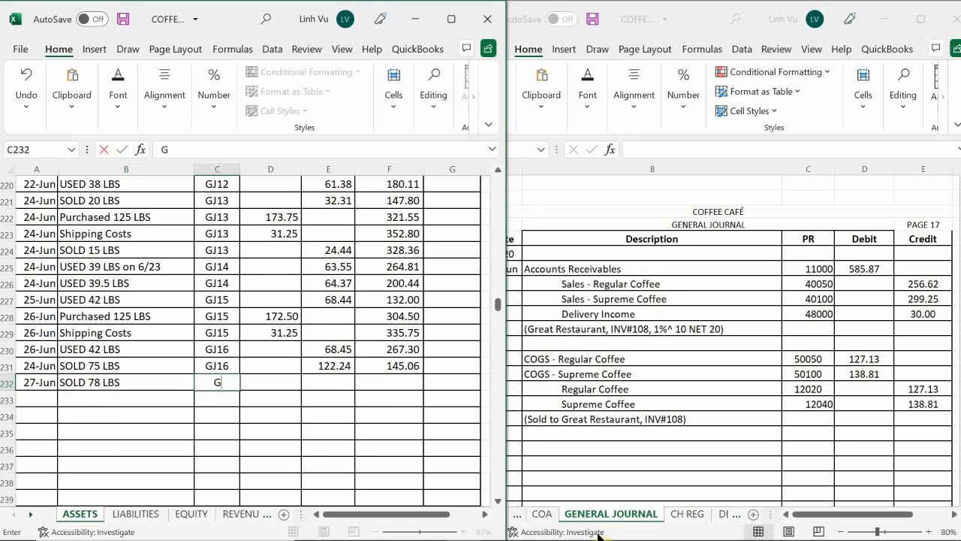
pyautogui.write('GK')
pyautogui.press('BackSpace')
pyautogui.write('J17')
pyautogui.press('Return')
pyautogui.press('Right')
pyautogui.press('Up')
pyautogui.press('Right')
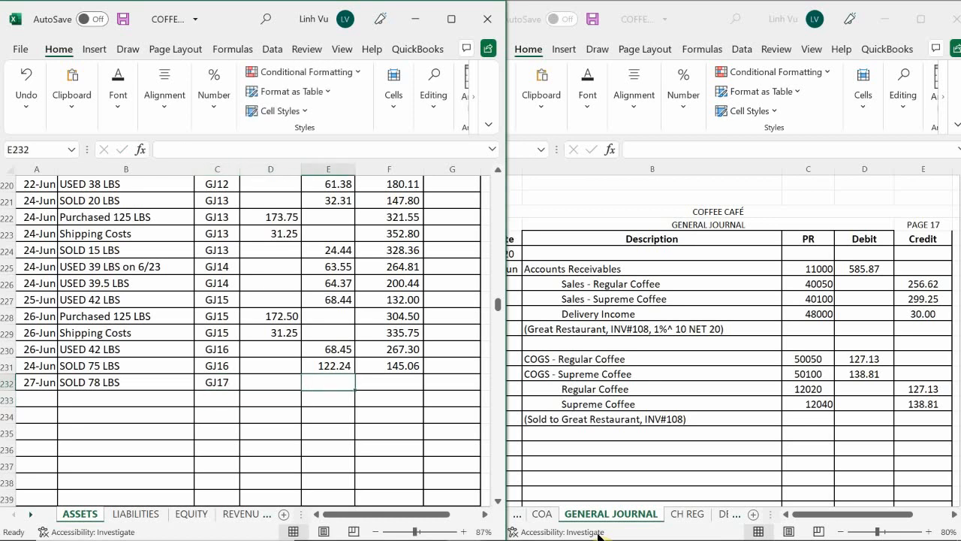
# Enter a 127.13 credit in E232 and extend the running balance formula from F231 to F232
pyautogui.write('1')
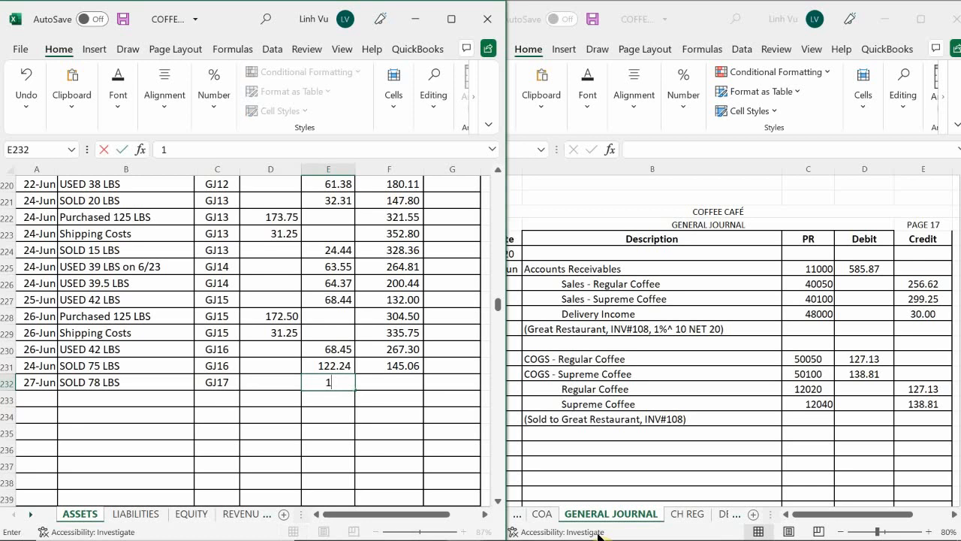
pyautogui.write('27.13')
pyautogui.press('Return')
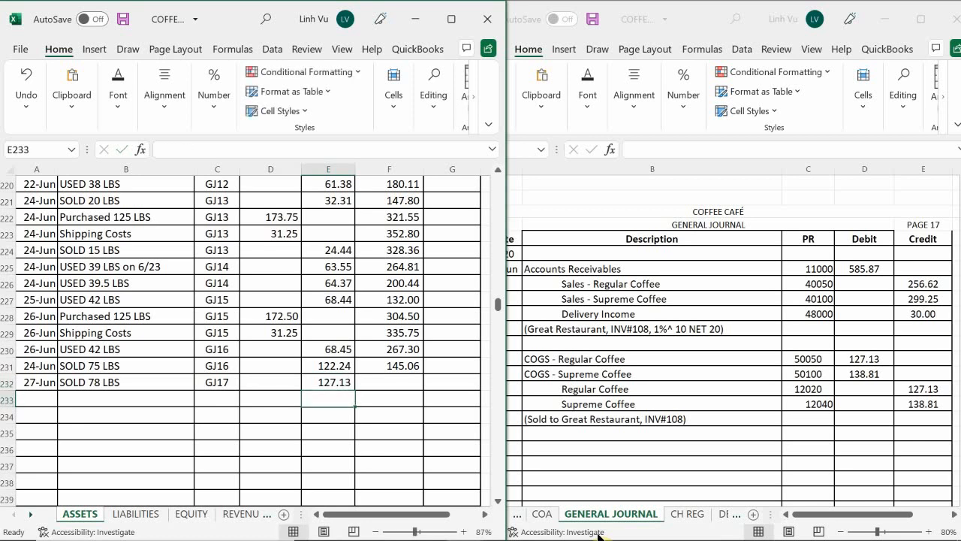
pyautogui.click(396, 367)
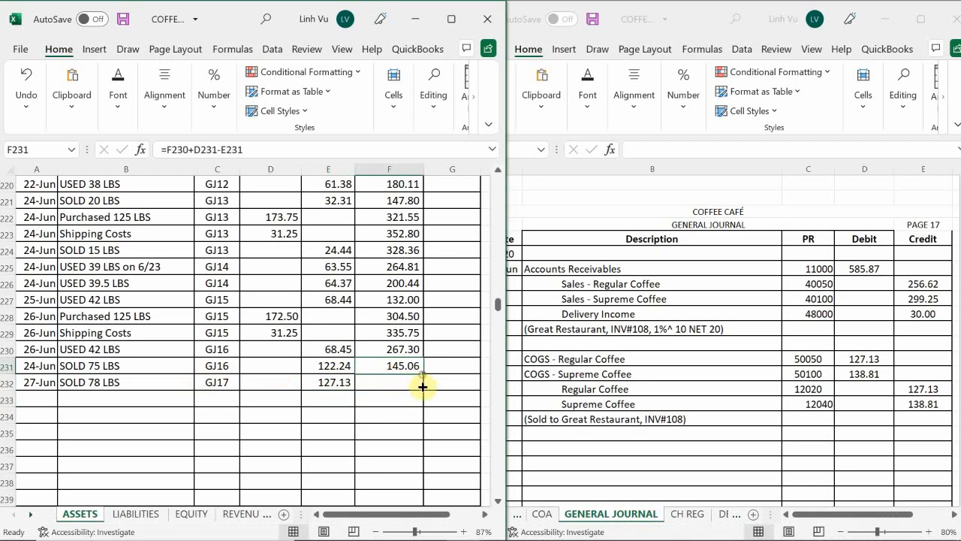
pyautogui.moveTo(422, 386); pyautogui.dragTo(423, 391)
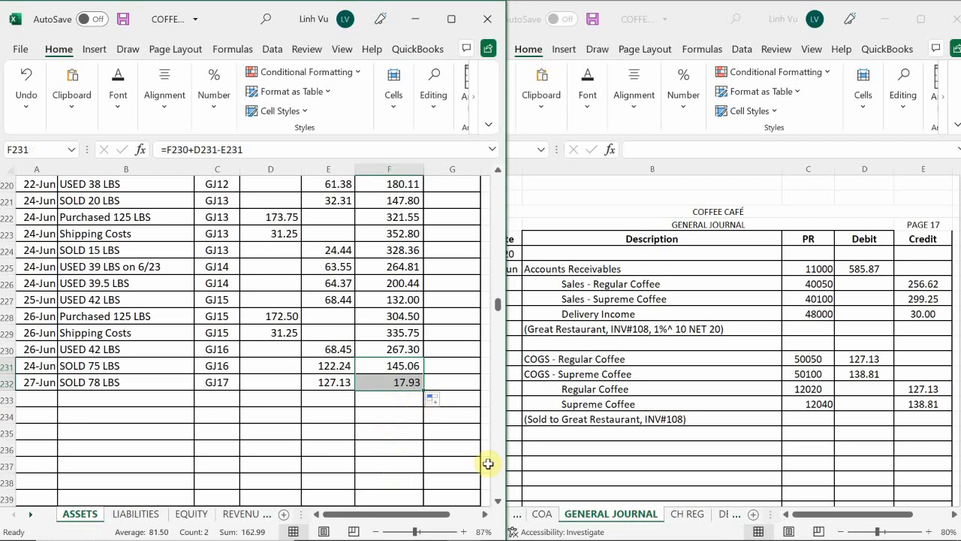
# Switch to the inventory workbook and check the Regular Coffee and Supreme Coffee sheets' remaining quantity and total cost against the ledger
pyautogui.moveTo(465, 527)
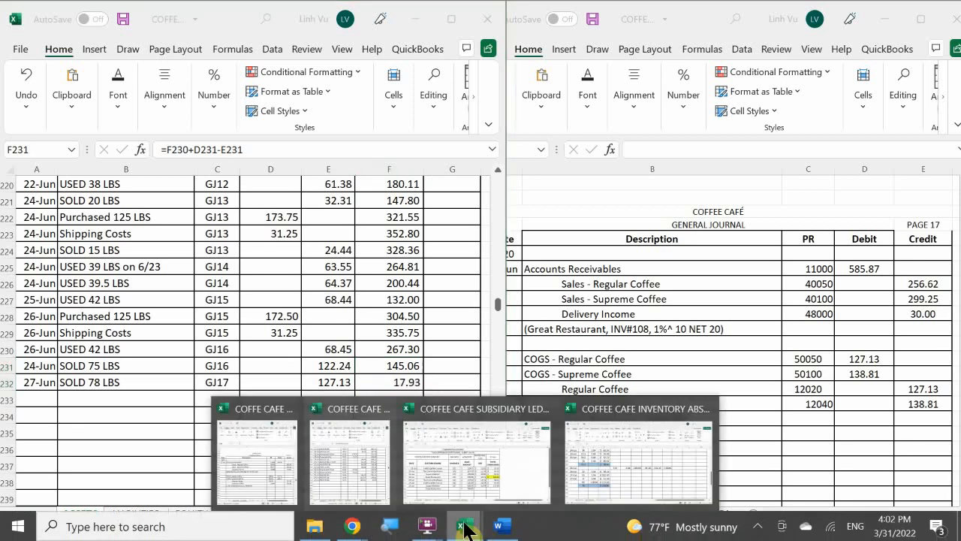
pyautogui.click(639, 470)
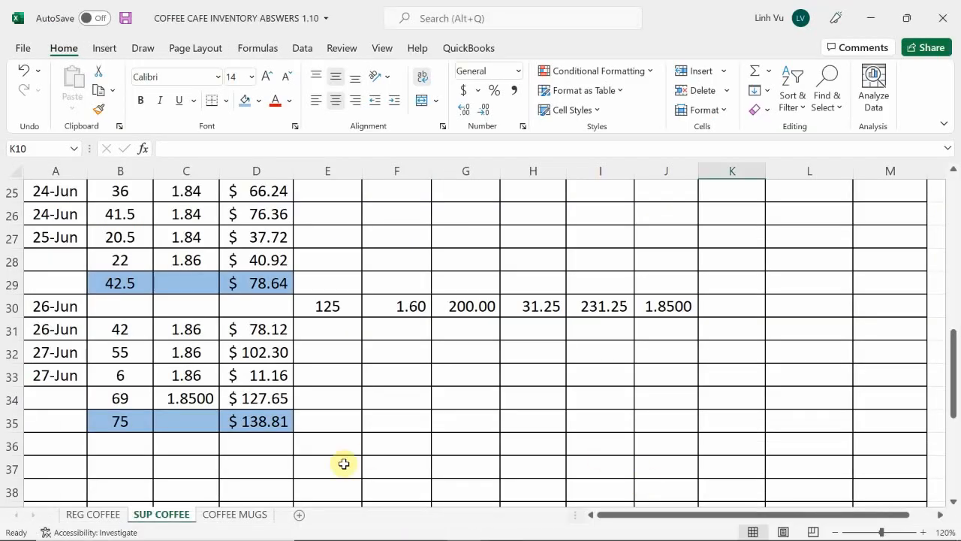
pyautogui.click(83, 515)
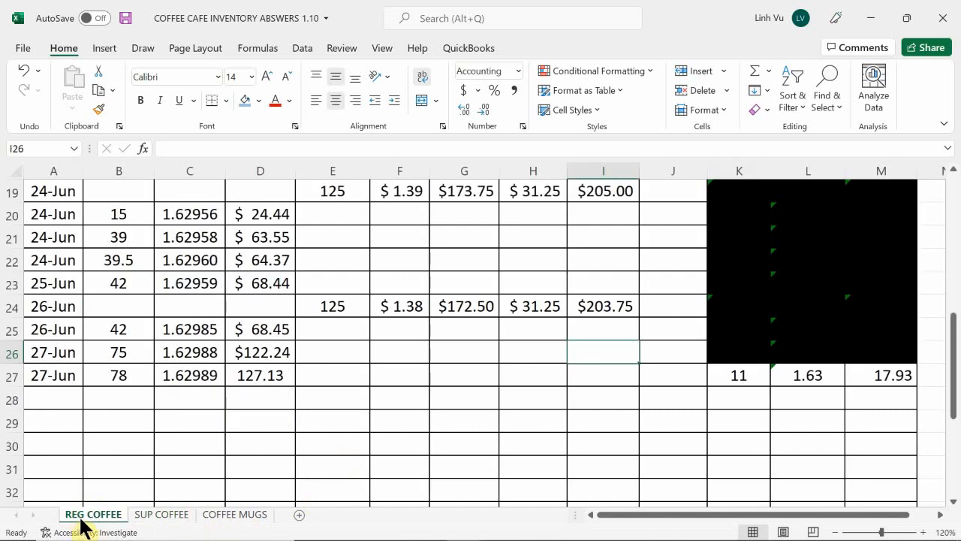
pyautogui.click(164, 516)
pyautogui.click(519, 399)
pyautogui.scroll(6, 516, 409)
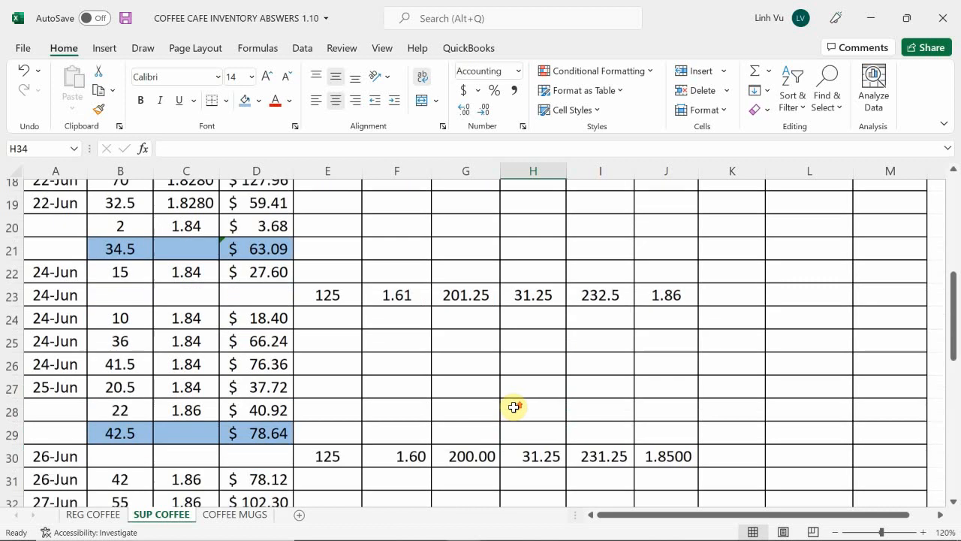
pyautogui.scroll(2, 516, 413)
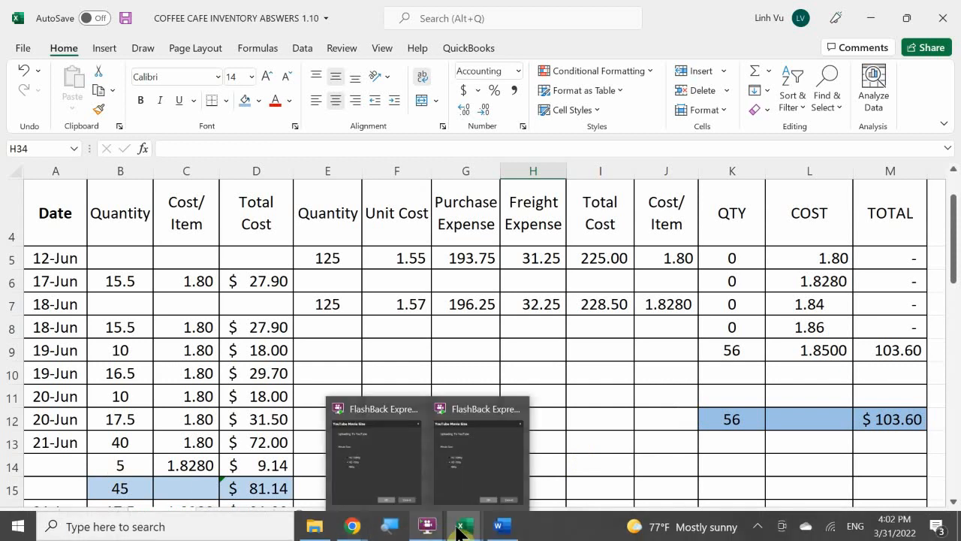
# Return to the ASSETS ledger and start a new entry dated 6/27 in row 277 of the Supreme Coffee inventory account
pyautogui.moveTo(459, 529)
pyautogui.click(365, 461)
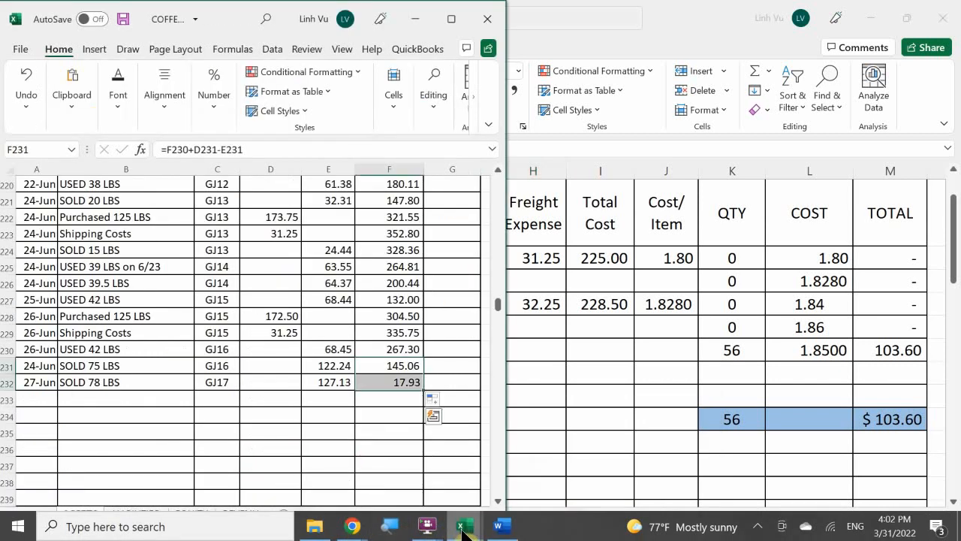
pyautogui.click(319, 486)
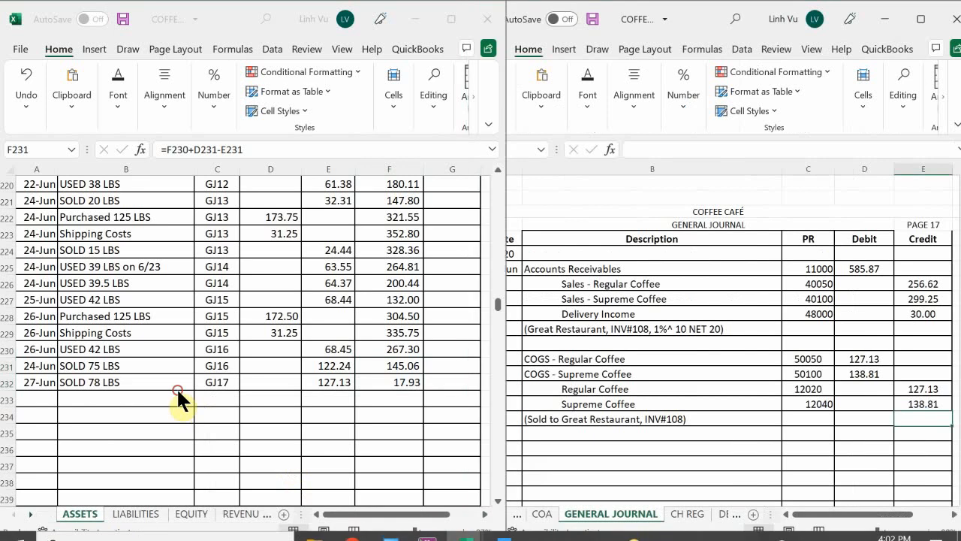
pyautogui.scroll(-15, 120, 348)
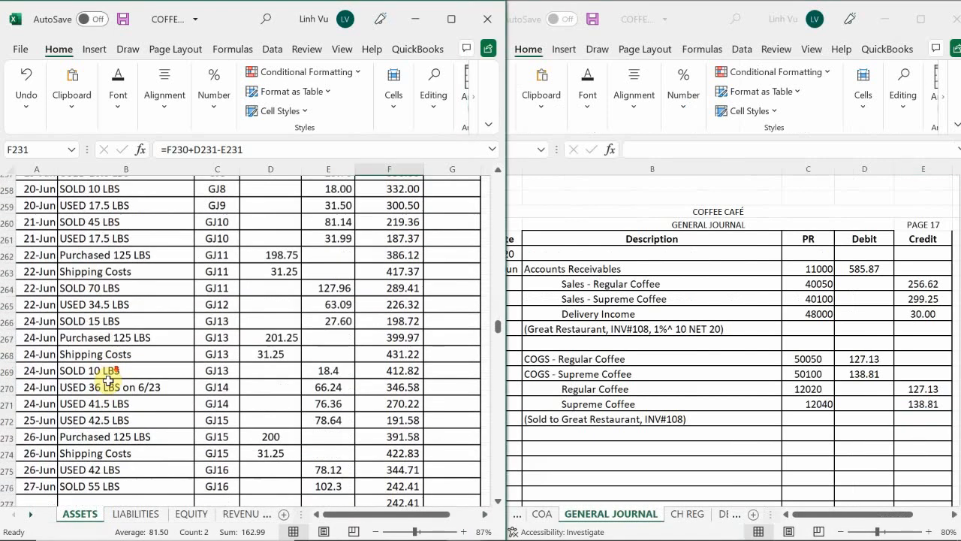
pyautogui.click(38, 382)
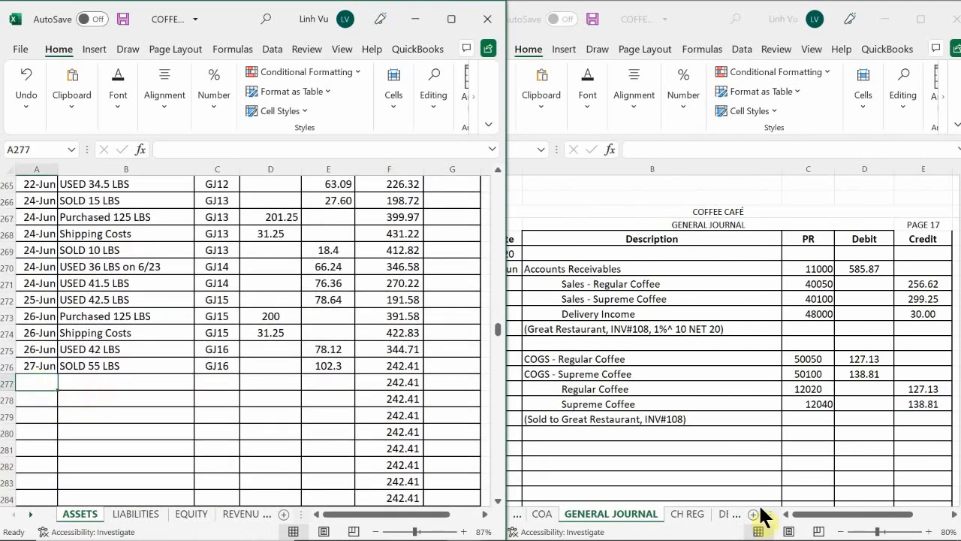
pyautogui.write('6/2')
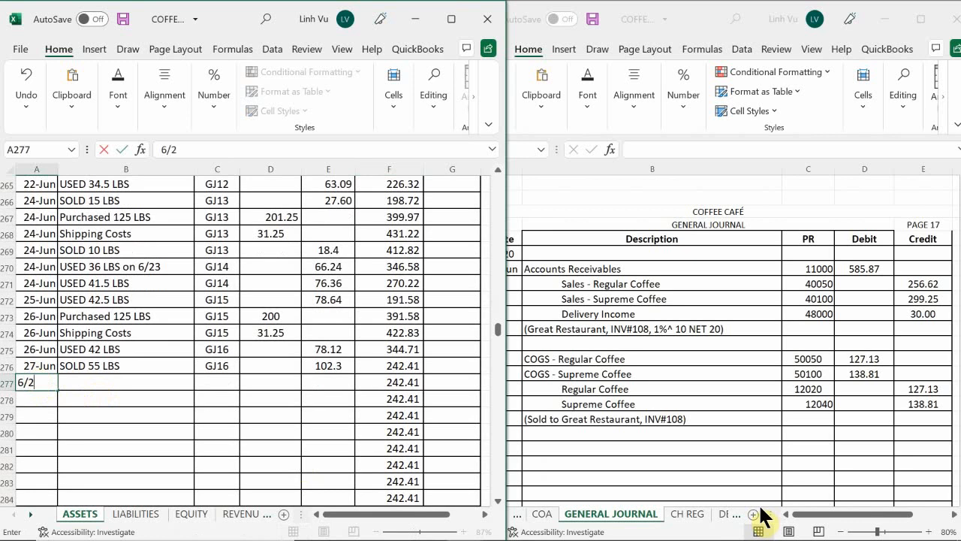
pyautogui.write('7')
pyautogui.press('Return')
pyautogui.press('Up')
pyautogui.press('Right')
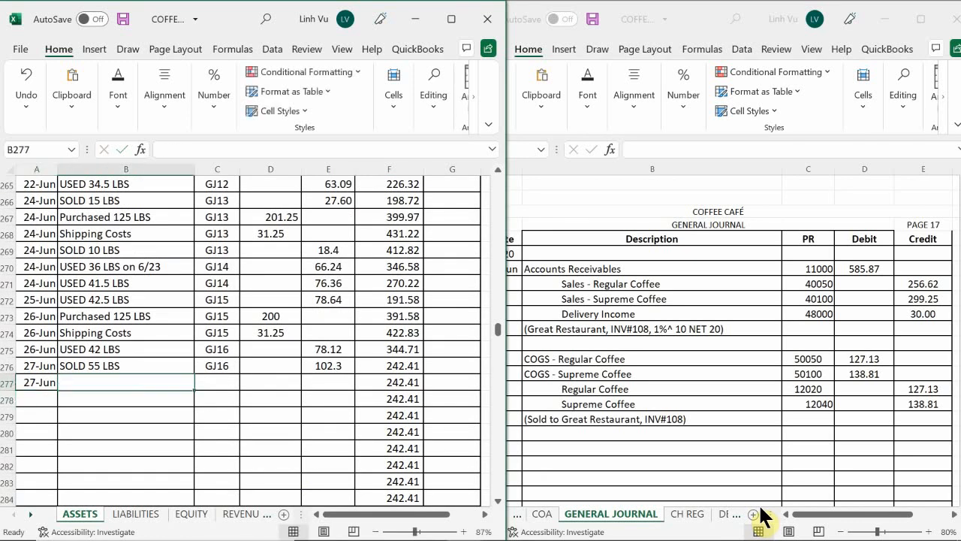
# Describe the row 277 entry as SOLD 75 LBS and give it the posting reference GJ17
pyautogui.write('SP:')
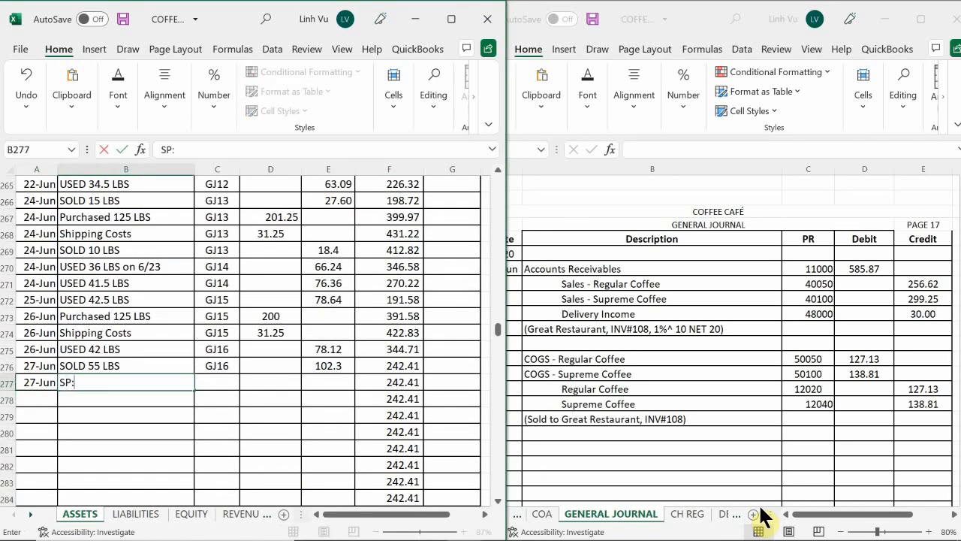
pyautogui.write('O')
pyautogui.press('BackSpace')
pyautogui.press('BackSpace')
pyautogui.write('OLD 75 LBS')
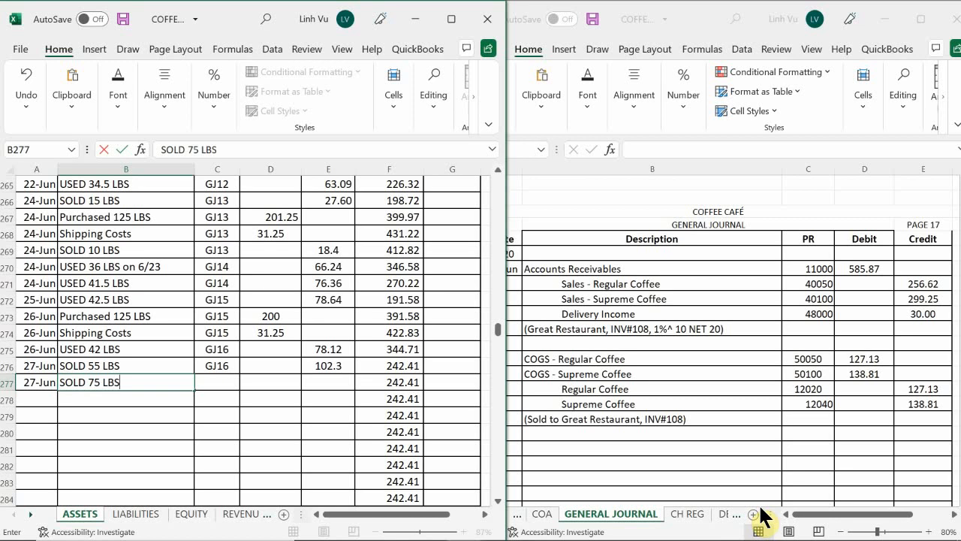
pyautogui.press('Tab')
pyautogui.write('GK')
pyautogui.press('BackSpace')
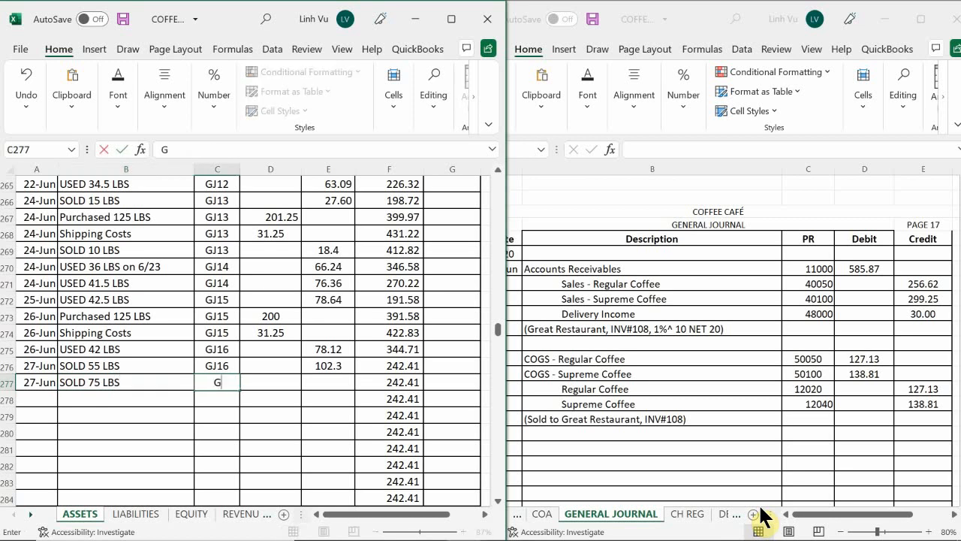
pyautogui.write('J17')
pyautogui.press('Tab')
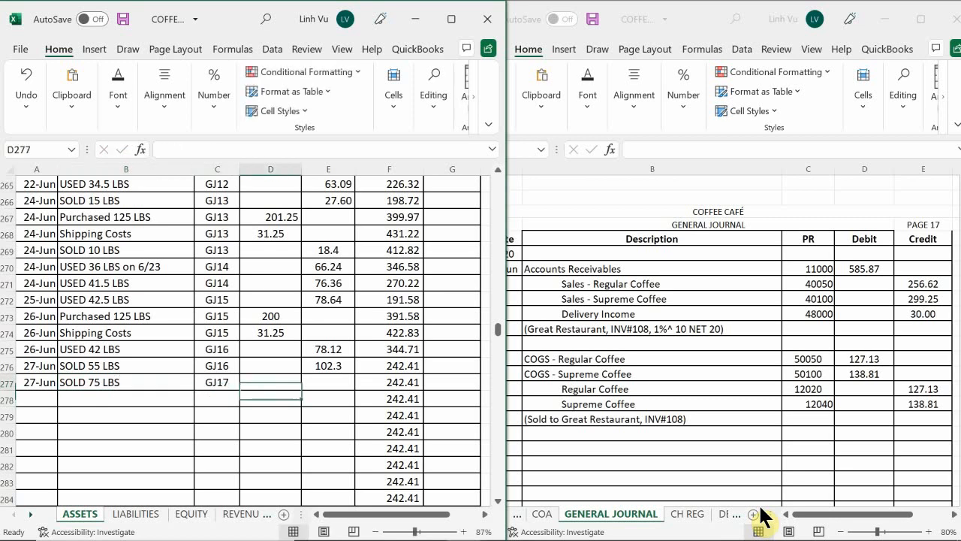
# Enter a 138.81 credit in E277 for the Supreme Coffee sale
pyautogui.press('Tab')
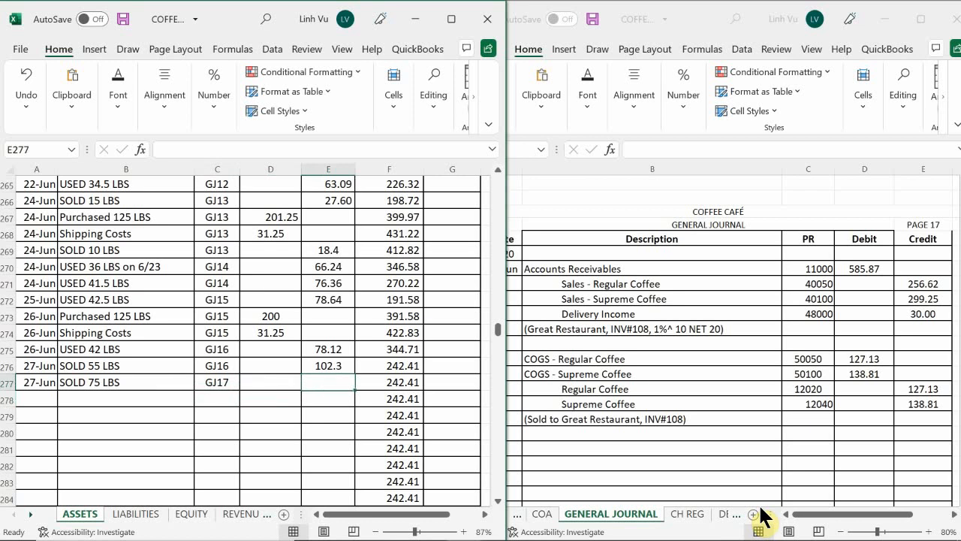
pyautogui.write('10')
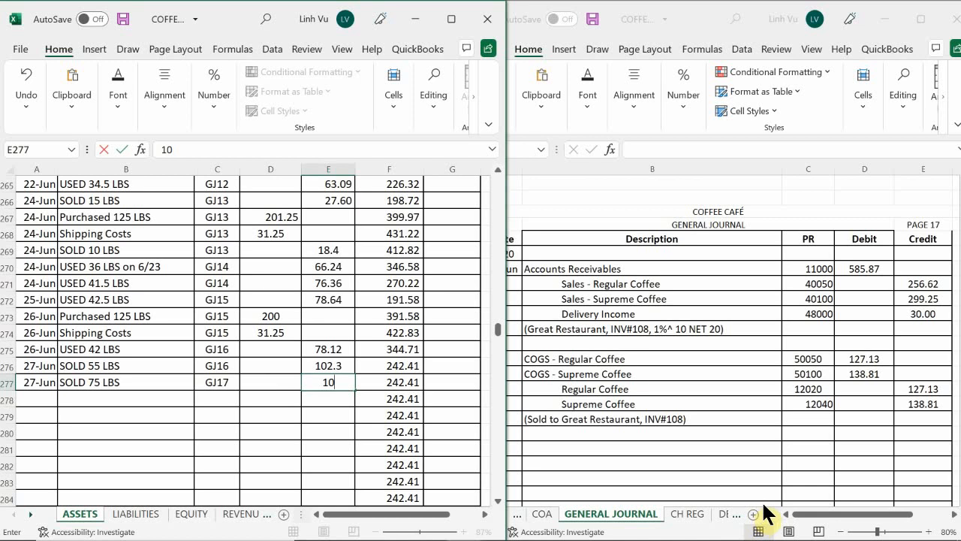
pyautogui.press('BackSpace')
pyautogui.write('38.81')
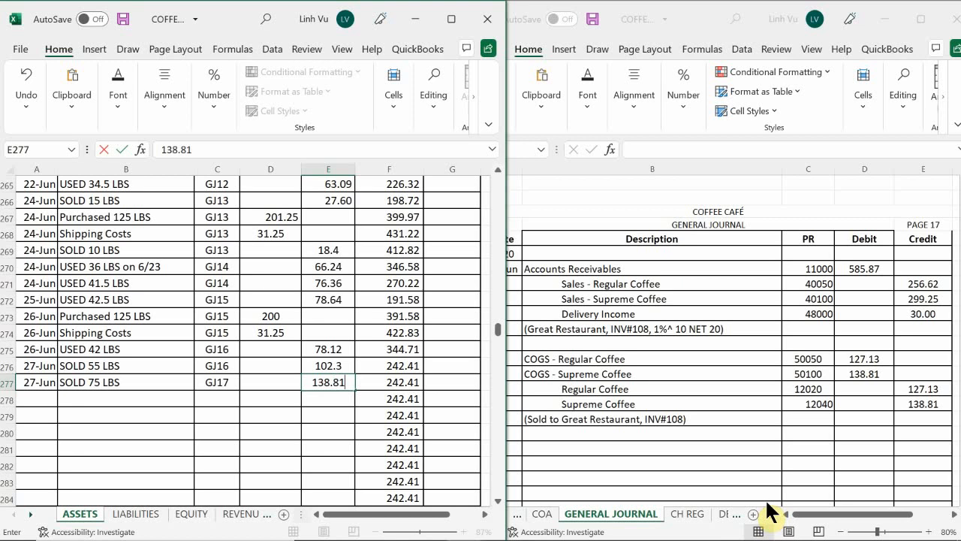
pyautogui.press('Return')
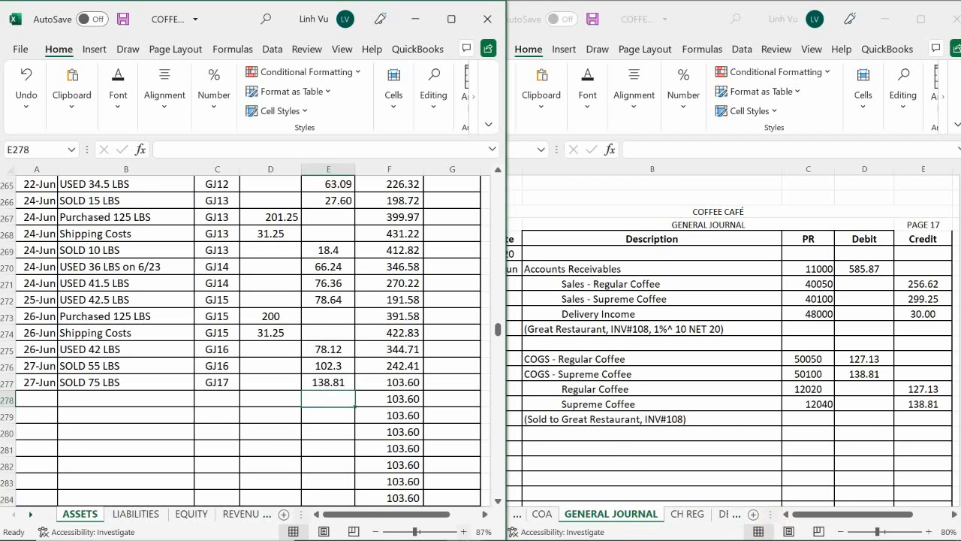
# Switch to the subsidiary ledger workbook and date the Great Restaurant entry in row 12 of the COMMISSIONS EXPENSE sheet 6/27
pyautogui.moveTo(460, 524)
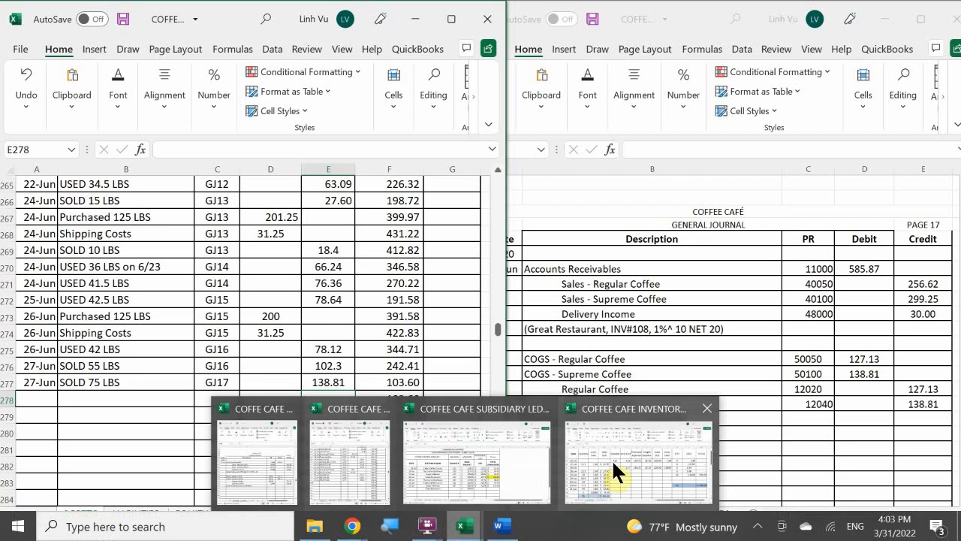
pyautogui.moveTo(611, 459)
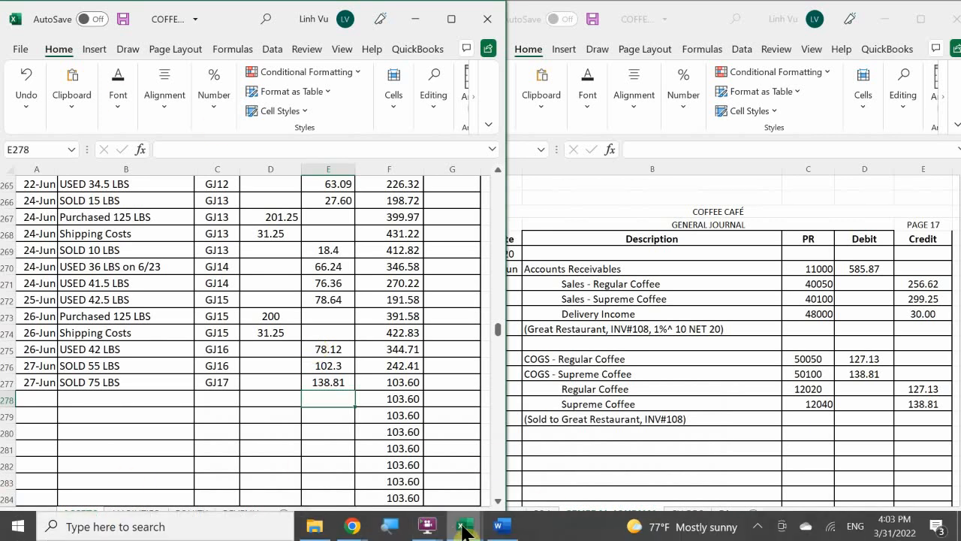
pyautogui.click(464, 525)
pyautogui.click(473, 462)
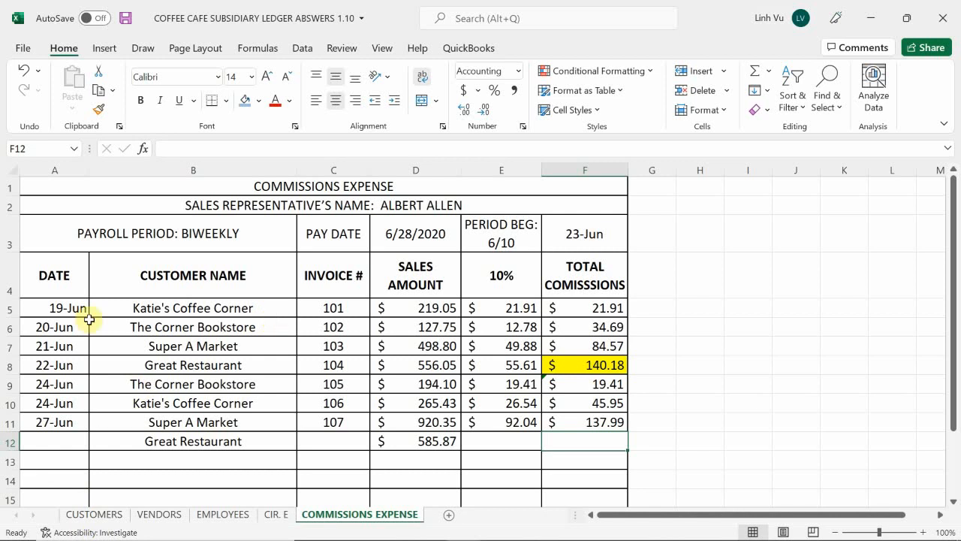
pyautogui.click(65, 444)
pyautogui.write('6/27')
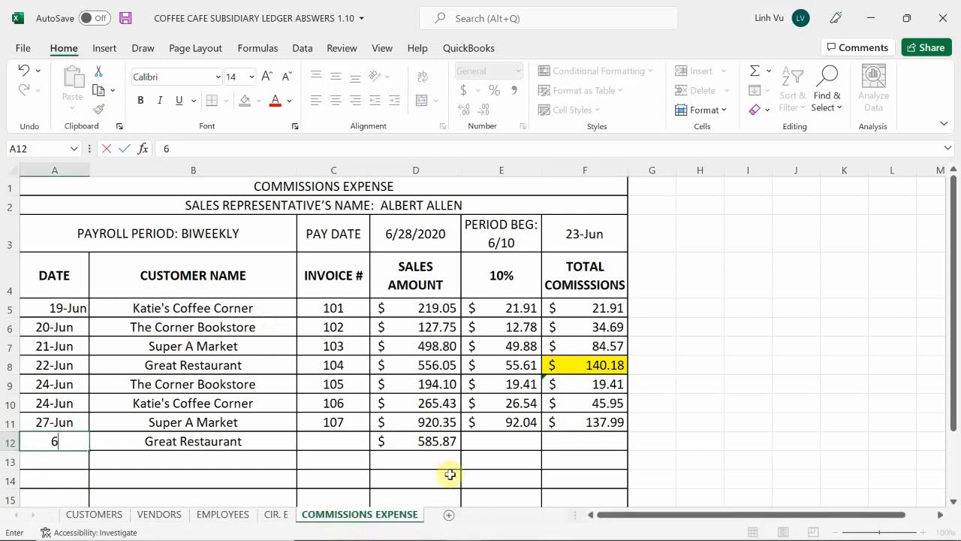
pyautogui.press('Return')
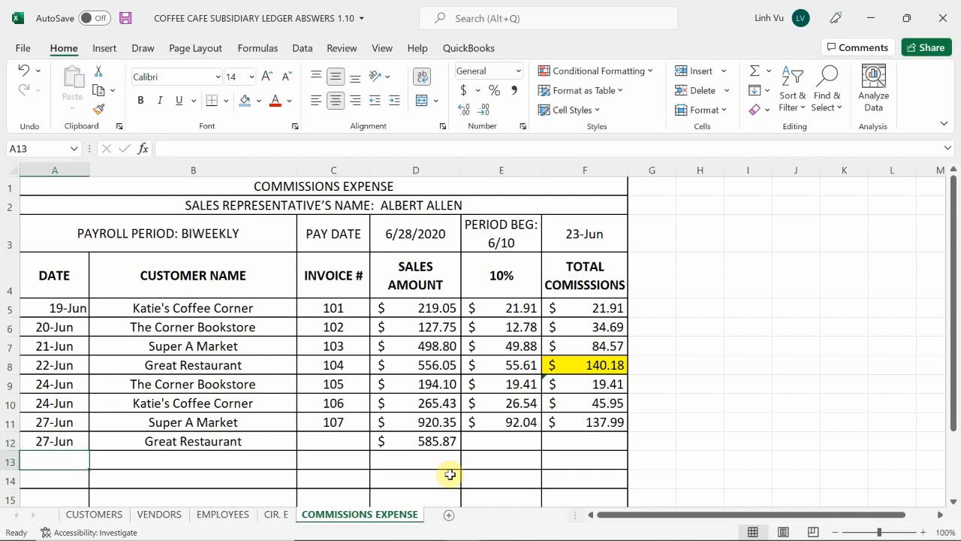
# Enter invoice number 108 for the Great Restaurant sale in C12
pyautogui.press('Right')
pyautogui.press('Up')
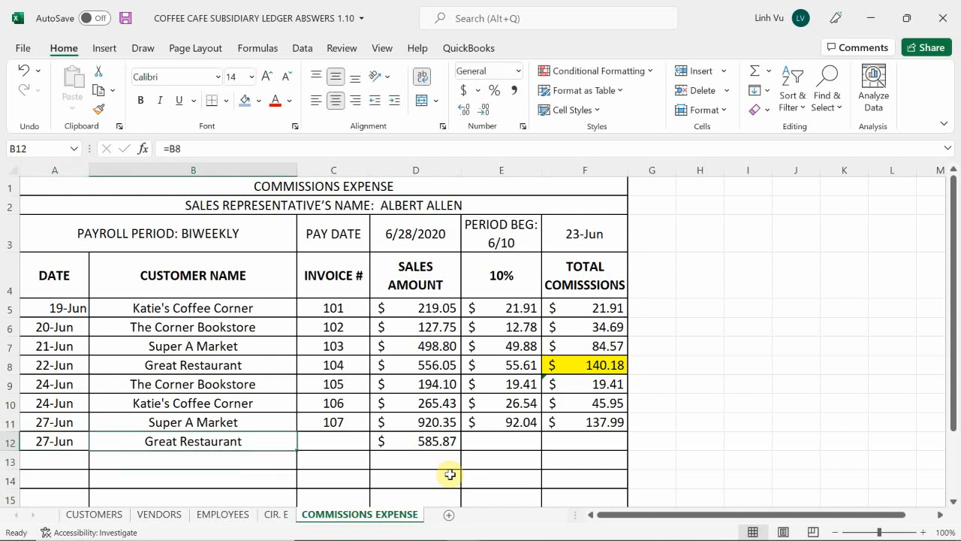
pyautogui.press('Right')
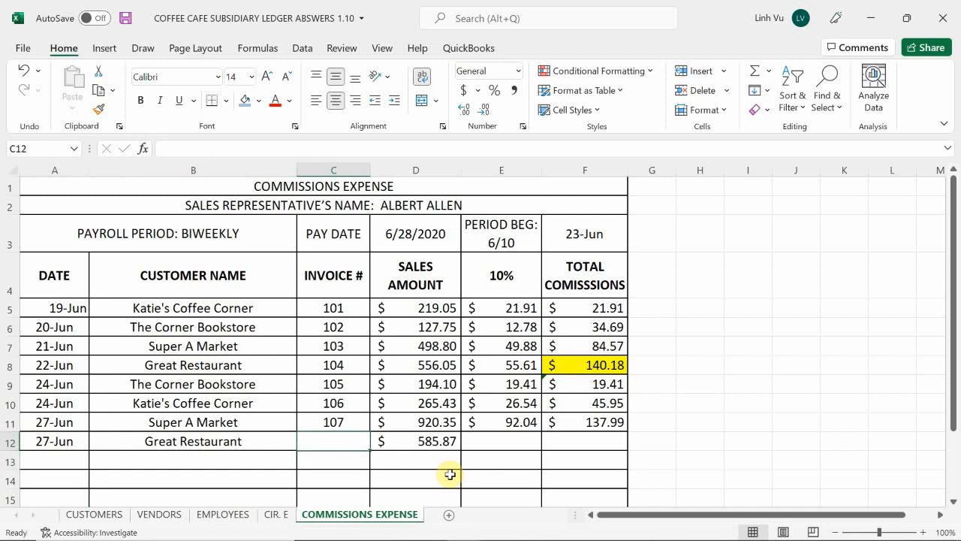
pyautogui.write('108')
pyautogui.press('Return')
# Extend the 10% commission formula from E11 to E12 and the total commissions formula from F11 to F12
pyautogui.press('Right')
pyautogui.press('Right')
pyautogui.press('Up')
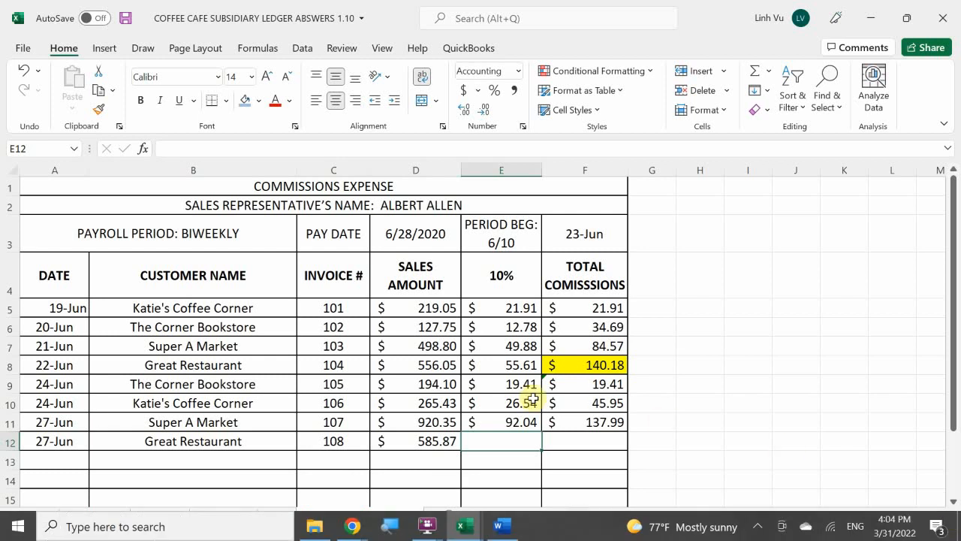
pyautogui.click(522, 427)
pyautogui.moveTo(540, 433); pyautogui.dragTo(545, 449)
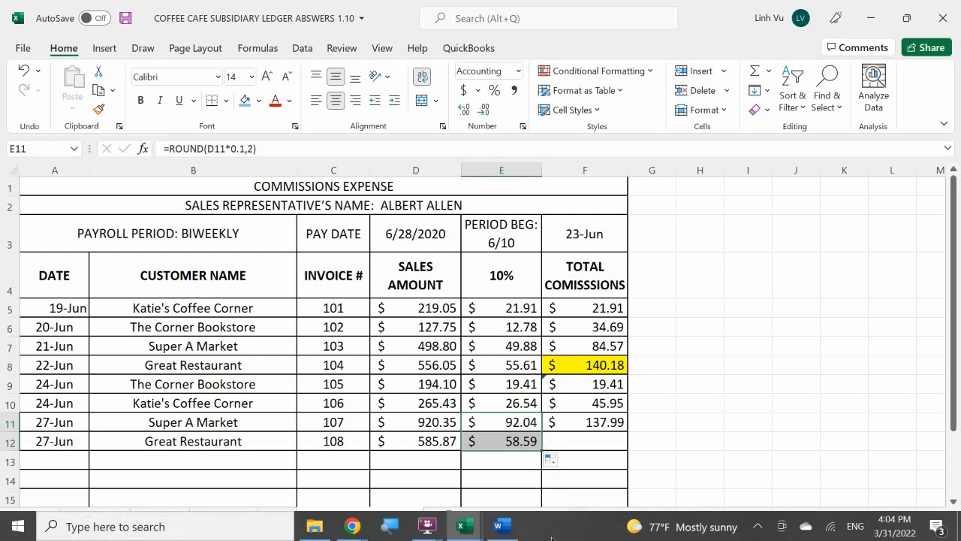
pyautogui.click(600, 443)
pyautogui.click(617, 422)
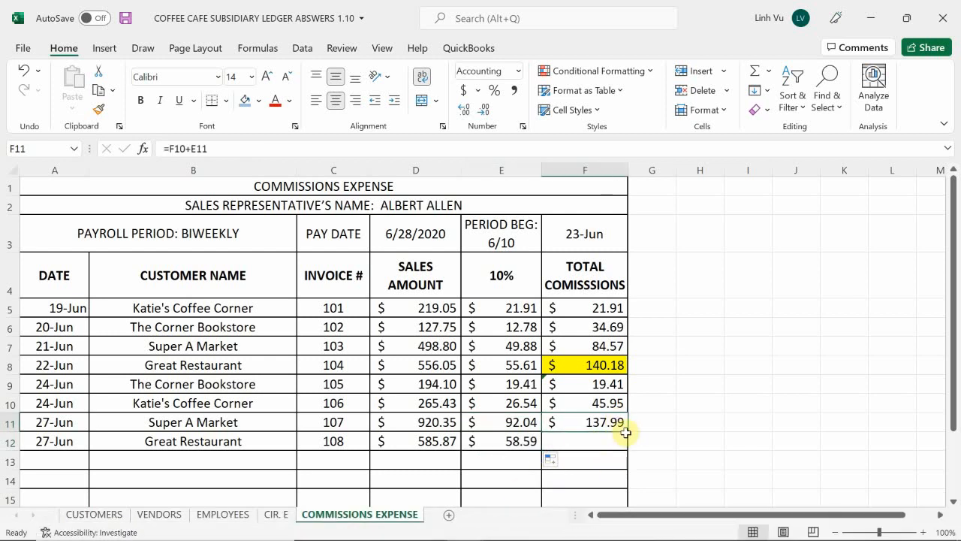
pyautogui.moveTo(629, 433); pyautogui.dragTo(628, 450)
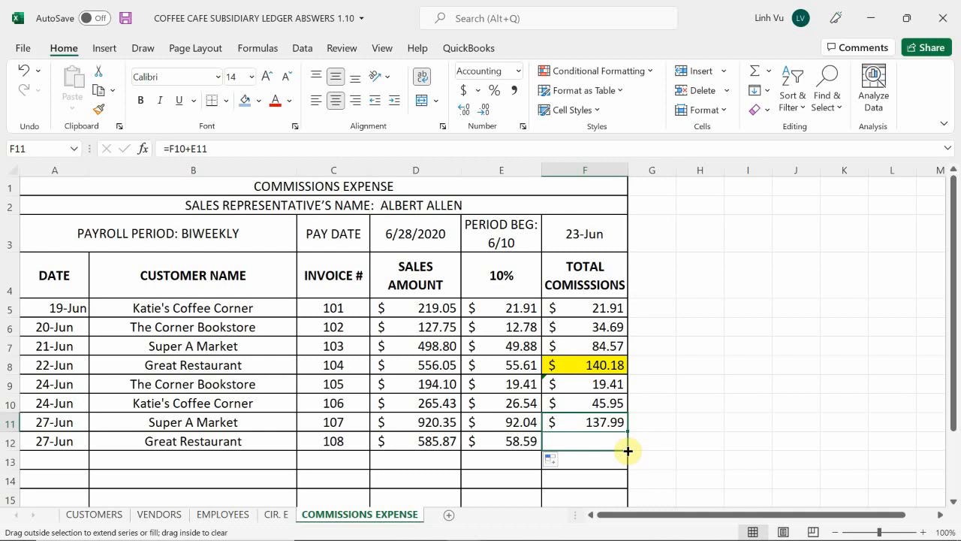
pyautogui.moveTo(628, 450); pyautogui.dragTo(627, 450)
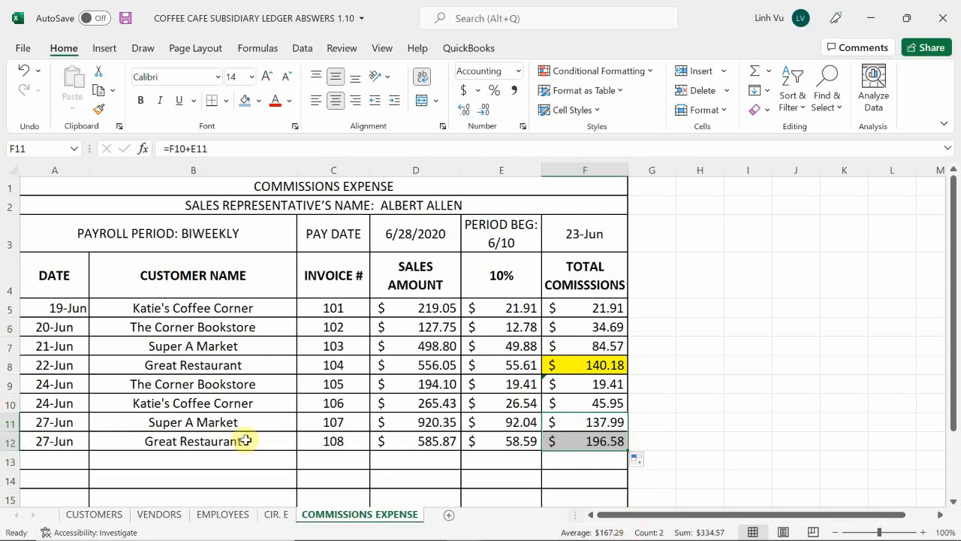
# On the CUSTOMERS sheet, date the next Great Restaurant entry in A8 6/27
pyautogui.click(240, 479)
pyautogui.click(92, 517)
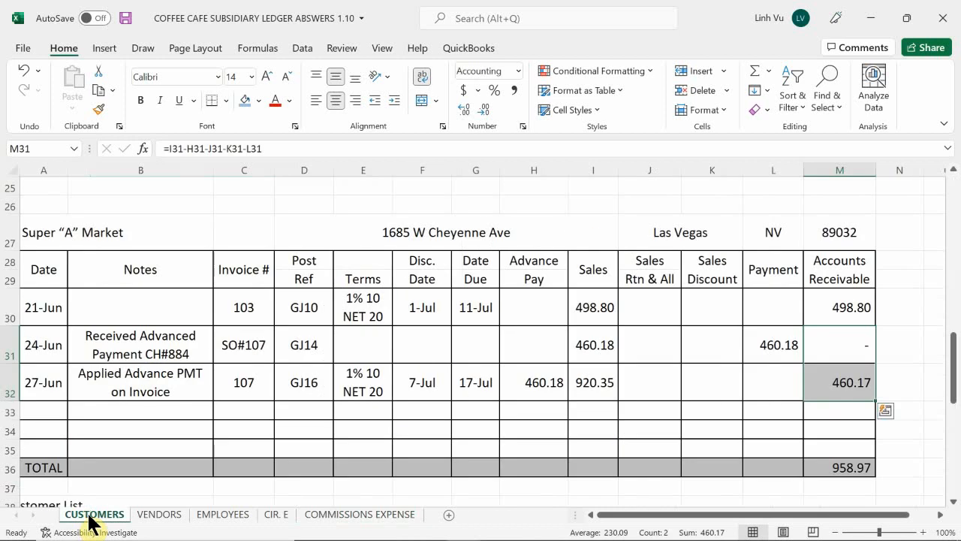
pyautogui.click(118, 406)
pyautogui.scroll(8, 115, 400)
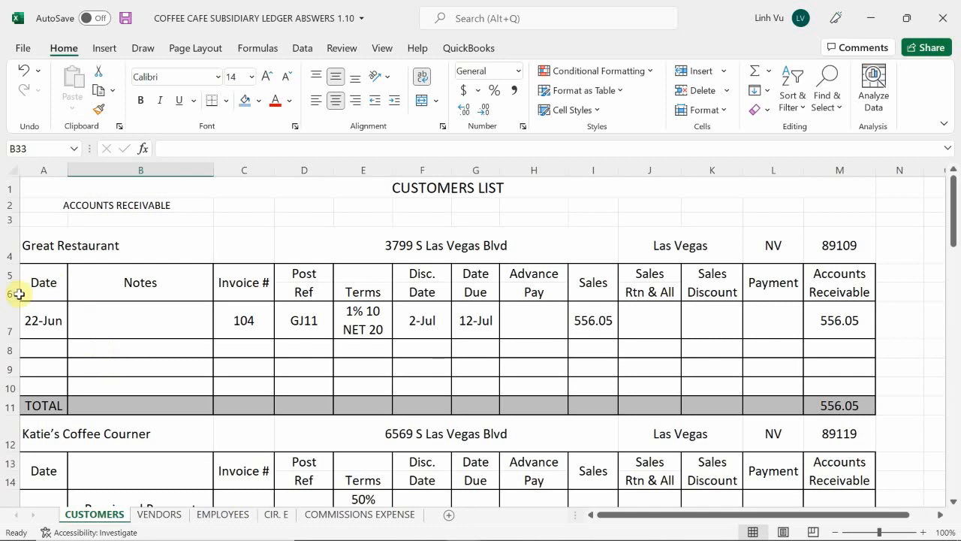
pyautogui.click(39, 350)
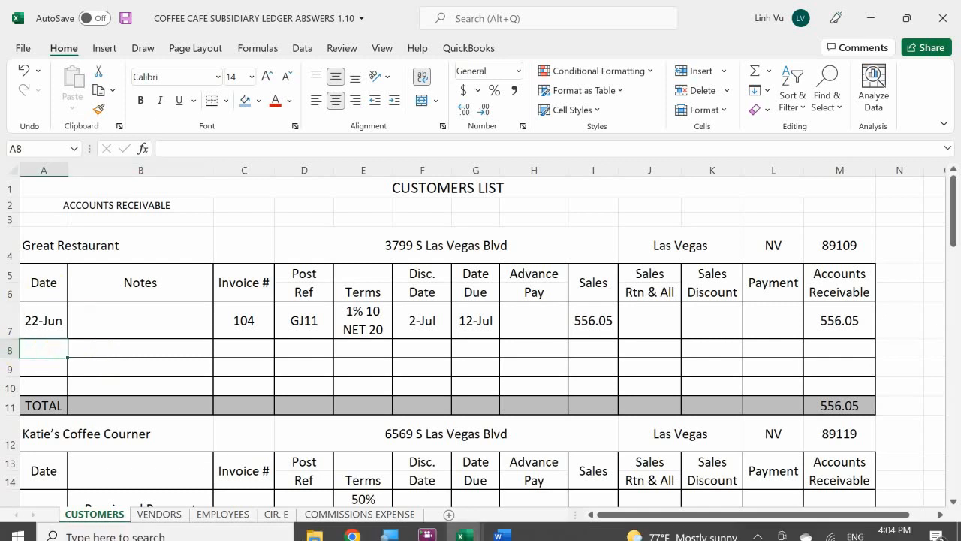
pyautogui.write('6/27')
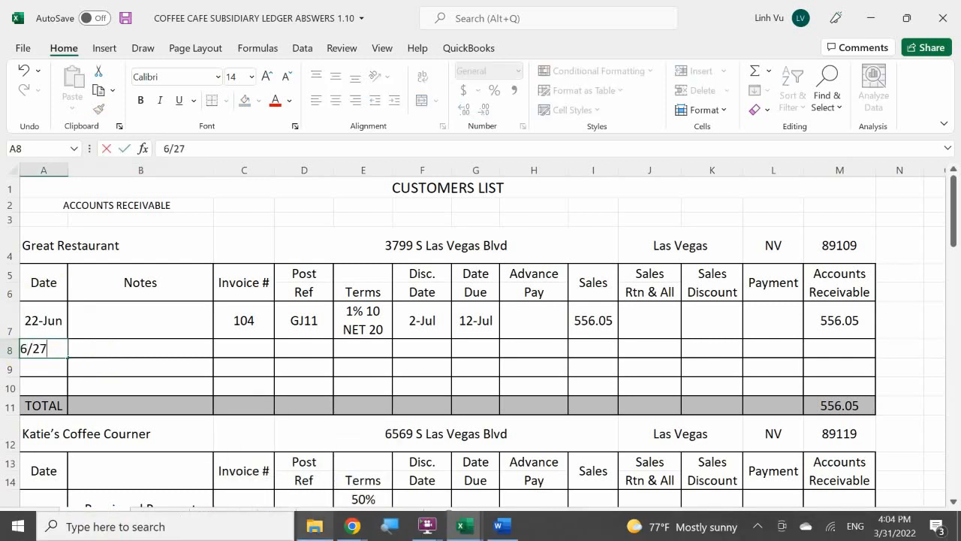
pyautogui.press('Return')
pyautogui.press('Right')
pyautogui.press('Up')
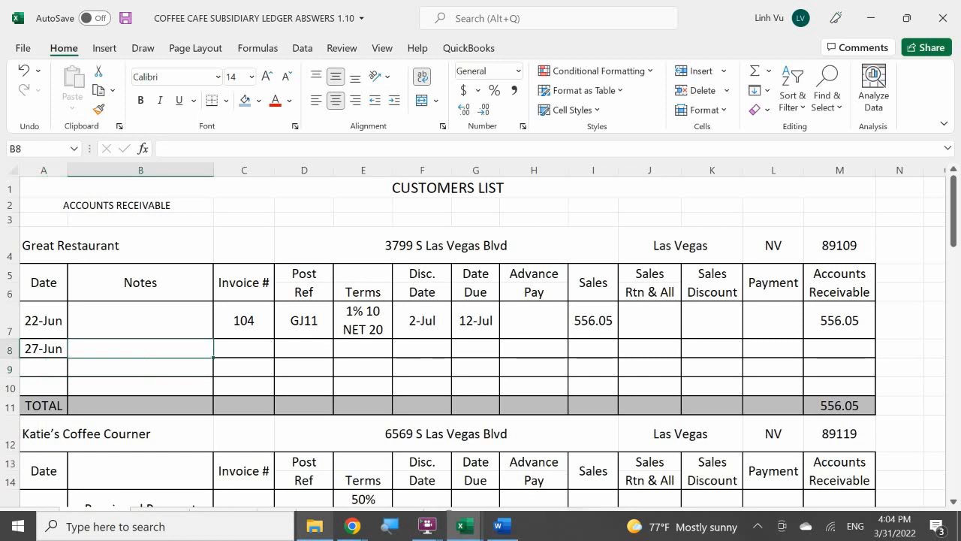
# Enter invoice number 108 in C8 and posting reference GJ17 in D8 for the Great Restaurant entry
pyautogui.press('Right')
pyautogui.write('108')
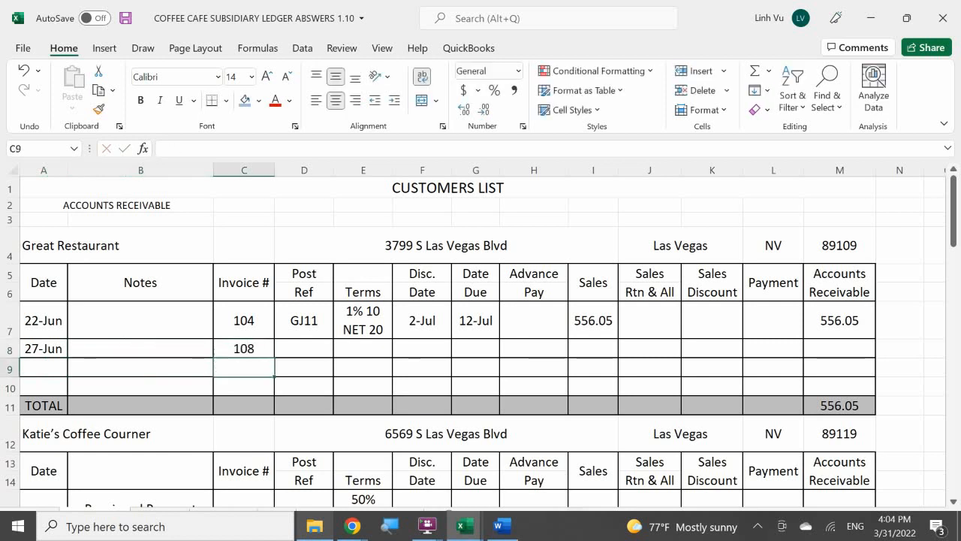
pyautogui.press('Right')
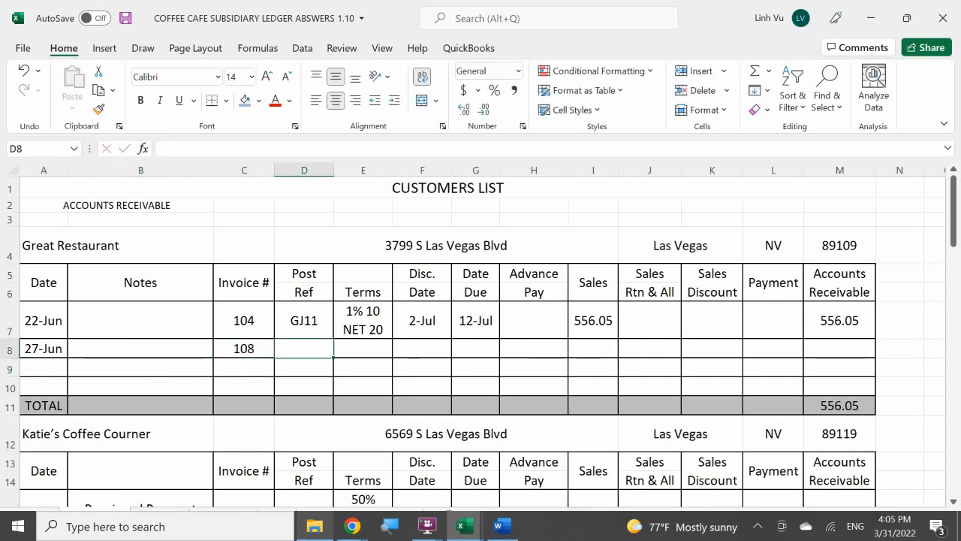
pyautogui.write('GJ17')
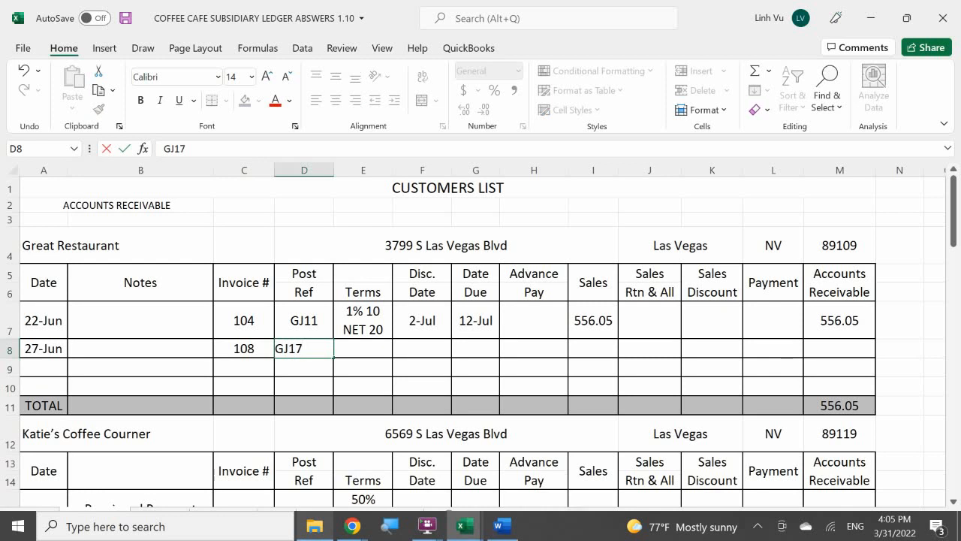
pyautogui.press('Return')
pyautogui.press('Right')
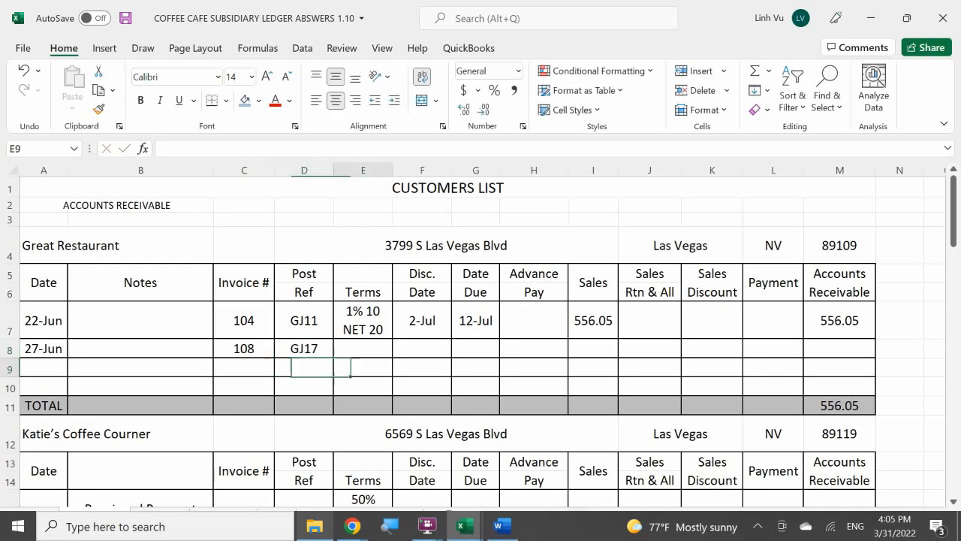
# Fill the terms in E8 with a formula referencing the terms in E7
pyautogui.press('Up')
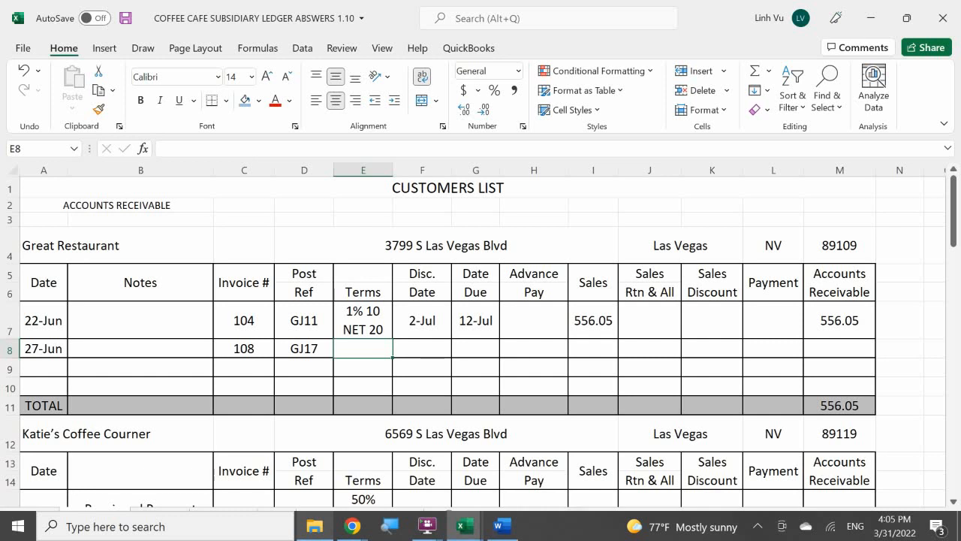
pyautogui.write('=')
pyautogui.press('Up')
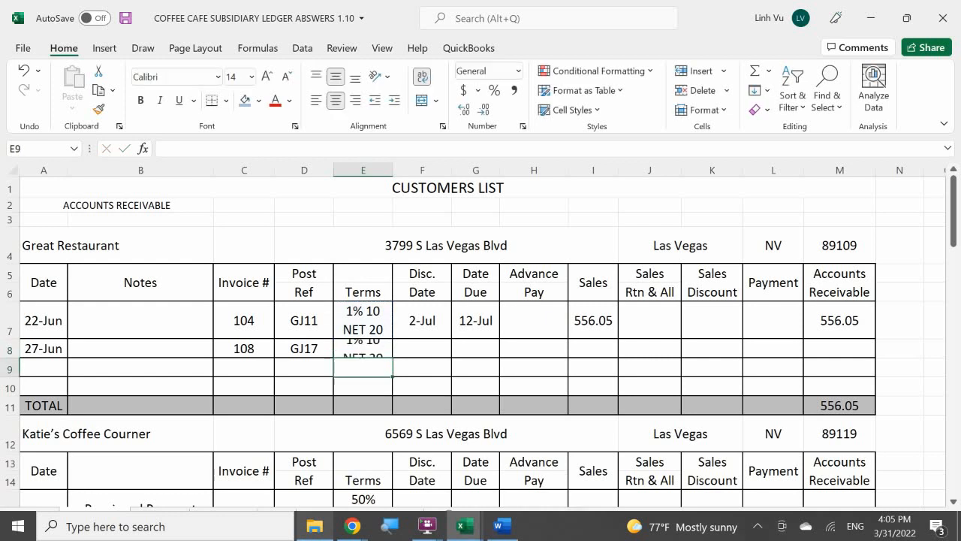
# Calculate the discount date in F8 with the formula =A8+10
pyautogui.press('Right')
pyautogui.press('Up')
pyautogui.write('=')
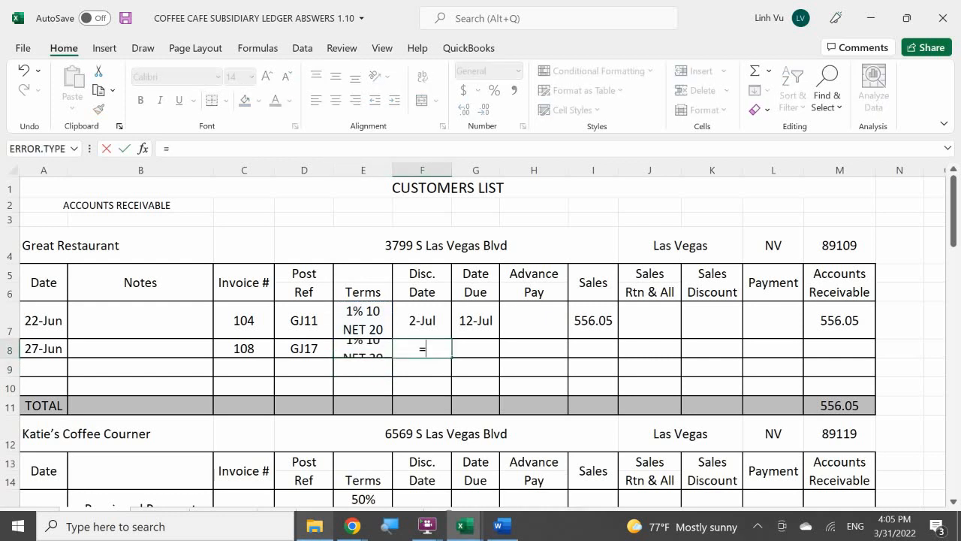
pyautogui.press('Left')
pyautogui.press('Left')
pyautogui.press('Left')
pyautogui.press('Left')
pyautogui.press('Left')
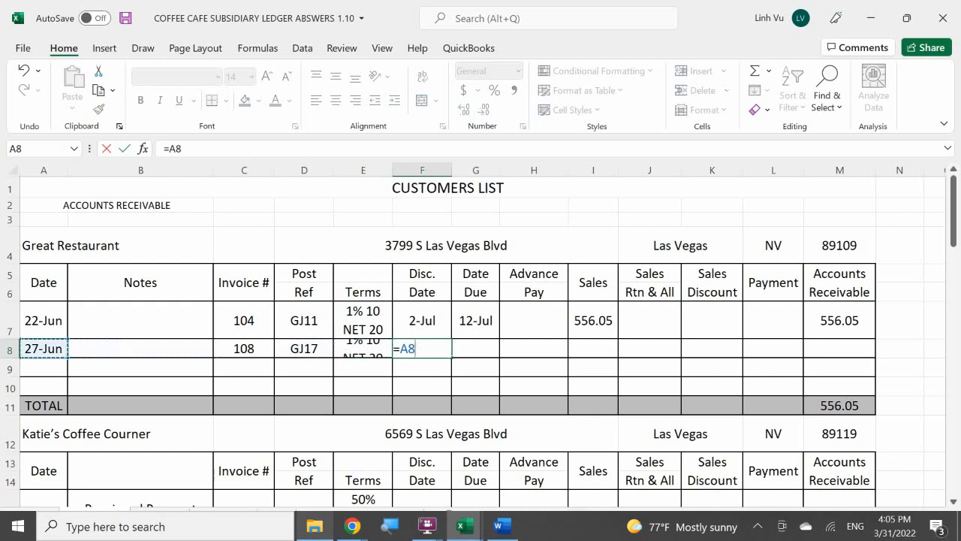
pyautogui.write('+10')
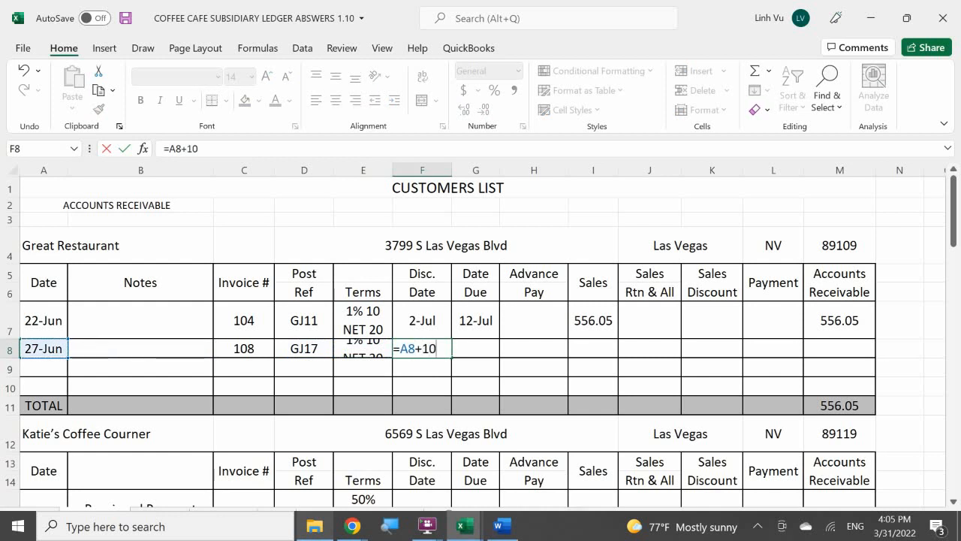
pyautogui.press('Tab')
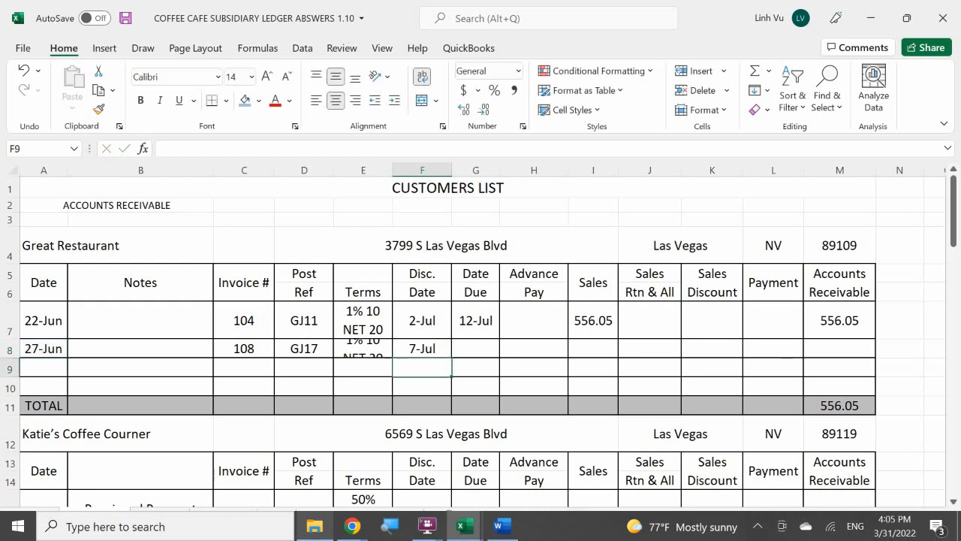
# Calculate the due date in G8 with the formula =A8+20
pyautogui.write('=')
pyautogui.press('Left')
pyautogui.press('Left')
pyautogui.press('Left')
pyautogui.press('Left')
pyautogui.press('Left')
pyautogui.press('Left')
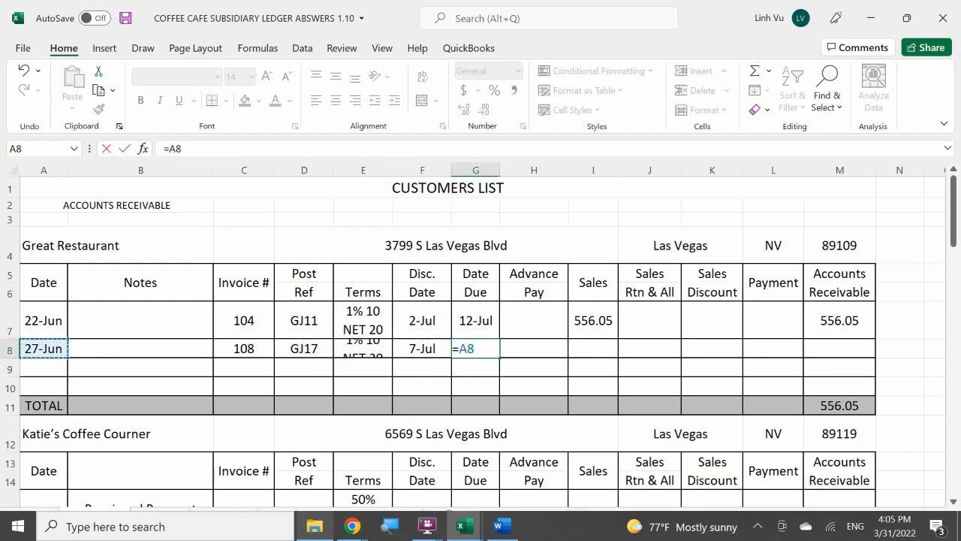
pyautogui.write('+20')
pyautogui.press('Return')
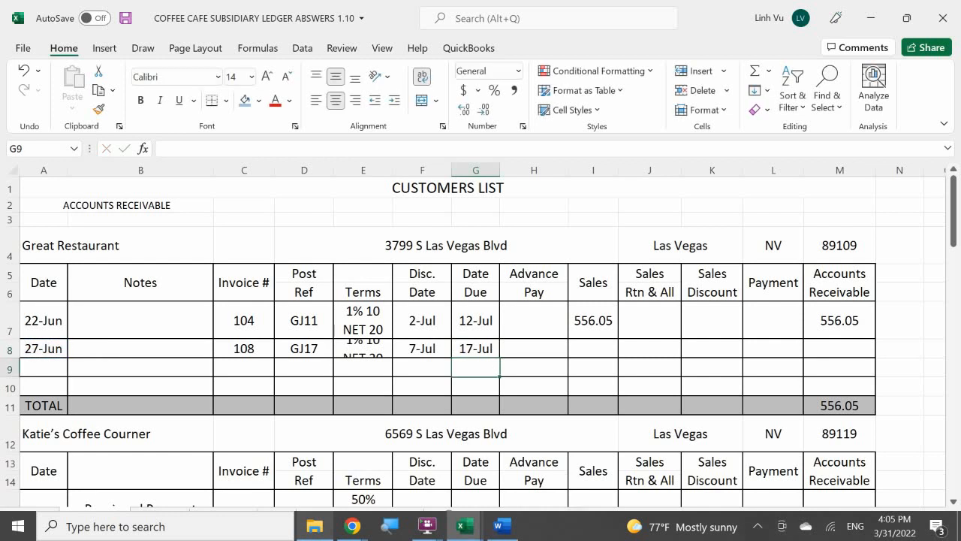
# Enter the 585.87 sales amount in I8 for the Great Restaurant invoice
pyautogui.press('Right')
pyautogui.press('Up')
pyautogui.press('Right')
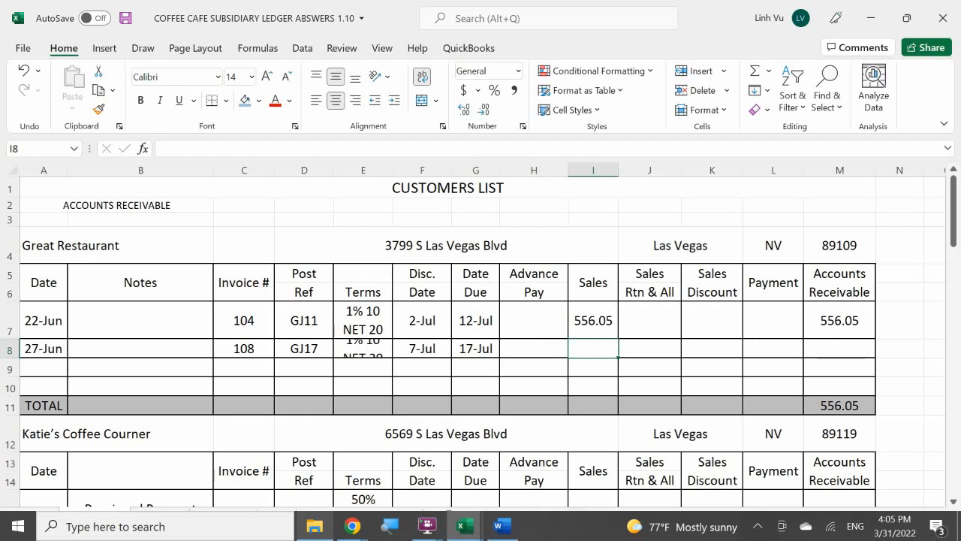
pyautogui.write('58')
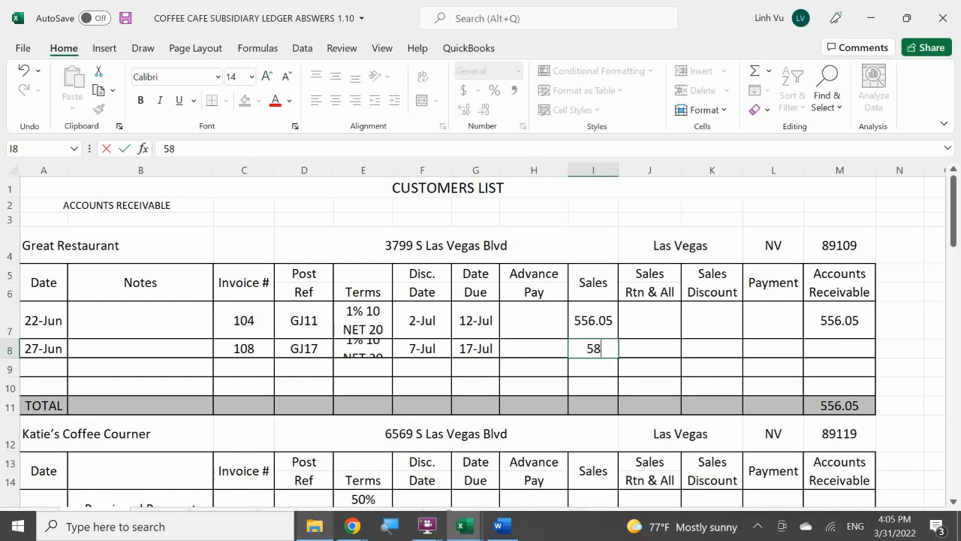
pyautogui.write('5.87')
pyautogui.press('Return')
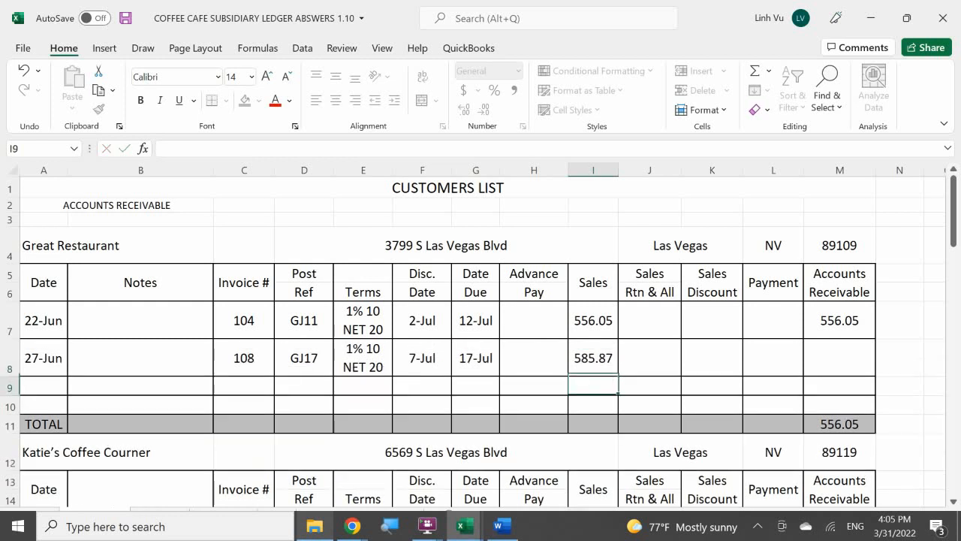
# Extend the Great Restaurant accounts receivable formula from M7 to M8
pyautogui.moveTo(314, 525)
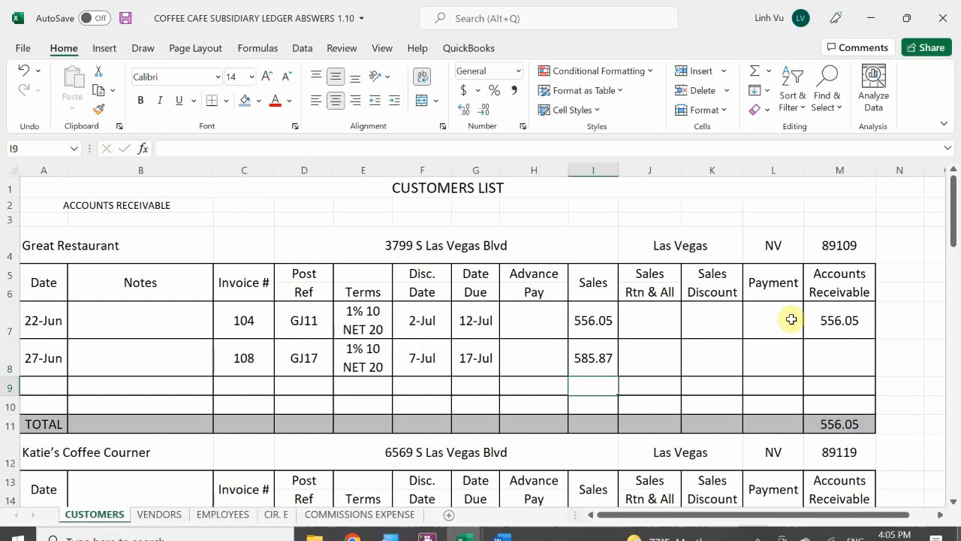
pyautogui.click(851, 317)
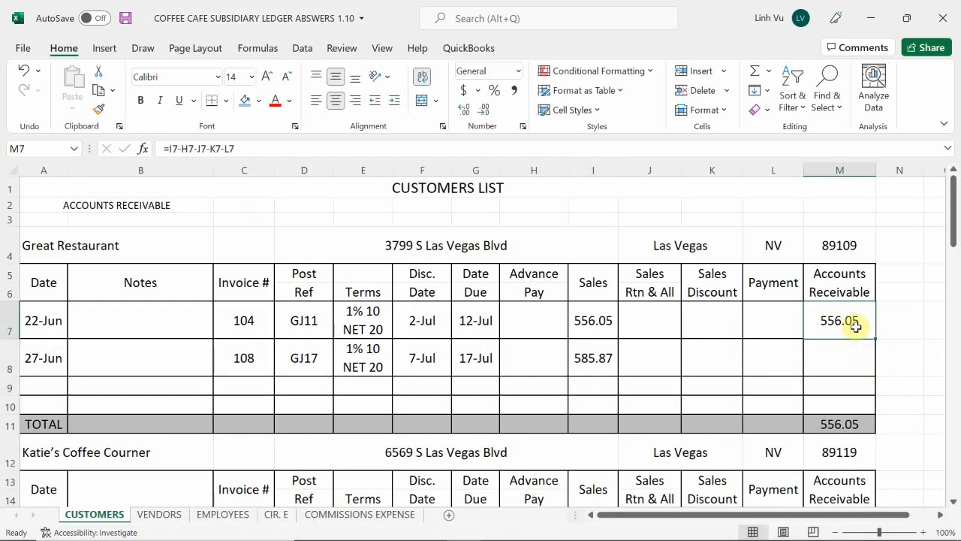
pyautogui.moveTo(877, 338); pyautogui.dragTo(877, 374)
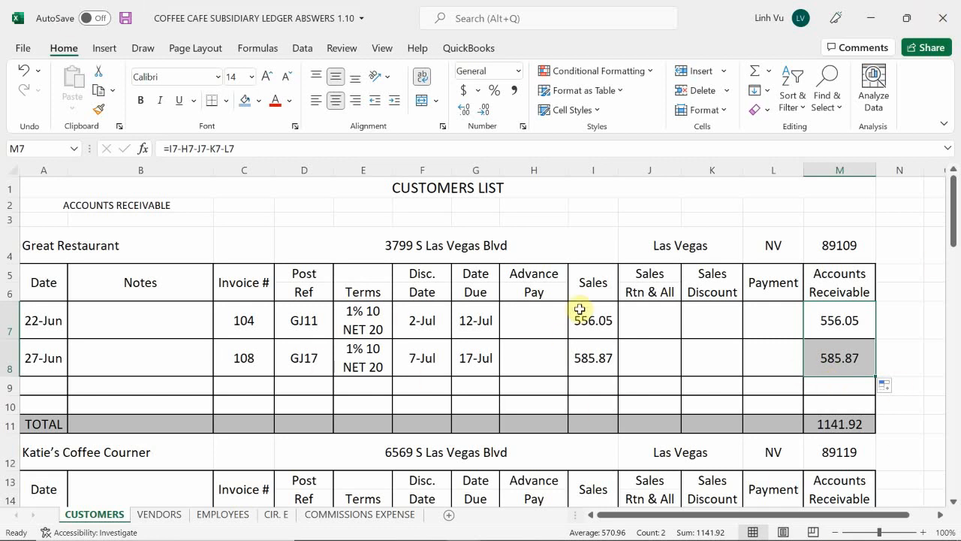
# Review the accounts receivable totals of the other customers on the CUSTOMERS sheet
pyautogui.scroll(-1, 579, 310)
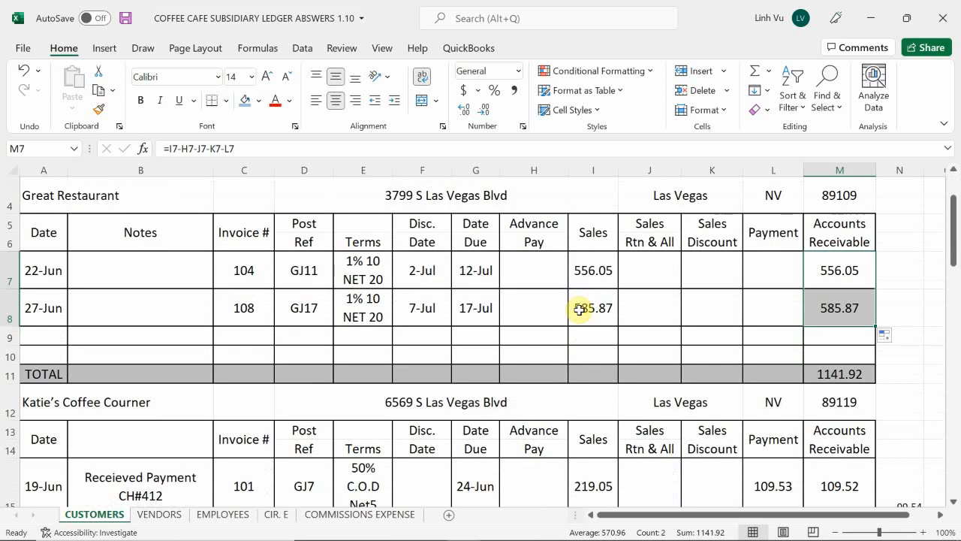
pyautogui.scroll(-2, 580, 309)
pyautogui.scroll(-4, 579, 309)
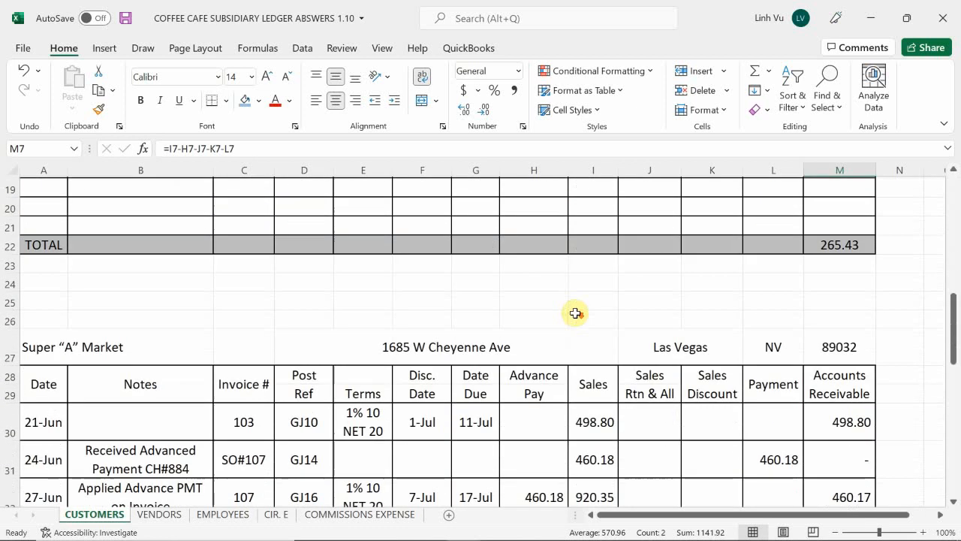
pyautogui.scroll(1, 598, 318)
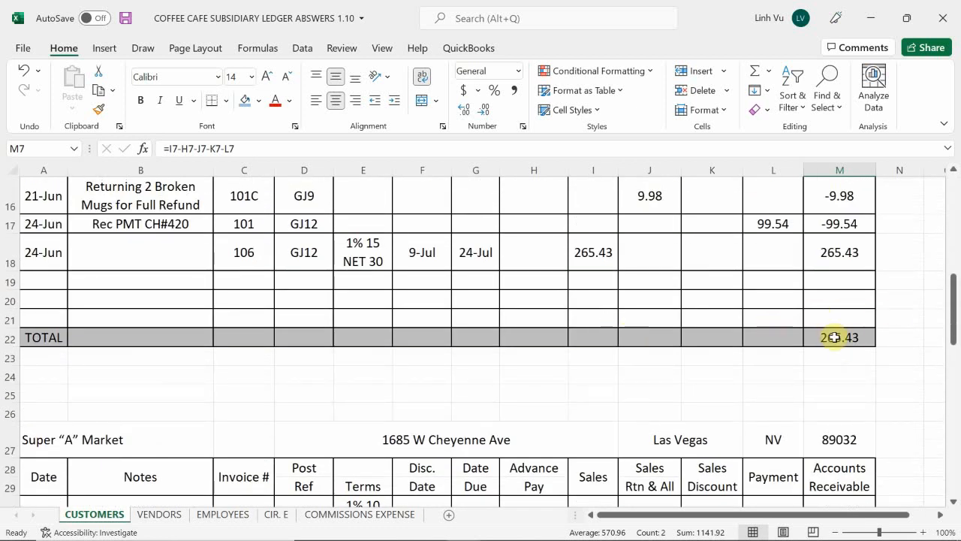
pyautogui.scroll(-2, 804, 350)
pyautogui.scroll(-7, 806, 353)
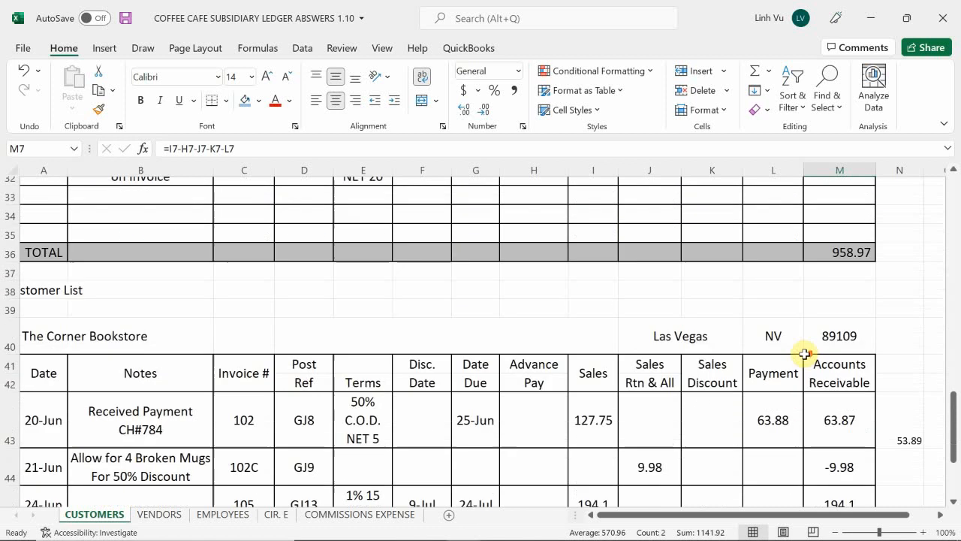
pyautogui.scroll(10, 803, 354)
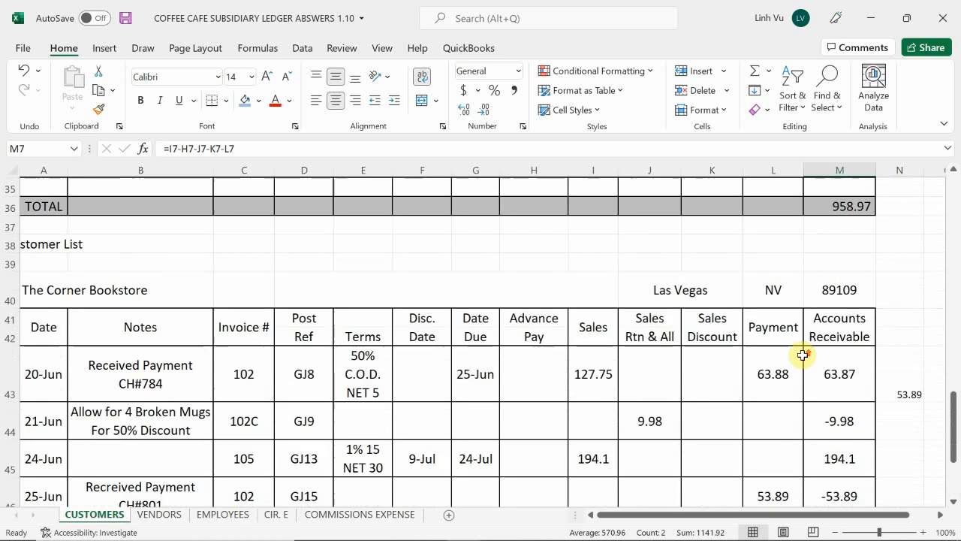
pyautogui.scroll(4, 802, 354)
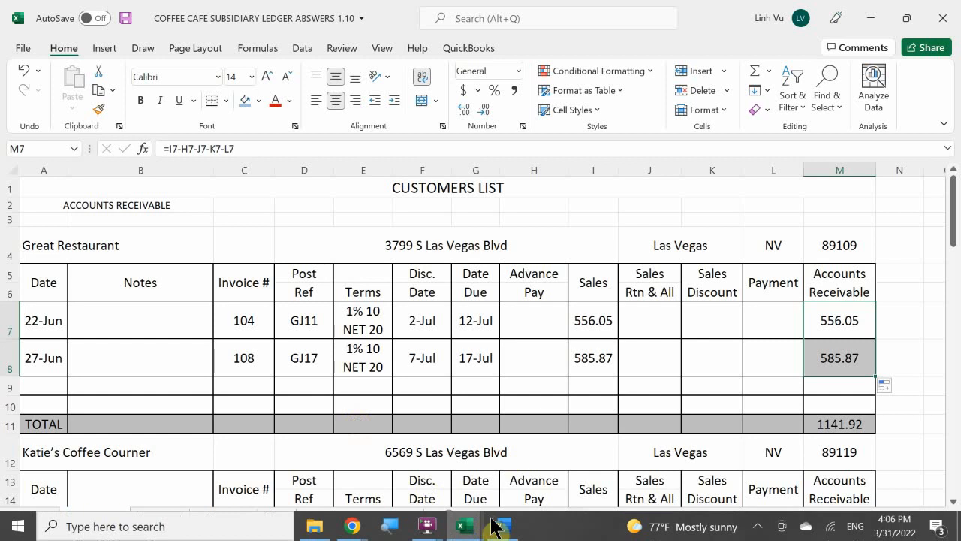
# Switch to the Word transactions document, highlight the "27 June, Thursday" heading on page 14 in yellow, and save the document
pyautogui.click(467, 530)
pyautogui.click(499, 526)
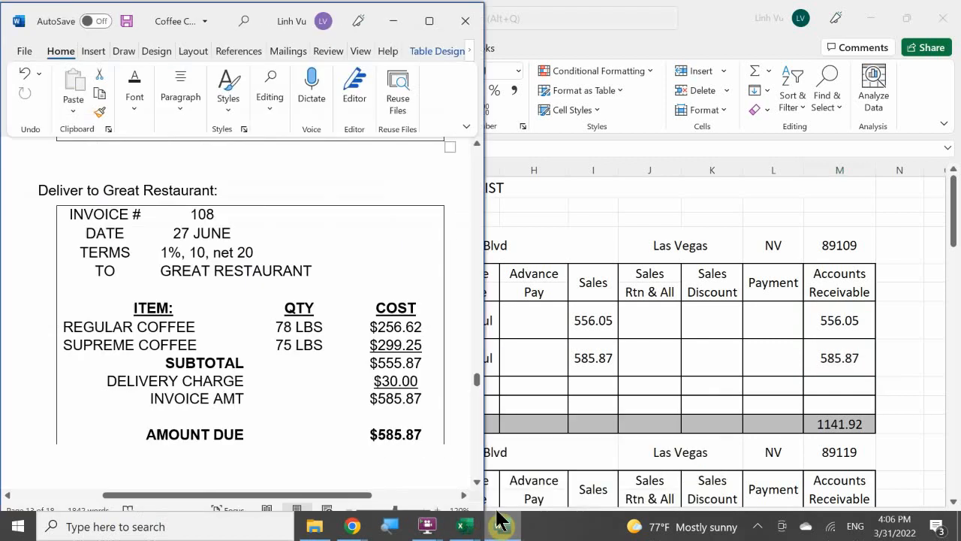
pyautogui.scroll(-8, 274, 331)
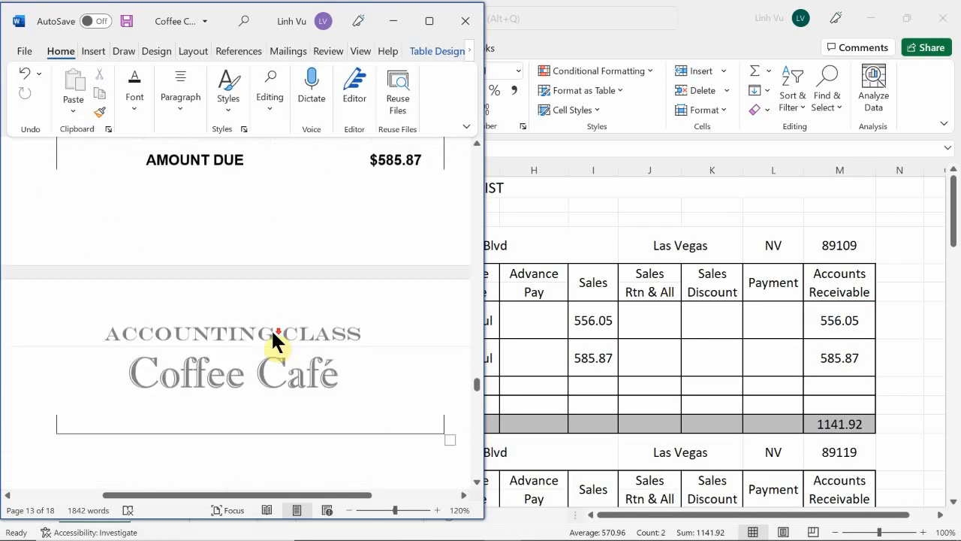
pyautogui.scroll(-2, 274, 331)
pyautogui.scroll(1, 264, 333)
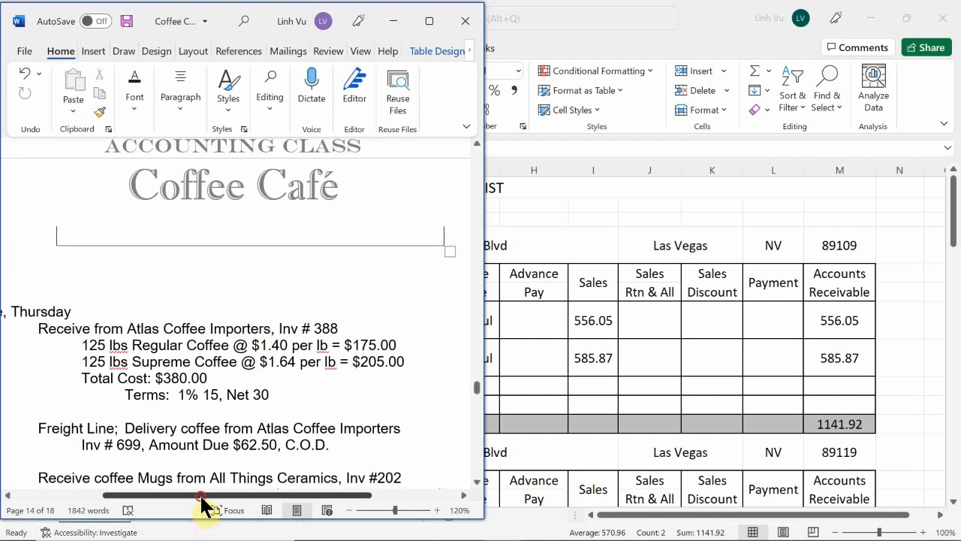
pyautogui.moveTo(204, 494); pyautogui.dragTo(137, 485)
pyautogui.tripleClick(66, 310)
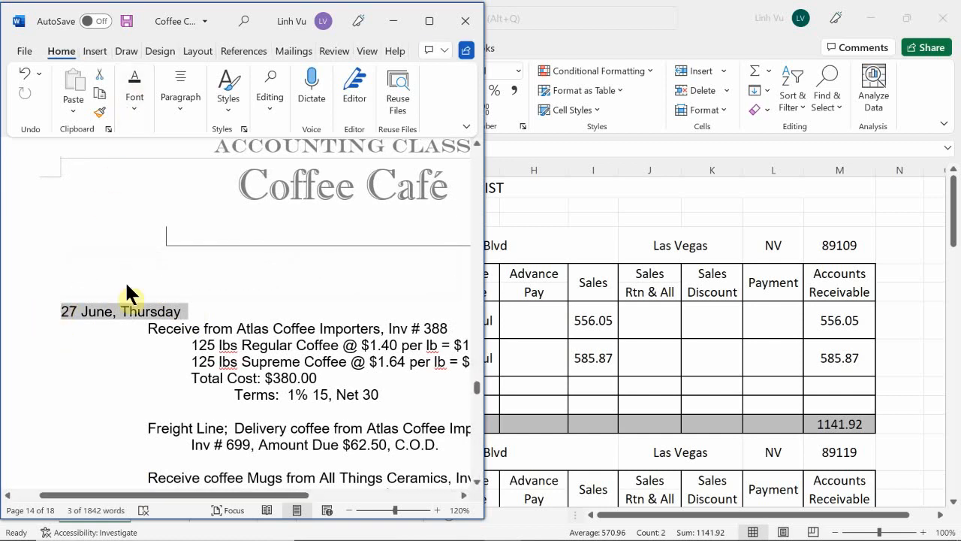
pyautogui.click(132, 113)
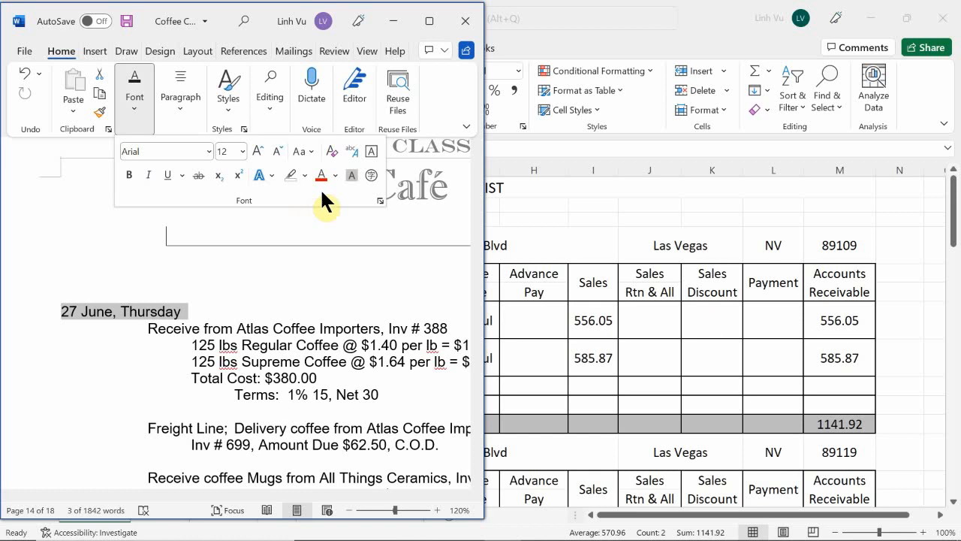
pyautogui.click(305, 175)
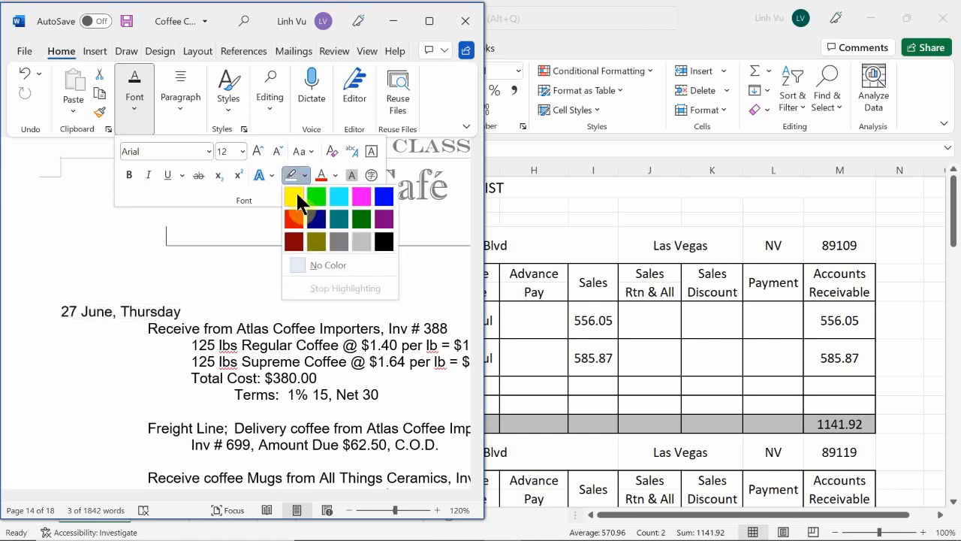
pyautogui.click(296, 192)
pyautogui.click(281, 347)
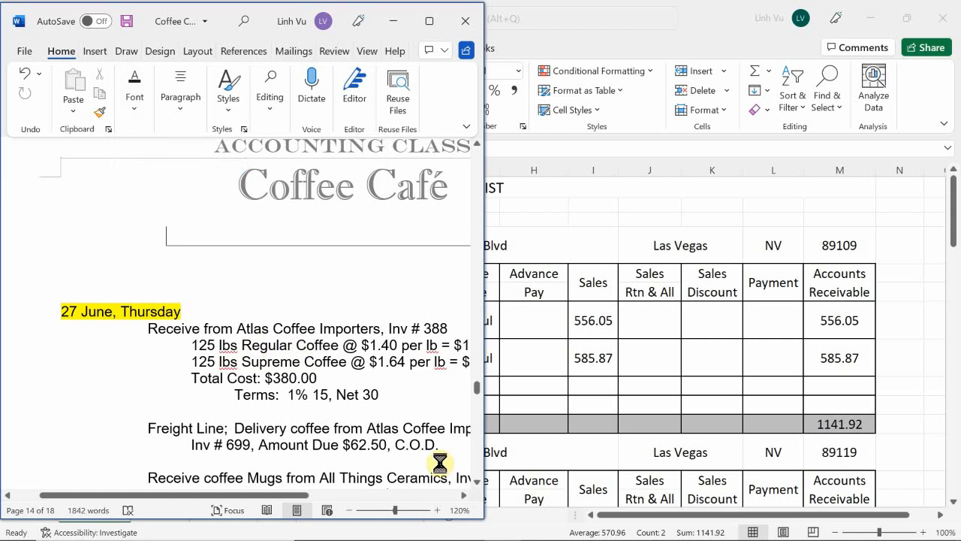
pyautogui.hotkey('ctrl', 's')
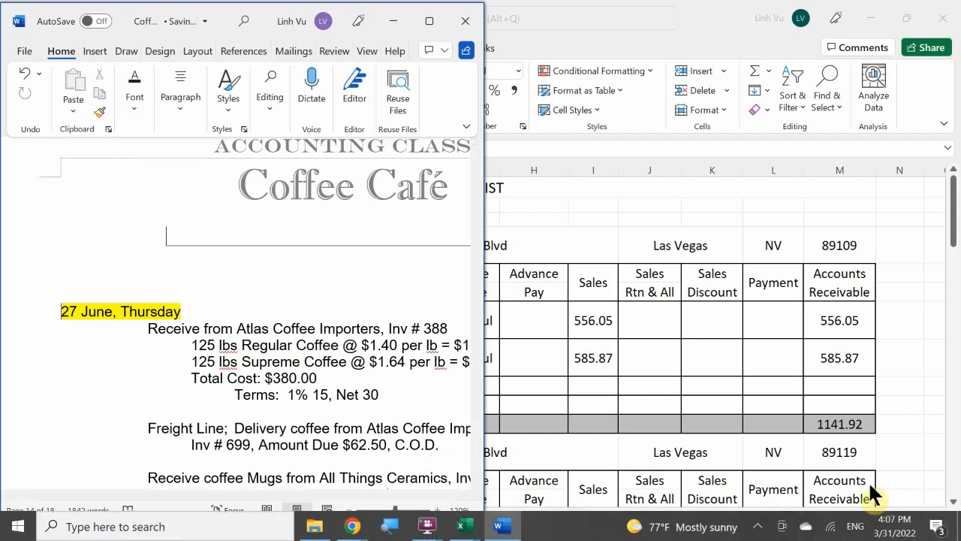
pyautogui.click(755, 529)
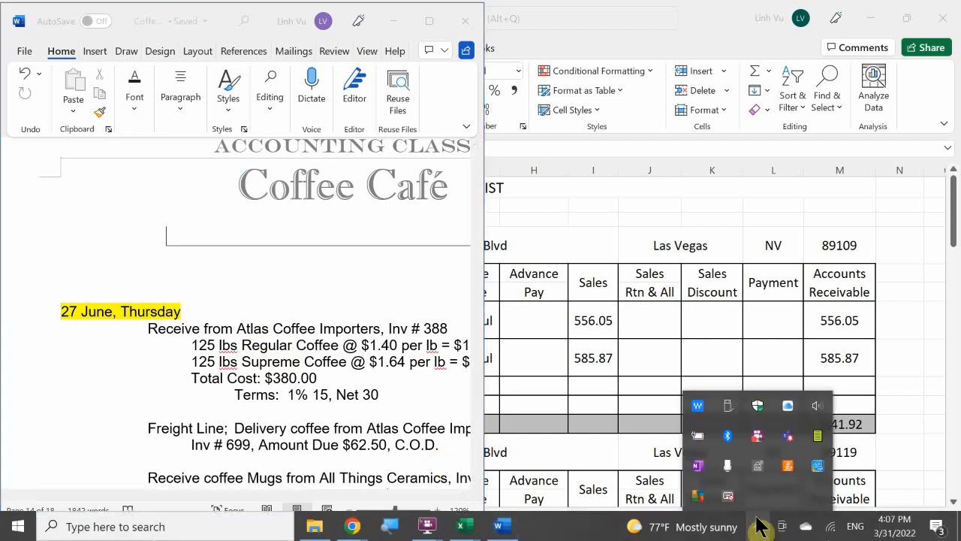